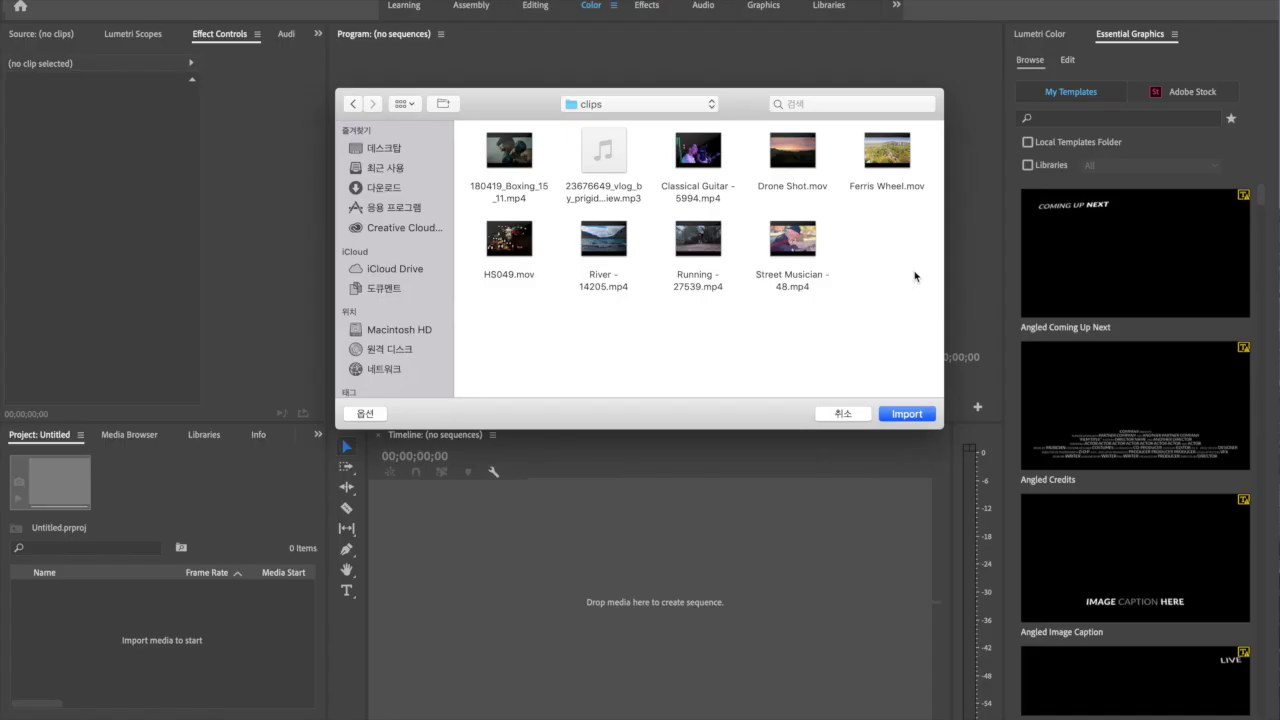
Import all the files in the clips folder and show them as thumbnails in the project
{"action": "left_click_drag", "start_coordinate": [914, 275], "coordinate": [515, 135]}
{"action": "left_click", "coordinate": [910, 414]}
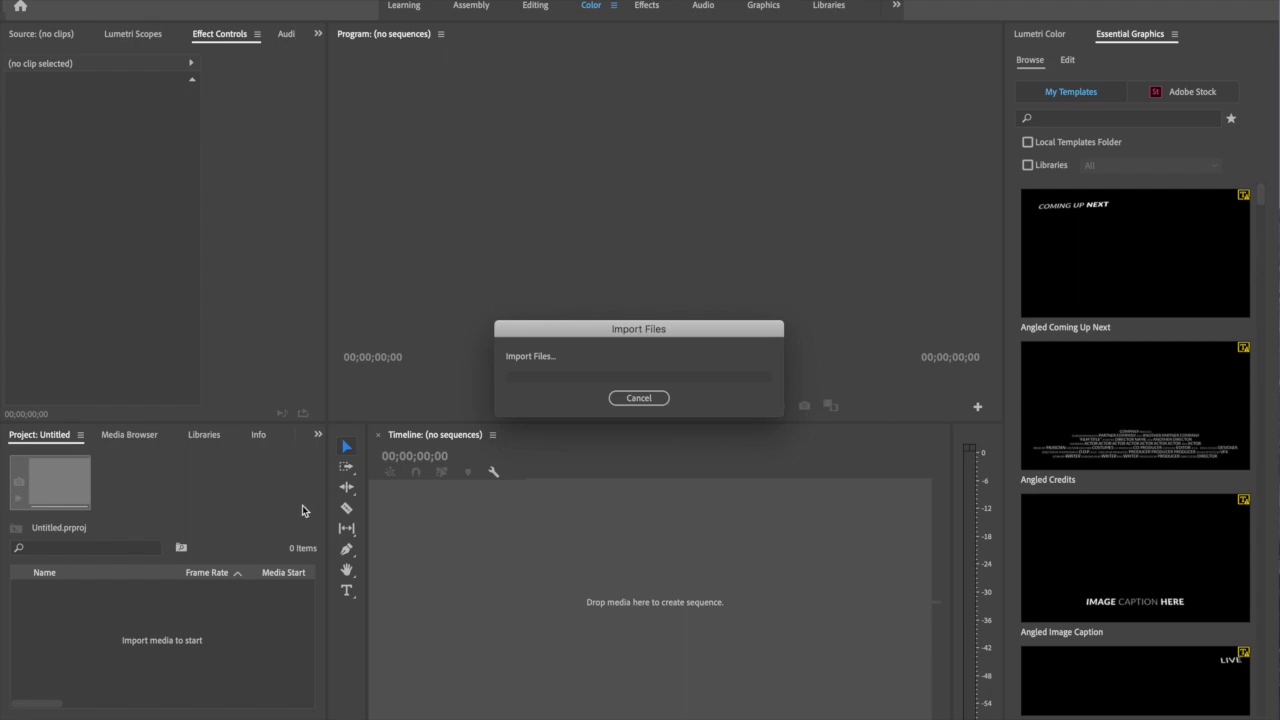
{"action": "key", "text": "ctrl+Page_Down"}
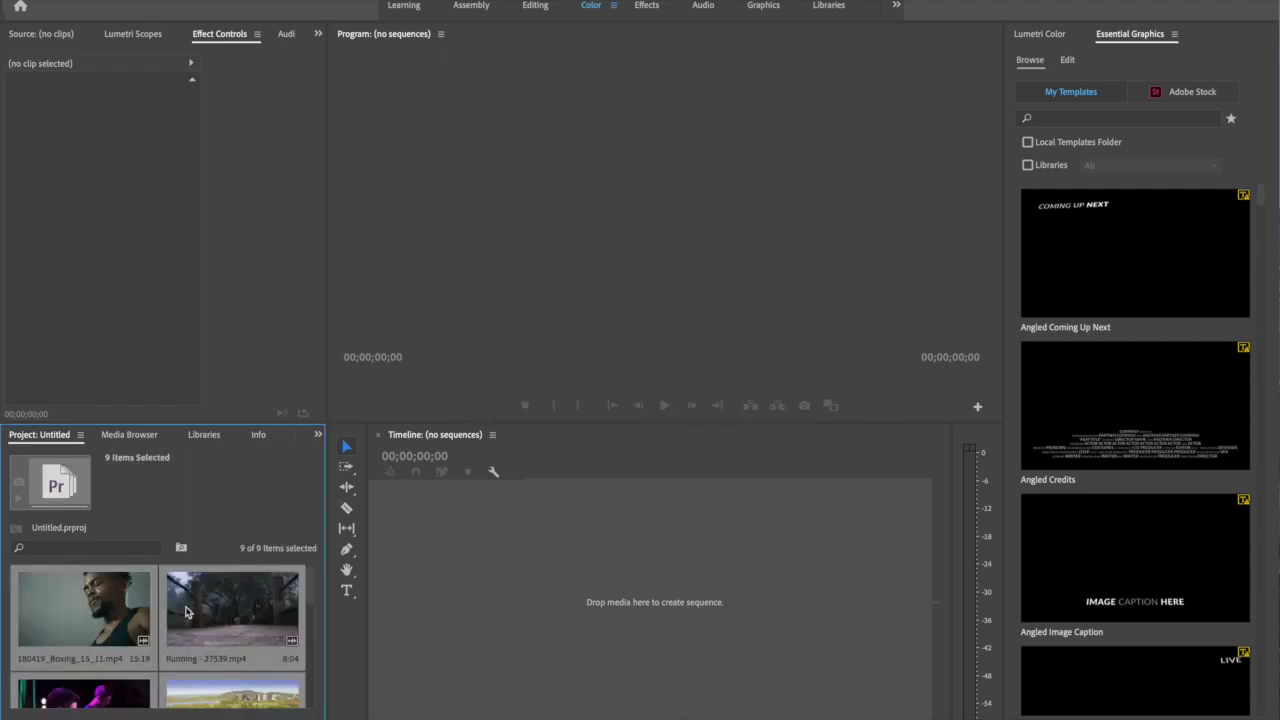
Enlarge the project area and look through the imported clips
{"action": "left_click_drag", "start_coordinate": [231, 423], "coordinate": [245, 249]}
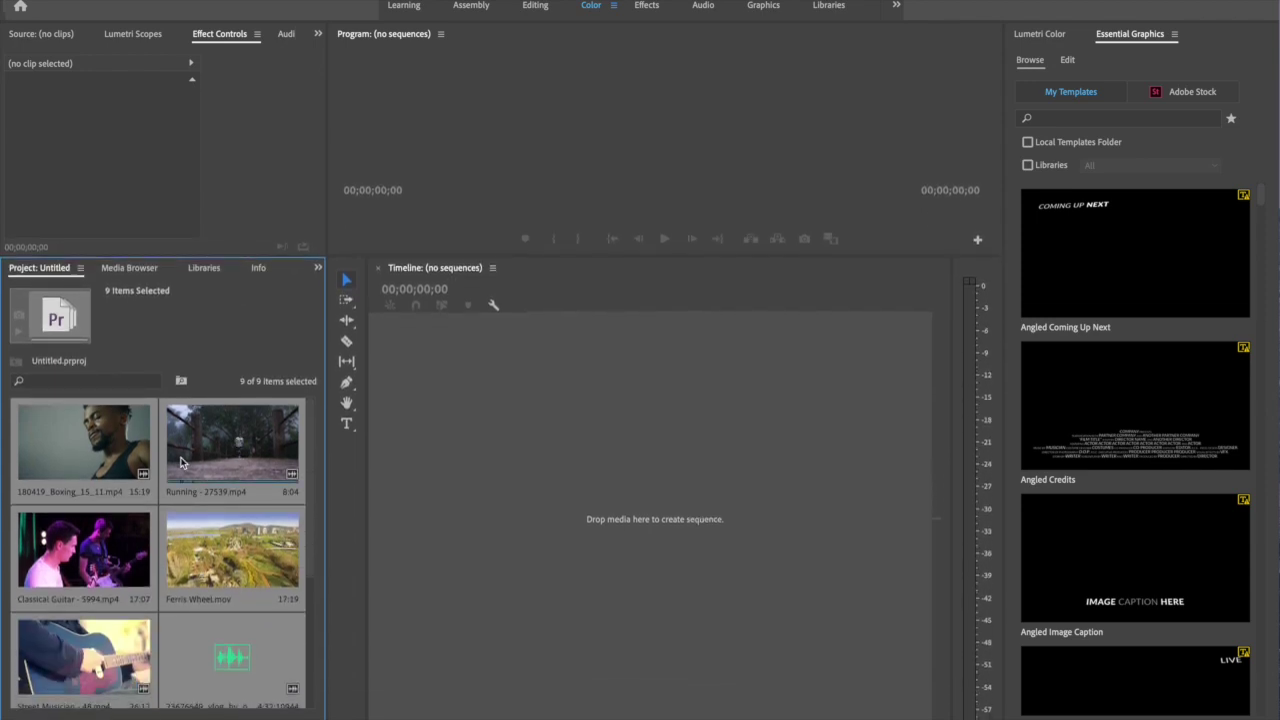
{"action": "scroll", "coordinate": [181, 457], "scroll_direction": "down", "scroll_amount": 2}
{"action": "scroll", "coordinate": [181, 457], "scroll_direction": "up", "scroll_amount": 3}
{"action": "scroll", "coordinate": [163, 508], "scroll_direction": "down", "scroll_amount": 3}
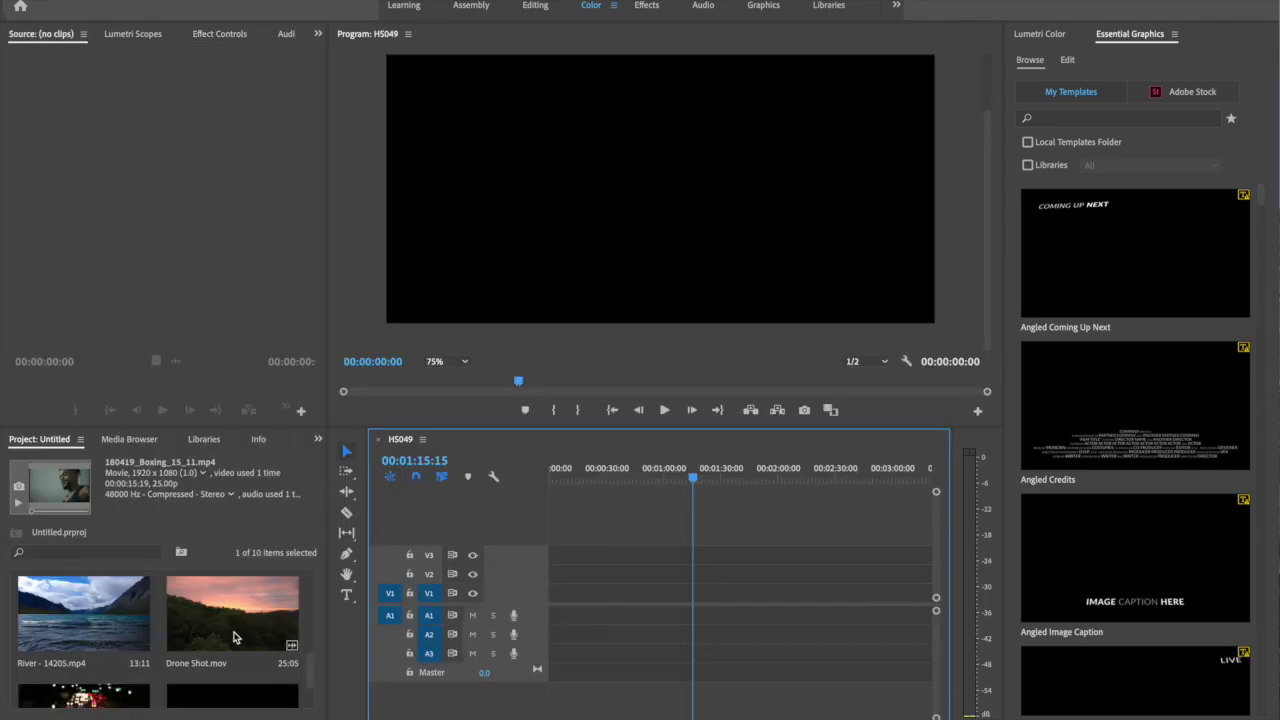
Place Drone Shot.mov at the start of V1, changing the sequence settings to match the clip, and preview it
{"action": "left_click_drag", "start_coordinate": [226, 628], "coordinate": [526, 586]}
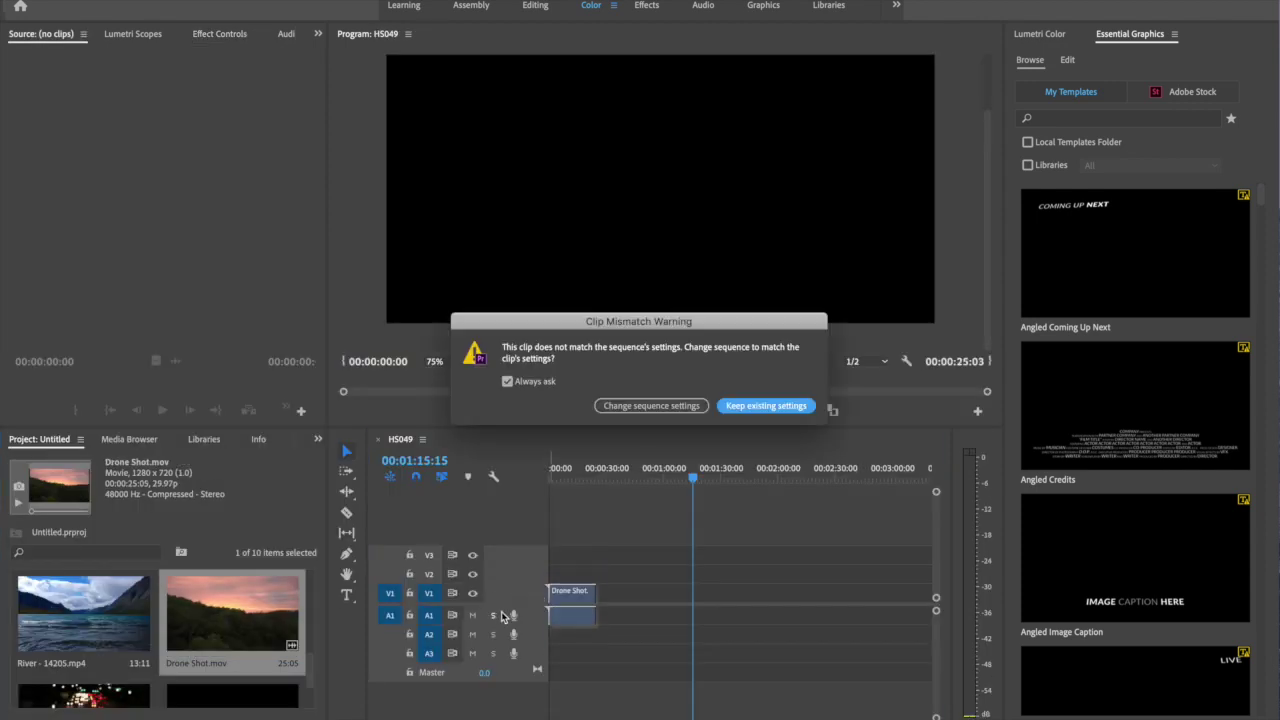
{"action": "left_click", "coordinate": [638, 408]}
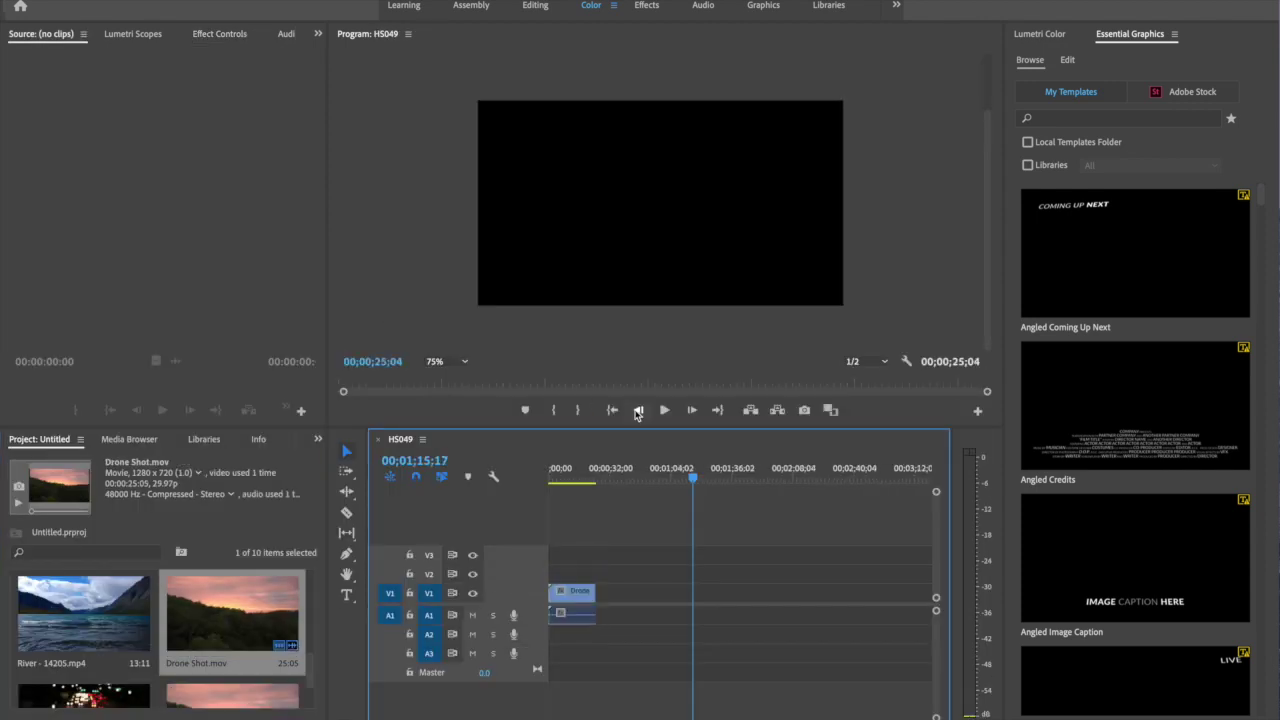
{"action": "left_click_drag", "start_coordinate": [693, 479], "coordinate": [558, 495]}
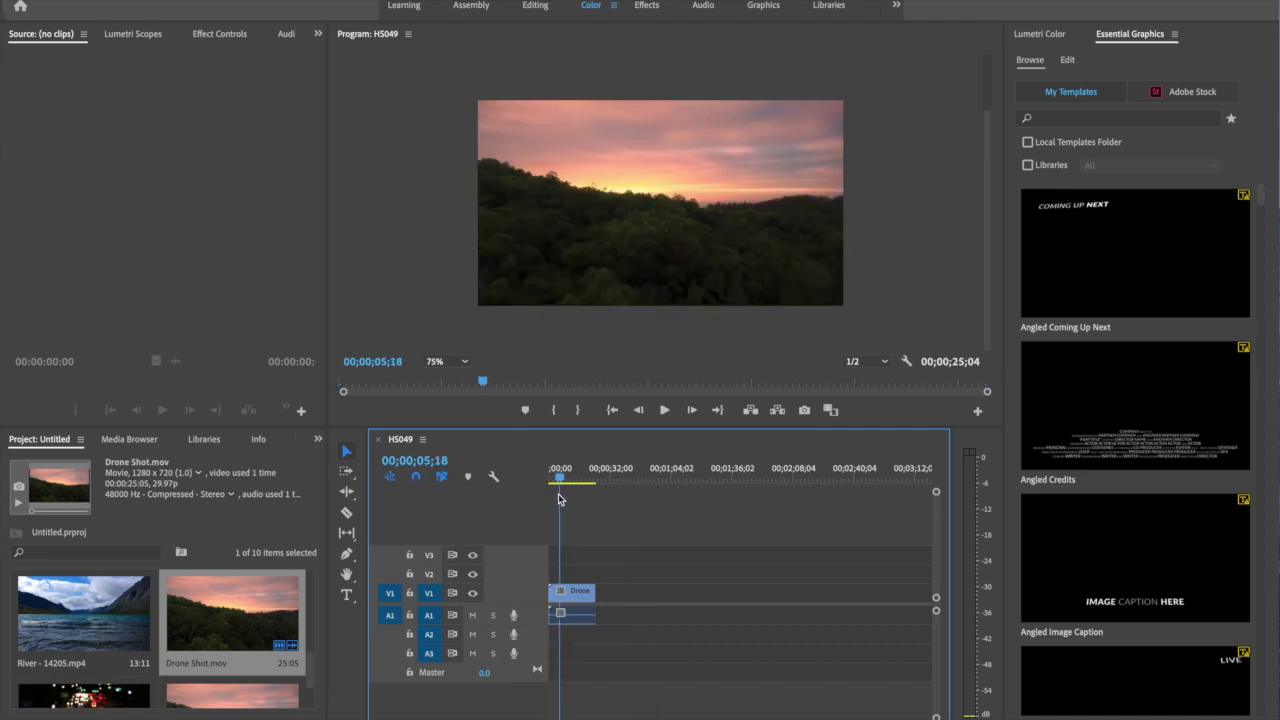
Append River - 14205.mp4 and Ferris Wheel.mov after the Drone Shot clip on V1, previewing each
{"action": "left_click_drag", "start_coordinate": [152, 598], "coordinate": [607, 610]}
{"action": "left_click_drag", "start_coordinate": [565, 486], "coordinate": [605, 480]}
{"action": "scroll", "coordinate": [212, 645], "scroll_direction": "down", "scroll_amount": 2}
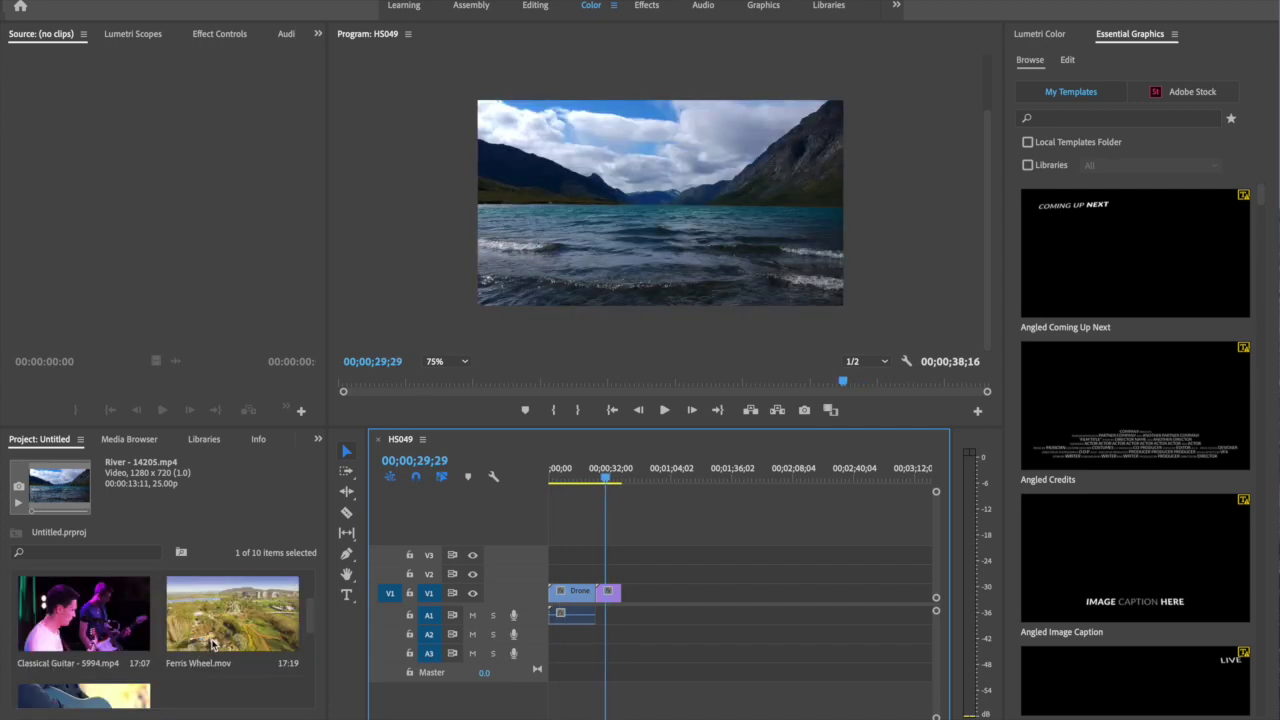
{"action": "left_click_drag", "start_coordinate": [212, 645], "coordinate": [619, 591]}
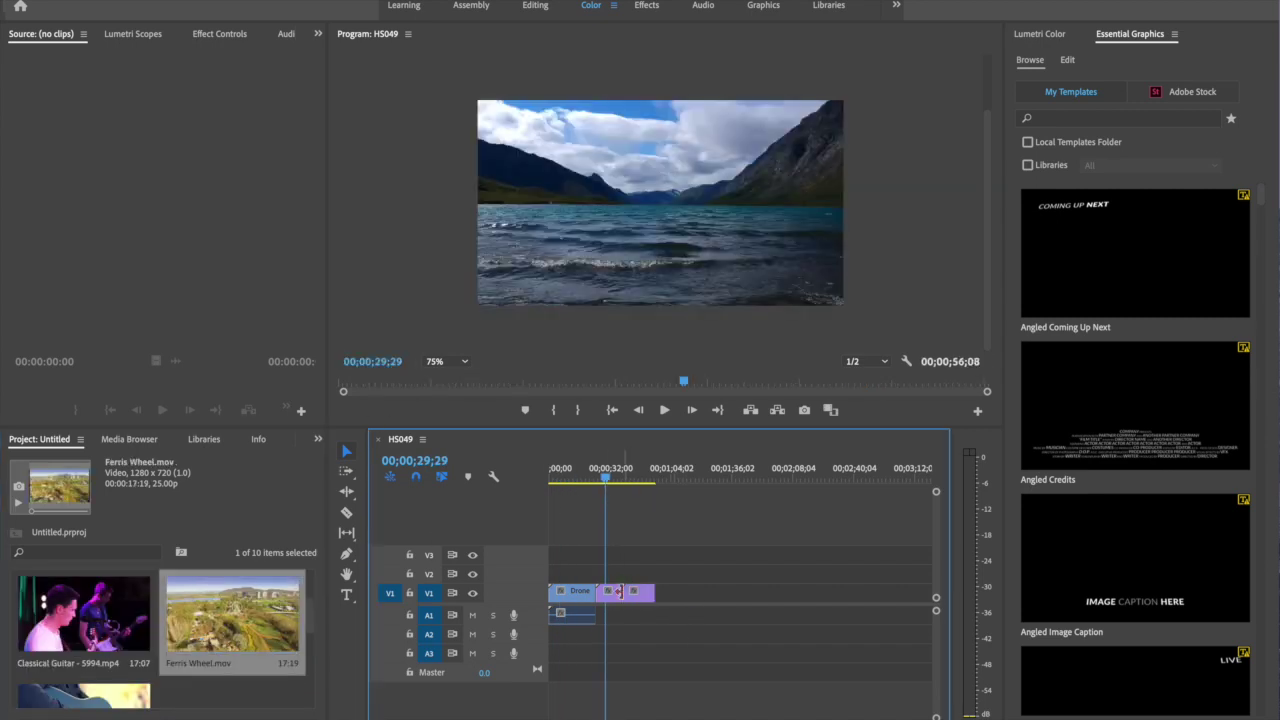
{"action": "left_click_drag", "start_coordinate": [611, 486], "coordinate": [660, 482]}
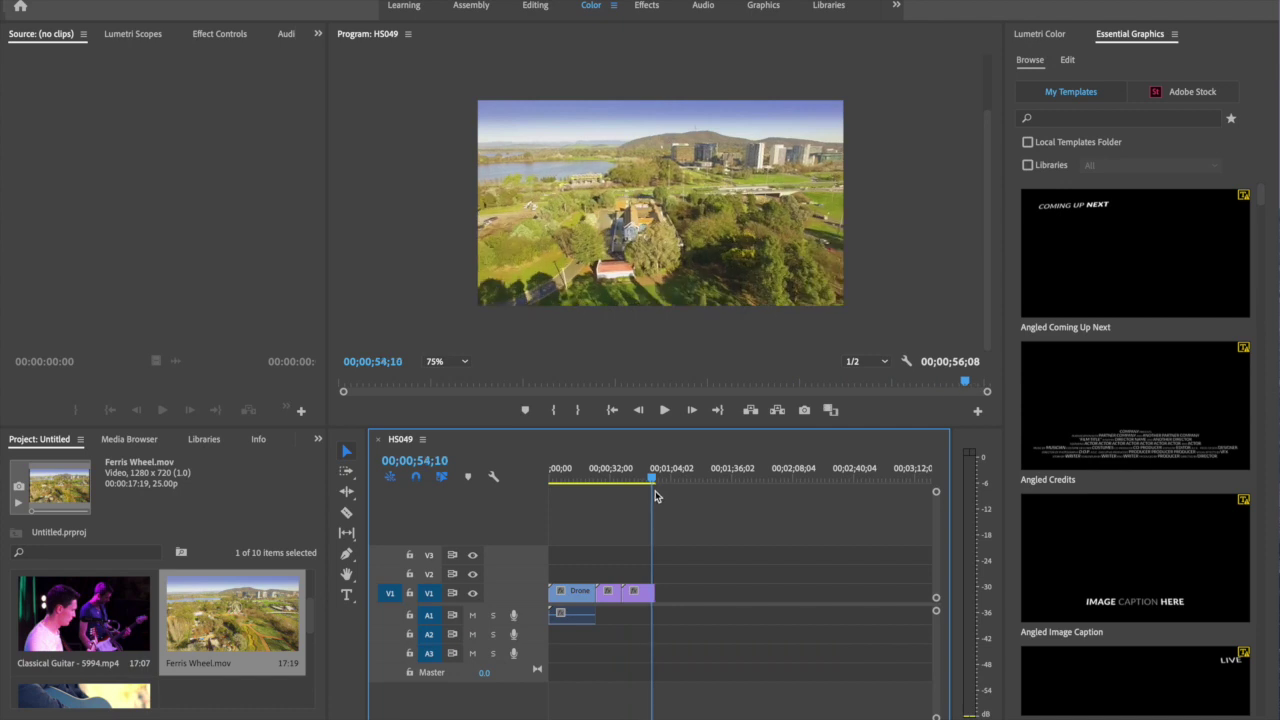
Append Running - 27539.mp4 after the Ferris Wheel clip on V1 and preview it
{"action": "scroll", "coordinate": [310, 600], "scroll_direction": "up", "scroll_amount": 2}
{"action": "scroll", "coordinate": [310, 600], "scroll_direction": "up", "scroll_amount": 2}
{"action": "left_click_drag", "start_coordinate": [232, 605], "coordinate": [668, 617]}
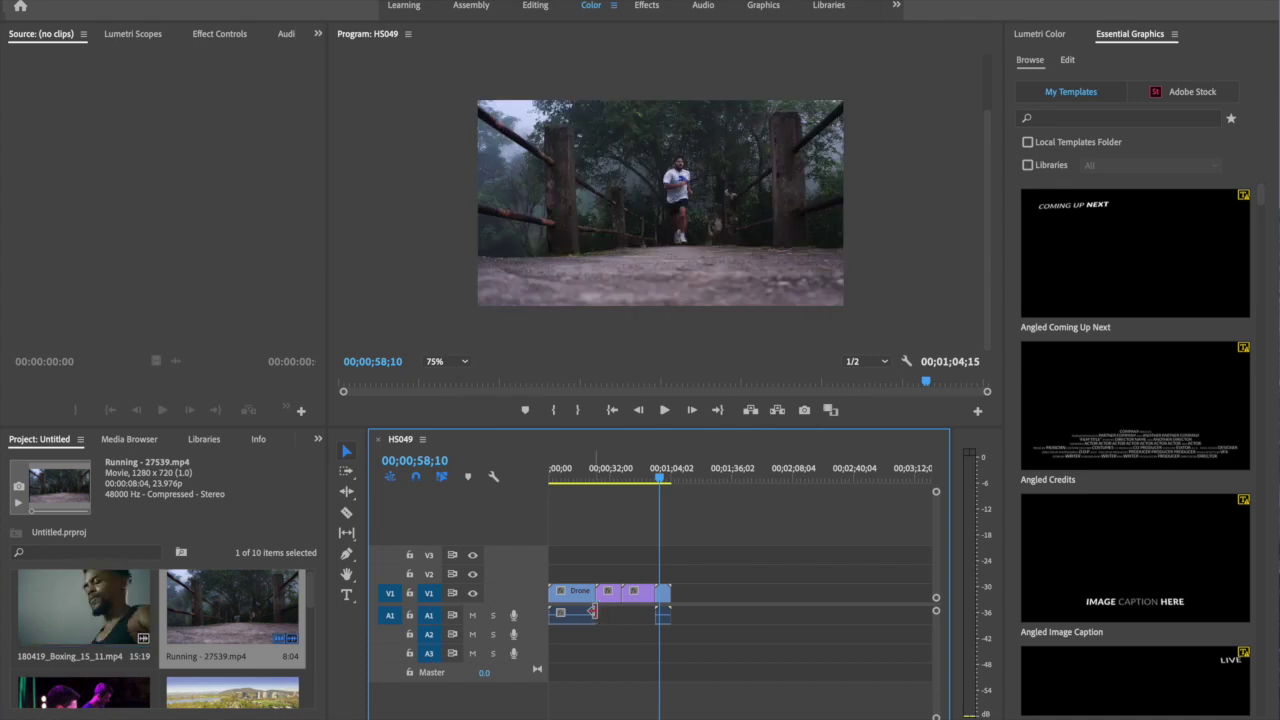
{"action": "left_click", "coordinate": [664, 482]}
{"action": "mouse_move", "coordinate": [666, 485]}
{"action": "left_mouse_down"}
{"action": "mouse_move", "coordinate": [677, 478]}
{"action": "mouse_move", "coordinate": [666, 478]}
{"action": "left_mouse_up"}
Append Street Musician - 48.mp4 after the Running clip on V1
{"action": "scroll", "coordinate": [135, 655], "scroll_direction": "down", "scroll_amount": 3}
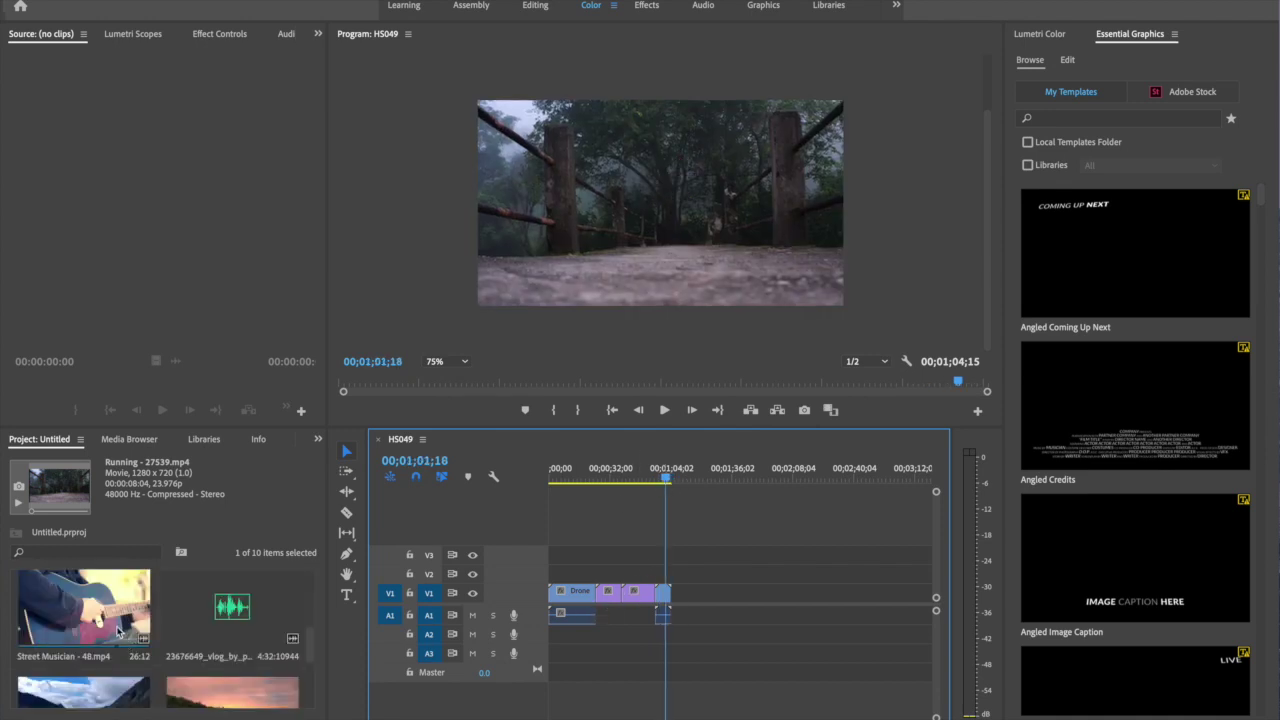
{"action": "left_click", "coordinate": [110, 640]}
{"action": "left_click_drag", "start_coordinate": [97, 641], "coordinate": [675, 624]}
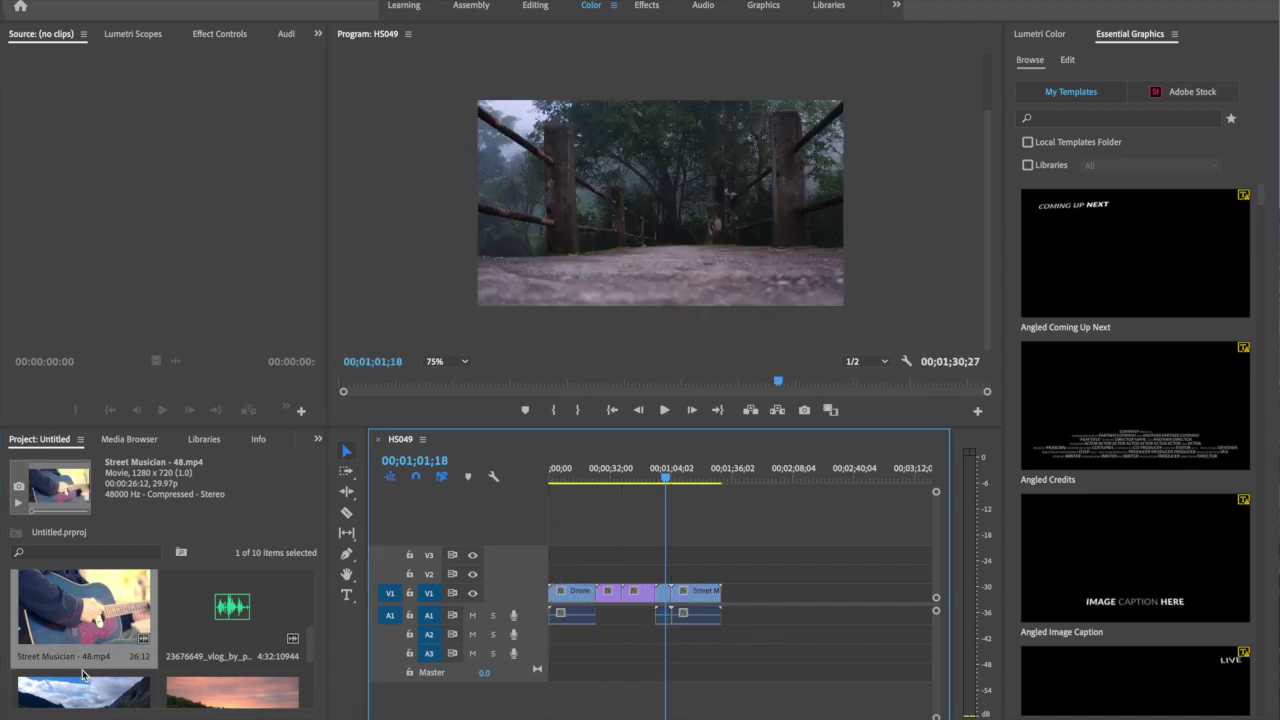
Place Classical Guitar - 5994.mp4 on V2, aligned with the start of the Street Musician clip
{"action": "scroll", "coordinate": [97, 645], "scroll_direction": "up", "scroll_amount": 3}
{"action": "left_click_drag", "start_coordinate": [117, 621], "coordinate": [686, 578]}
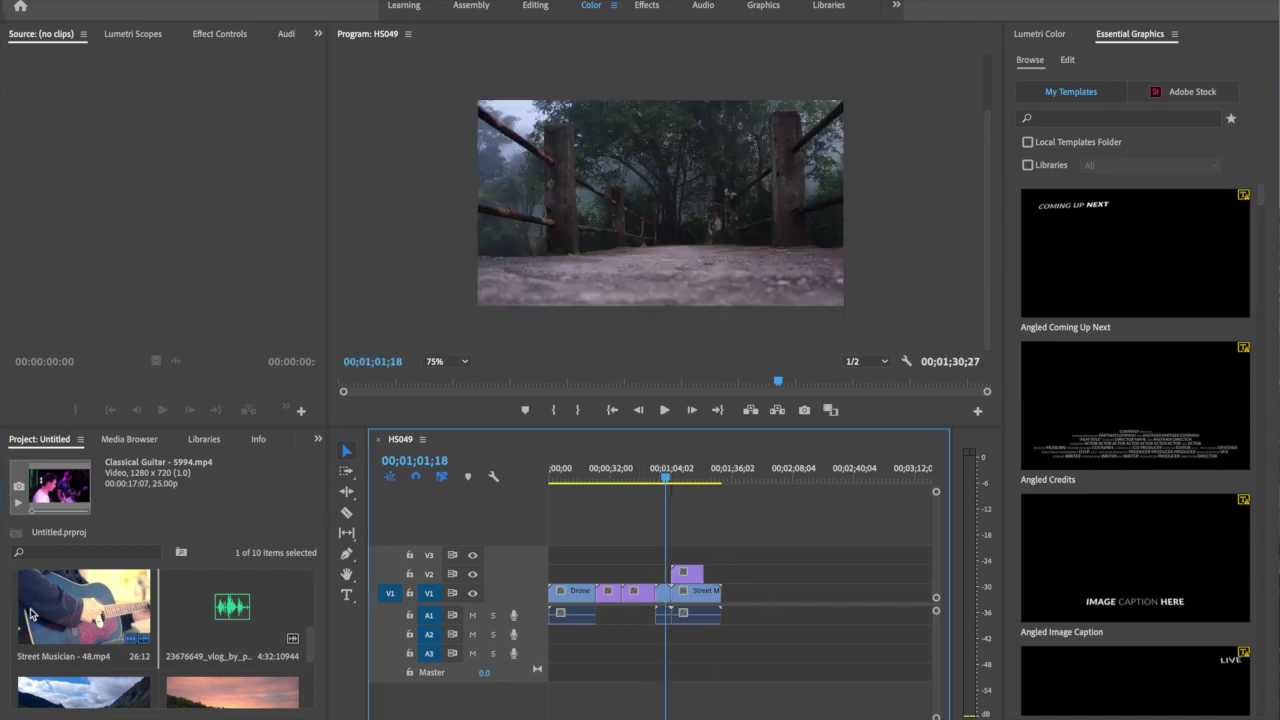
{"action": "scroll", "coordinate": [90, 610], "scroll_direction": "down", "scroll_amount": 2}
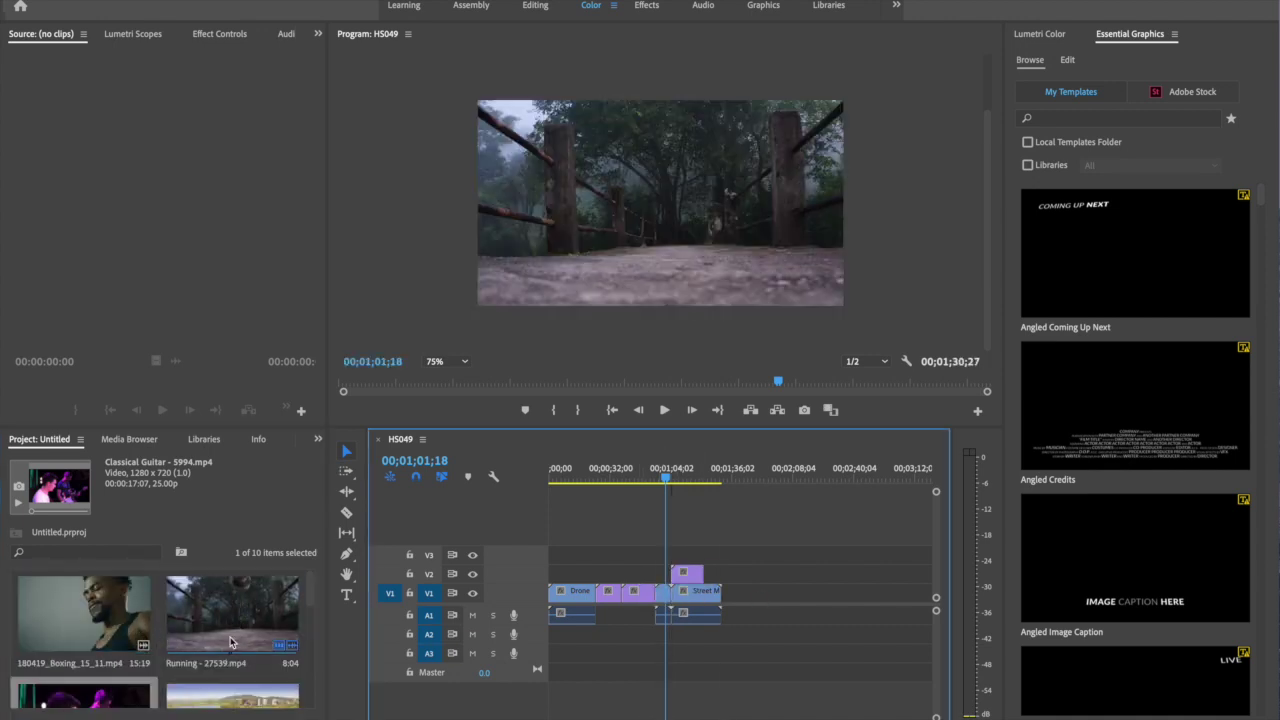
Append HS049.mov and 180419_Boxing_15_11.mp4 after the Street Musician clip on V1
{"action": "left_click_drag", "start_coordinate": [666, 480], "coordinate": [725, 487]}
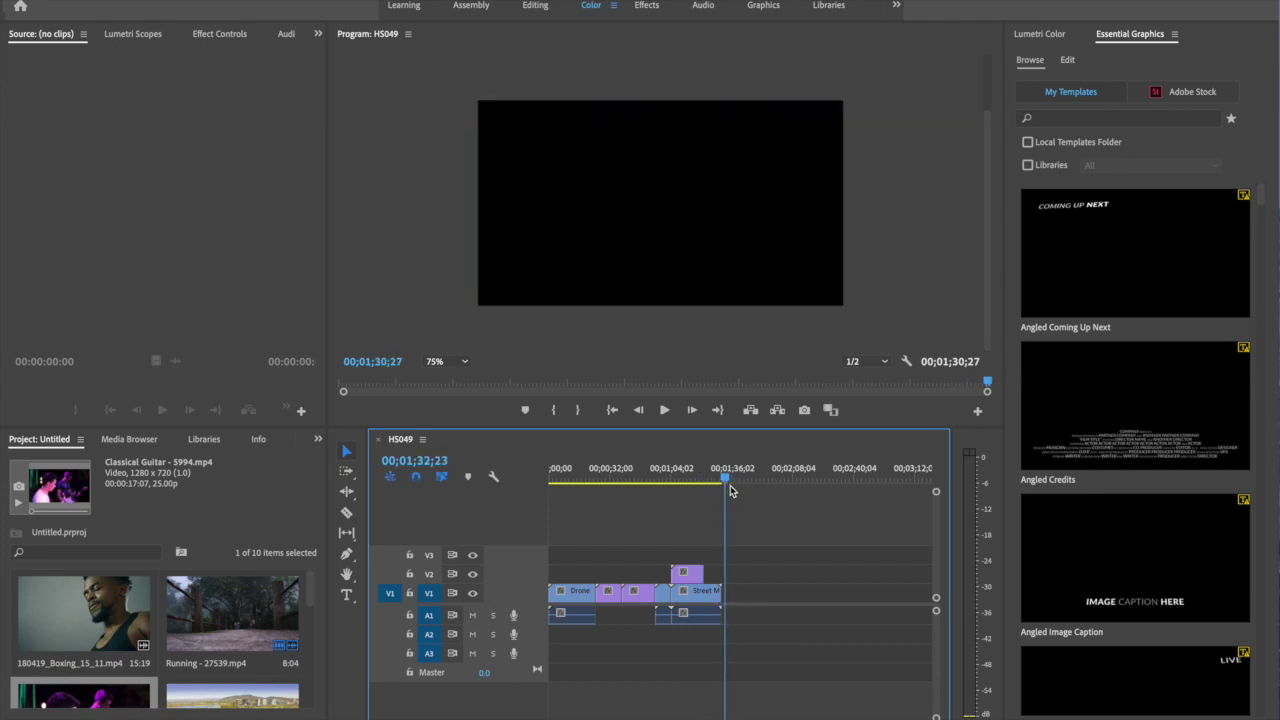
{"action": "scroll", "coordinate": [150, 640], "scroll_direction": "down", "scroll_amount": 2}
{"action": "left_click_drag", "start_coordinate": [84, 645], "coordinate": [728, 603]}
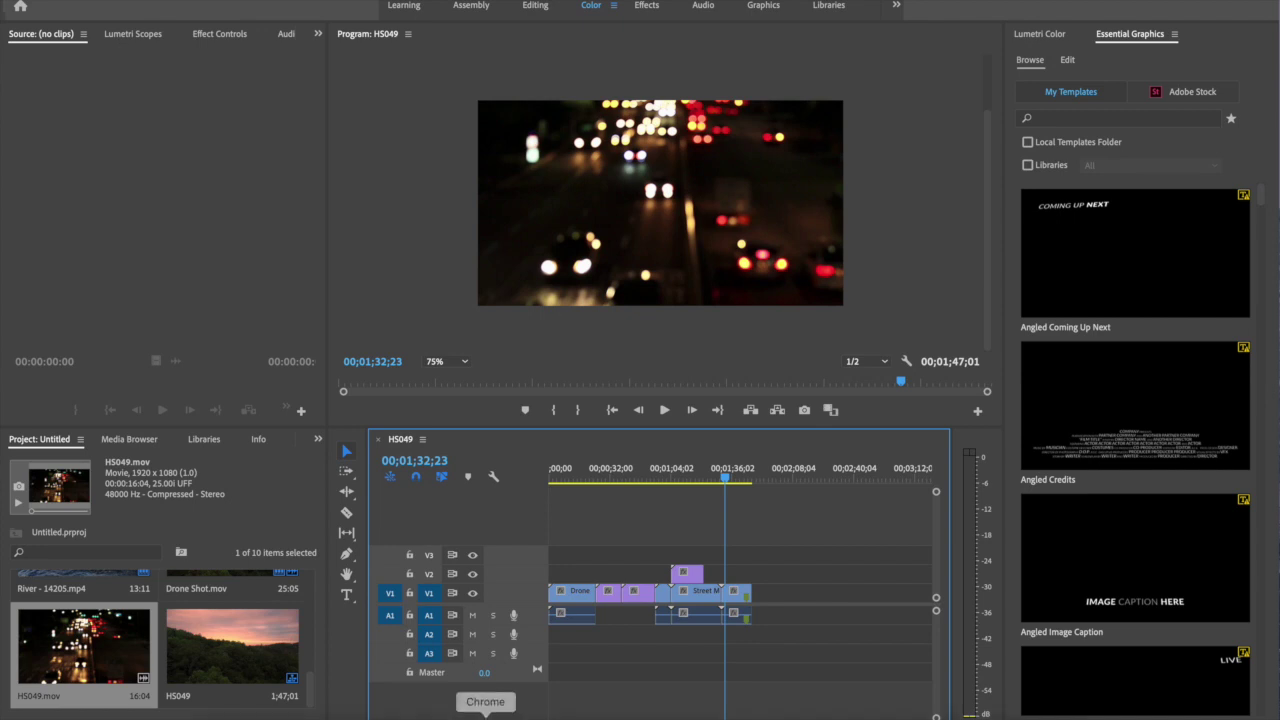
{"action": "scroll", "coordinate": [150, 640], "scroll_direction": "down", "scroll_amount": 2}
{"action": "left_click_drag", "start_coordinate": [84, 615], "coordinate": [762, 600]}
Split the Drone Shot clip at 00;00;09;06 with the Razor tool
{"action": "left_click_drag", "start_coordinate": [726, 480], "coordinate": [565, 476]}
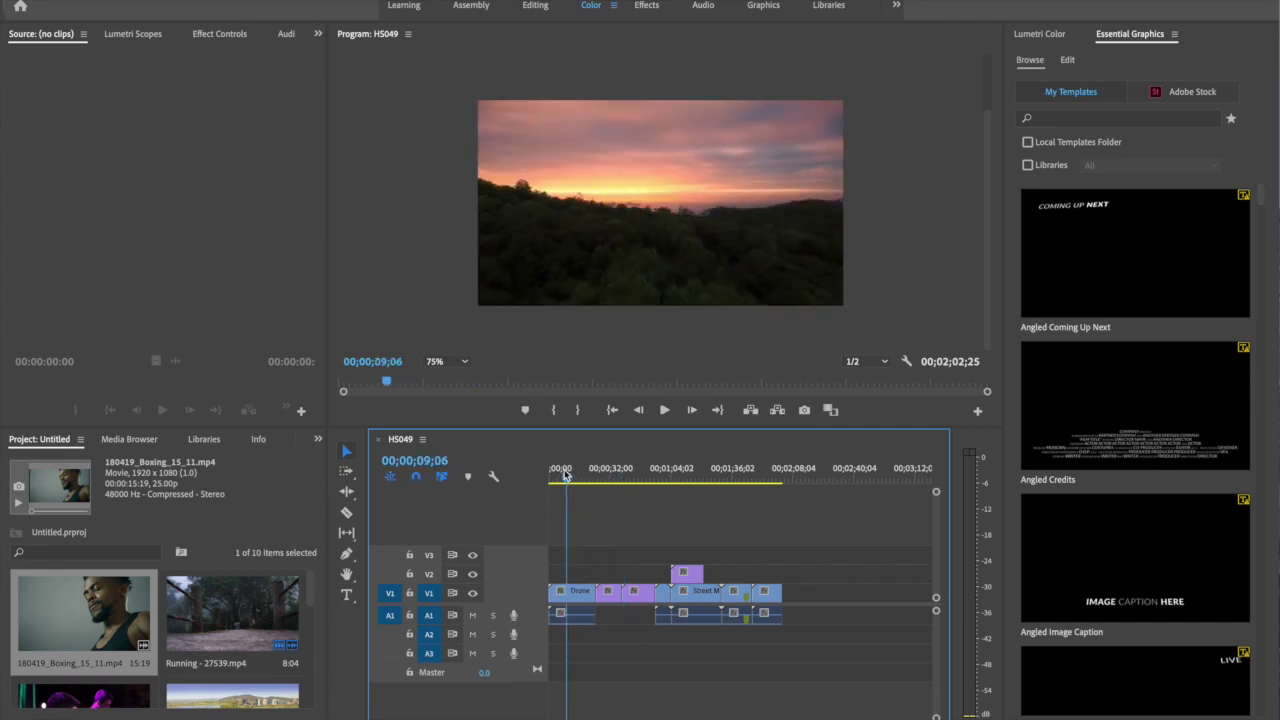
{"action": "left_click", "coordinate": [346, 512]}
{"action": "left_click", "coordinate": [572, 594]}
{"action": "left_click", "coordinate": [348, 452]}
Delete the first part of the Drone Shot clip, close the gap with Ripple Delete and preview the sequence
{"action": "left_click", "coordinate": [558, 597]}
{"action": "key", "text": "Delete"}
{"action": "right_click", "coordinate": [558, 597]}
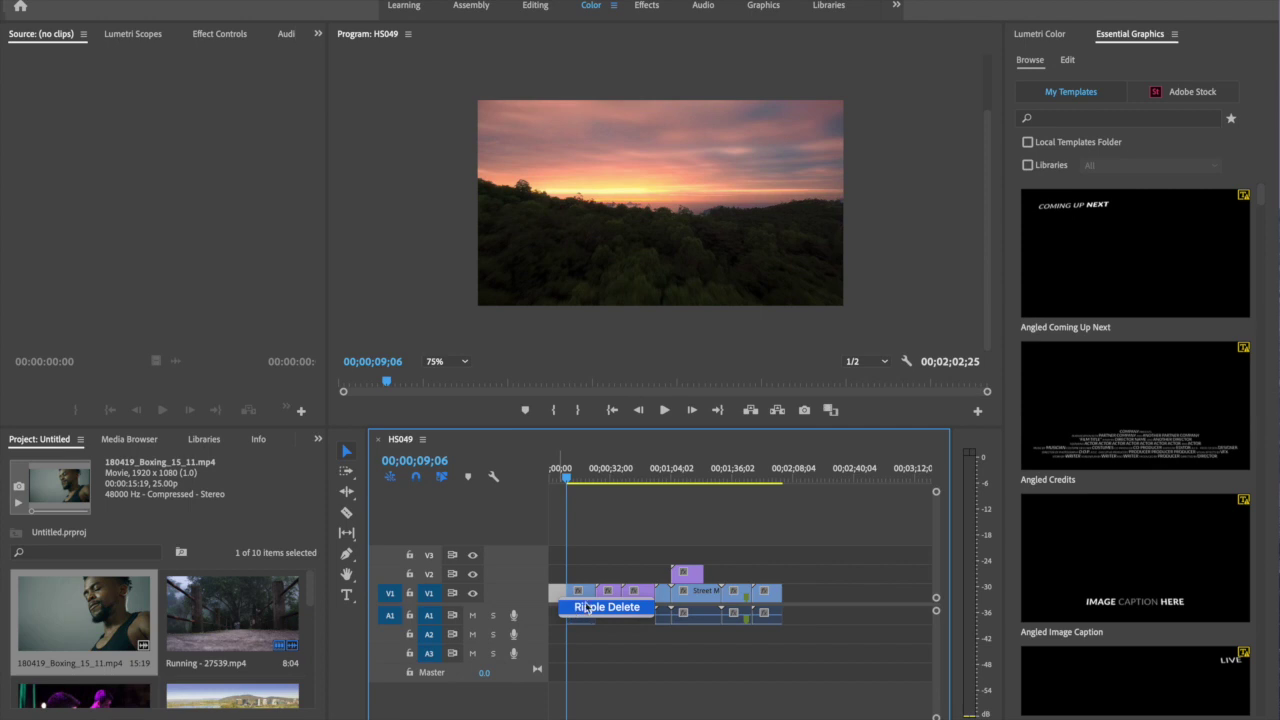
{"action": "left_click", "coordinate": [585, 606]}
{"action": "left_click_drag", "start_coordinate": [549, 479], "coordinate": [598, 486]}
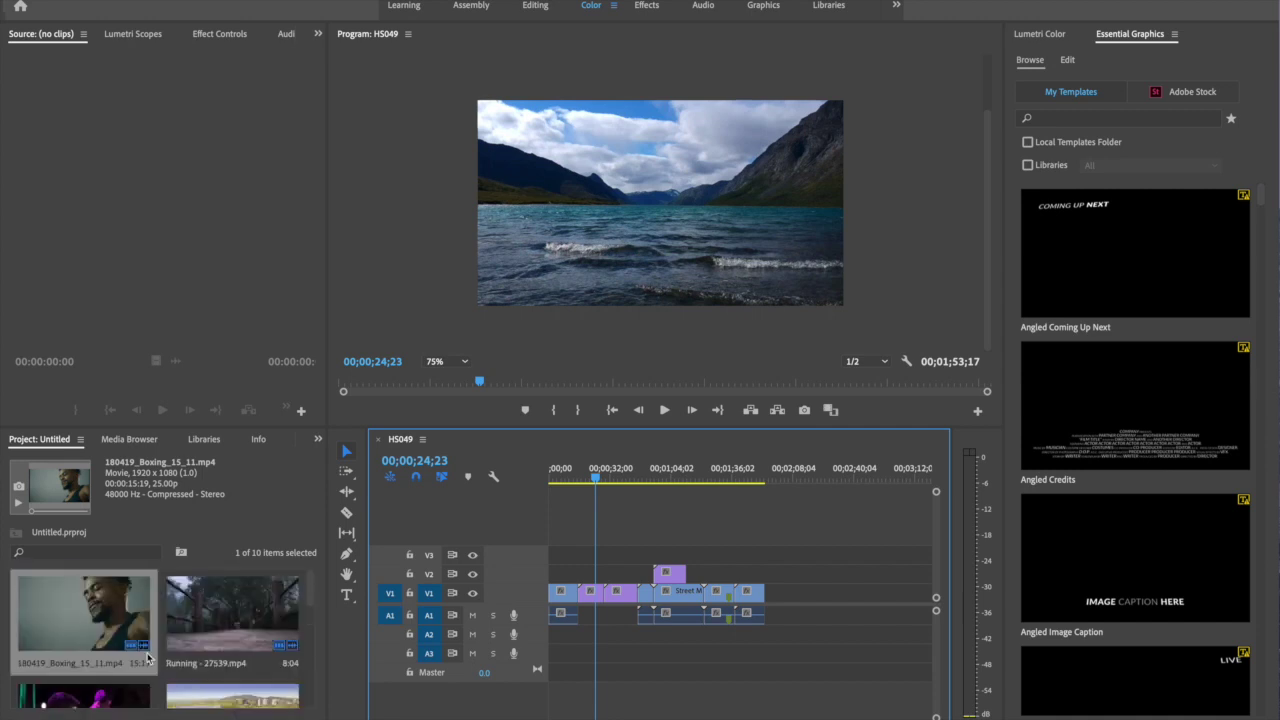
Add 23676649_vlog_by_prigida_preview.mp3 to audio track A2 at the start of the sequence
{"action": "scroll", "coordinate": [152, 656], "scroll_direction": "down", "scroll_amount": 3}
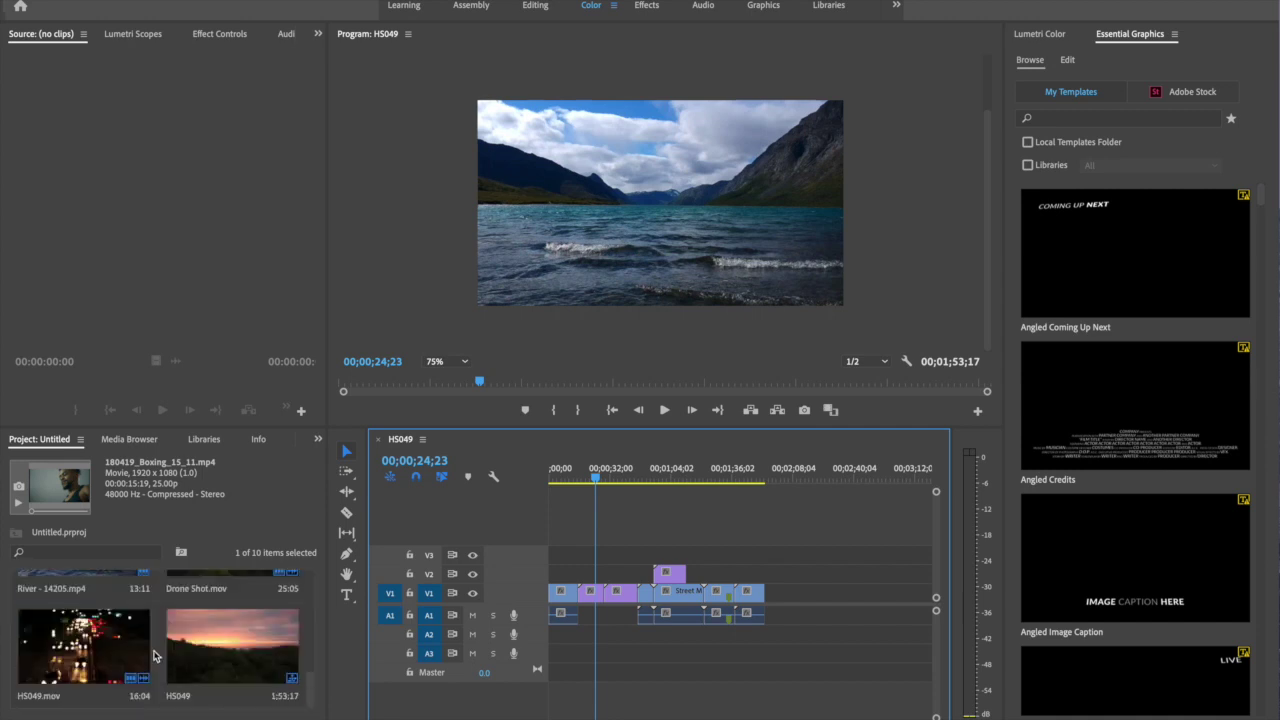
{"action": "left_click_drag", "start_coordinate": [312, 704], "coordinate": [309, 634]}
{"action": "left_click_drag", "start_coordinate": [232, 660], "coordinate": [549, 634]}
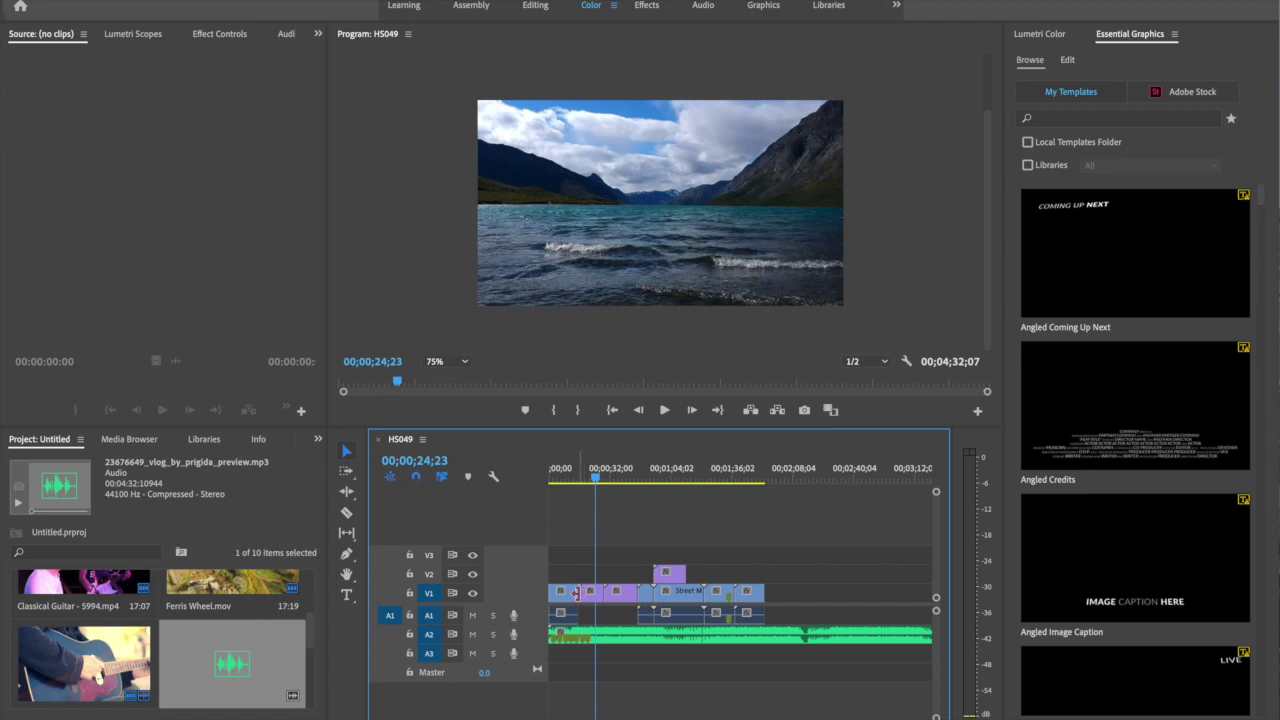
Split the Drone Shot clip at 00;00;03;18 with the Razor tool
{"action": "left_click_drag", "start_coordinate": [592, 483], "coordinate": [554, 482]}
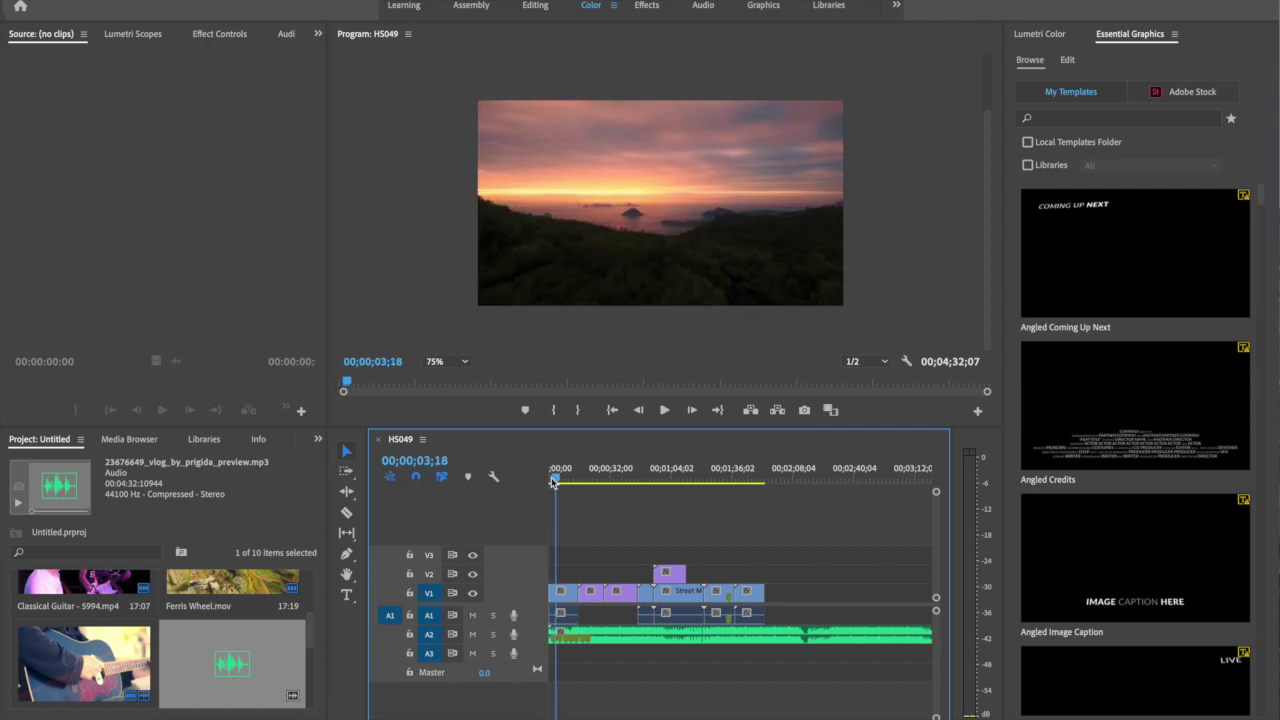
{"action": "key", "text": "equal"}
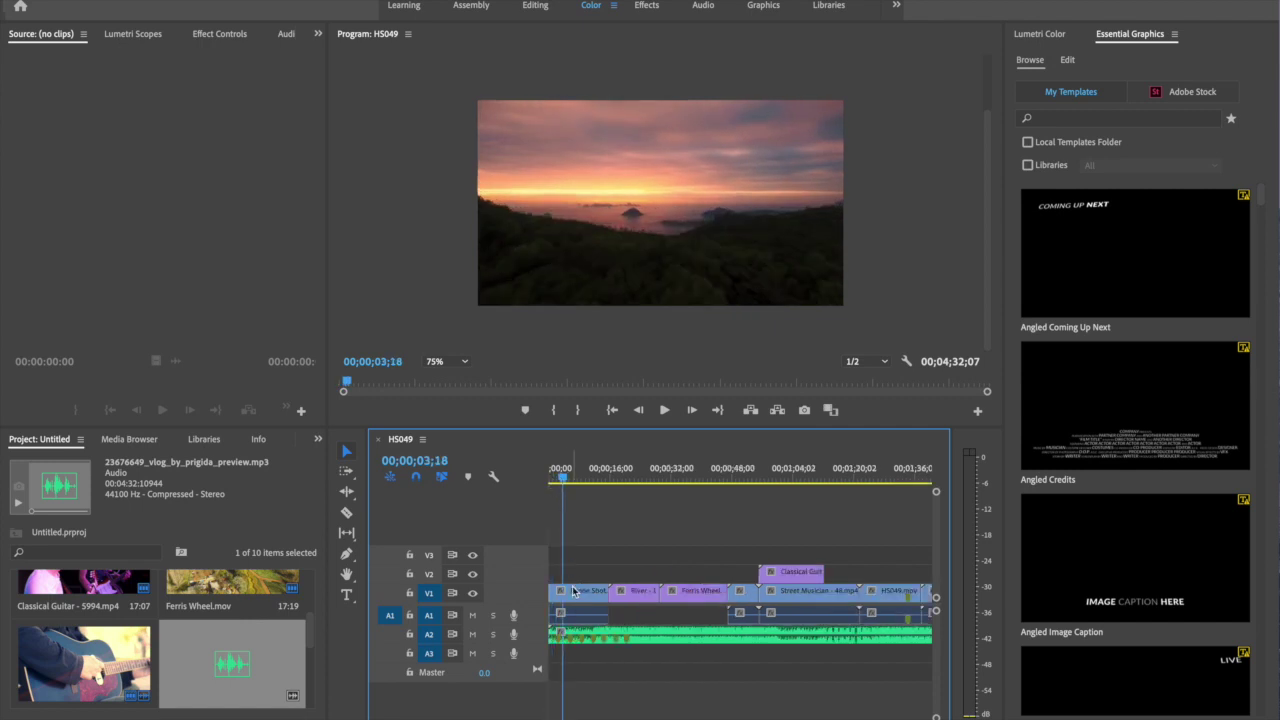
{"action": "left_click", "coordinate": [346, 512]}
{"action": "left_click", "coordinate": [569, 588]}
{"action": "left_click", "coordinate": [360, 455]}
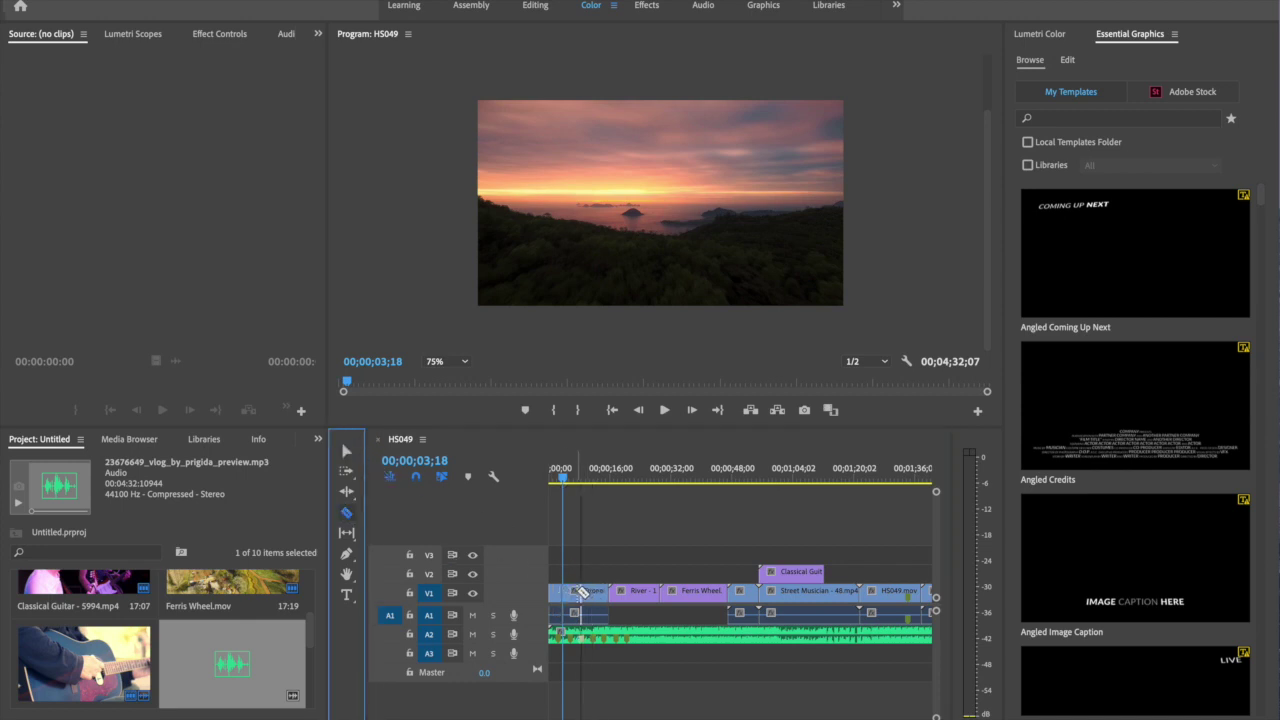
{"action": "left_click", "coordinate": [569, 592]}
{"action": "left_click", "coordinate": [346, 452]}
Delete the second part of the Drone Shot clip and close the gap with Ripple Delete
{"action": "left_click", "coordinate": [598, 596]}
{"action": "key", "text": "Delete"}
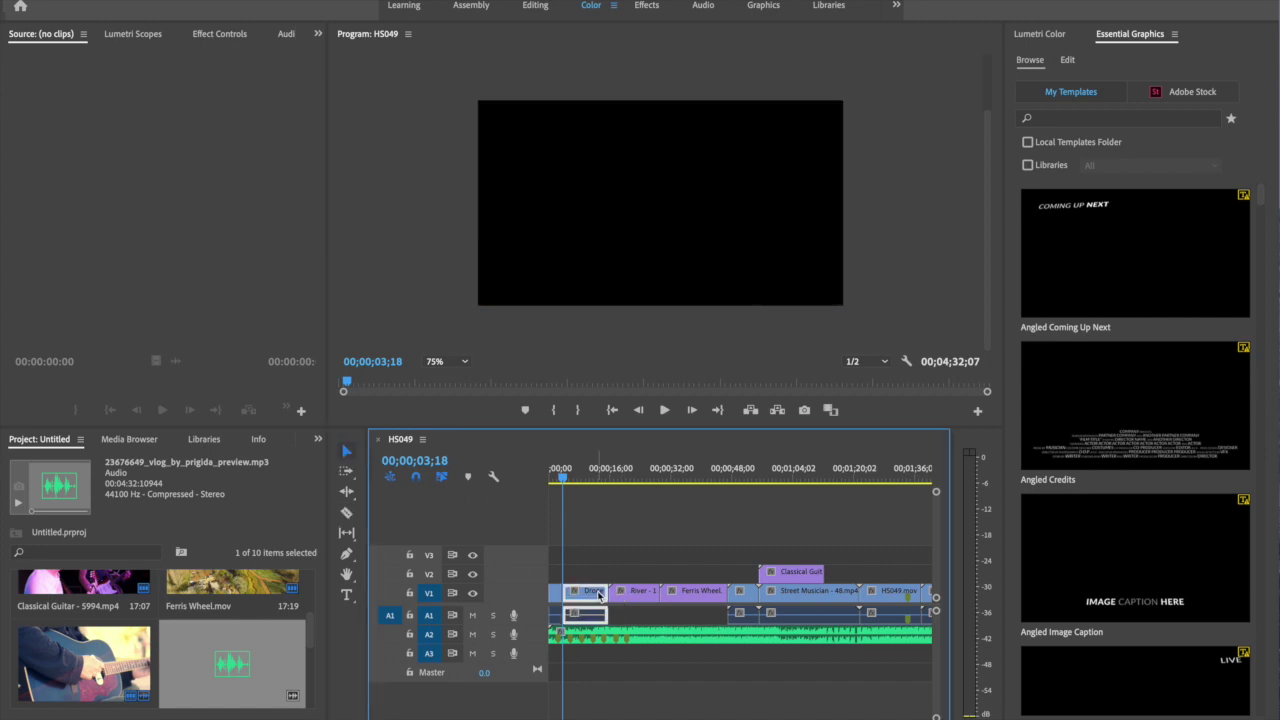
{"action": "right_click", "coordinate": [606, 597]}
{"action": "left_click", "coordinate": [646, 606]}
Move the playhead to 00;00;07;18, open the River clip from the sequence in the Source monitor and widen the monitor
{"action": "key", "text": "minus"}
{"action": "left_click_drag", "start_coordinate": [551, 477], "coordinate": [566, 489]}
{"action": "left_click", "coordinate": [571, 596]}
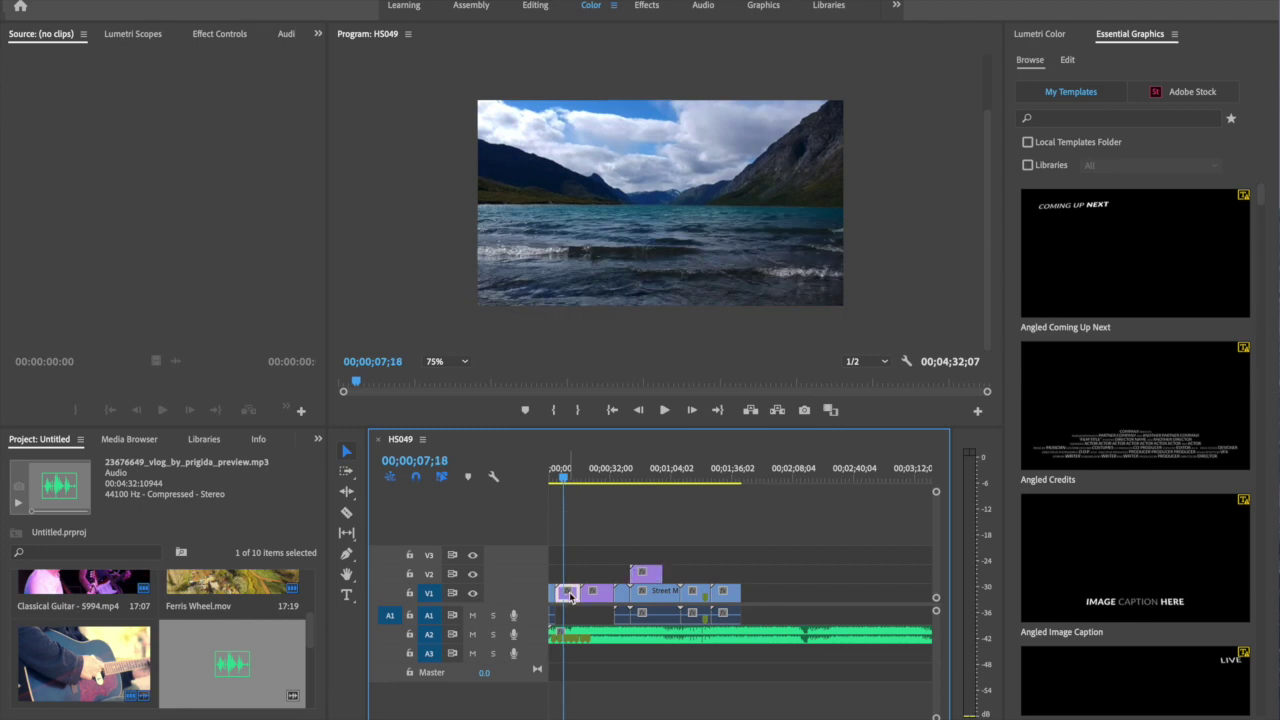
{"action": "double_click", "coordinate": [569, 597]}
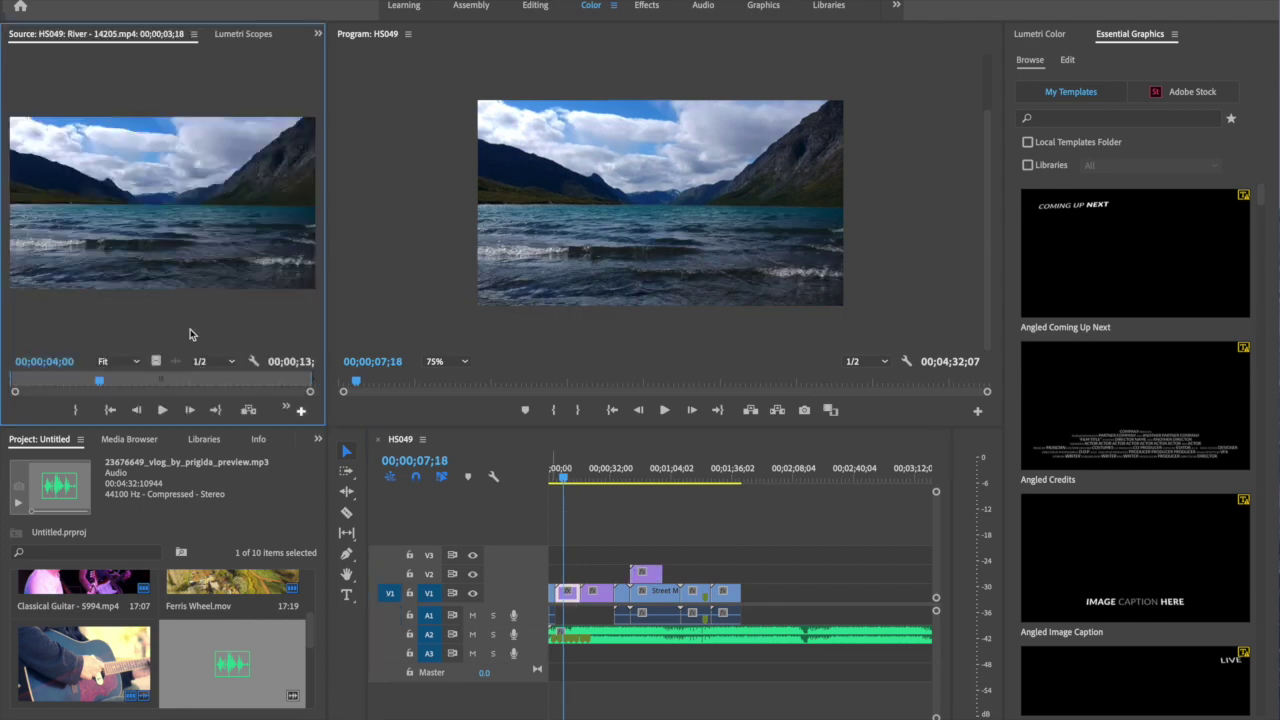
{"action": "left_click_drag", "start_coordinate": [324, 235], "coordinate": [501, 237]}
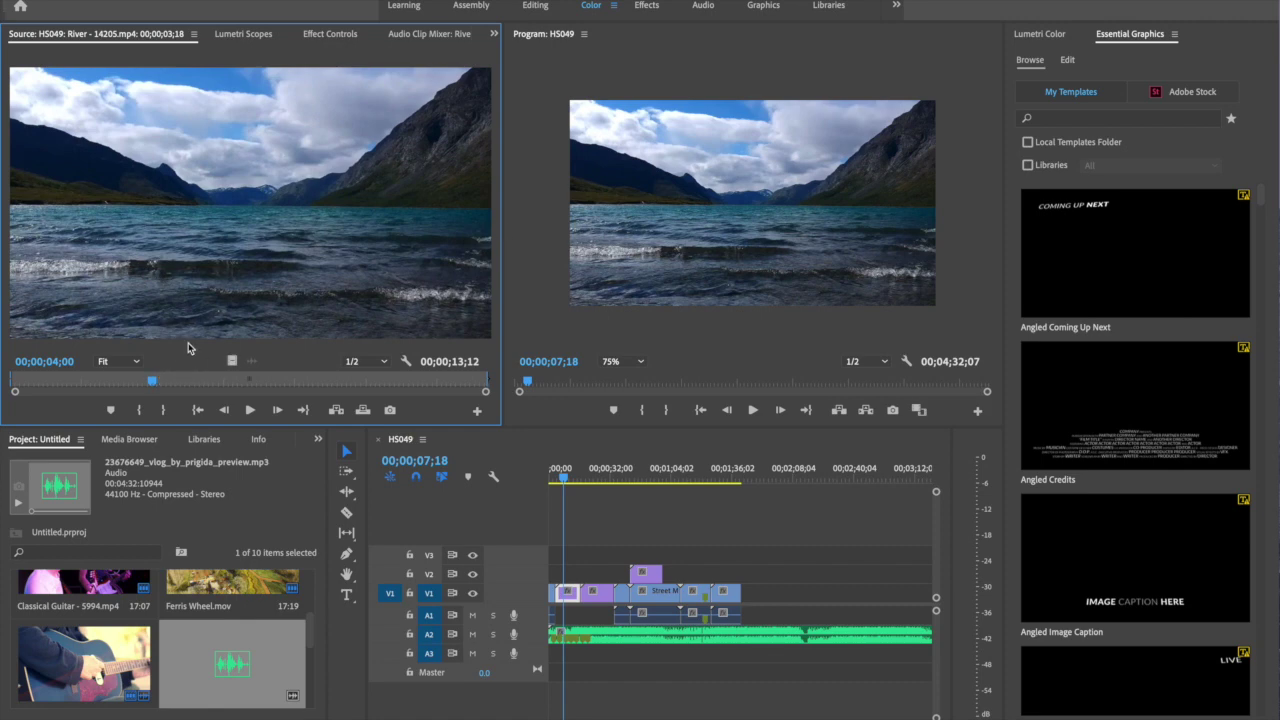
Set the River clip's In point at 00;00;04;00 in the Source monitor
{"action": "mouse_move", "coordinate": [149, 383]}
{"action": "left_mouse_down"}
{"action": "mouse_move", "coordinate": [117, 383]}
{"action": "mouse_move", "coordinate": [174, 383]}
{"action": "mouse_move", "coordinate": [145, 385]}
{"action": "left_mouse_up"}
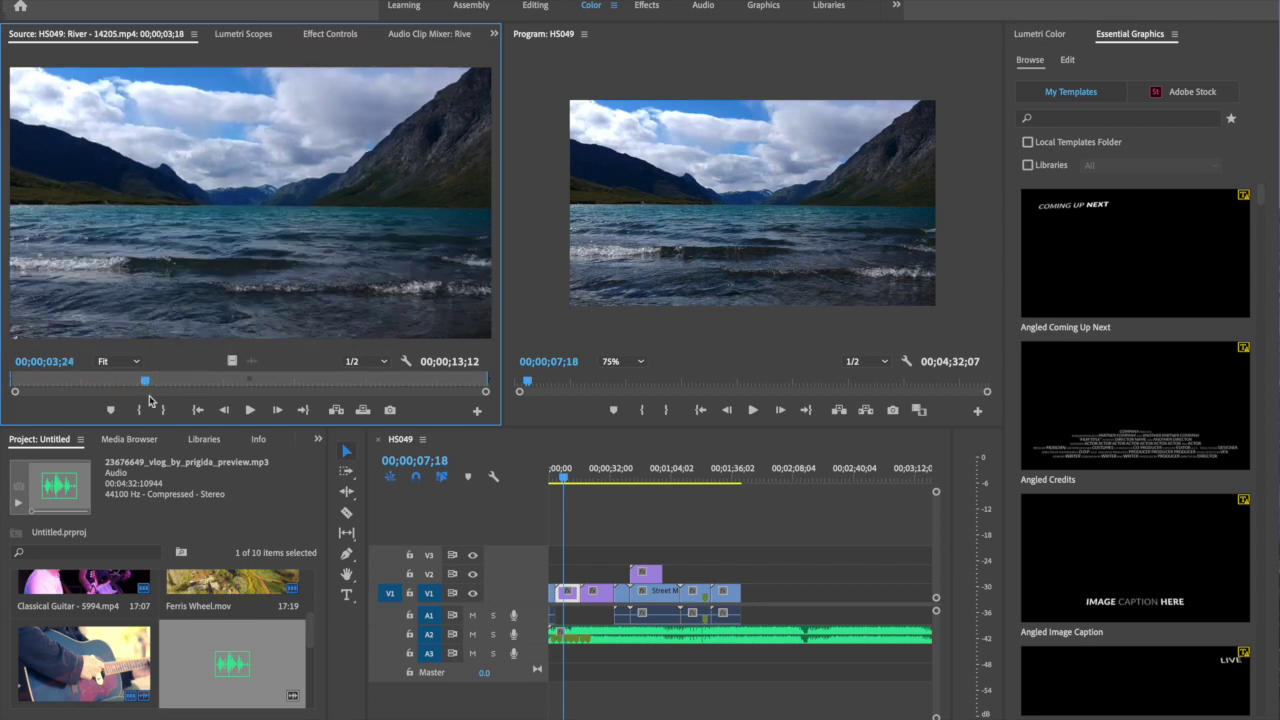
{"action": "left_click_drag", "start_coordinate": [147, 386], "coordinate": [155, 386]}
{"action": "left_click", "coordinate": [140, 411]}
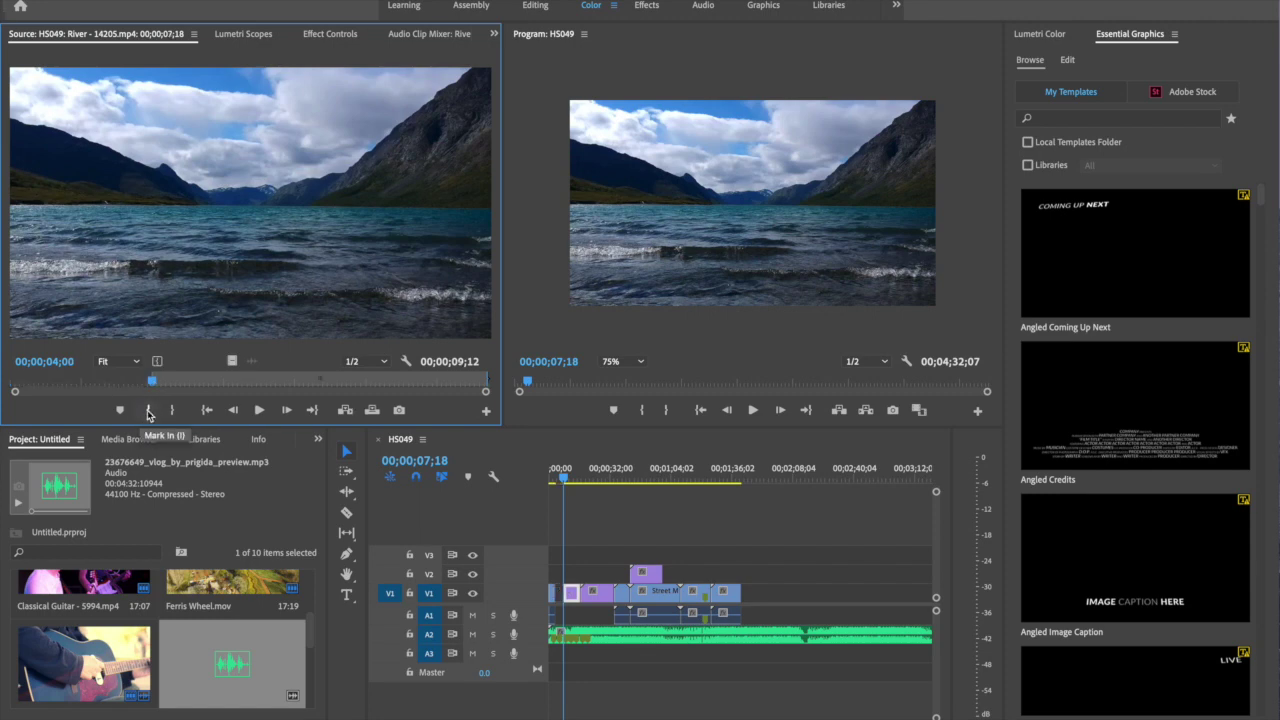
Play the River clip in the Source monitor and set its Out point at 00;00;06;23
{"action": "left_click", "coordinate": [259, 410]}
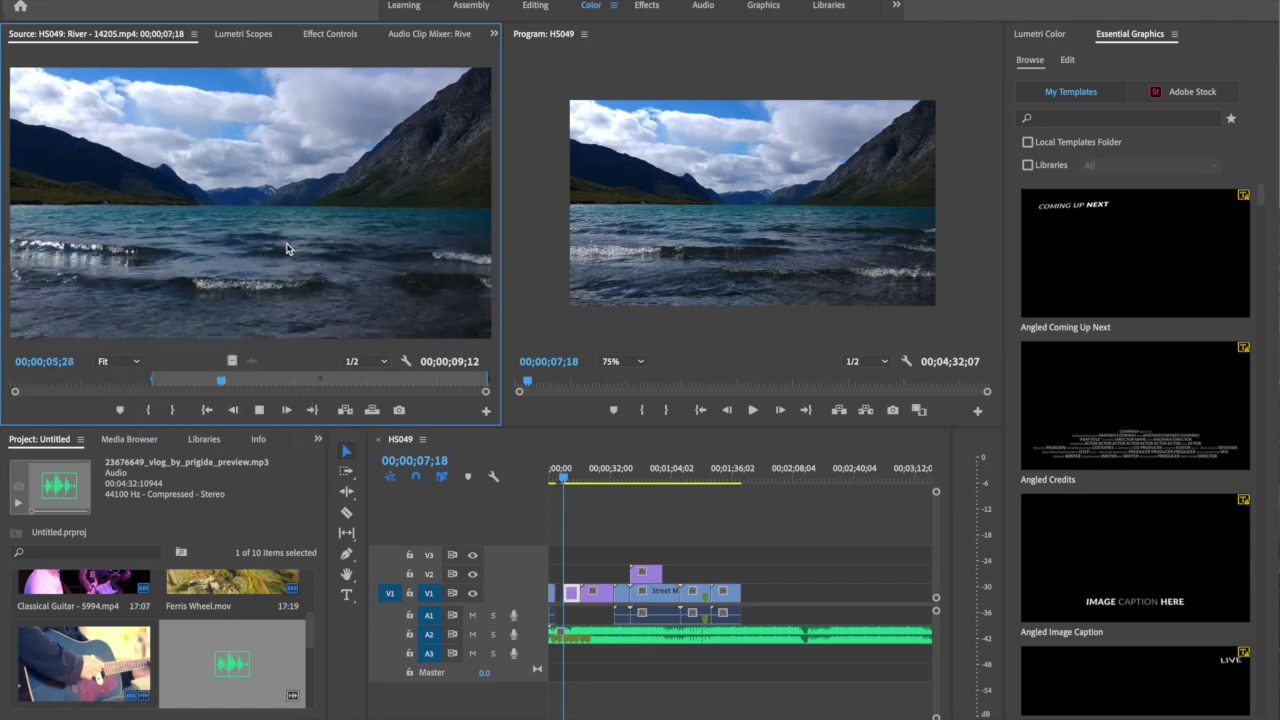
{"action": "left_click_drag", "start_coordinate": [303, 381], "coordinate": [252, 380]}
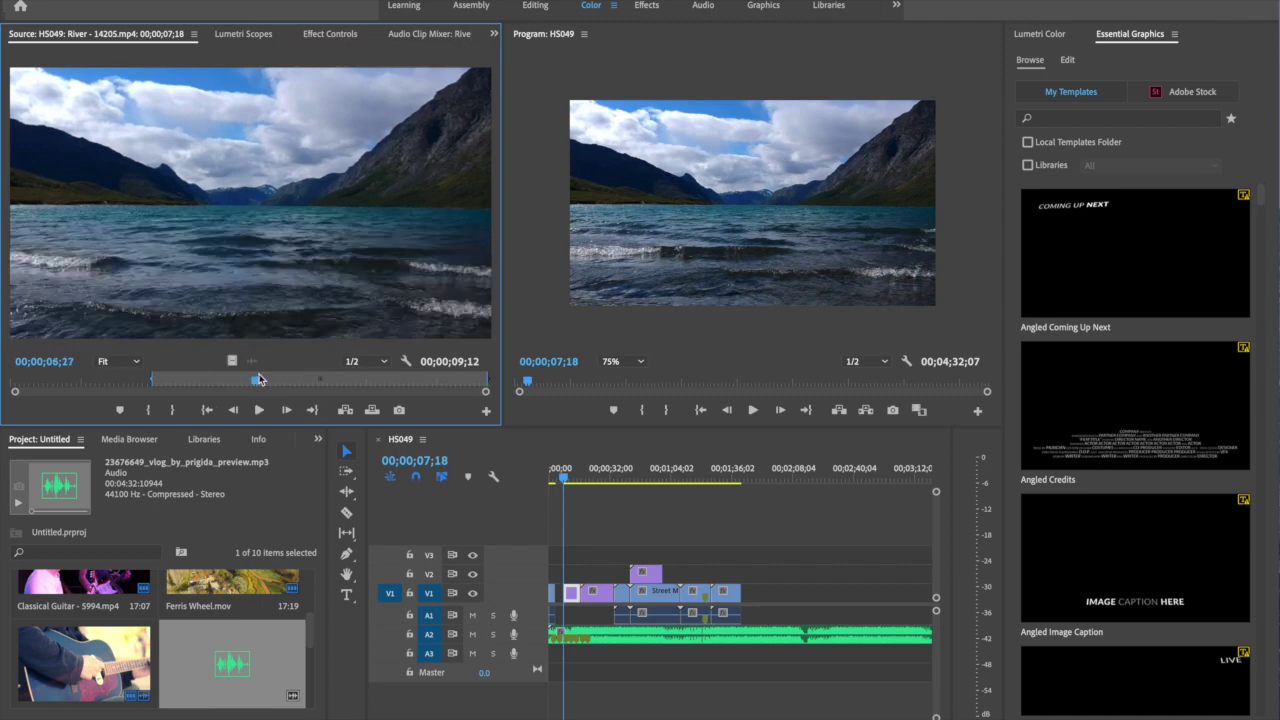
{"action": "left_click", "coordinate": [176, 412]}
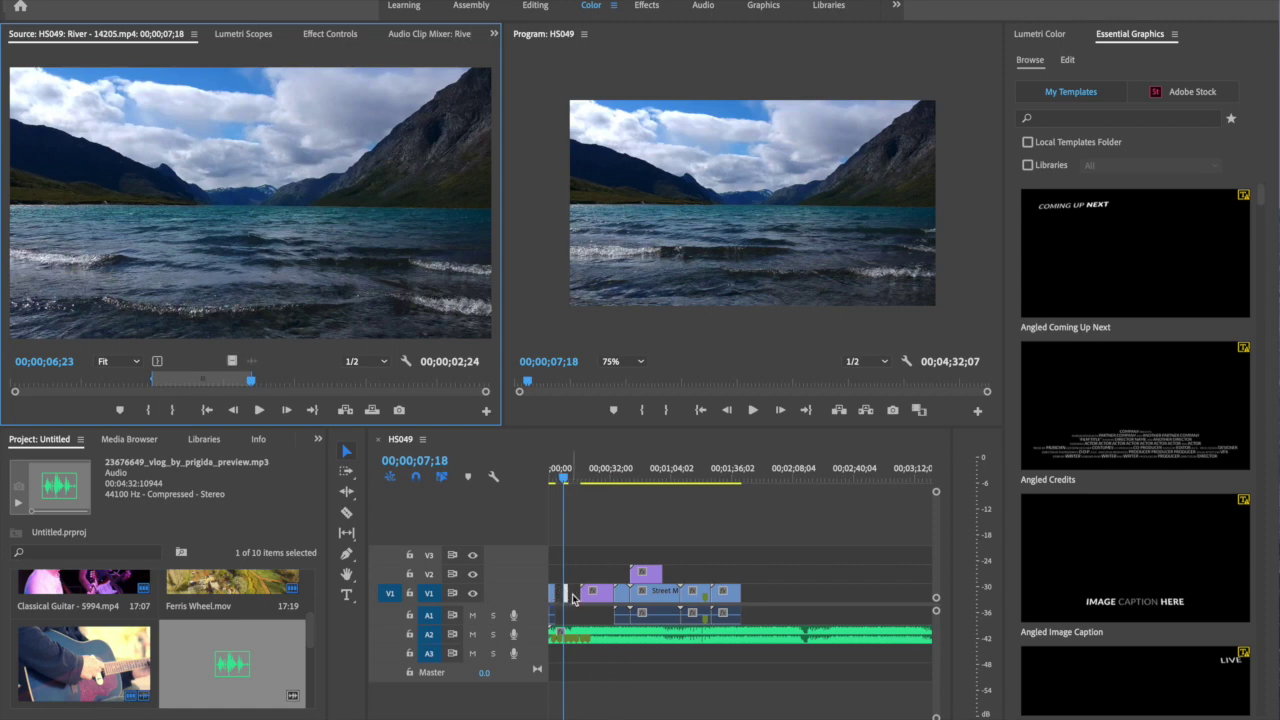
{"action": "key", "text": "equal"}
{"action": "key", "text": "equal"}
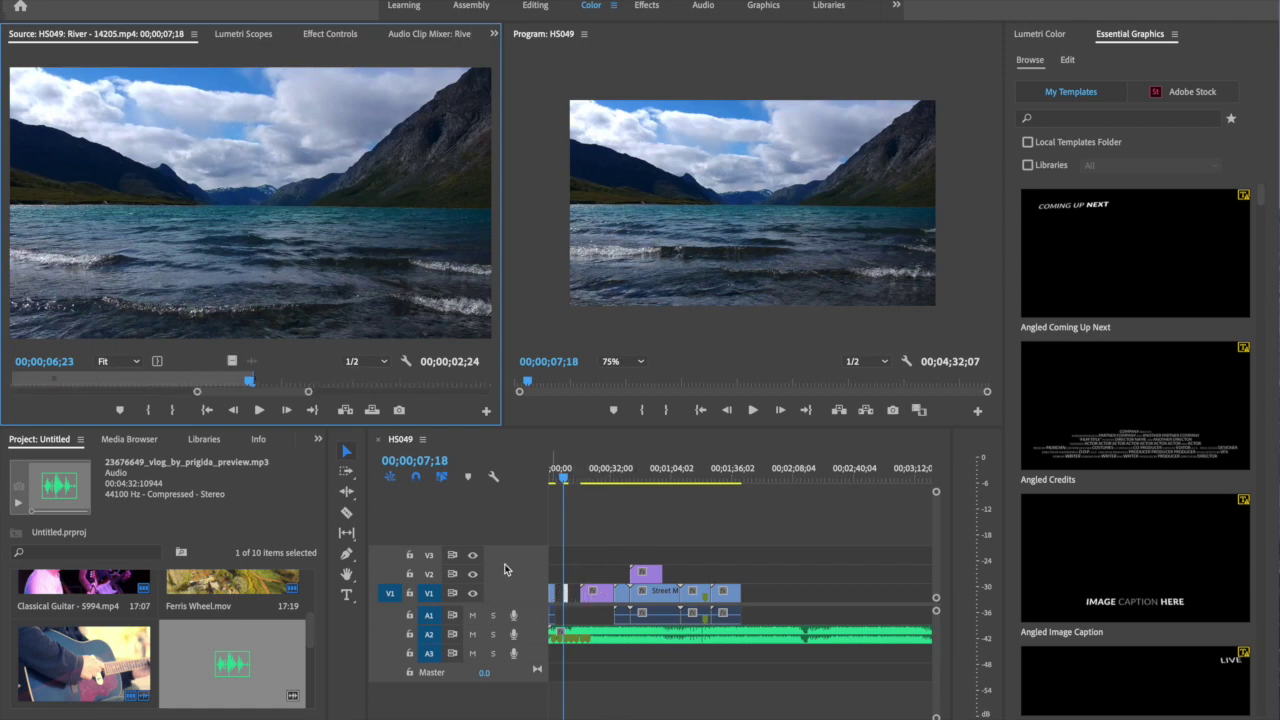
Close the empty gaps before and after the River clip on V1 with Ripple Delete
{"action": "left_click", "coordinate": [660, 538]}
{"action": "key", "text": "equal"}
{"action": "key", "text": "equal"}
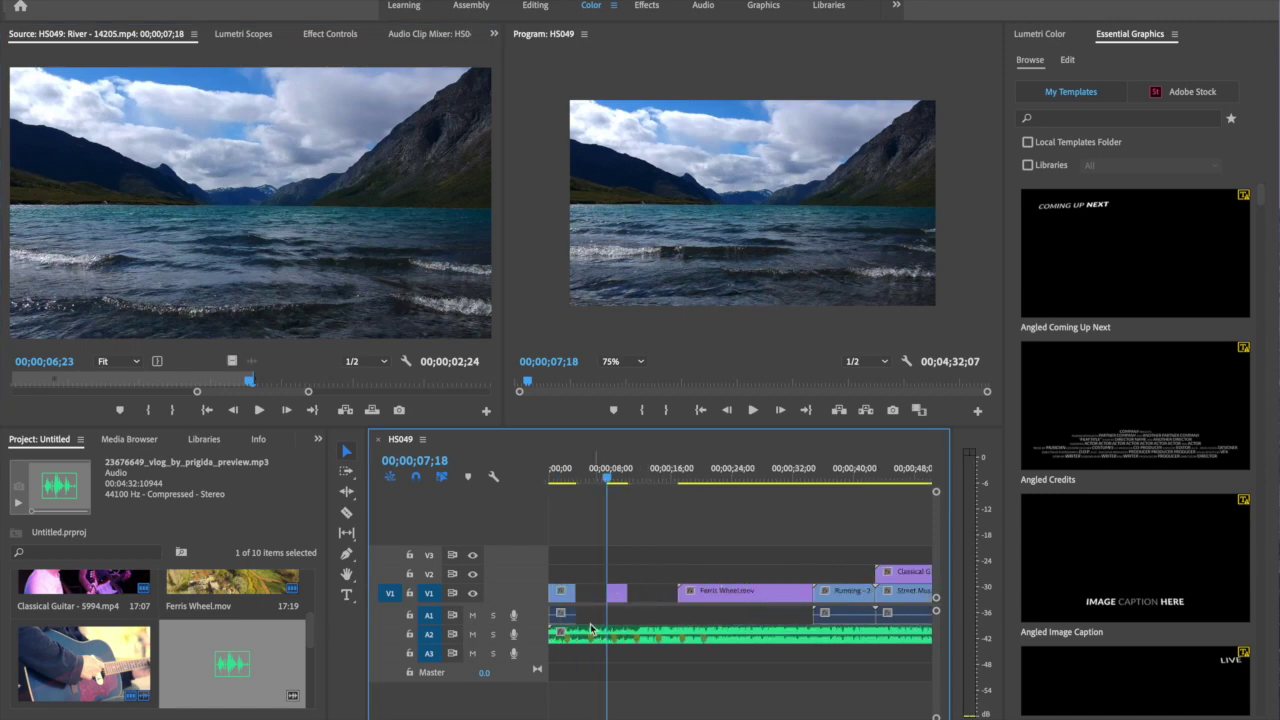
{"action": "left_click_drag", "start_coordinate": [607, 479], "coordinate": [599, 583]}
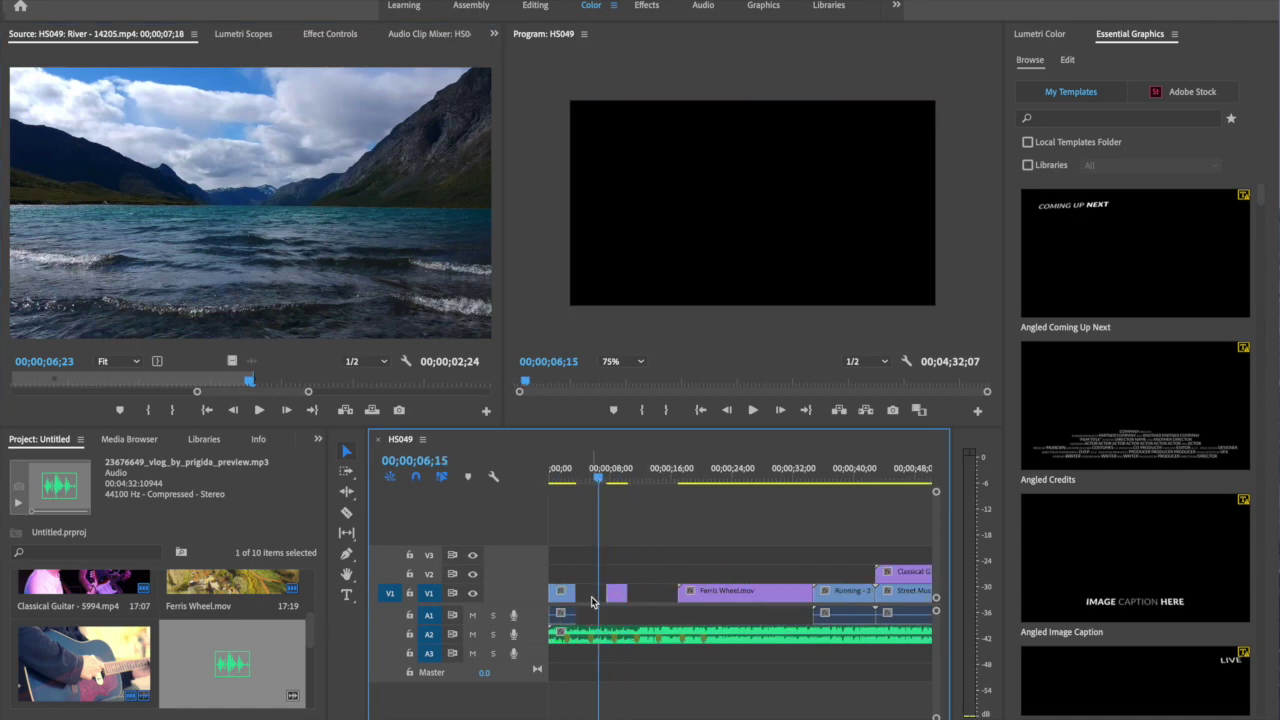
{"action": "right_click", "coordinate": [591, 596]}
{"action": "left_click", "coordinate": [635, 608]}
{"action": "right_click", "coordinate": [614, 595]}
{"action": "left_click", "coordinate": [634, 603]}
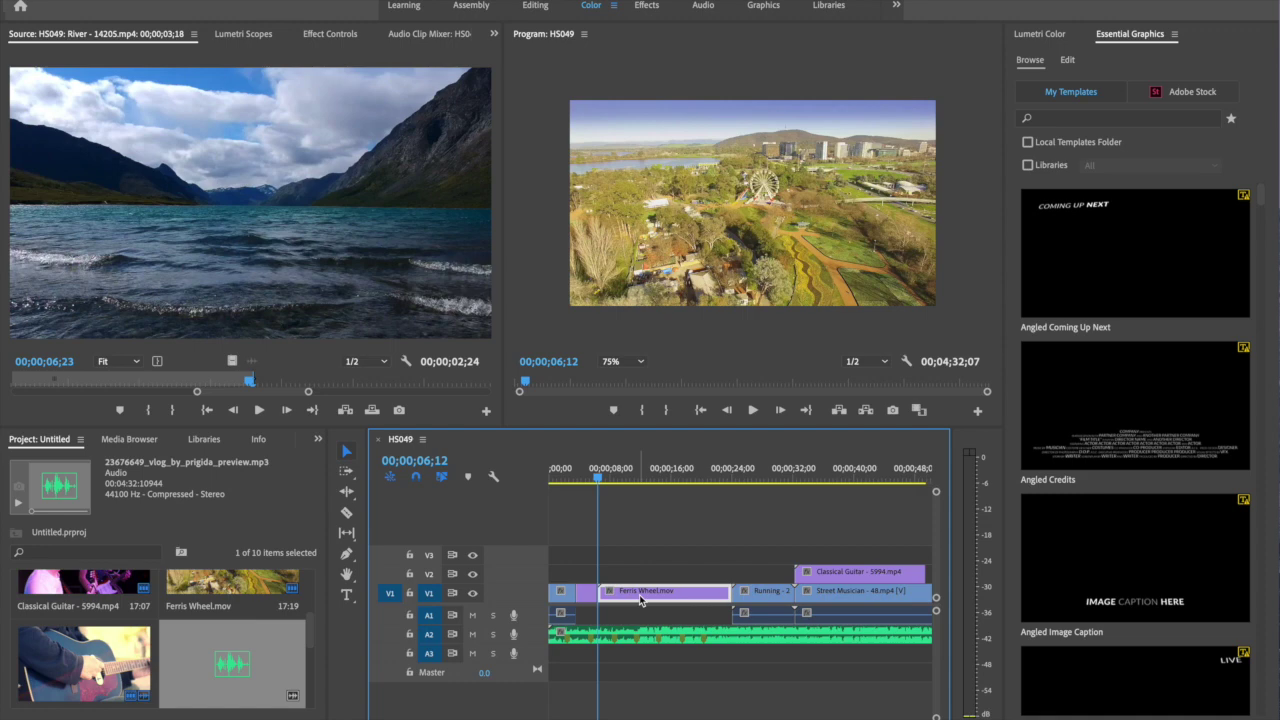
Open the Ferris Wheel clip from the sequence in the Source monitor and move its In point until the duration is 00;00;08;16
{"action": "double_click", "coordinate": [640, 595]}
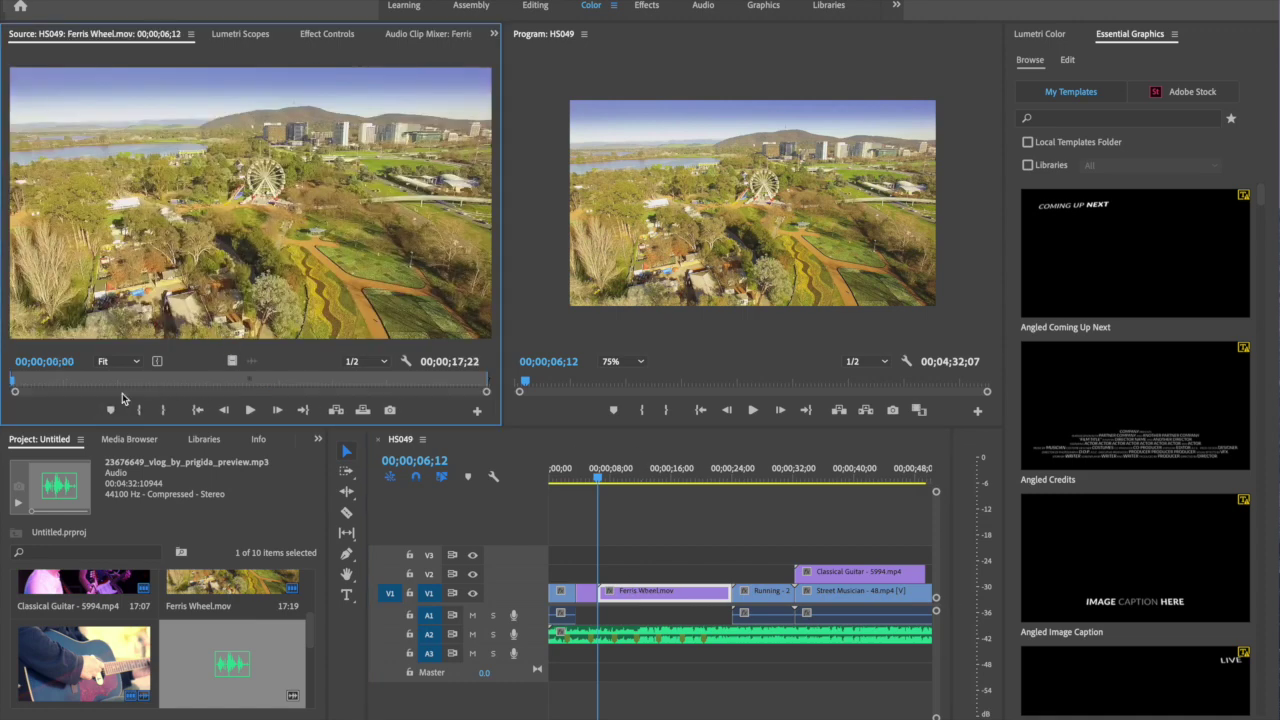
{"action": "left_click_drag", "start_coordinate": [15, 387], "coordinate": [262, 388]}
{"action": "left_click_drag", "start_coordinate": [258, 388], "coordinate": [193, 383]}
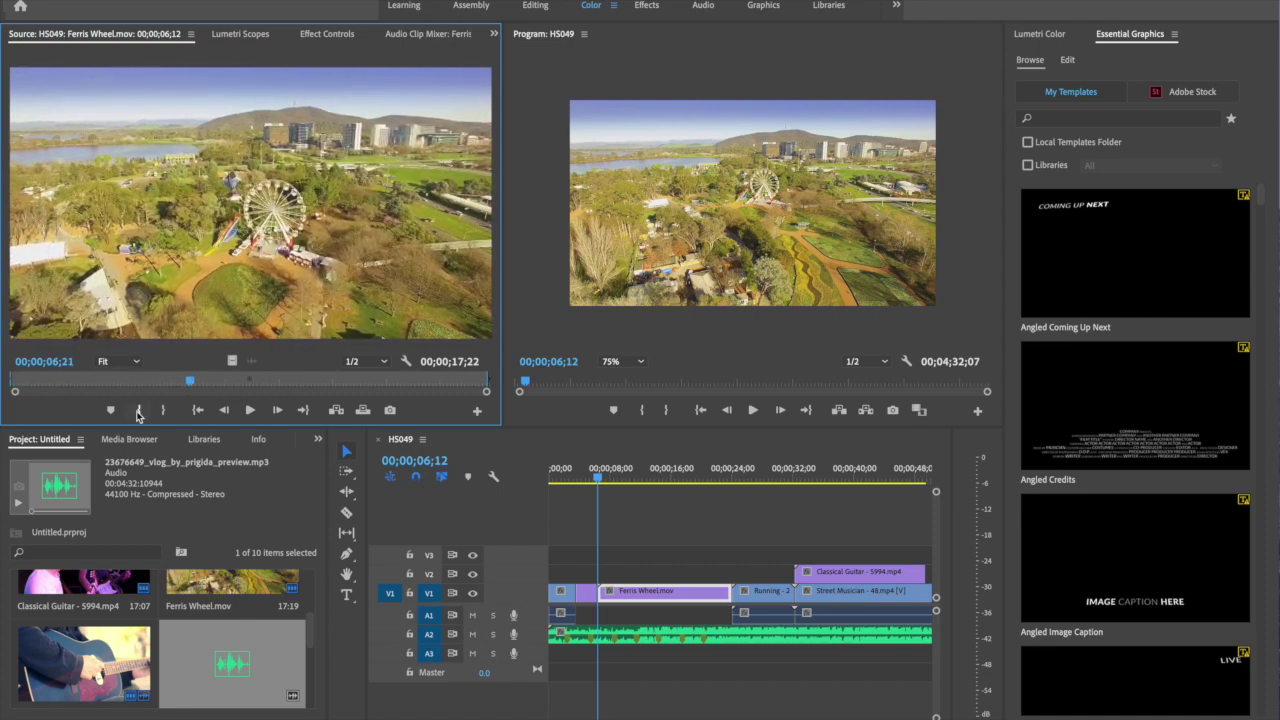
{"action": "left_click", "coordinate": [139, 410]}
{"action": "left_click_drag", "start_coordinate": [193, 384], "coordinate": [397, 384]}
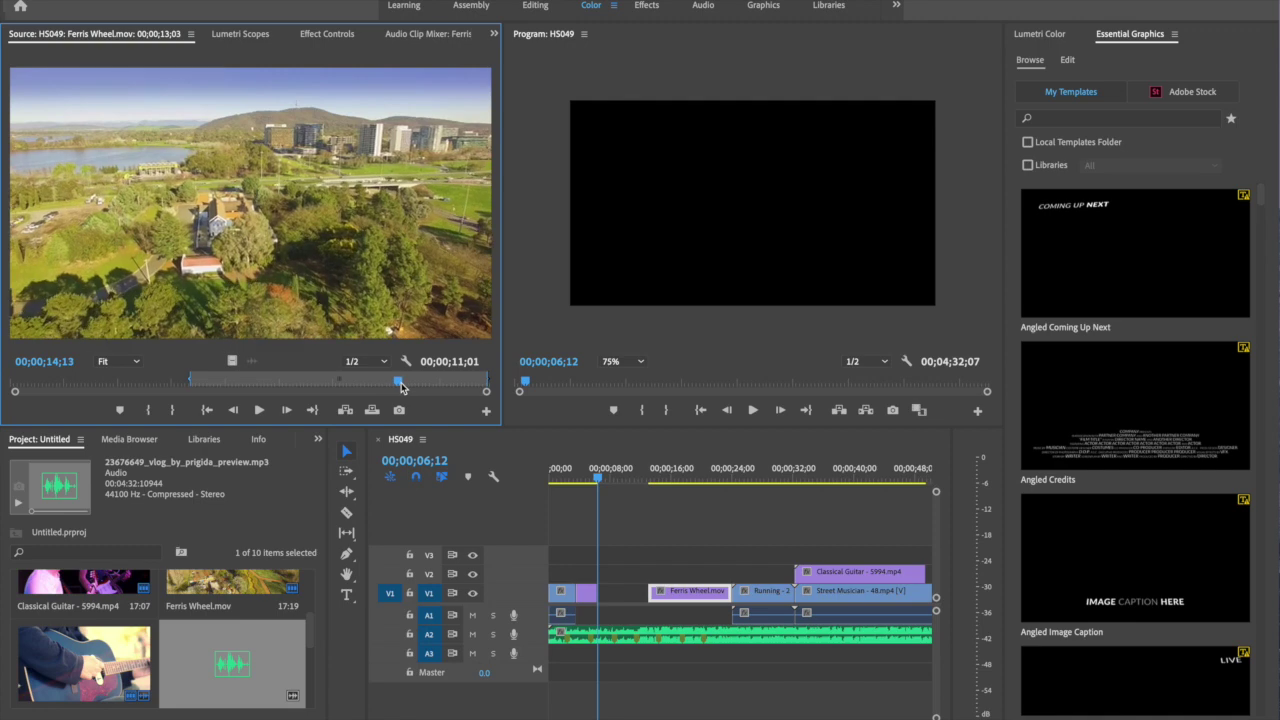
{"action": "left_click_drag", "start_coordinate": [193, 380], "coordinate": [257, 381]}
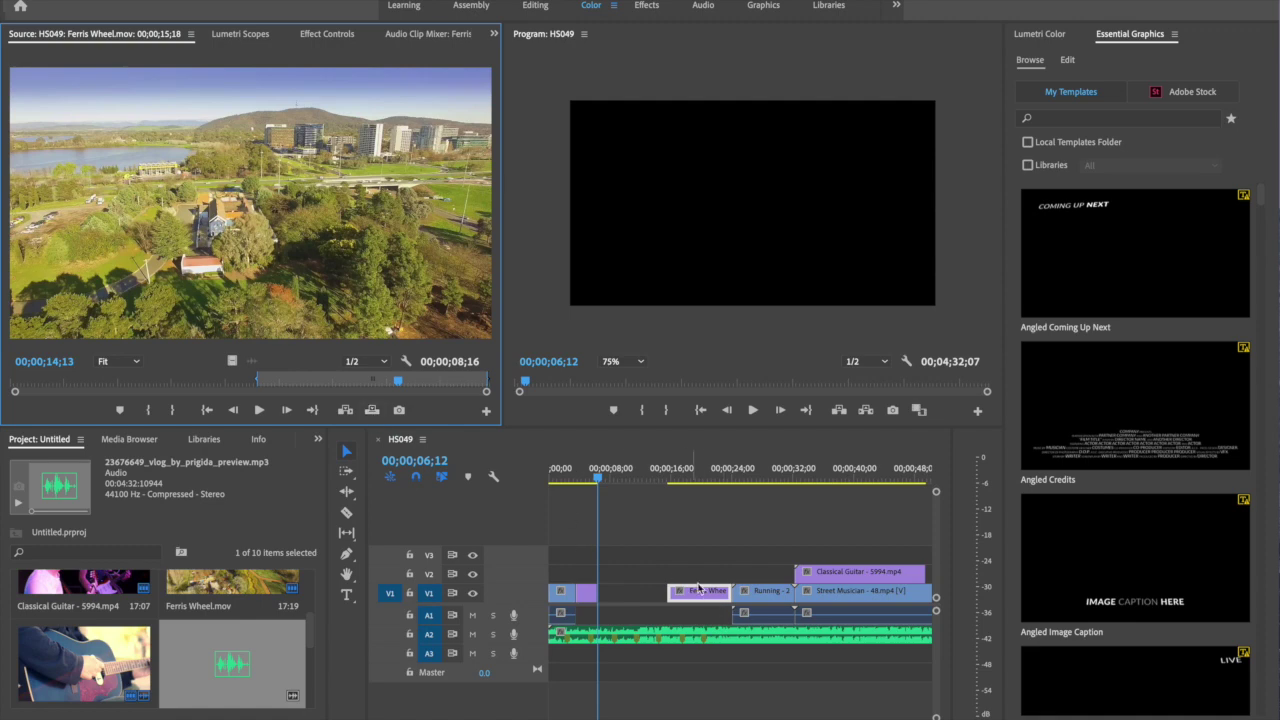
Close the gap between the River and Ferris Wheel clips with Ripple Delete
{"action": "left_click", "coordinate": [634, 598]}
{"action": "right_click", "coordinate": [634, 601]}
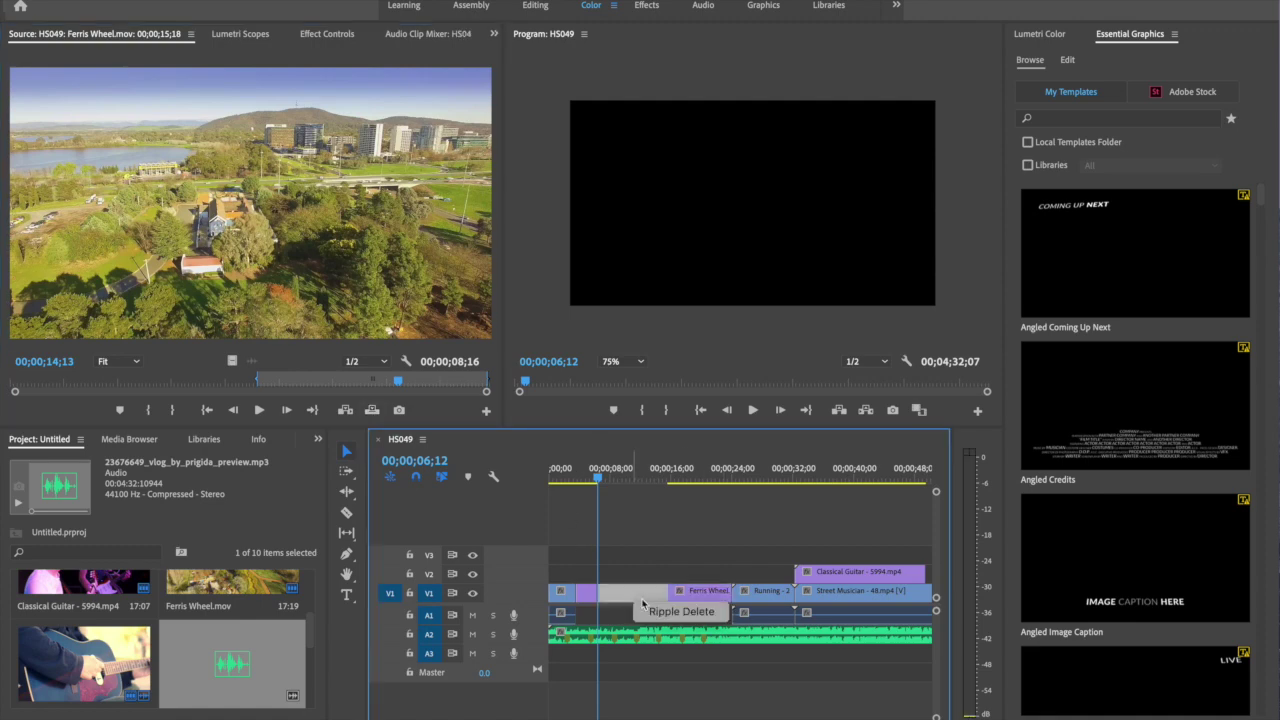
{"action": "left_click", "coordinate": [658, 613]}
Move the Ferris Wheel clip's Out point to 00;00;14;13 in the Source monitor and ripple delete the gap after the clip
{"action": "left_click_drag", "start_coordinate": [598, 480], "coordinate": [637, 485]}
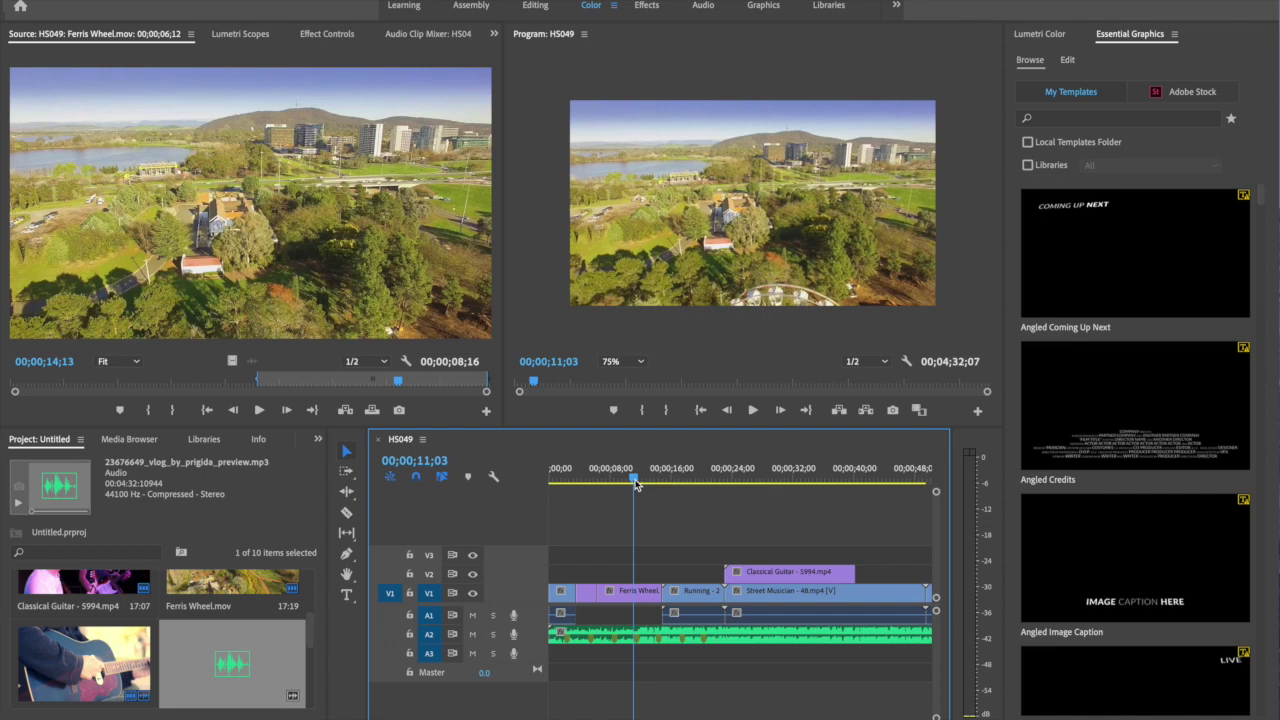
{"action": "left_click", "coordinate": [640, 593]}
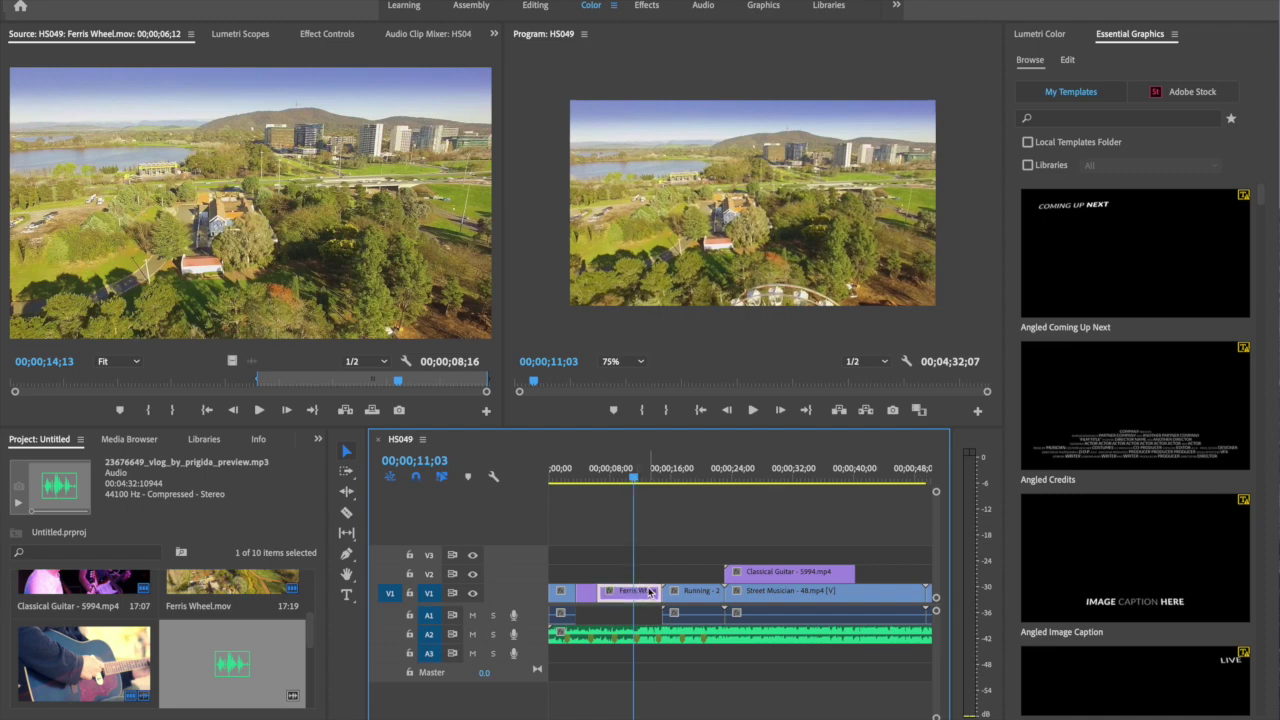
{"action": "left_click_drag", "start_coordinate": [487, 380], "coordinate": [402, 380]}
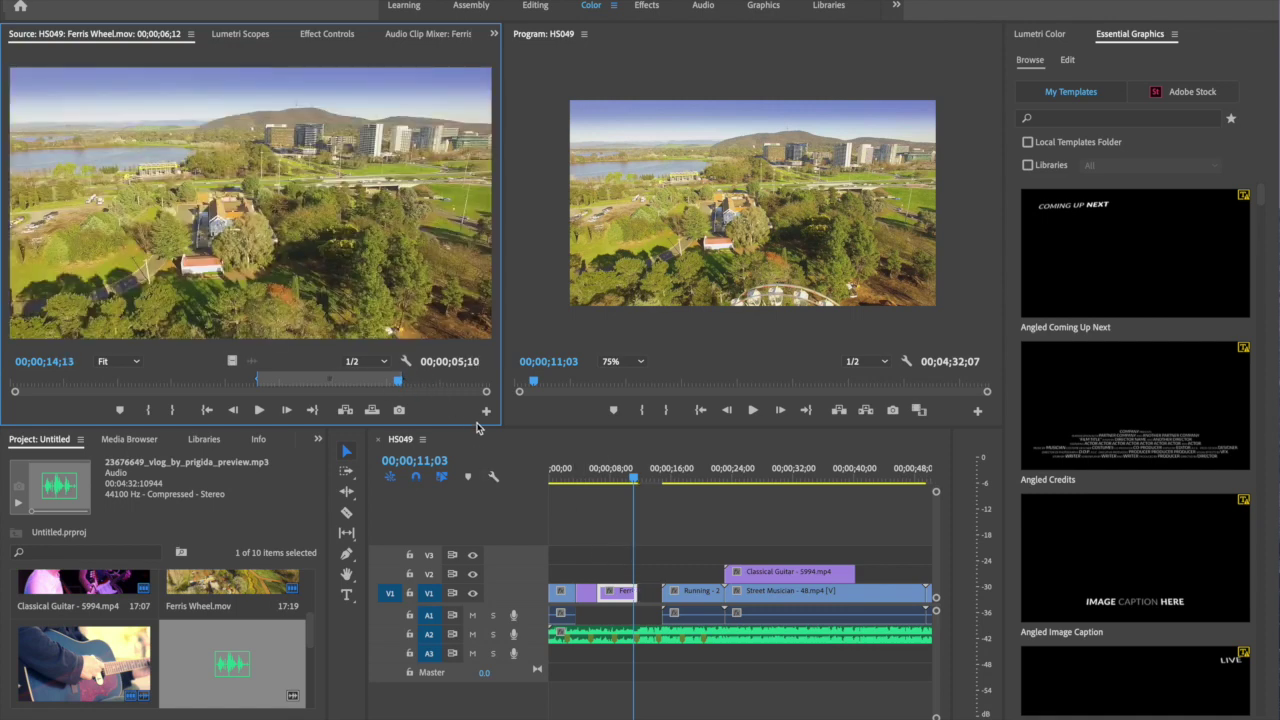
{"action": "left_click", "coordinate": [650, 597]}
{"action": "right_click", "coordinate": [650, 597]}
{"action": "left_click", "coordinate": [690, 609]}
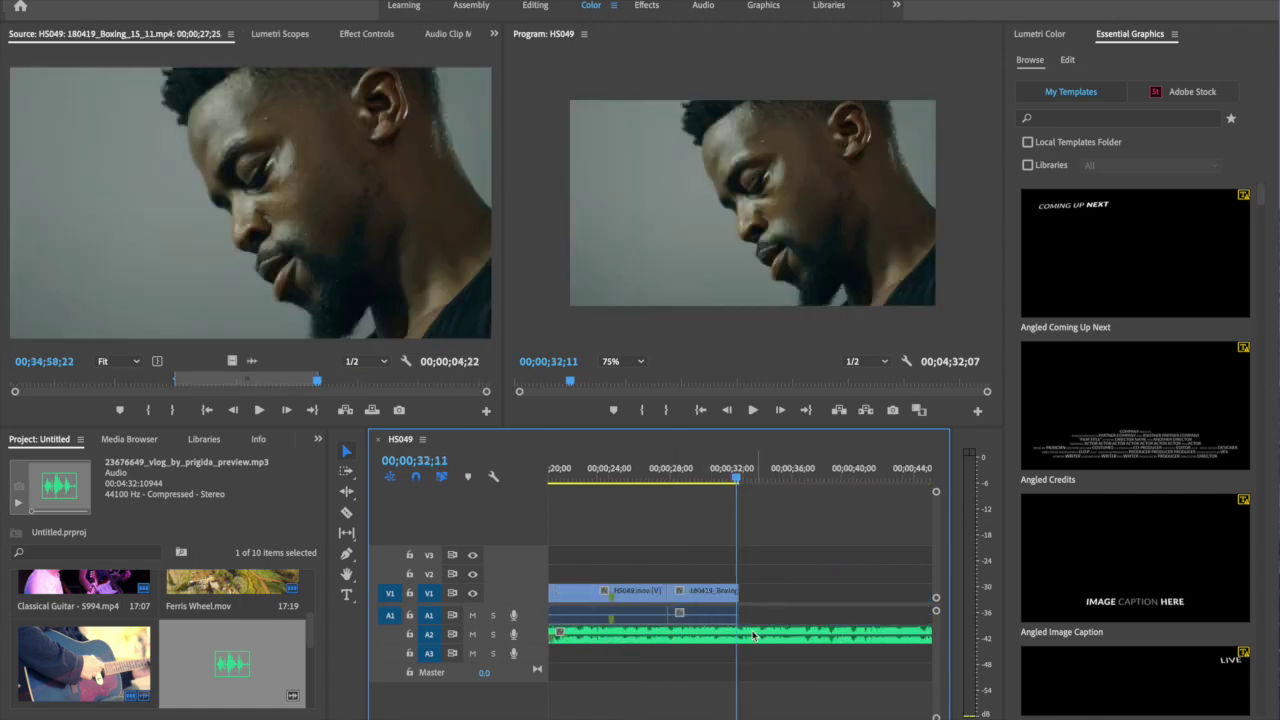
Shorten the ends of the Drone Shot and Ferris Wheel clips on V1 with the Ripple Edit tool
{"action": "scroll", "coordinate": [740, 600], "scroll_direction": "up", "scroll_amount": 5}
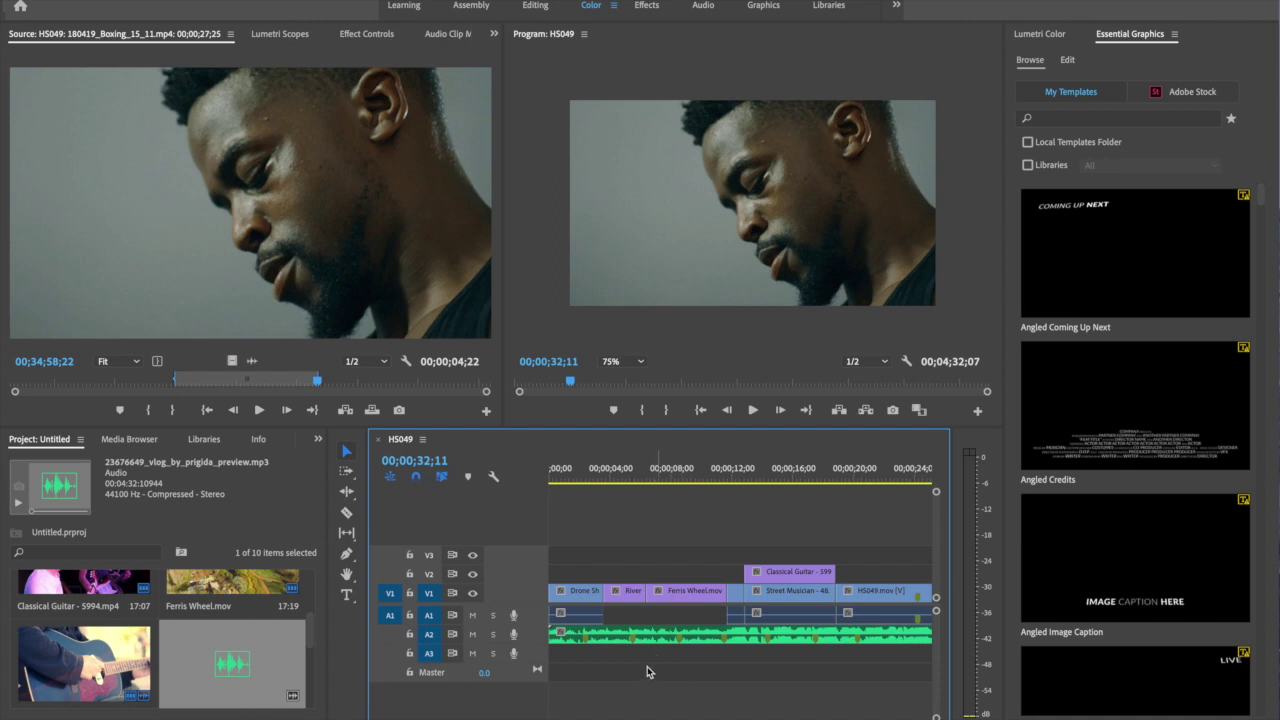
{"action": "left_click", "coordinate": [346, 492]}
{"action": "left_click", "coordinate": [346, 492]}
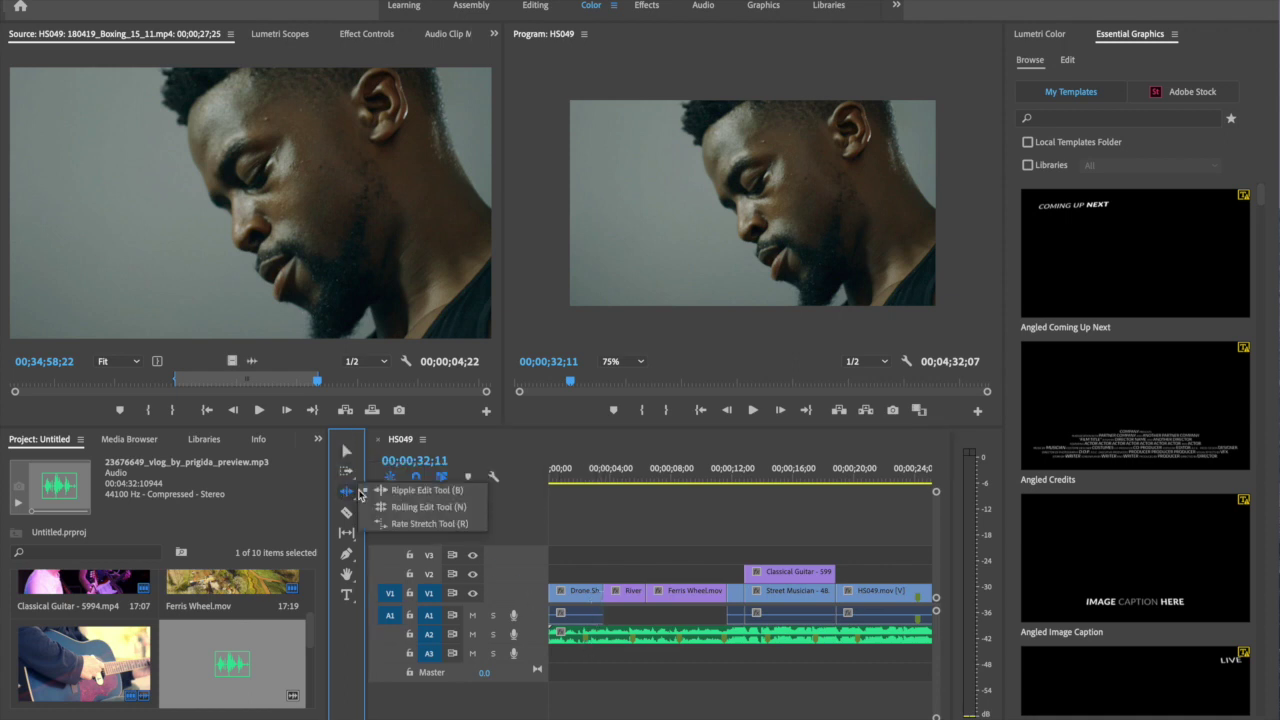
{"action": "left_click", "coordinate": [431, 496]}
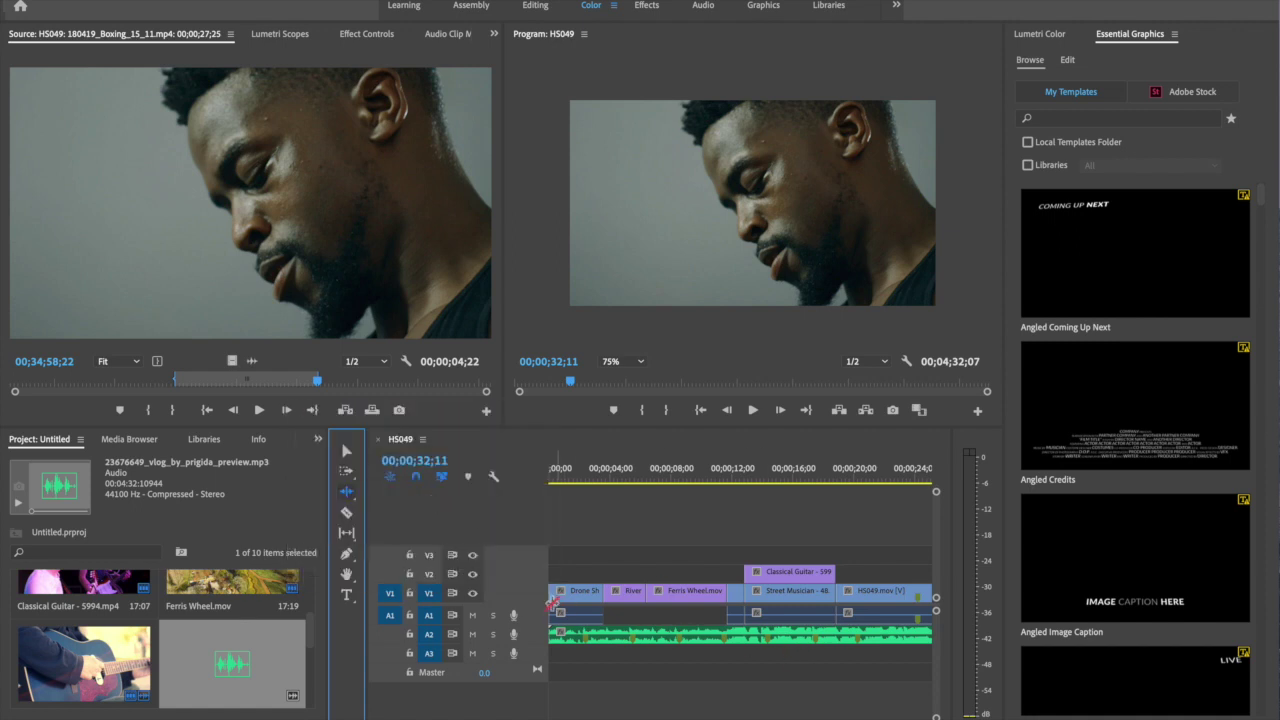
{"action": "left_click_drag", "start_coordinate": [600, 596], "coordinate": [630, 591]}
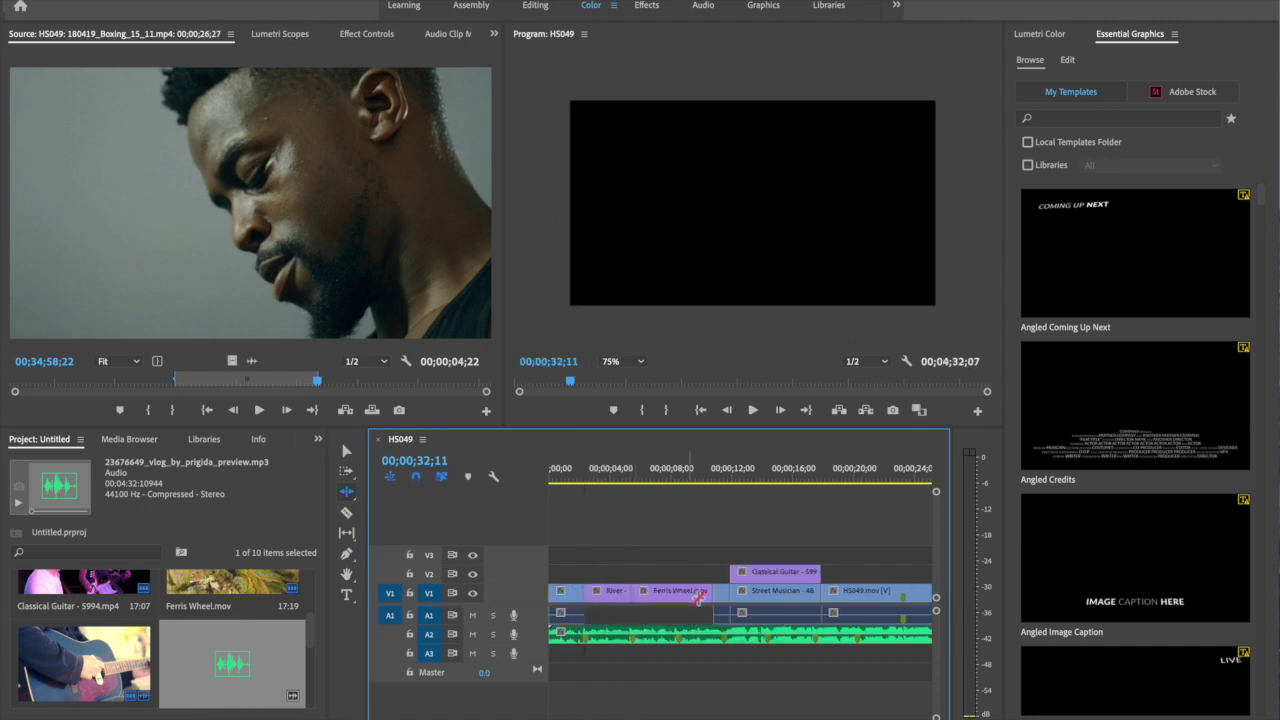
{"action": "left_click_drag", "start_coordinate": [710, 591], "coordinate": [678, 592]}
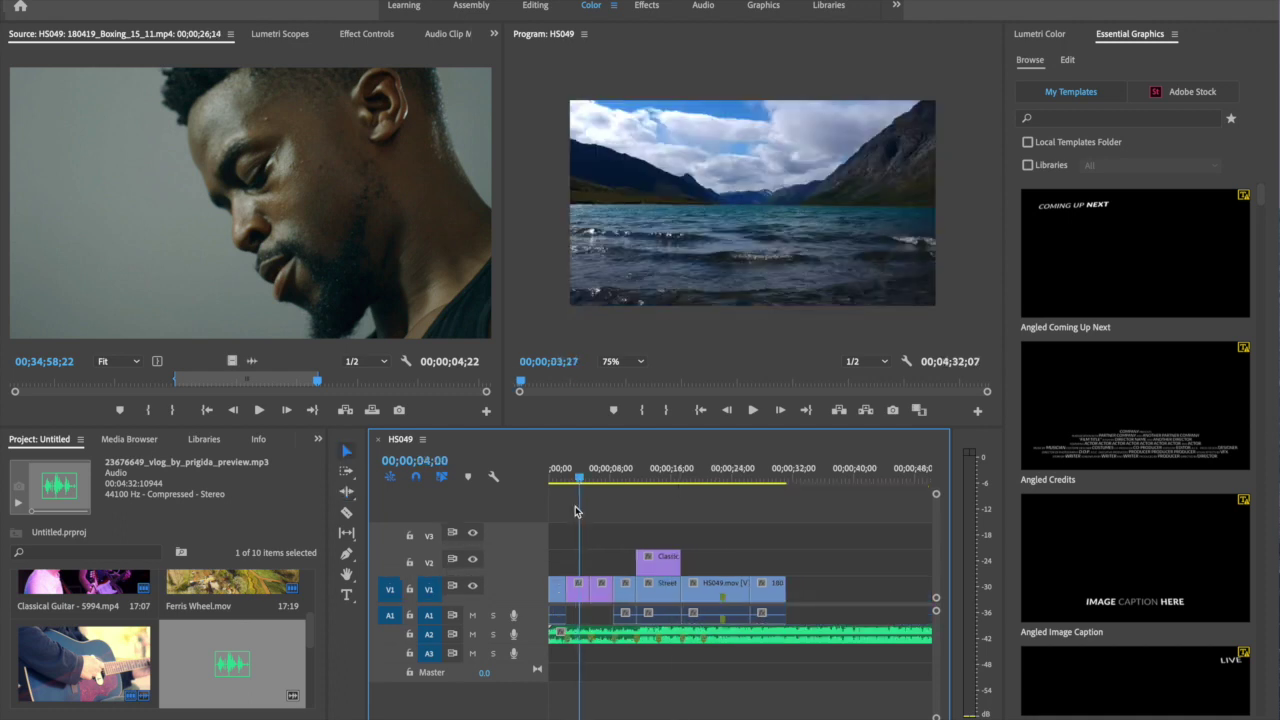
Move the playhead to 00;00;10;03 and duplicate the Running clip onto track V2 directly above the original
{"action": "left_click_drag", "start_coordinate": [575, 508], "coordinate": [630, 591]}
{"action": "left_click", "coordinate": [627, 592]}
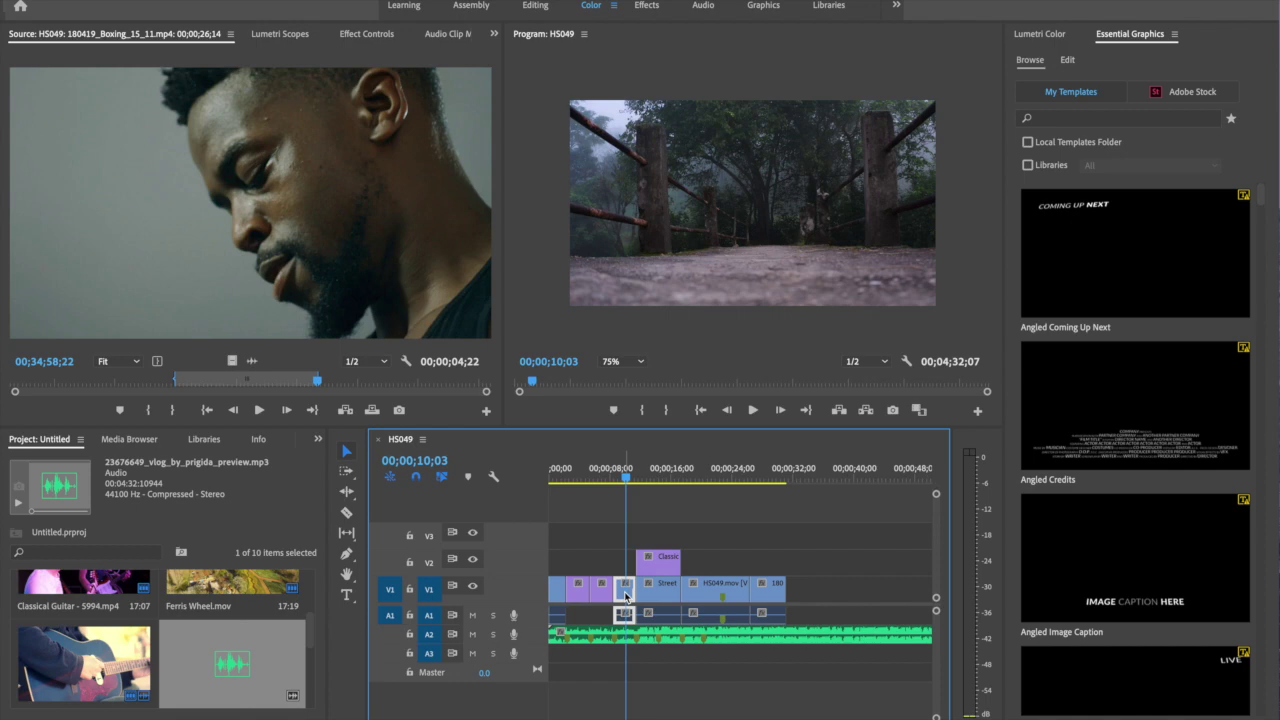
{"action": "double_click", "coordinate": [627, 590]}
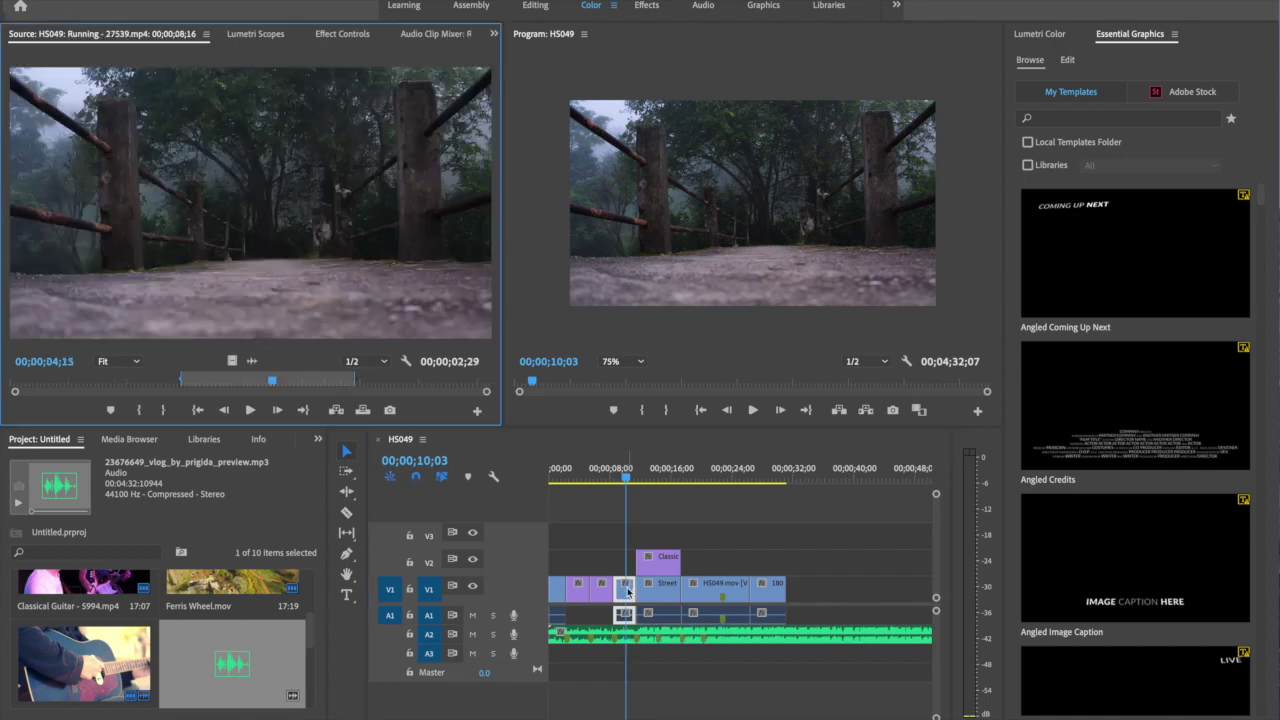
{"action": "left_click_drag", "start_coordinate": [627, 592], "coordinate": [630, 569]}
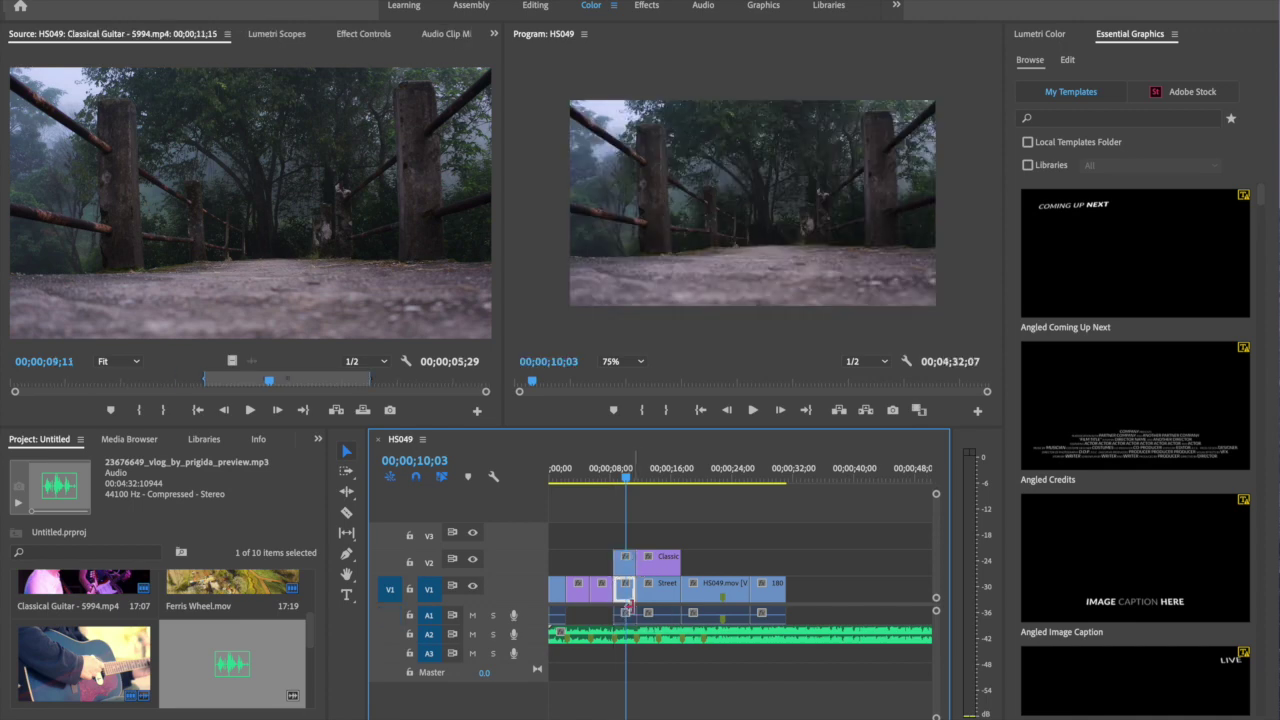
{"action": "double_click", "coordinate": [626, 569]}
{"action": "left_click", "coordinate": [624, 589]}
{"action": "left_click", "coordinate": [626, 567]}
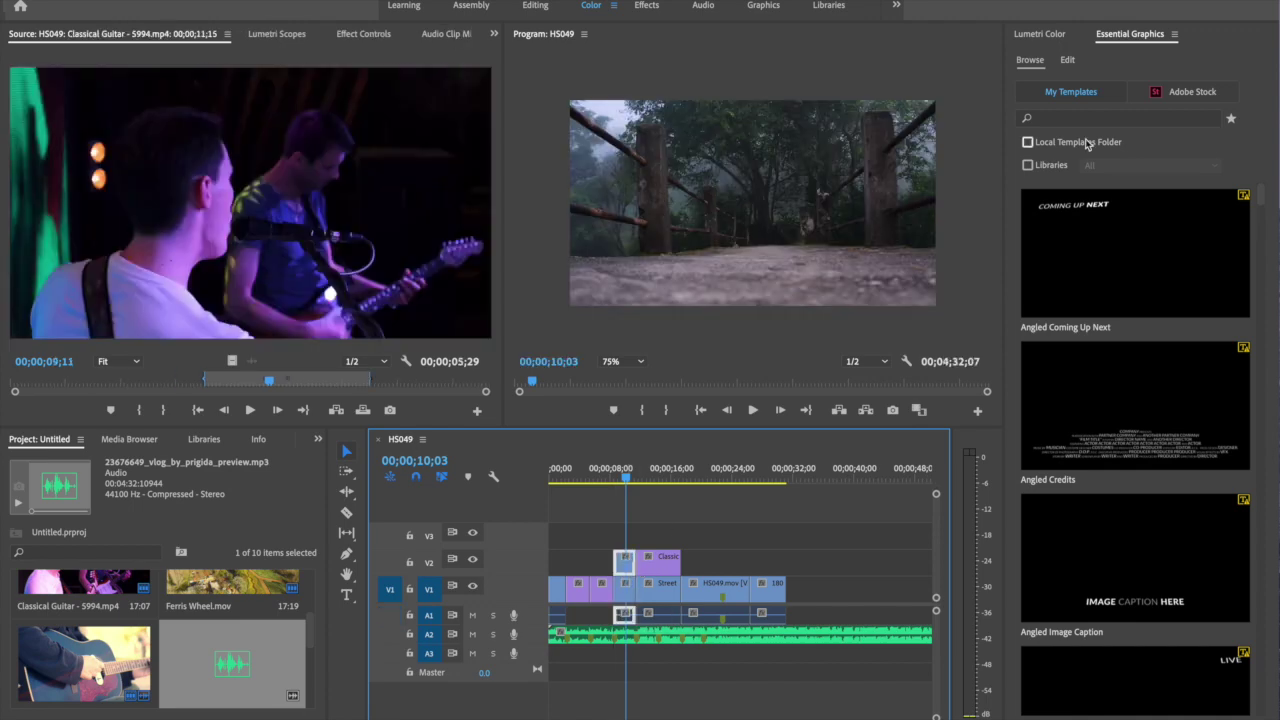
Search the effects for "blur" and apply Directional Blur to the Running clip copy on V2
{"action": "left_click", "coordinate": [318, 439]}
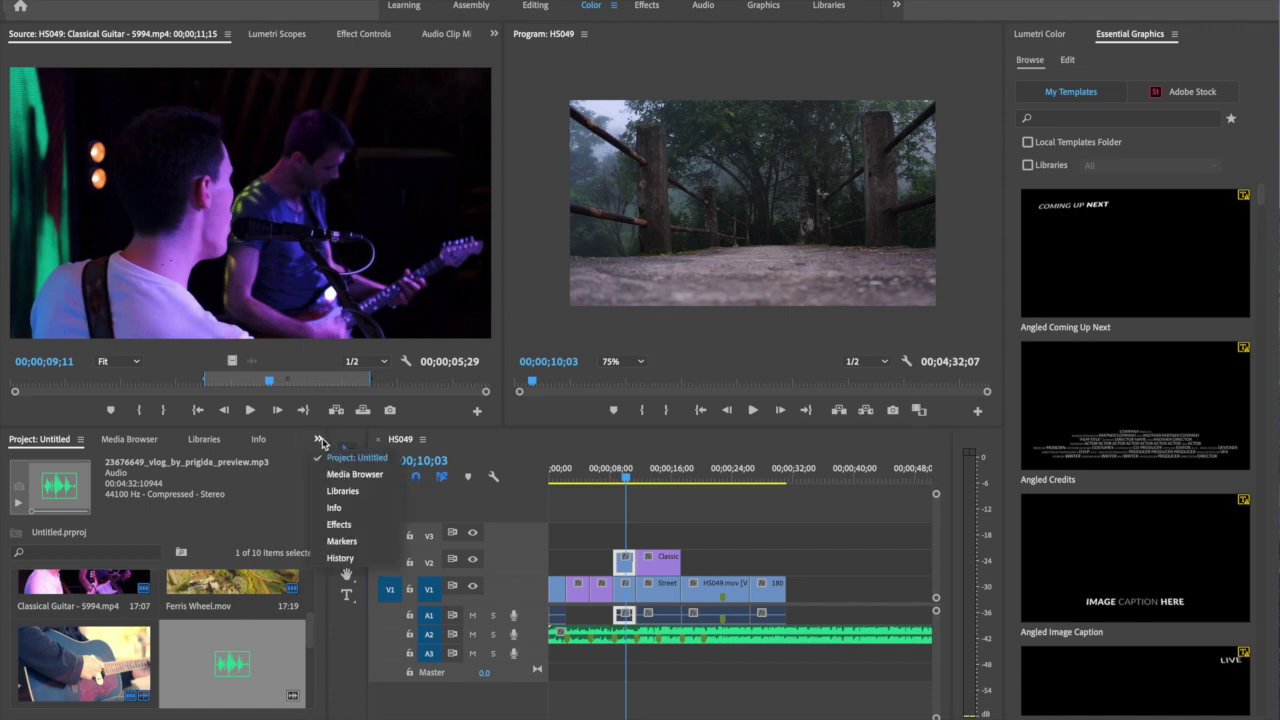
{"action": "left_click", "coordinate": [345, 532]}
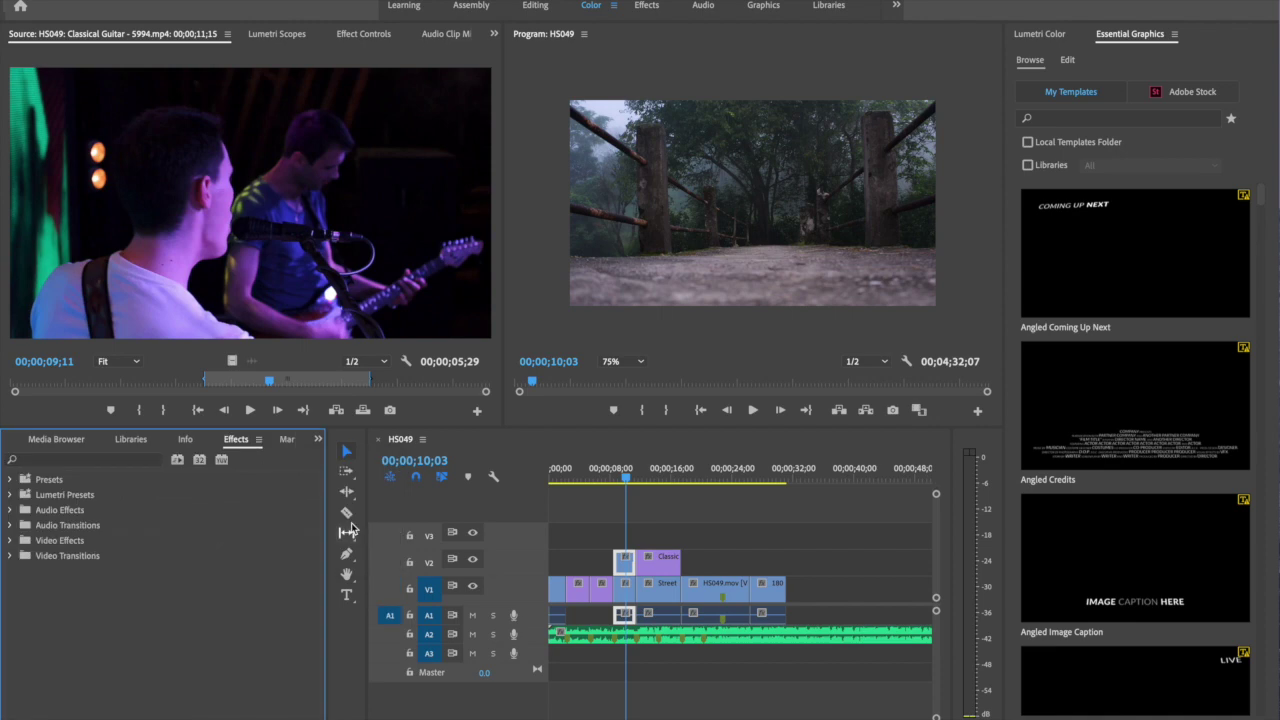
{"action": "left_click", "coordinate": [57, 460]}
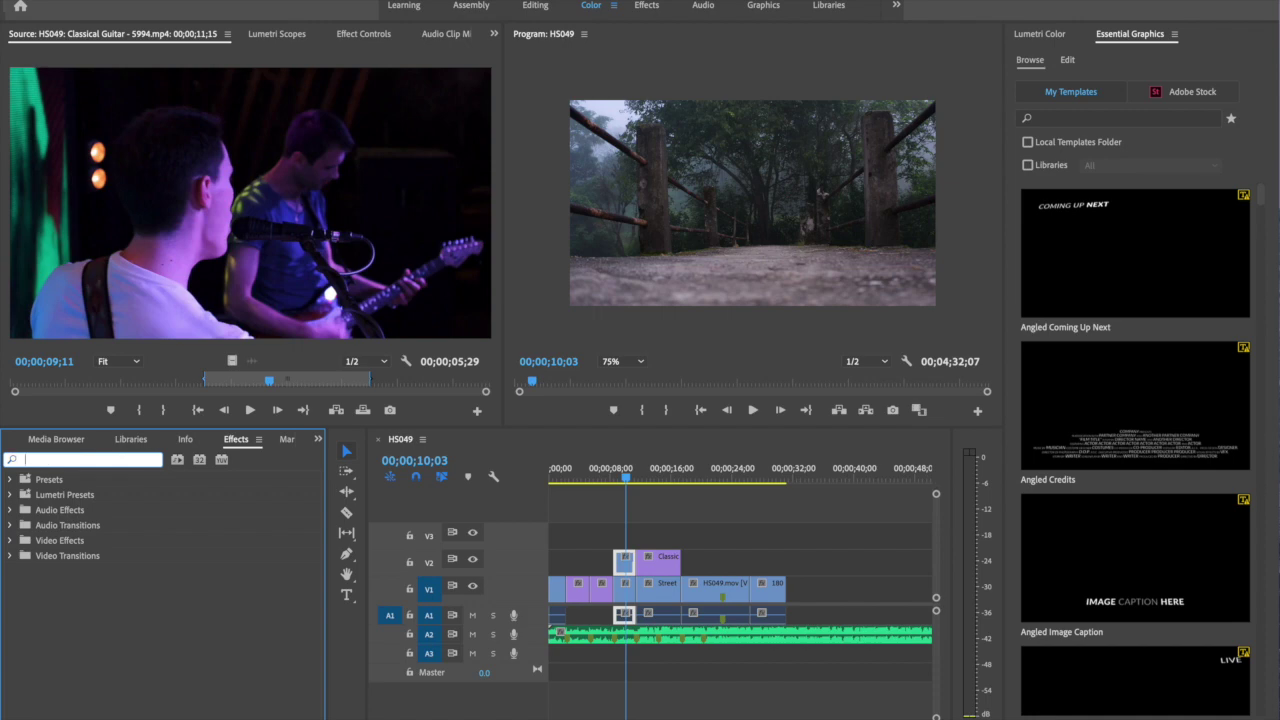
{"action": "type", "text": "blur"}
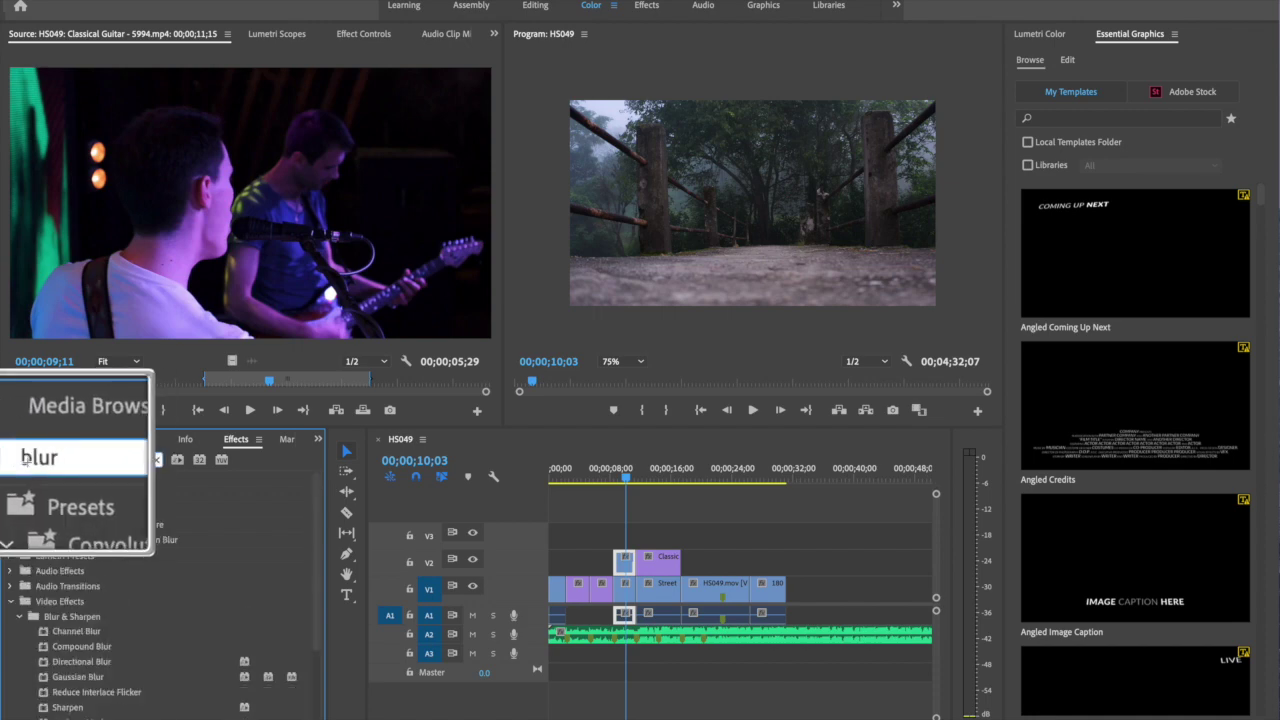
{"action": "scroll", "coordinate": [45, 518], "scroll_direction": "down", "scroll_amount": 3}
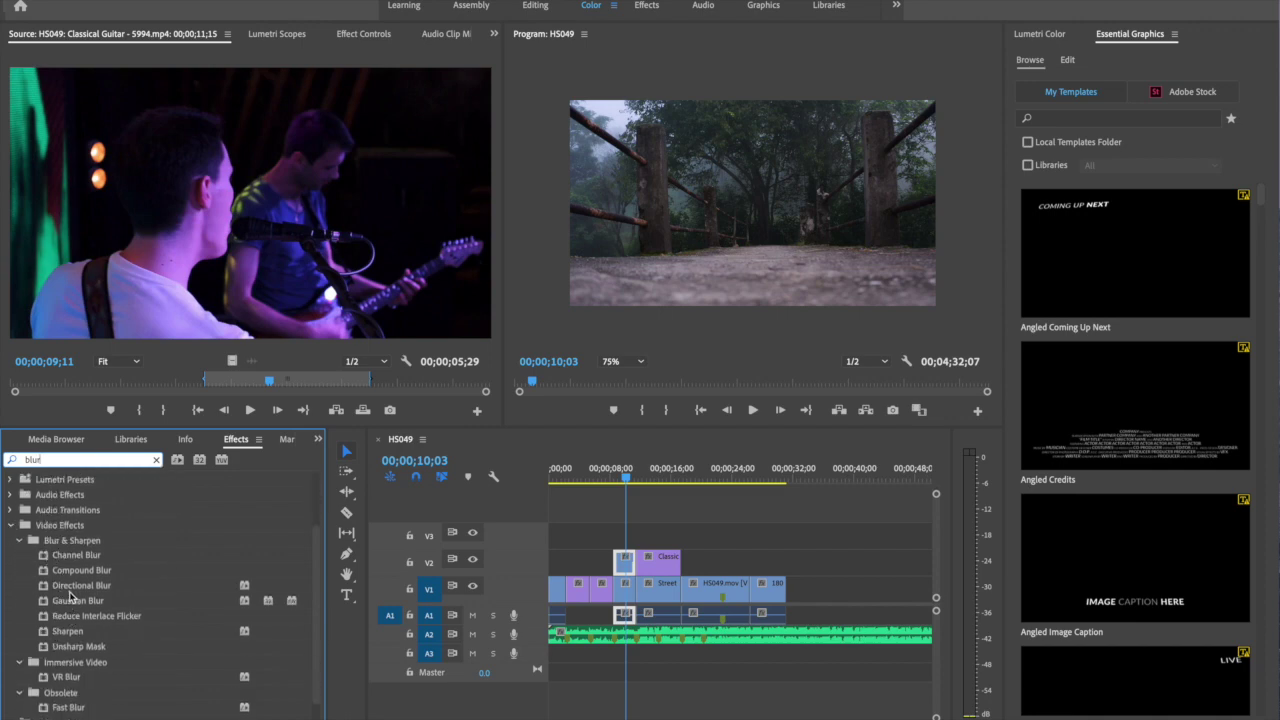
{"action": "scroll", "coordinate": [70, 595], "scroll_direction": "down", "scroll_amount": 1}
{"action": "scroll", "coordinate": [70, 596], "scroll_direction": "down", "scroll_amount": 1}
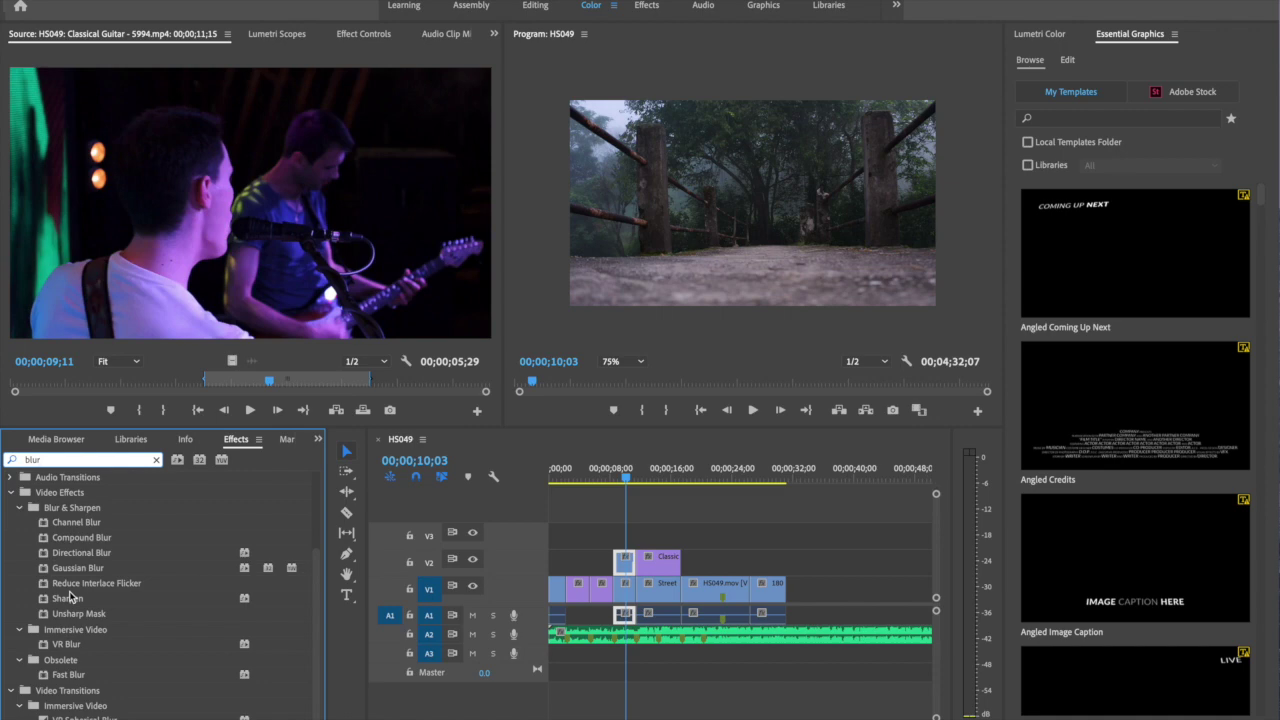
{"action": "scroll", "coordinate": [70, 595], "scroll_direction": "up", "scroll_amount": 2}
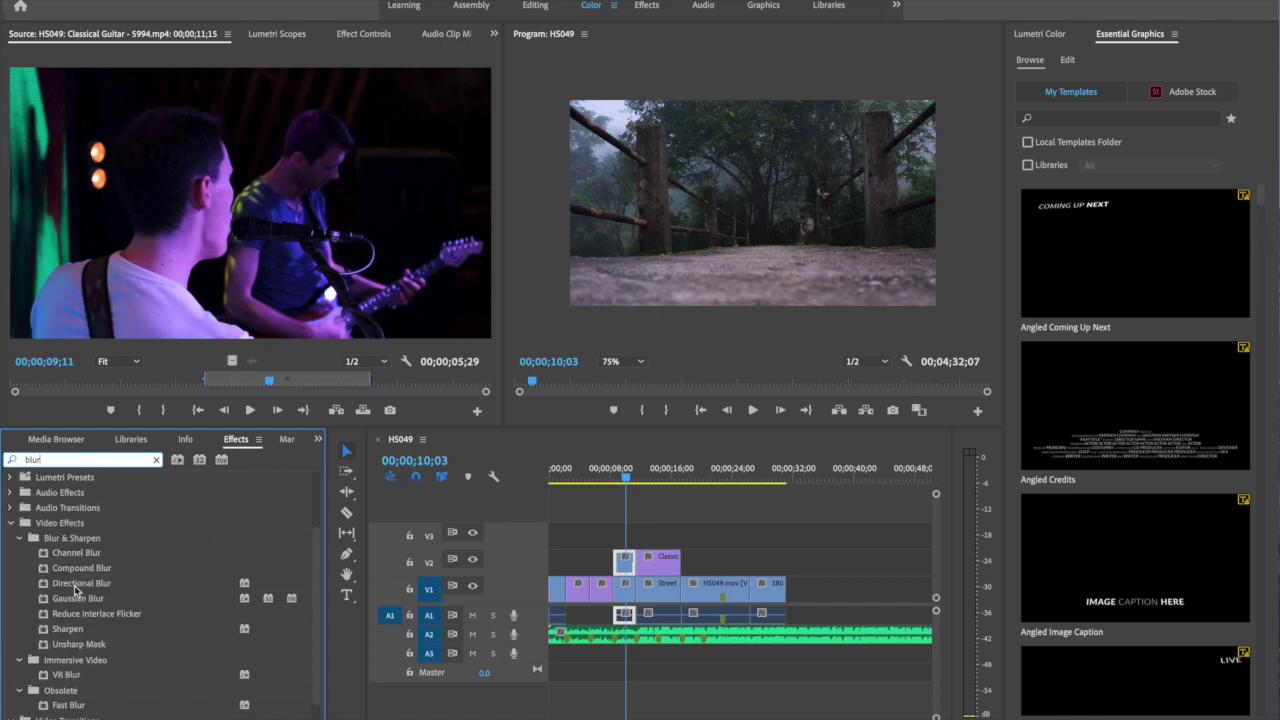
{"action": "scroll", "coordinate": [77, 590], "scroll_direction": "up", "scroll_amount": 1}
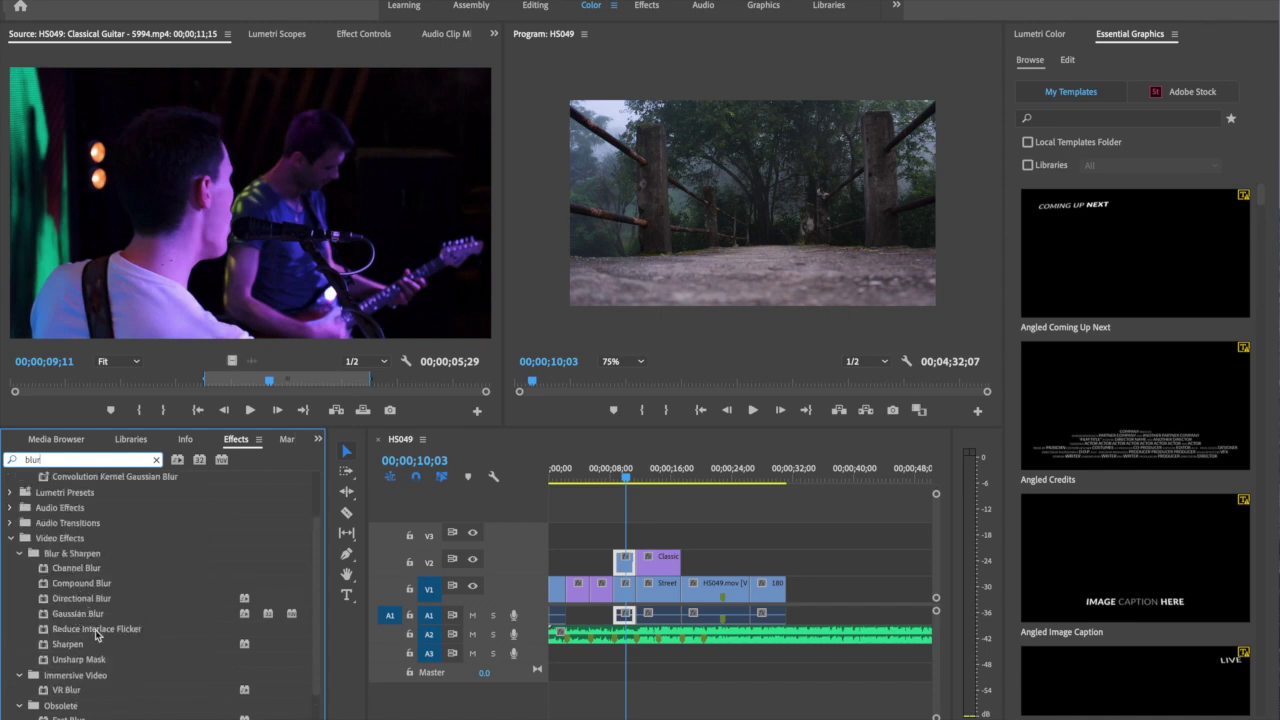
{"action": "left_click_drag", "start_coordinate": [78, 606], "coordinate": [627, 570]}
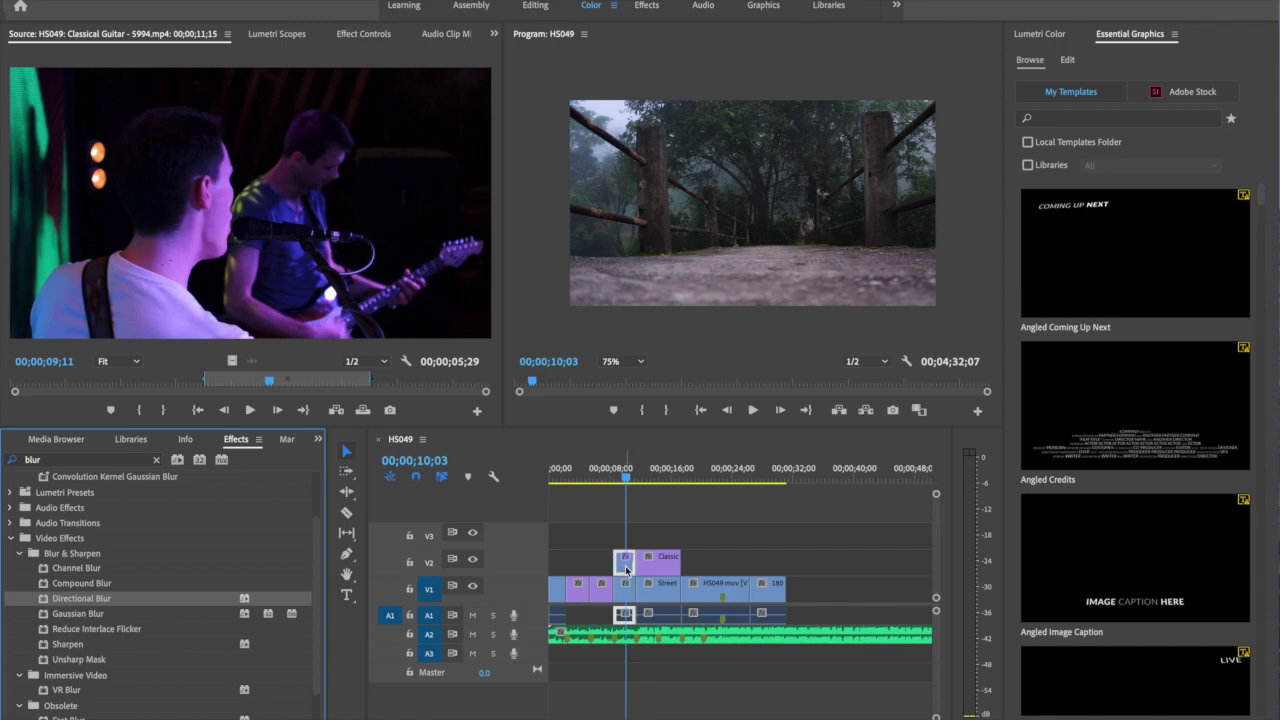
Set the Directional Blur on the V2 Running copy to a Direction of -11° and a Blur Length of 24
{"action": "left_click", "coordinate": [365, 40]}
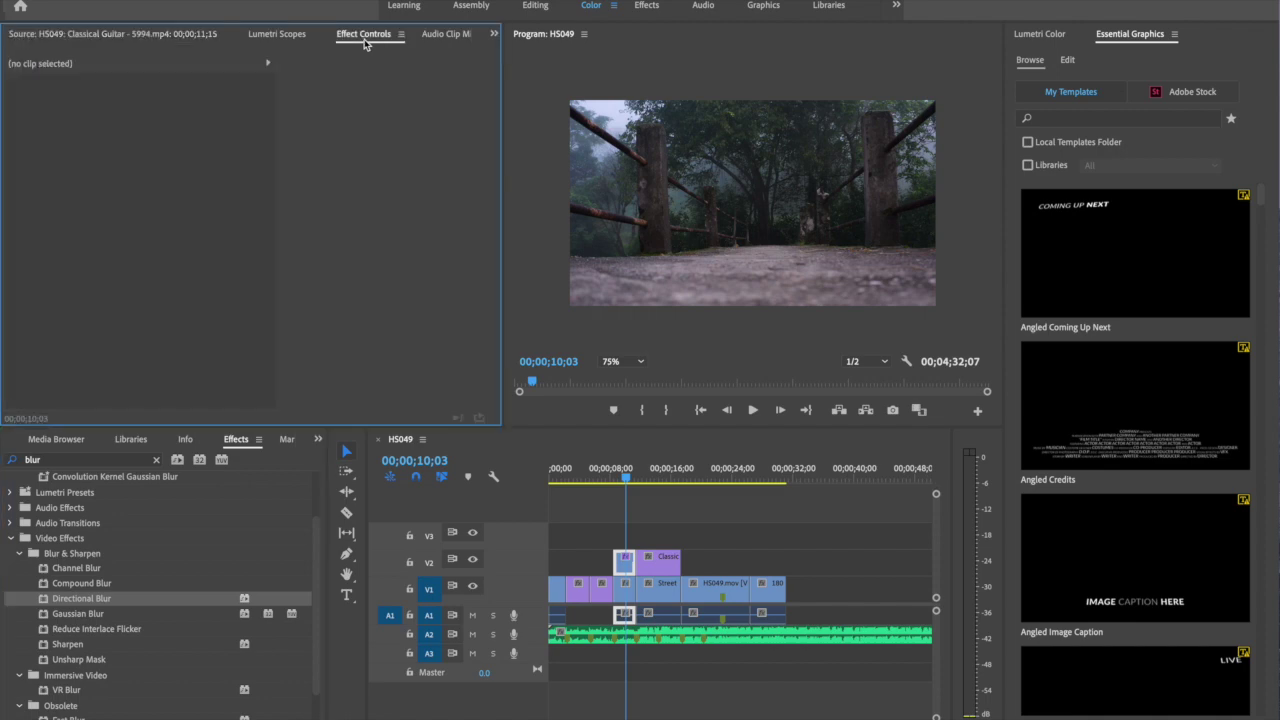
{"action": "left_click", "coordinate": [623, 566]}
{"action": "scroll", "coordinate": [30, 180], "scroll_direction": "down", "scroll_amount": 2}
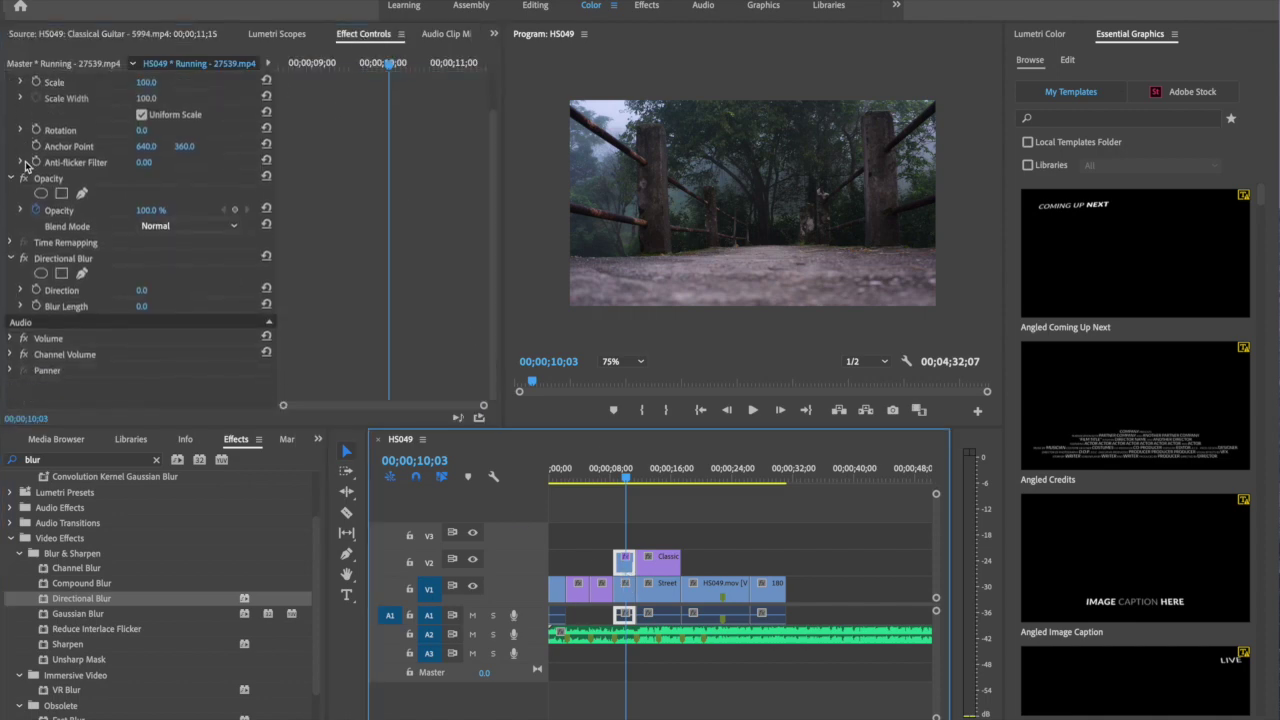
{"action": "left_click", "coordinate": [45, 259]}
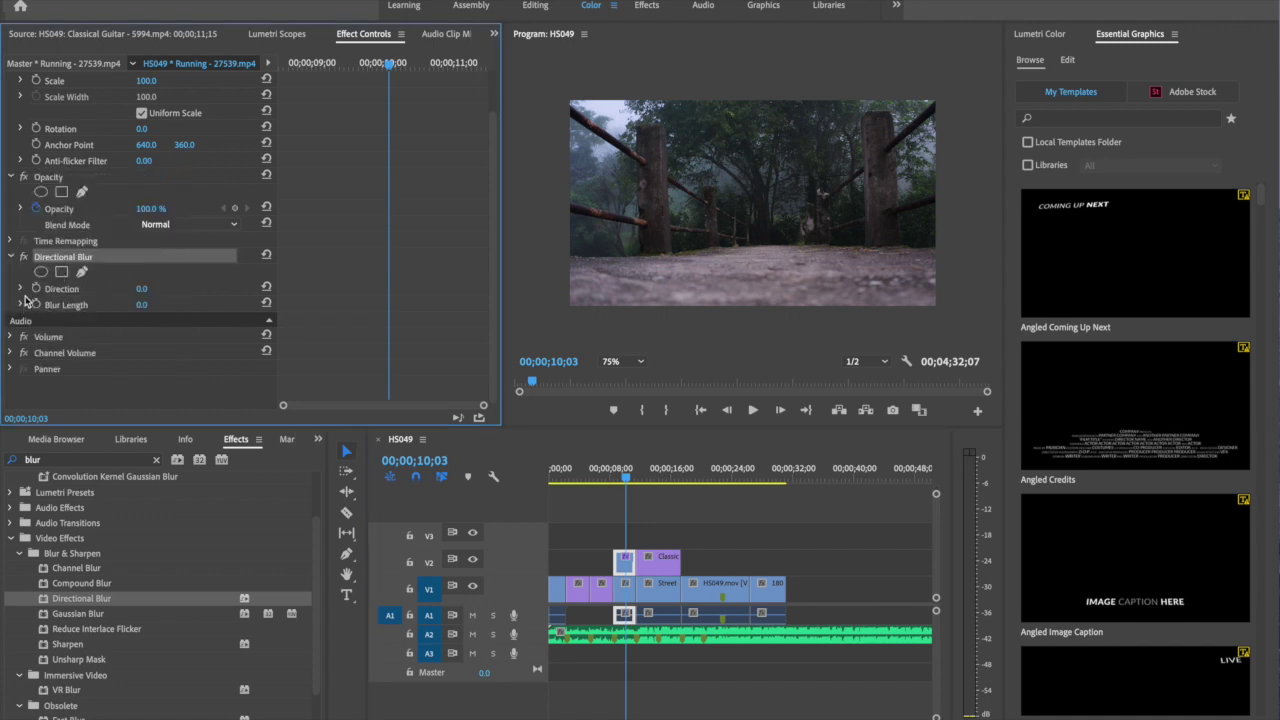
{"action": "left_click", "coordinate": [20, 289]}
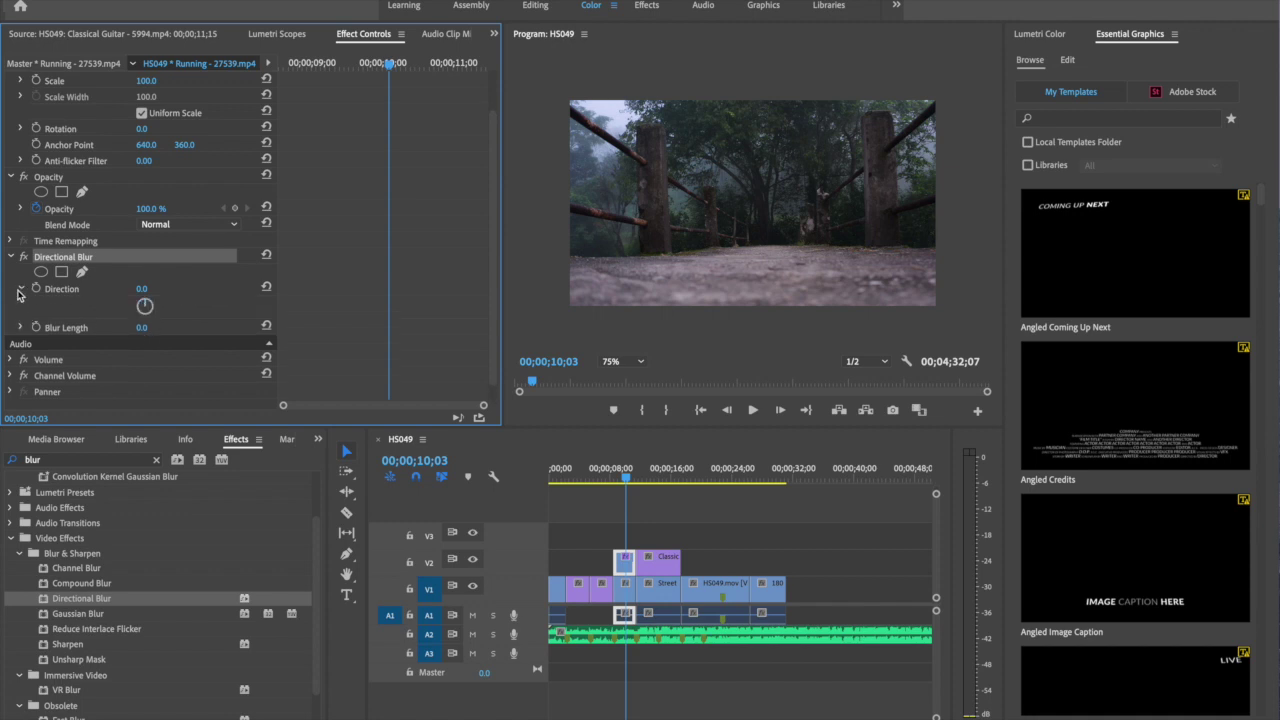
{"action": "left_click", "coordinate": [20, 289]}
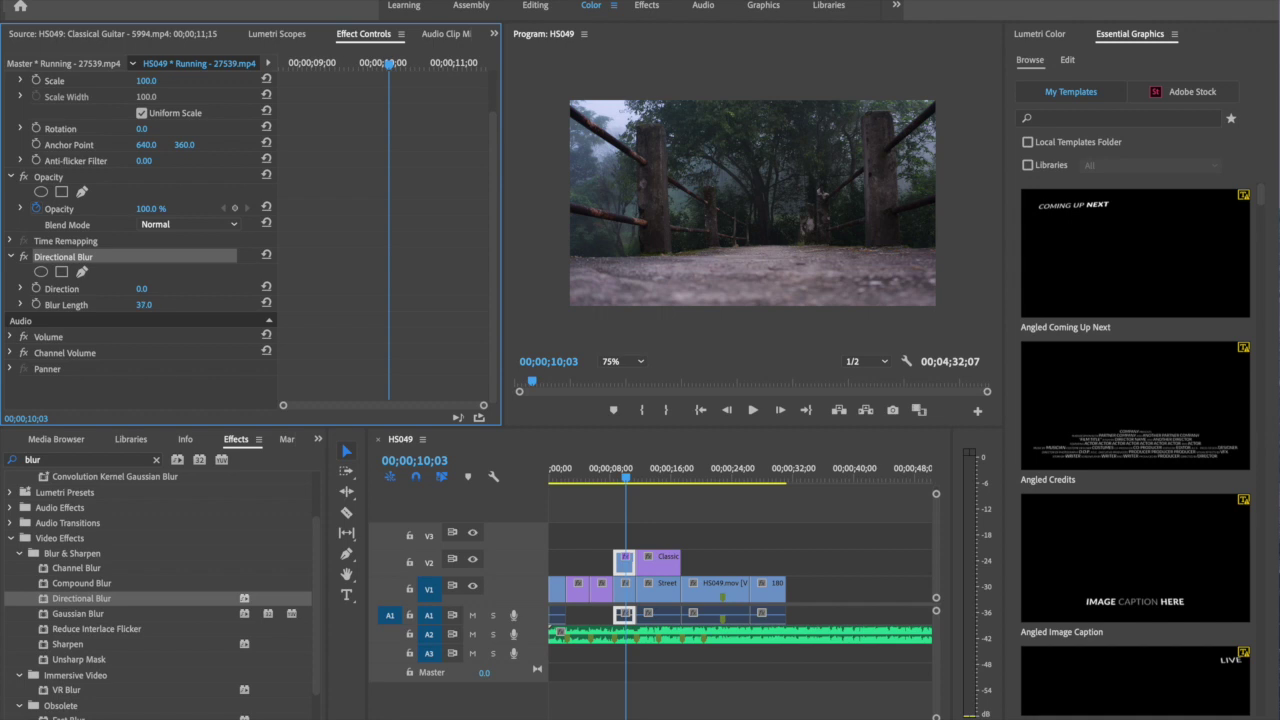
{"action": "left_click_drag", "start_coordinate": [144, 304], "coordinate": [124, 304]}
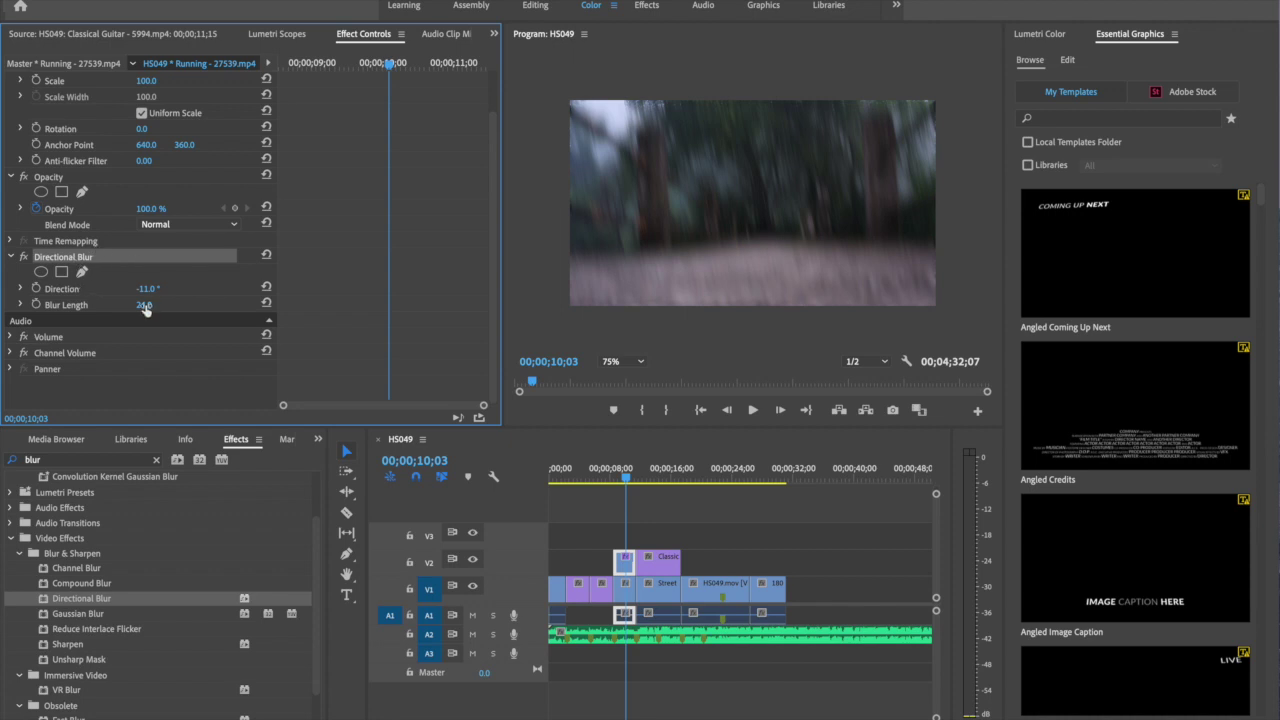
Set the V2 Running copy's opacity to 70% at 00;00;08;24, and enlarge the Program monitor with its zoom at 100%
{"action": "left_click_drag", "start_coordinate": [626, 477], "coordinate": [618, 481]}
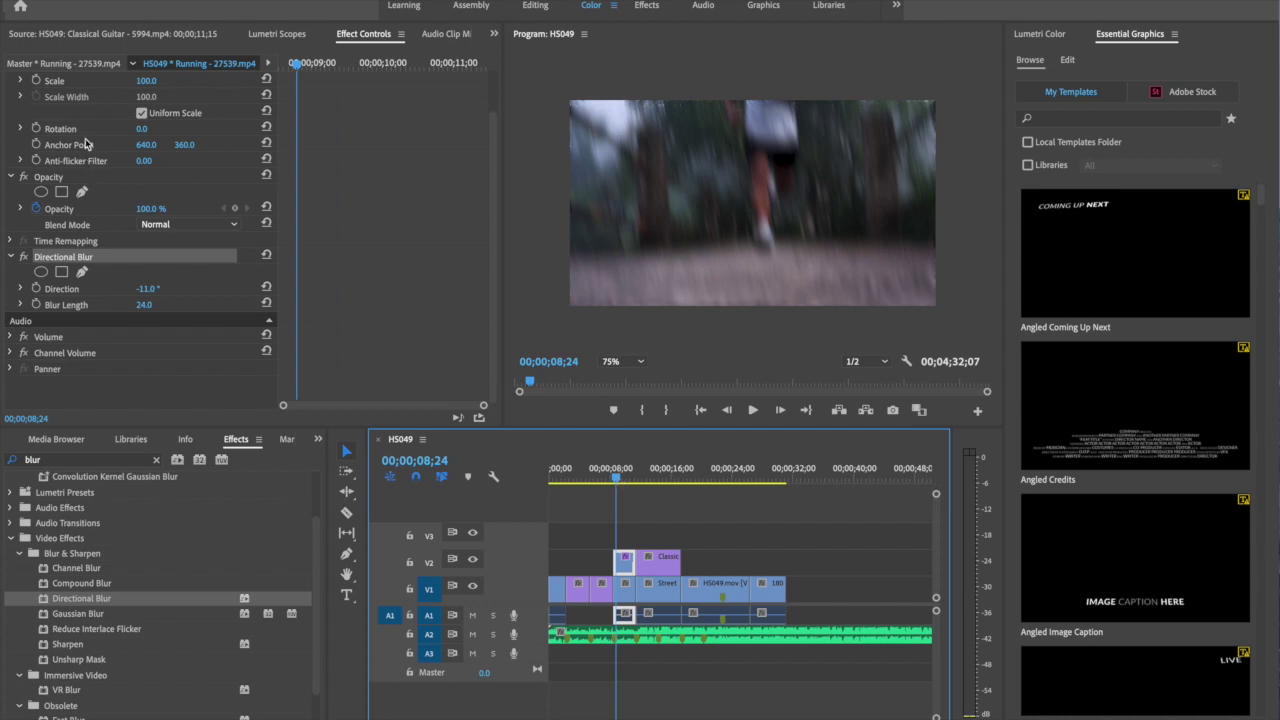
{"action": "scroll", "coordinate": [86, 144], "scroll_direction": "up", "scroll_amount": 1}
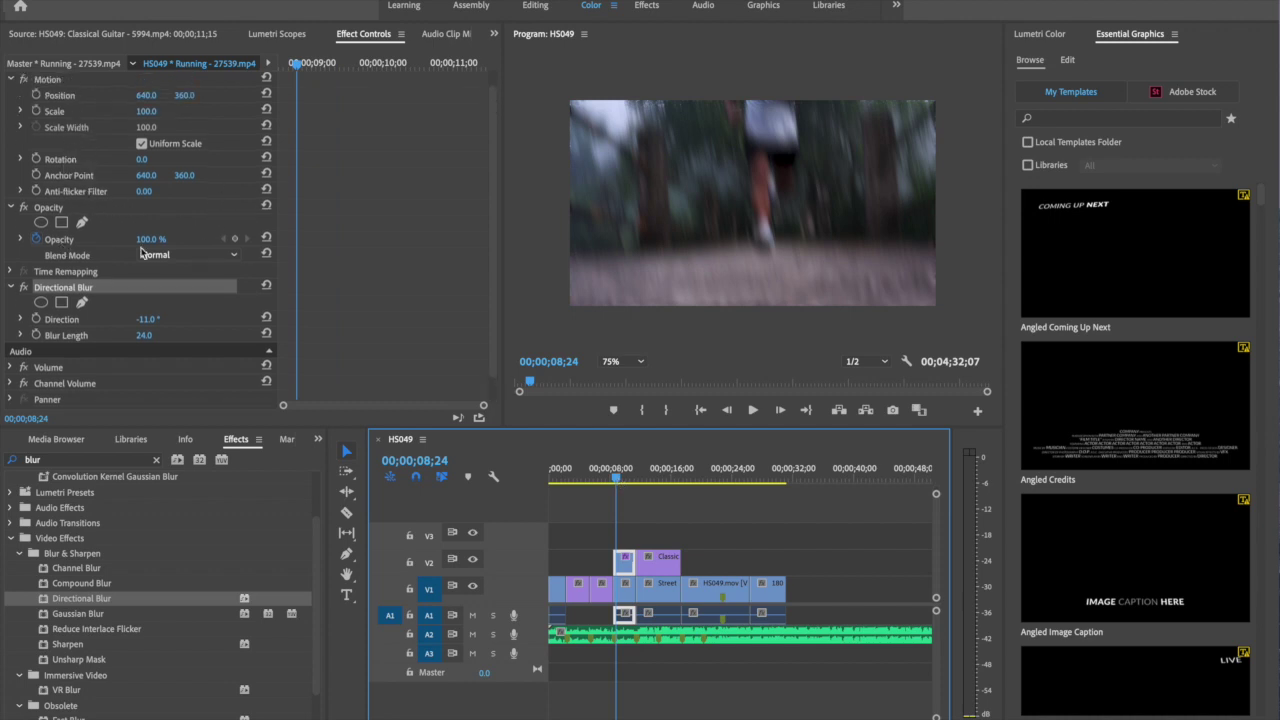
{"action": "left_click_drag", "start_coordinate": [150, 239], "coordinate": [128, 239]}
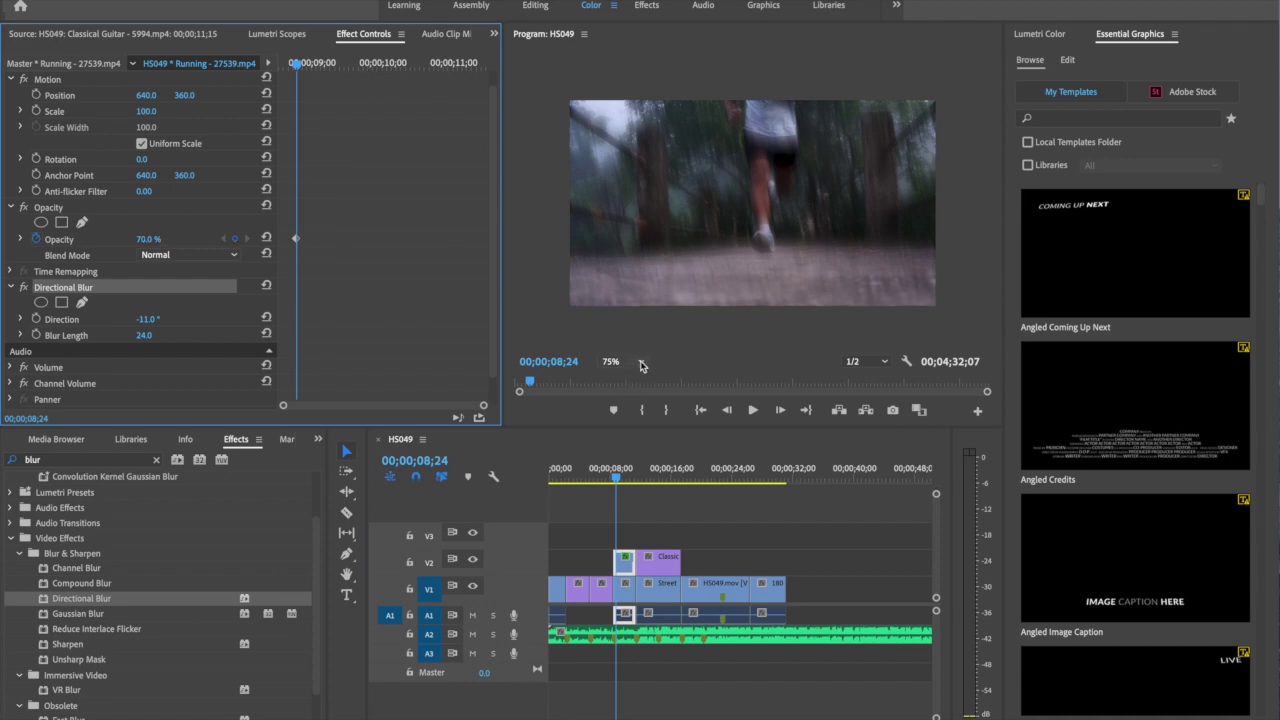
{"action": "left_click", "coordinate": [641, 366]}
{"action": "left_click", "coordinate": [628, 462]}
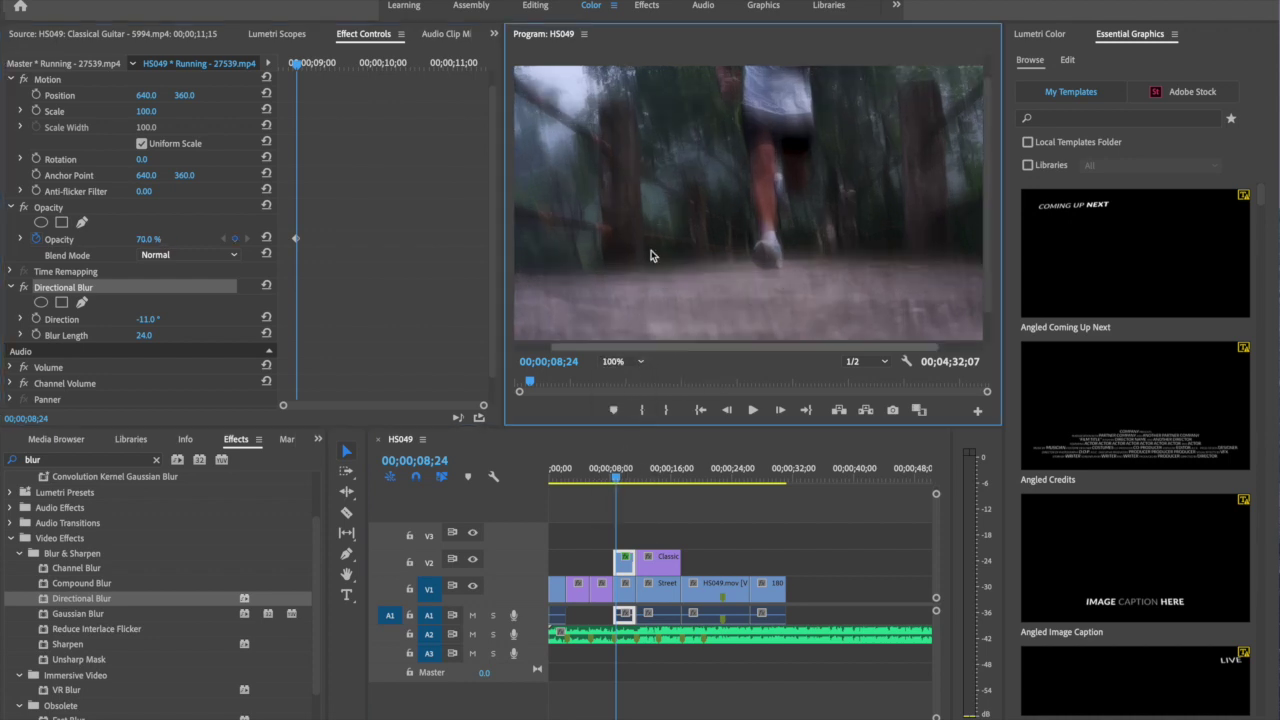
{"action": "left_click_drag", "start_coordinate": [502, 261], "coordinate": [429, 259]}
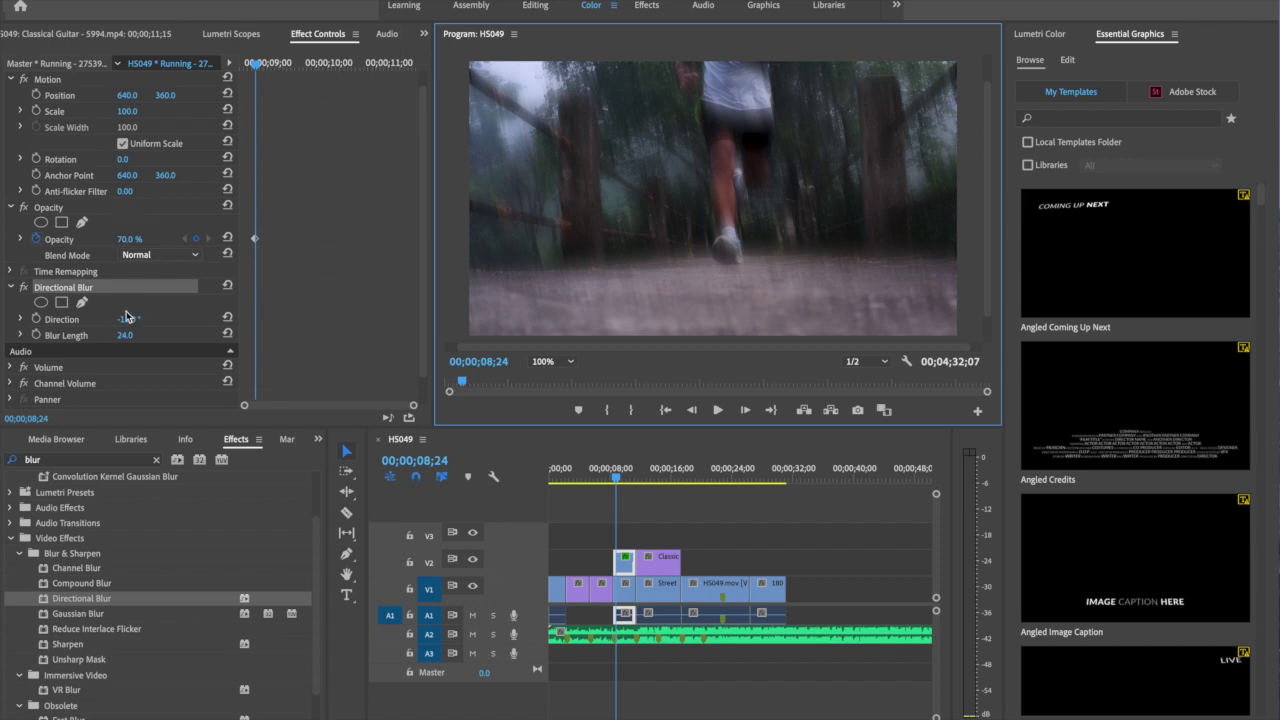
Animate the V2 Running copy's Scale with keyframes from 100 at 00;00;08;18 to 127 at 00;00;11;04
{"action": "left_click", "coordinate": [614, 480]}
{"action": "left_click_drag", "start_coordinate": [614, 480], "coordinate": [615, 482]}
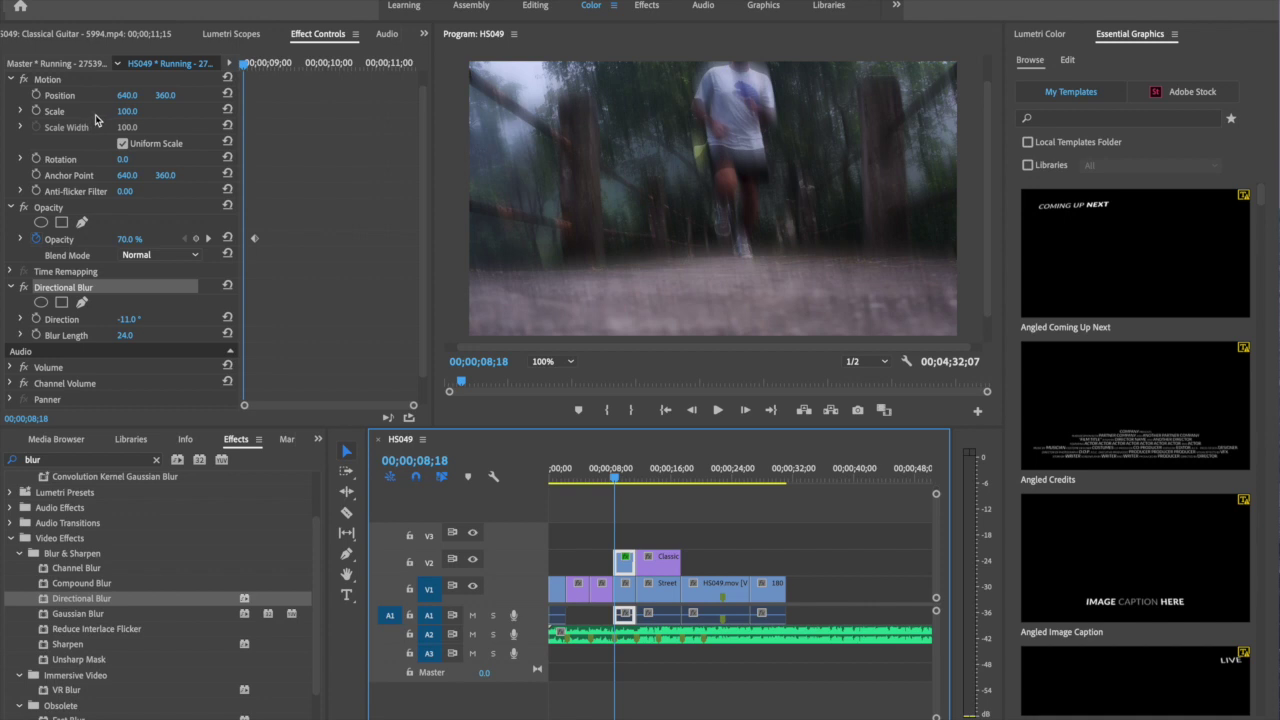
{"action": "left_click", "coordinate": [36, 111]}
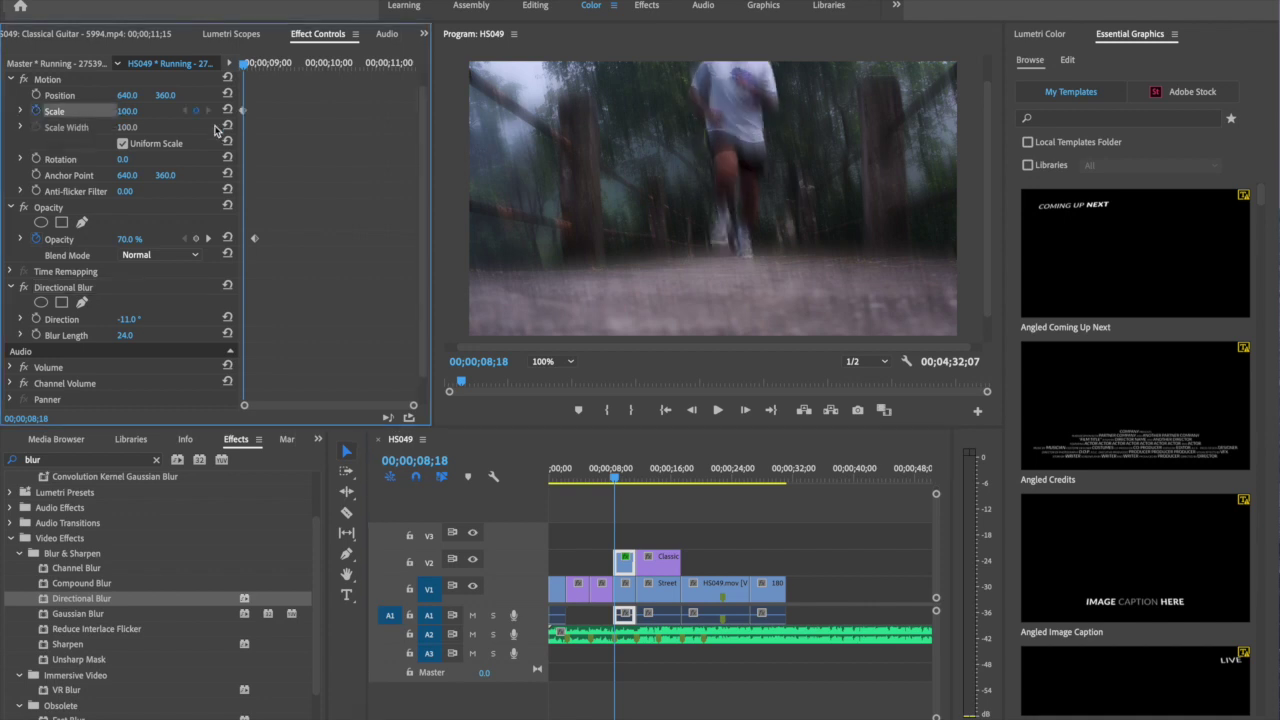
{"action": "left_click_drag", "start_coordinate": [250, 74], "coordinate": [398, 97]}
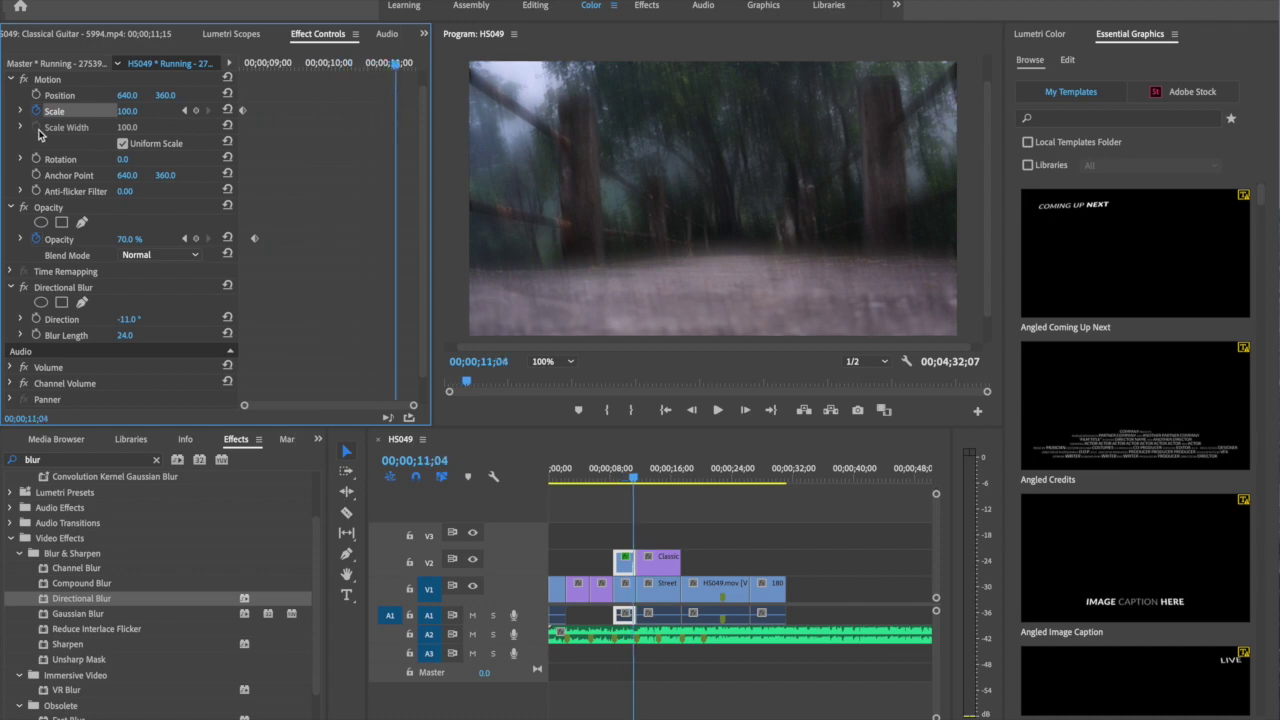
{"action": "left_click_drag", "start_coordinate": [127, 111], "coordinate": [154, 111]}
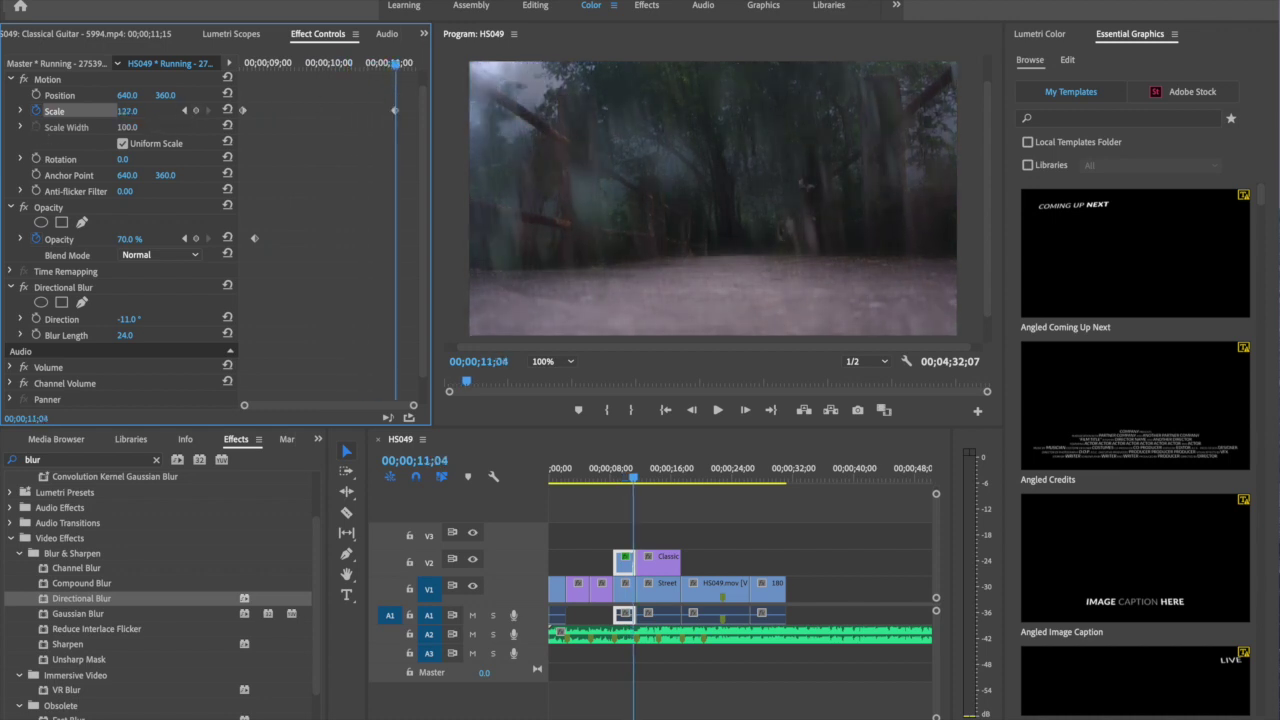
Apply smooth interpolation to both Scale keyframes of the Running copy and play back the animation
{"action": "left_click_drag", "start_coordinate": [410, 104], "coordinate": [245, 116]}
{"action": "right_click", "coordinate": [246, 116]}
{"action": "left_click", "coordinate": [291, 258]}
{"action": "left_click_drag", "start_coordinate": [630, 483], "coordinate": [614, 483]}
{"action": "key", "text": "space"}
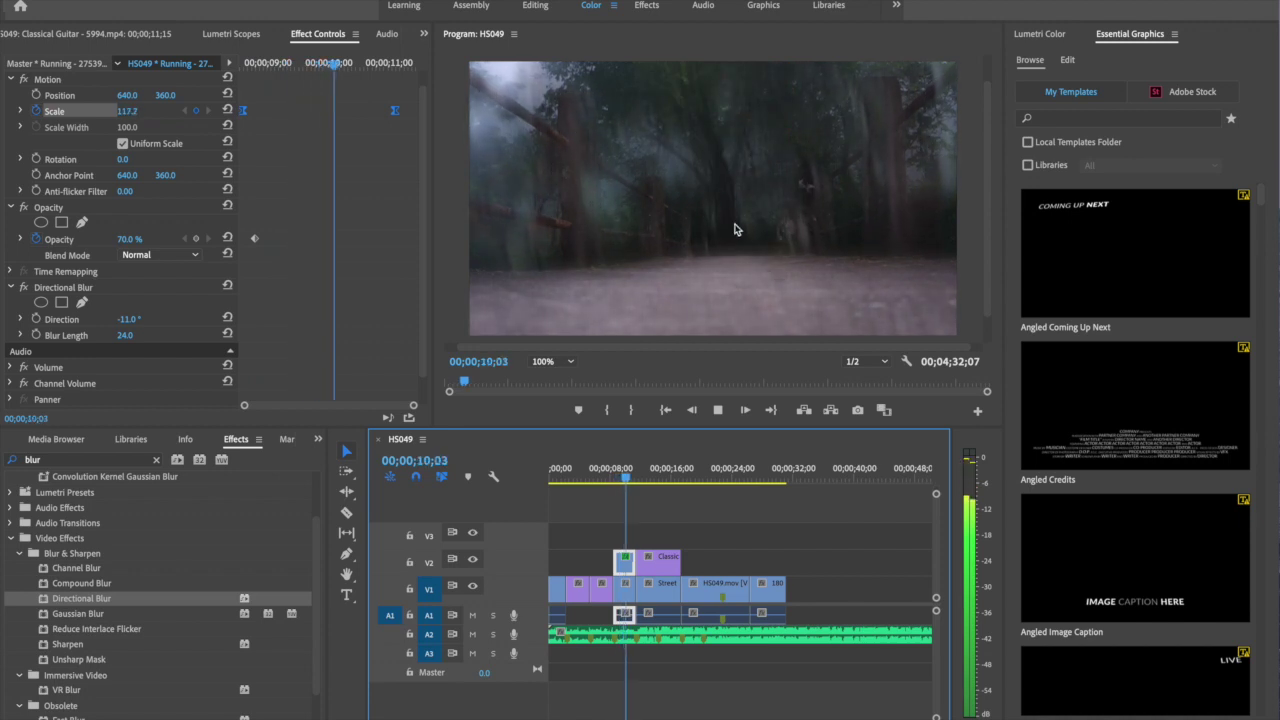
{"action": "key", "text": "space"}
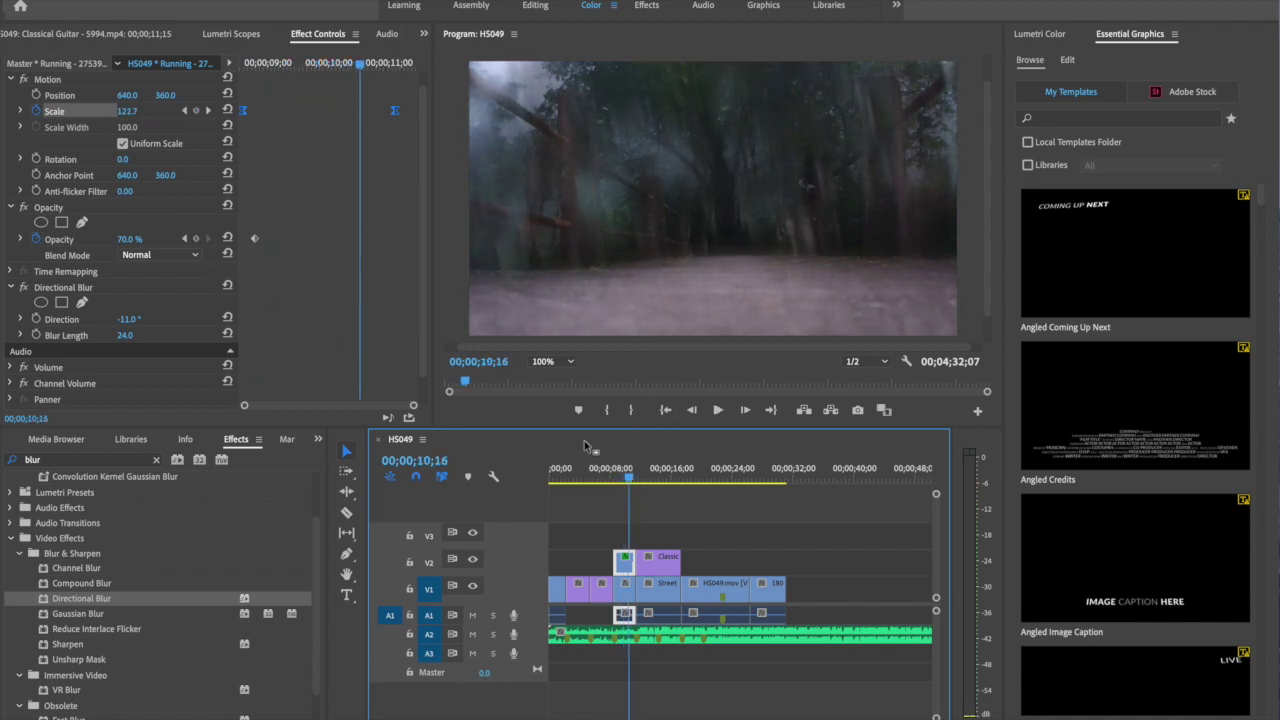
{"action": "left_click_drag", "start_coordinate": [632, 485], "coordinate": [621, 483]}
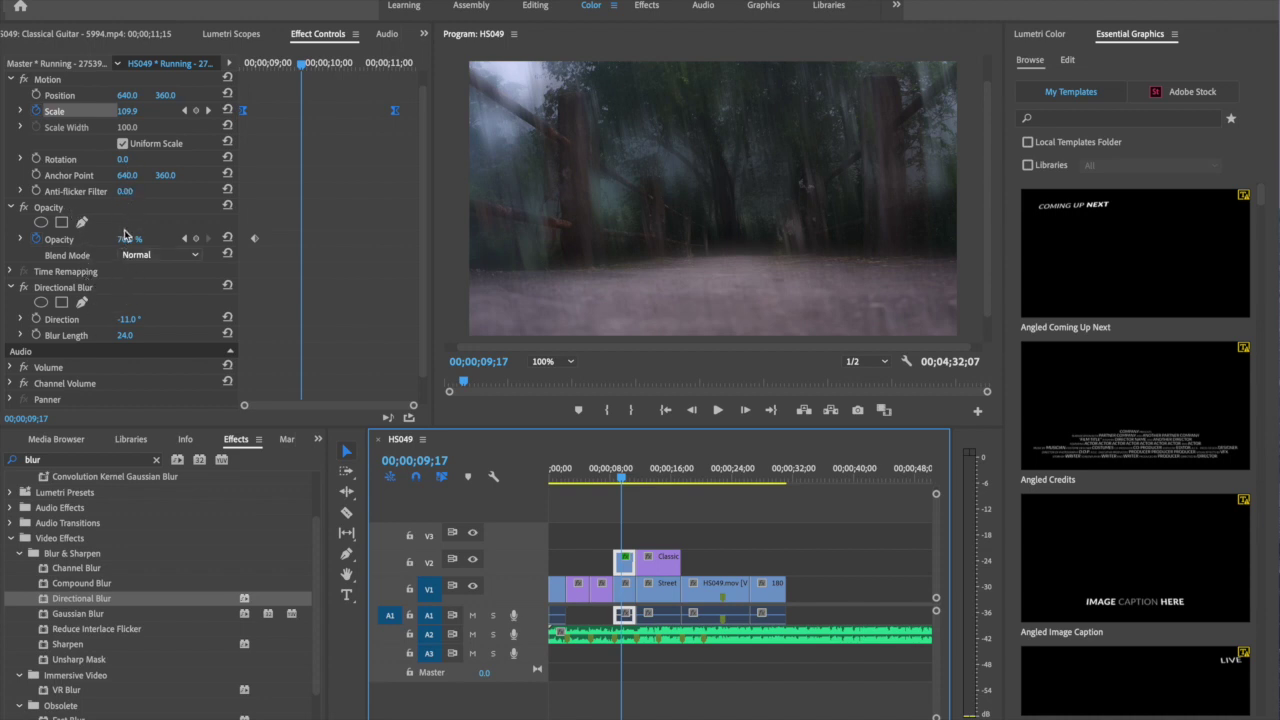
Set the Directional Blur's Direction to 0° on the Running copy and scrub through the clip to check it
{"action": "scroll", "coordinate": [122, 276], "scroll_direction": "down", "scroll_amount": 1}
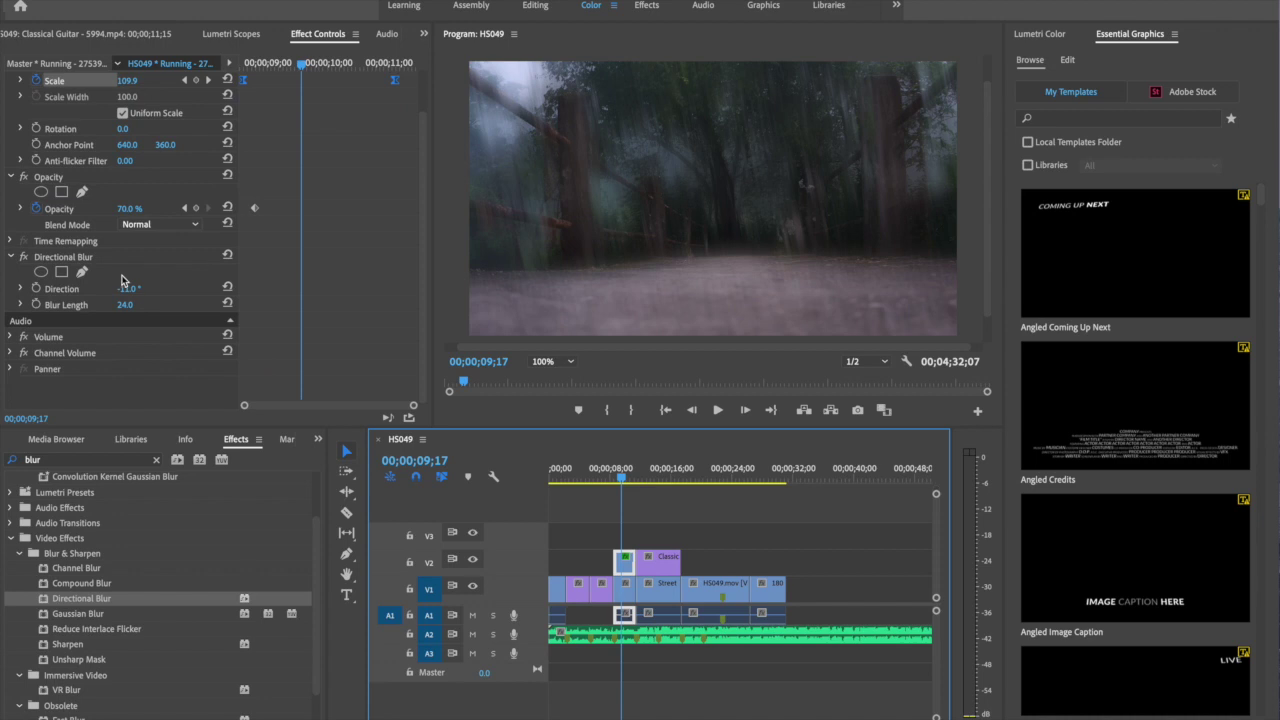
{"action": "left_click", "coordinate": [130, 289]}
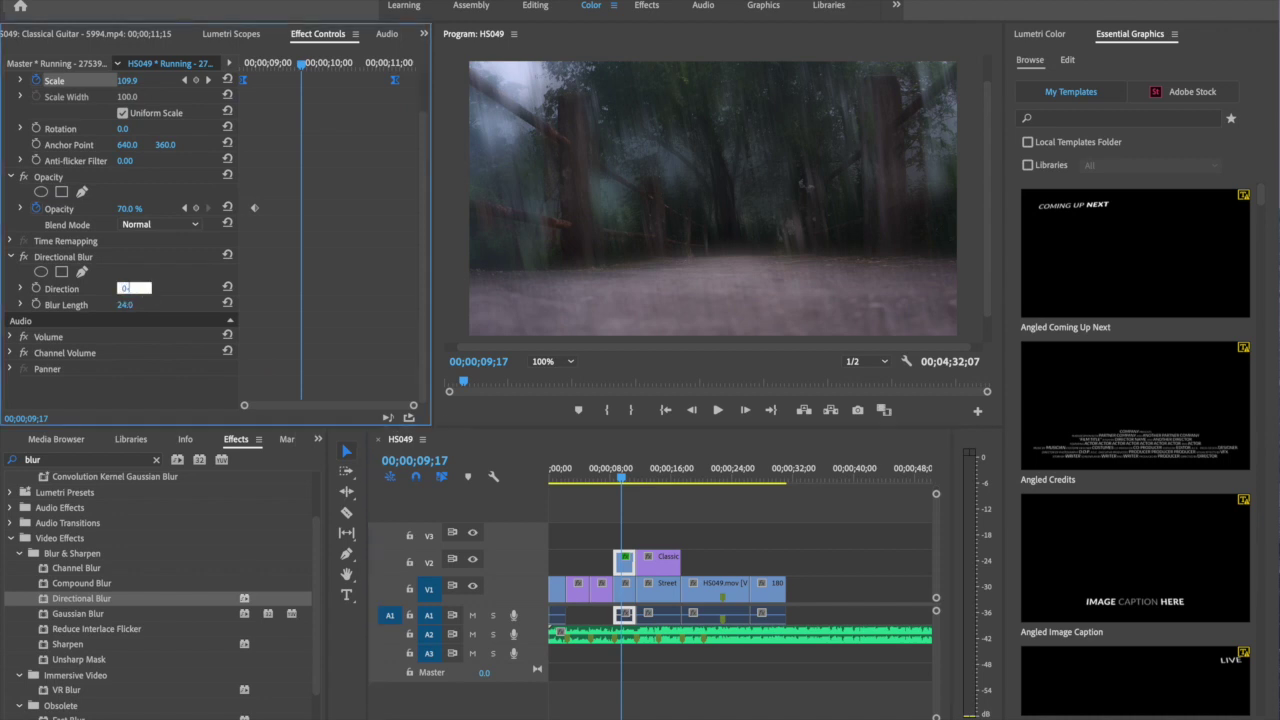
{"action": "type", "text": "0"}
{"action": "key", "text": "Return"}
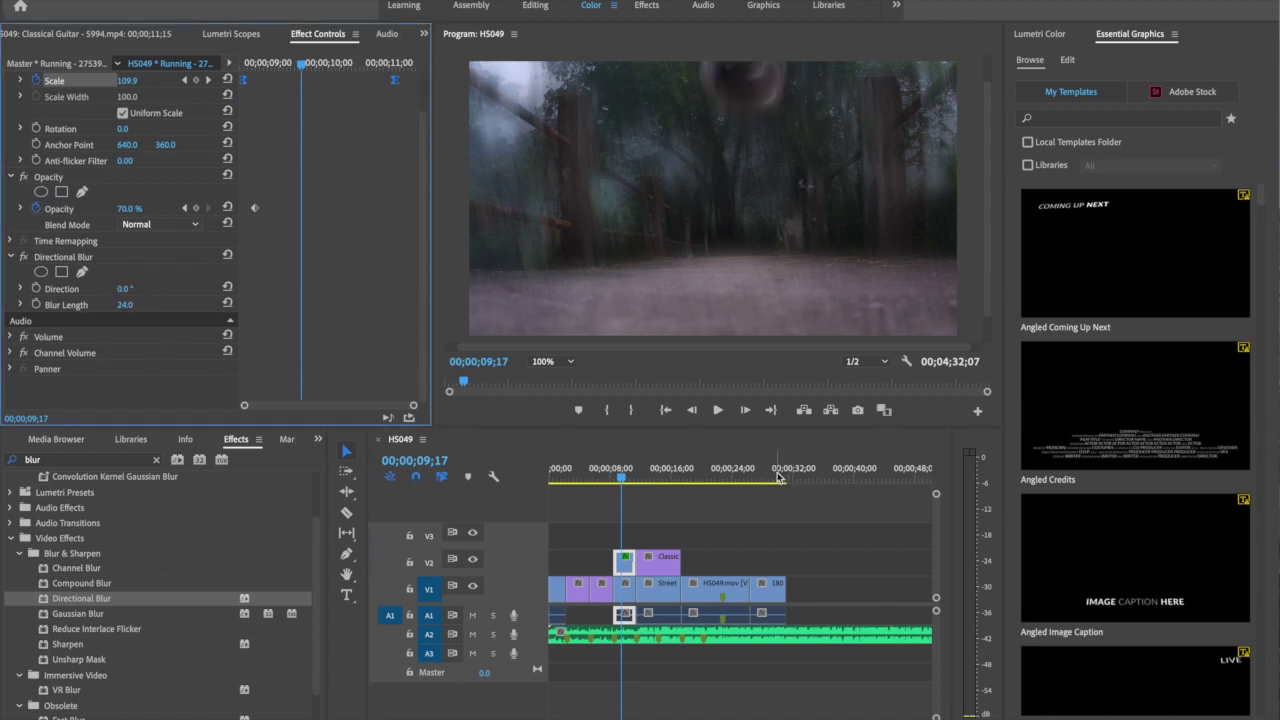
{"action": "left_click_drag", "start_coordinate": [617, 482], "coordinate": [645, 482]}
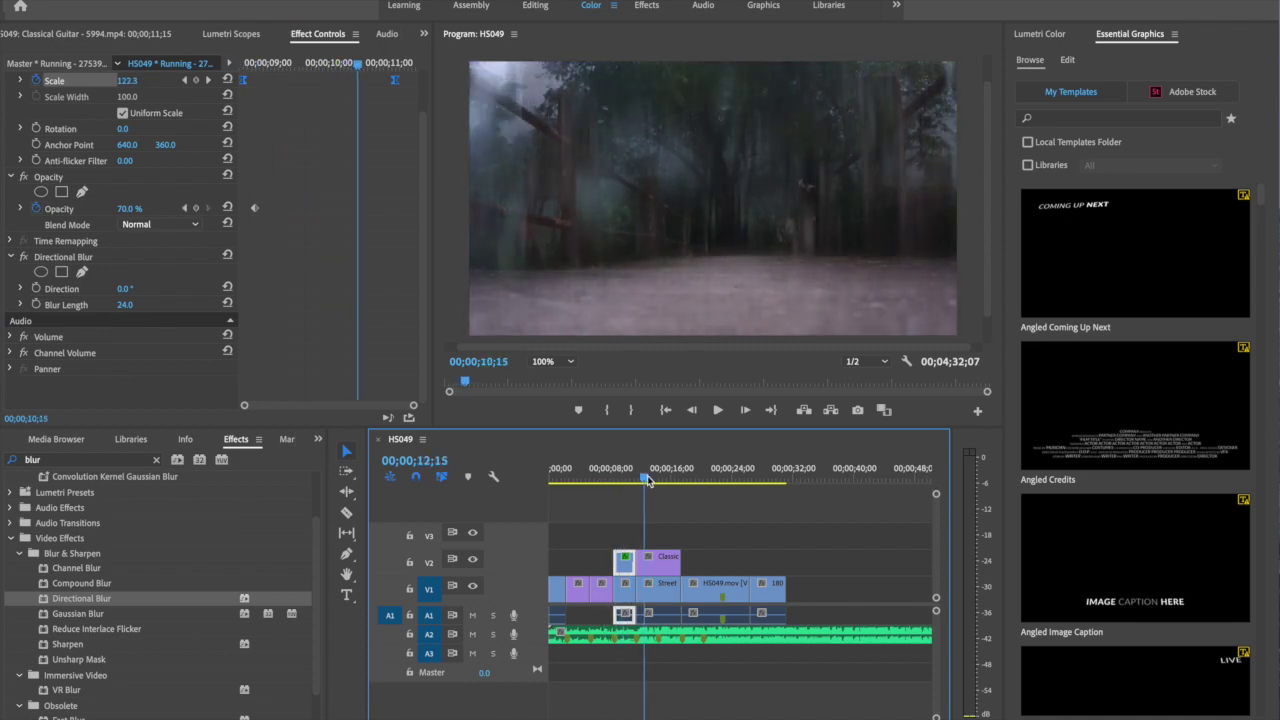
Cut the Classical Guitar clip on V2 at 00;00;12;09 with the Razor tool
{"action": "left_click", "coordinate": [659, 567]}
{"action": "double_click", "coordinate": [659, 567]}
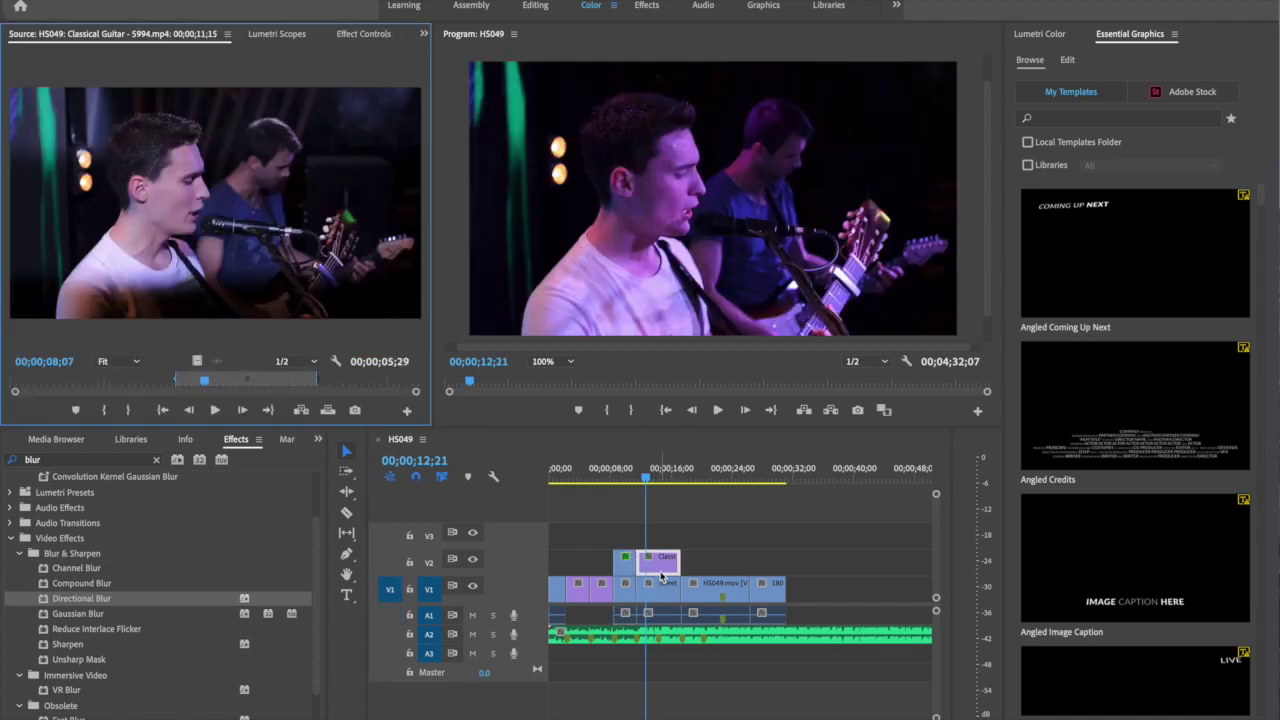
{"action": "left_click", "coordinate": [660, 572]}
{"action": "key", "text": "="}
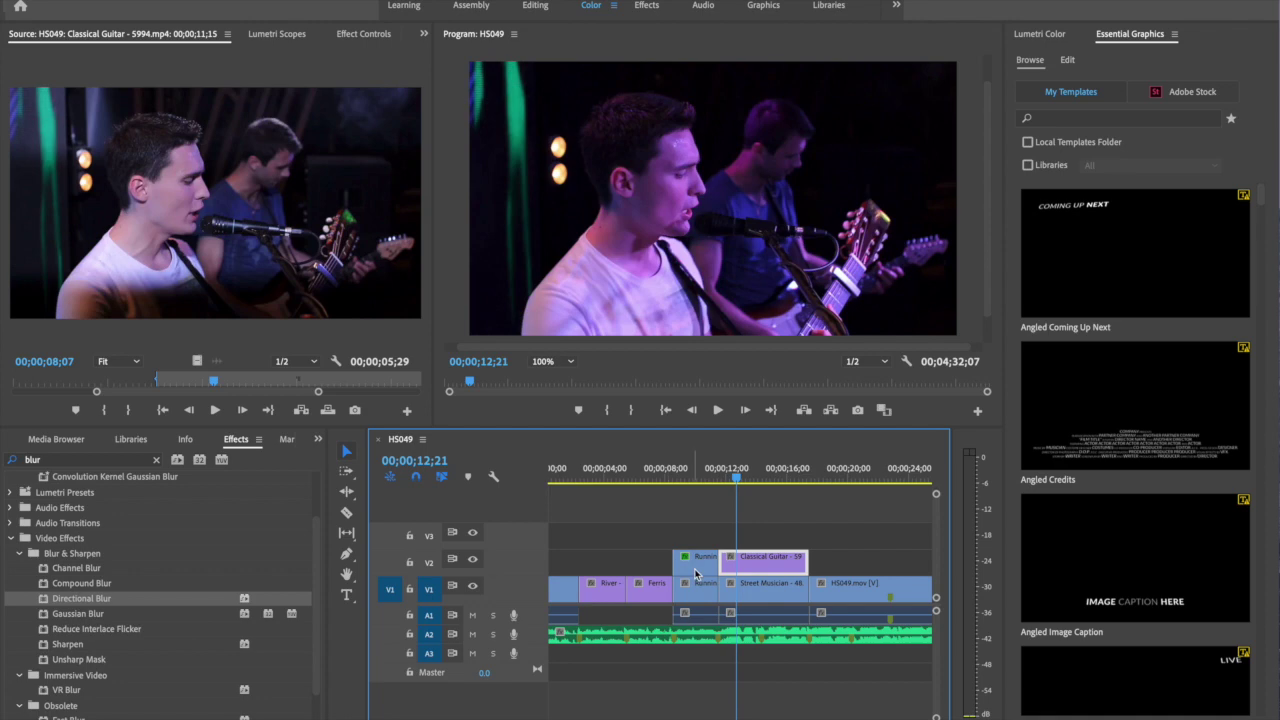
{"action": "scroll", "coordinate": [740, 570], "scroll_direction": "left", "scroll_amount": 1}
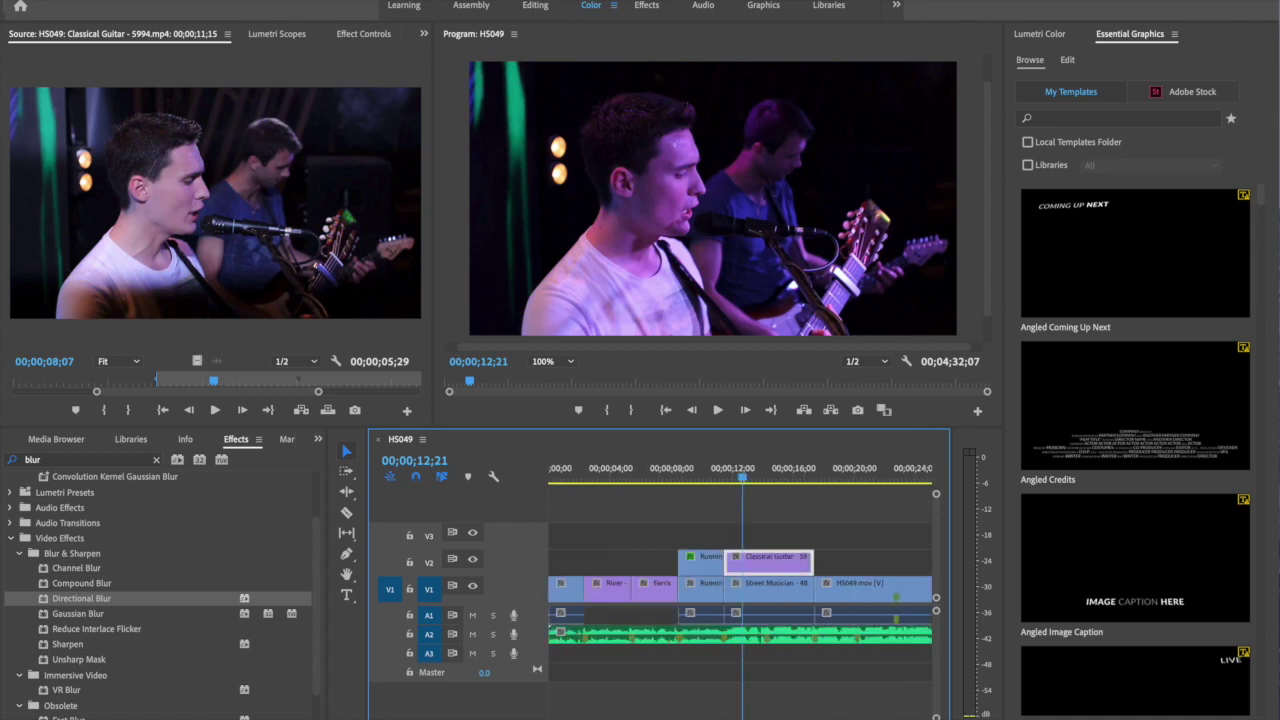
{"action": "key", "text": "="}
{"action": "key", "text": "="}
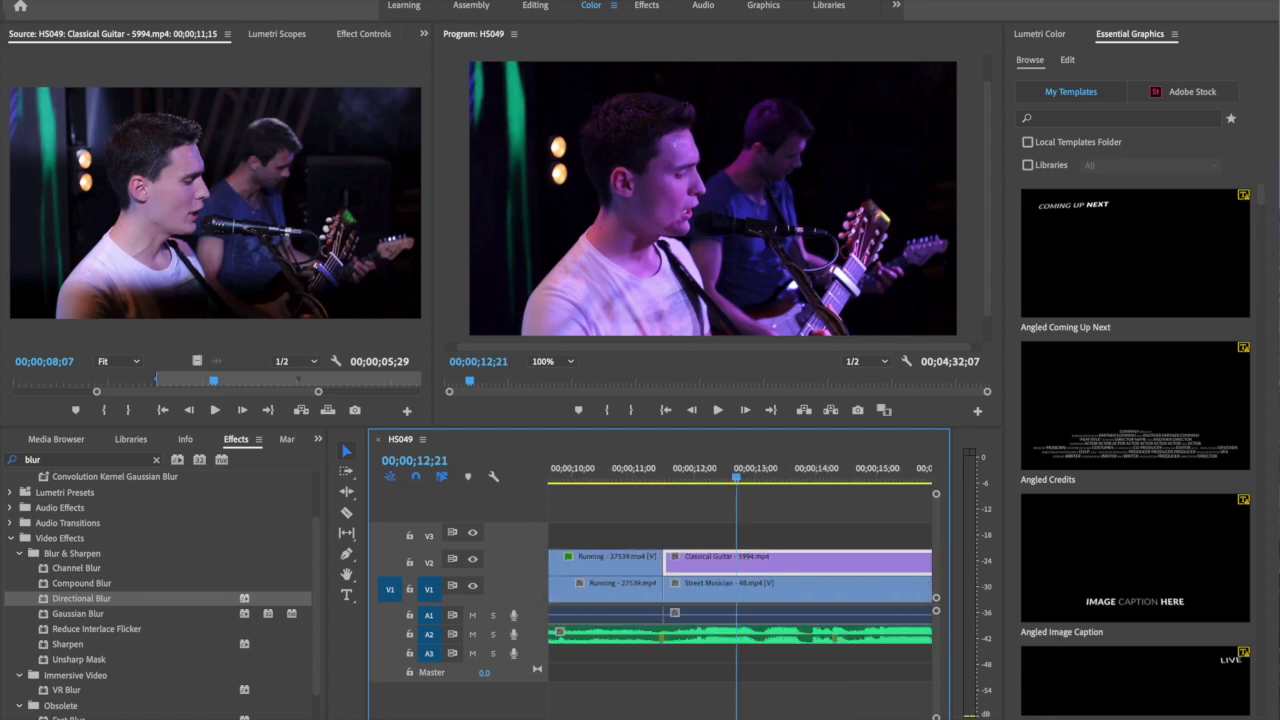
{"action": "mouse_move", "coordinate": [728, 497]}
{"action": "left_mouse_down"}
{"action": "mouse_move", "coordinate": [784, 493]}
{"action": "mouse_move", "coordinate": [668, 490]}
{"action": "mouse_move", "coordinate": [712, 490]}
{"action": "left_mouse_up"}
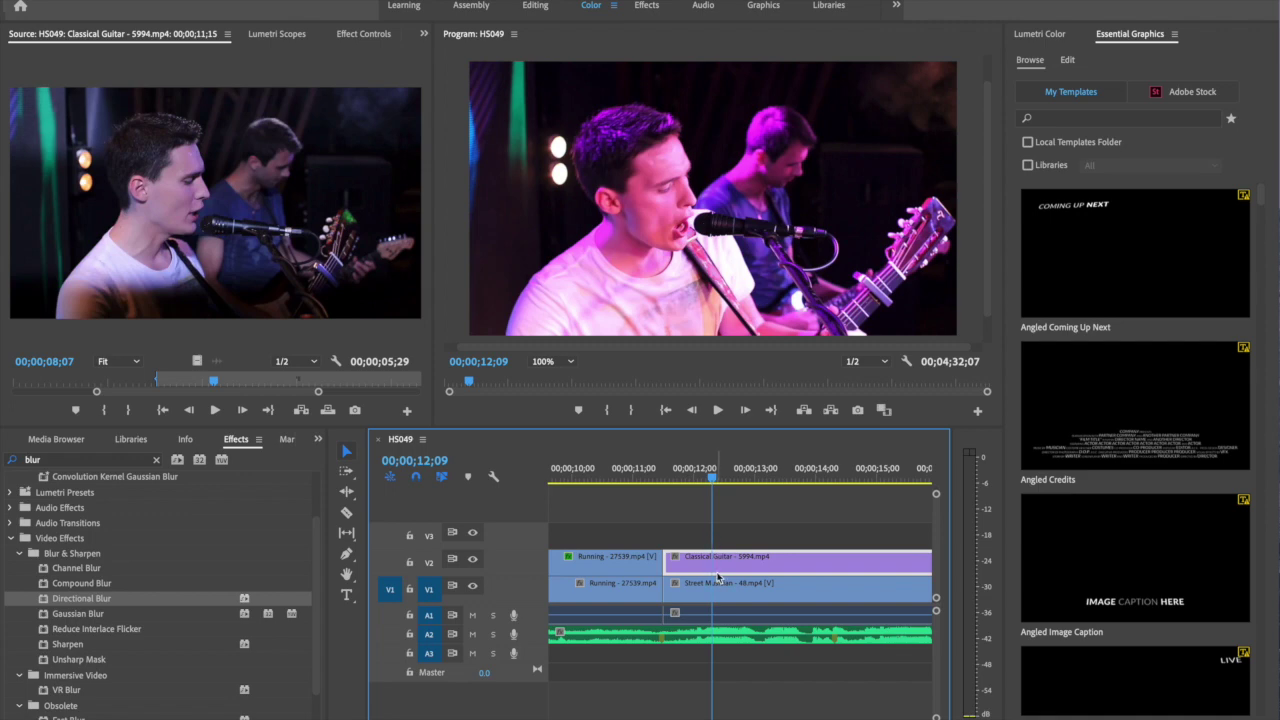
{"action": "left_click", "coordinate": [348, 516]}
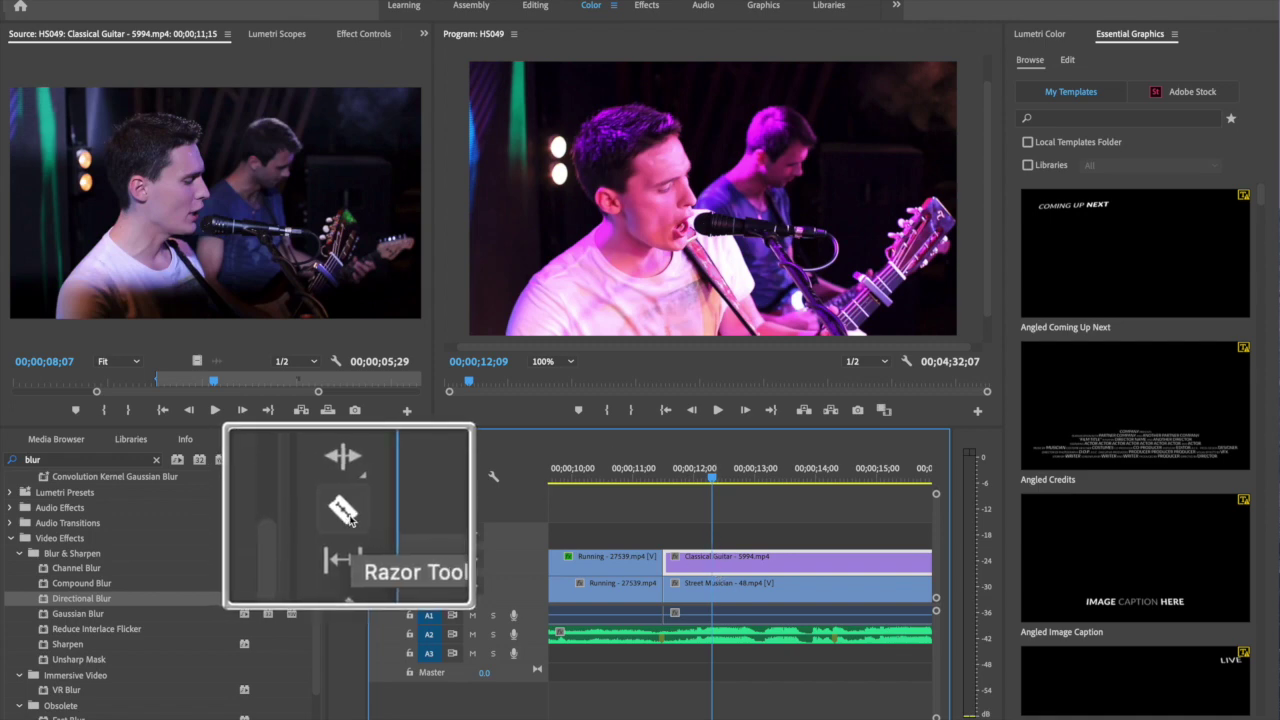
{"action": "left_click", "coordinate": [714, 562]}
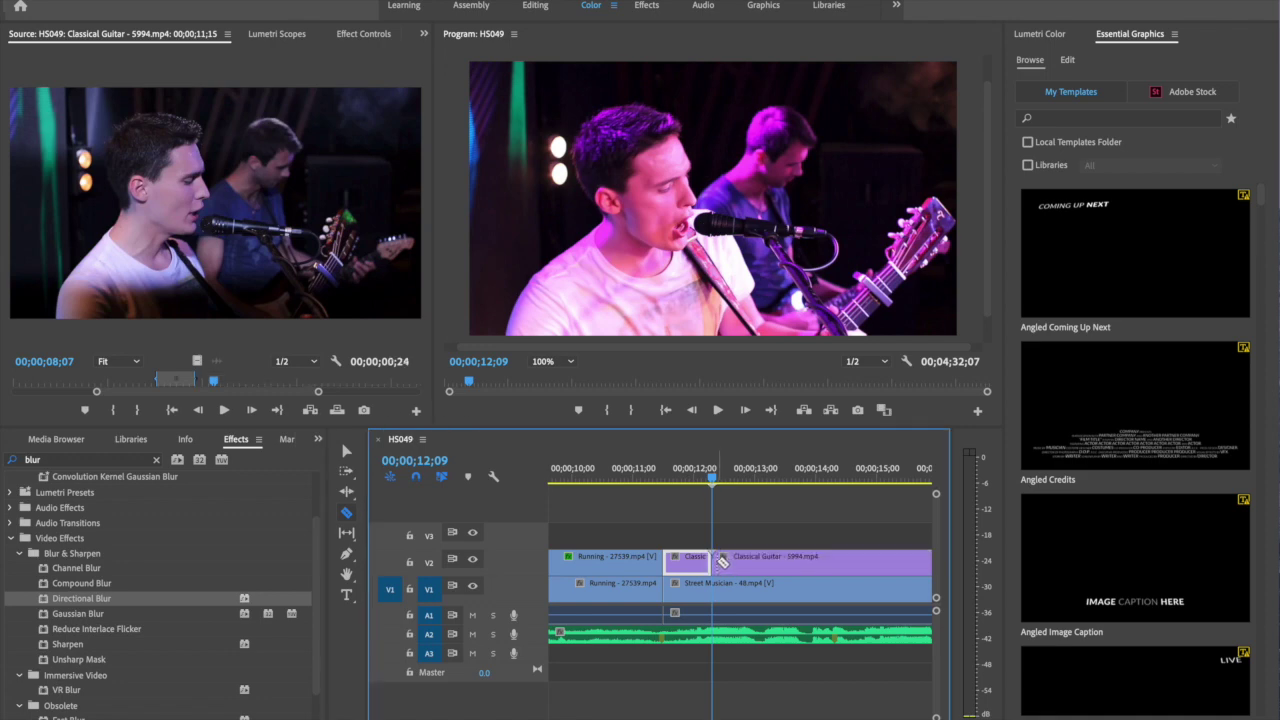
Razor the Classical Guitar clip into a series of thin, evenly spaced slices directly after the cut at 00;00;12;09
{"action": "key", "text": "="}
{"action": "key", "text": "="}
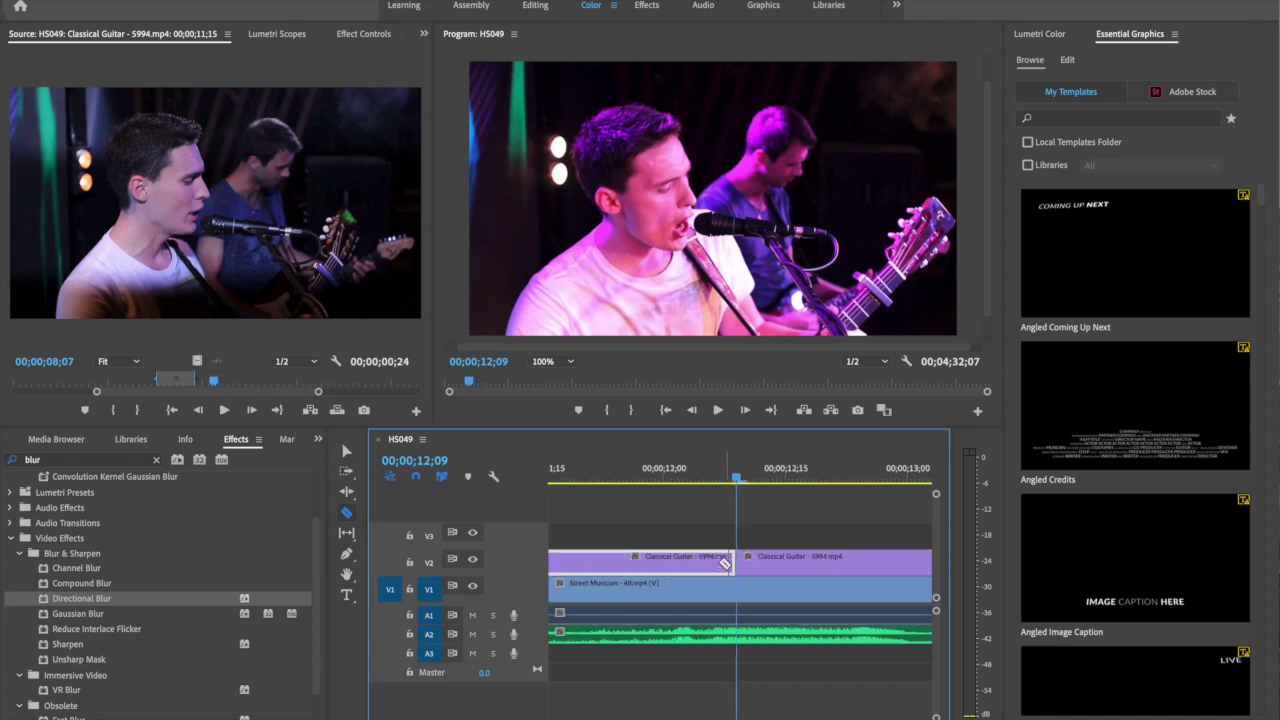
{"action": "left_click", "coordinate": [761, 560]}
{"action": "left_click", "coordinate": [767, 562]}
{"action": "left_click", "coordinate": [774, 561]}
{"action": "left_click", "coordinate": [781, 561]}
{"action": "left_click", "coordinate": [787, 561]}
{"action": "left_click", "coordinate": [793, 561]}
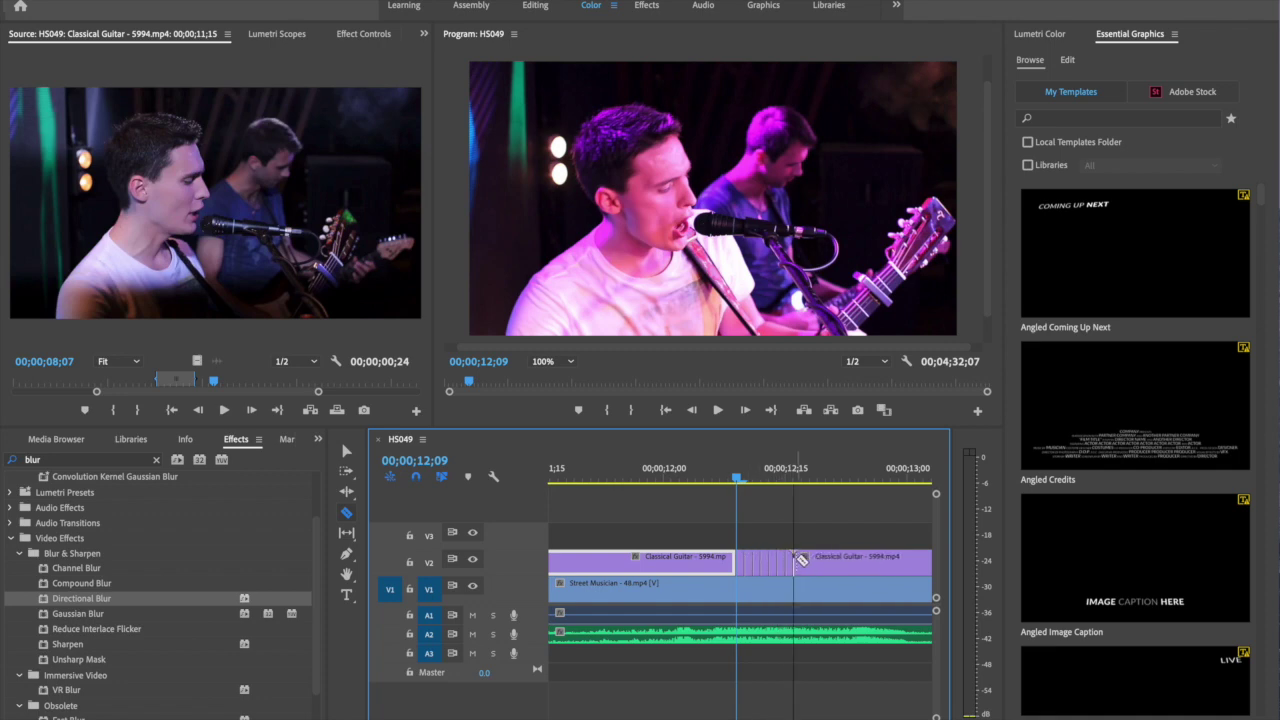
{"action": "left_click", "coordinate": [803, 561]}
{"action": "left_click", "coordinate": [810, 561]}
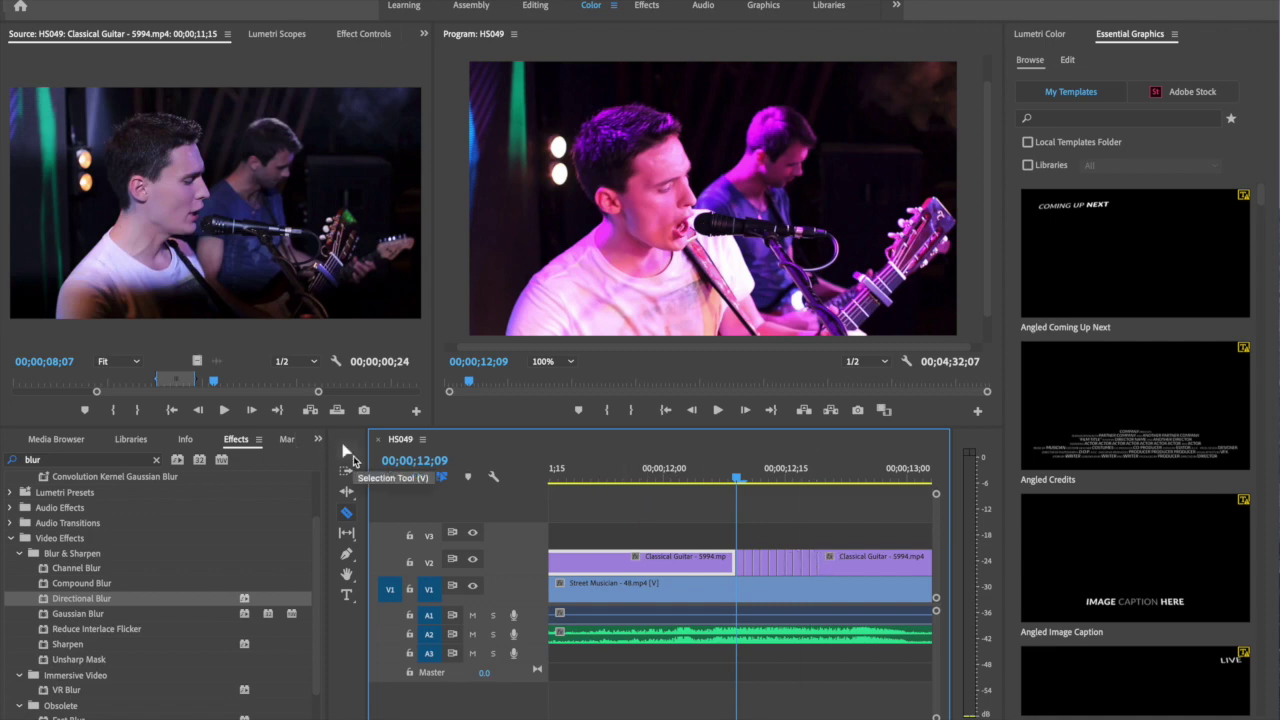
Delete every other thin slice of the Classical Guitar clip on V2 and cut one more slice just after them
{"action": "left_click", "coordinate": [348, 452]}
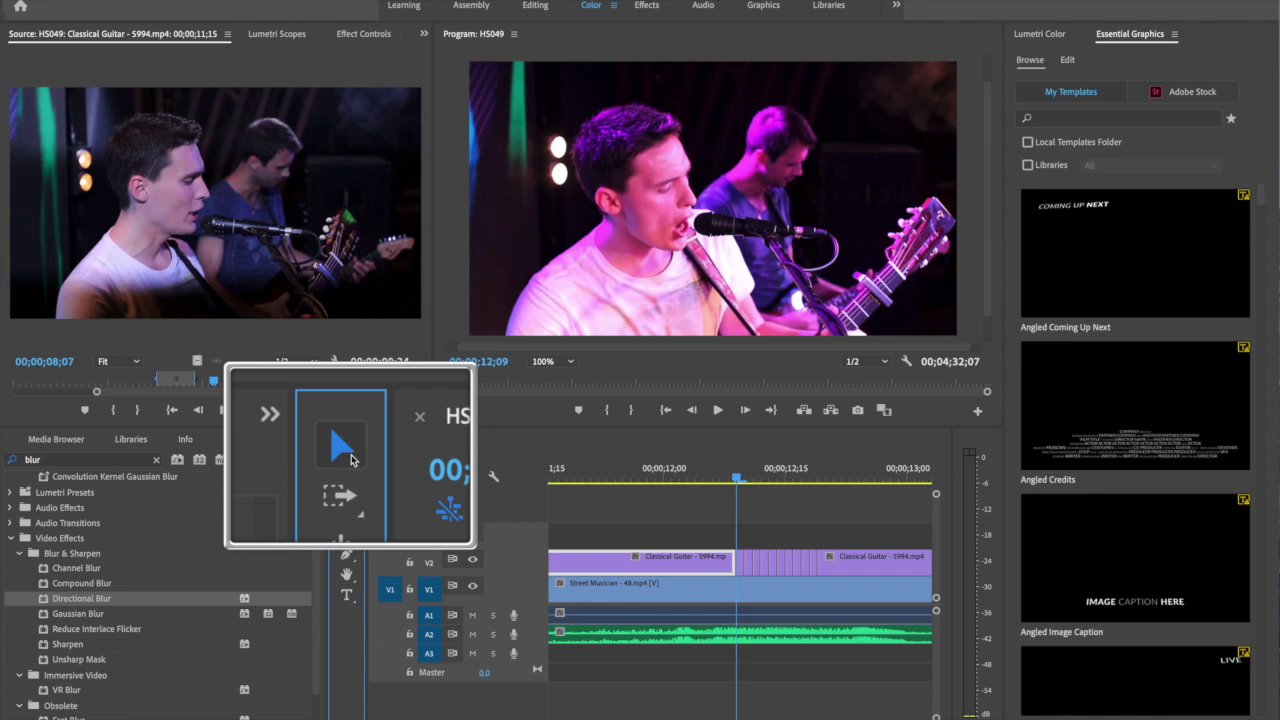
{"action": "left_click_drag", "start_coordinate": [748, 570], "coordinate": [828, 567]}
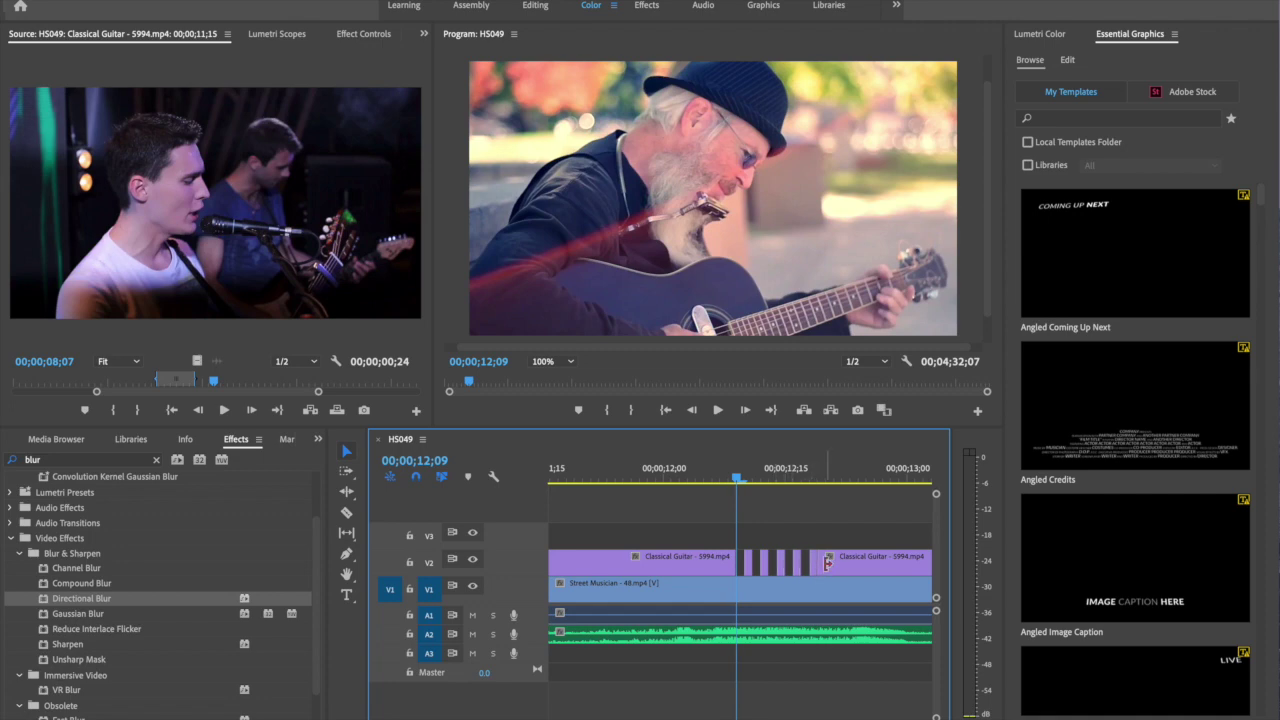
{"action": "left_click", "coordinate": [346, 512]}
{"action": "left_click", "coordinate": [830, 558]}
{"action": "left_click", "coordinate": [346, 450]}
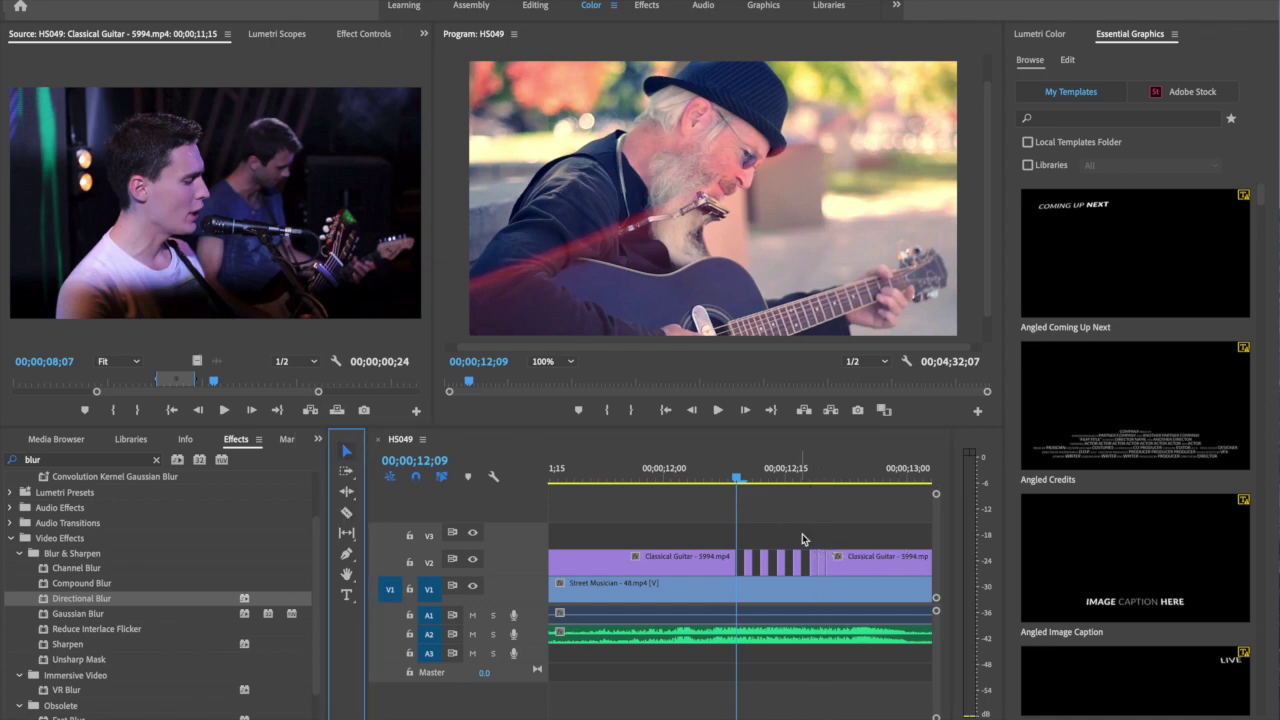
Play through the Classical Guitar slices on V2 to review the flicker transition
{"action": "mouse_move", "coordinate": [737, 478]}
{"action": "left_mouse_down"}
{"action": "mouse_move", "coordinate": [713, 478]}
{"action": "mouse_move", "coordinate": [812, 490]}
{"action": "mouse_move", "coordinate": [727, 484]}
{"action": "left_mouse_up"}
{"action": "key", "text": "minus"}
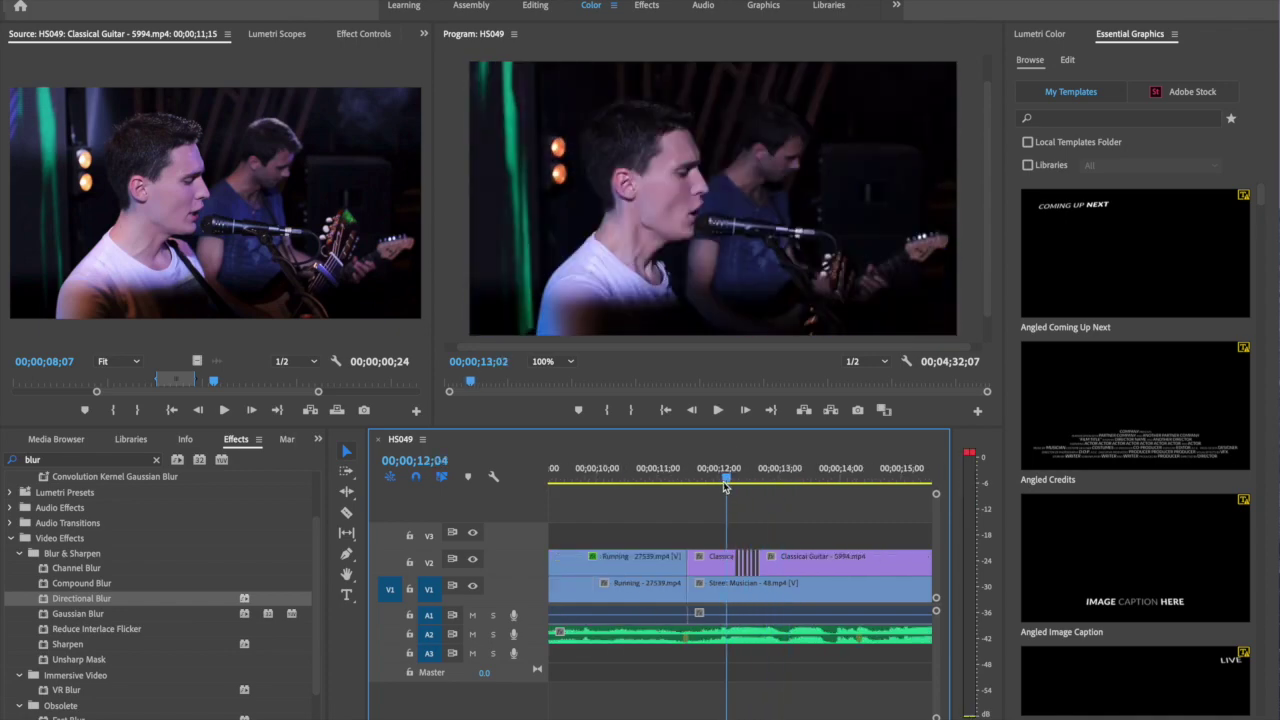
{"action": "key", "text": "space"}
{"action": "key", "text": "space"}
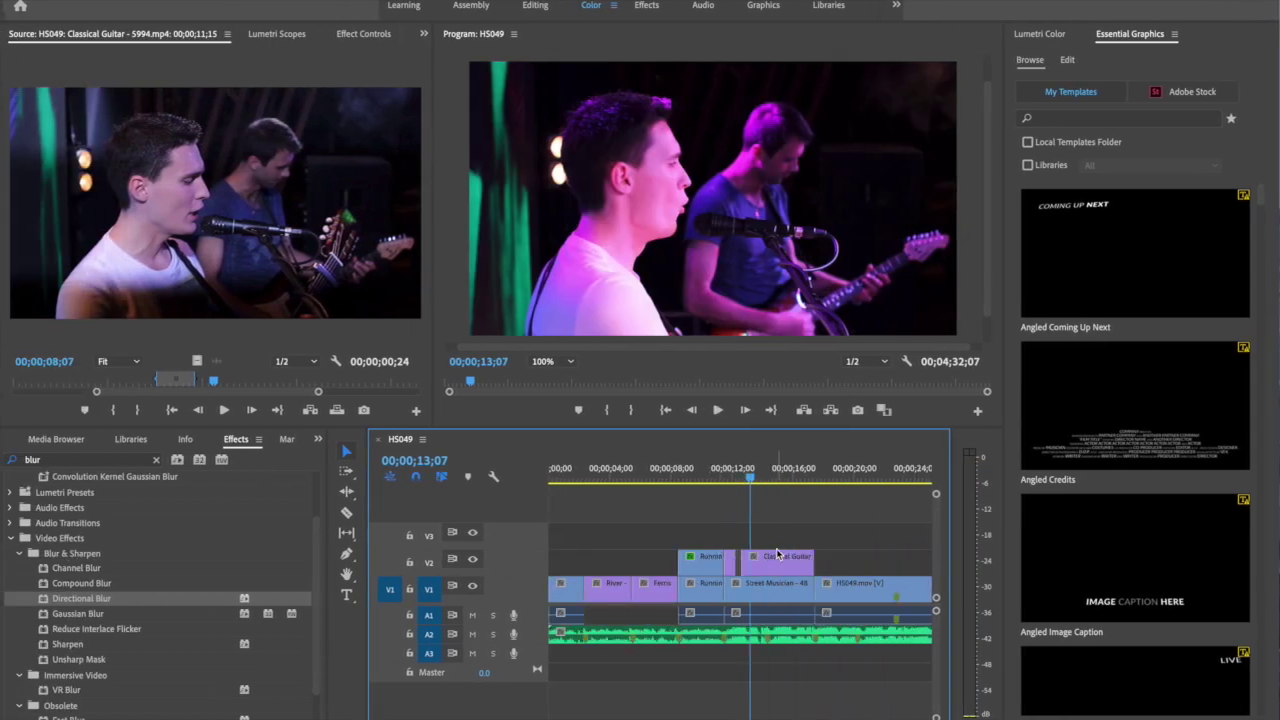
Cut the HS049.mov clip on V1 at 00;00;20;14 and 00;00;25;02 with the Razor tool
{"action": "key", "text": "minus"}
{"action": "left_click_drag", "start_coordinate": [650, 481], "coordinate": [681, 489]}
{"action": "double_click", "coordinate": [707, 579]}
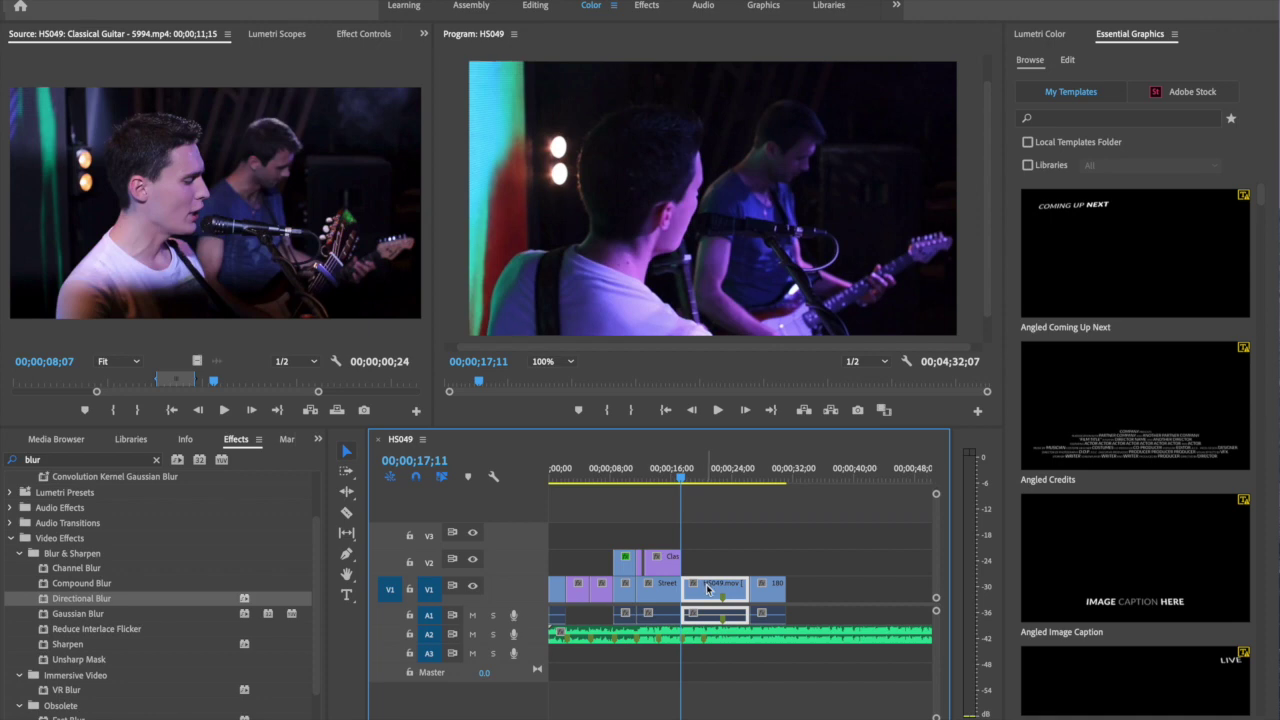
{"action": "left_click", "coordinate": [703, 487]}
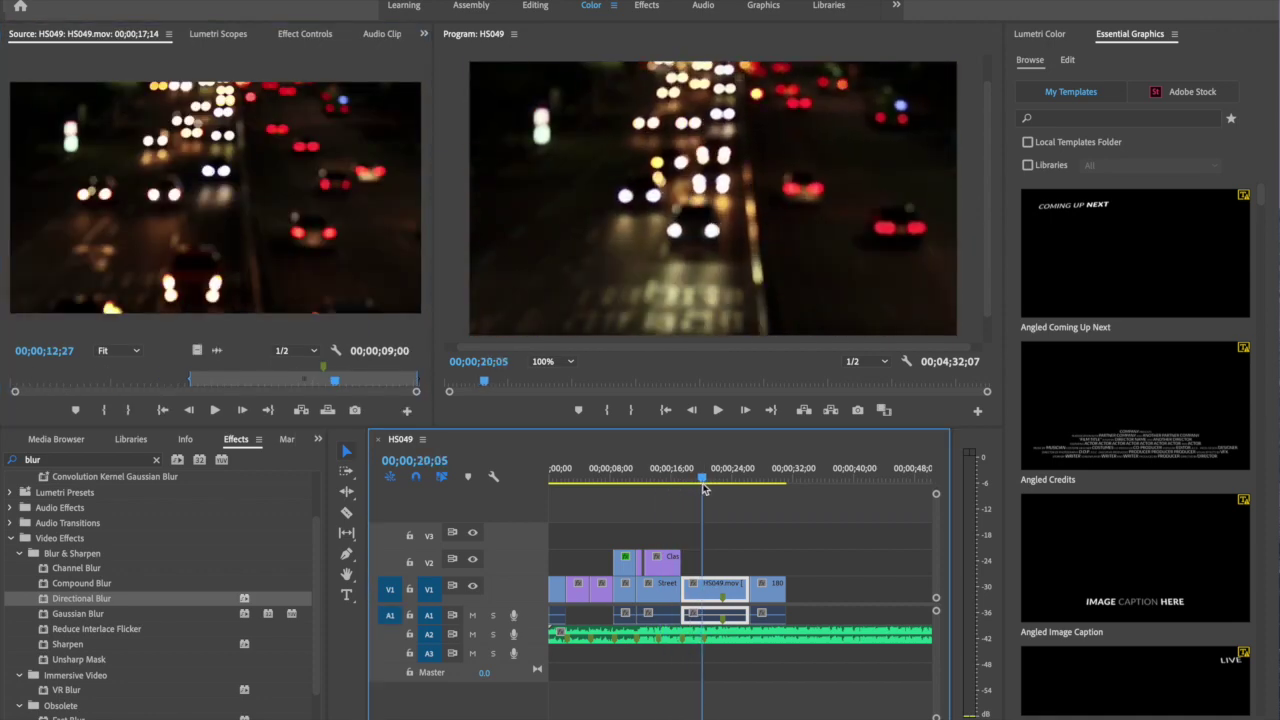
{"action": "left_click_drag", "start_coordinate": [703, 487], "coordinate": [705, 487]}
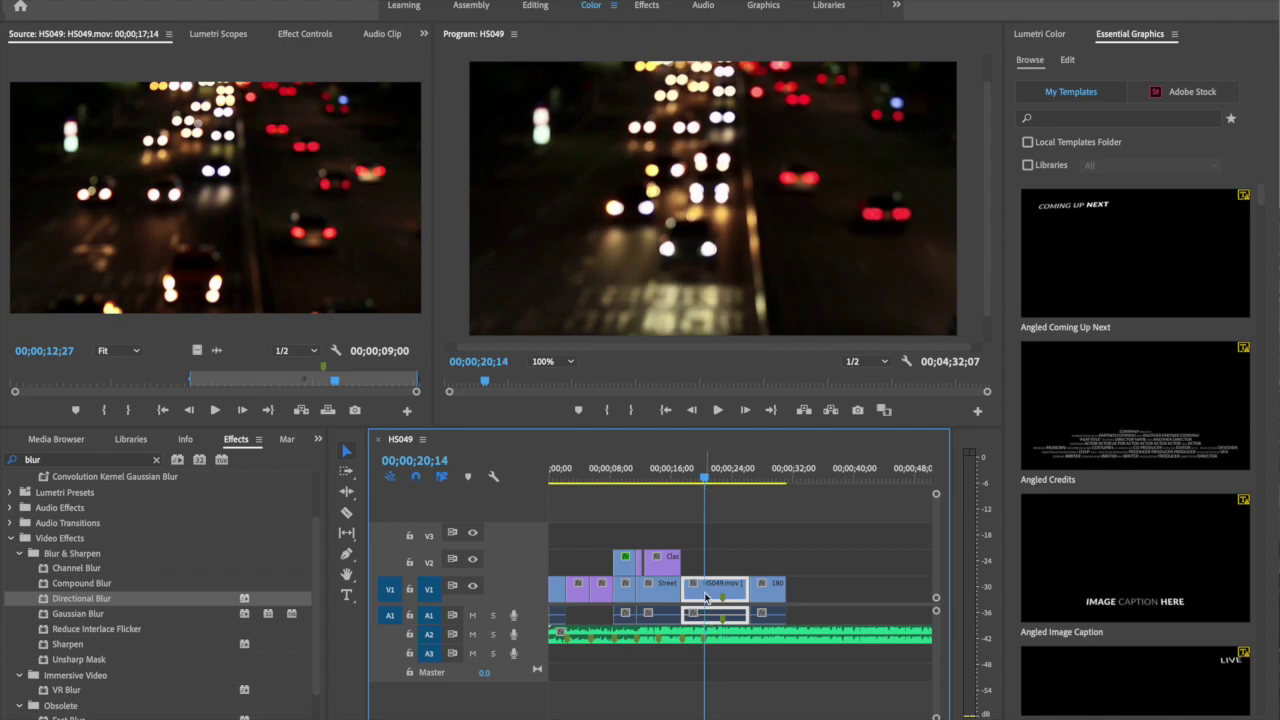
{"action": "left_click", "coordinate": [346, 512]}
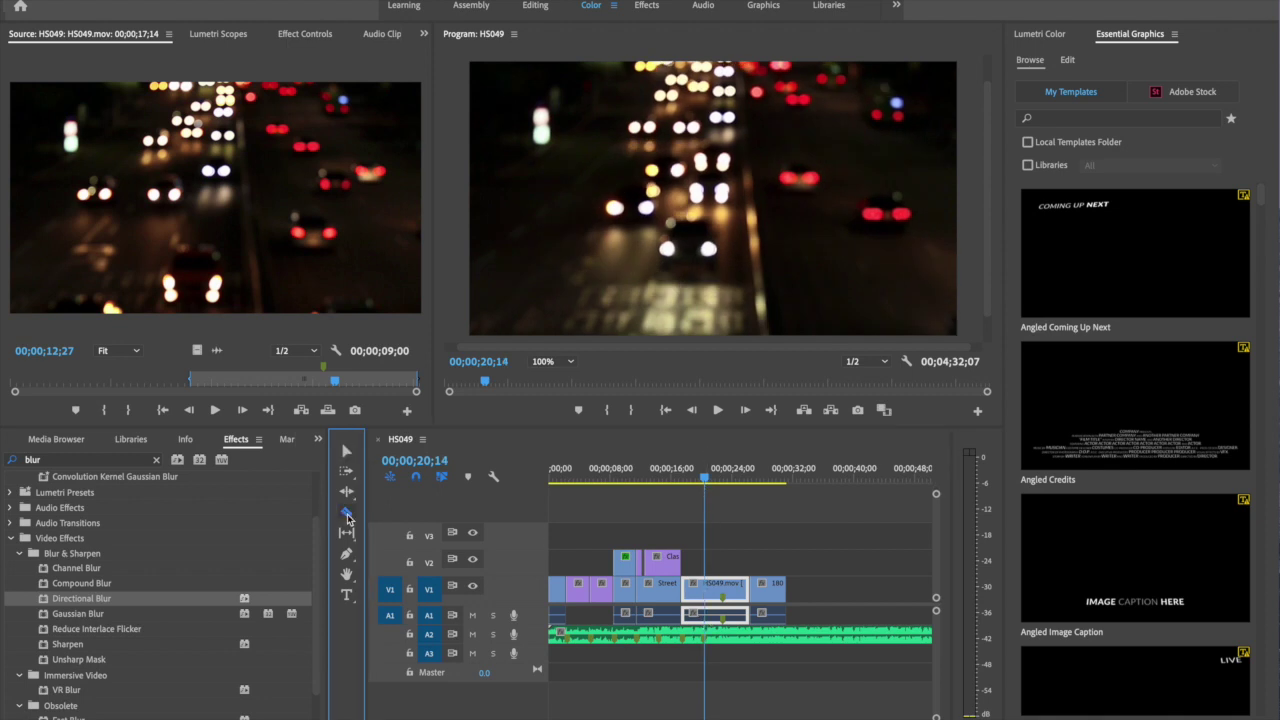
{"action": "left_click", "coordinate": [705, 585]}
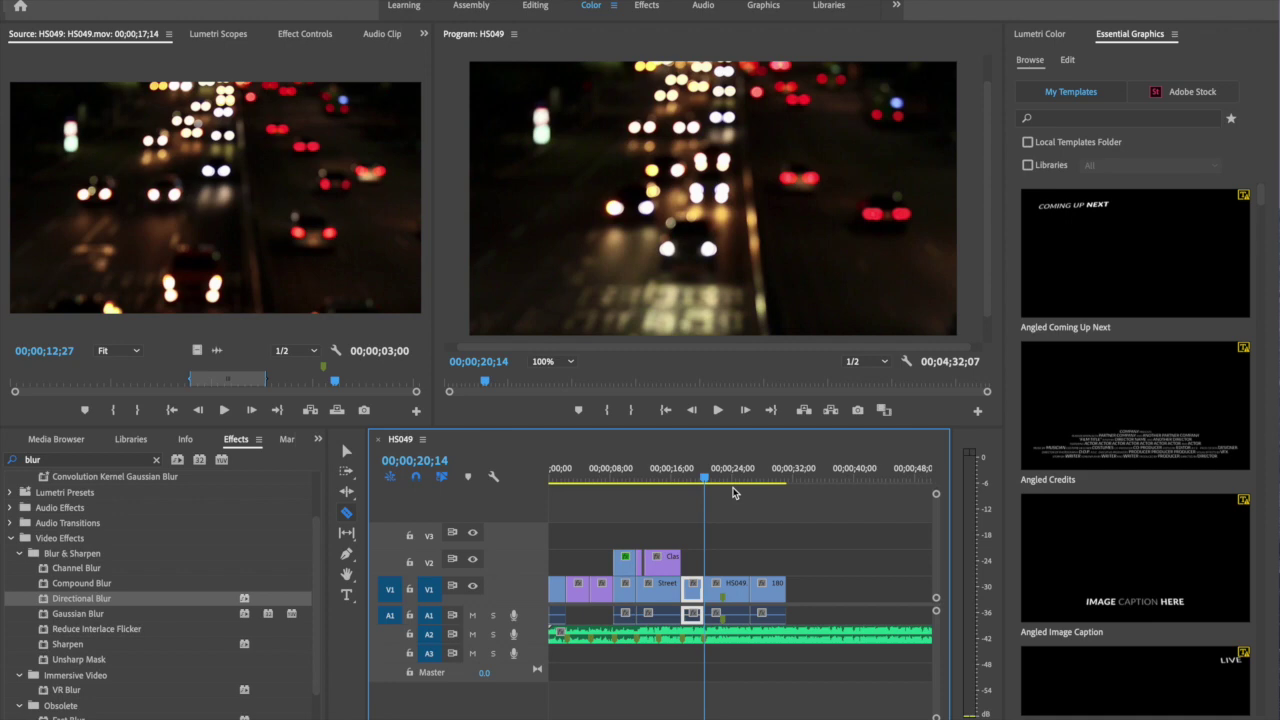
{"action": "left_click_drag", "start_coordinate": [707, 483], "coordinate": [739, 481]}
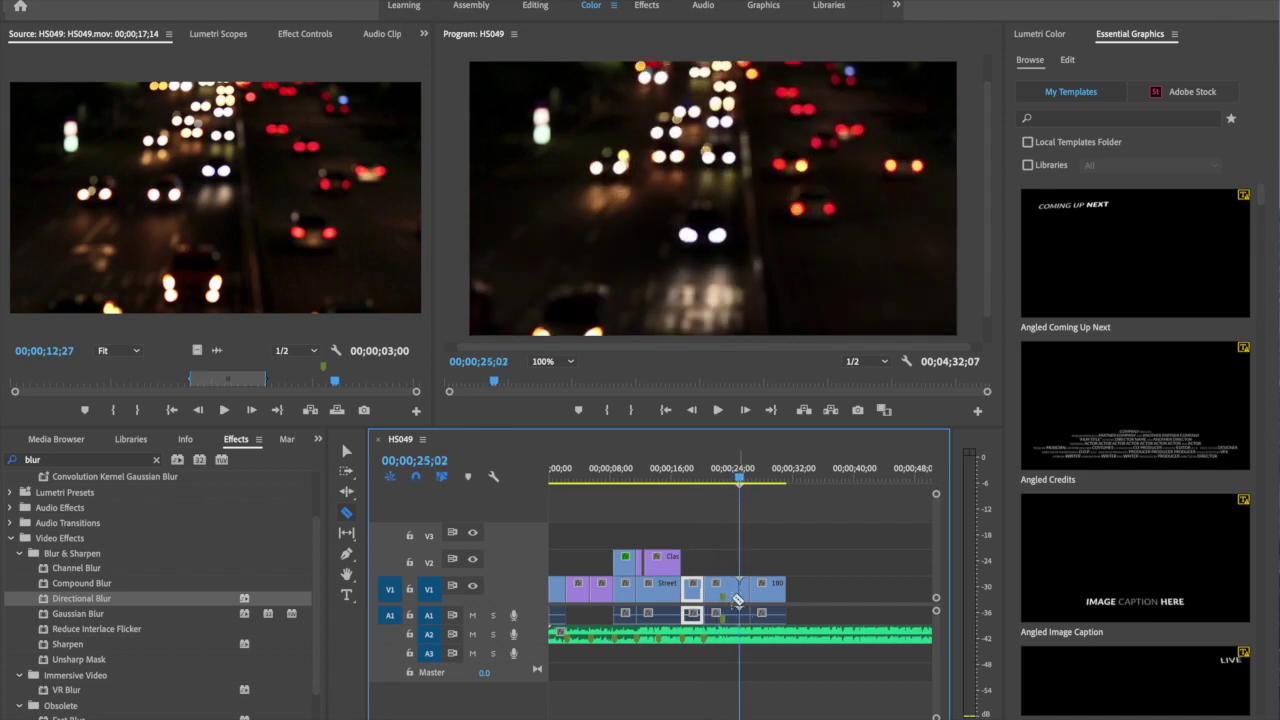
Set the middle HS049.mov piece's speed to 700% and ripple delete the gap left after it
{"action": "left_click", "coordinate": [346, 451]}
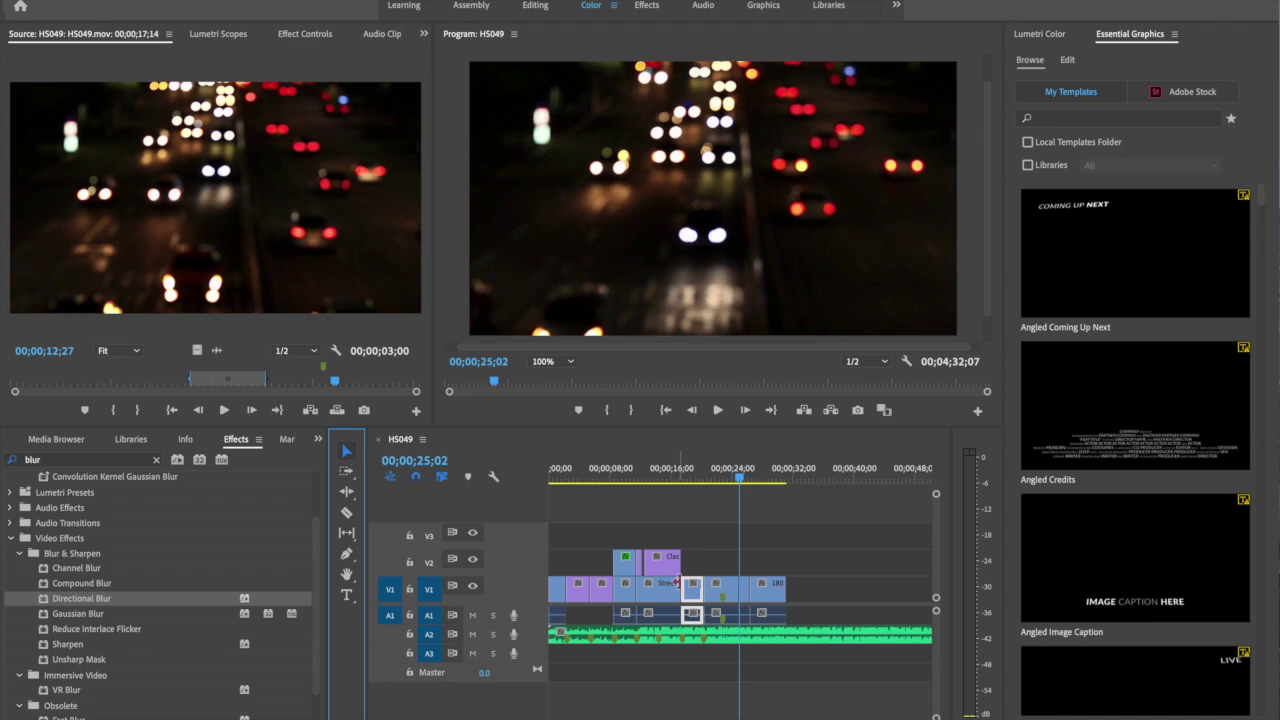
{"action": "left_click", "coordinate": [725, 596]}
{"action": "right_click", "coordinate": [725, 597]}
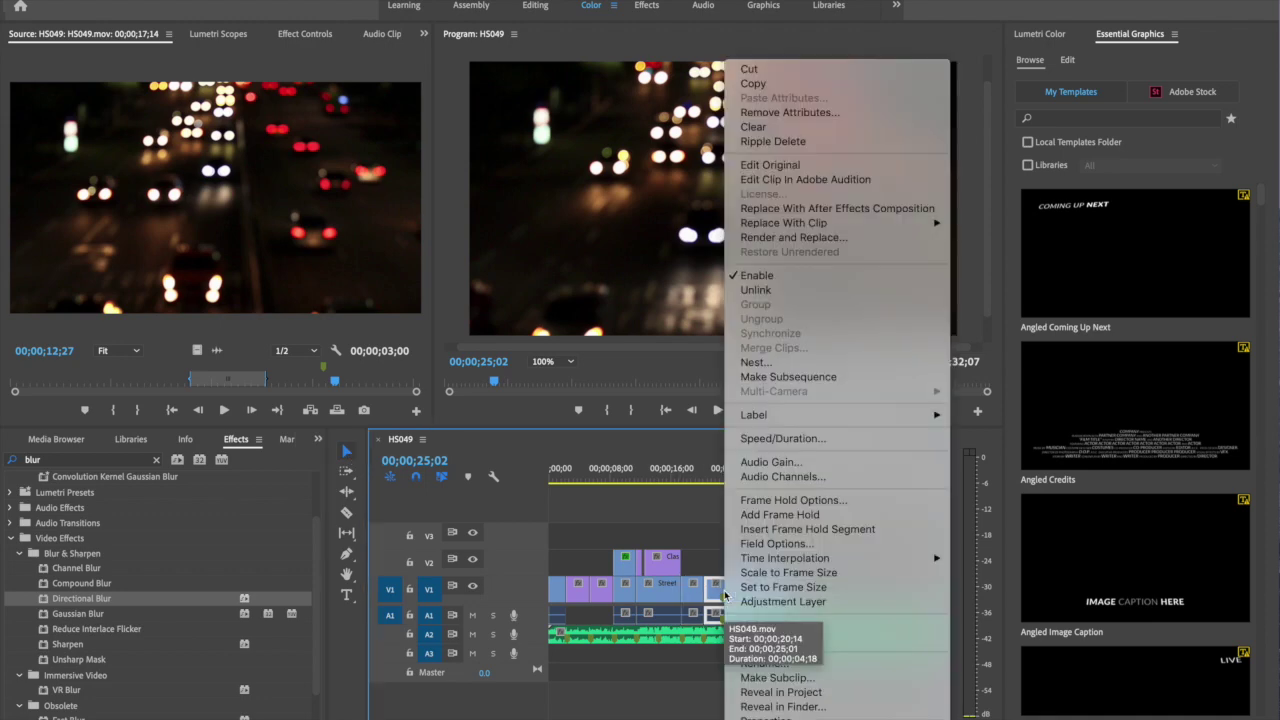
{"action": "left_click", "coordinate": [781, 440]}
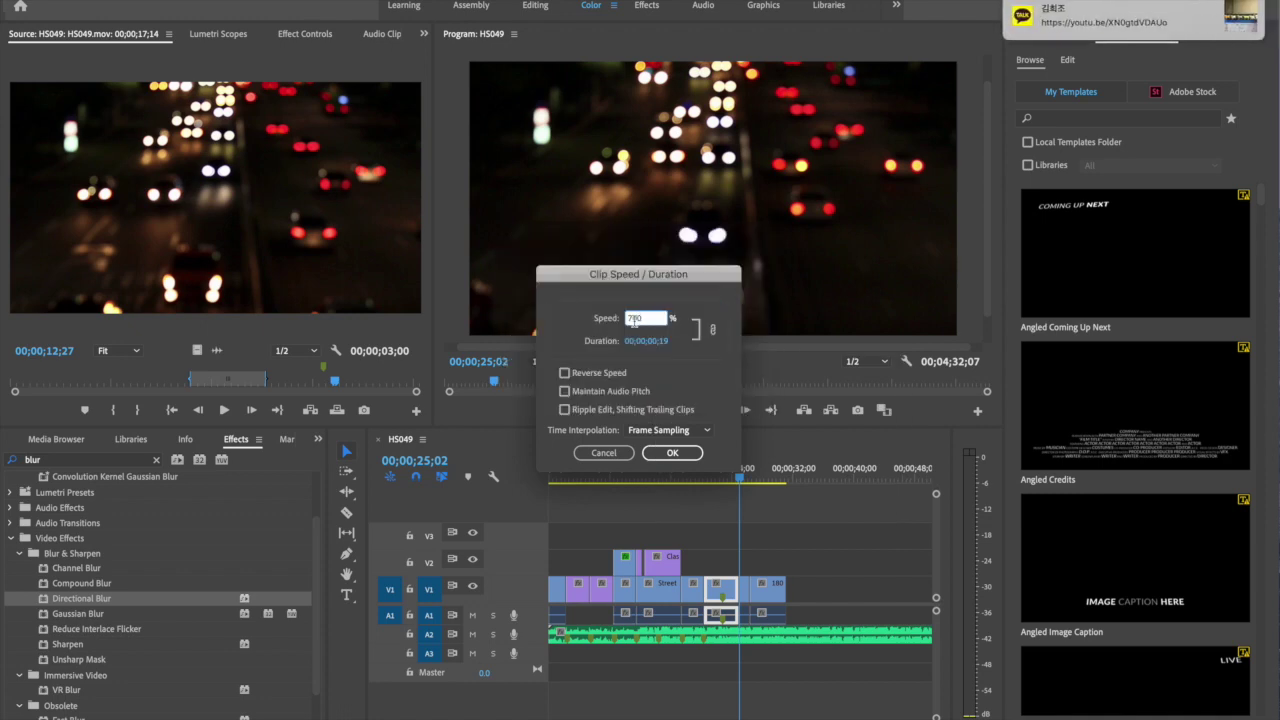
{"action": "left_click", "coordinate": [672, 452]}
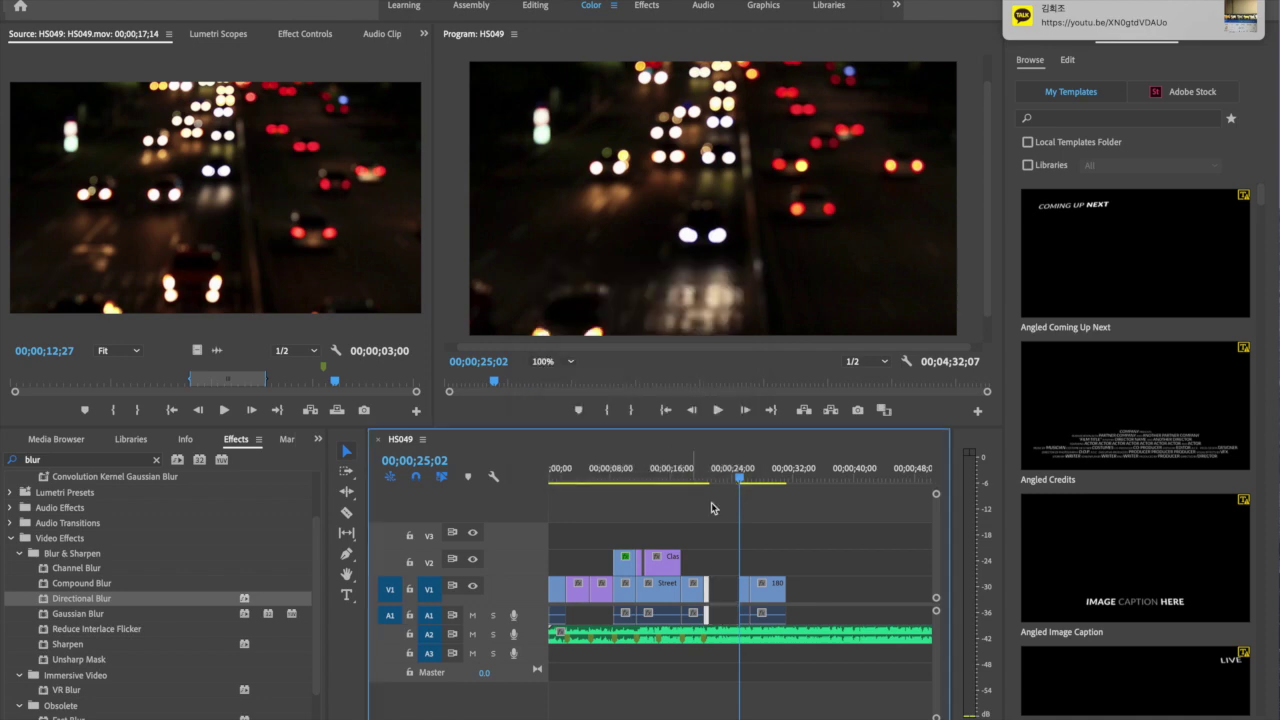
{"action": "right_click", "coordinate": [722, 594]}
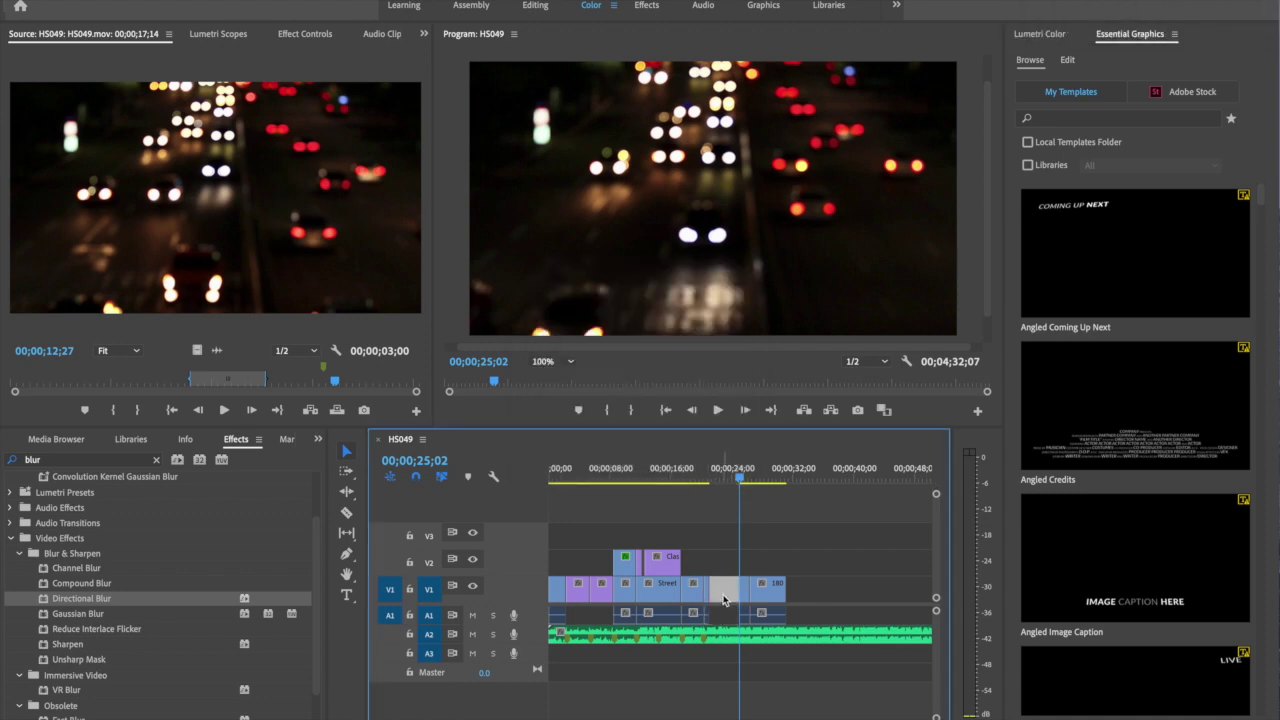
{"action": "left_click", "coordinate": [770, 609]}
Play the HS049.mov section from about 00;00;17;20 to check the speed change
{"action": "left_click_drag", "start_coordinate": [710, 481], "coordinate": [685, 485]}
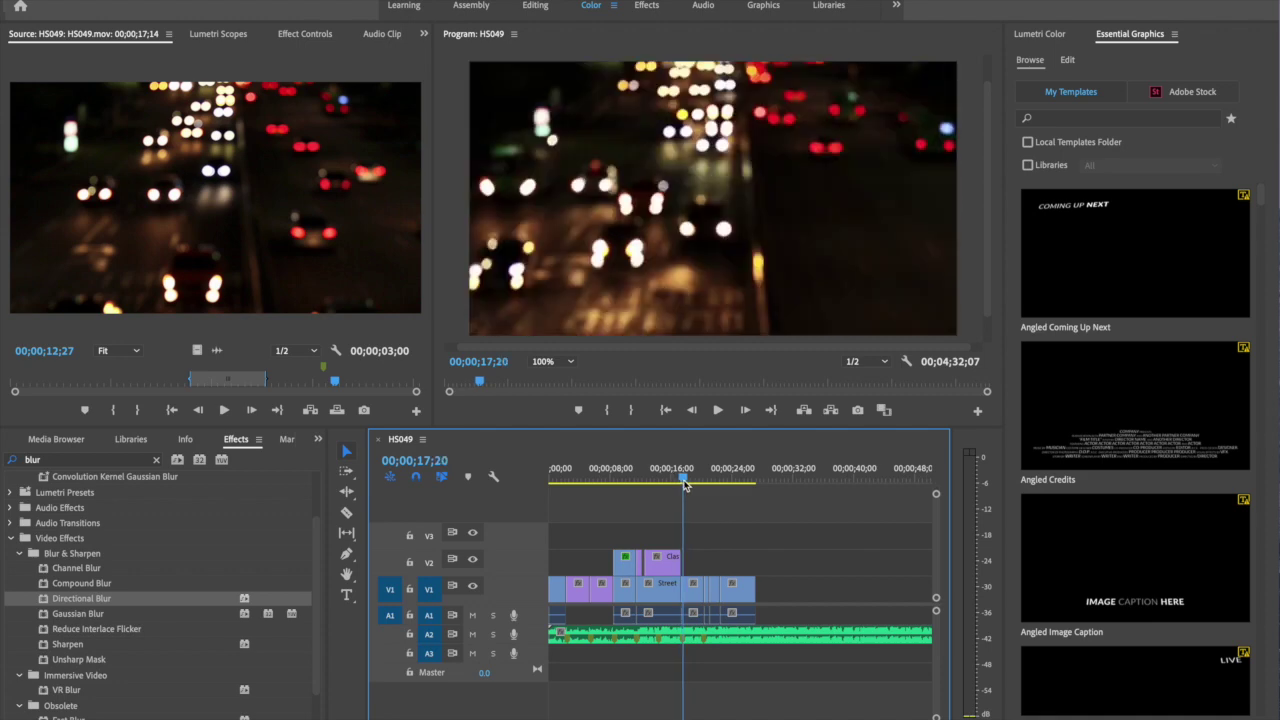
{"action": "key", "text": "space"}
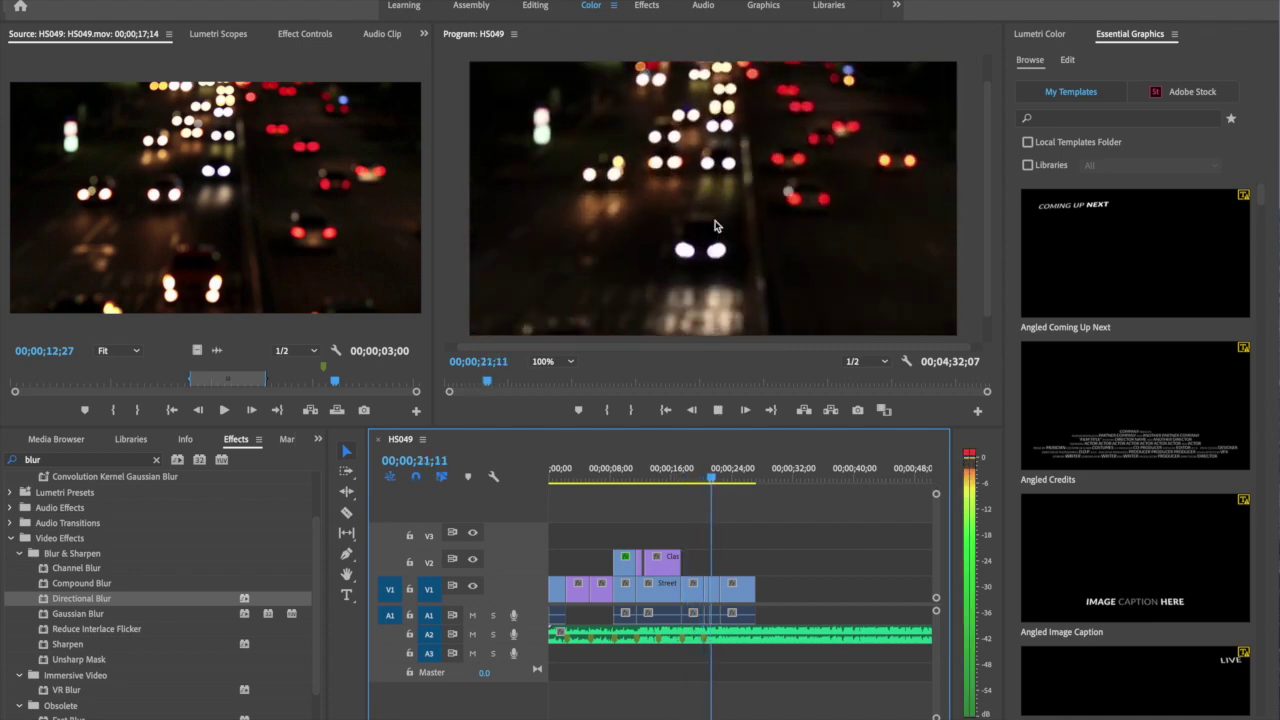
{"action": "left_click", "coordinate": [695, 481]}
{"action": "left_click", "coordinate": [684, 479]}
{"action": "key", "text": "space"}
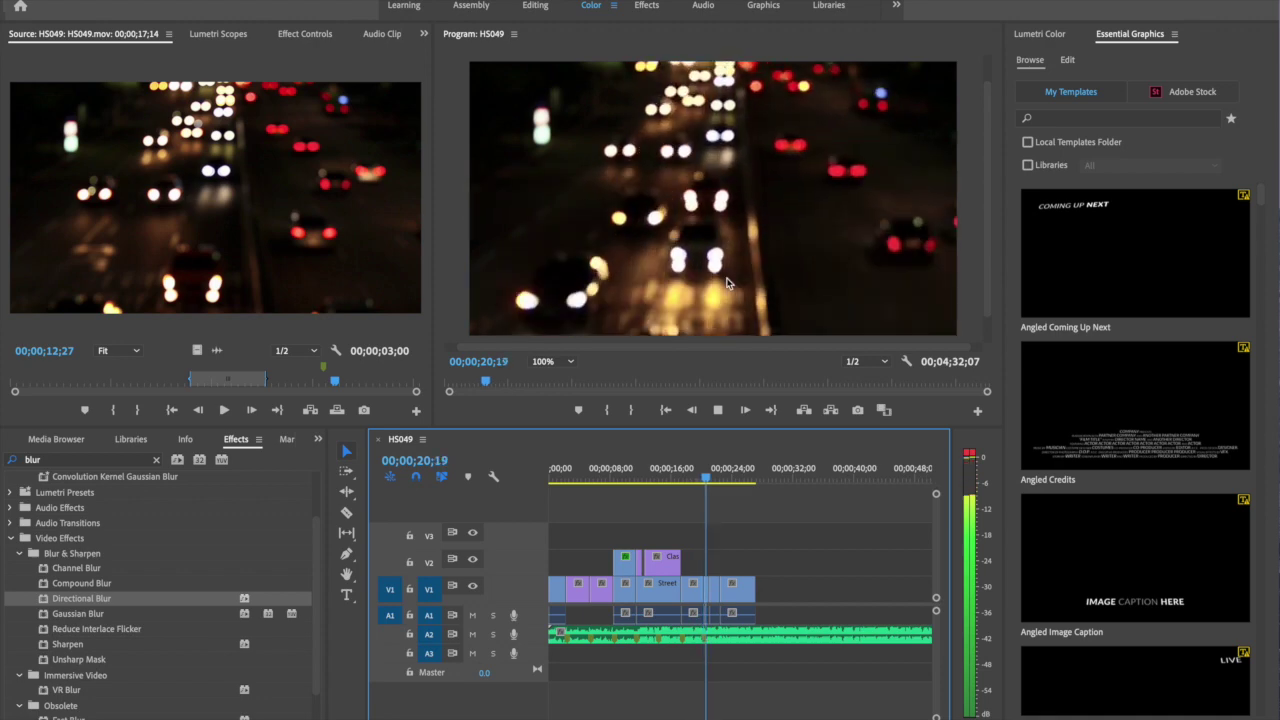
{"action": "key", "text": "space"}
{"action": "left_click", "coordinate": [699, 482]}
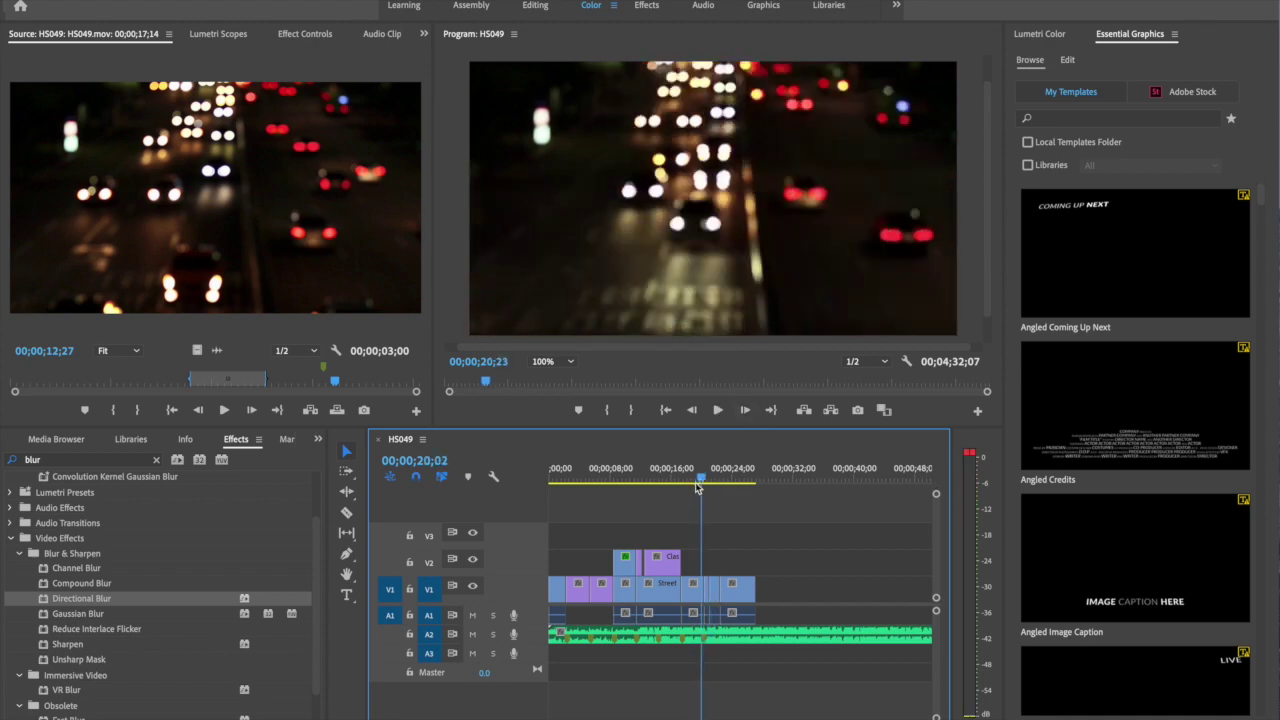
Duplicate the boxing clip from V1 onto V2 starting at 00;00;23;29, and onto V3 with a slightly later start
{"action": "left_click_drag", "start_coordinate": [699, 487], "coordinate": [732, 481]}
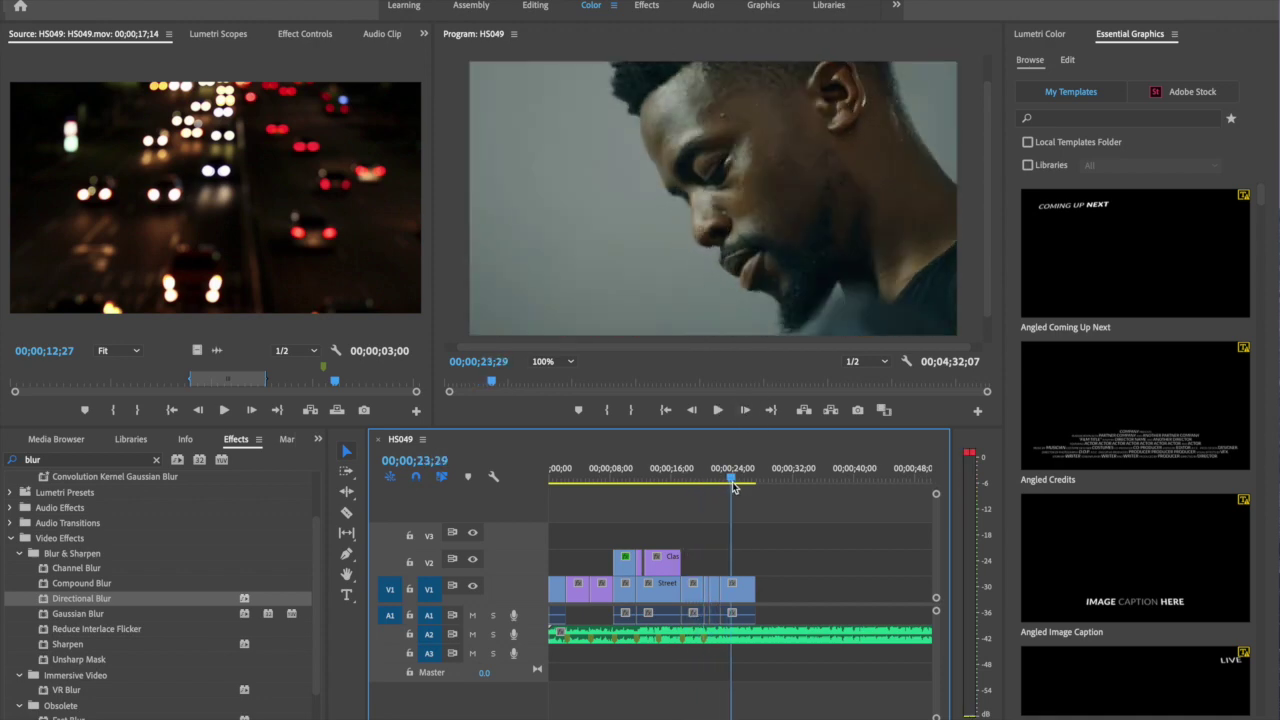
{"action": "left_click", "coordinate": [738, 593]}
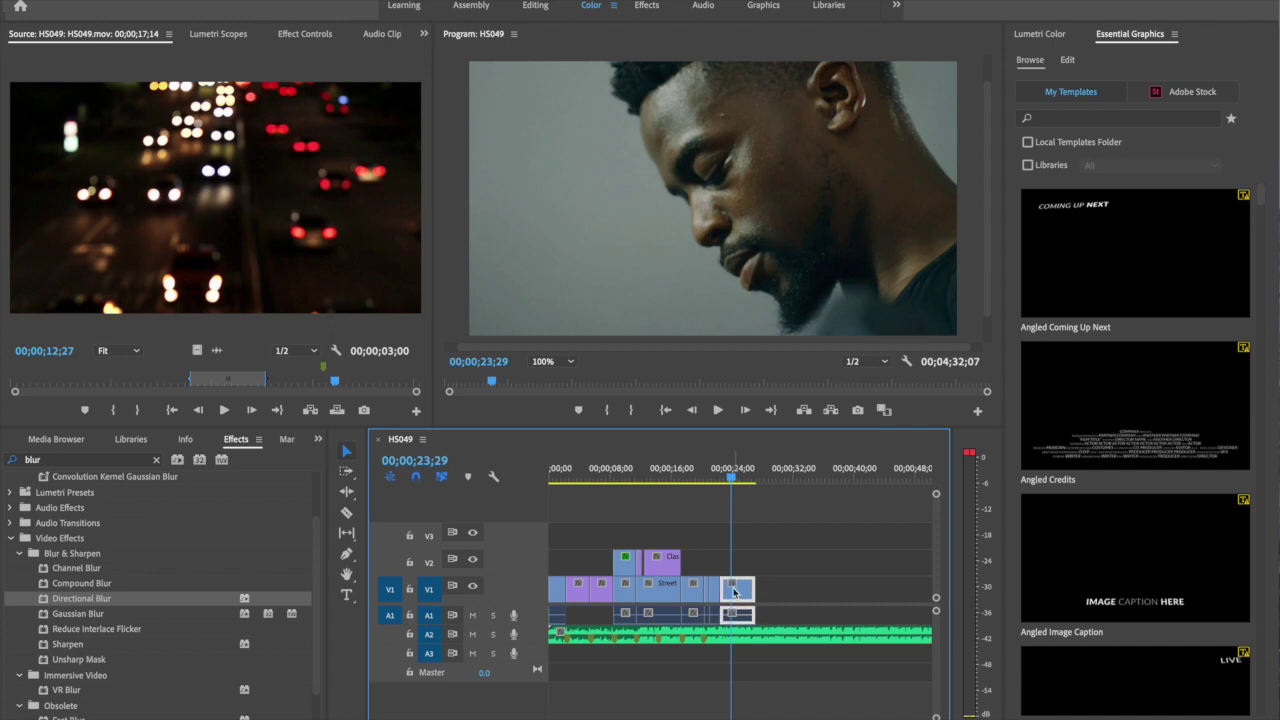
{"action": "left_click_drag", "start_coordinate": [735, 592], "coordinate": [764, 546]}
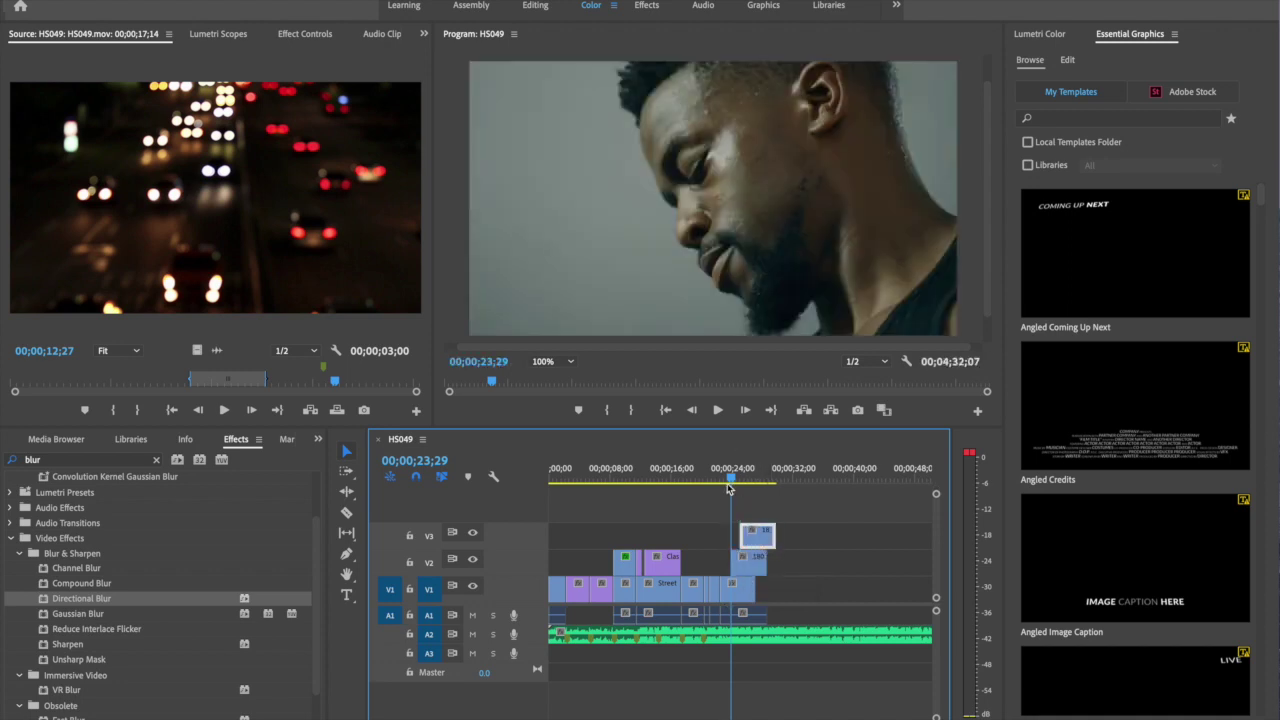
Set the Scale of the boxing clip copy on V2 to 45
{"action": "left_click", "coordinate": [759, 572]}
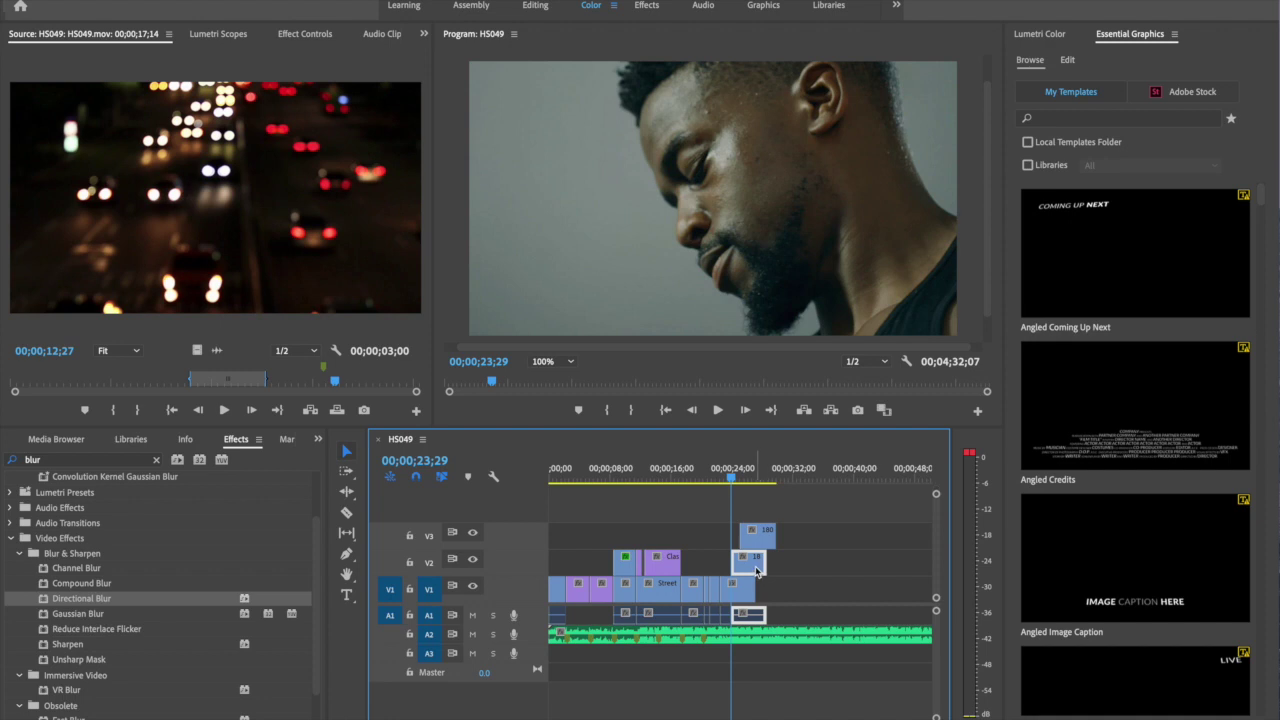
{"action": "double_click", "coordinate": [757, 570]}
{"action": "left_click", "coordinate": [713, 527]}
{"action": "left_click", "coordinate": [361, 36]}
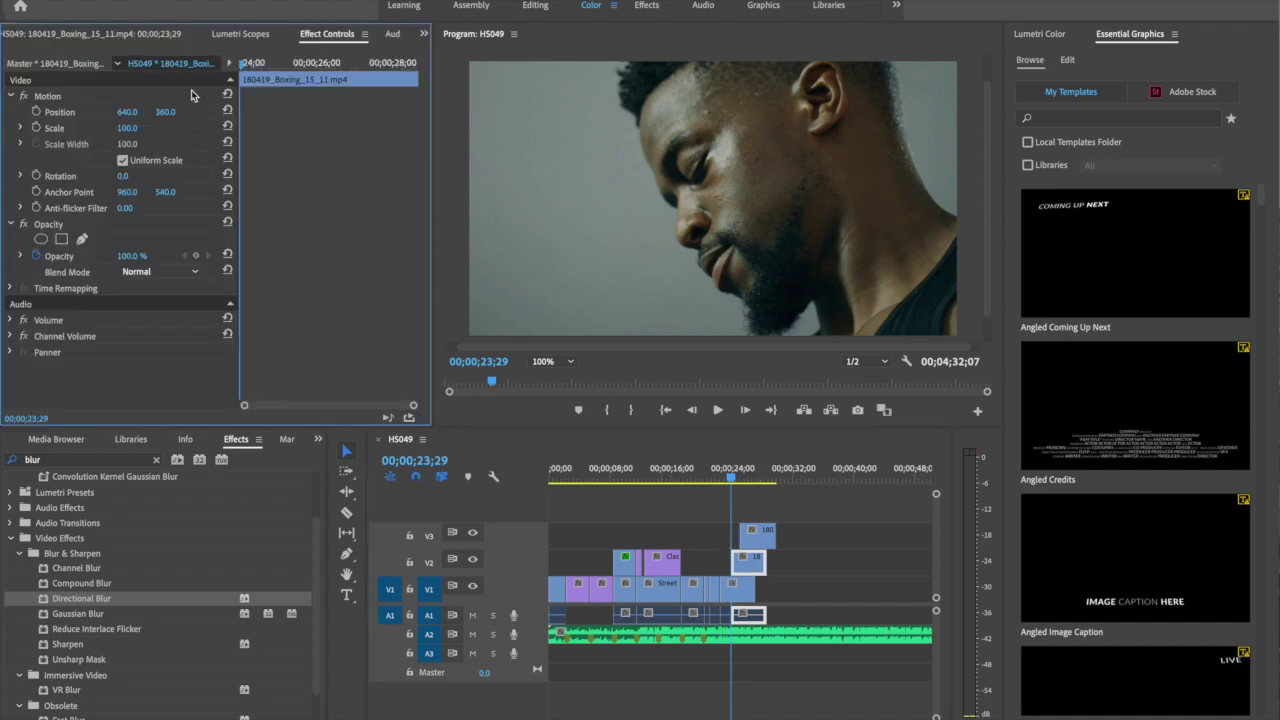
{"action": "left_click", "coordinate": [122, 129]}
{"action": "type", "text": "45"}
{"action": "key", "text": "Return"}
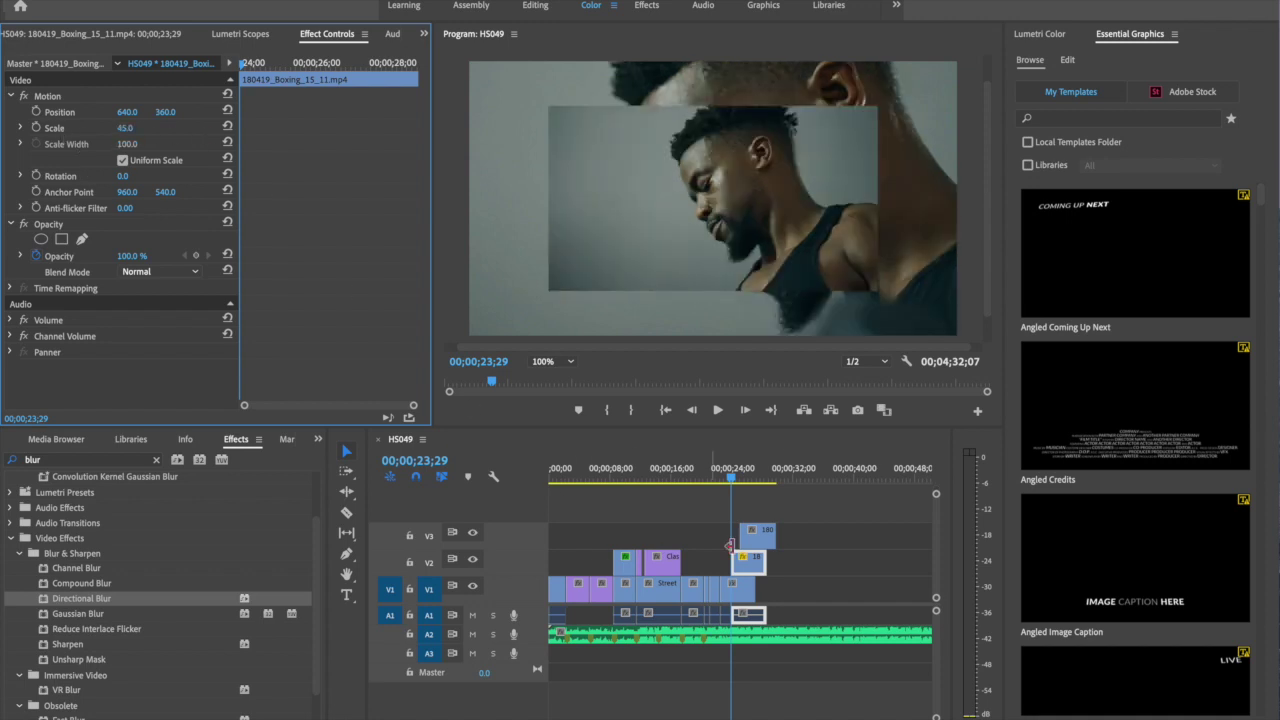
Set the Scale of the boxing clip copy on V3 to 35 and scrub through the layered clips
{"action": "left_click", "coordinate": [759, 540]}
{"action": "left_click", "coordinate": [129, 129]}
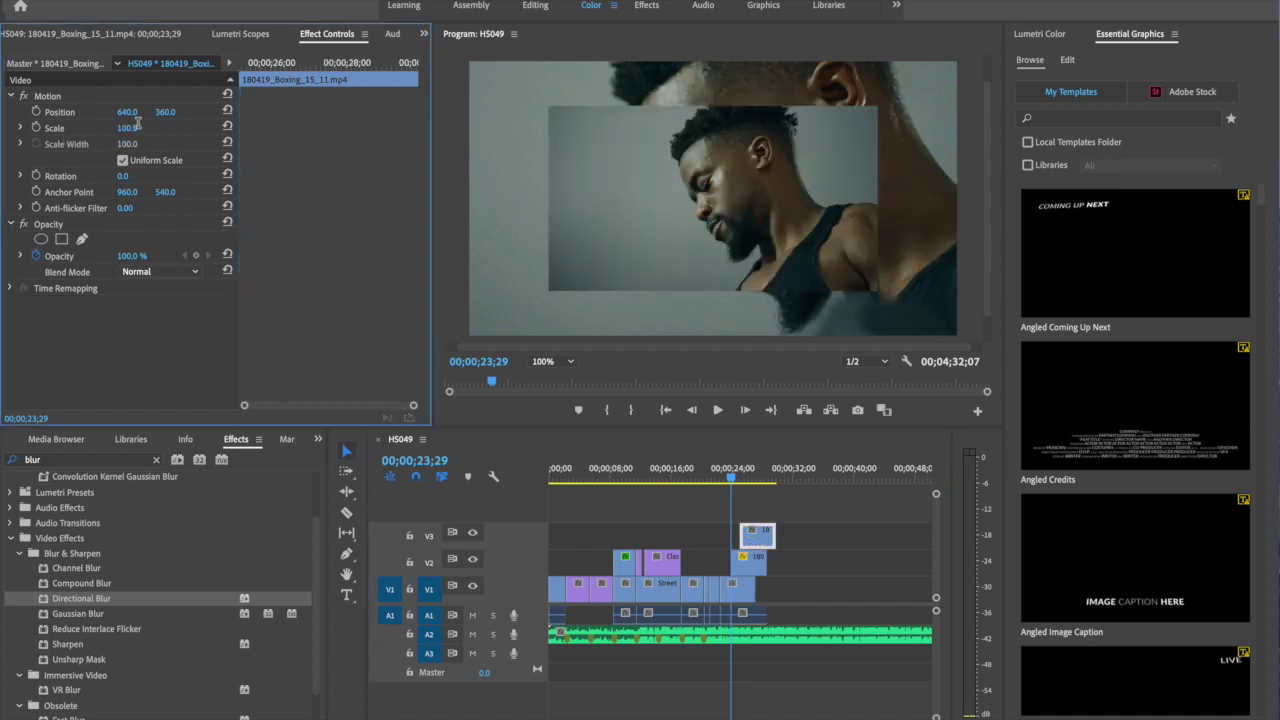
{"action": "key", "text": "Return"}
{"action": "left_click", "coordinate": [556, 478]}
{"action": "left_click_drag", "start_coordinate": [556, 480], "coordinate": [760, 489]}
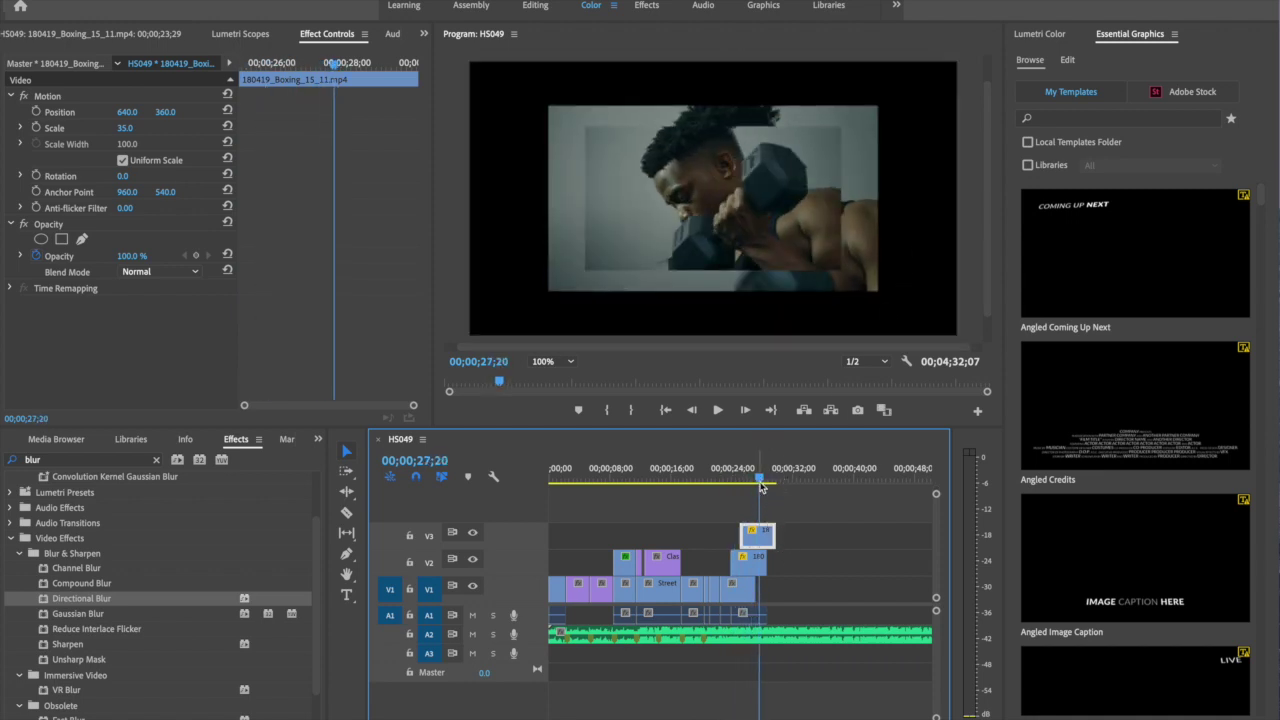
Razor the V2 and V3 boxing copies at the end of the V1 clip and delete the overhanging pieces
{"action": "left_click", "coordinate": [744, 482]}
{"action": "left_click", "coordinate": [347, 513]}
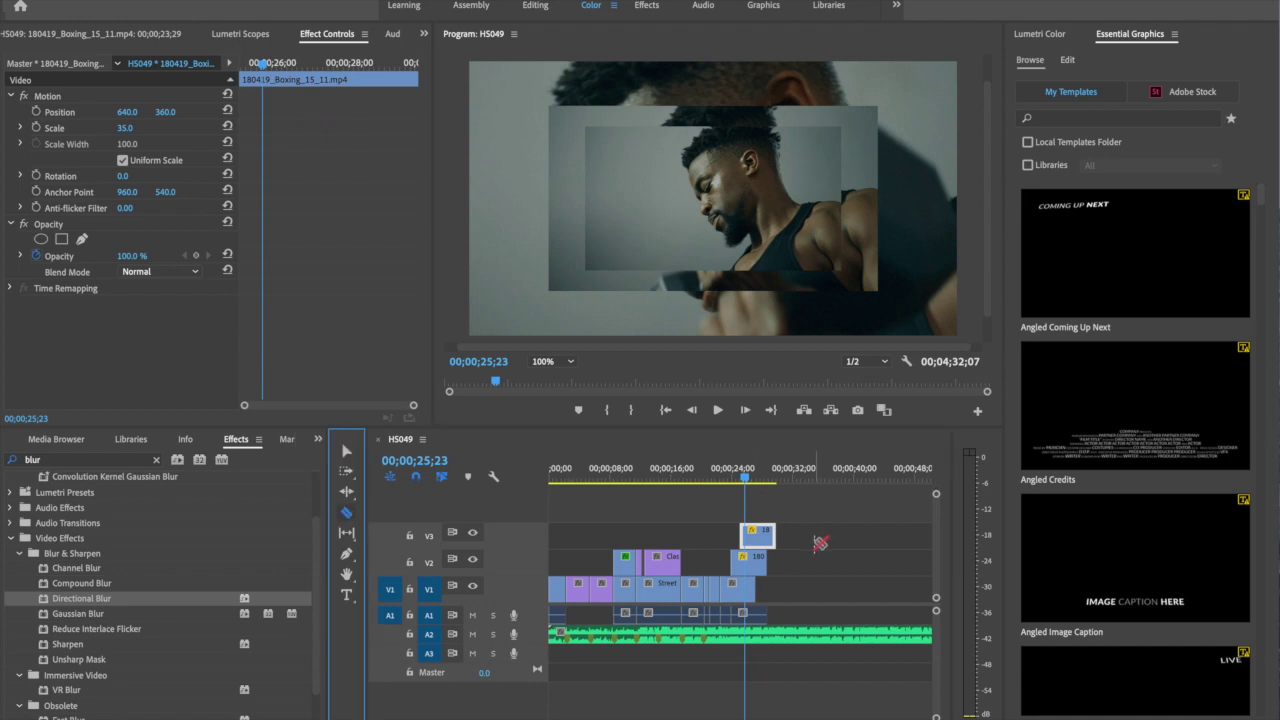
{"action": "left_click", "coordinate": [760, 563]}
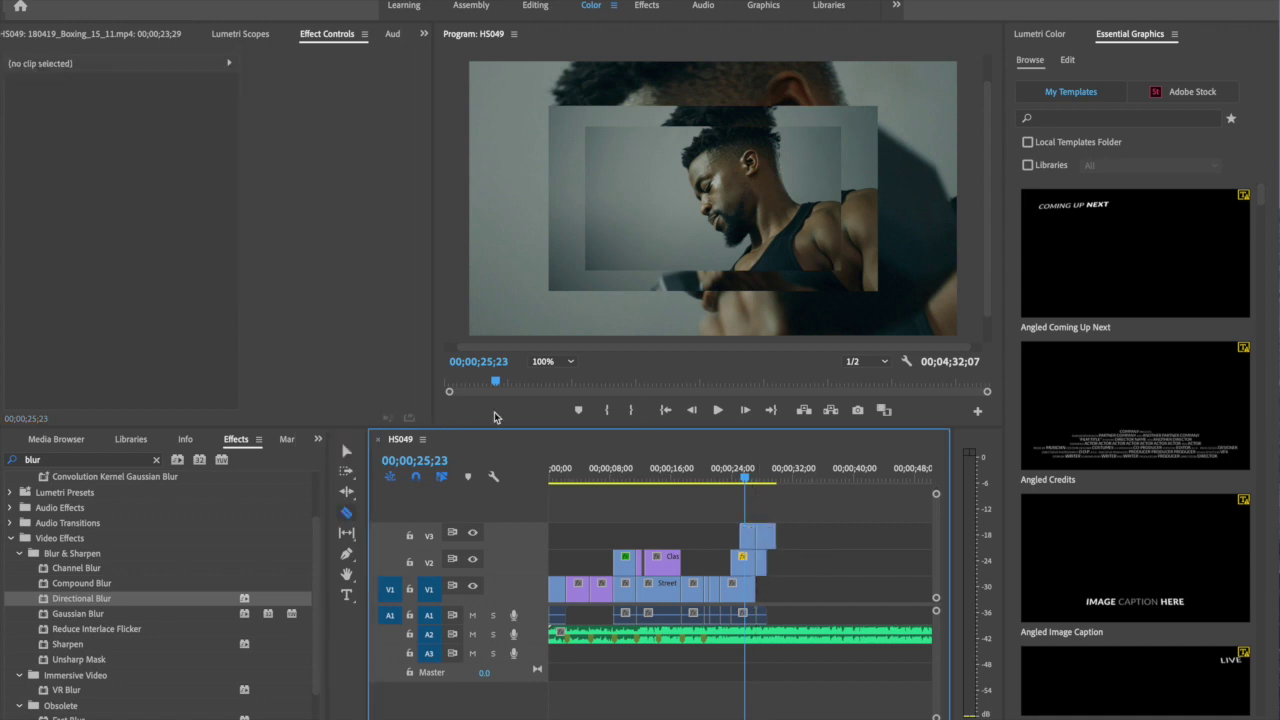
{"action": "left_click", "coordinate": [347, 451]}
{"action": "left_click", "coordinate": [770, 536]}
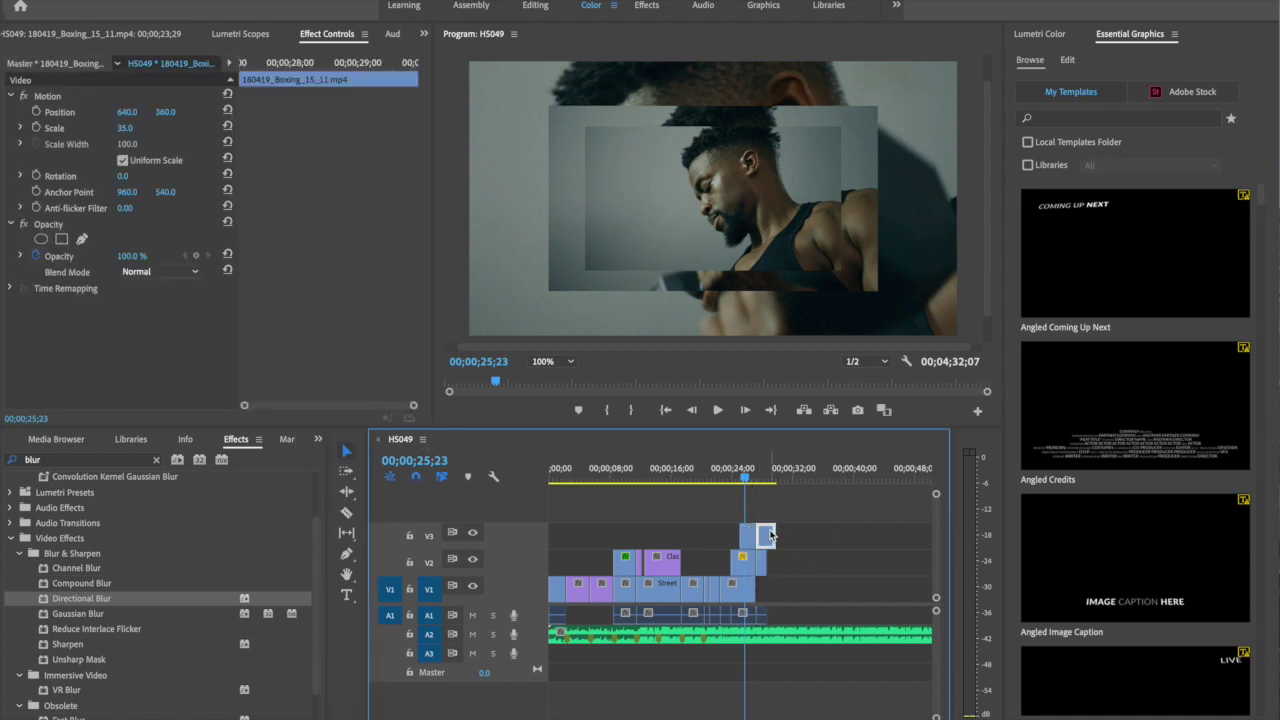
{"action": "key", "text": "Delete"}
{"action": "left_click", "coordinate": [762, 572]}
{"action": "key", "text": "Delete"}
Pull the upper part of the blue RGB curve down to about mid-level in Lumetri Color for the V2 boxing copy at 00;00;24;29
{"action": "mouse_move", "coordinate": [749, 483]}
{"action": "left_mouse_down"}
{"action": "mouse_move", "coordinate": [729, 481]}
{"action": "mouse_move", "coordinate": [760, 483]}
{"action": "mouse_move", "coordinate": [706, 483]}
{"action": "mouse_move", "coordinate": [752, 484]}
{"action": "left_mouse_up"}
{"action": "mouse_move", "coordinate": [745, 483]}
{"action": "left_mouse_down"}
{"action": "mouse_move", "coordinate": [727, 483]}
{"action": "mouse_move", "coordinate": [739, 483]}
{"action": "left_mouse_up"}
{"action": "left_click", "coordinate": [745, 565]}
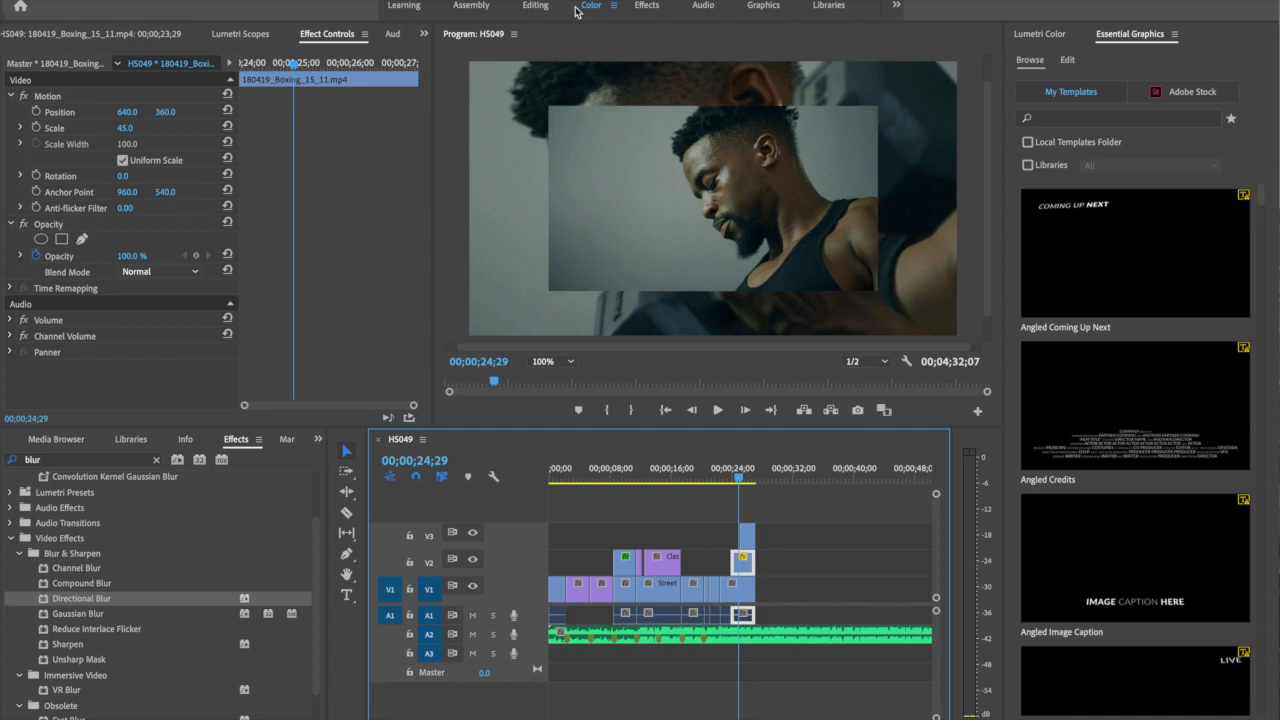
{"action": "left_click", "coordinate": [1022, 37]}
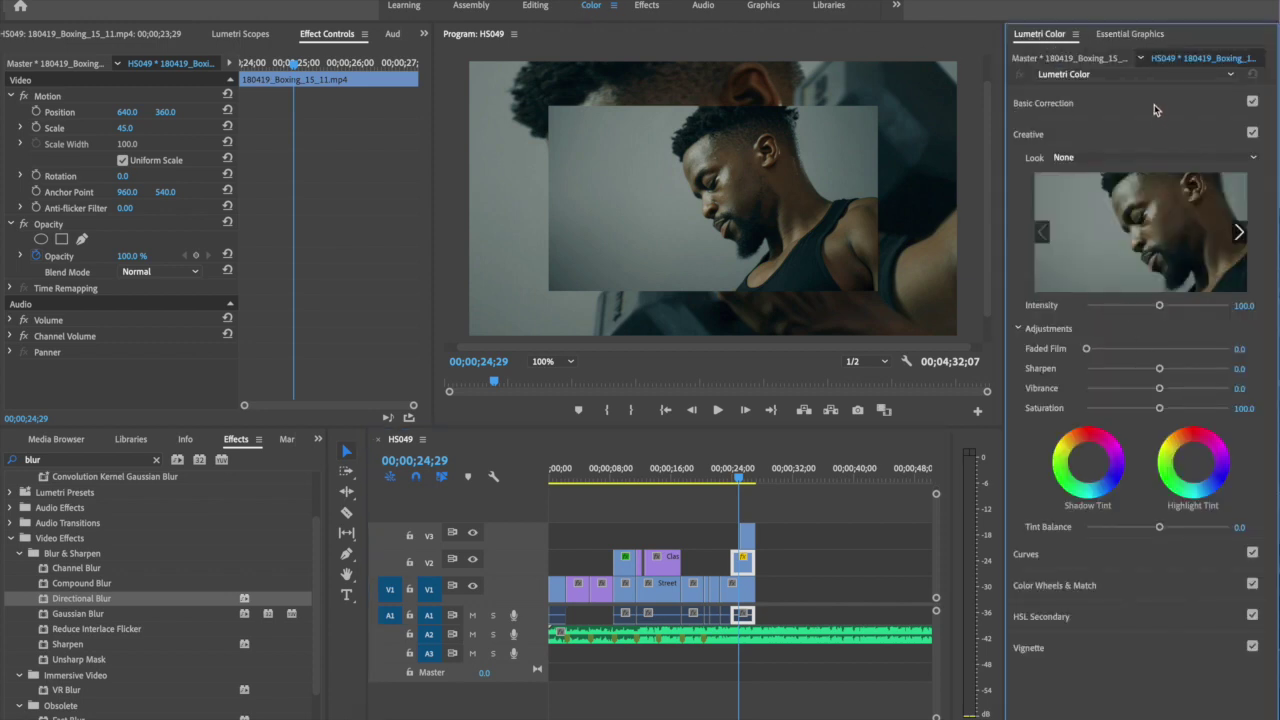
{"action": "left_click", "coordinate": [1027, 134]}
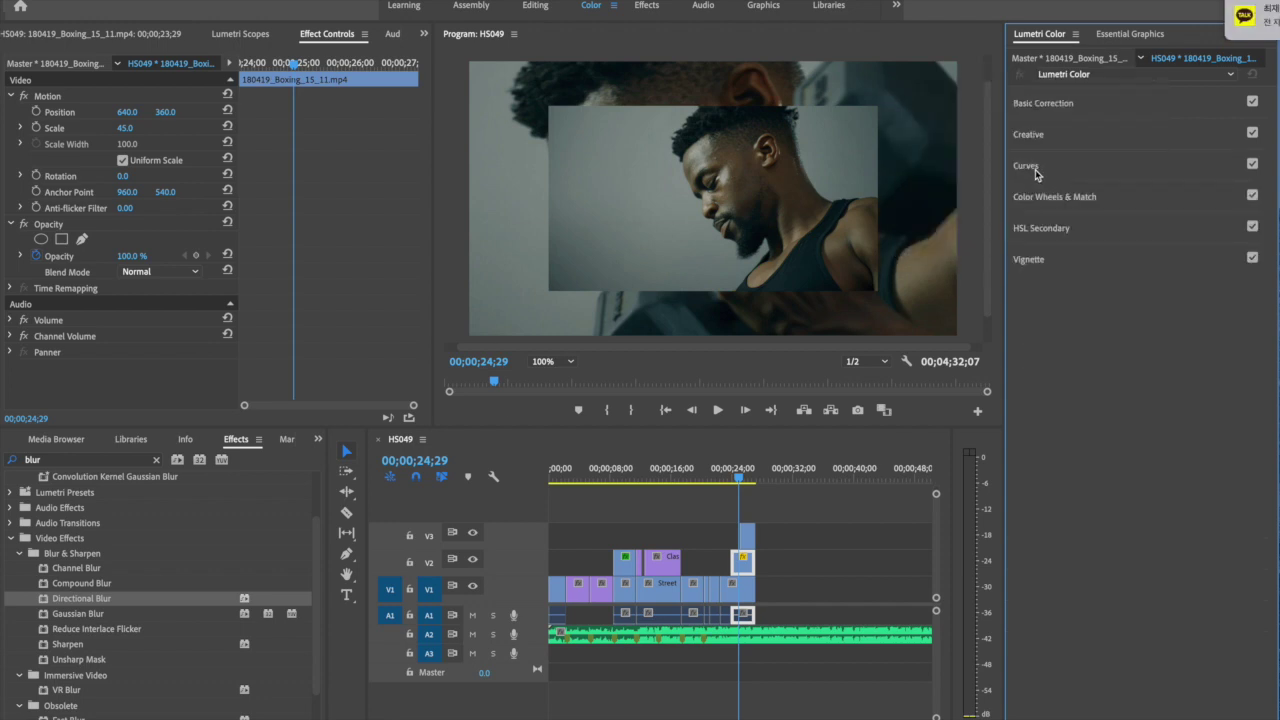
{"action": "left_click", "coordinate": [1035, 170]}
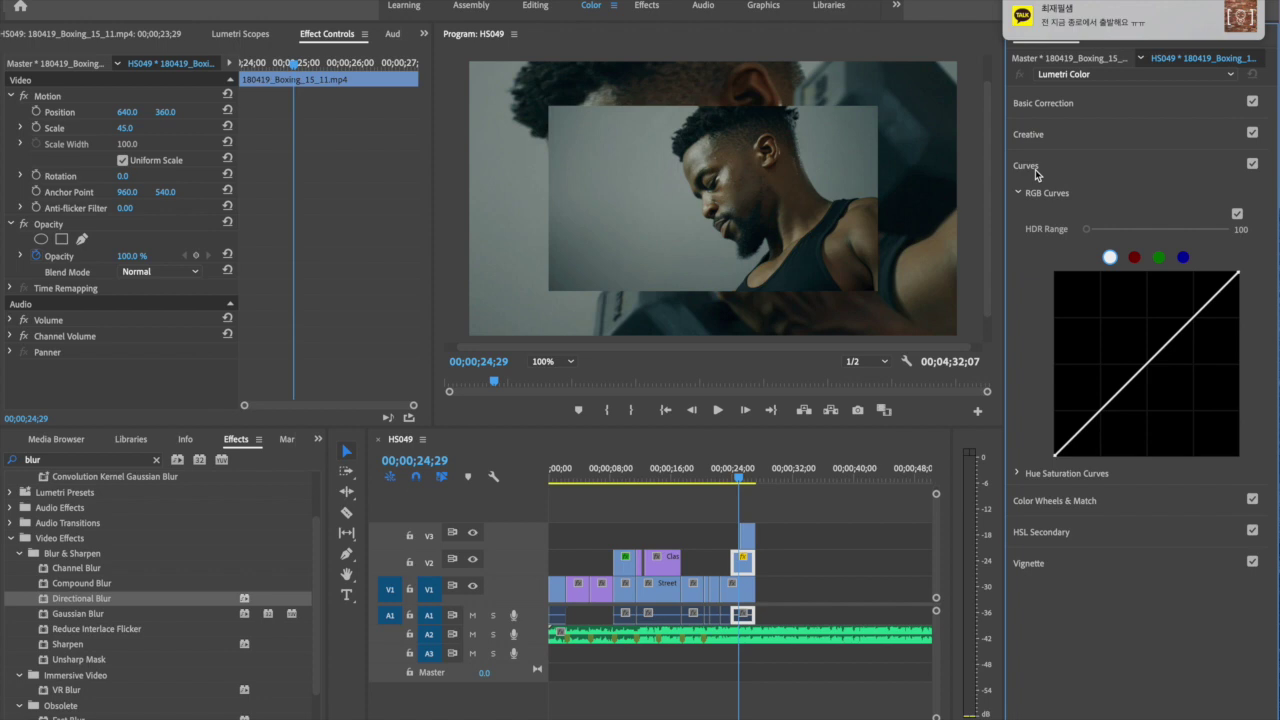
{"action": "left_click", "coordinate": [1184, 259]}
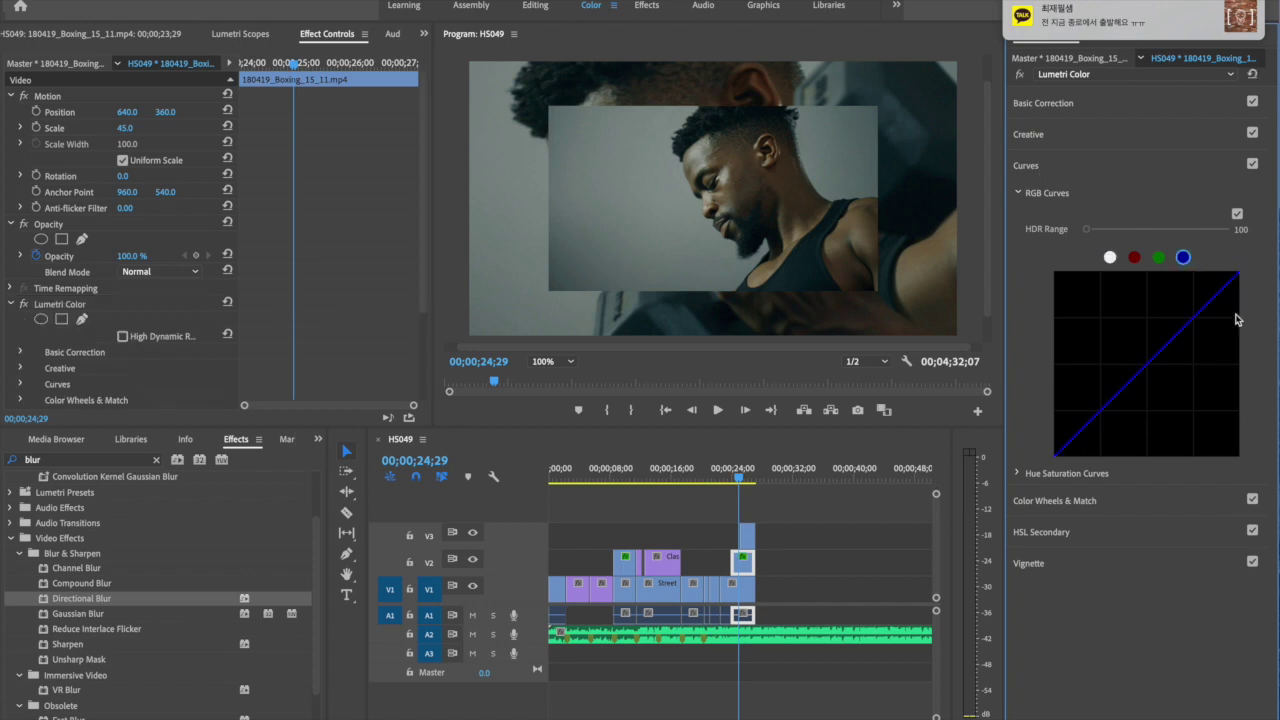
{"action": "left_click_drag", "start_coordinate": [1240, 282], "coordinate": [1215, 292]}
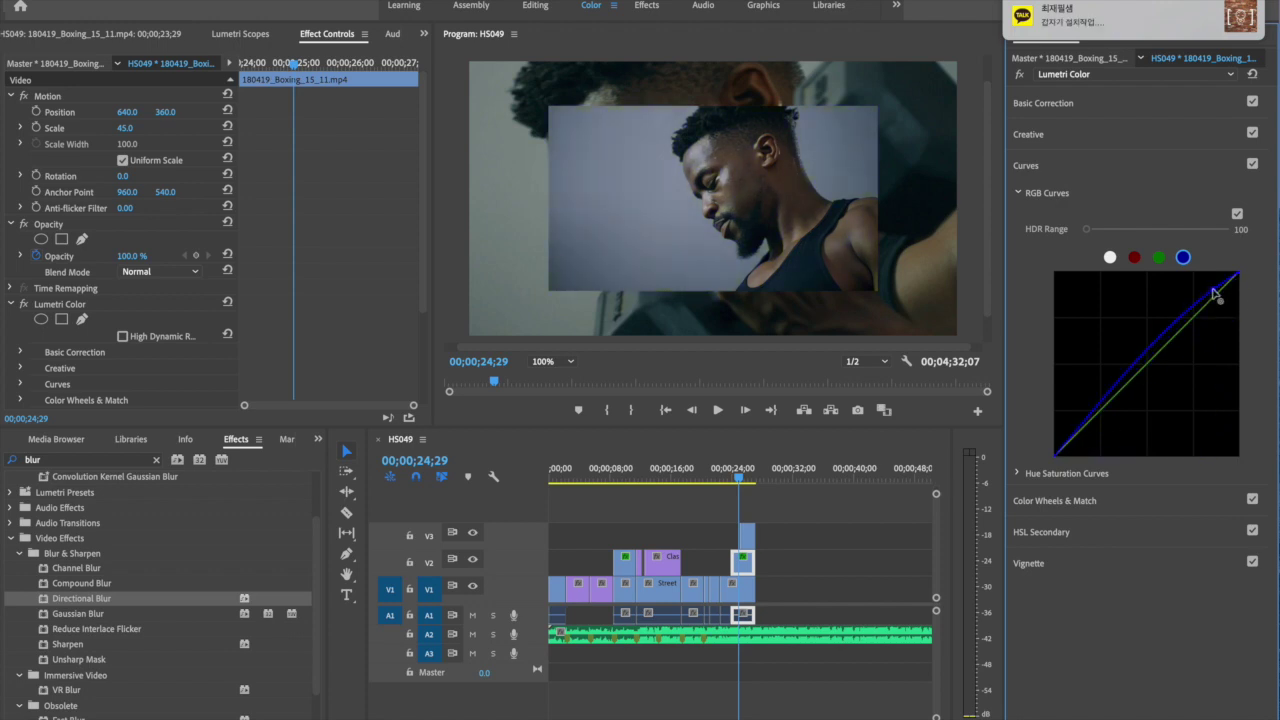
{"action": "double_click", "coordinate": [1233, 290]}
{"action": "left_click_drag", "start_coordinate": [1240, 281], "coordinate": [1163, 373]}
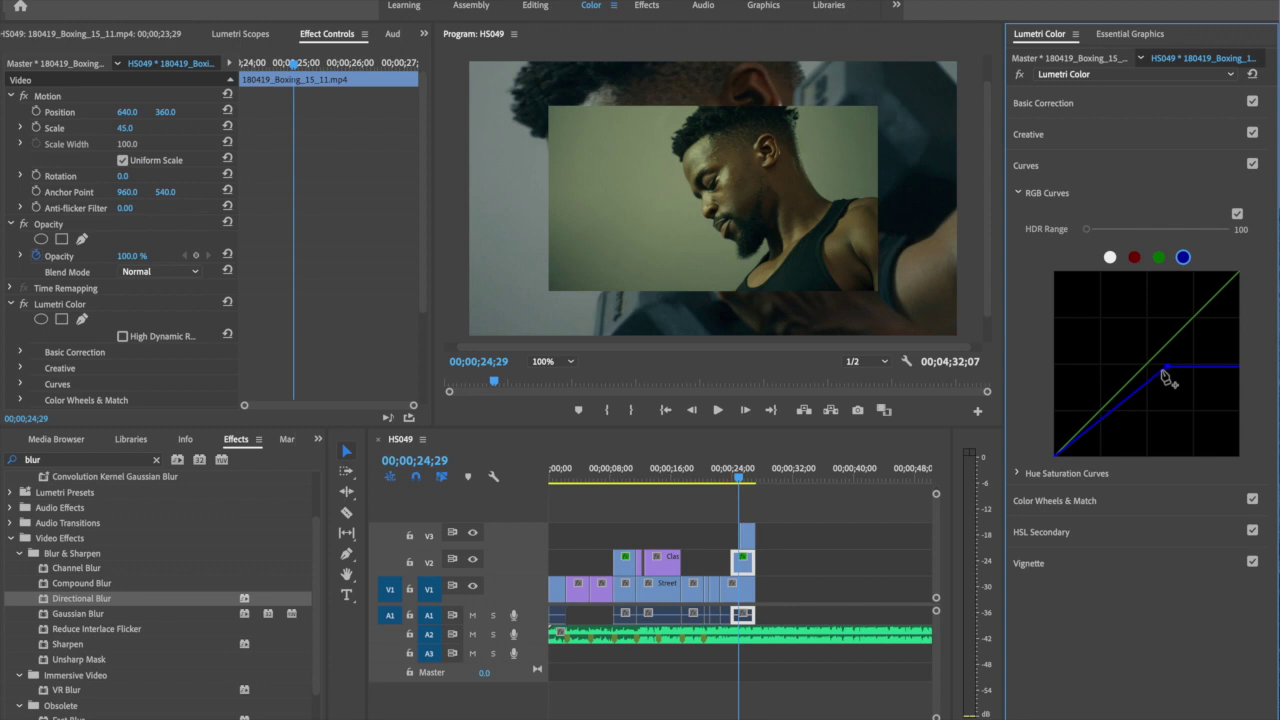
Pull the upper part of the blue RGB curve down to about mid-level for the boxing clip on V1
{"action": "left_click", "coordinate": [745, 591]}
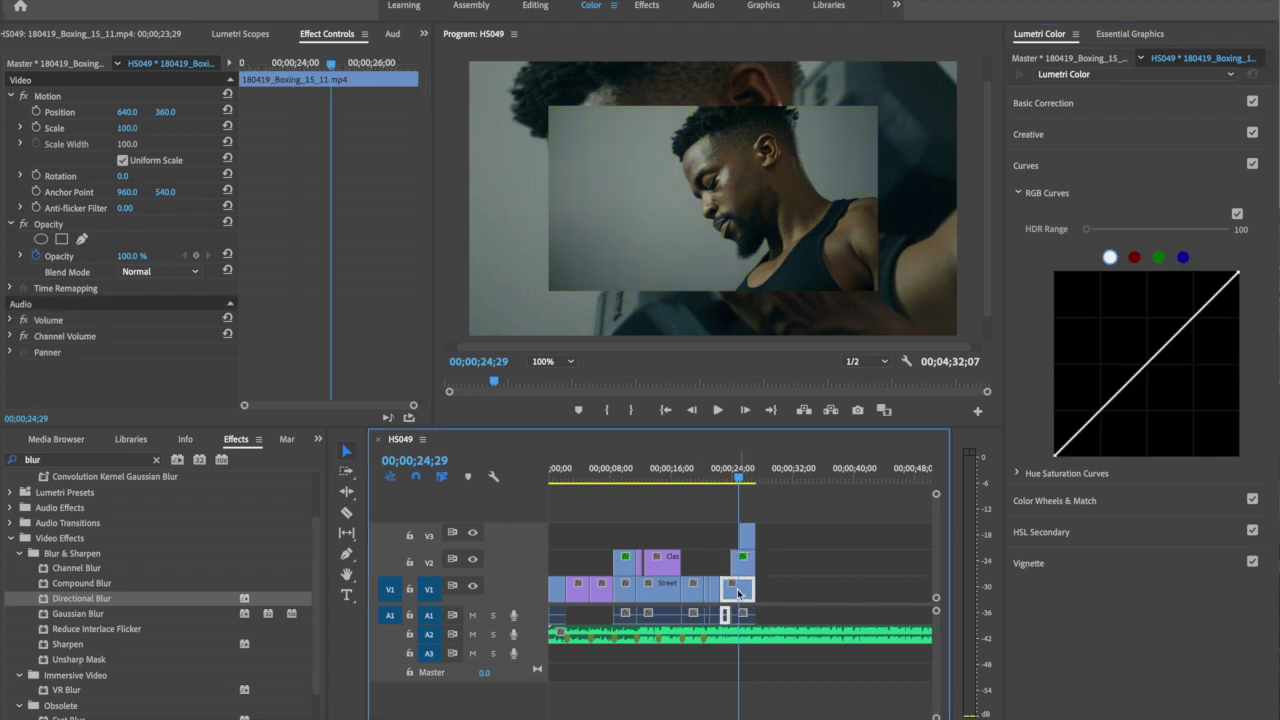
{"action": "left_click_drag", "start_coordinate": [1240, 278], "coordinate": [1212, 362]}
{"action": "left_click", "coordinate": [1183, 257]}
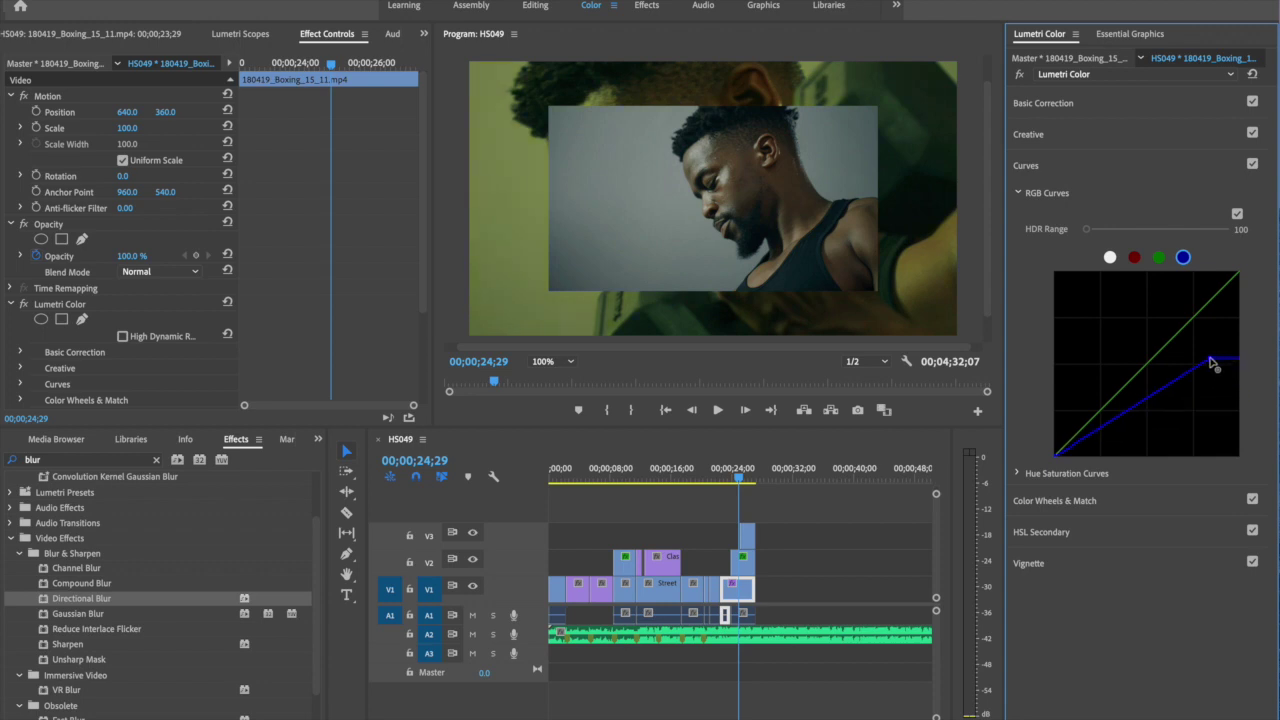
Pull the upper part of the green RGB curve down to about mid-level for the V2 boxing copy
{"action": "left_click", "coordinate": [750, 568]}
{"action": "left_click", "coordinate": [745, 560]}
{"action": "left_click", "coordinate": [1159, 258]}
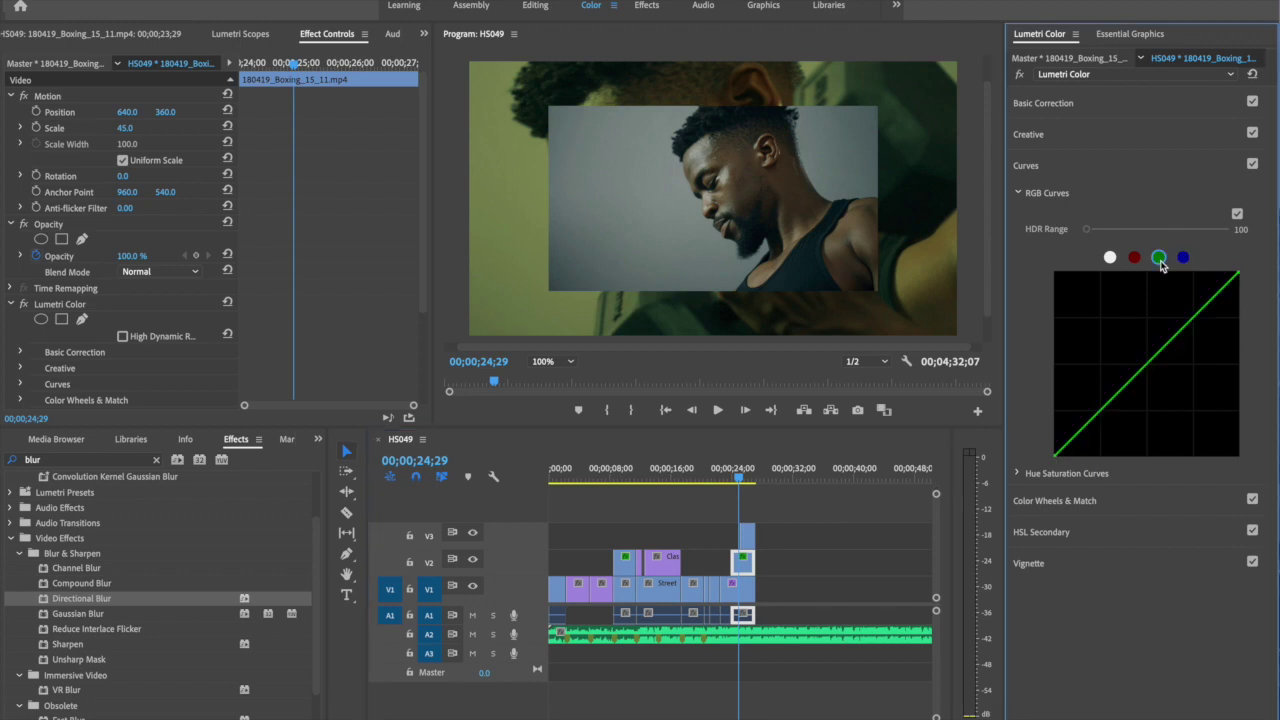
{"action": "left_click_drag", "start_coordinate": [1239, 276], "coordinate": [1193, 372]}
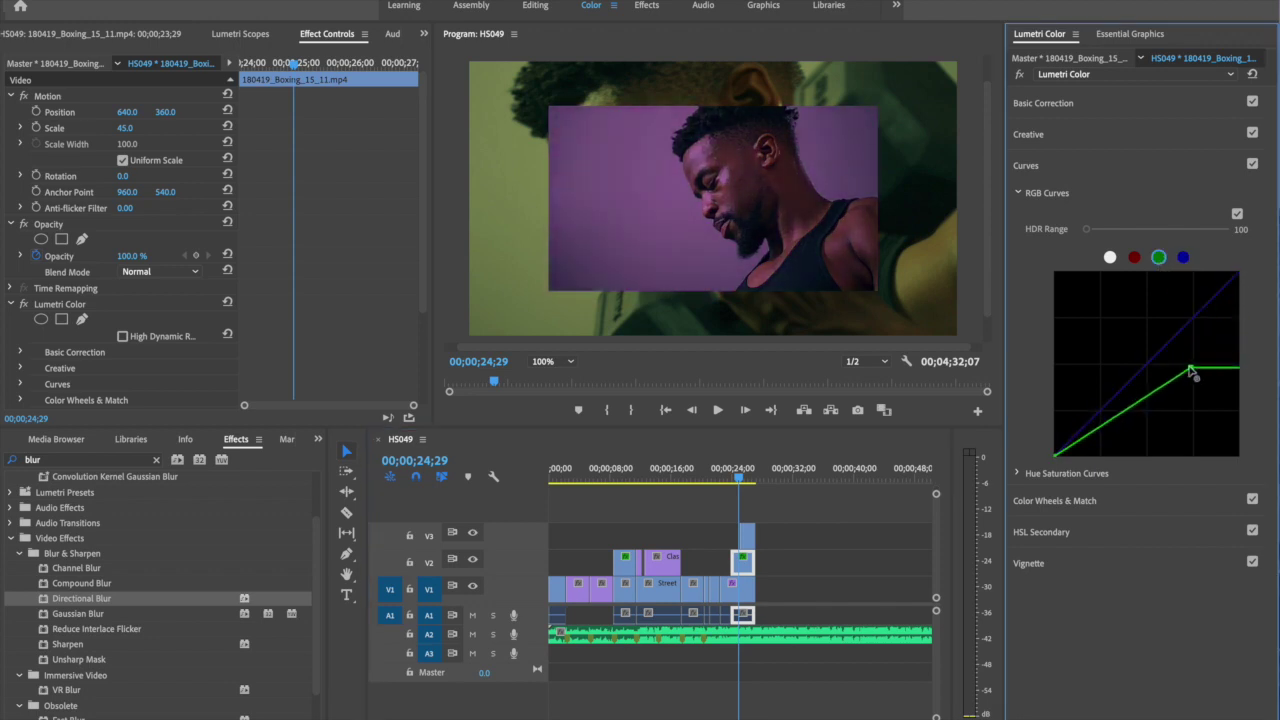
Pull the upper part of the red RGB curve down to about mid-level for the V3 boxing copy and scrub through the tinted layers
{"action": "left_click", "coordinate": [748, 537]}
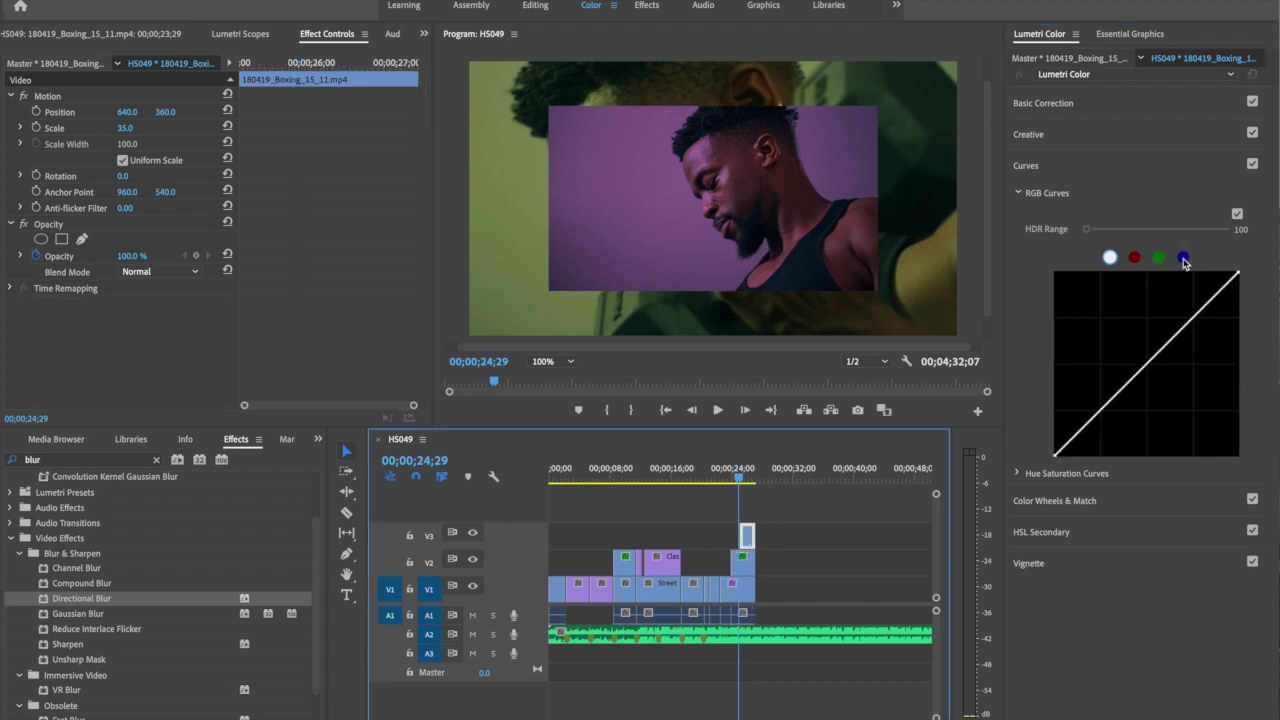
{"action": "left_click", "coordinate": [1134, 258]}
{"action": "left_click_drag", "start_coordinate": [1240, 276], "coordinate": [1178, 377]}
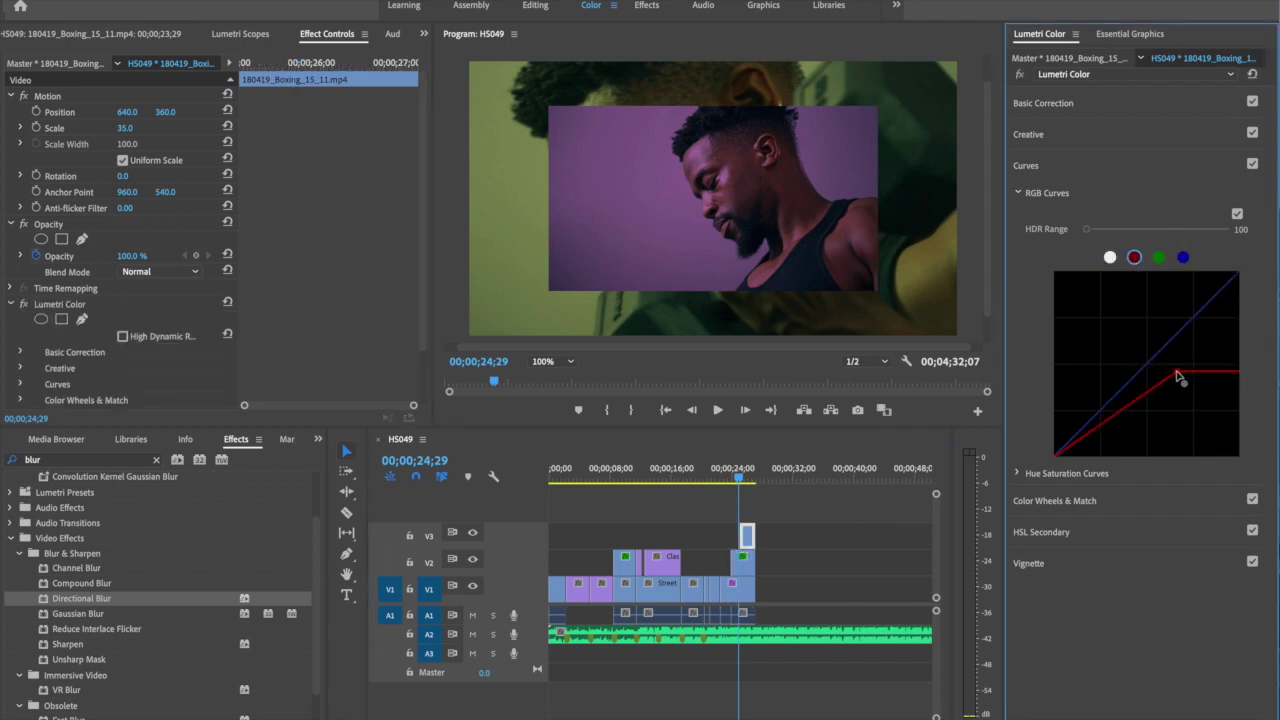
{"action": "mouse_move", "coordinate": [741, 478]}
{"action": "left_mouse_down"}
{"action": "mouse_move", "coordinate": [728, 477]}
{"action": "mouse_move", "coordinate": [756, 477]}
{"action": "mouse_move", "coordinate": [726, 474]}
{"action": "mouse_move", "coordinate": [754, 477]}
{"action": "left_mouse_up"}
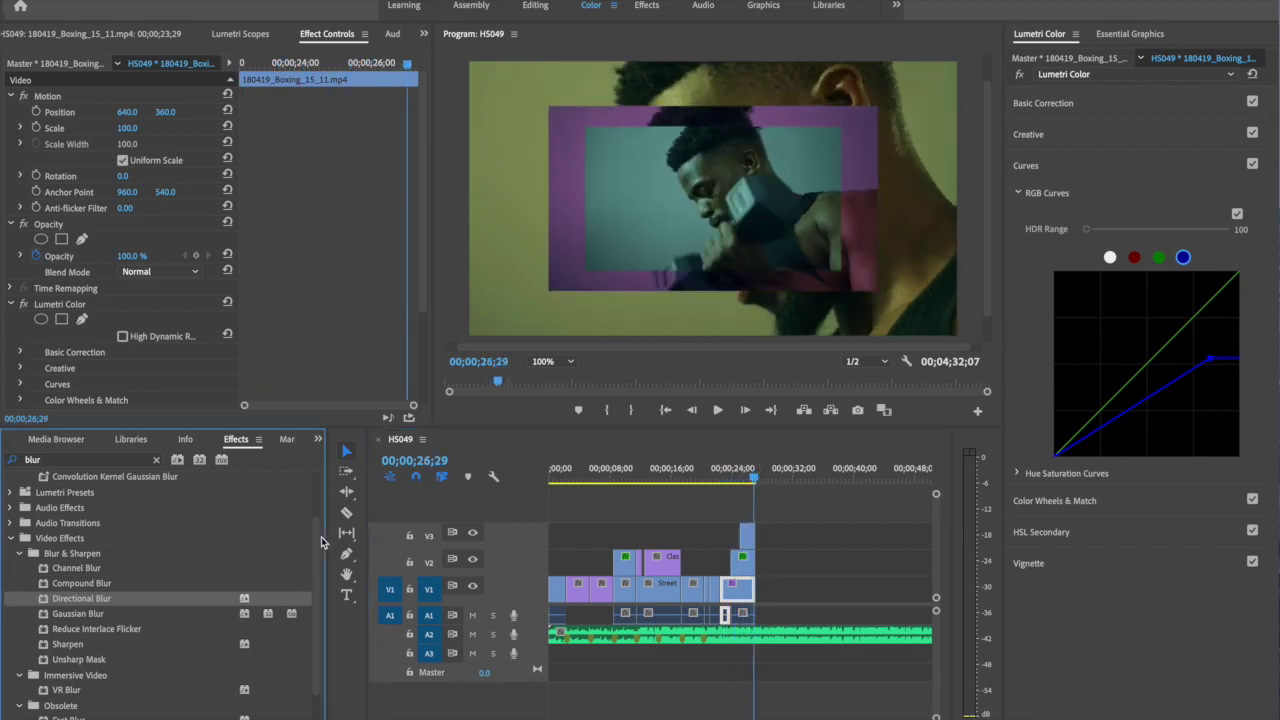
Create a 1280 x 720 adjustment layer at 29.97 fps Drop-Frame with square pixels in the project
{"action": "left_click", "coordinate": [318, 440]}
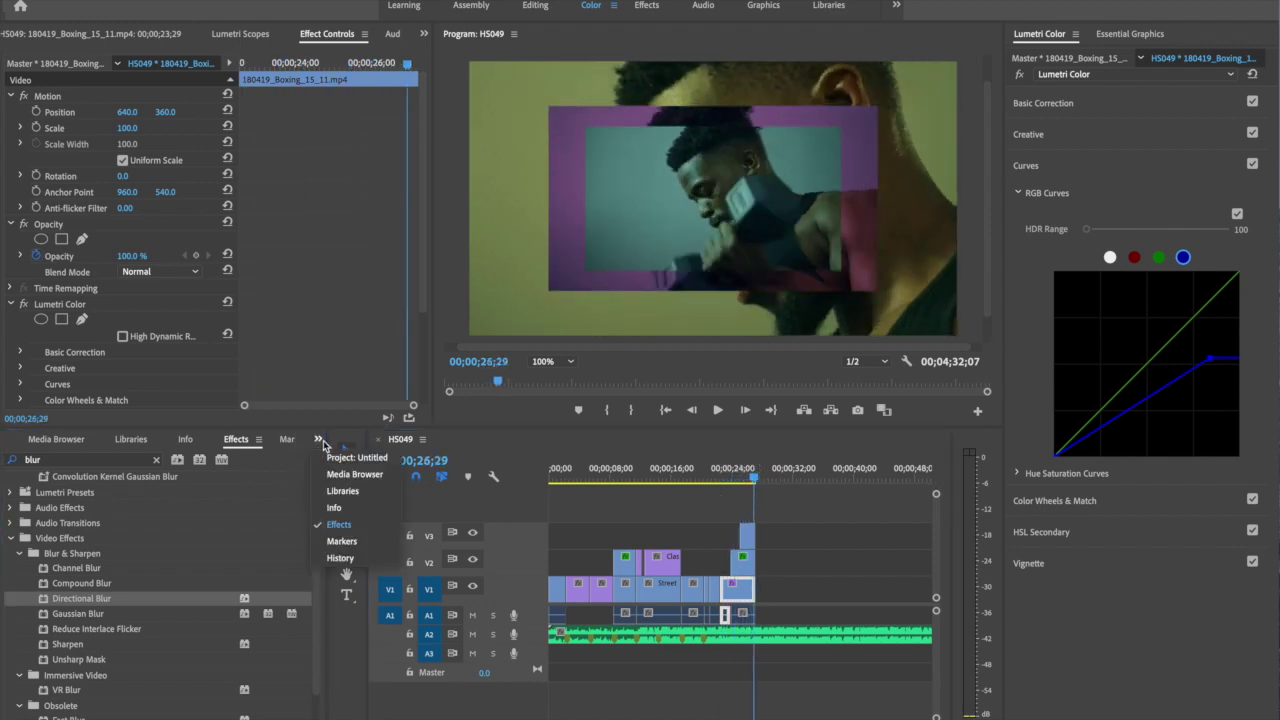
{"action": "left_click", "coordinate": [355, 457]}
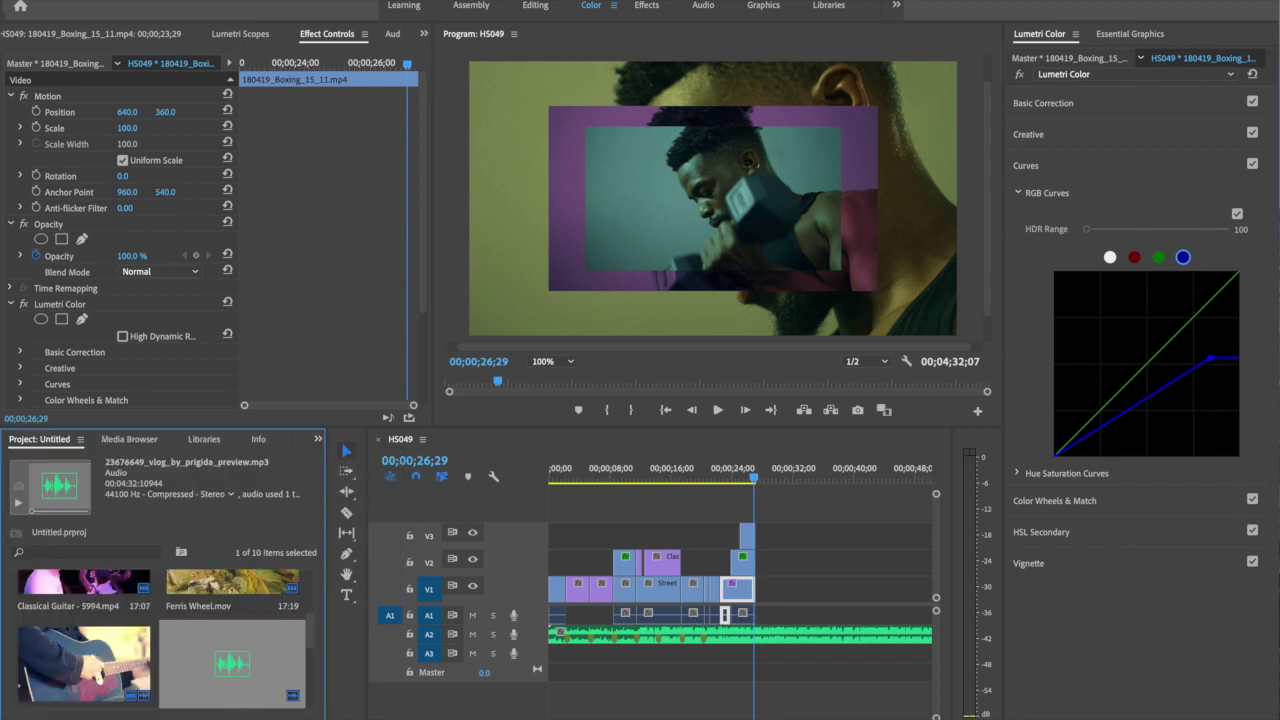
{"action": "left_click", "coordinate": [281, 718]}
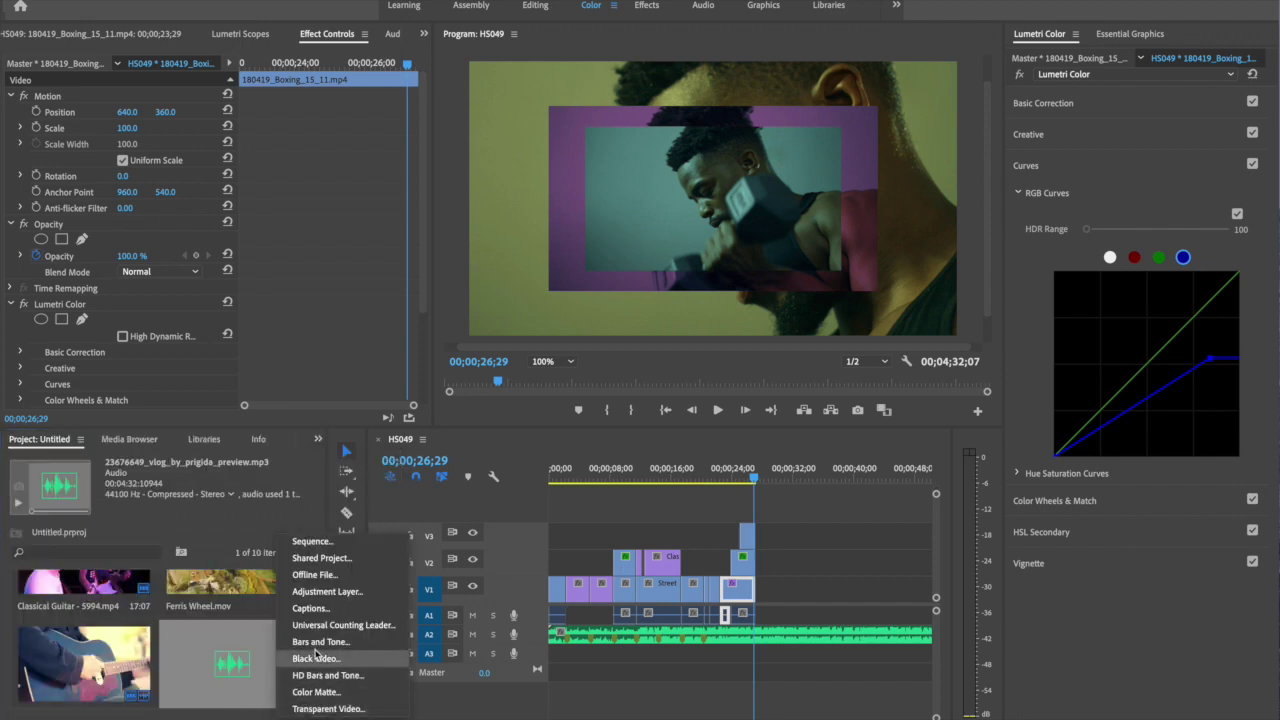
{"action": "left_click", "coordinate": [318, 592]}
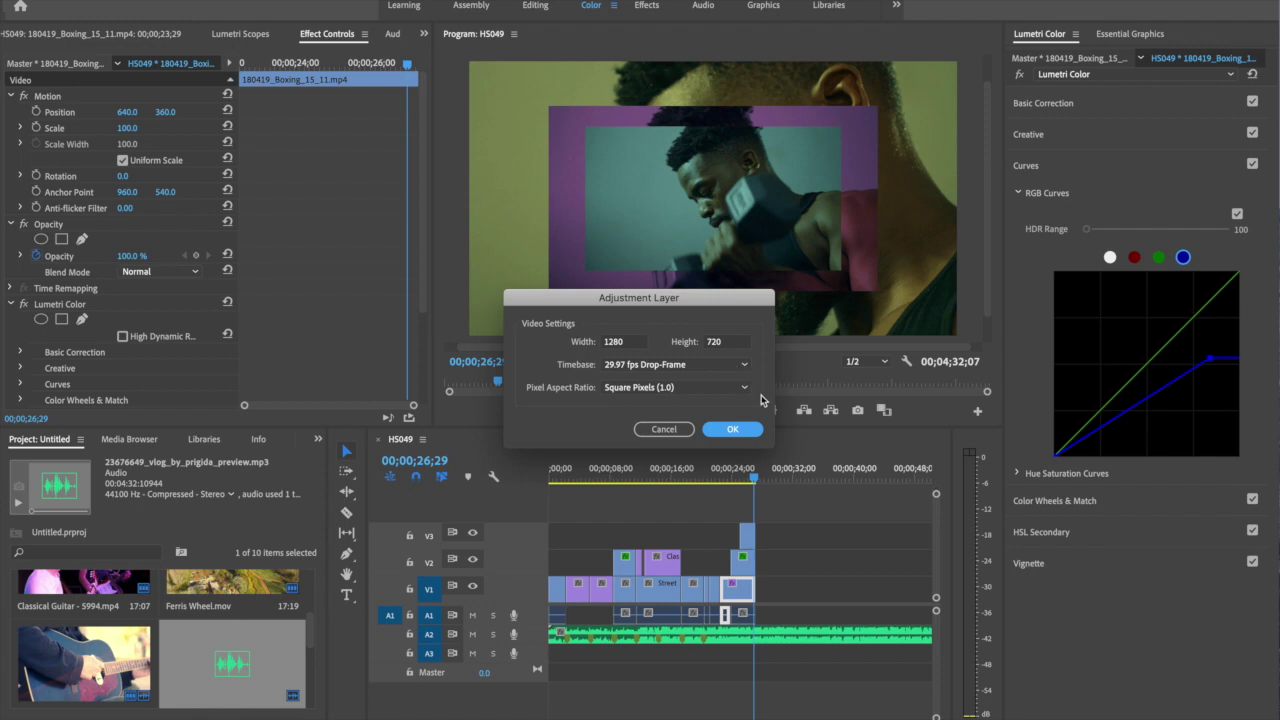
{"action": "left_click", "coordinate": [735, 428]}
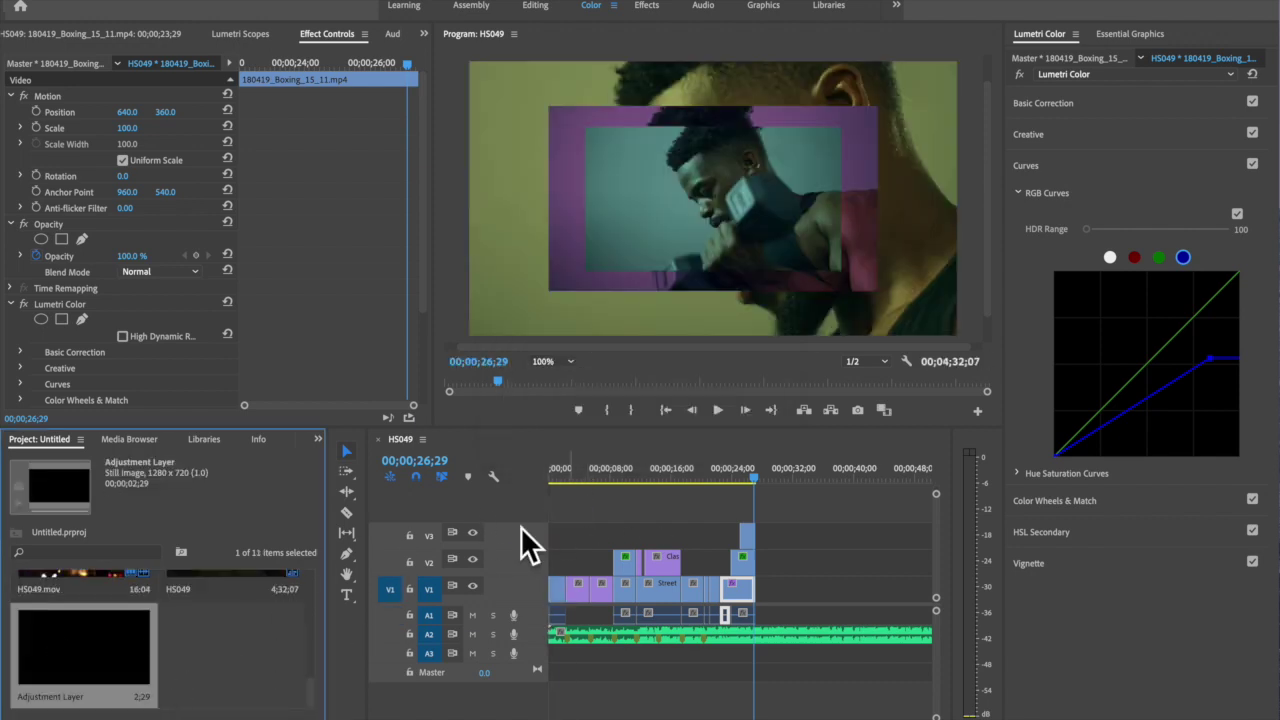
Add 5 video tracks after Video 3 and place the adjustment layer on V4 so it spans all the clips
{"action": "left_click", "coordinate": [238, 0]}
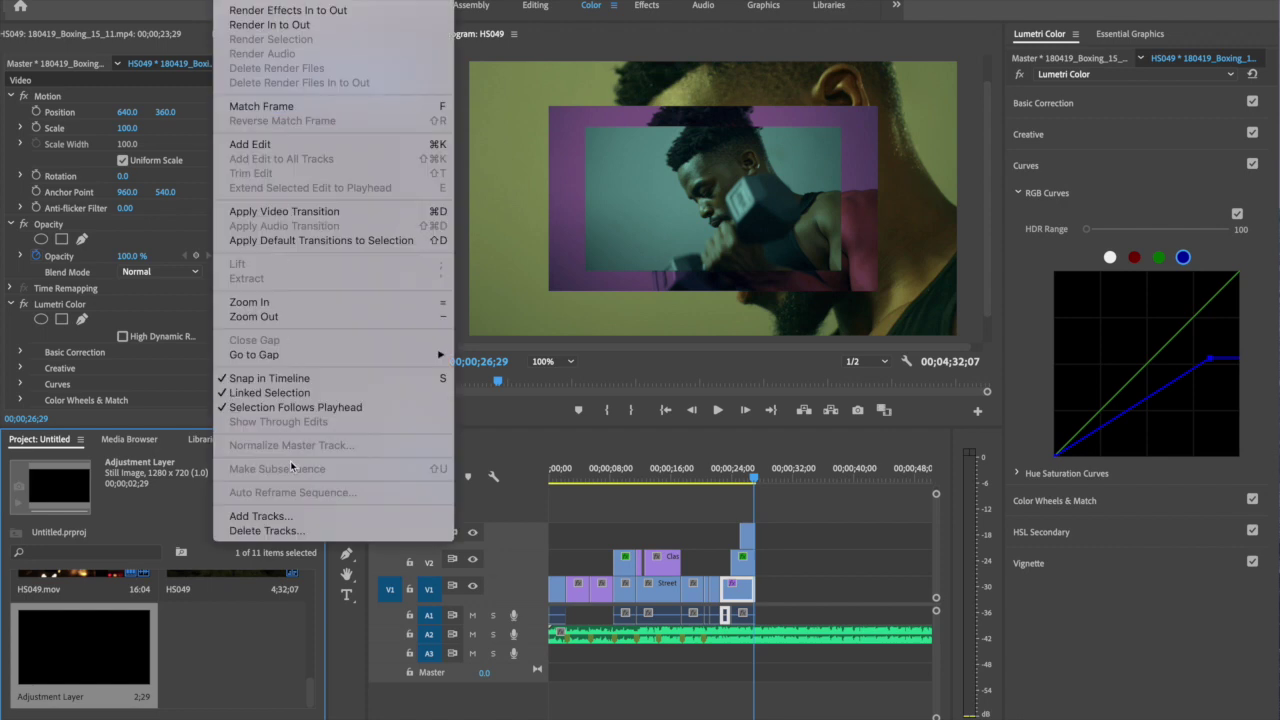
{"action": "left_click", "coordinate": [315, 517]}
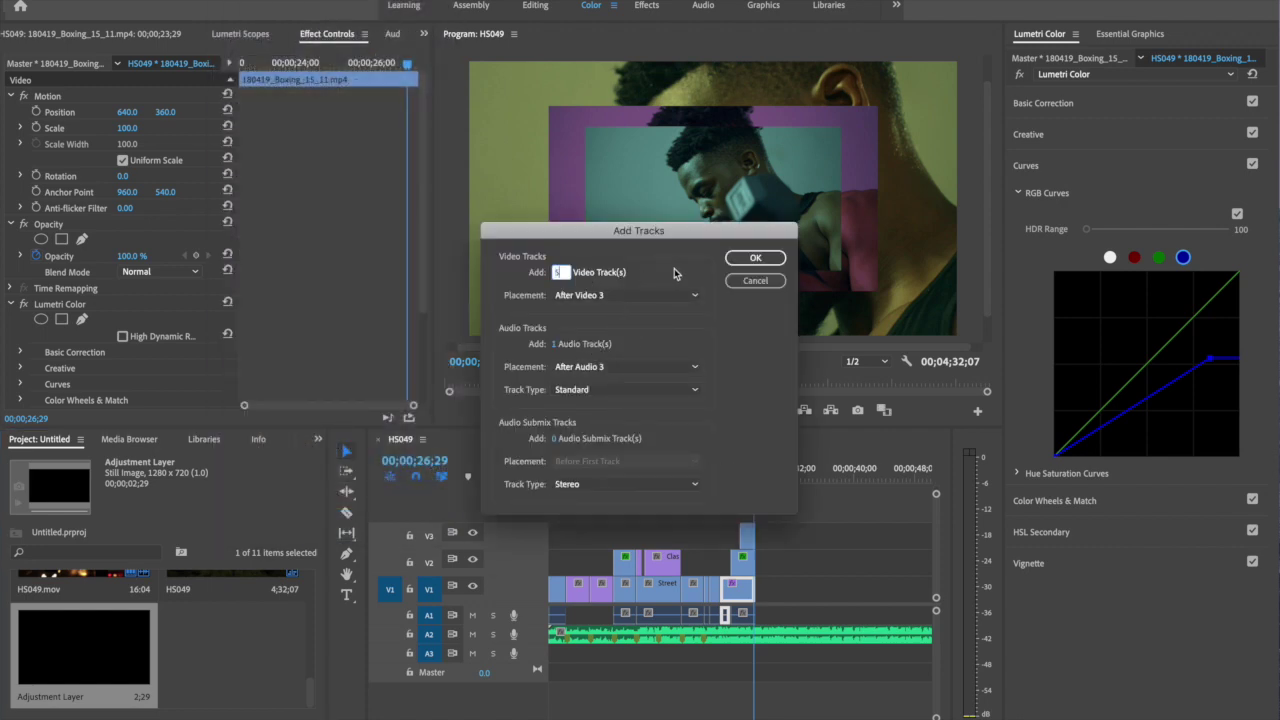
{"action": "left_click", "coordinate": [755, 258]}
{"action": "left_click_drag", "start_coordinate": [140, 622], "coordinate": [559, 481]}
{"action": "left_click", "coordinate": [591, 518]}
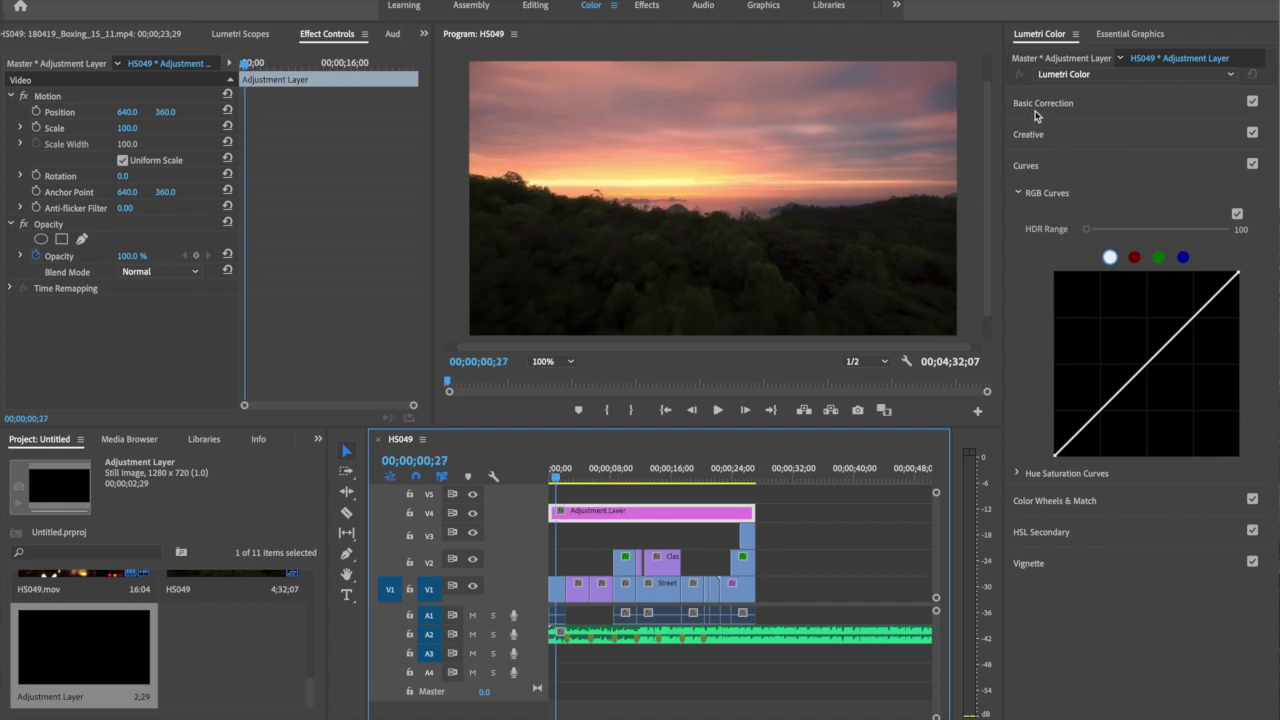
In Basic Correction for the adjustment layer, set Whites to 27.7, Blacks to -11.7 and Contrast to -13.8
{"action": "left_click", "coordinate": [1042, 103]}
{"action": "mouse_move", "coordinate": [1159, 313]}
{"action": "left_mouse_down"}
{"action": "mouse_move", "coordinate": [1172, 316]}
{"action": "mouse_move", "coordinate": [1144, 316]}
{"action": "mouse_move", "coordinate": [1203, 299]}
{"action": "mouse_move", "coordinate": [1177, 299]}
{"action": "left_mouse_up"}
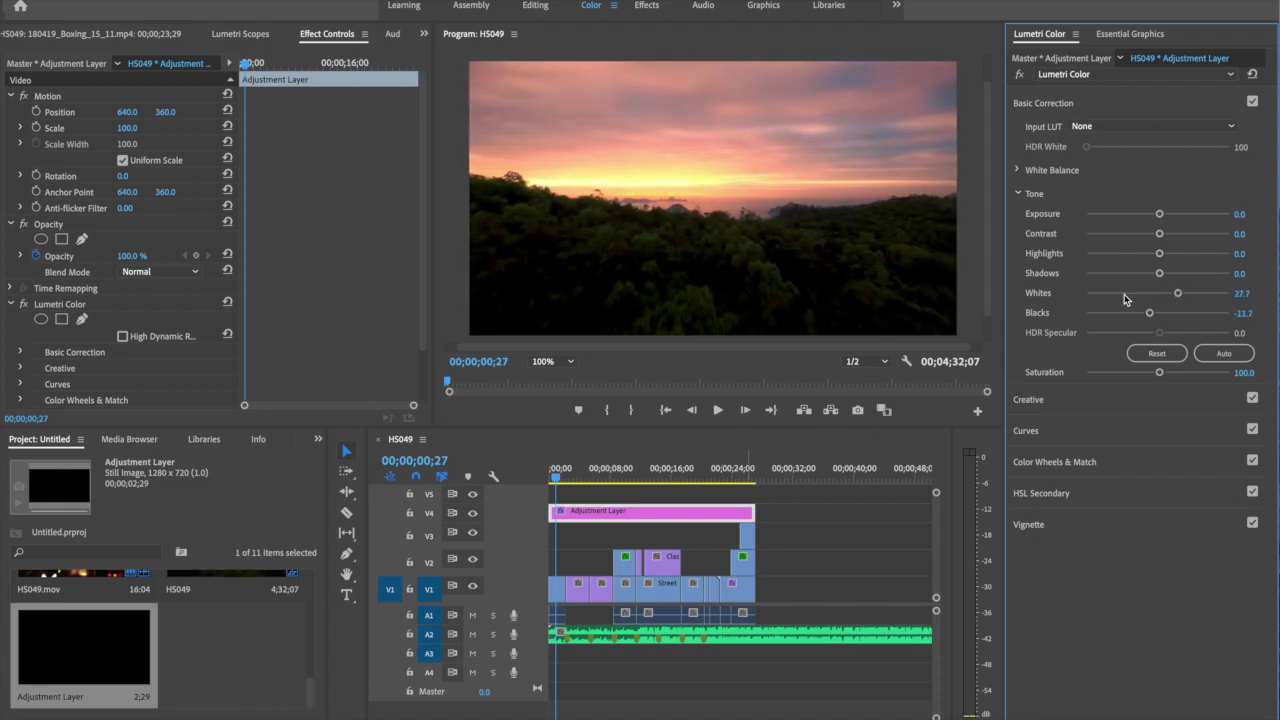
{"action": "mouse_move", "coordinate": [1160, 238]}
{"action": "left_mouse_down"}
{"action": "mouse_move", "coordinate": [1183, 240]}
{"action": "mouse_move", "coordinate": [1149, 241]}
{"action": "left_mouse_up"}
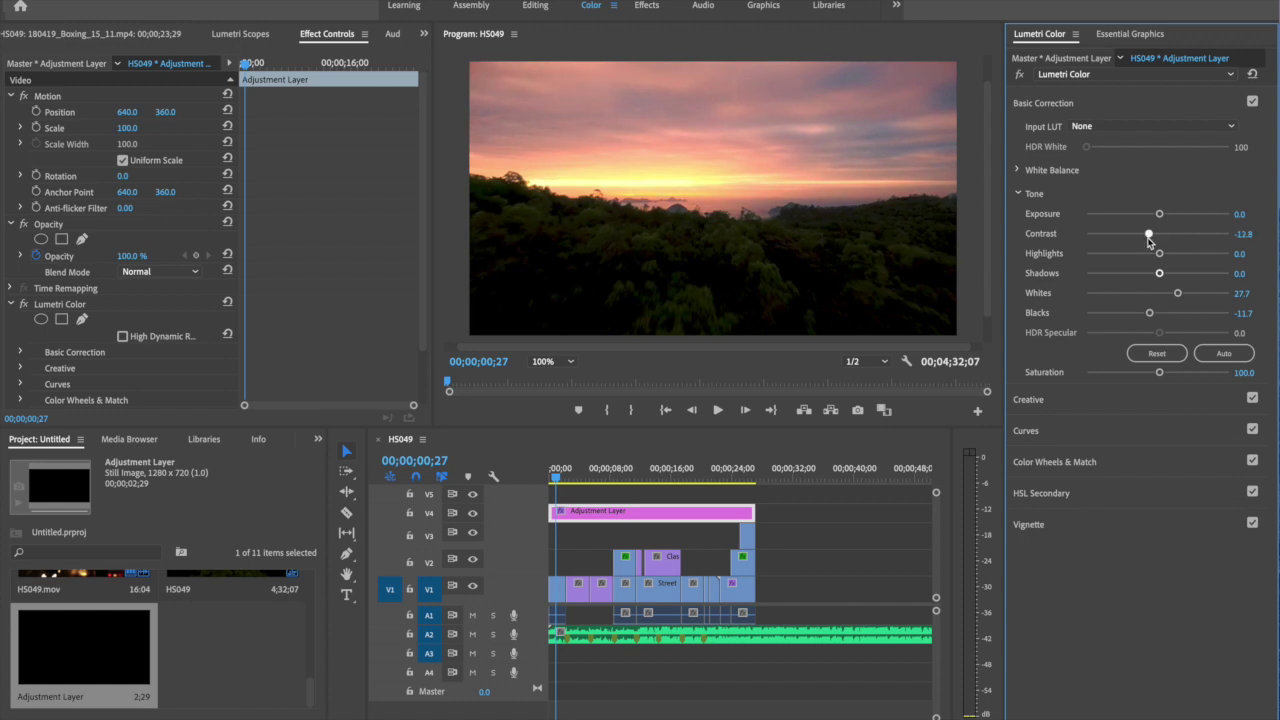
{"action": "left_click", "coordinate": [1026, 104]}
Apply the SL GOLD TOBACCO creative look to the adjustment layer
{"action": "left_click", "coordinate": [1030, 136]}
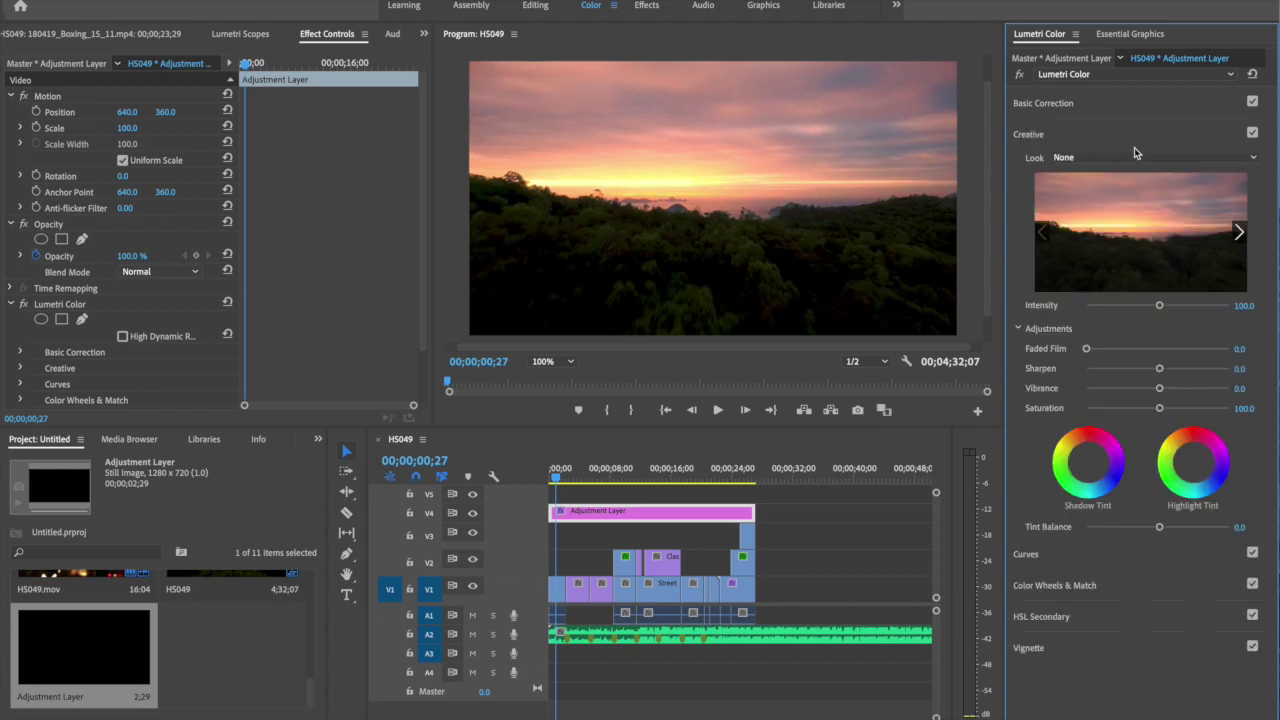
{"action": "left_click", "coordinate": [1253, 158]}
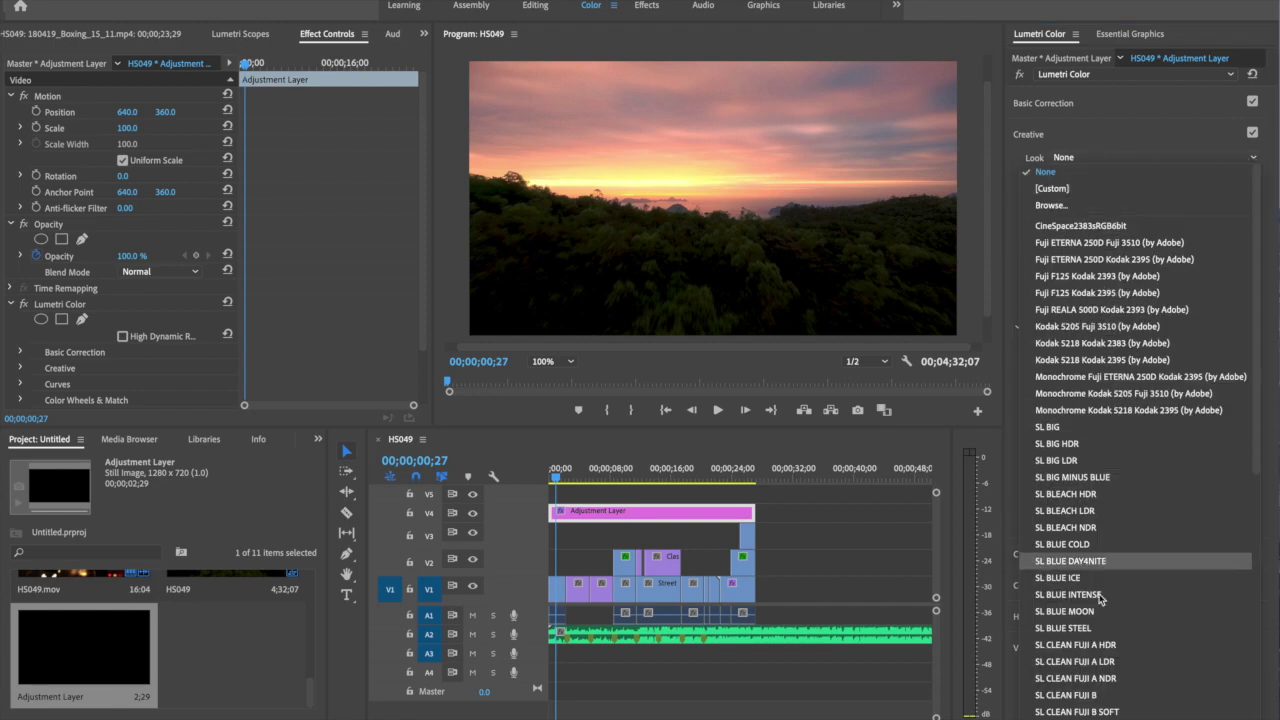
{"action": "scroll", "coordinate": [1100, 683], "scroll_direction": "down", "scroll_amount": 5}
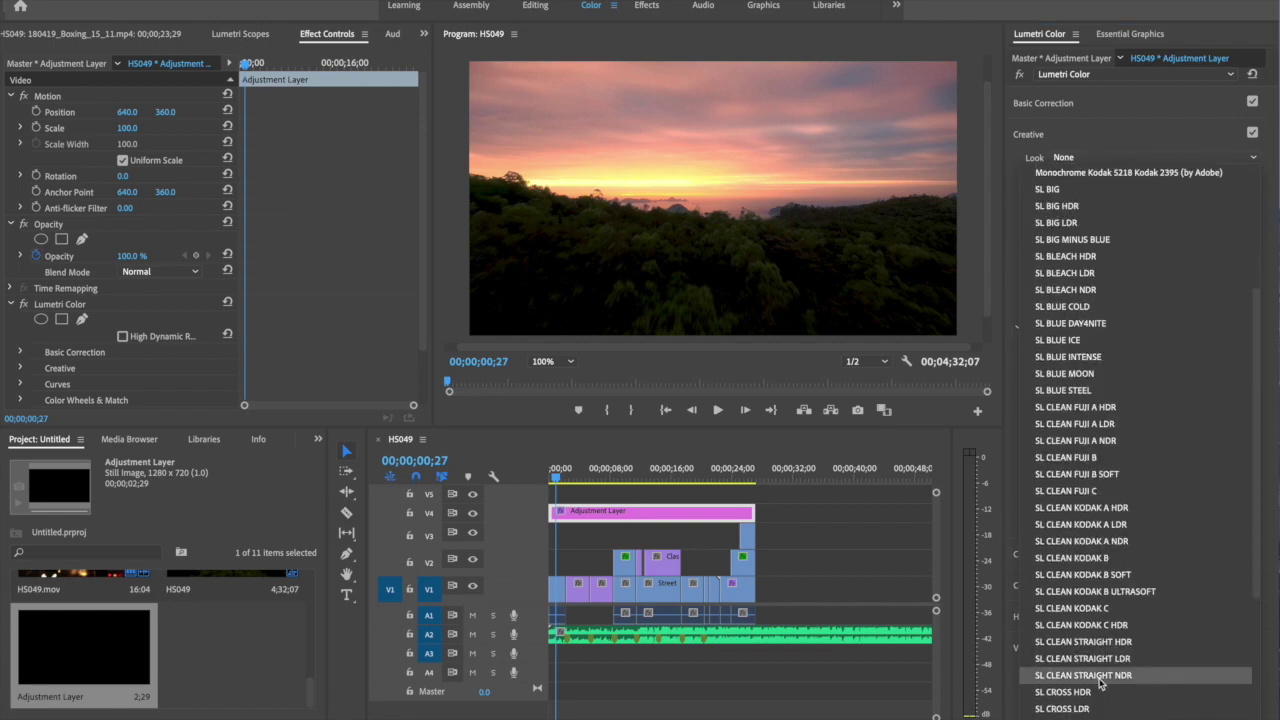
{"action": "scroll", "coordinate": [1100, 683], "scroll_direction": "down", "scroll_amount": 3}
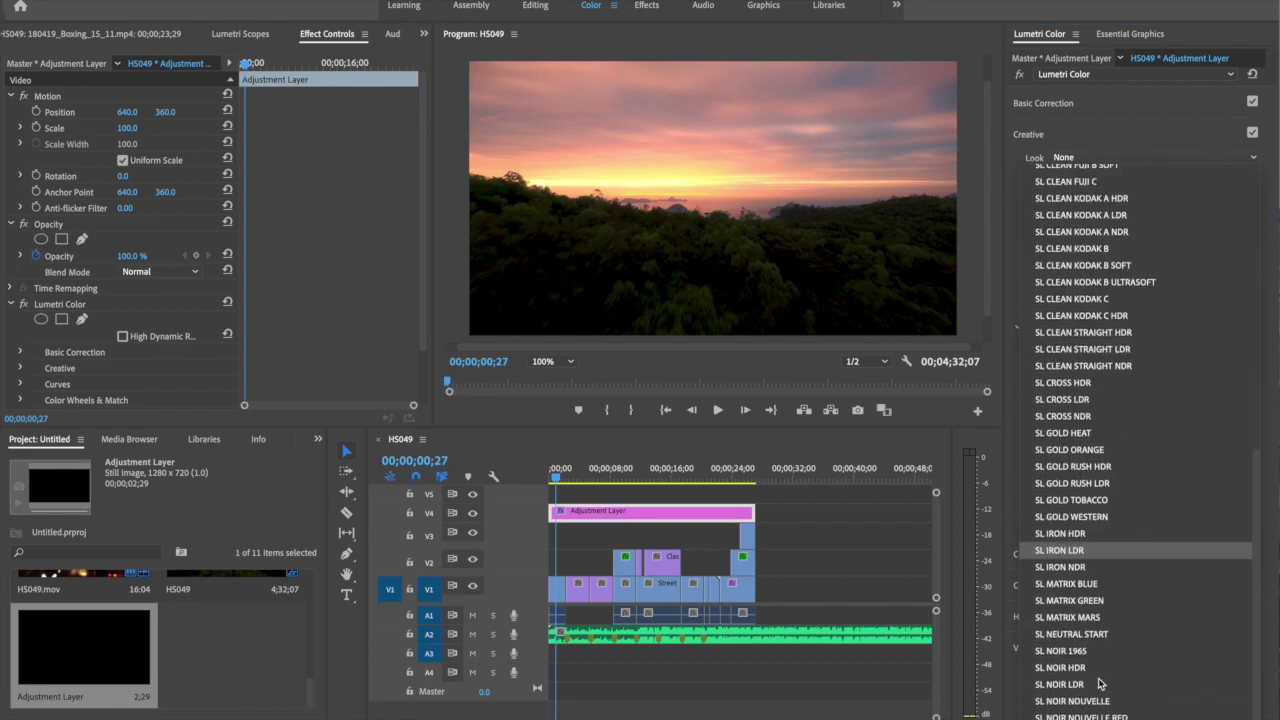
{"action": "left_click", "coordinate": [1112, 501]}
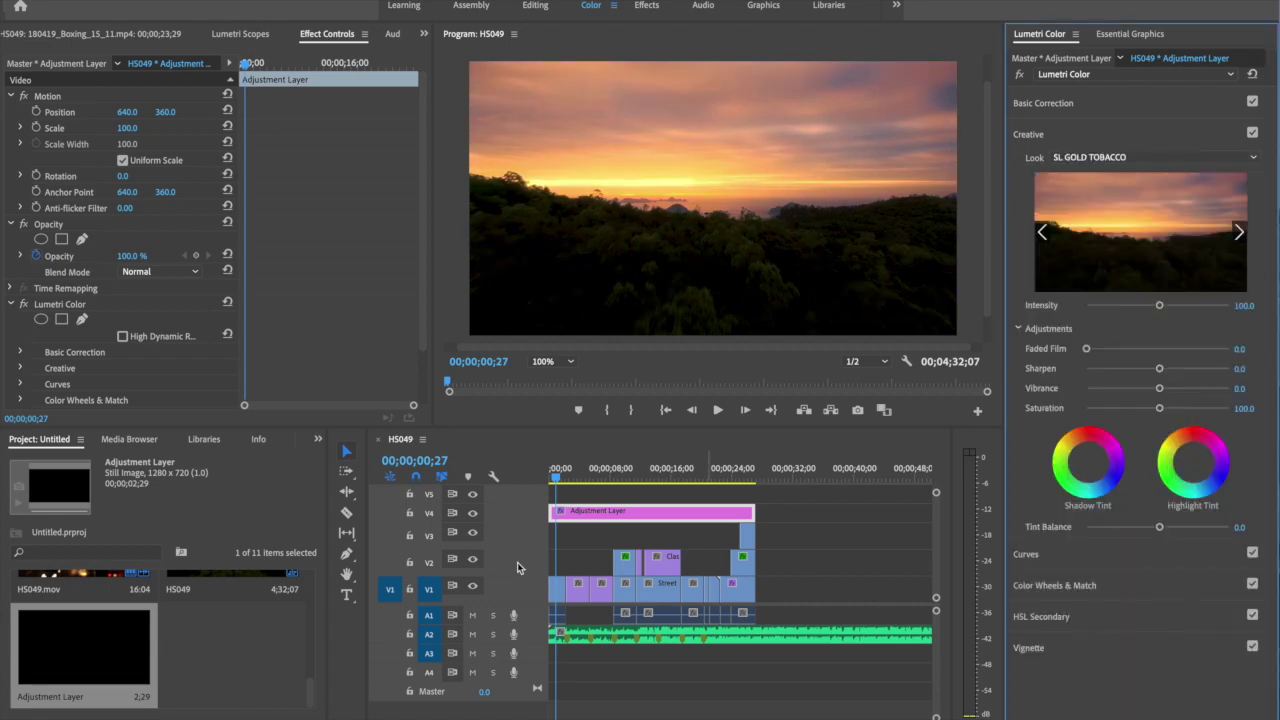
Set the adjustment layer's creative Vibrance to -21.3 and Saturation to 126.6, raise the look's Intensity above 100, and scrub through the sequence
{"action": "left_click_drag", "start_coordinate": [560, 480], "coordinate": [553, 511]}
{"action": "mouse_move", "coordinate": [1155, 409]}
{"action": "left_mouse_down"}
{"action": "mouse_move", "coordinate": [1144, 409]}
{"action": "mouse_move", "coordinate": [1186, 409]}
{"action": "mouse_move", "coordinate": [1136, 394]}
{"action": "left_mouse_up"}
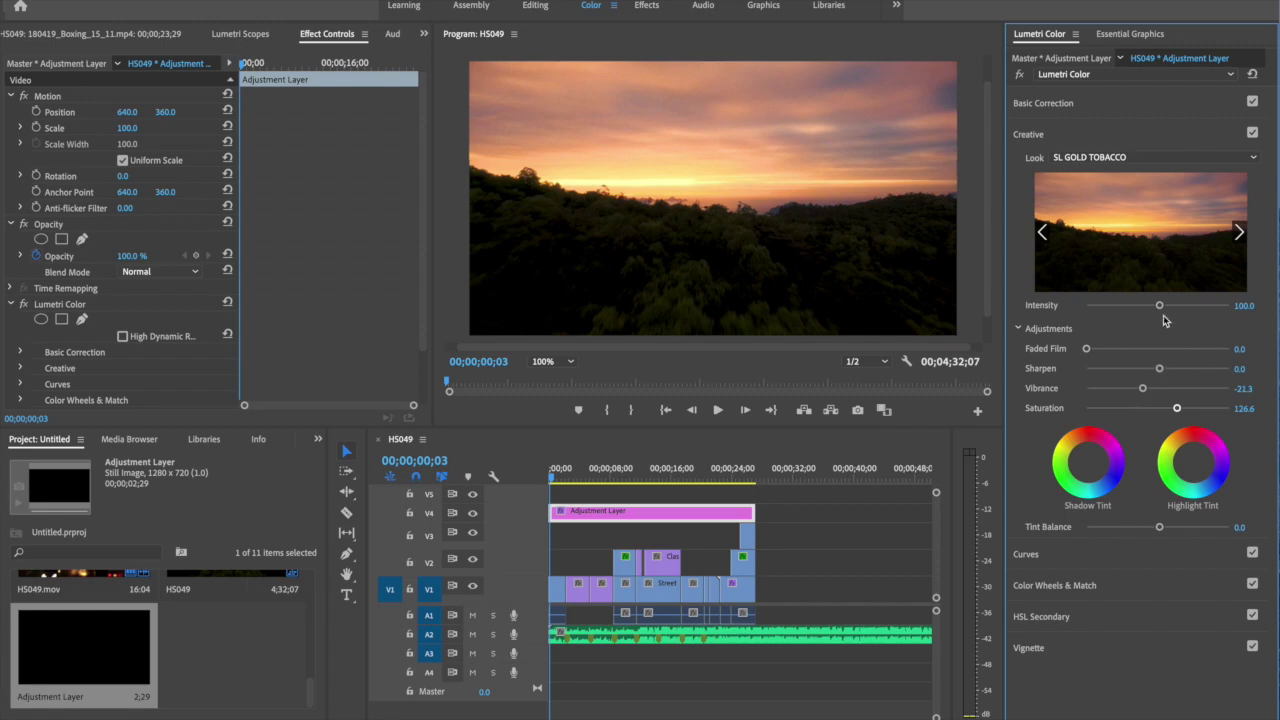
{"action": "left_click_drag", "start_coordinate": [1166, 305], "coordinate": [1196, 308]}
{"action": "left_click_drag", "start_coordinate": [553, 484], "coordinate": [751, 484]}
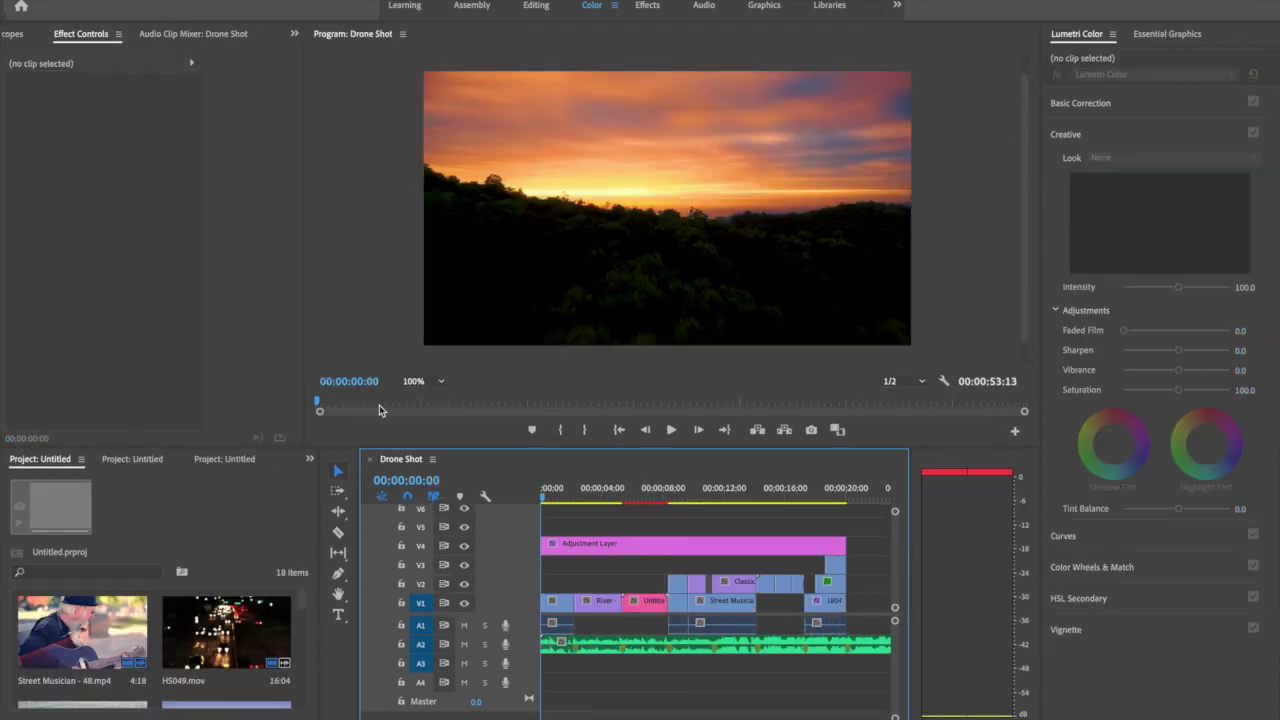
Scrub the Drone Shot sequence to 00:00:04:27 and open the linked comp clip on V1 in the Source monitor
{"action": "left_click_drag", "start_coordinate": [544, 504], "coordinate": [615, 500]}
{"action": "left_click", "coordinate": [643, 590]}
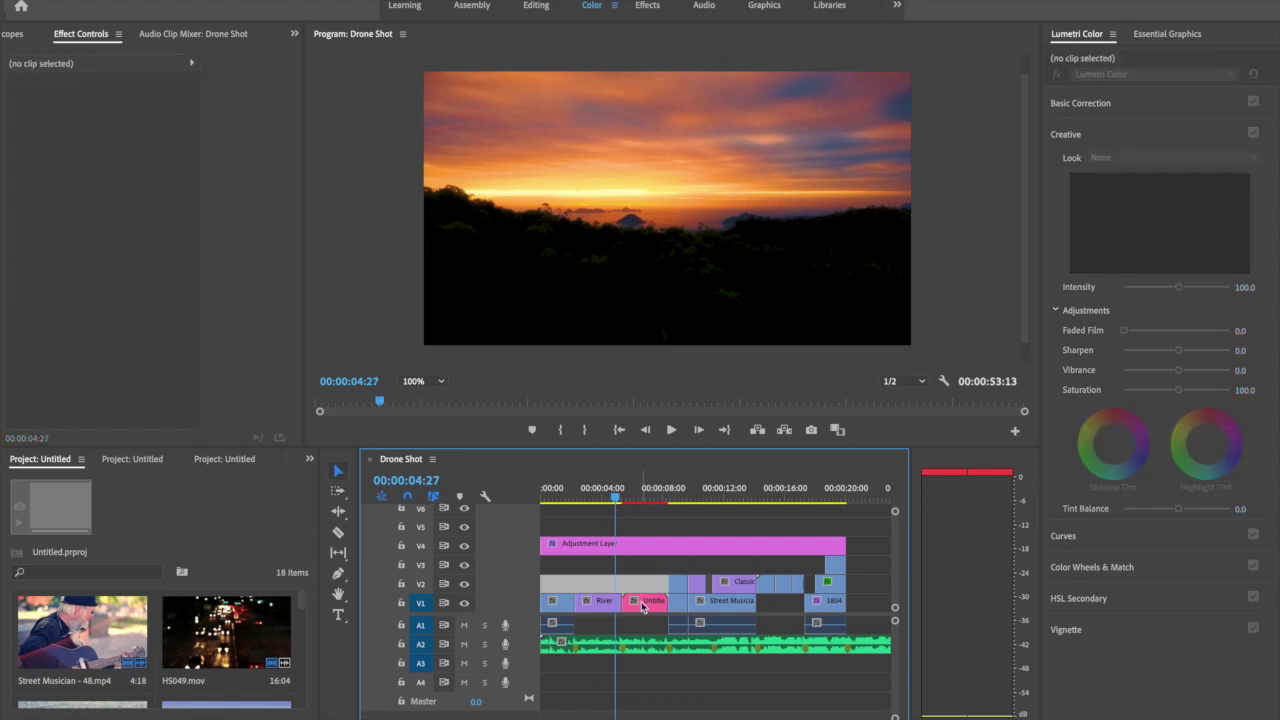
{"action": "double_click", "coordinate": [643, 602]}
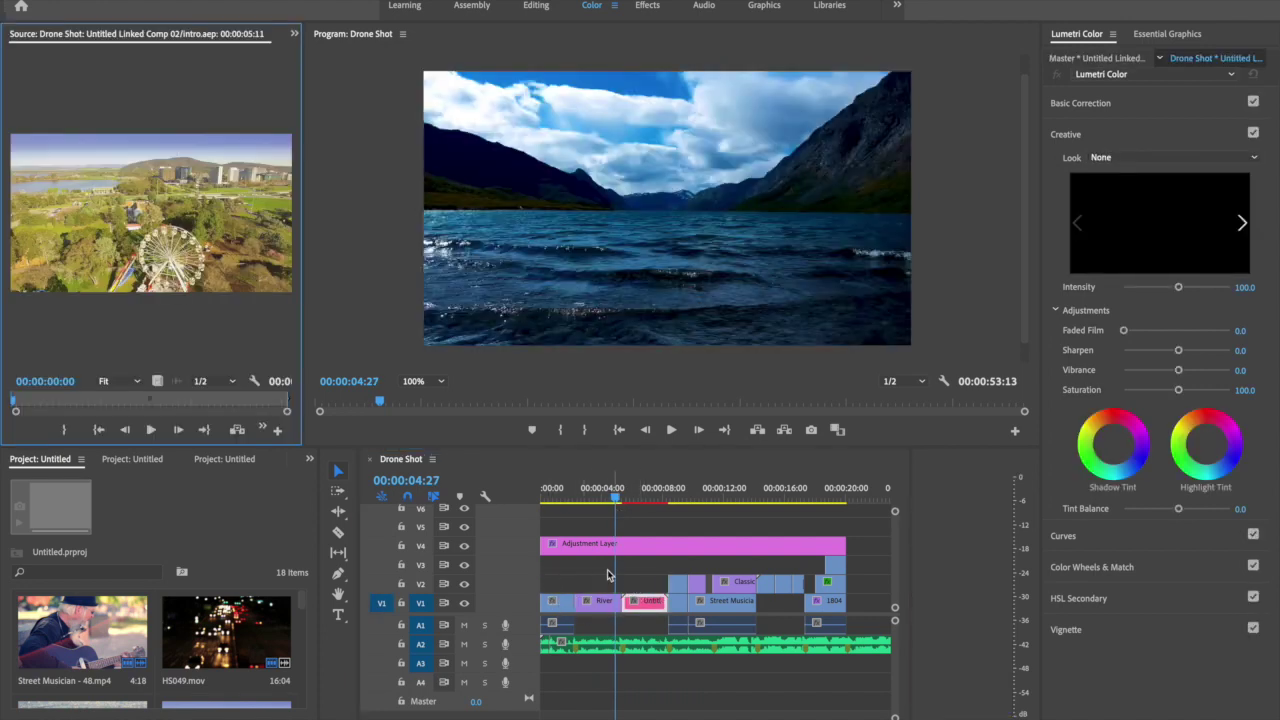
Open the first drone shot clip on V1 in the Source monitor and export its frame at 00:00:08:16 as a JPEG to the desktop
{"action": "left_click_drag", "start_coordinate": [615, 502], "coordinate": [540, 500]}
{"action": "left_click", "coordinate": [563, 602]}
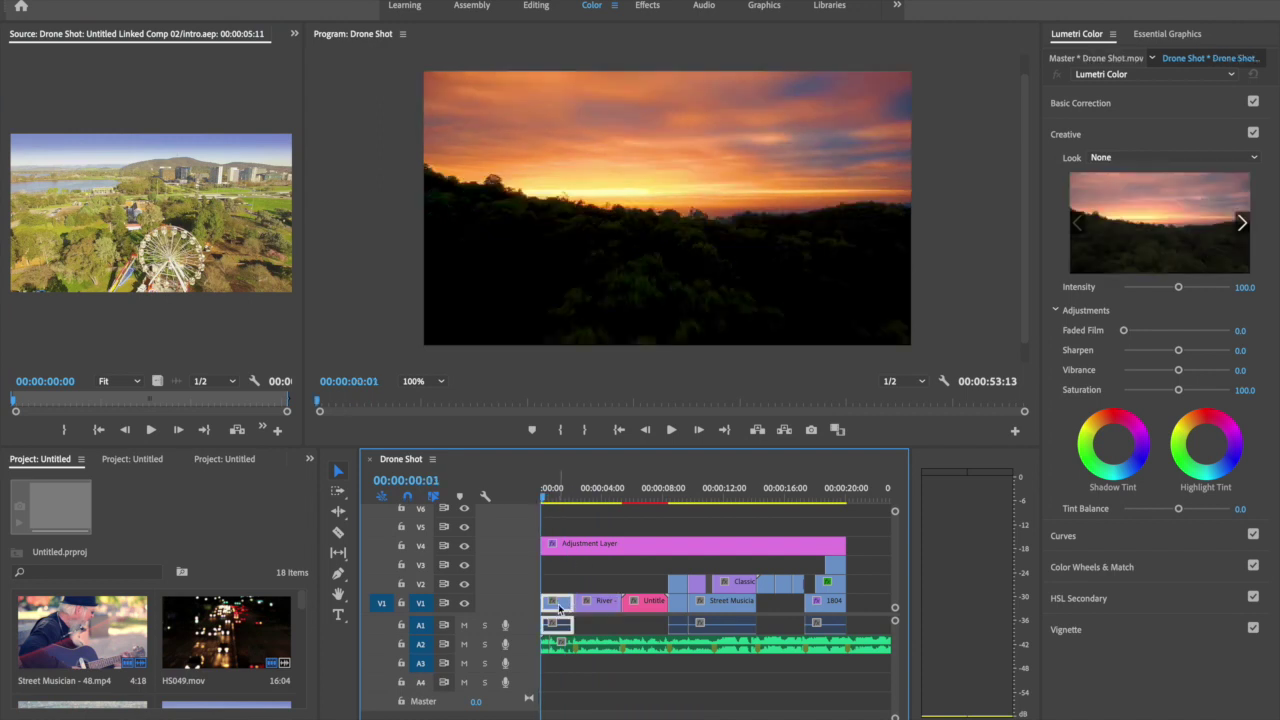
{"action": "double_click", "coordinate": [560, 602]}
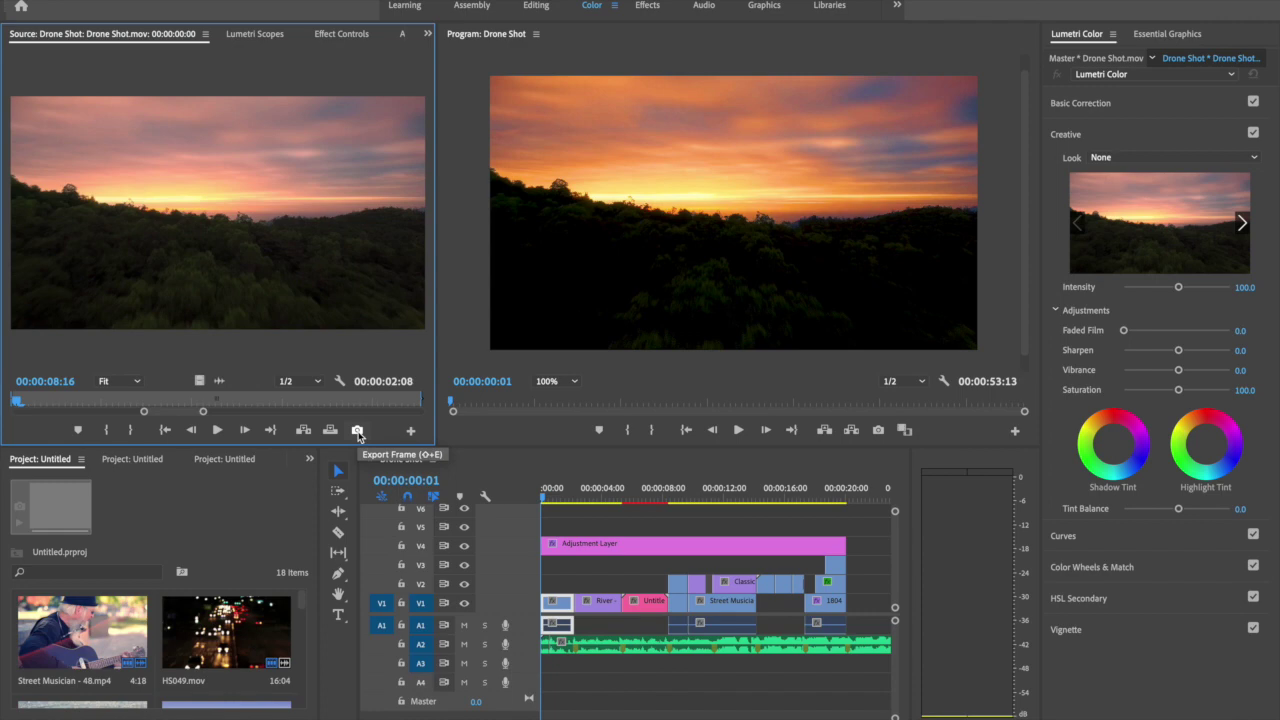
{"action": "left_click", "coordinate": [358, 431]}
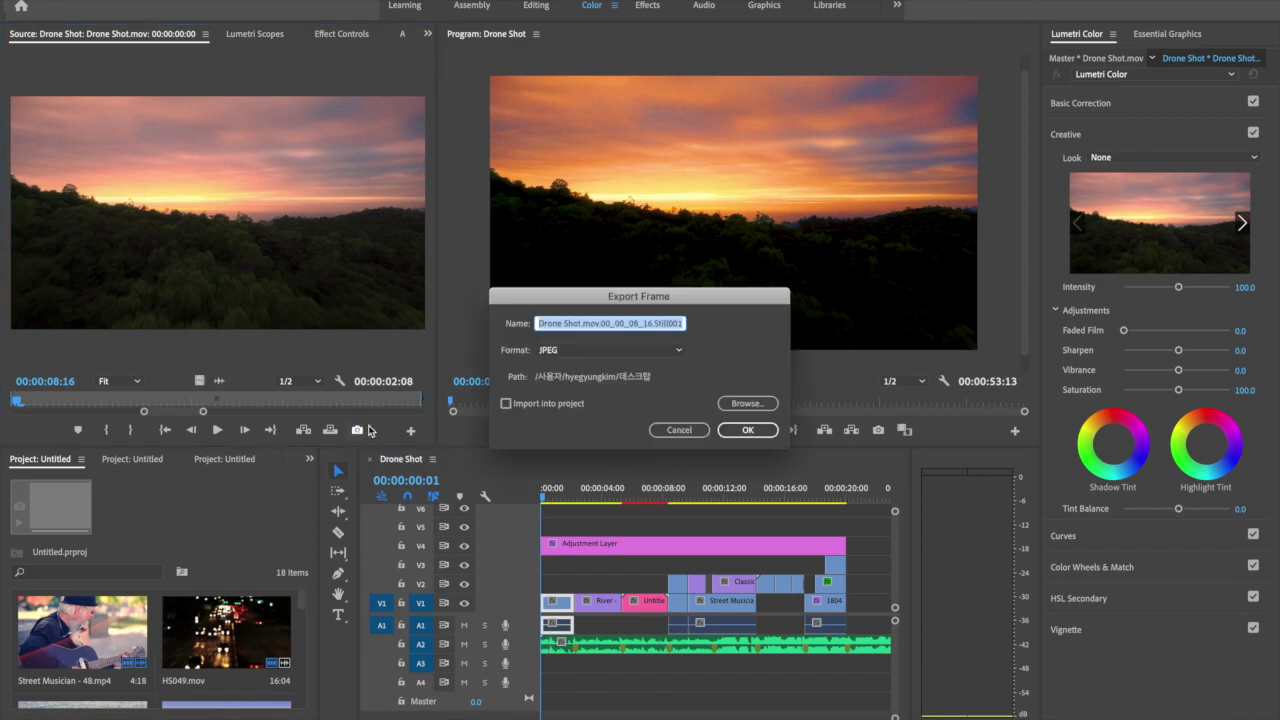
{"action": "left_click", "coordinate": [747, 430]}
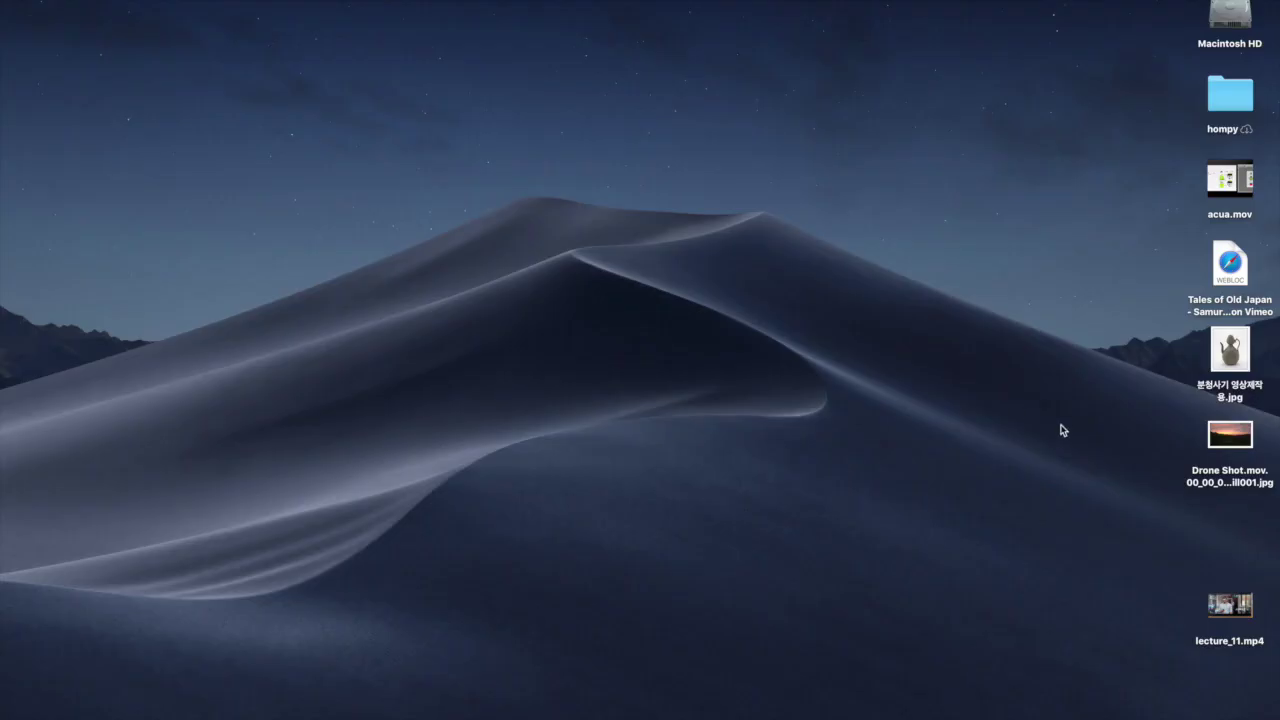
Switch to After Effects, import the exported drone shot JPEG from the desktop, and create a composition from it
{"action": "left_click_drag", "start_coordinate": [1230, 435], "coordinate": [951, 350]}
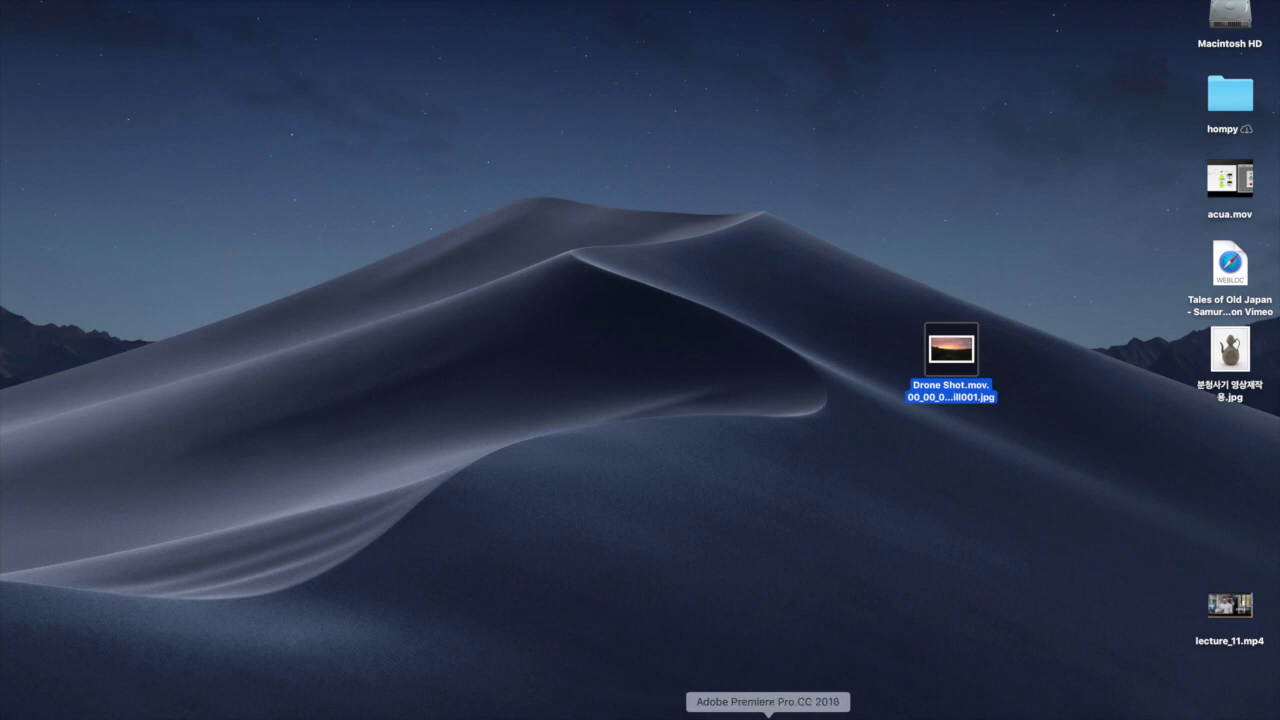
{"action": "left_click", "coordinate": [825, 718]}
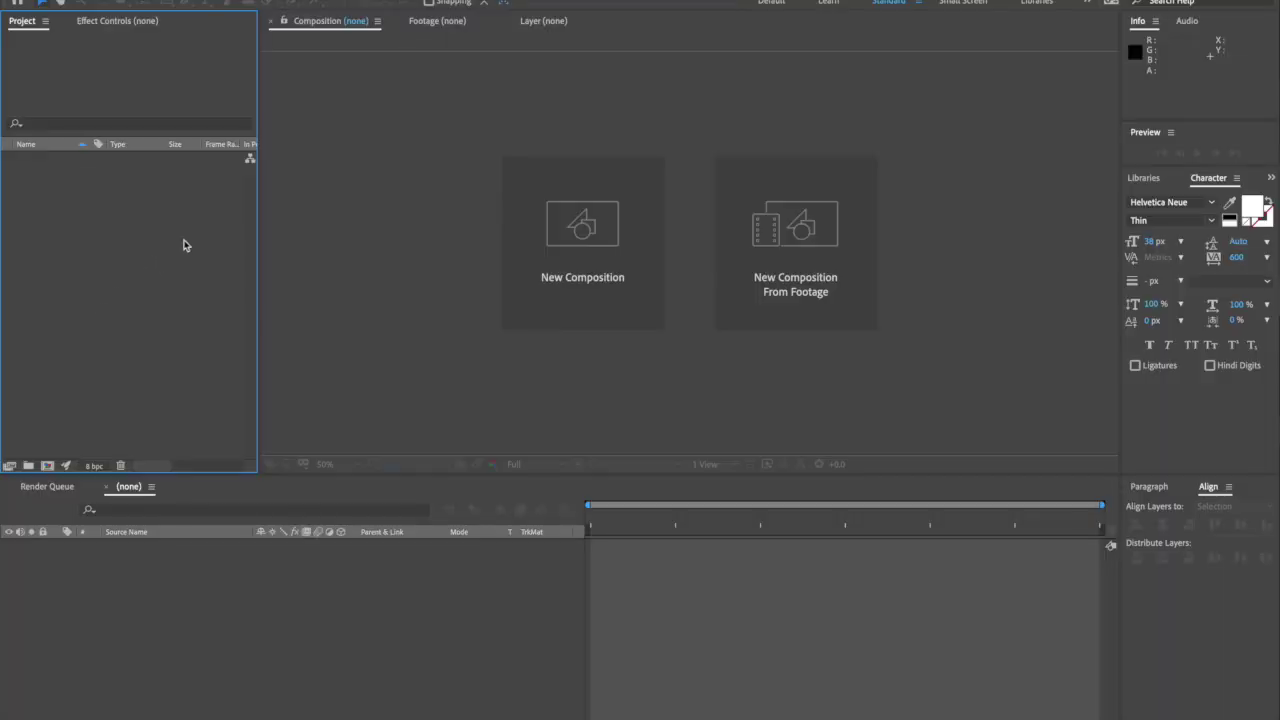
{"action": "double_click", "coordinate": [183, 245]}
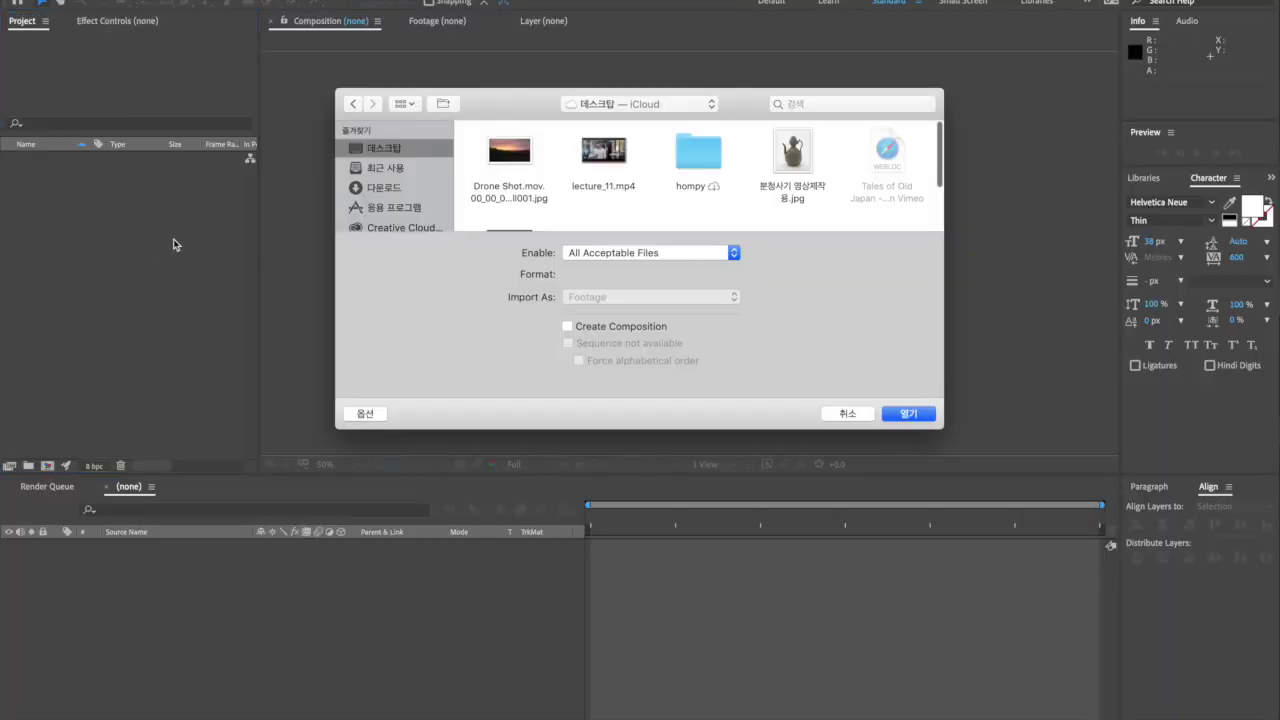
{"action": "left_click", "coordinate": [503, 155]}
{"action": "left_click", "coordinate": [905, 413]}
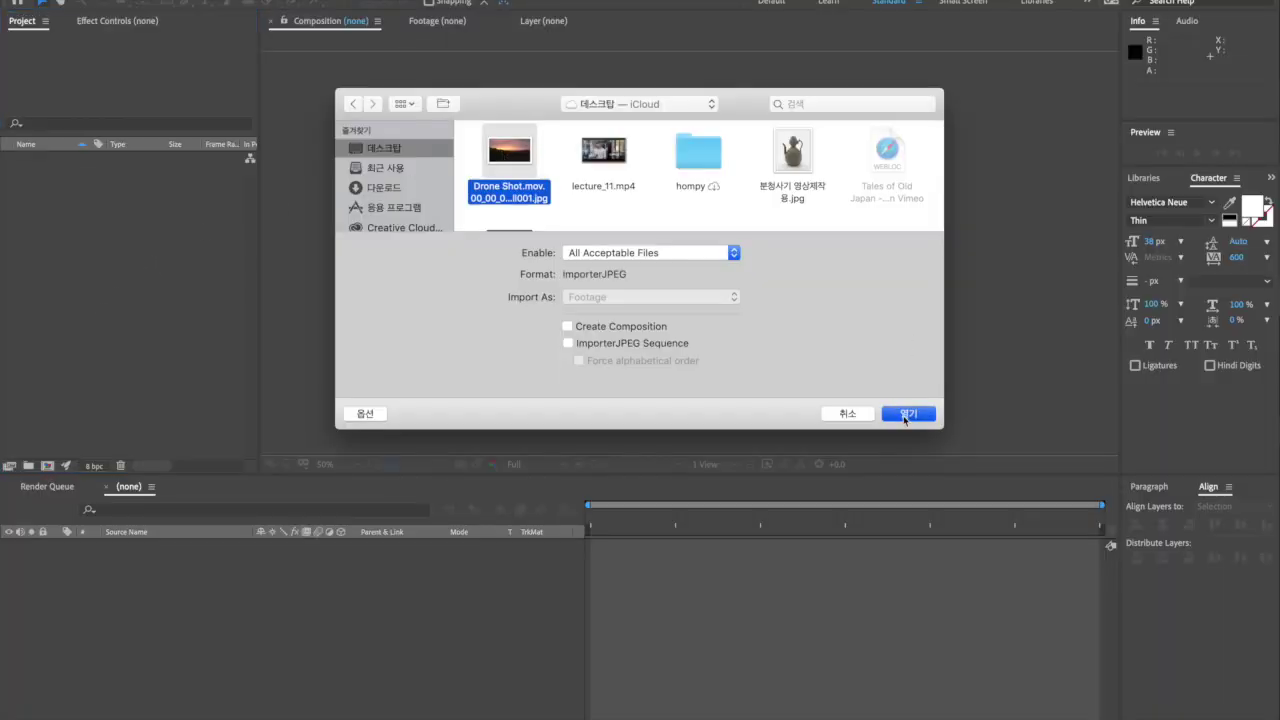
{"action": "left_click_drag", "start_coordinate": [59, 162], "coordinate": [47, 468]}
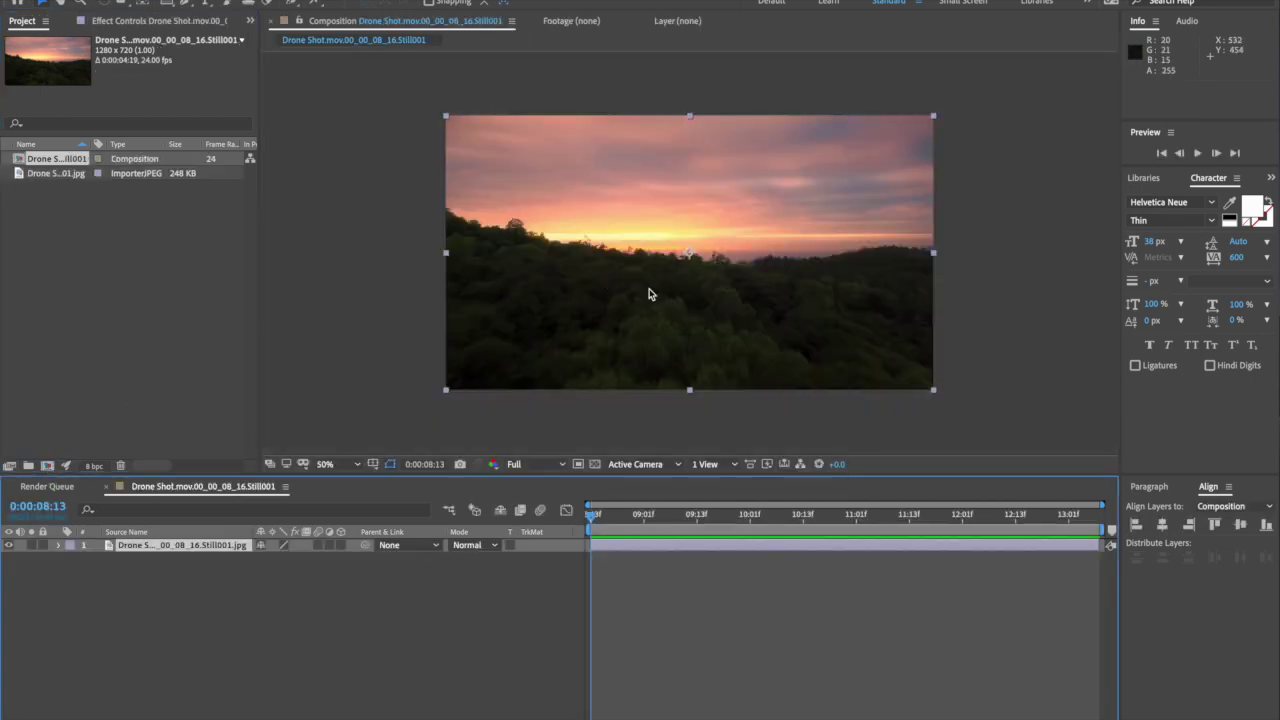
Set the composition's start timecode to 0:00:00:00 and its duration to 0:00:10:00
{"action": "key", "text": "ctrl+k"}
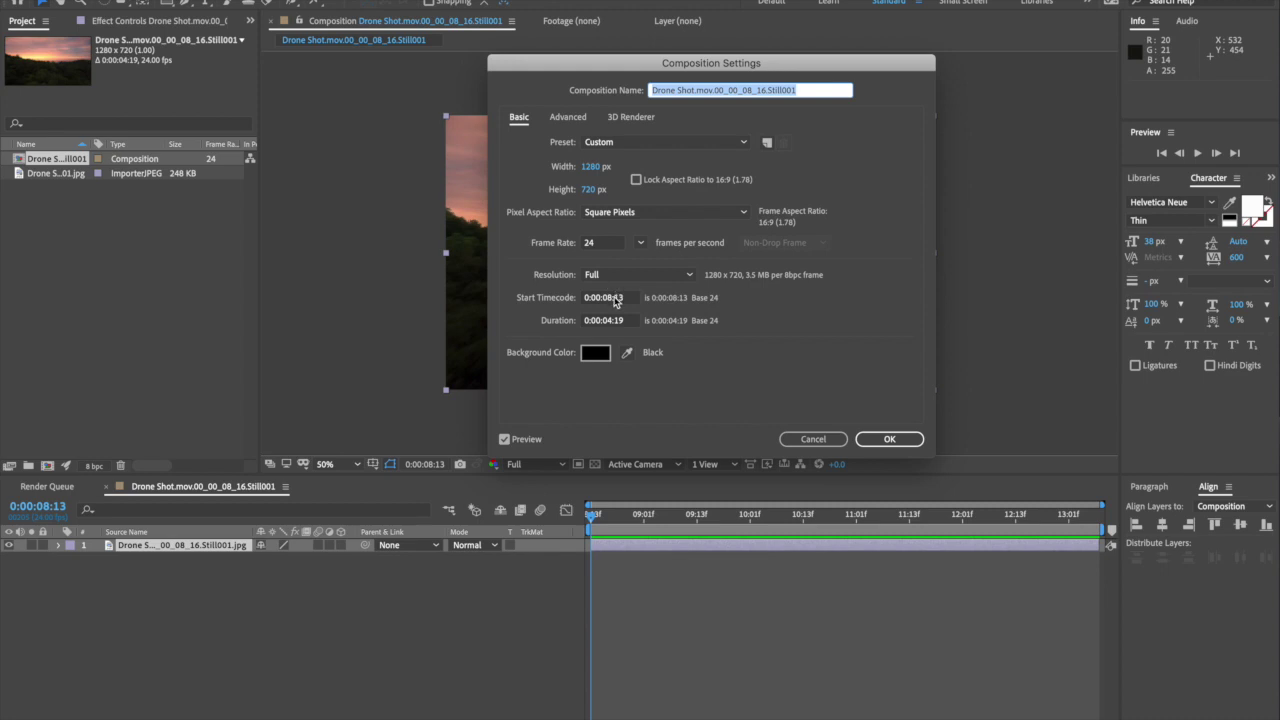
{"action": "left_click", "coordinate": [618, 297]}
{"action": "left_click_drag", "start_coordinate": [601, 297], "coordinate": [531, 304]}
{"action": "type", "text": "0"}
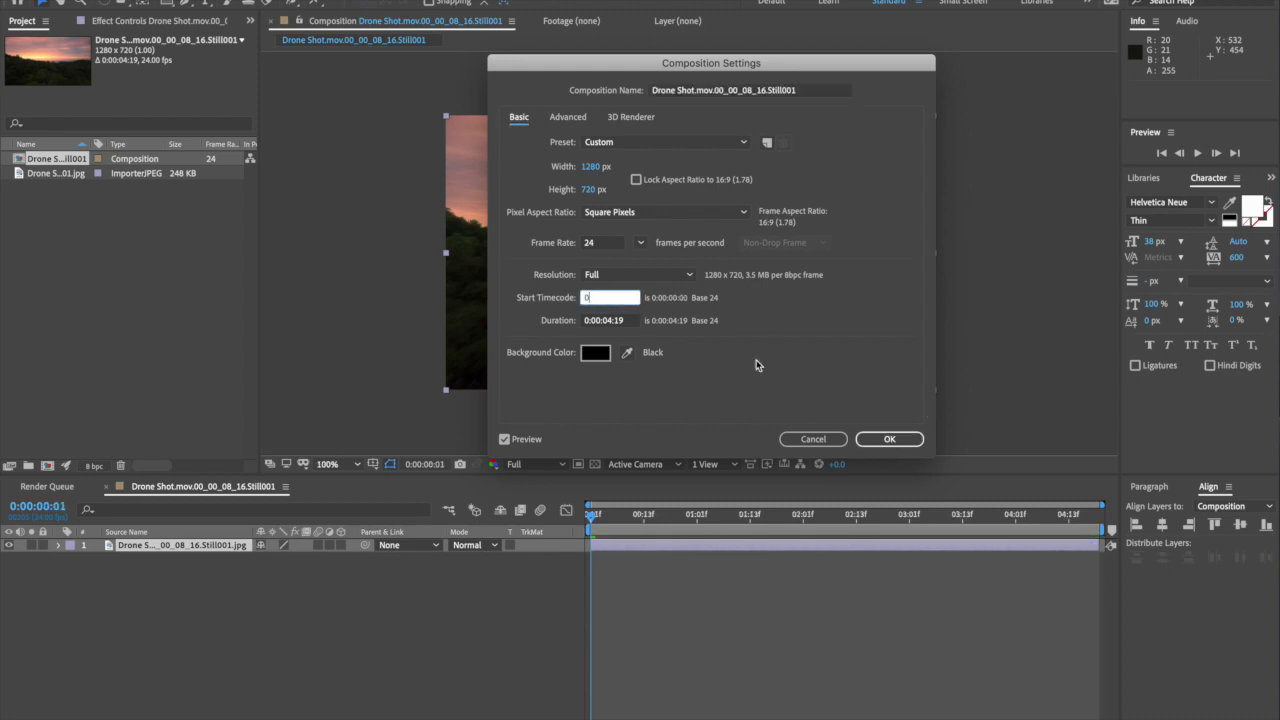
{"action": "left_click_drag", "start_coordinate": [630, 323], "coordinate": [568, 318]}
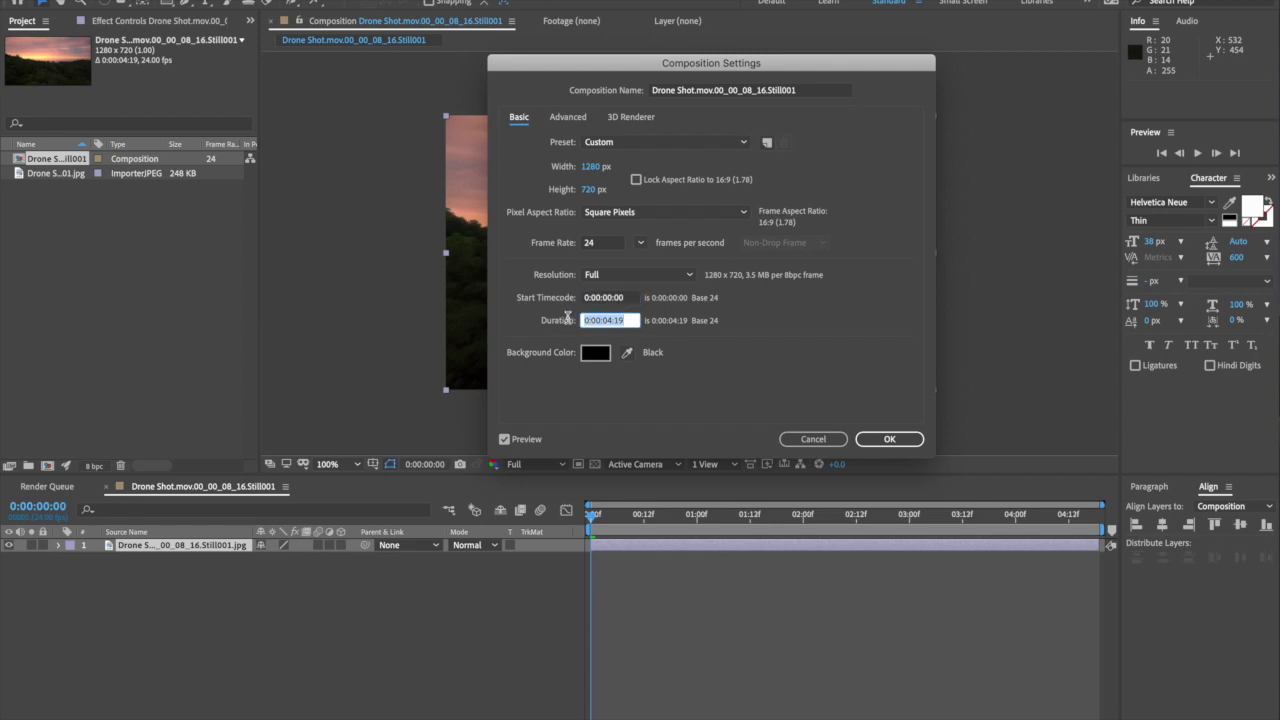
{"action": "type", "text": "1000"}
{"action": "left_click", "coordinate": [906, 439]}
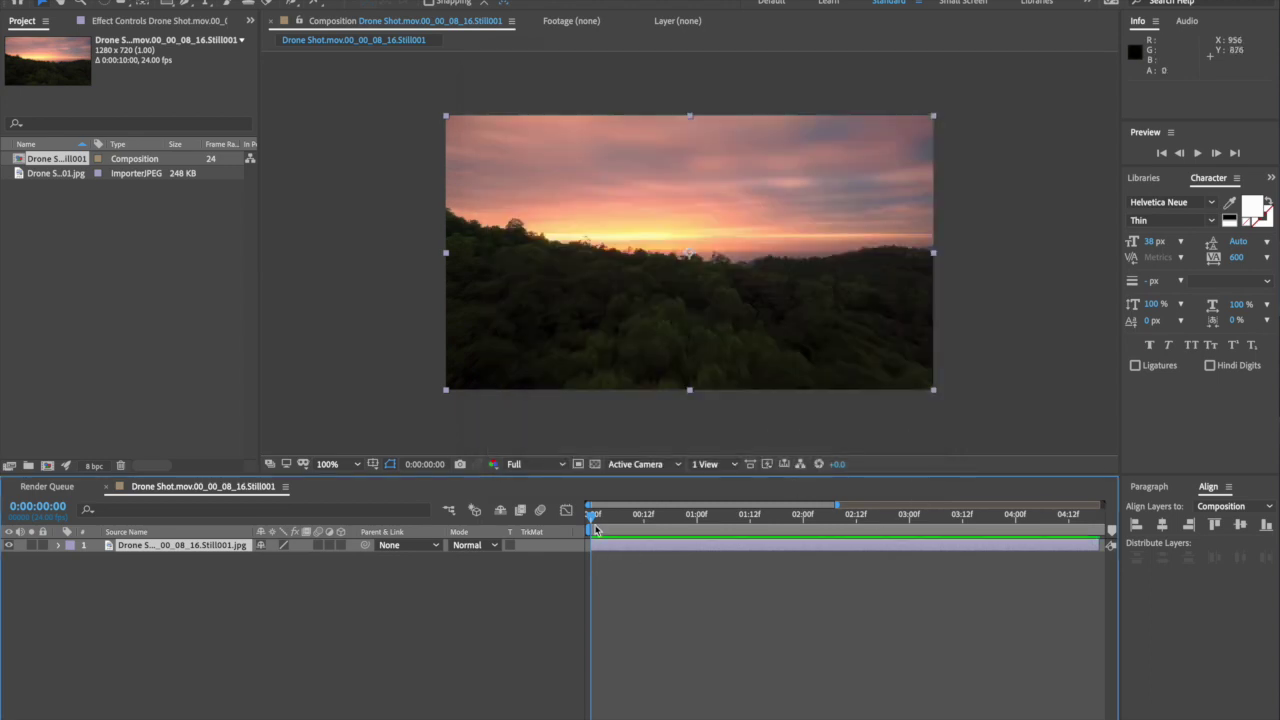
Show the full 10-second timeline range and extend the drone still layer to the end of the composition
{"action": "left_click_drag", "start_coordinate": [838, 506], "coordinate": [1090, 507]}
{"action": "left_click_drag", "start_coordinate": [840, 545], "coordinate": [1140, 532]}
{"action": "left_click_drag", "start_coordinate": [608, 505], "coordinate": [588, 507]}
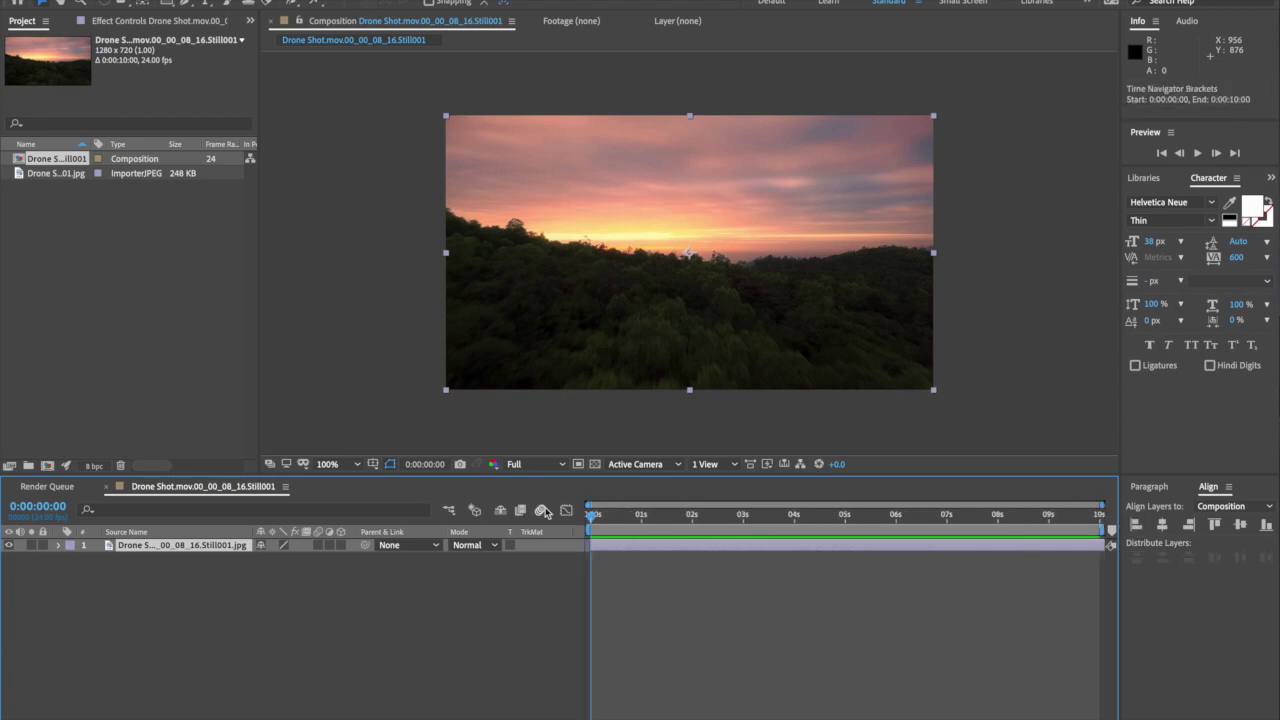
Add a text layer reading AUDIOJUNGLE over the drone still
{"action": "left_click", "coordinate": [399, 584]}
{"action": "left_click", "coordinate": [205, 6]}
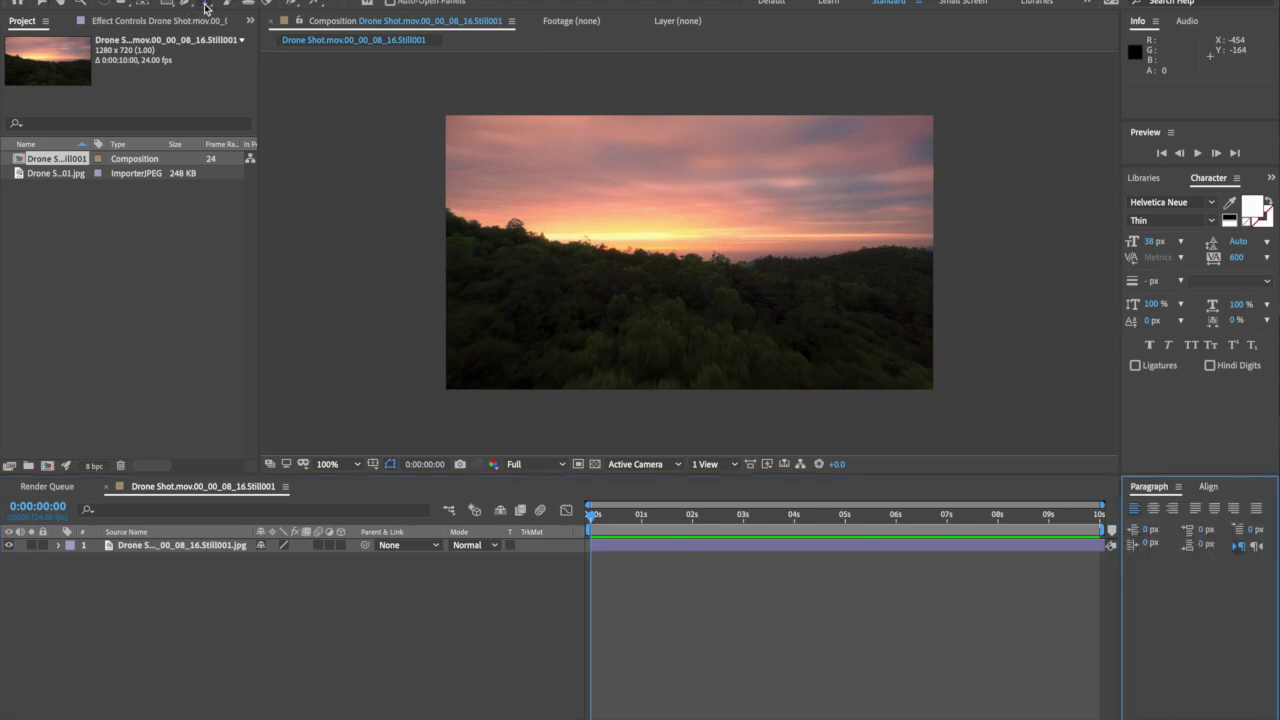
{"action": "left_click", "coordinate": [607, 255]}
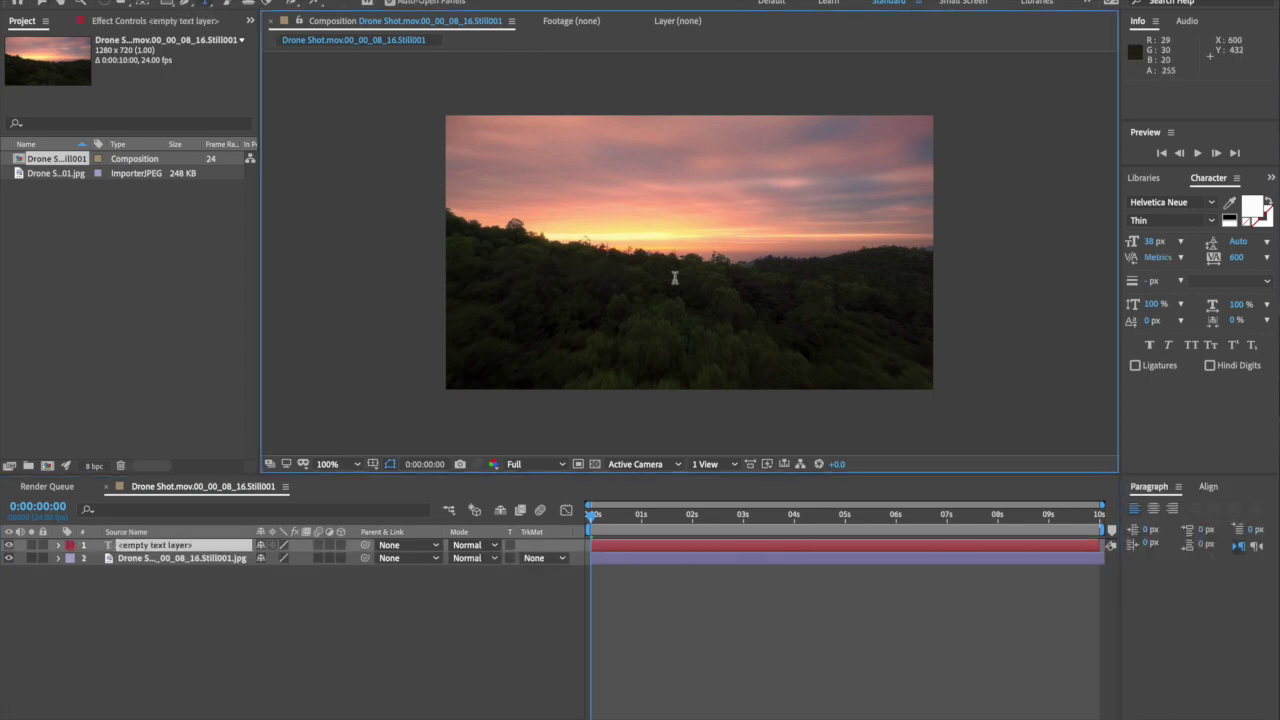
{"action": "type", "text": "A"}
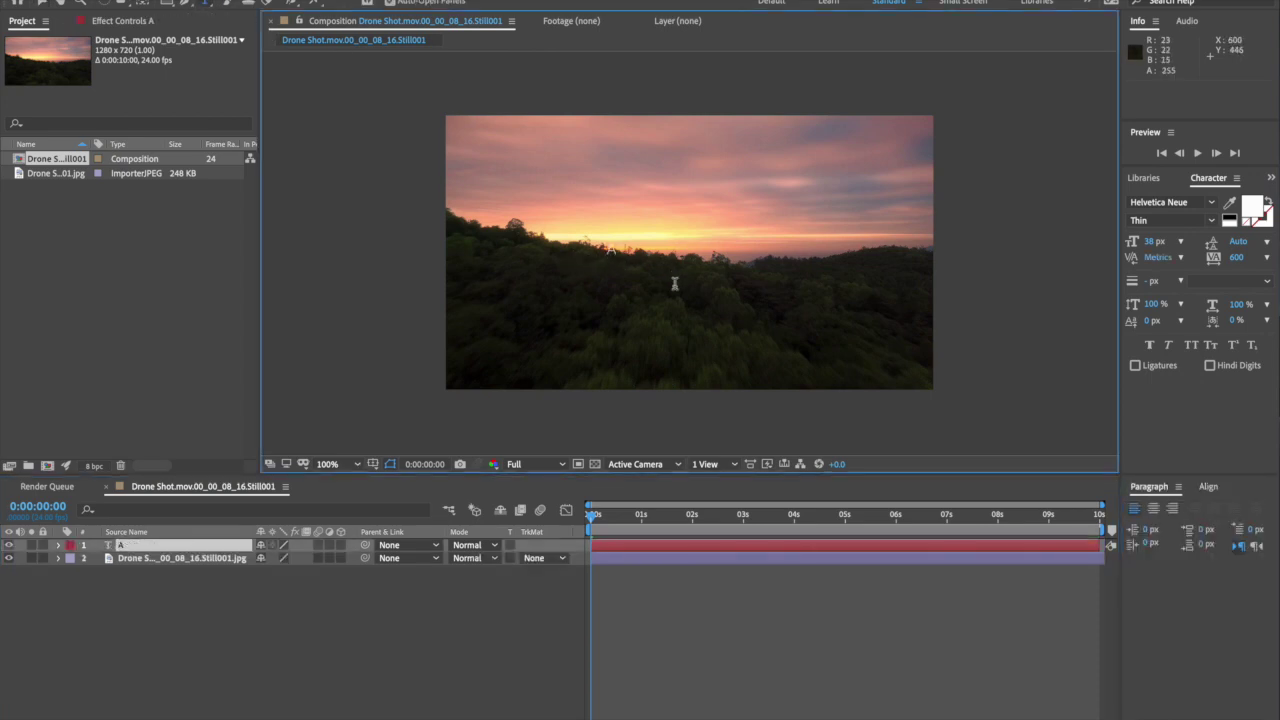
{"action": "type", "text": "UDIOJUNGLE"}
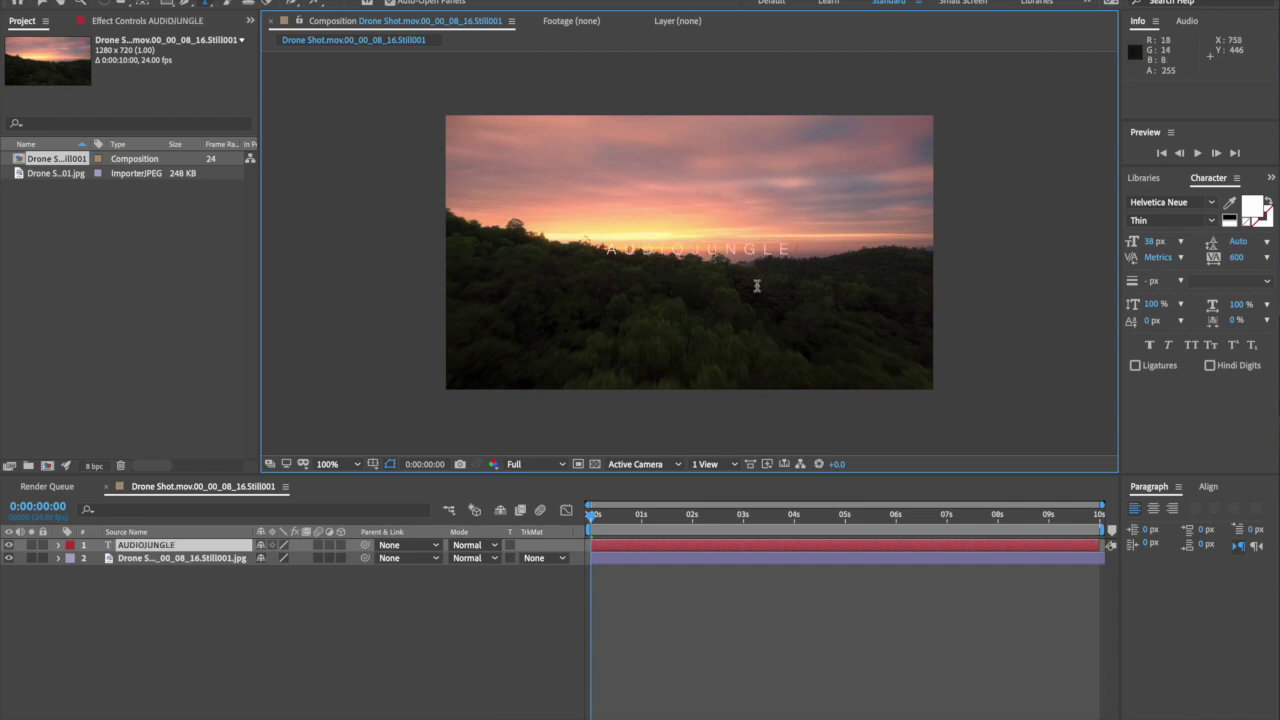
Set JUNGLE in the title to Bold, and give the whole title a 95 px font size and 0 tracking
{"action": "left_click_drag", "start_coordinate": [790, 250], "coordinate": [681, 262]}
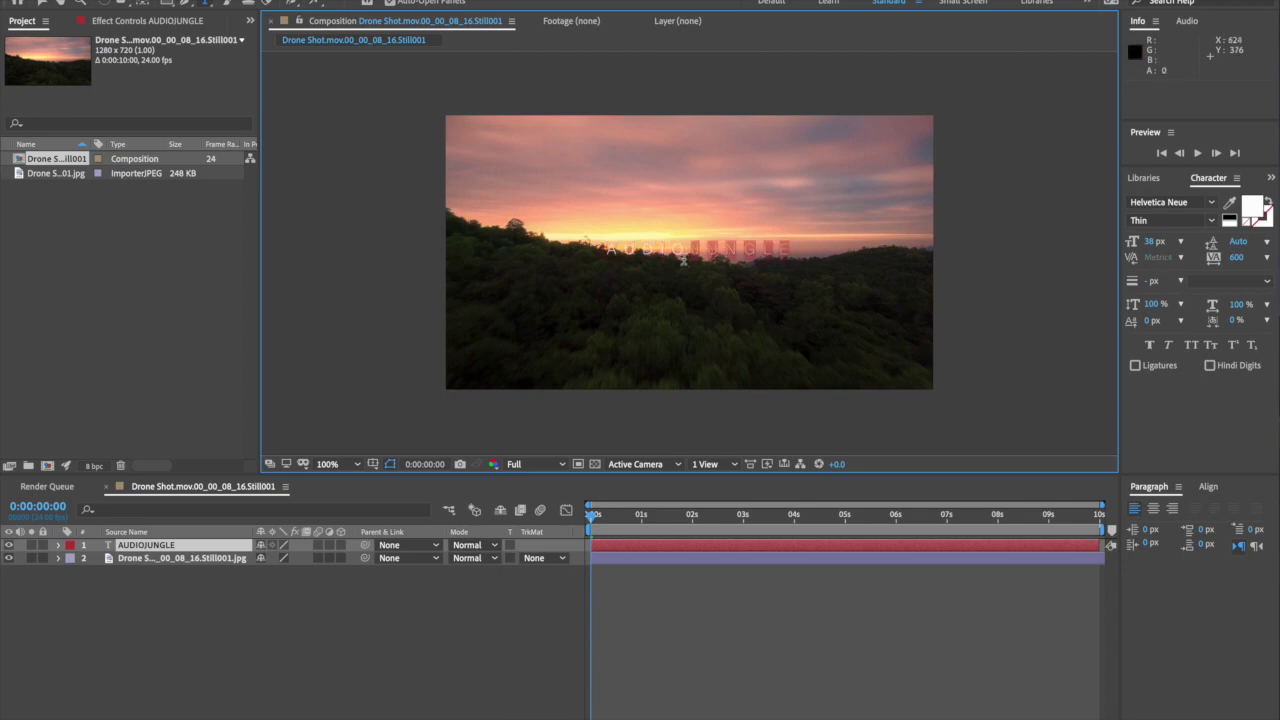
{"action": "left_click", "coordinate": [1213, 220]}
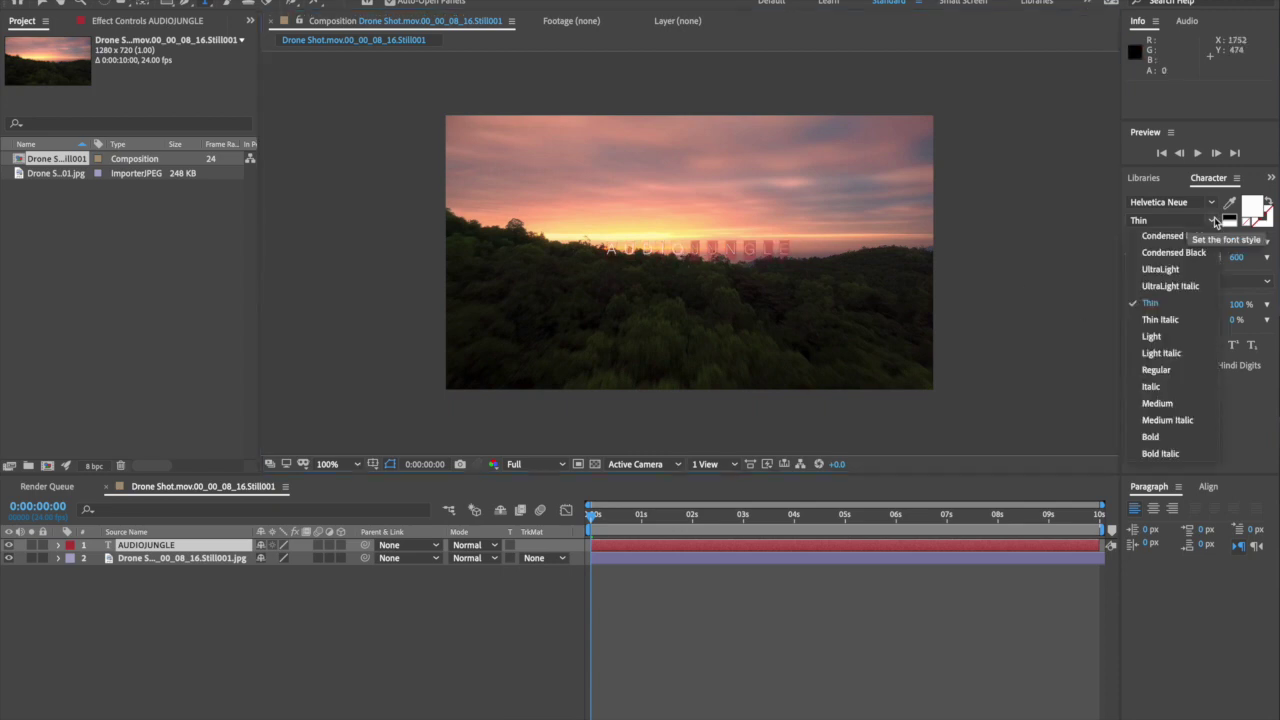
{"action": "left_click", "coordinate": [1162, 443]}
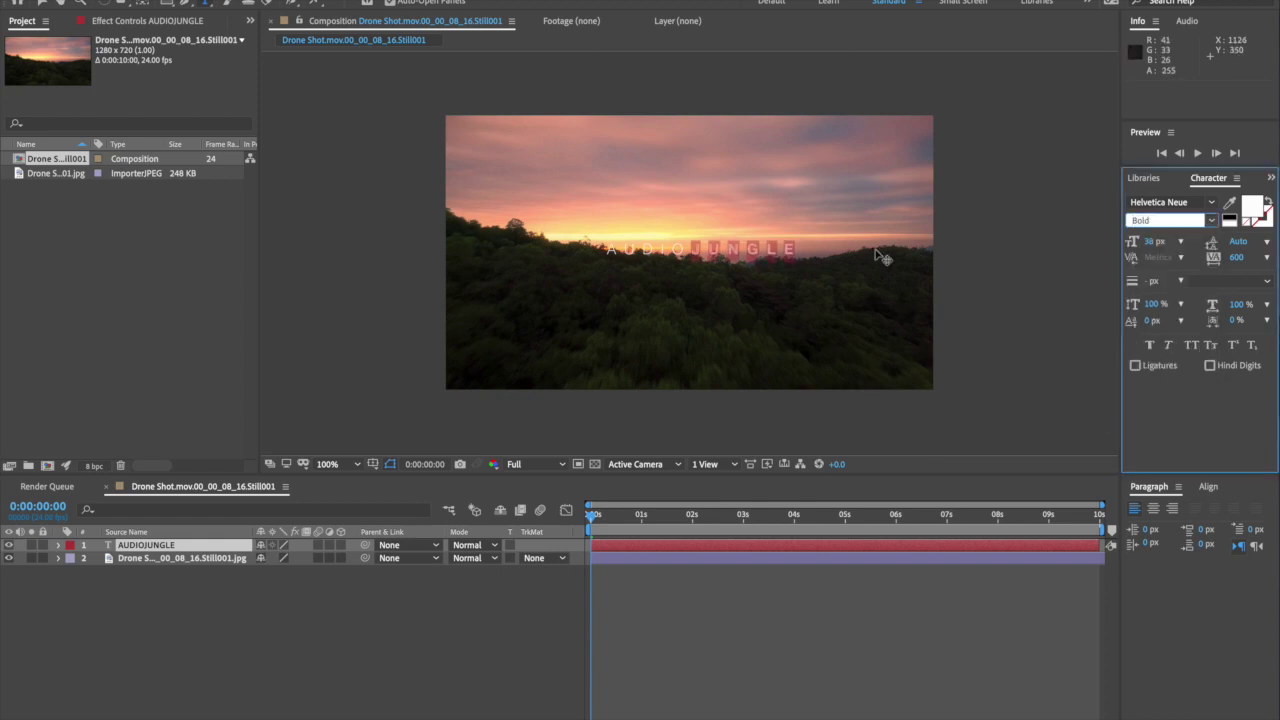
Center the AUDIOJUNGLE title vertically and horizontally in the composition, then deselect it
{"action": "left_click", "coordinate": [1208, 487]}
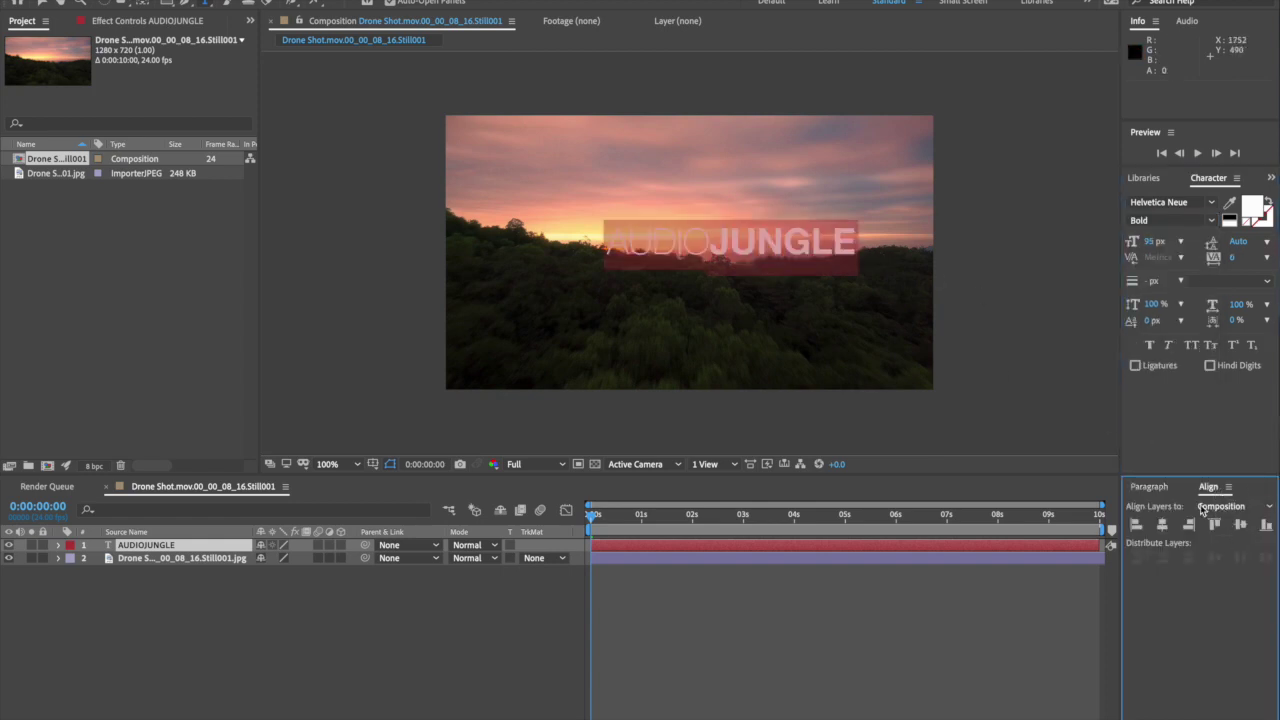
{"action": "left_click", "coordinate": [1240, 524]}
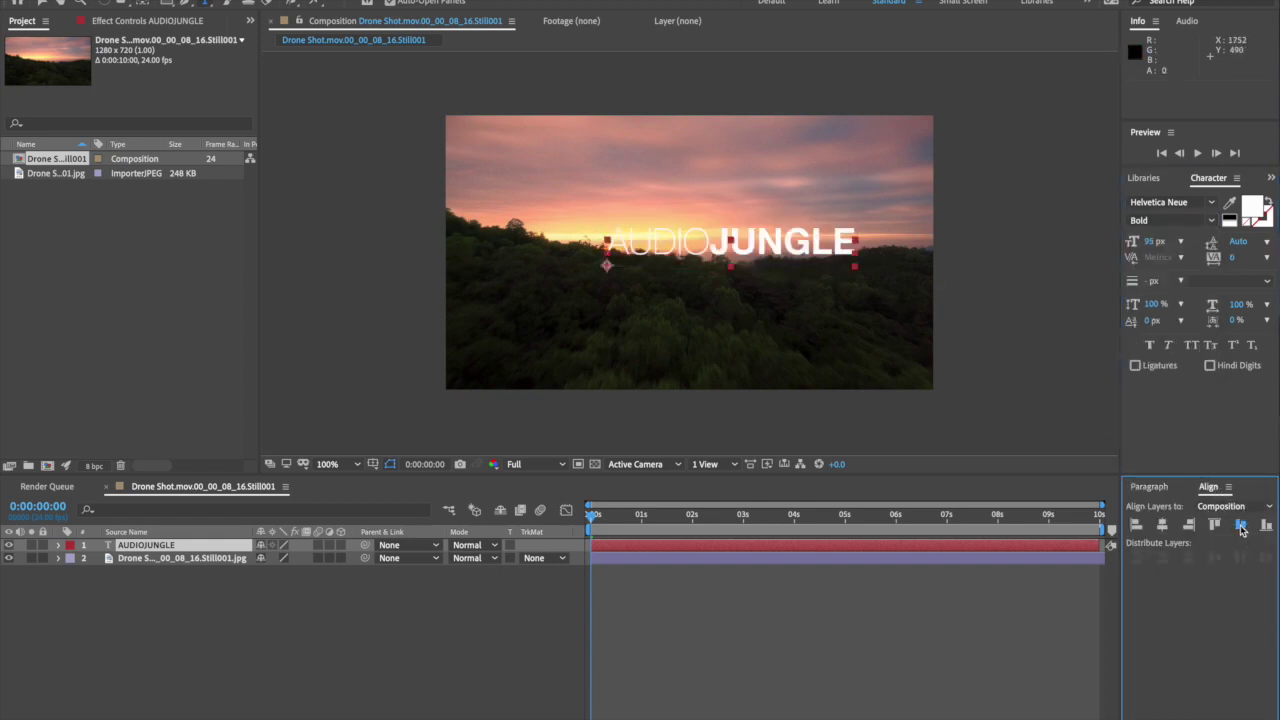
{"action": "left_click", "coordinate": [1162, 524]}
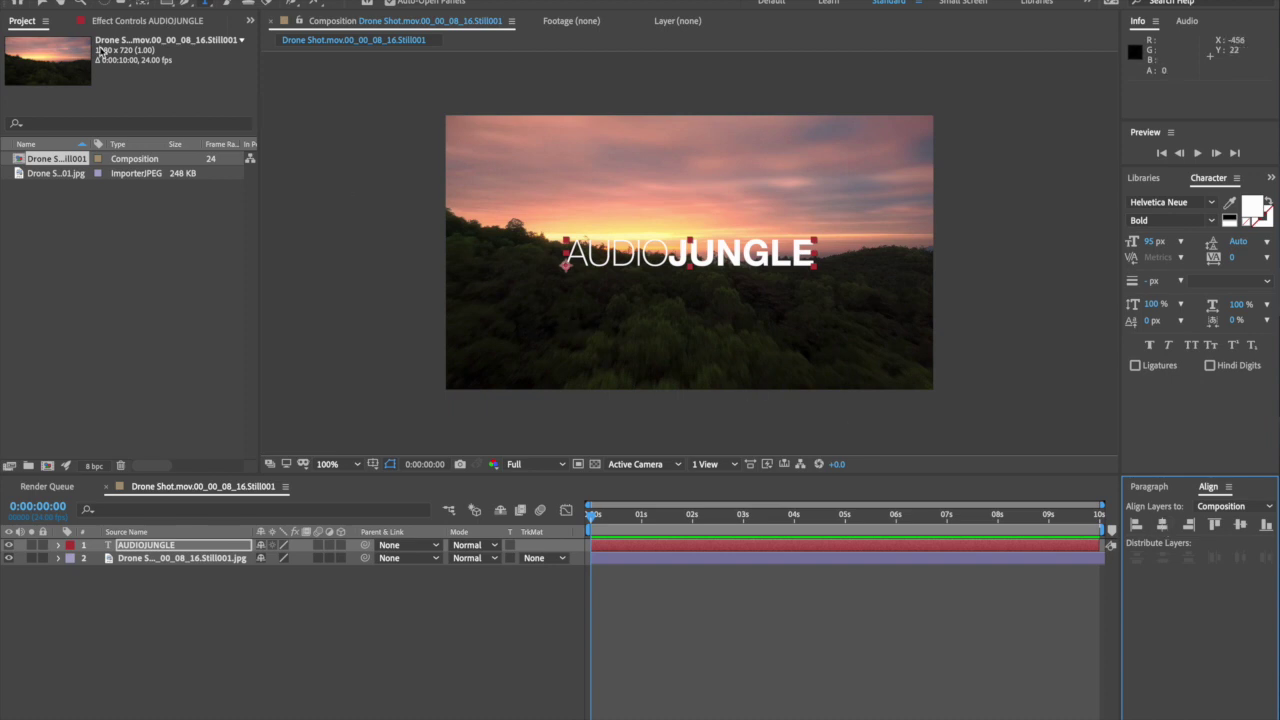
{"action": "left_click", "coordinate": [45, 6]}
{"action": "left_click", "coordinate": [389, 265]}
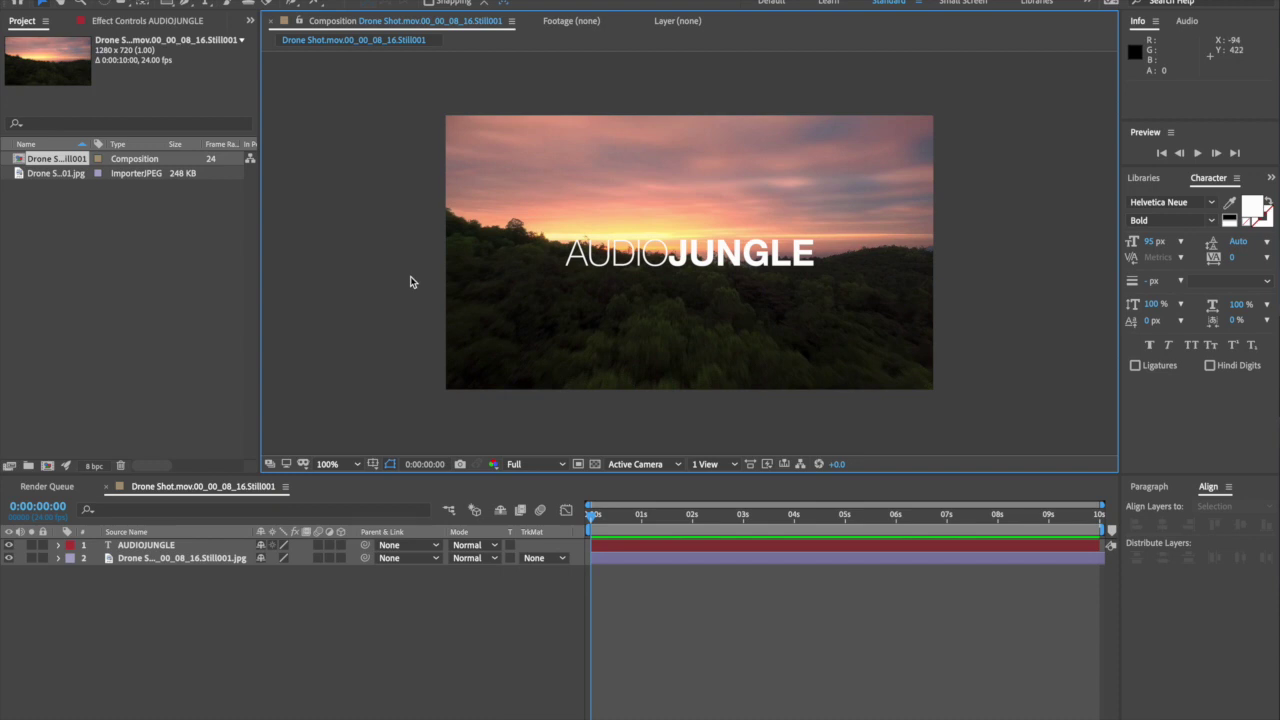
Set the shape fill to None and the shape stroke to a solid white color
{"action": "key", "text": "q"}
{"action": "left_click", "coordinate": [414, 3]}
{"action": "left_click", "coordinate": [325, 124]}
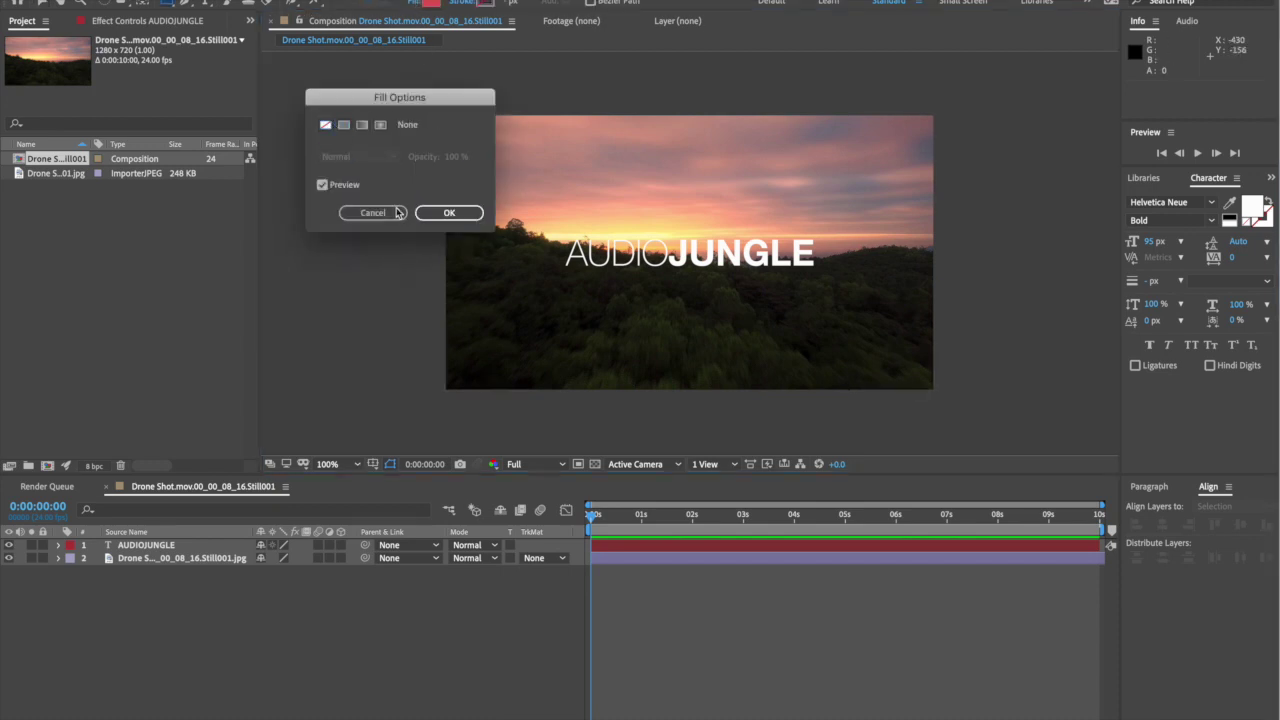
{"action": "left_click", "coordinate": [449, 212]}
{"action": "left_click", "coordinate": [467, 4]}
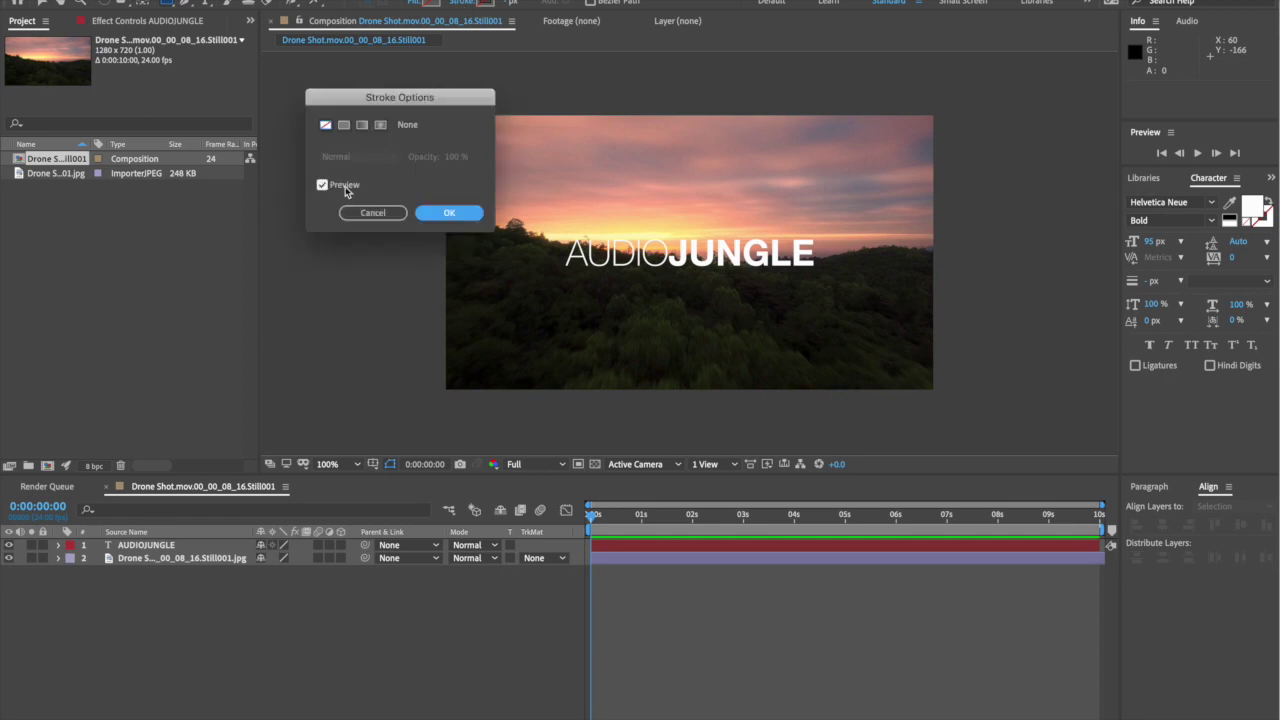
{"action": "left_click", "coordinate": [343, 124]}
{"action": "left_click", "coordinate": [440, 213]}
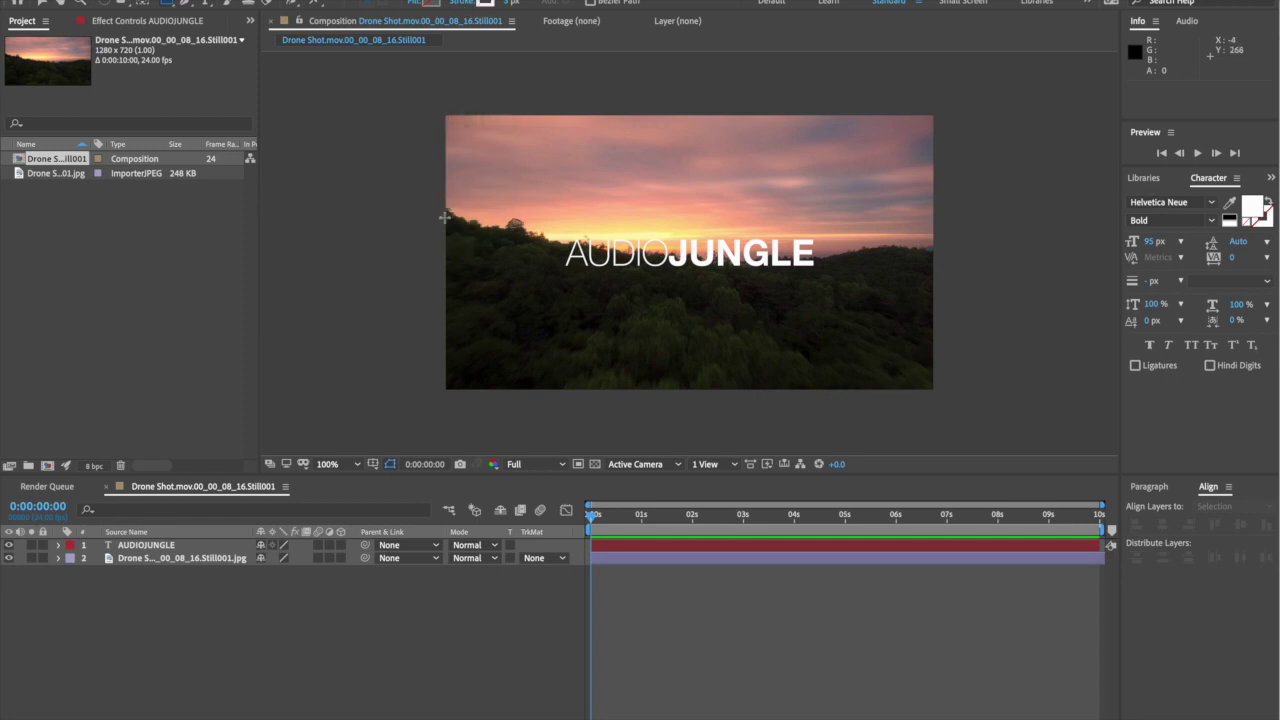
Draw a straight vertical line with the Pen tool just before the title's first letter, extending beyond the frame's upper and lower edges
{"action": "left_click", "coordinate": [189, 4]}
{"action": "left_click", "coordinate": [544, 105]}
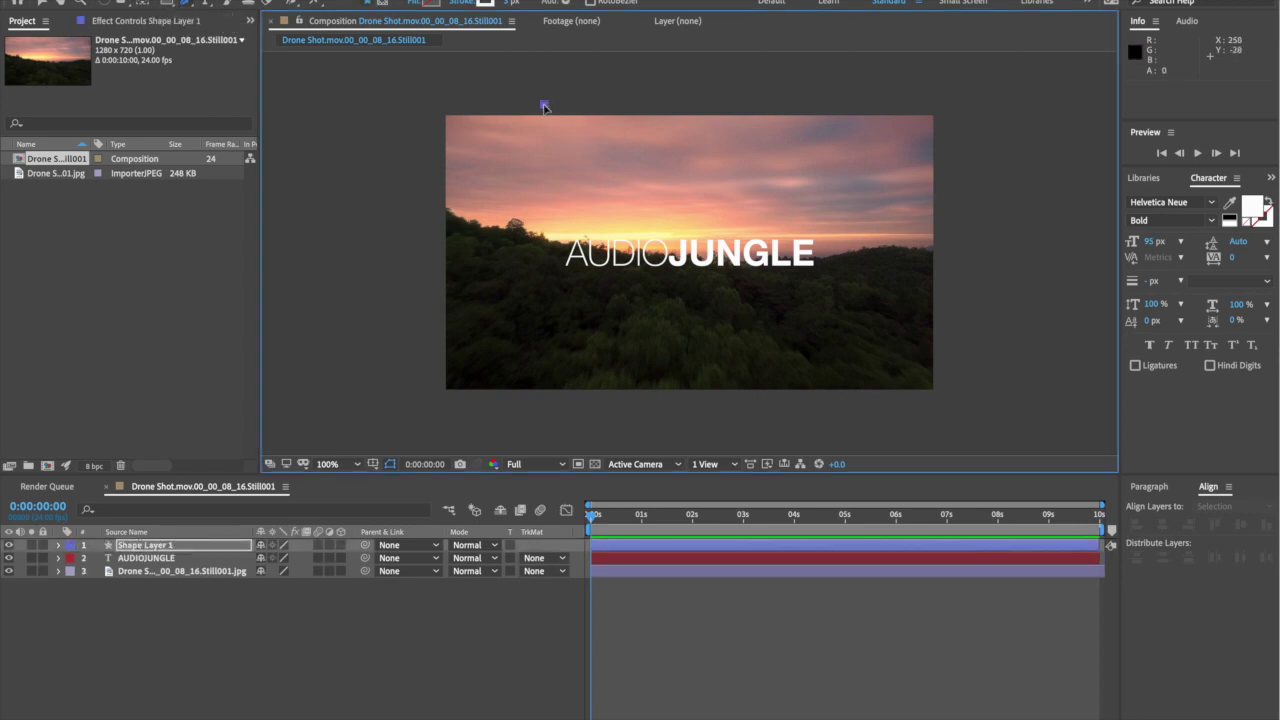
{"action": "left_click", "coordinate": [544, 409]}
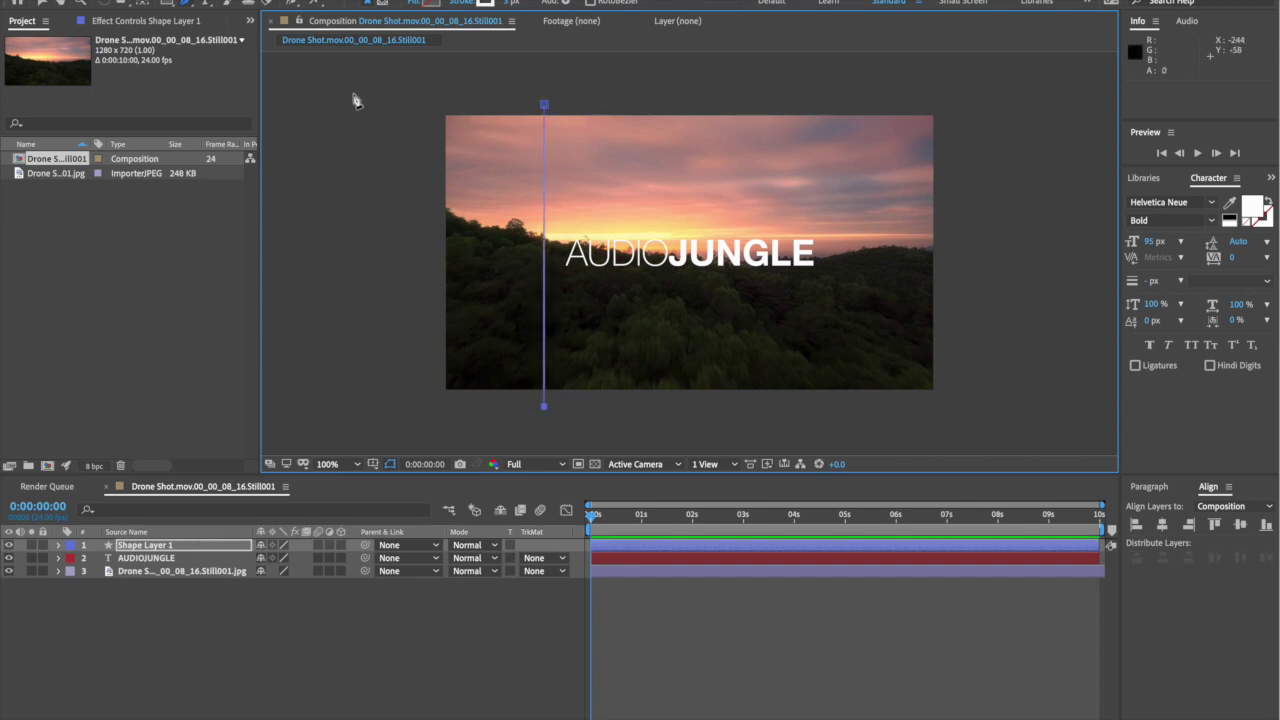
{"action": "left_click", "coordinate": [44, 5]}
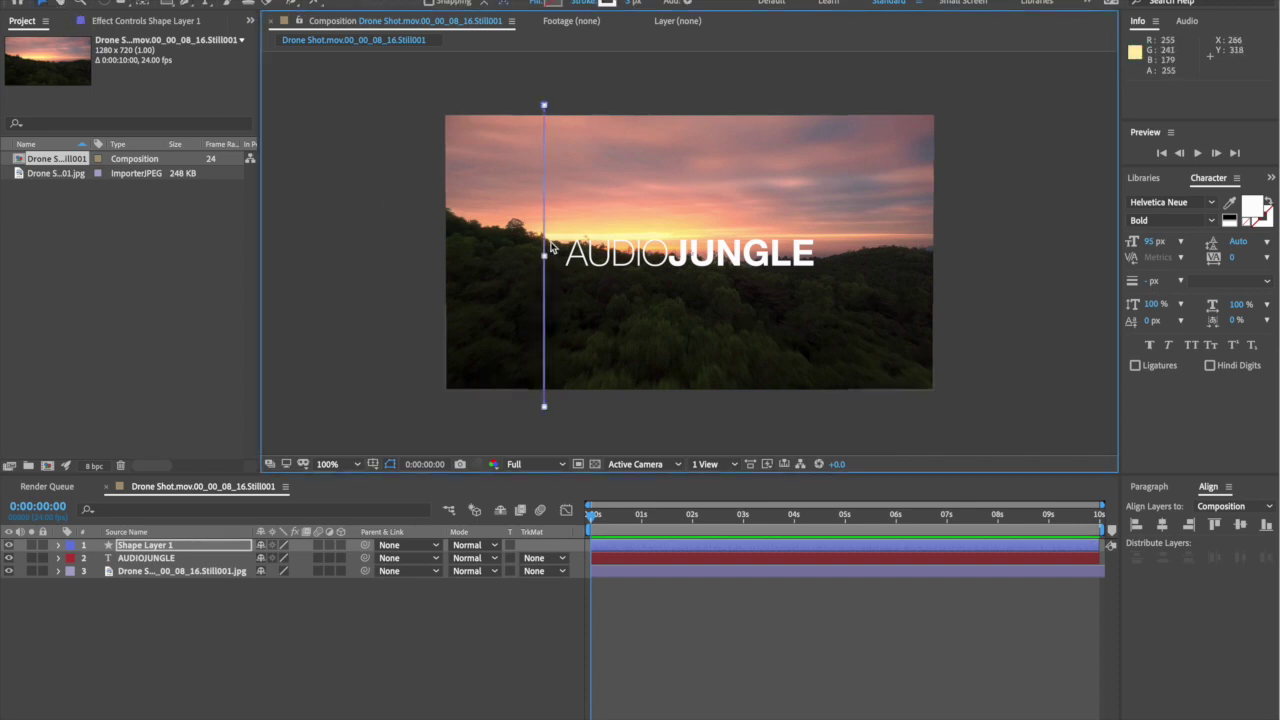
{"action": "left_click", "coordinate": [425, 263]}
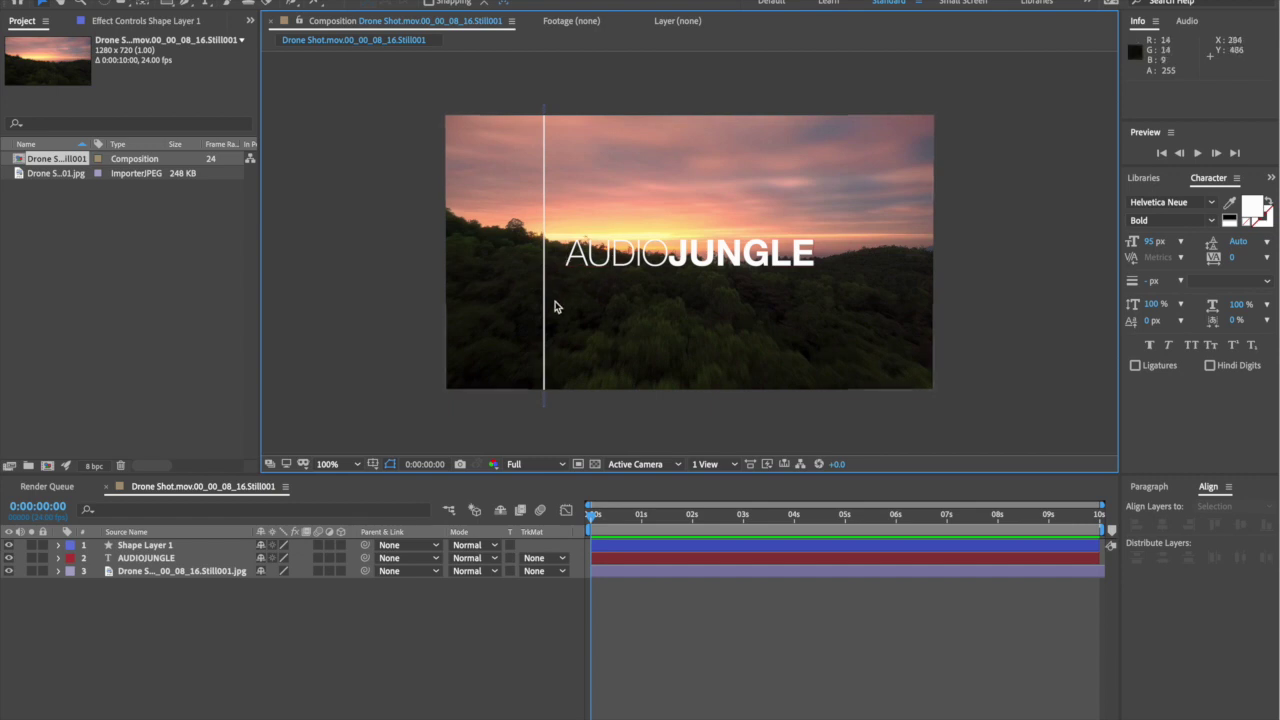
Rename the vertical line's shape layer to Line_parent
{"action": "left_click_drag", "start_coordinate": [526, 343], "coordinate": [611, 334]}
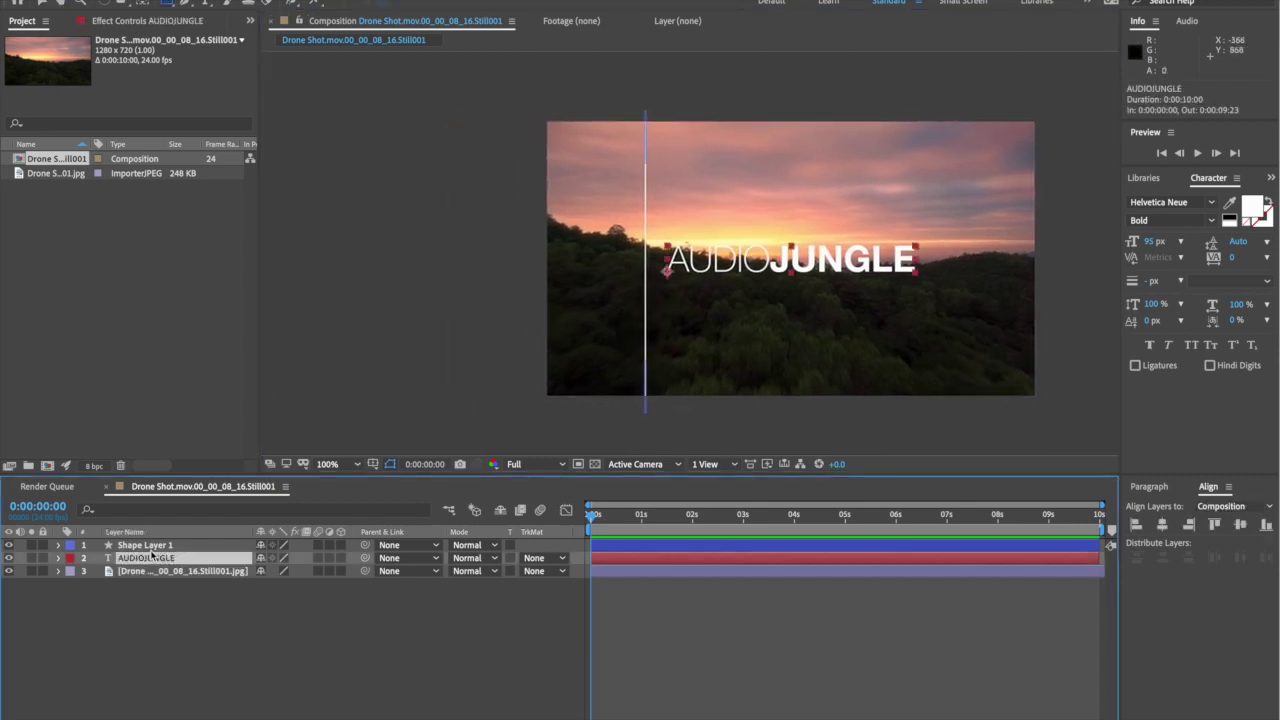
{"action": "left_click", "coordinate": [151, 547]}
{"action": "key", "text": "Return"}
{"action": "type", "text": "l"}
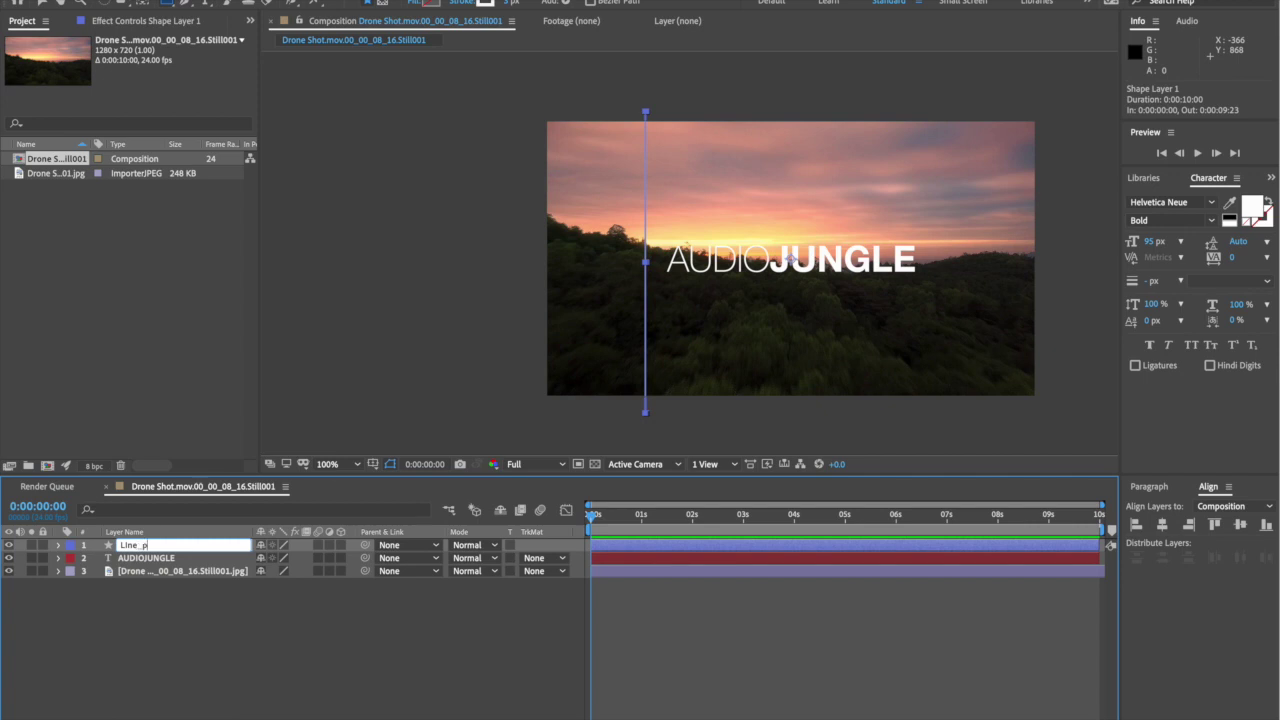
{"action": "key", "text": "Return"}
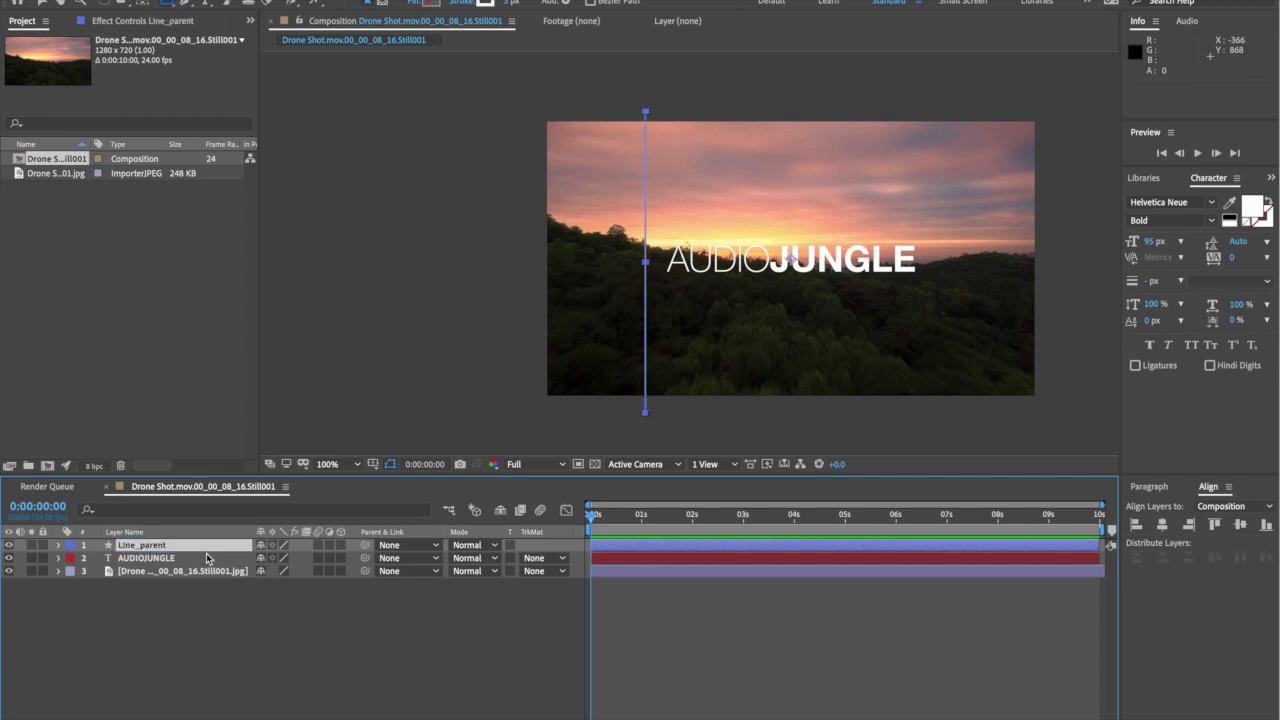
Draw a solid red rectangle on a new shape layer, covering the area left of the vertical line past the frame edges
{"action": "left_click", "coordinate": [186, 5]}
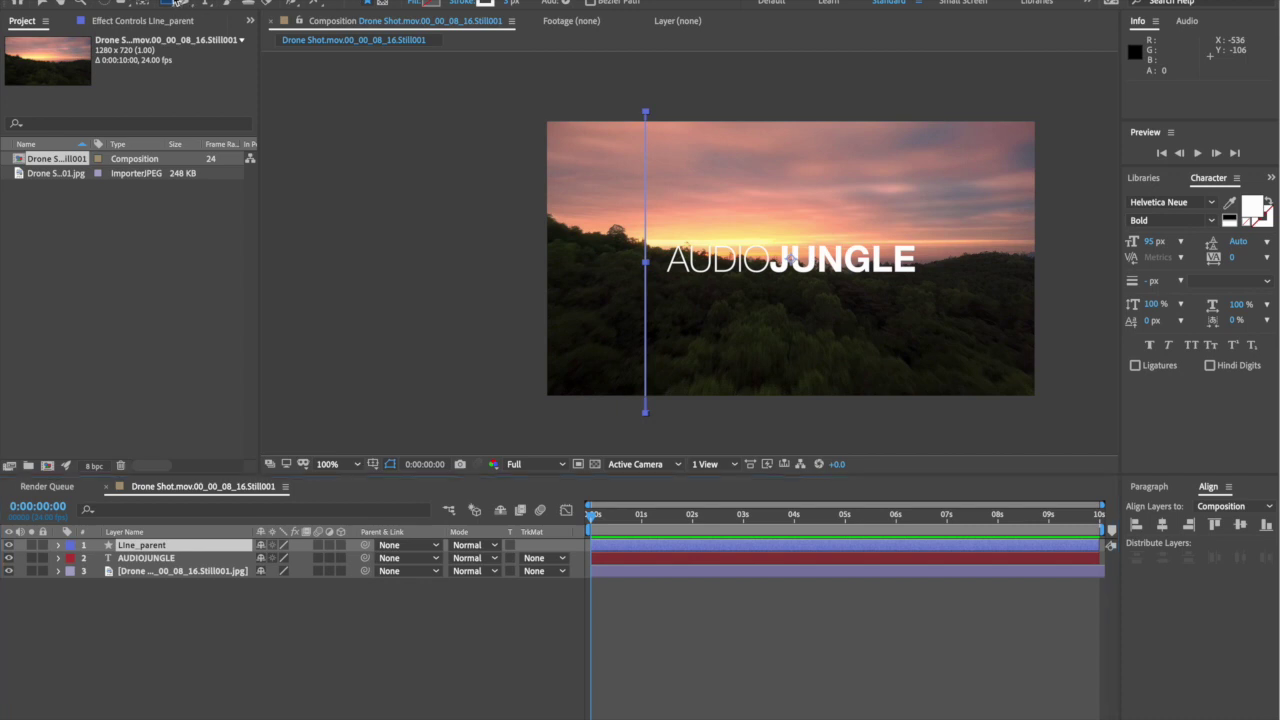
{"action": "left_click", "coordinate": [427, 632]}
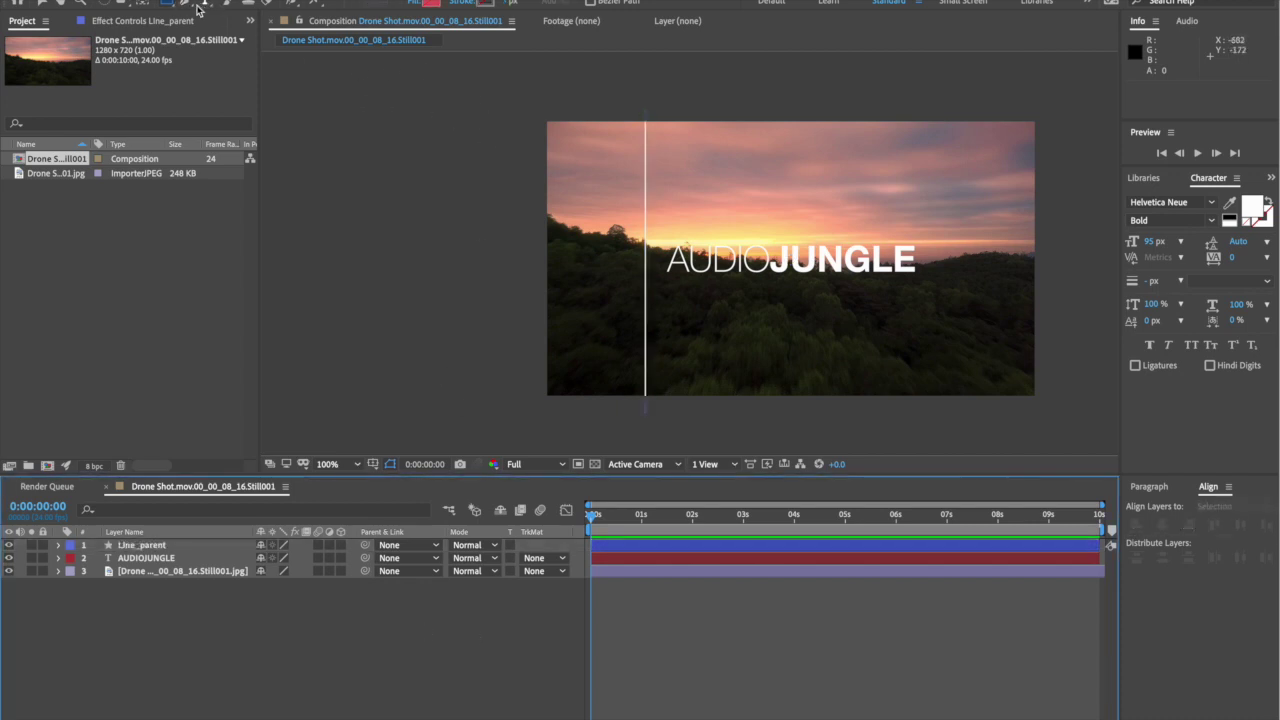
{"action": "mouse_move", "coordinate": [289, 87]}
{"action": "left_mouse_down"}
{"action": "mouse_move", "coordinate": [371, 86]}
{"action": "mouse_move", "coordinate": [630, 207]}
{"action": "mouse_move", "coordinate": [634, 400]}
{"action": "mouse_move", "coordinate": [646, 420]}
{"action": "left_mouse_up"}
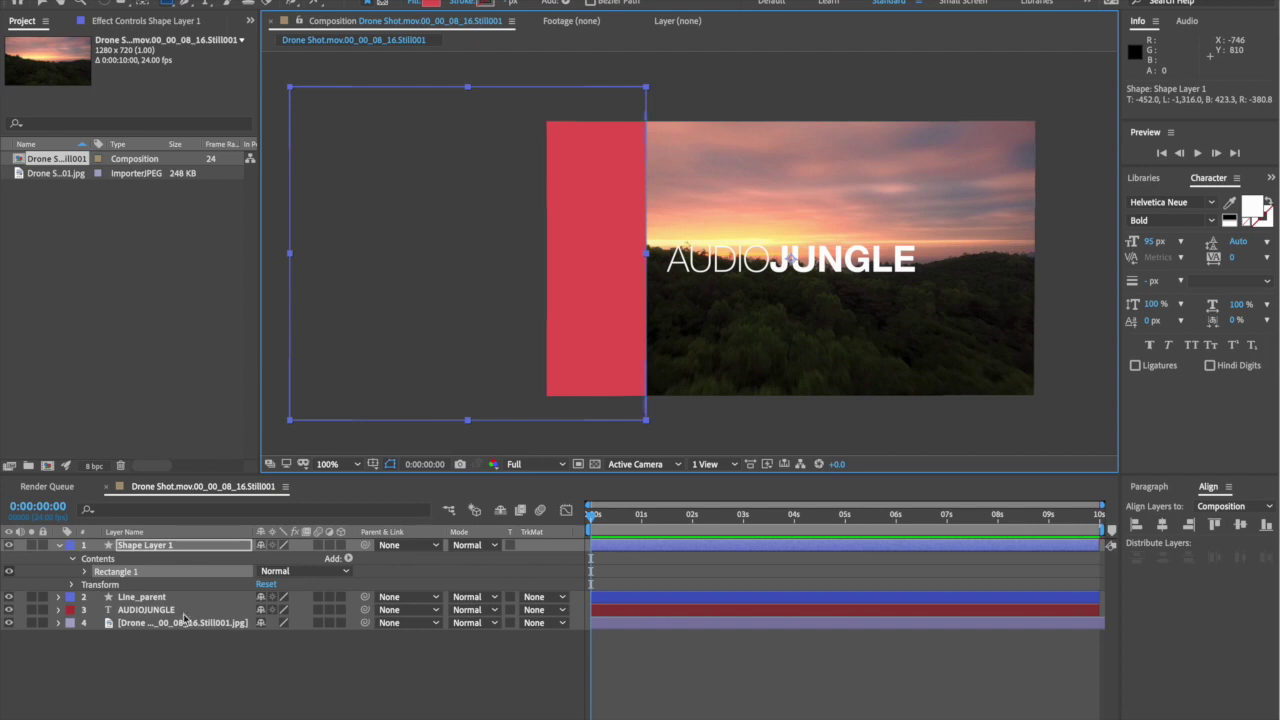
Rename the rectangle layer to alpha matt 1 and move it between the Line_parent and AUDIOJUNGLE layers
{"action": "left_click", "coordinate": [168, 549]}
{"action": "key", "text": "Return"}
{"action": "type", "text": "alpha matt"}
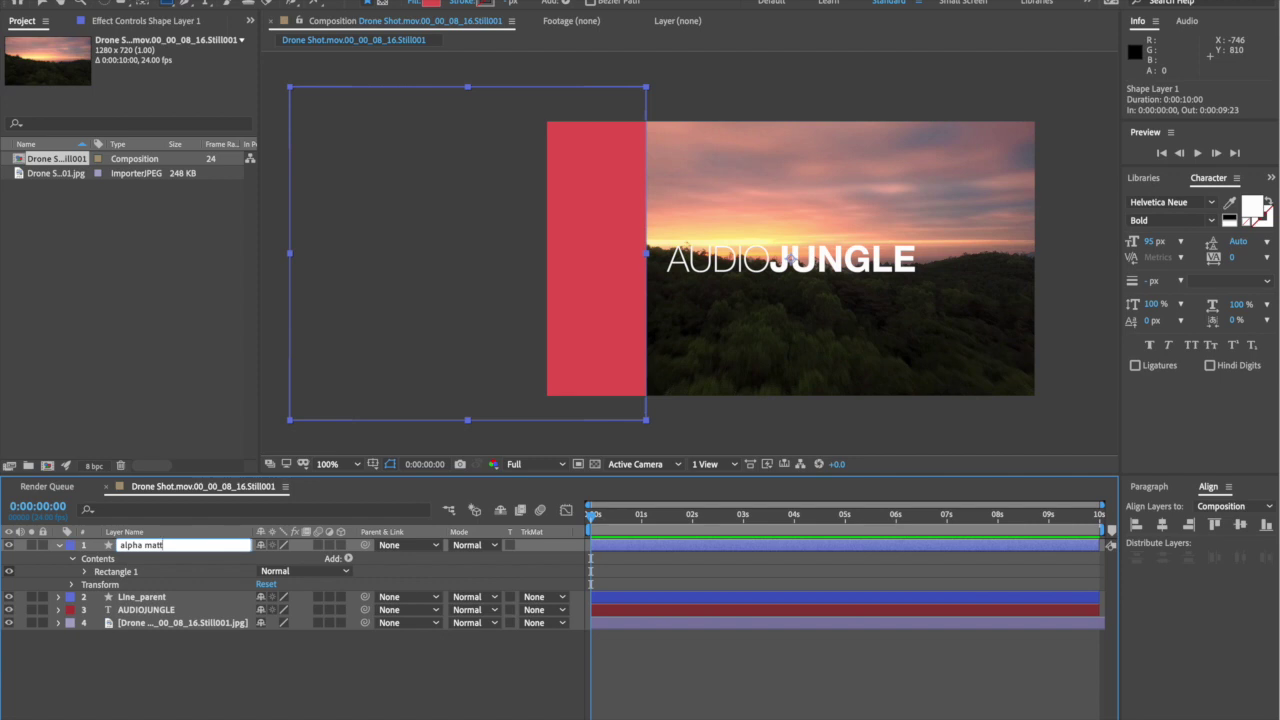
{"action": "type", "text": " 1"}
{"action": "key", "text": "Return"}
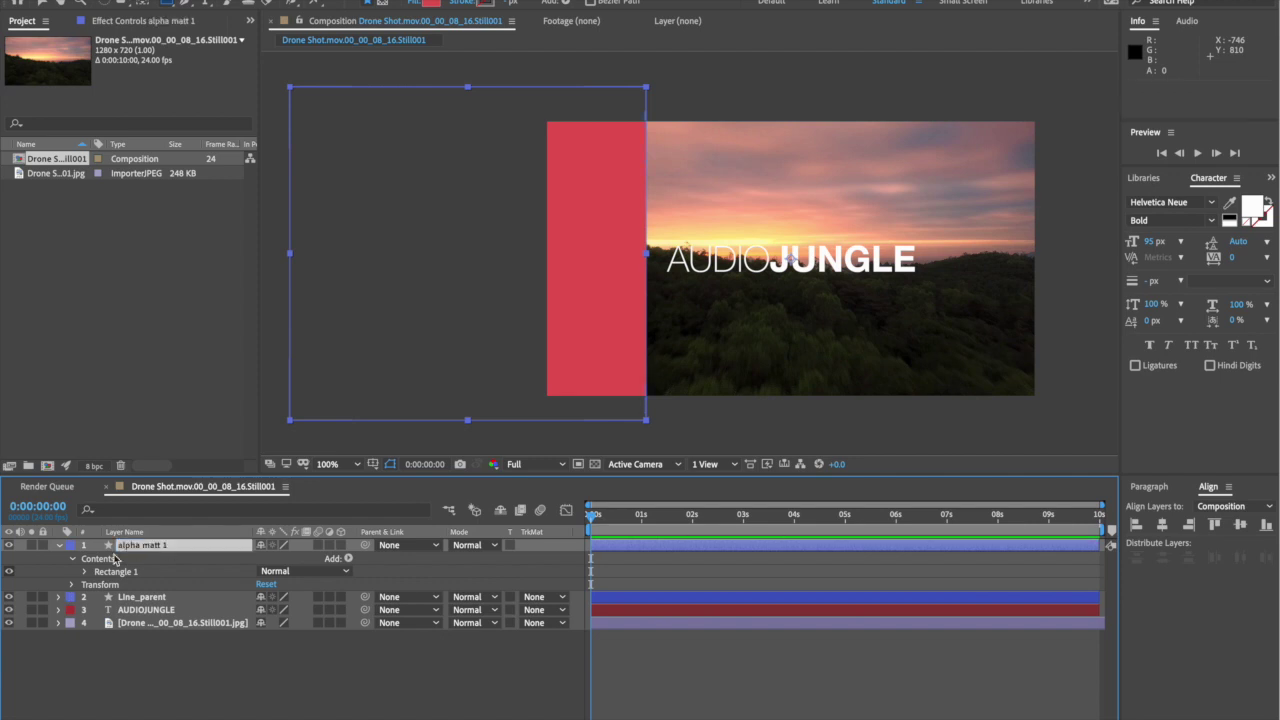
{"action": "left_click_drag", "start_coordinate": [138, 547], "coordinate": [136, 604]}
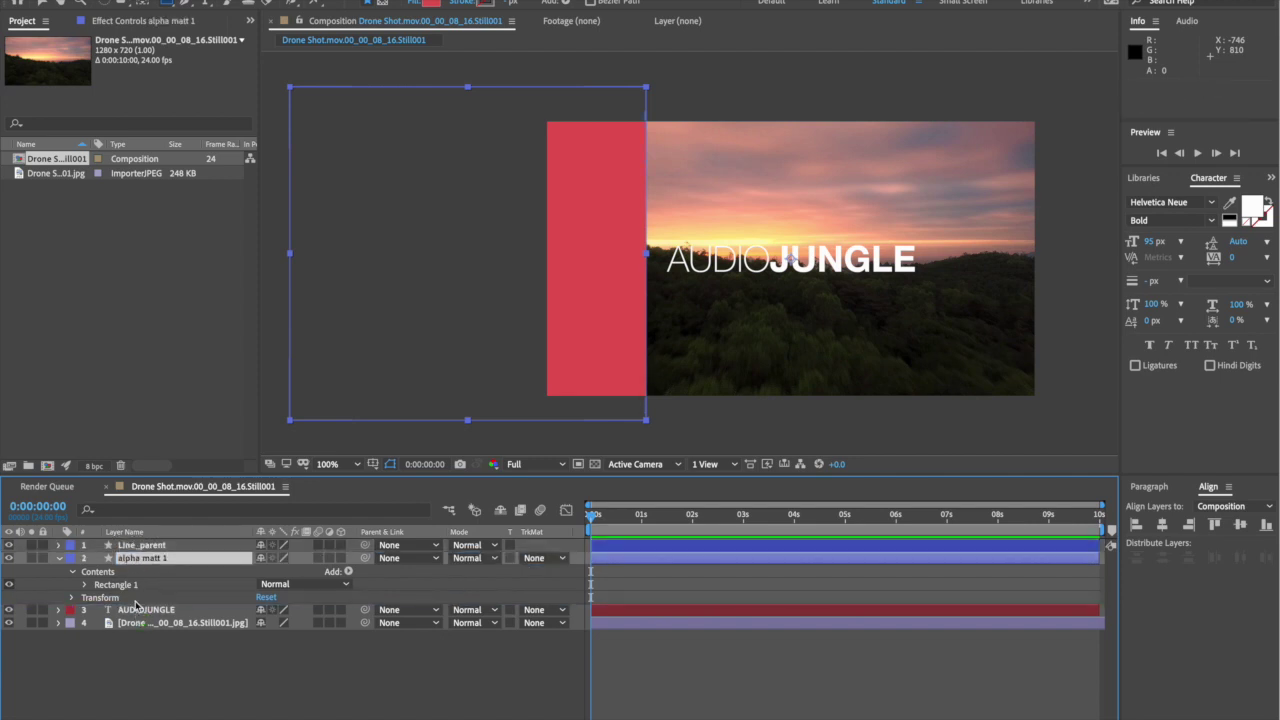
Collapse the expanded layer properties and parent the alpha matt 1 layer to Line_parent
{"action": "left_click", "coordinate": [59, 546]}
{"action": "left_click", "coordinate": [61, 548]}
{"action": "left_click", "coordinate": [59, 558]}
{"action": "left_click", "coordinate": [152, 546]}
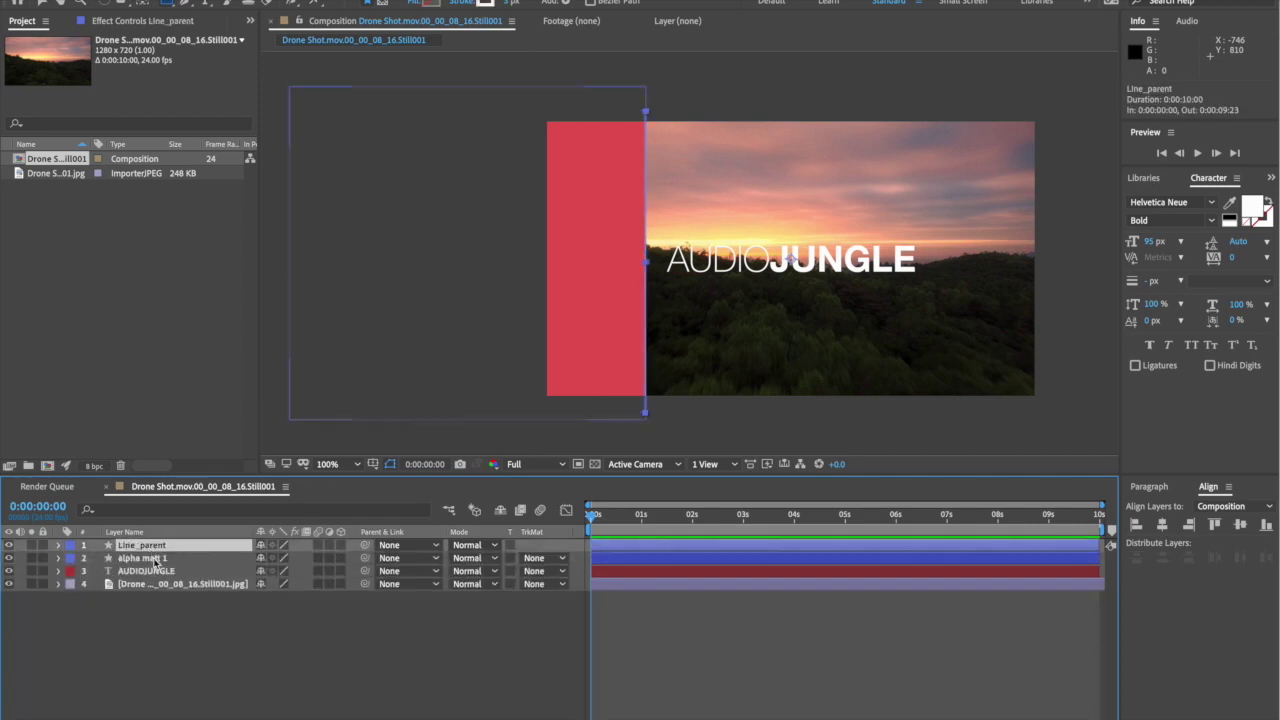
{"action": "left_click", "coordinate": [155, 563]}
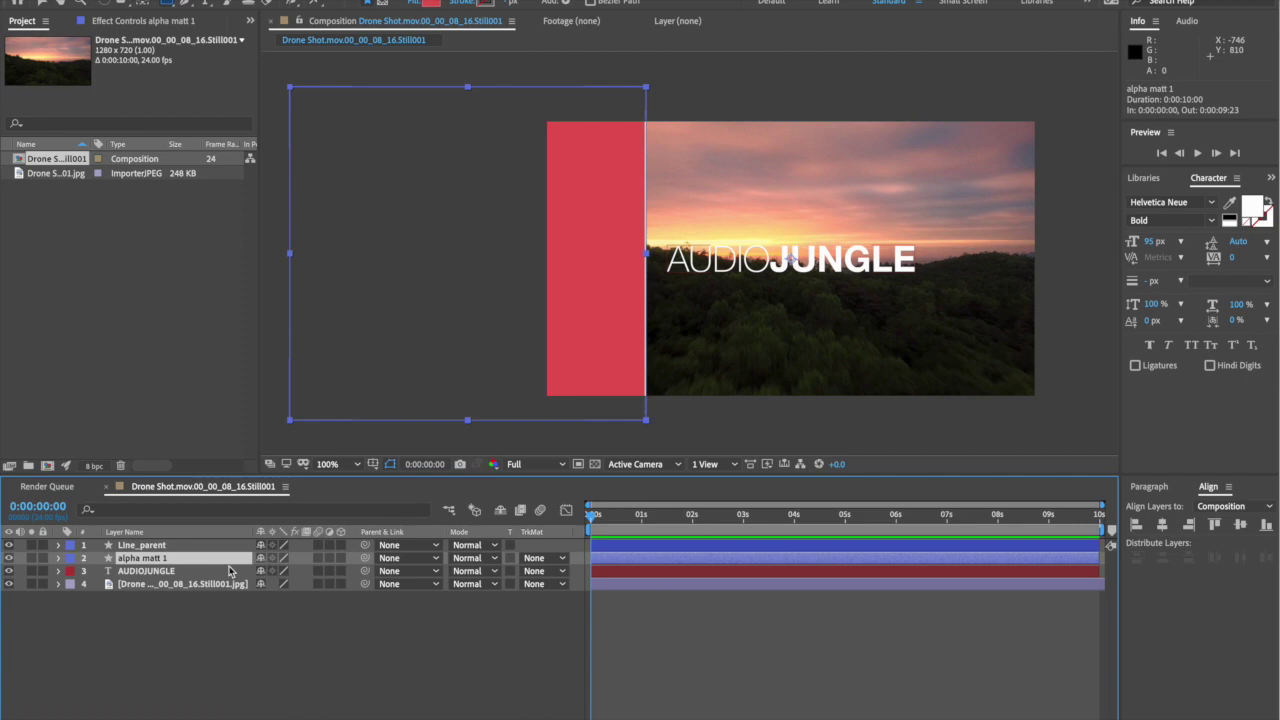
{"action": "left_click_drag", "start_coordinate": [364, 558], "coordinate": [184, 547]}
Shift the Line_parent layer to horizontal position 633 and collapse its properties
{"action": "key", "text": "p"}
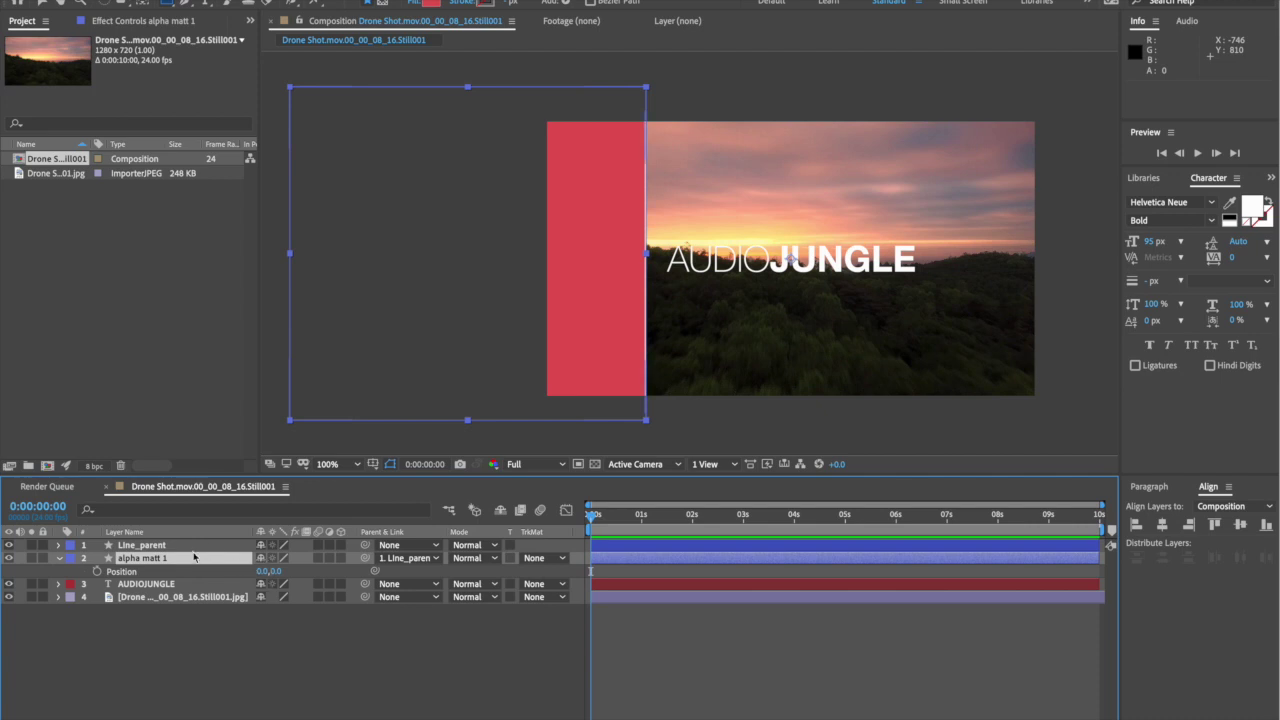
{"action": "key", "text": "p"}
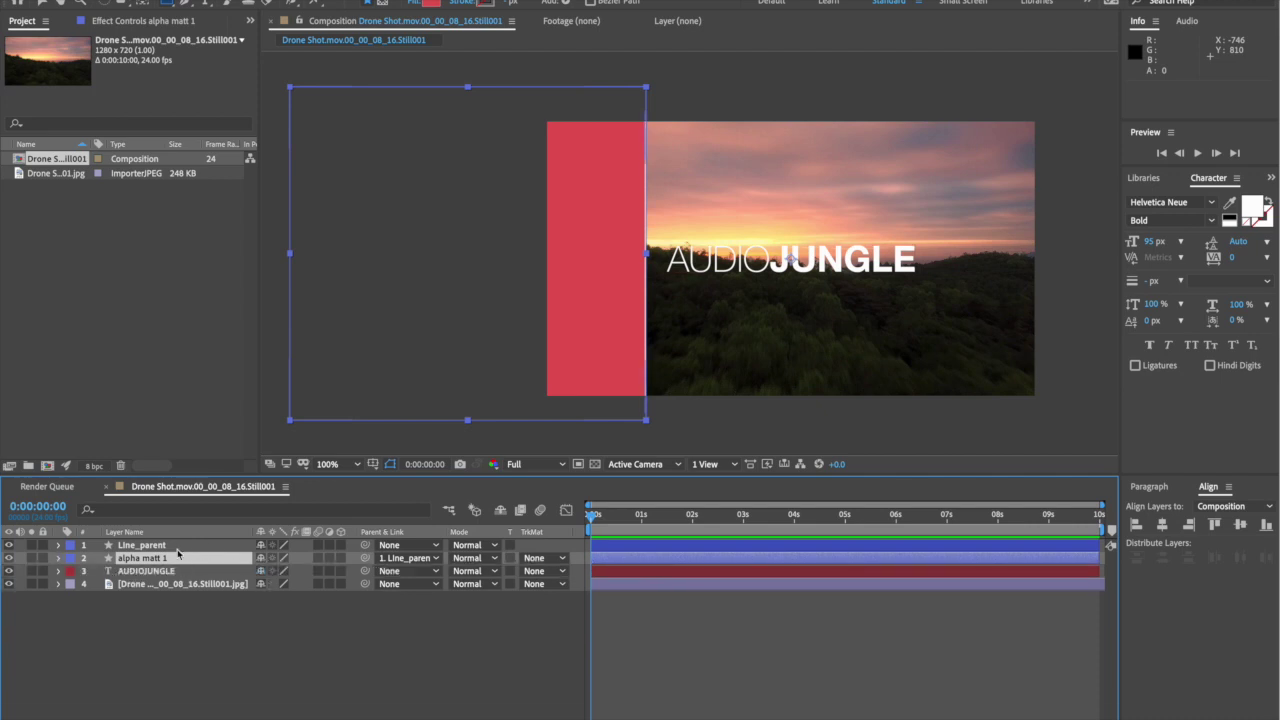
{"action": "left_click", "coordinate": [177, 547]}
{"action": "key", "text": "p"}
{"action": "mouse_move", "coordinate": [264, 558]}
{"action": "left_mouse_down"}
{"action": "mouse_move", "coordinate": [255, 563]}
{"action": "mouse_move", "coordinate": [275, 561]}
{"action": "left_mouse_up"}
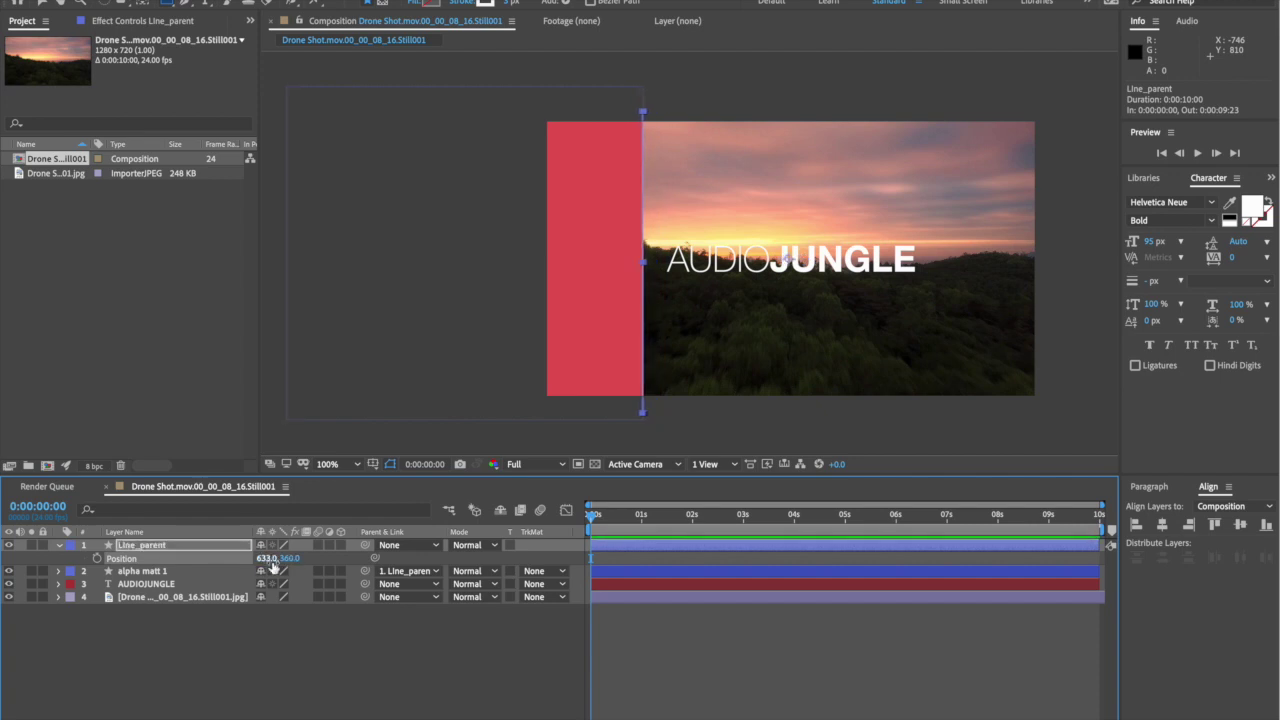
{"action": "left_click", "coordinate": [227, 650]}
{"action": "left_click", "coordinate": [58, 545]}
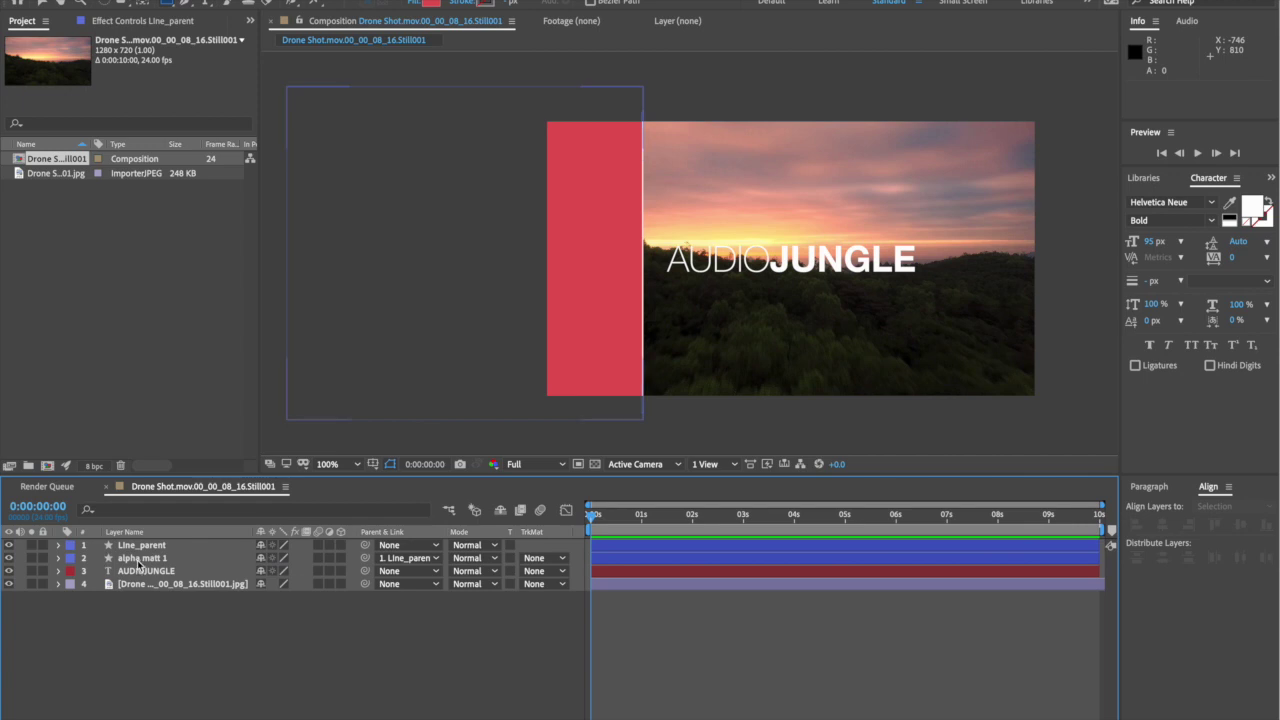
Set the AUDIOJUNGLE text layer's track matte to Alpha Matte "alpha matt 1"
{"action": "left_click", "coordinate": [142, 558]}
{"action": "left_click", "coordinate": [147, 571]}
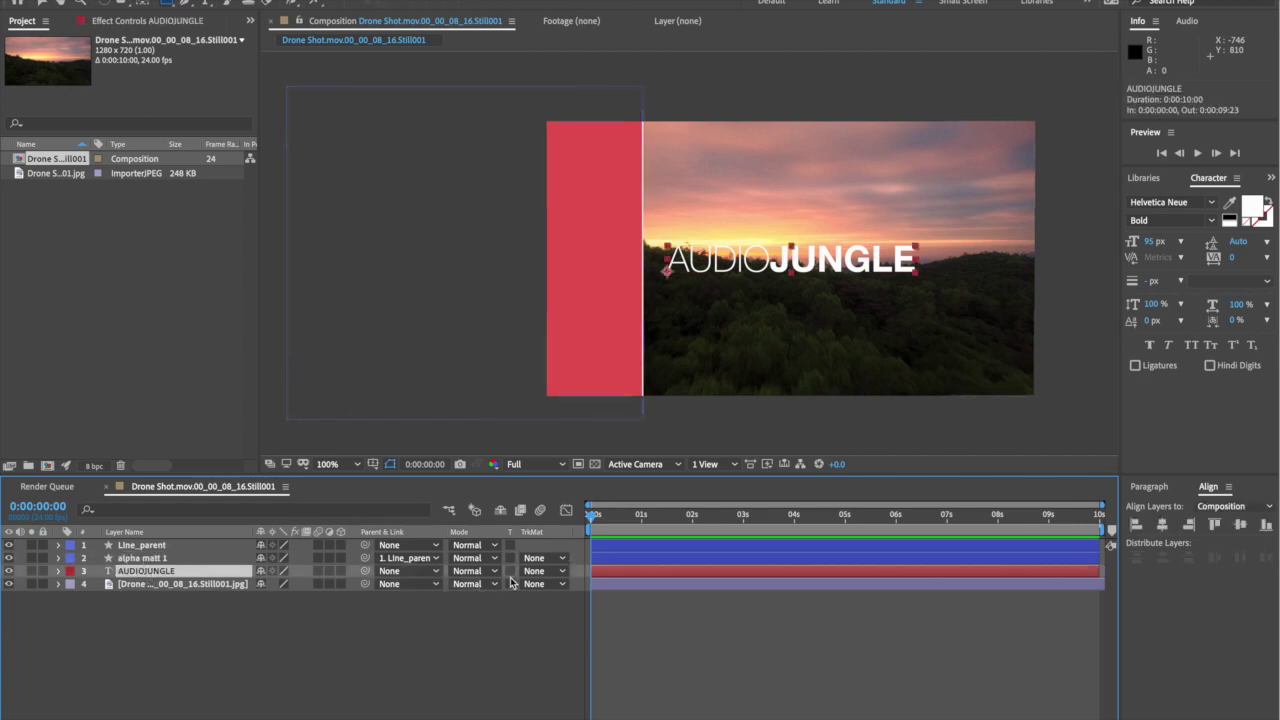
{"action": "left_click", "coordinate": [561, 571]}
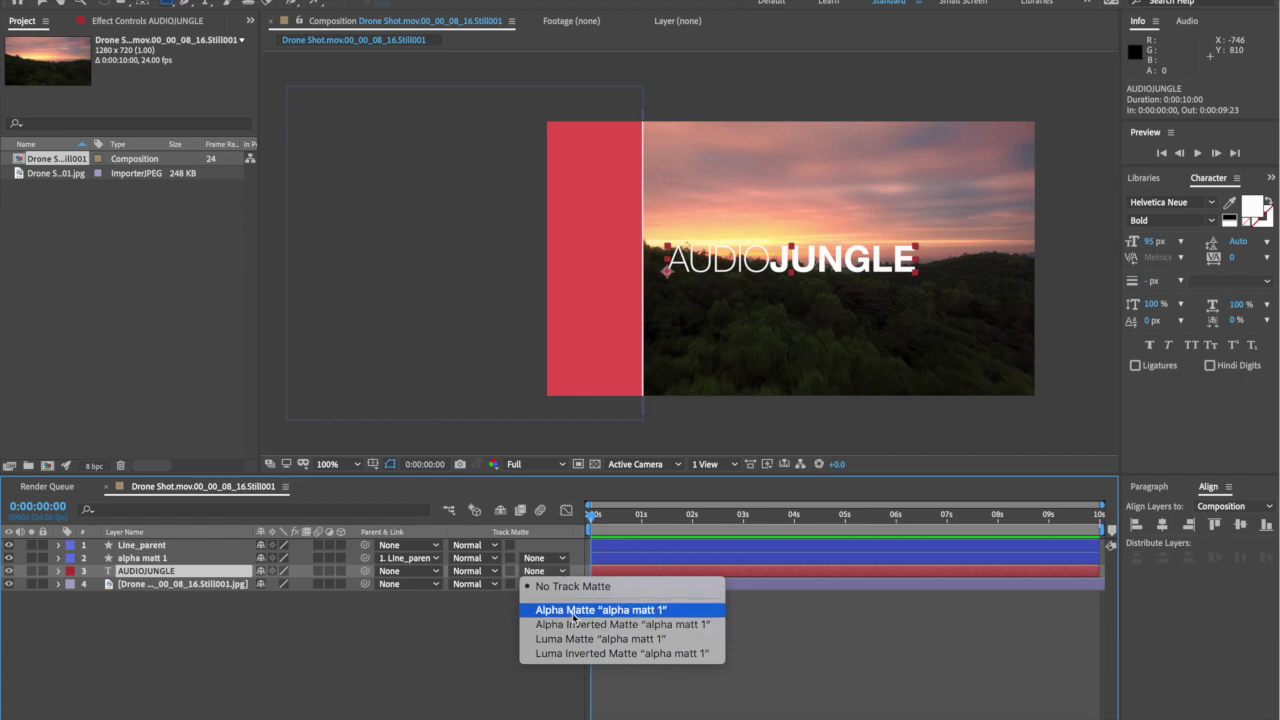
{"action": "left_click", "coordinate": [573, 612]}
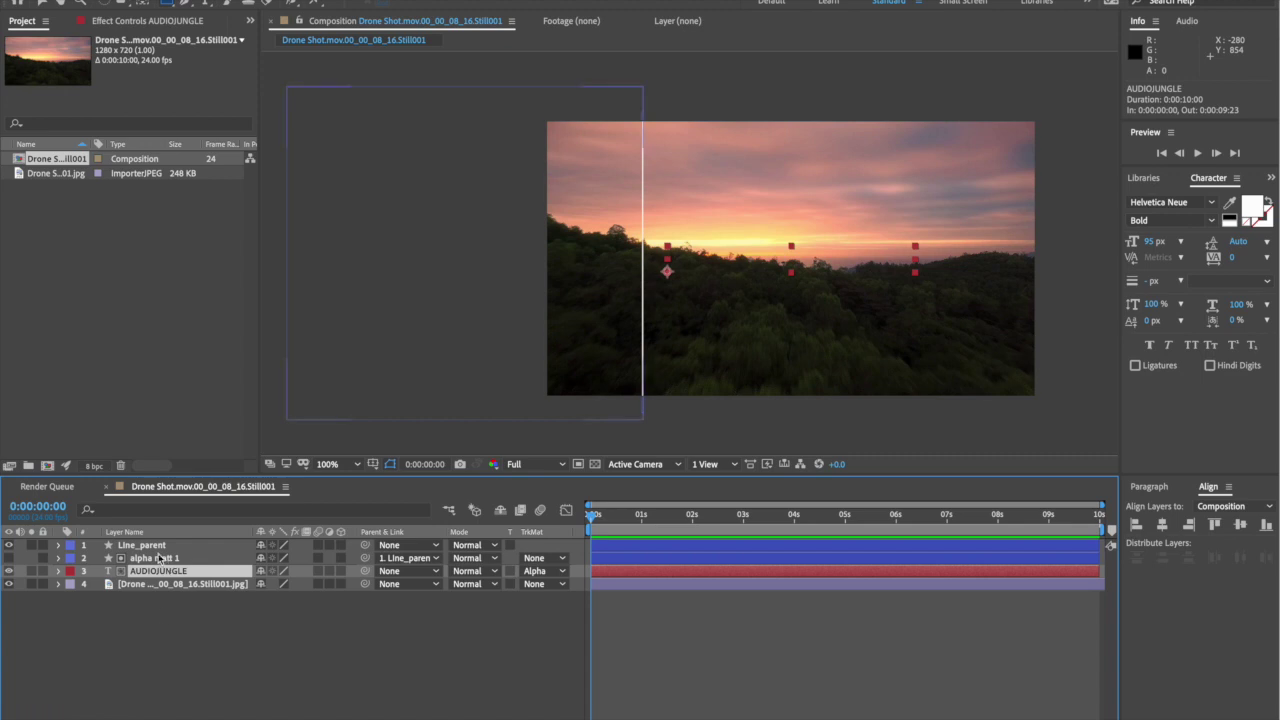
Start position keyframing on the Line_parent layer with a keyframe at 0 seconds
{"action": "left_click", "coordinate": [157, 546]}
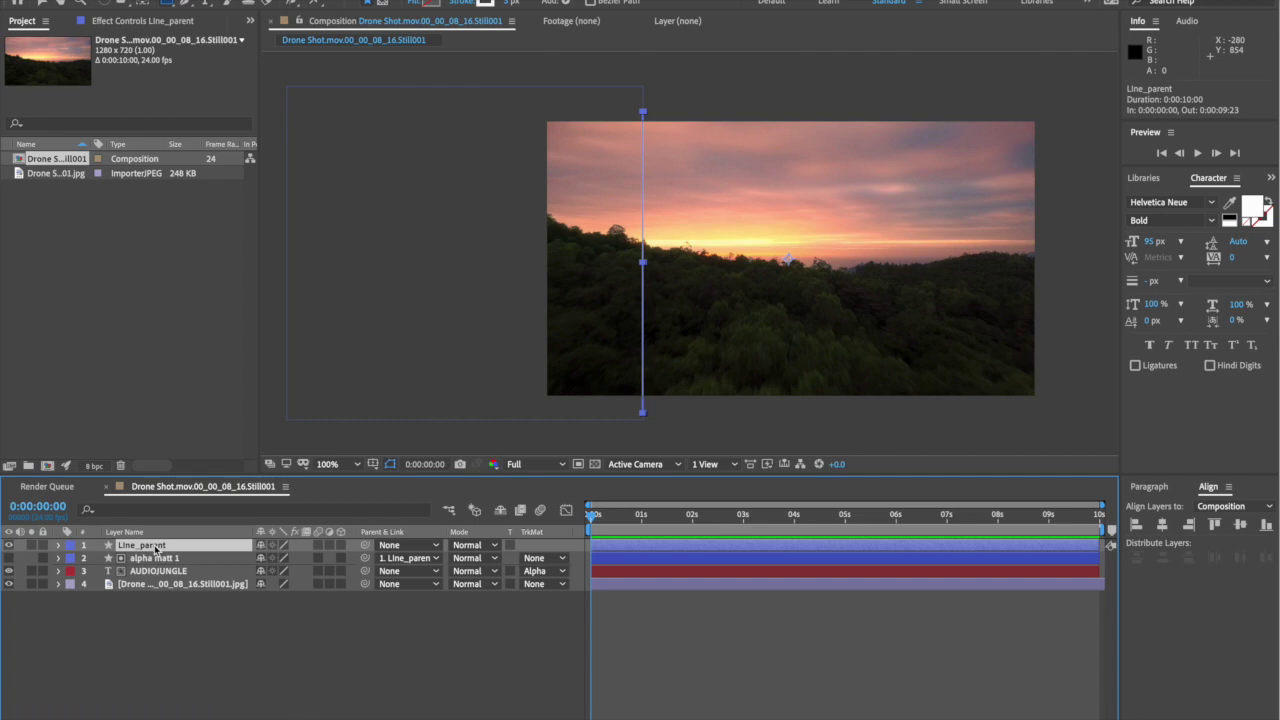
{"action": "key", "text": "p"}
{"action": "left_click", "coordinate": [98, 558]}
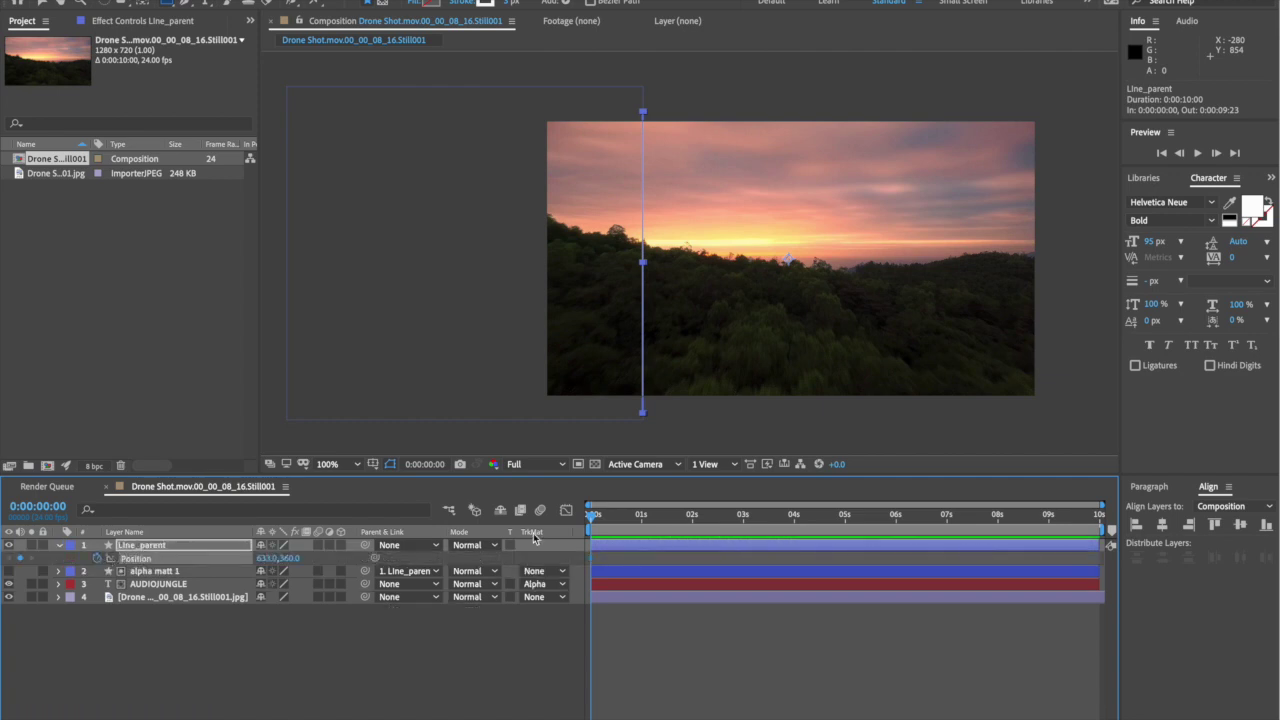
At 1 second, move the Line_parent layer past the end of the title to horizontal position 1406
{"action": "left_click", "coordinate": [37, 506]}
{"action": "type", "text": "100"}
{"action": "key", "text": "Return"}
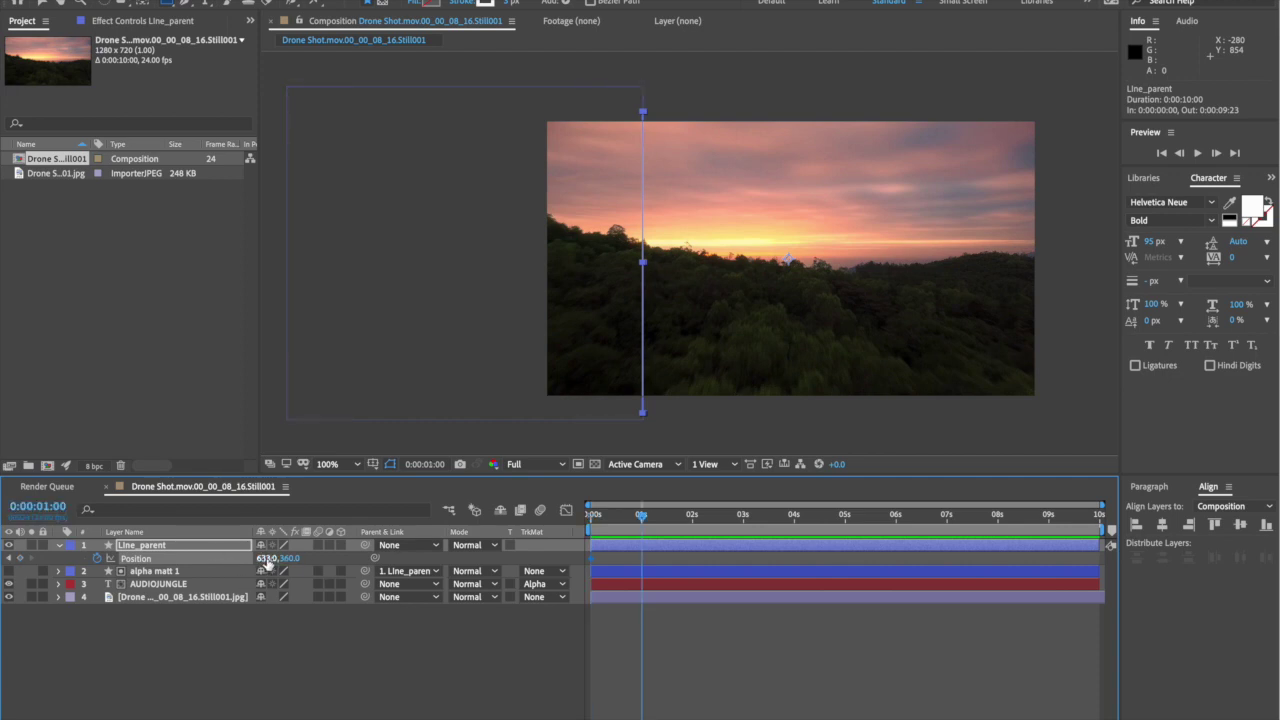
{"action": "left_click_drag", "start_coordinate": [268, 562], "coordinate": [541, 557]}
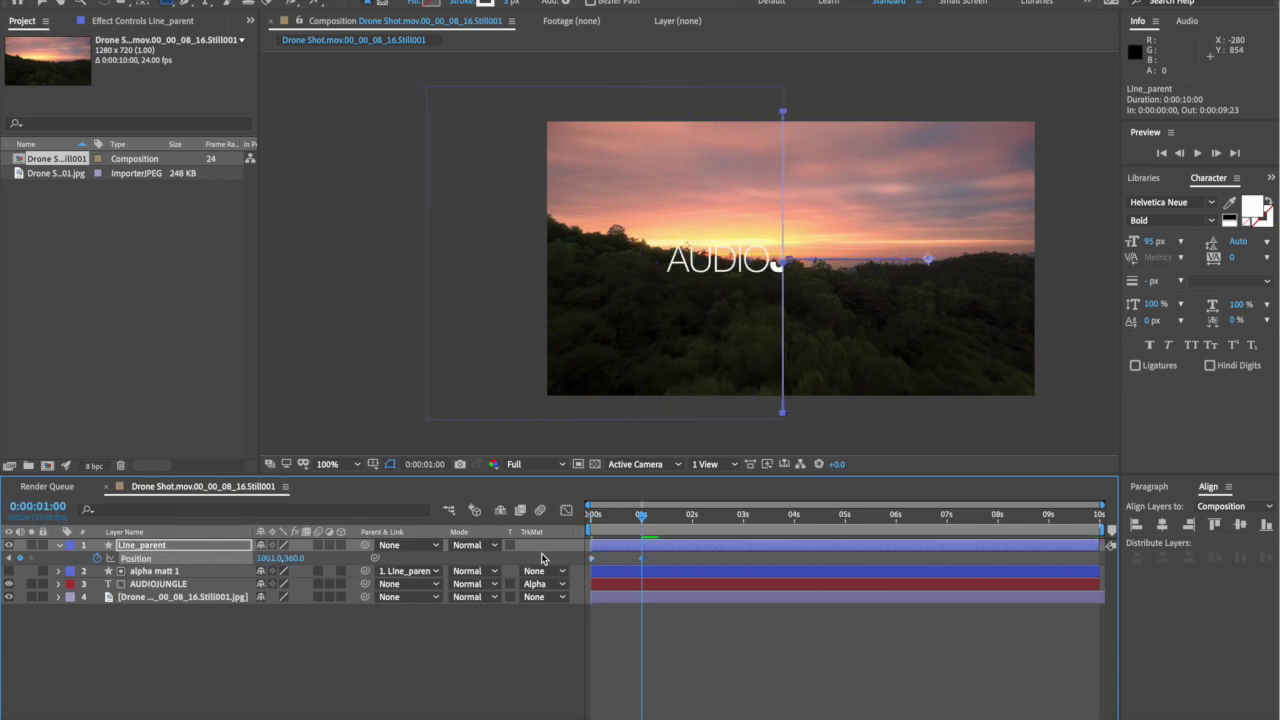
{"action": "left_click_drag", "start_coordinate": [280, 558], "coordinate": [555, 547]}
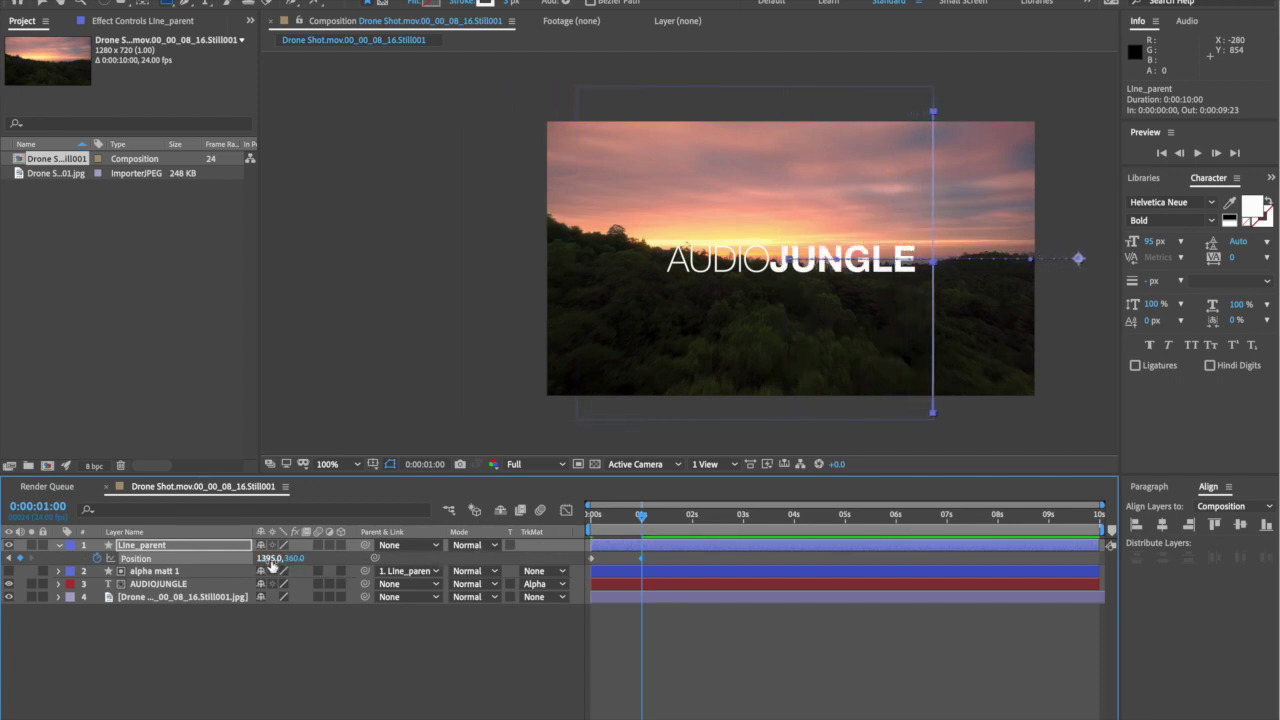
{"action": "left_click_drag", "start_coordinate": [272, 565], "coordinate": [296, 560]}
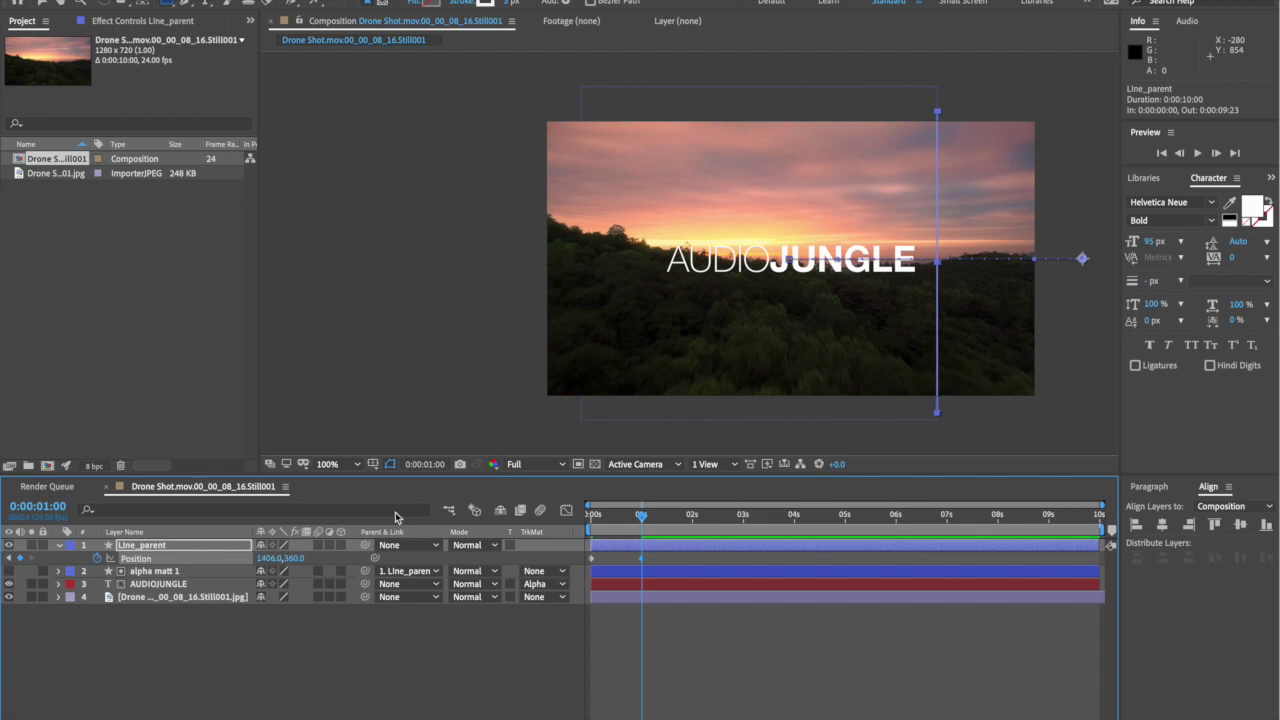
Ease both Line_parent position keyframes and return the current time to 1 second
{"action": "left_click_drag", "start_coordinate": [641, 514], "coordinate": [575, 566]}
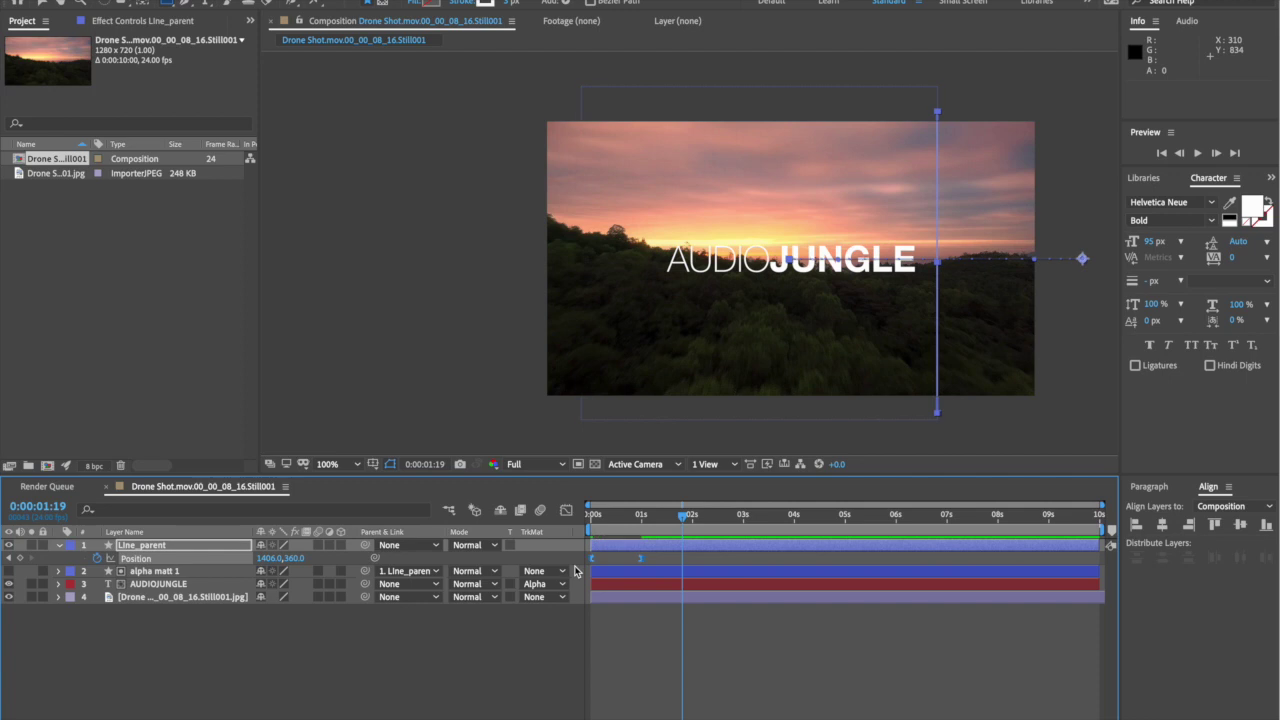
{"action": "left_click_drag", "start_coordinate": [684, 516], "coordinate": [642, 520]}
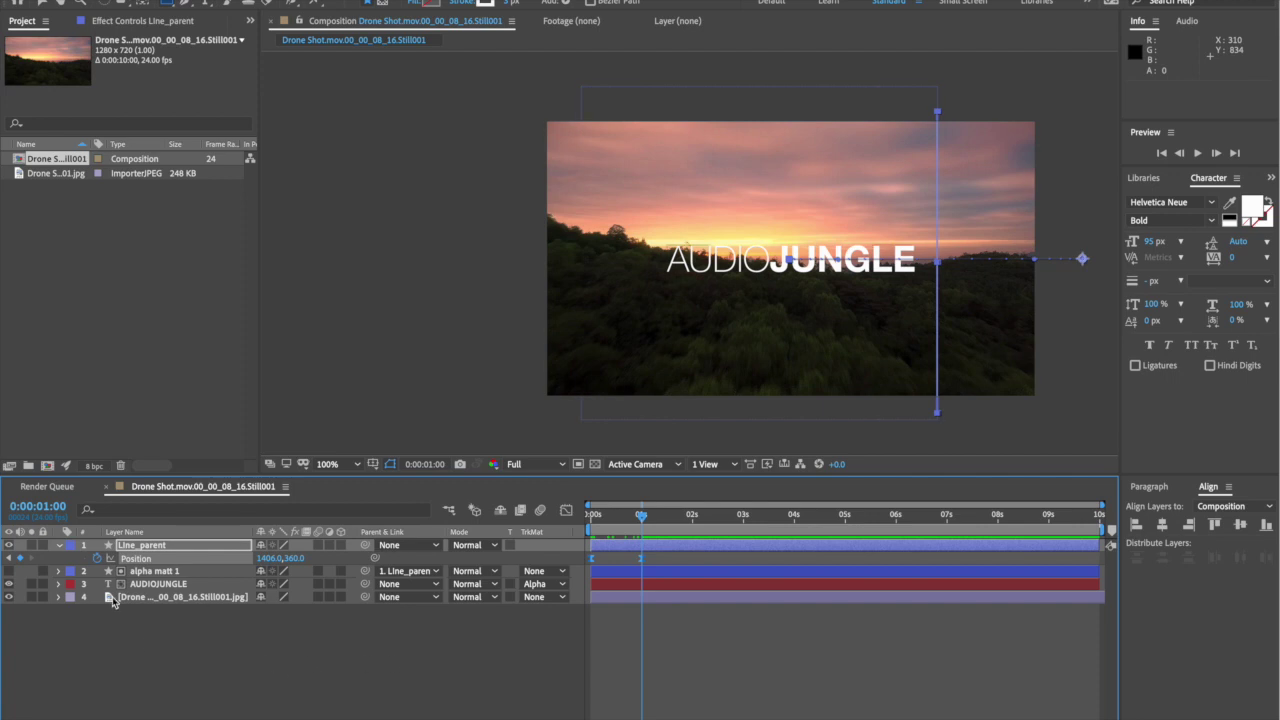
Add a new text layer reading "JUNGLEaudio" just below the existing title in the composition
{"action": "left_click", "coordinate": [152, 648]}
{"action": "left_click_drag", "start_coordinate": [523, 363], "coordinate": [336, 361]}
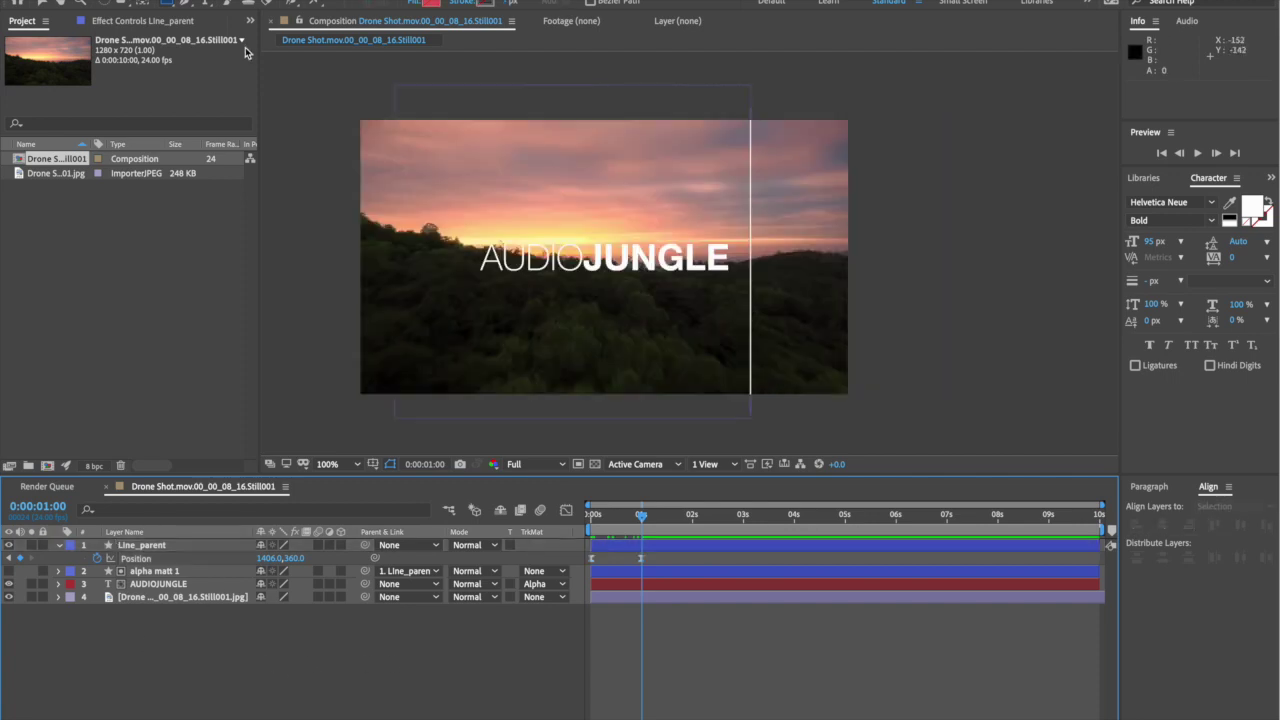
{"action": "left_click", "coordinate": [207, 6]}
{"action": "left_click", "coordinate": [499, 302]}
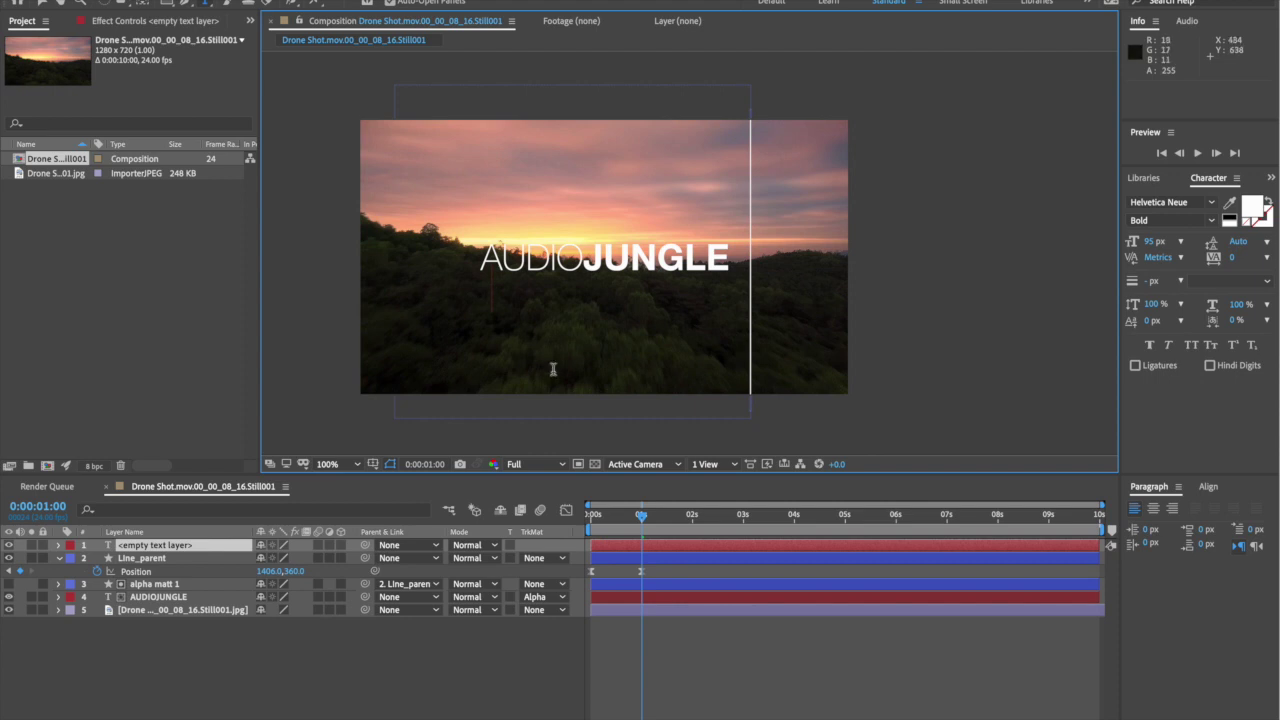
{"action": "type", "text": "J"}
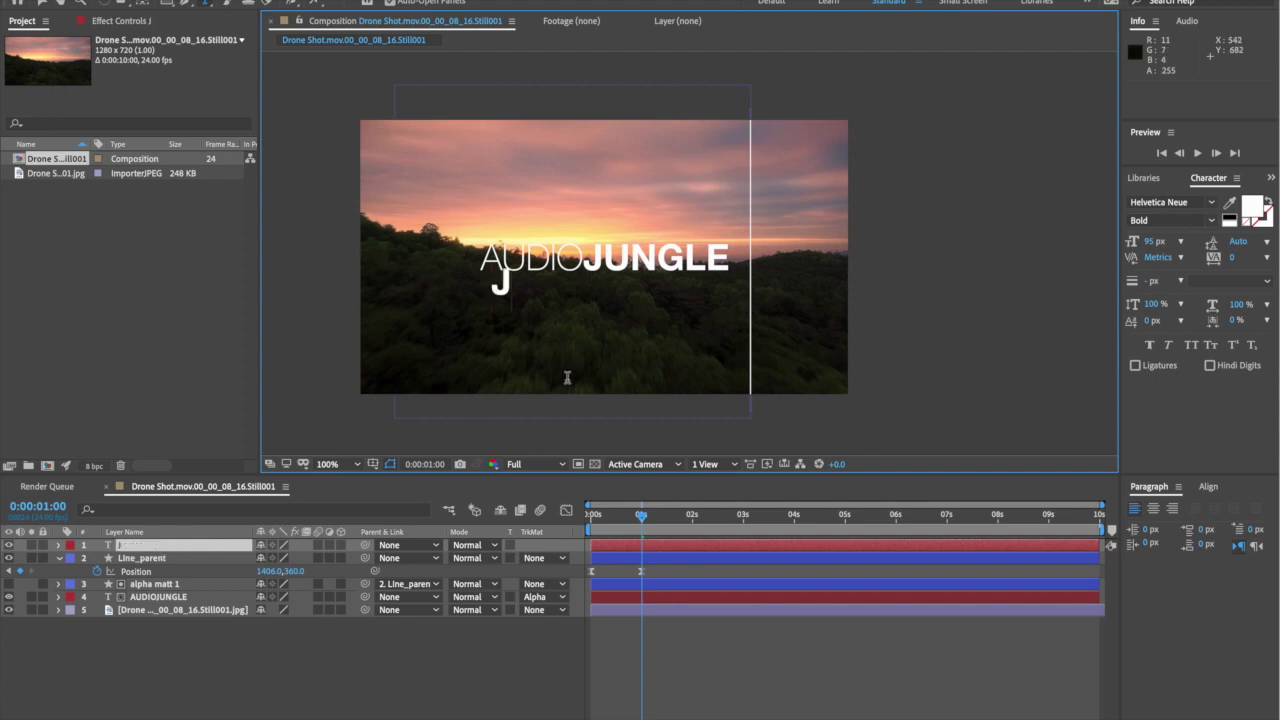
{"action": "type", "text": "UNGLE"}
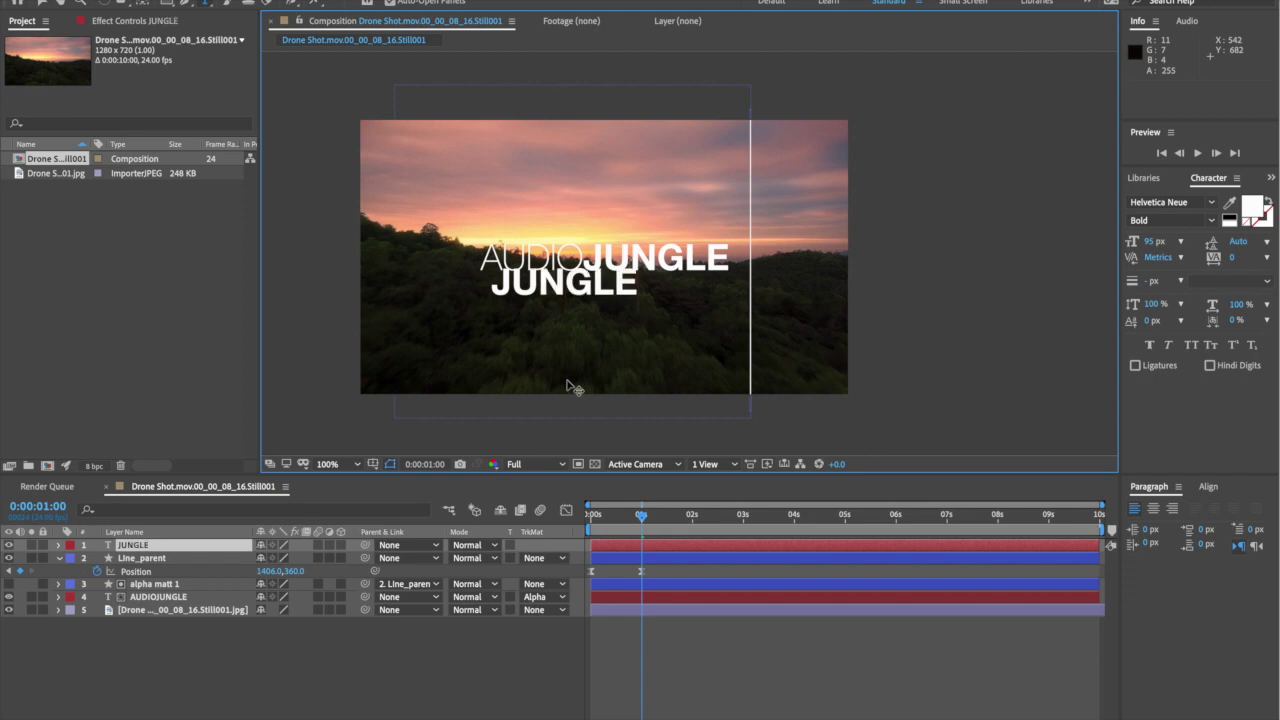
{"action": "type", "text": "a"}
{"action": "type", "text": "ufio"}
{"action": "key", "text": "BackSpace"}
{"action": "key", "text": "BackSpace"}
{"action": "key", "text": "BackSpace"}
{"action": "type", "text": "dio"}
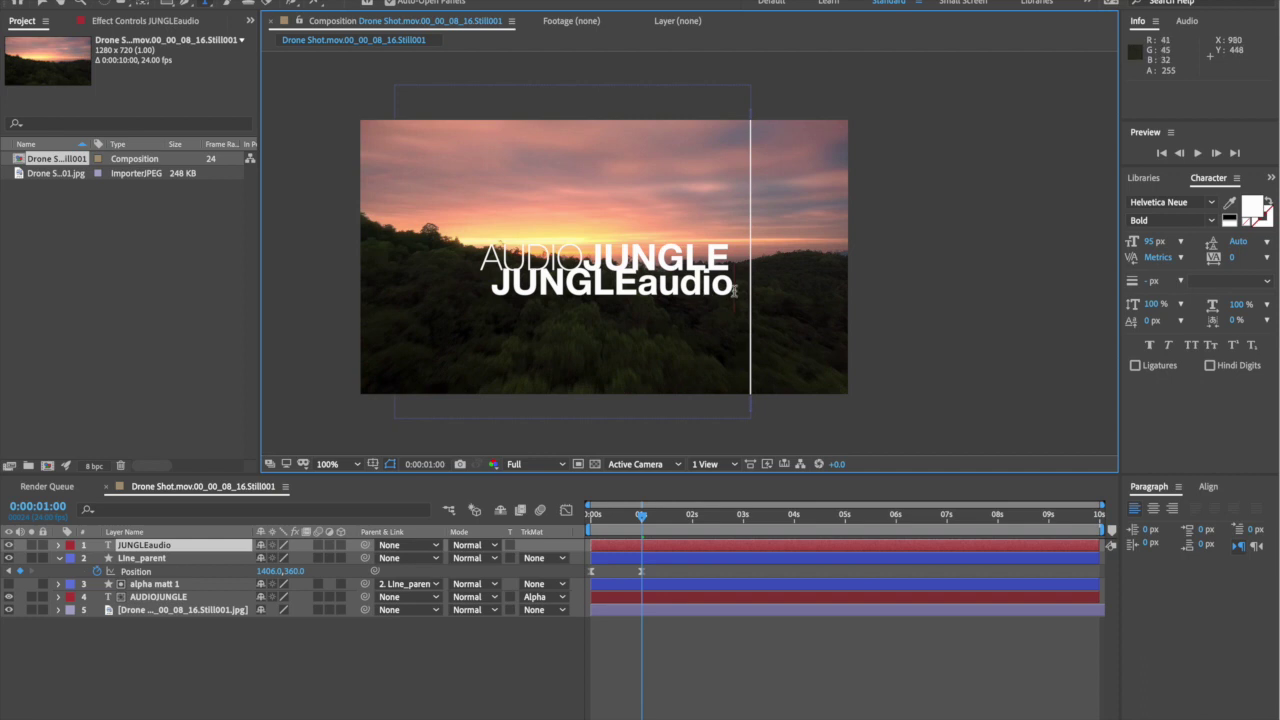
Change the font style of the word "audio" in the new text to Thin
{"action": "left_click_drag", "start_coordinate": [672, 286], "coordinate": [634, 288]}
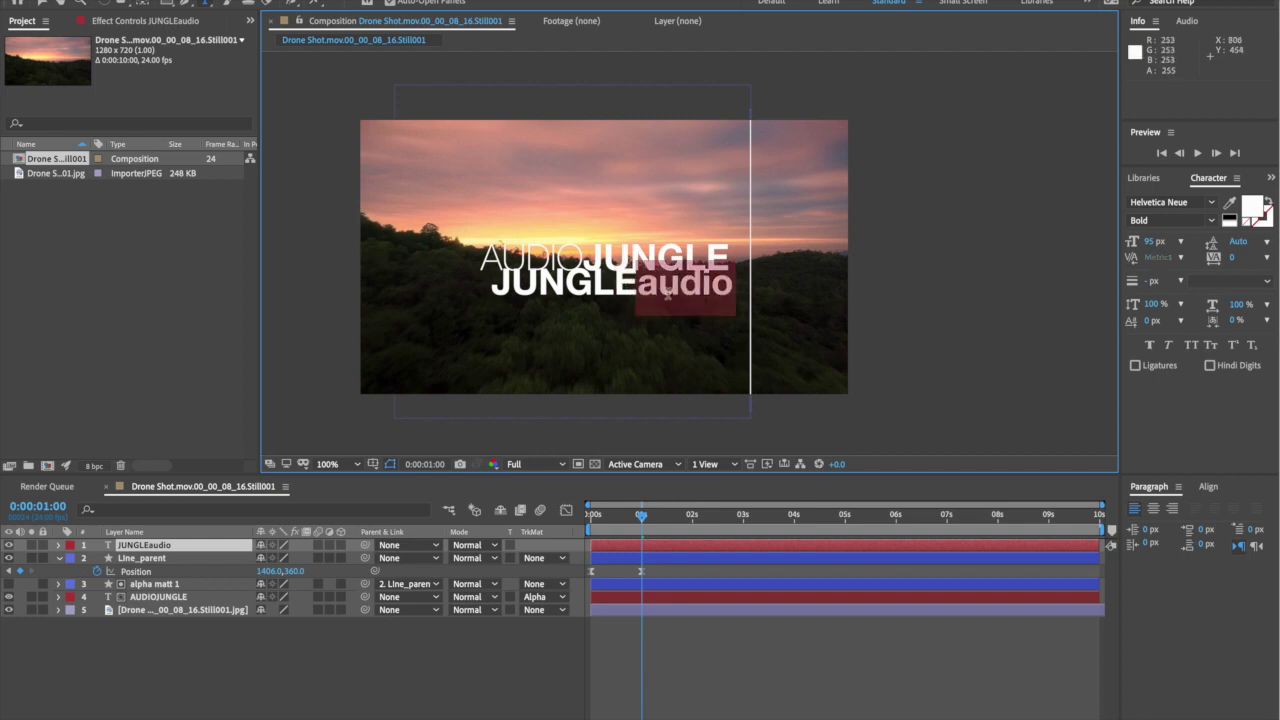
{"action": "left_click", "coordinate": [724, 287]}
{"action": "left_click_drag", "start_coordinate": [726, 287], "coordinate": [637, 288]}
{"action": "left_click", "coordinate": [1211, 221]}
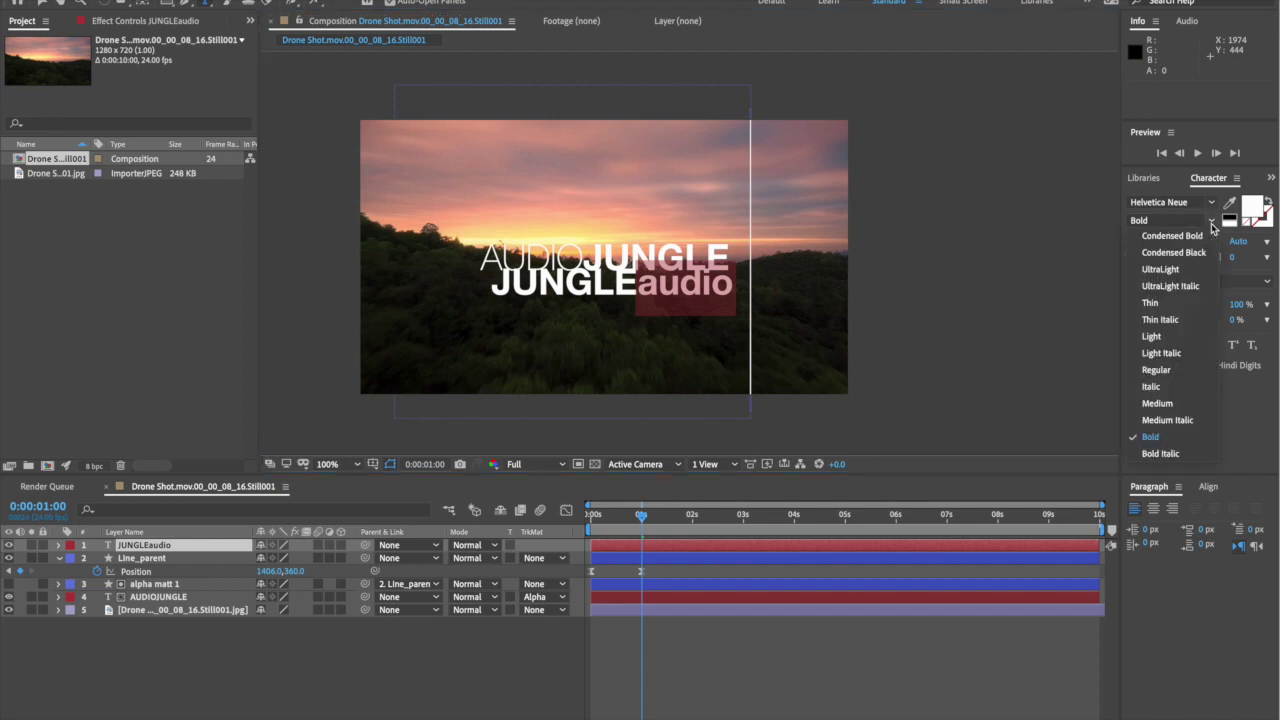
{"action": "left_click", "coordinate": [1150, 303]}
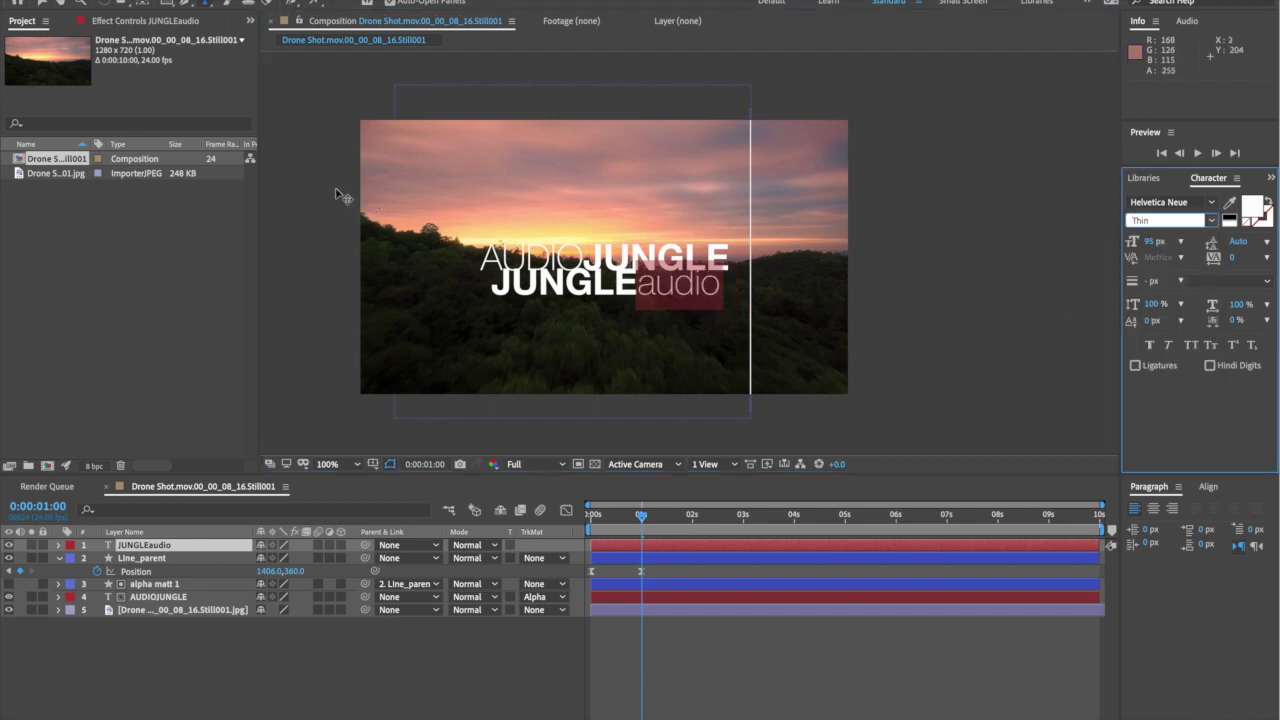
Center the JUNGLEaudio text layer vertically and horizontally in the composition
{"action": "left_click", "coordinate": [41, 4]}
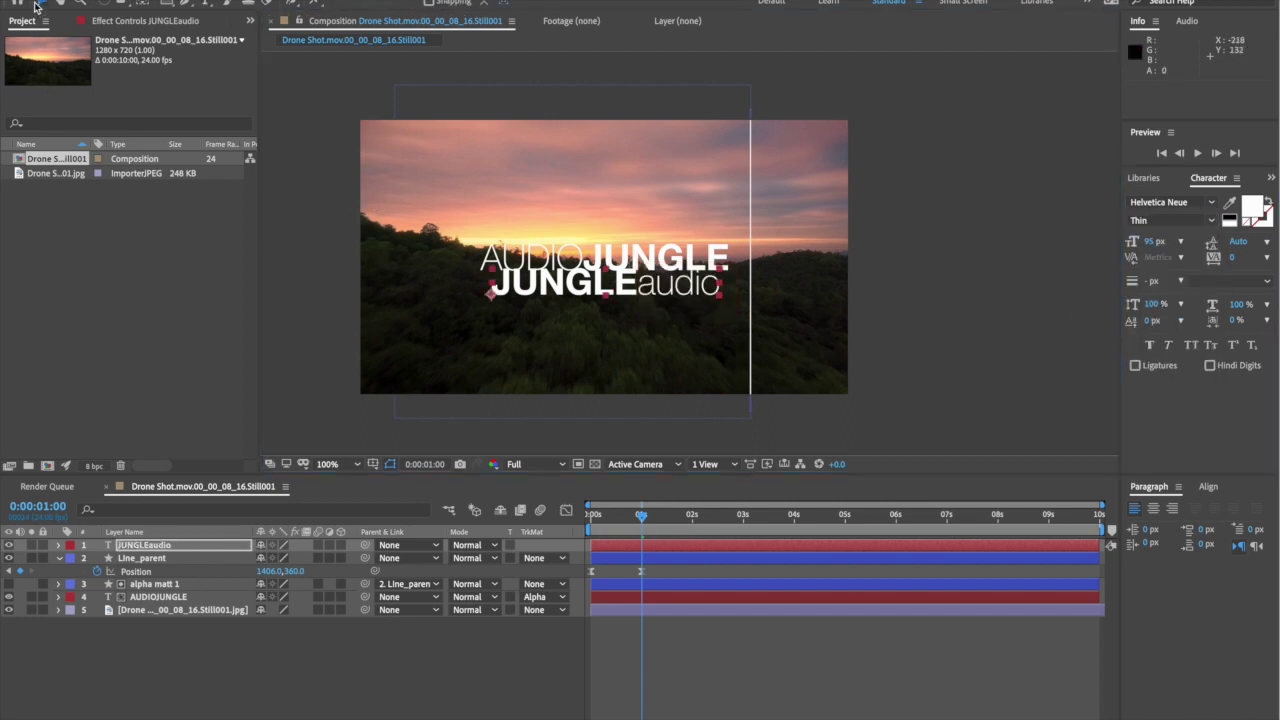
{"action": "left_click", "coordinate": [1208, 487]}
{"action": "left_click", "coordinate": [1238, 524]}
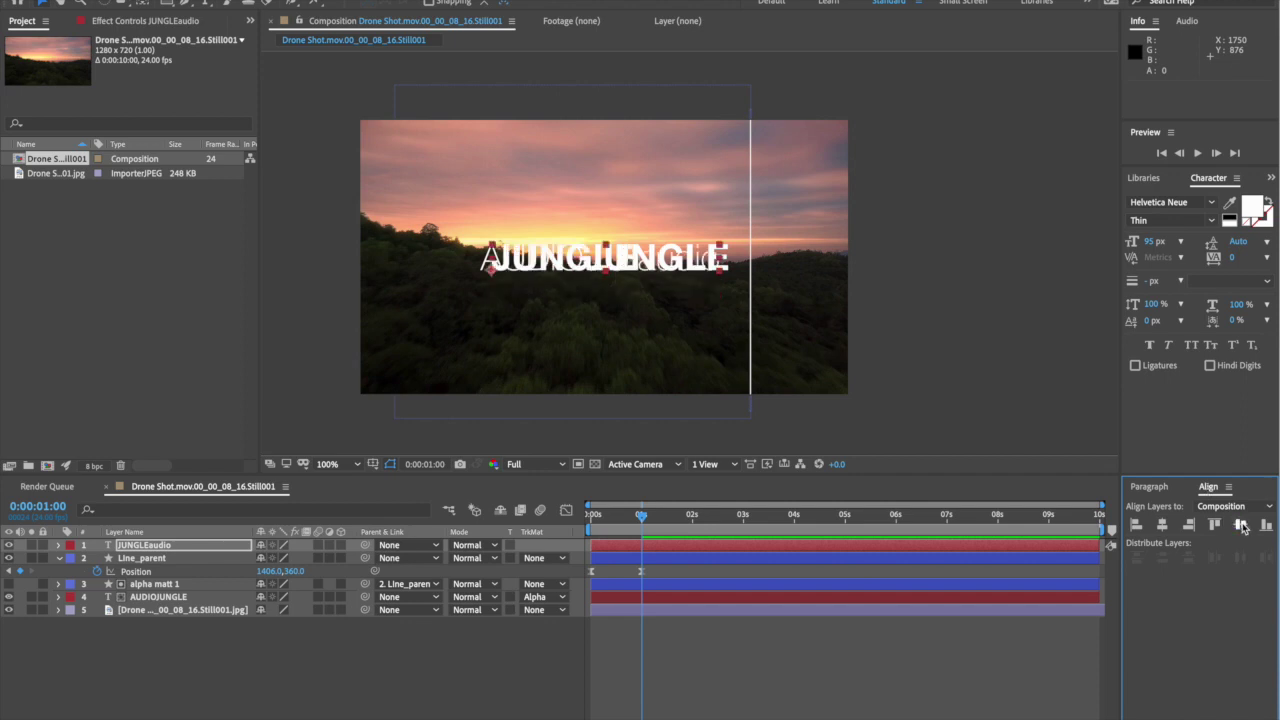
{"action": "left_click", "coordinate": [1162, 524]}
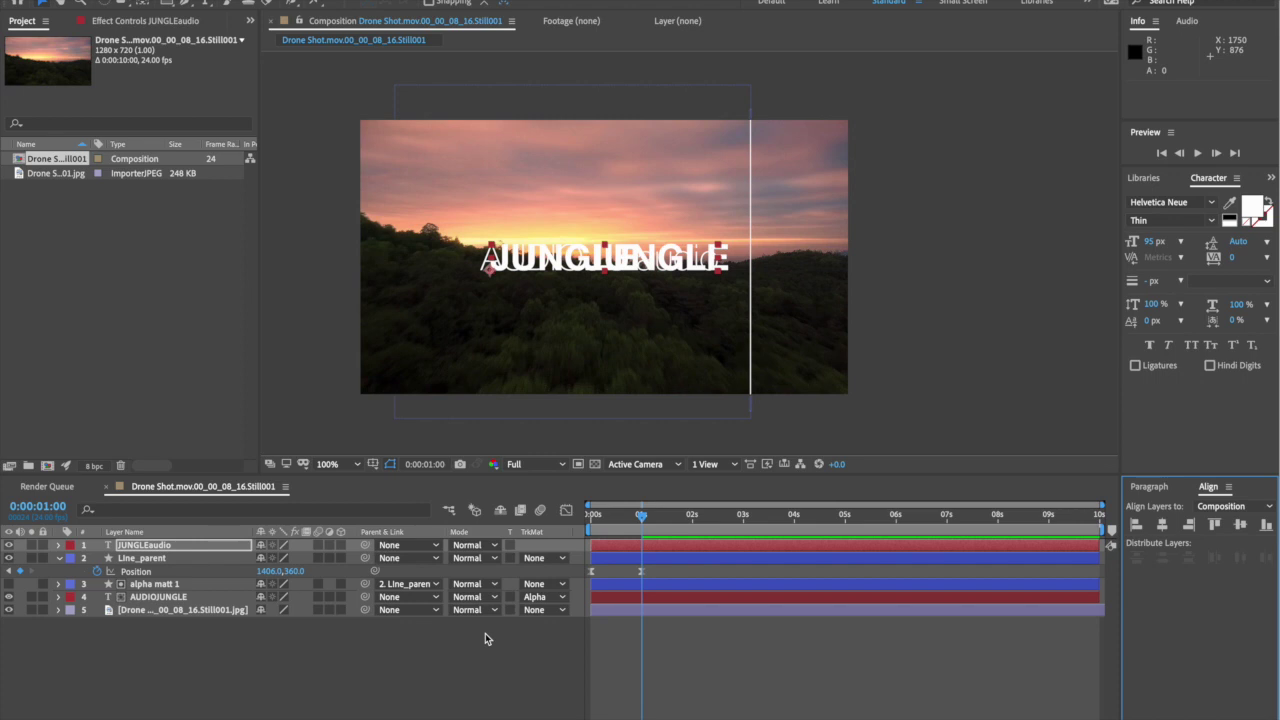
Draw a red rectangle from the white line to beyond the frame's right edge and rename its layer "alpha matt 2"
{"action": "left_click", "coordinate": [58, 560]}
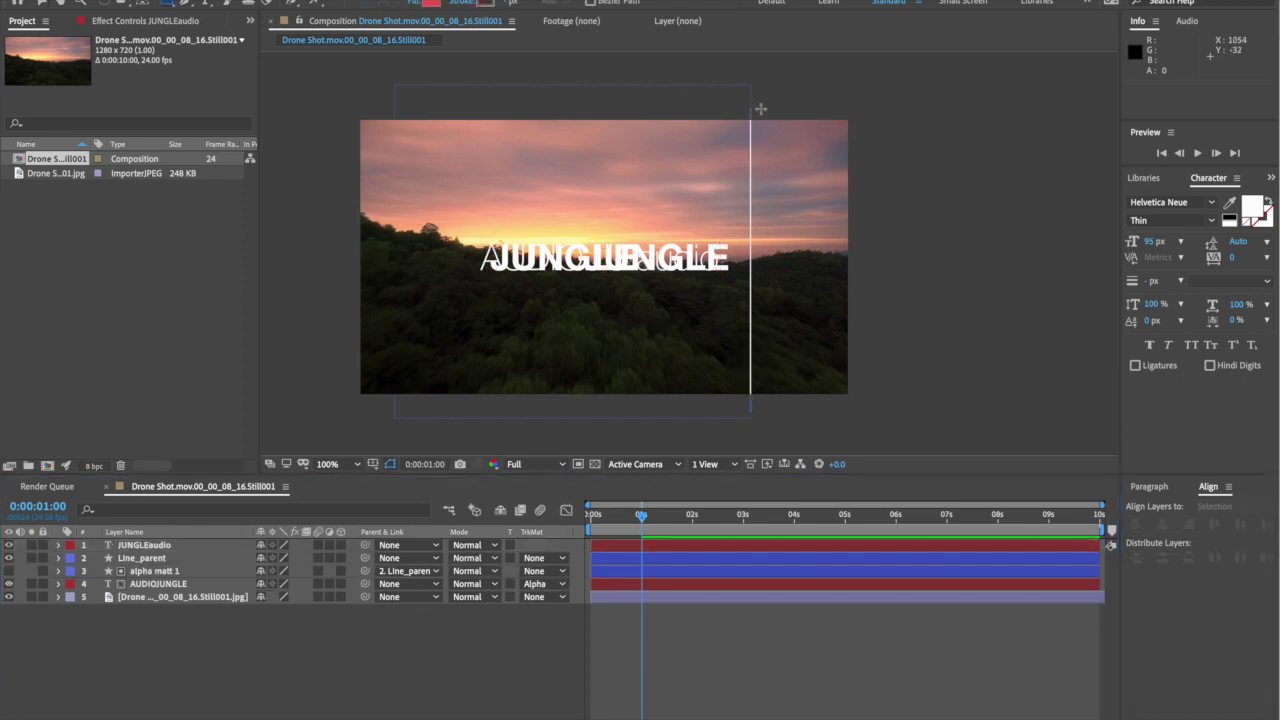
{"action": "mouse_move", "coordinate": [750, 108]}
{"action": "left_mouse_down"}
{"action": "mouse_move", "coordinate": [930, 420]}
{"action": "mouse_move", "coordinate": [1077, 413]}
{"action": "left_mouse_up"}
{"action": "left_click", "coordinate": [141, 544]}
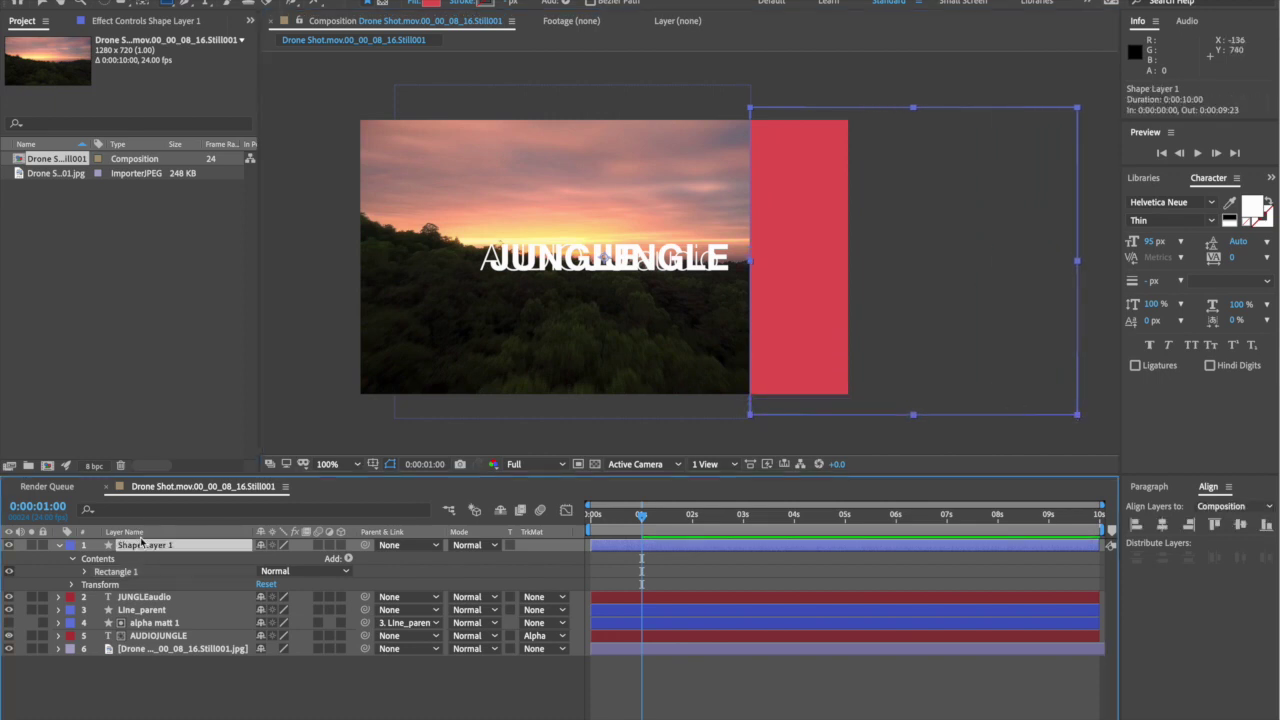
{"action": "key", "text": "Return"}
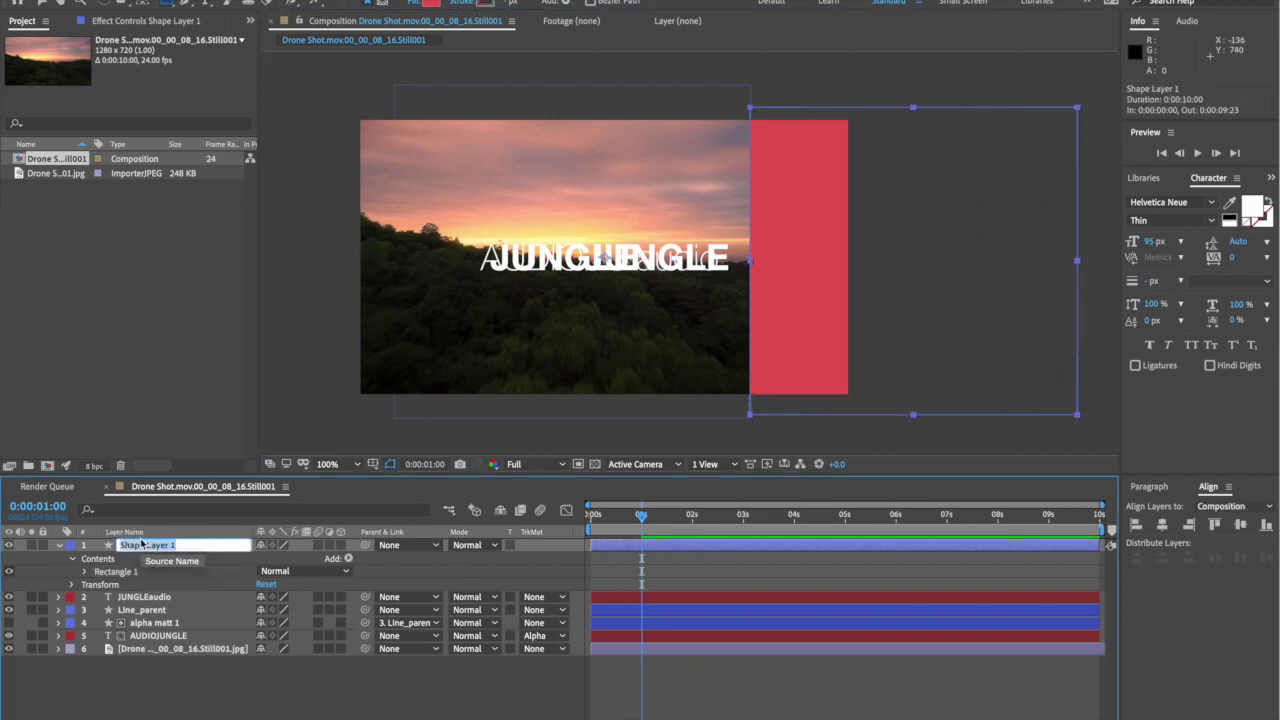
{"action": "type", "text": "alpah"}
{"action": "key", "text": "BackSpace"}
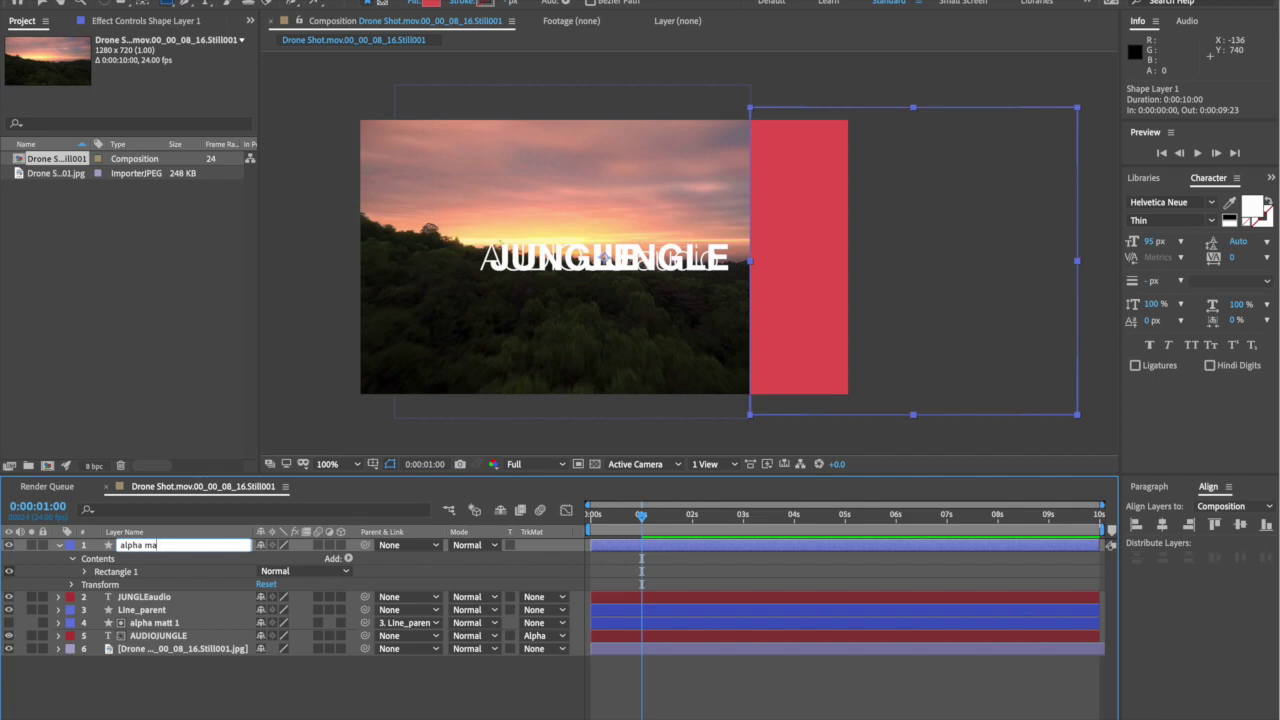
{"action": "key", "text": "Return"}
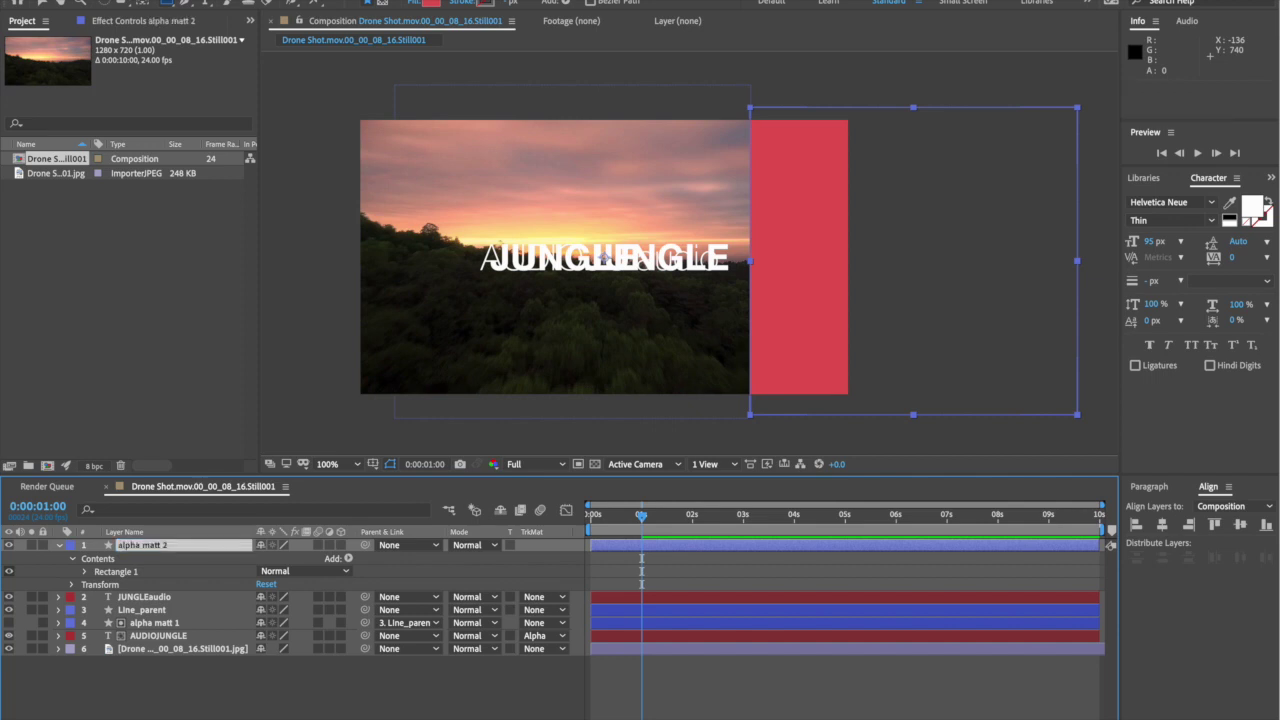
{"action": "left_click", "coordinate": [58, 546]}
Move the Line_parent layer to the top of the layer stack and parent alpha matt 2 to it
{"action": "mouse_move", "coordinate": [155, 547]}
{"action": "left_mouse_down"}
{"action": "mouse_move", "coordinate": [155, 568]}
{"action": "mouse_move", "coordinate": [160, 557]}
{"action": "left_mouse_up"}
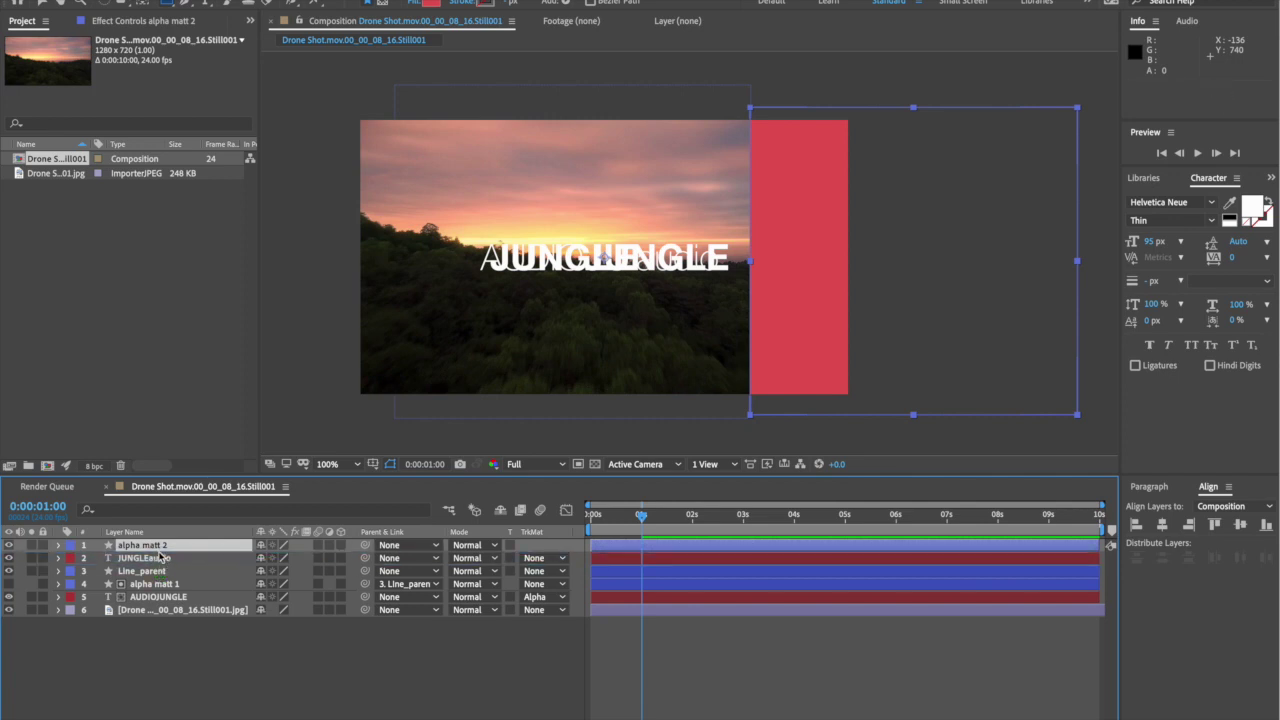
{"action": "left_click", "coordinate": [160, 572]}
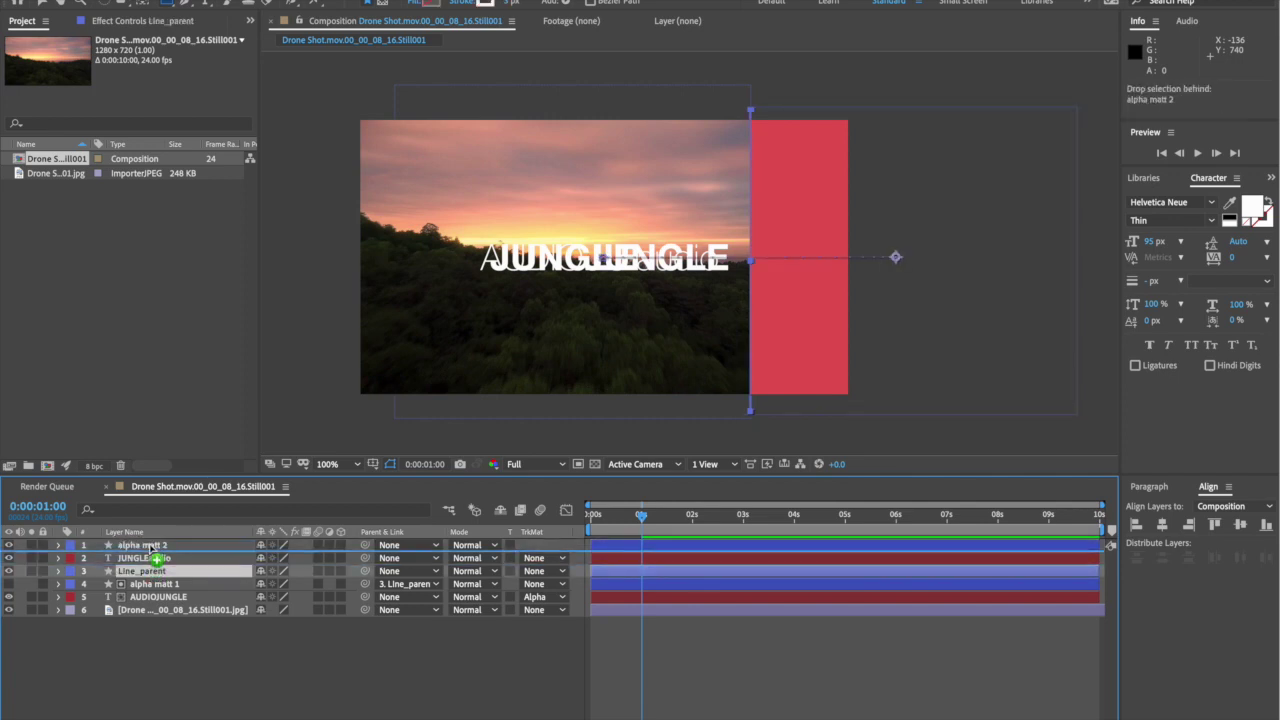
{"action": "key", "text": "ctrl+shift+bracketright"}
{"action": "left_click", "coordinate": [215, 565]}
{"action": "key", "text": "ctrl+Up"}
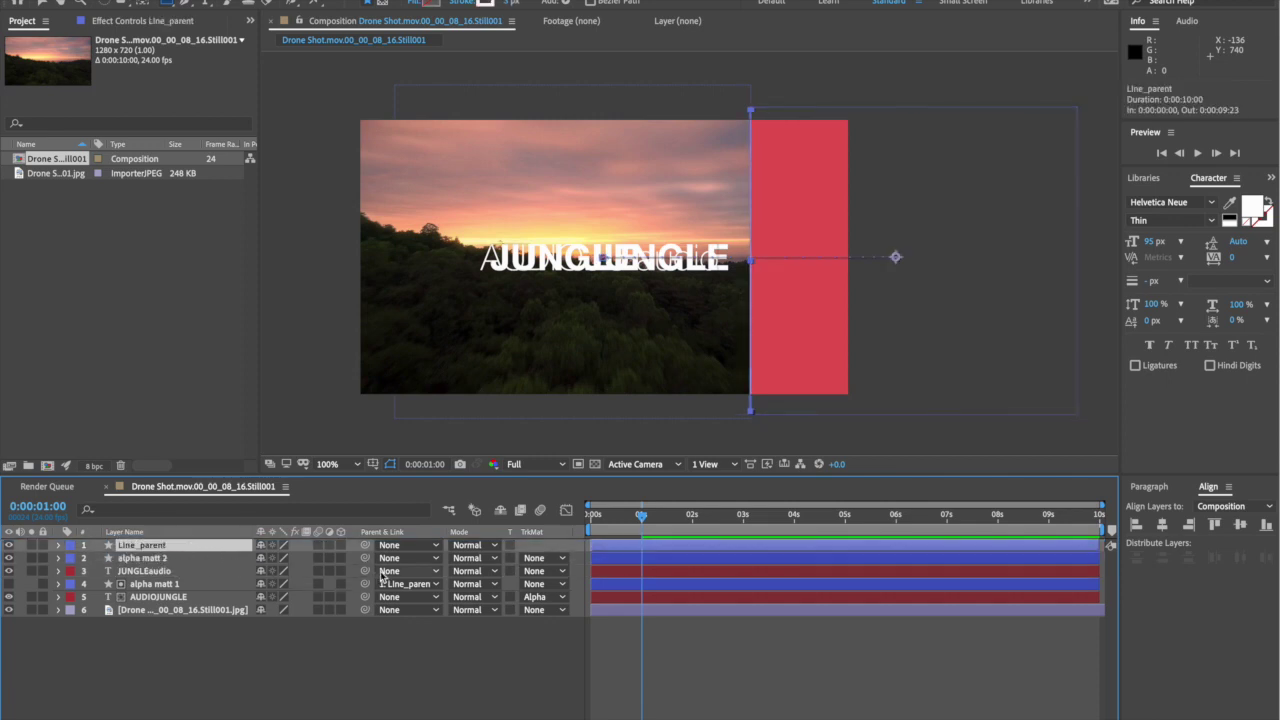
{"action": "left_click_drag", "start_coordinate": [367, 563], "coordinate": [210, 549]}
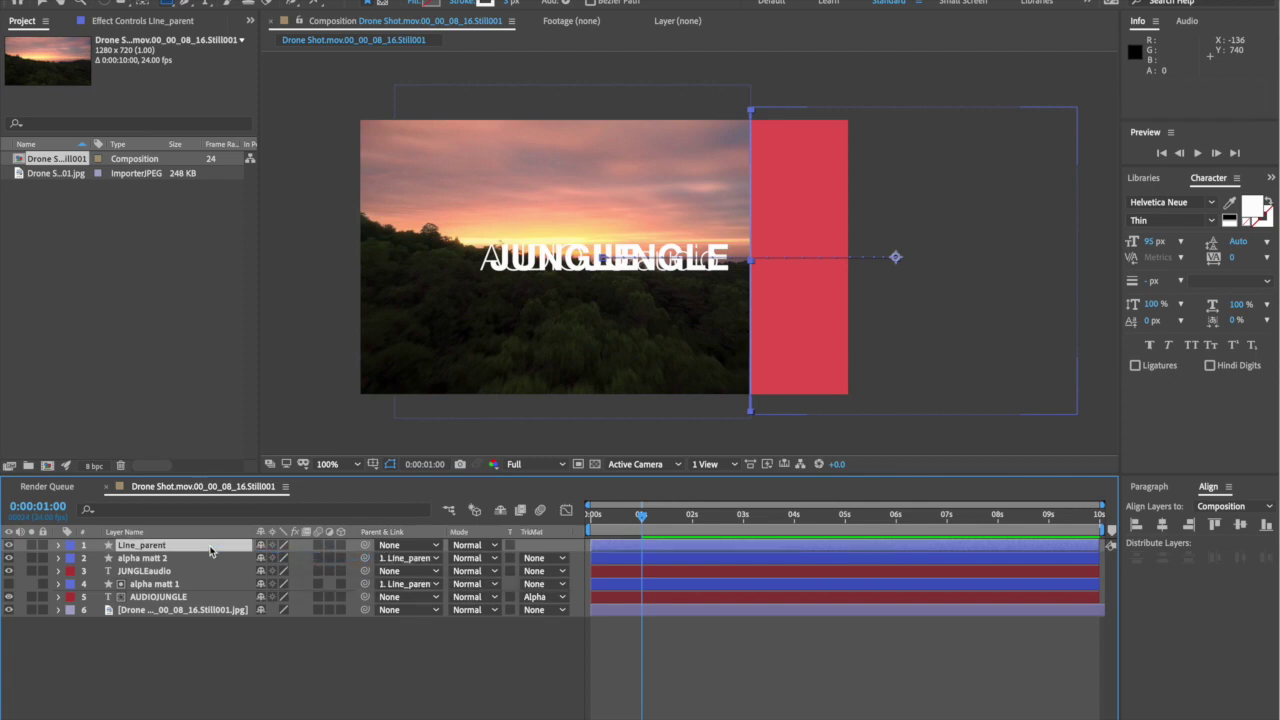
Set the JUNGLEaudio layer's track matte to Alpha Matte "alpha matt 2"
{"action": "left_click", "coordinate": [165, 562]}
{"action": "left_click", "coordinate": [160, 573]}
{"action": "left_click", "coordinate": [164, 560]}
{"action": "left_click", "coordinate": [163, 572]}
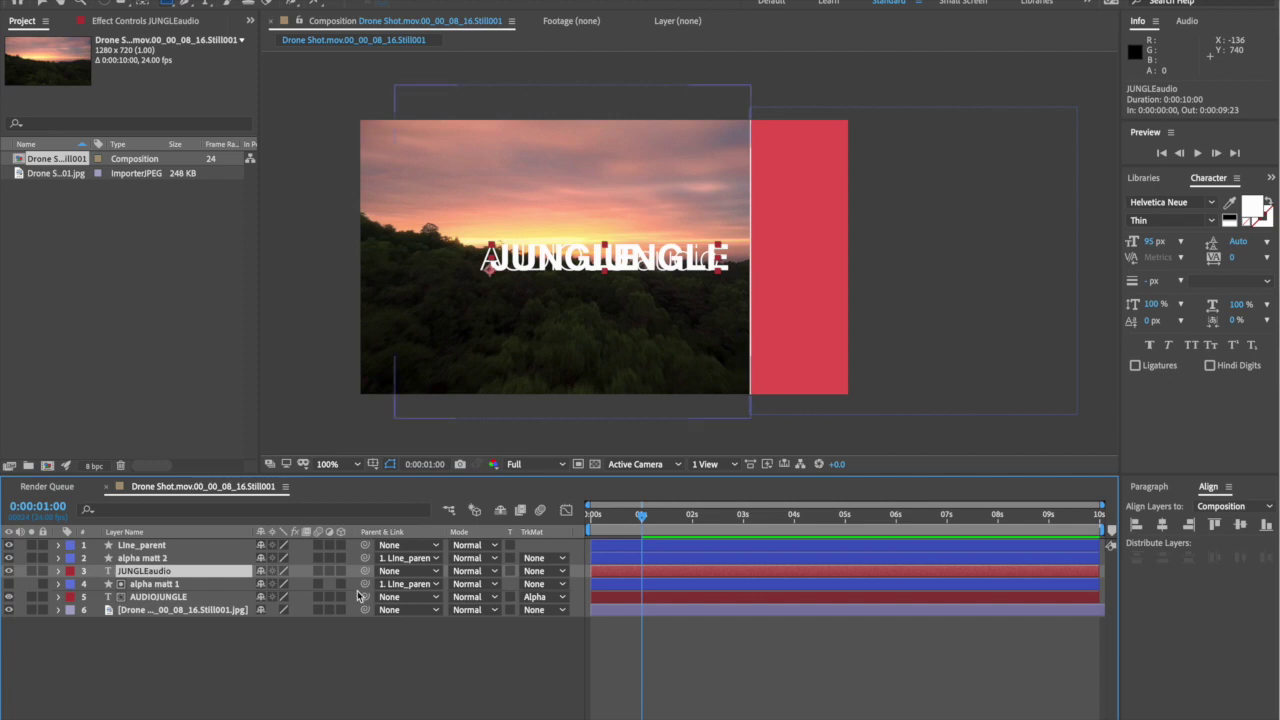
{"action": "left_click", "coordinate": [558, 573]}
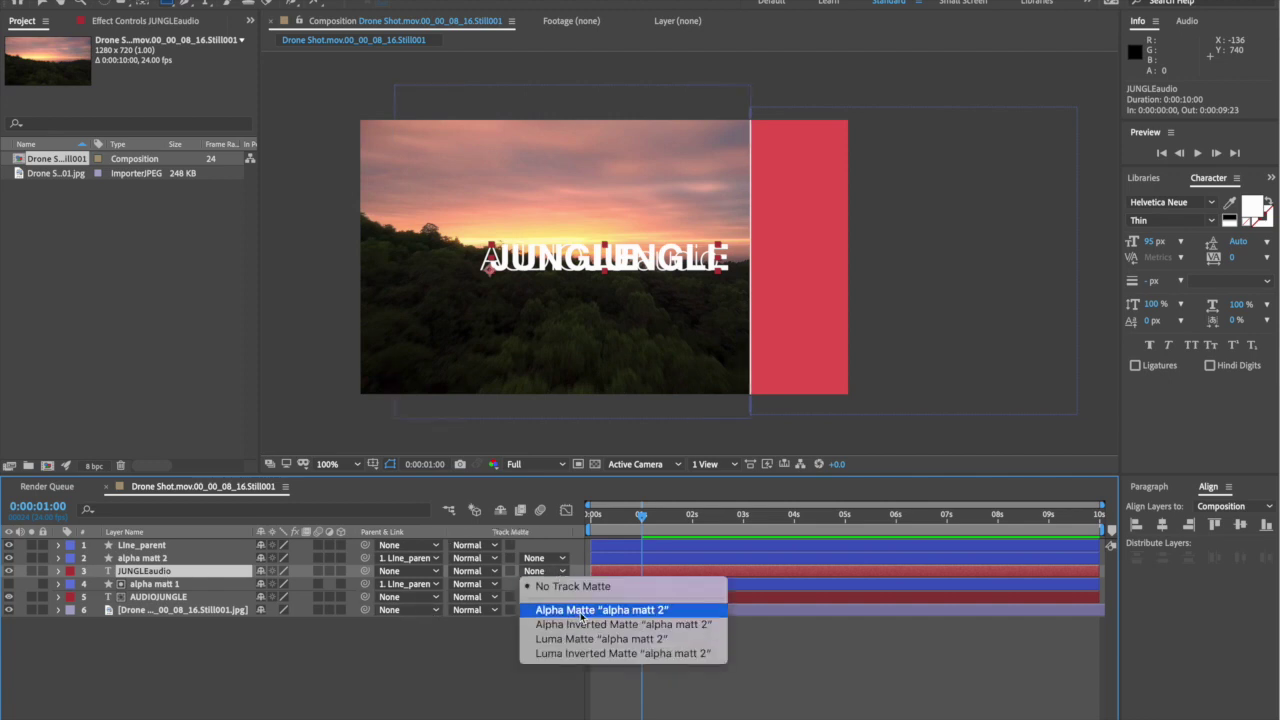
{"action": "left_click", "coordinate": [581, 611]}
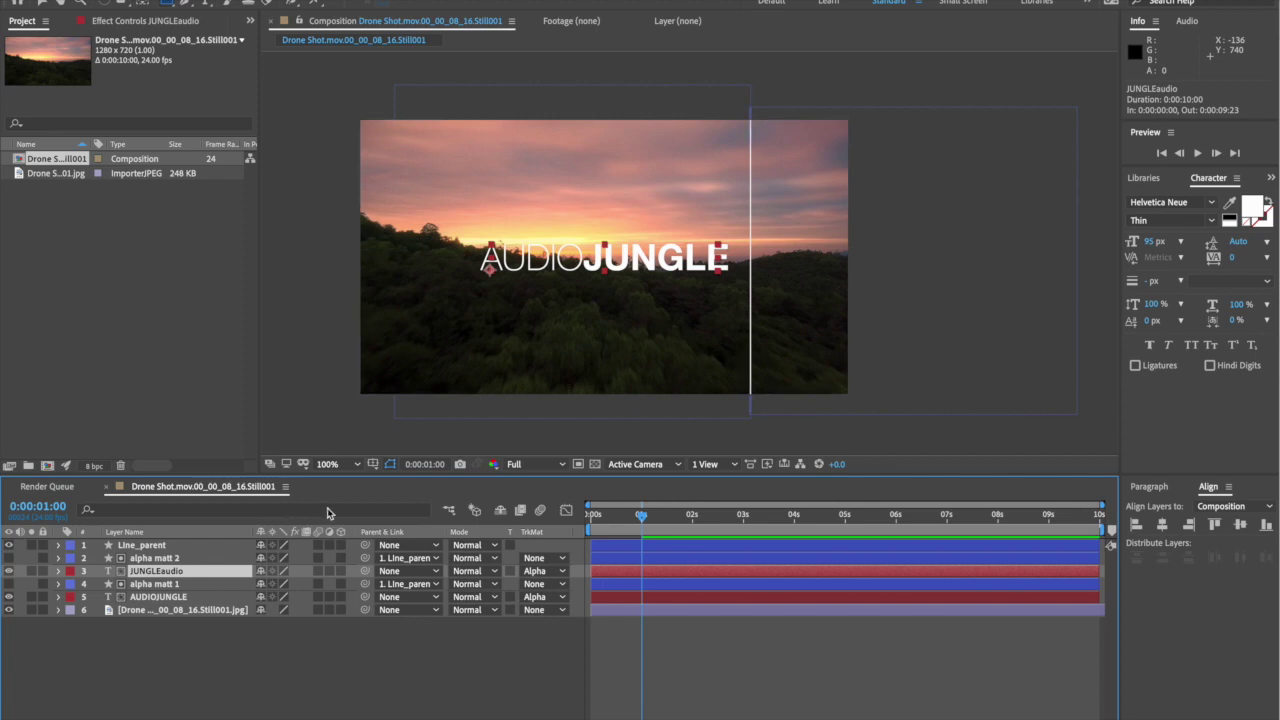
Add a Position keyframe to Line_parent at 0:00:02:00 that holds its current position
{"action": "left_click", "coordinate": [57, 508]}
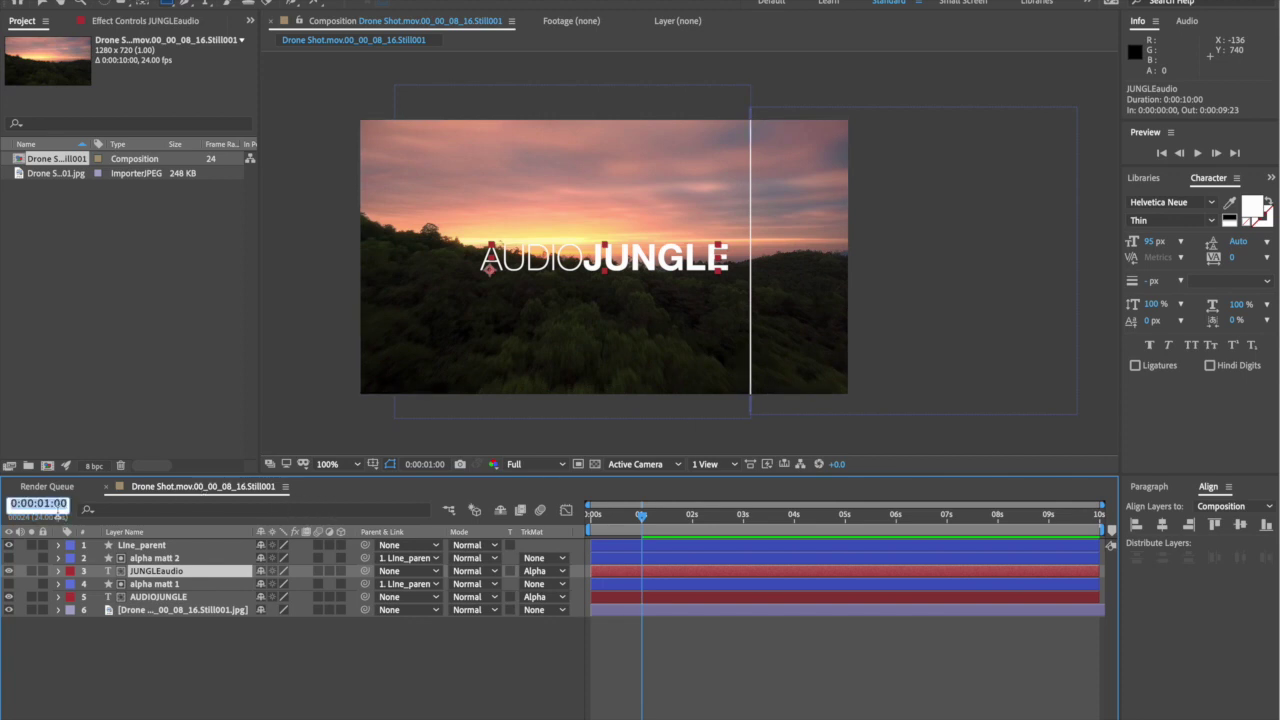
{"action": "type", "text": "200"}
{"action": "key", "text": "Return"}
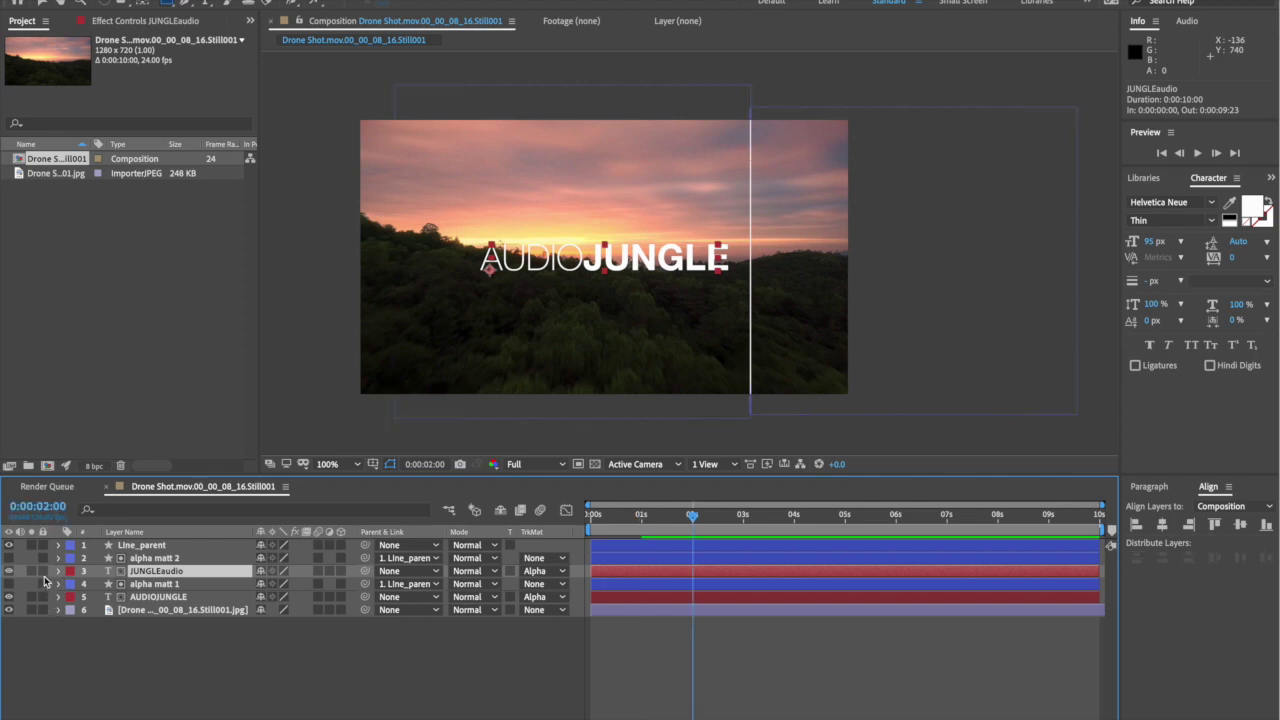
{"action": "left_click", "coordinate": [145, 546]}
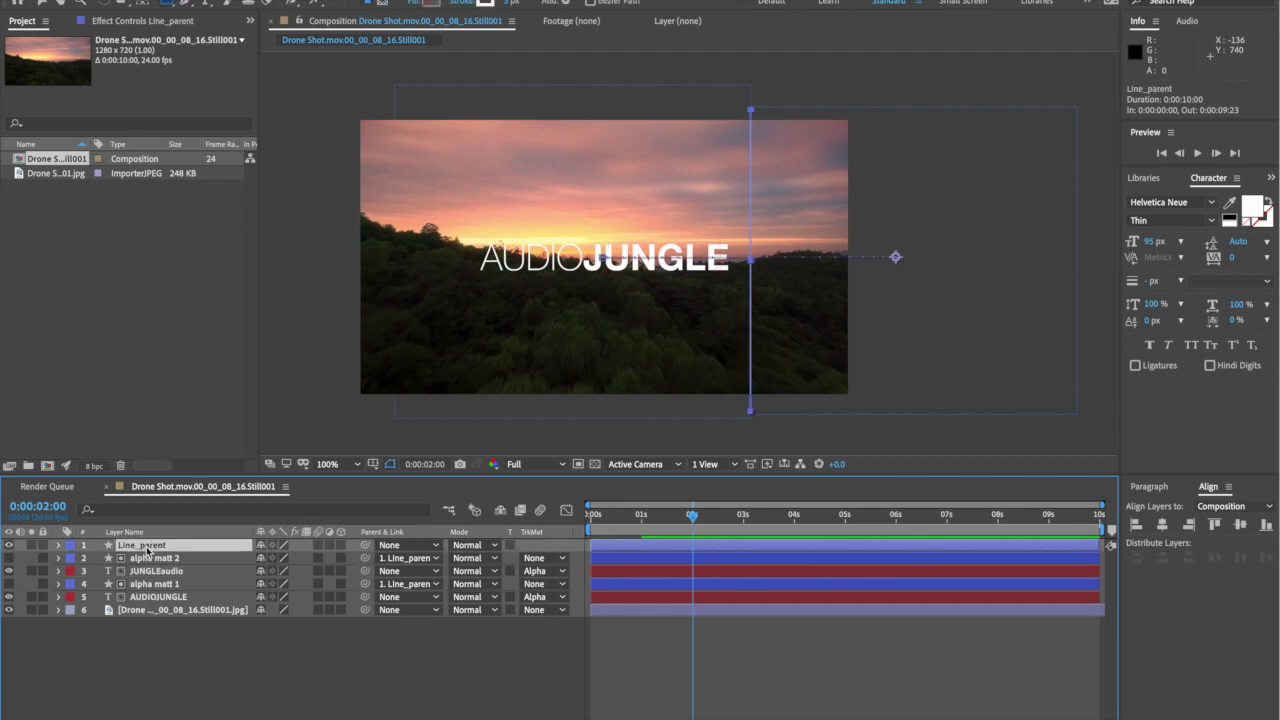
{"action": "key", "text": "p"}
{"action": "left_click", "coordinate": [20, 558]}
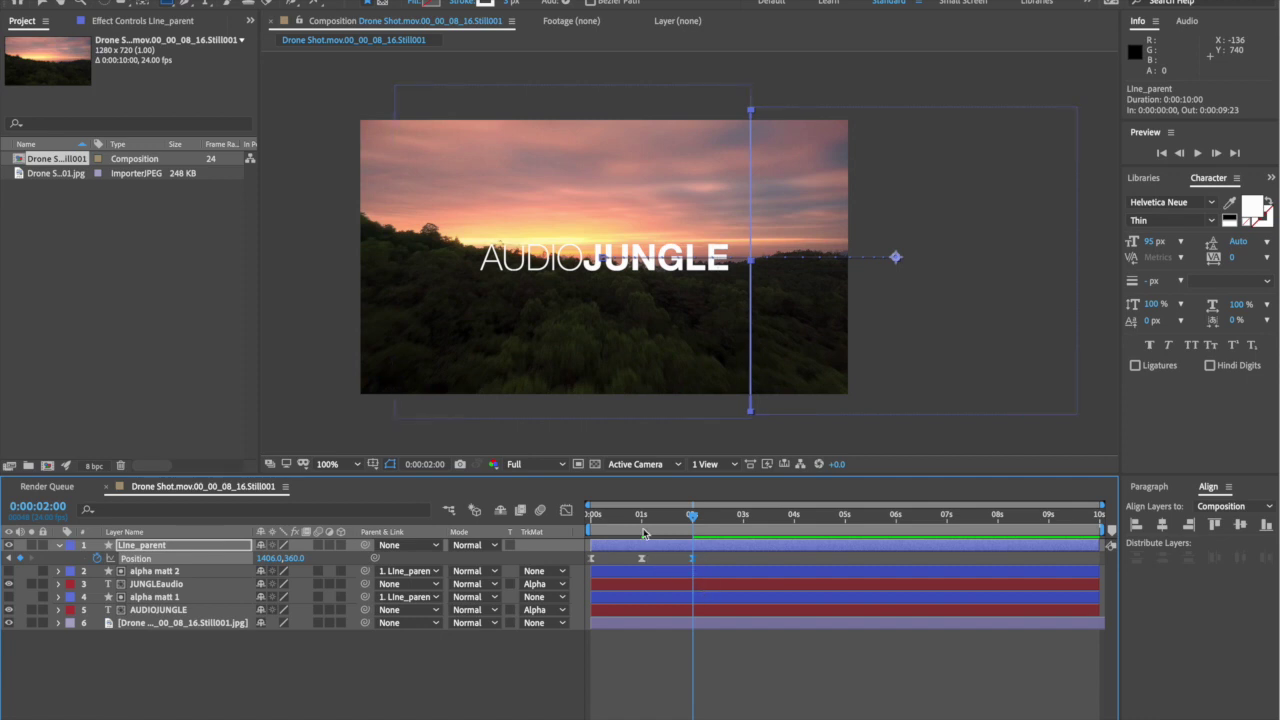
Keyframe Line_parent's horizontal position at 642 at 0:00:03:00 so the line sits just before the text
{"action": "left_click", "coordinate": [61, 508]}
{"action": "type", "text": "300"}
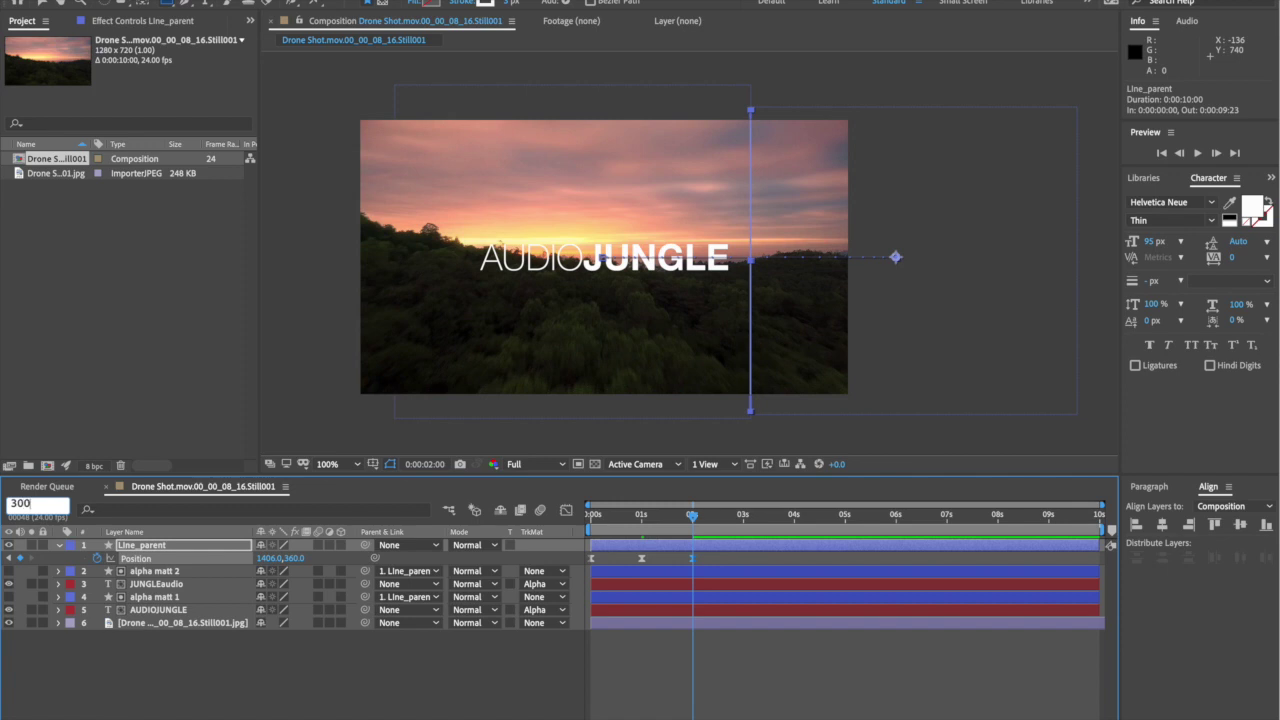
{"action": "key", "text": "Return"}
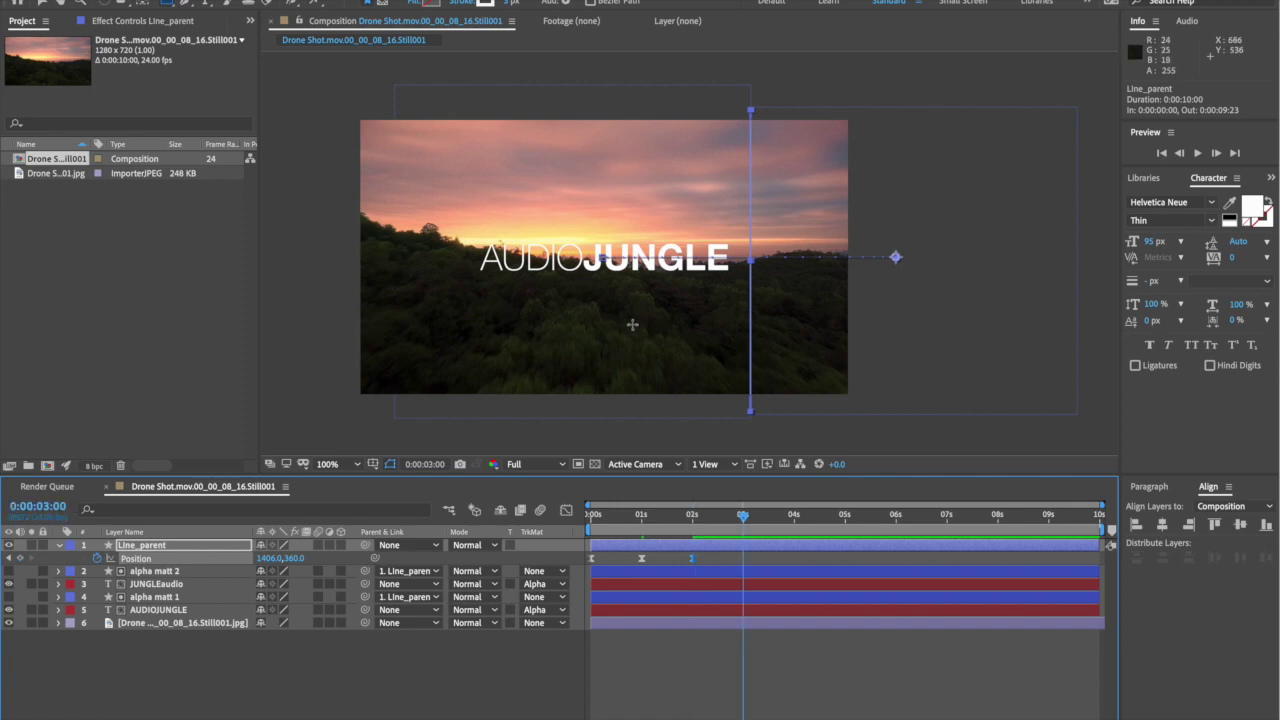
{"action": "left_click_drag", "start_coordinate": [268, 558], "coordinate": [5, 557]}
{"action": "left_click_drag", "start_coordinate": [268, 558], "coordinate": [2, 532]}
{"action": "left_click_drag", "start_coordinate": [248, 557], "coordinate": [192, 553]}
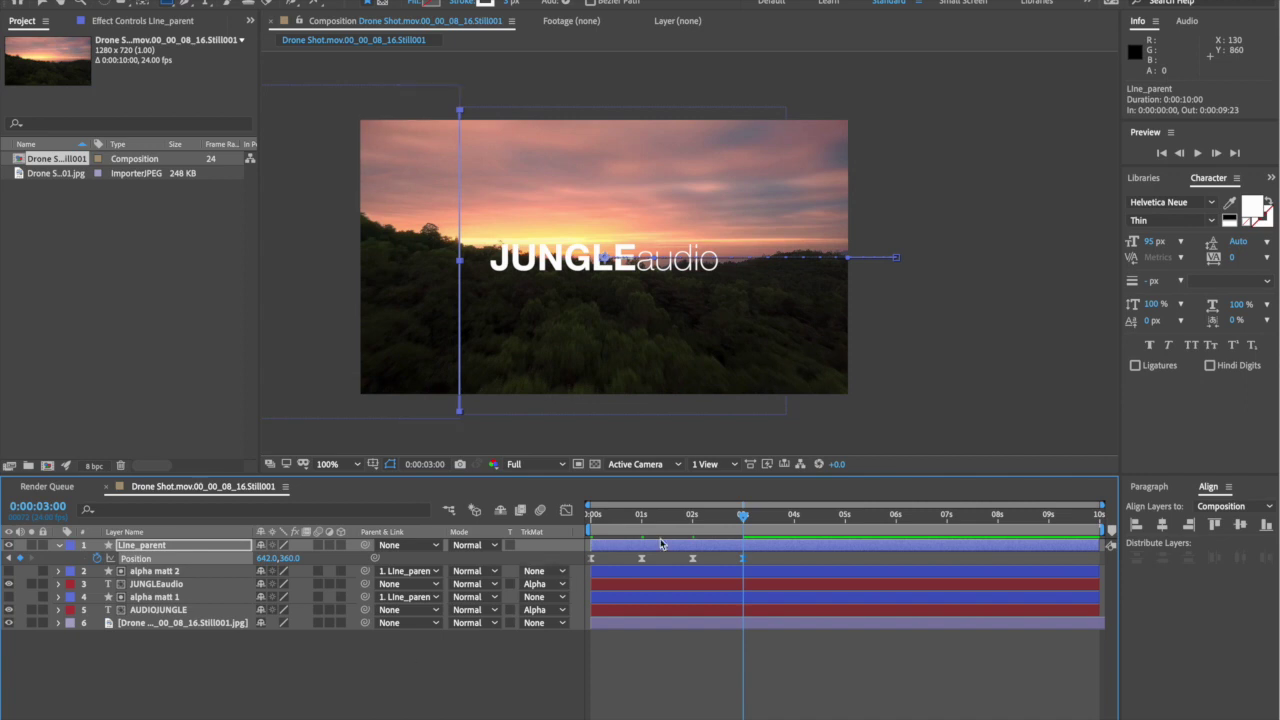
Add a Position keyframe to Line_parent at 0:00:04:00 that holds the line where it is
{"action": "mouse_move", "coordinate": [741, 516]}
{"action": "left_mouse_down"}
{"action": "mouse_move", "coordinate": [591, 516]}
{"action": "mouse_move", "coordinate": [748, 510]}
{"action": "left_mouse_up"}
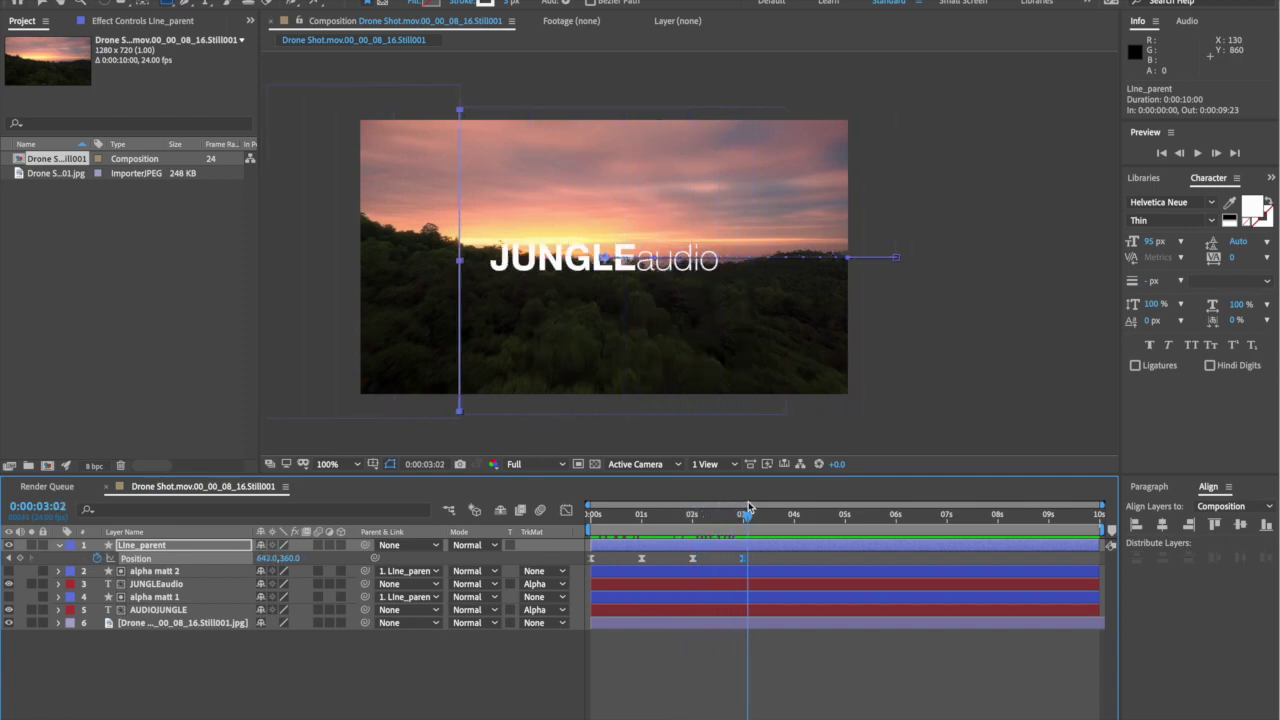
{"action": "left_click_drag", "start_coordinate": [748, 507], "coordinate": [746, 508]}
{"action": "left_click", "coordinate": [37, 506]}
{"action": "type", "text": "400"}
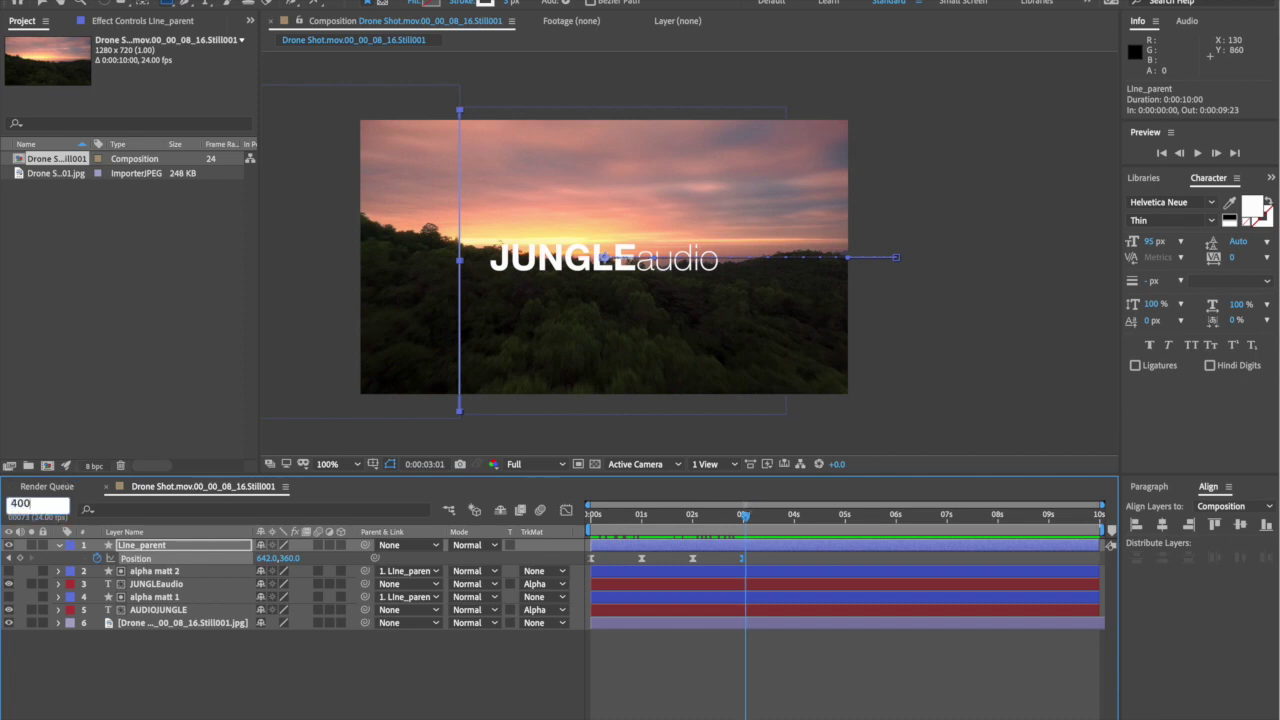
{"action": "key", "text": "Return"}
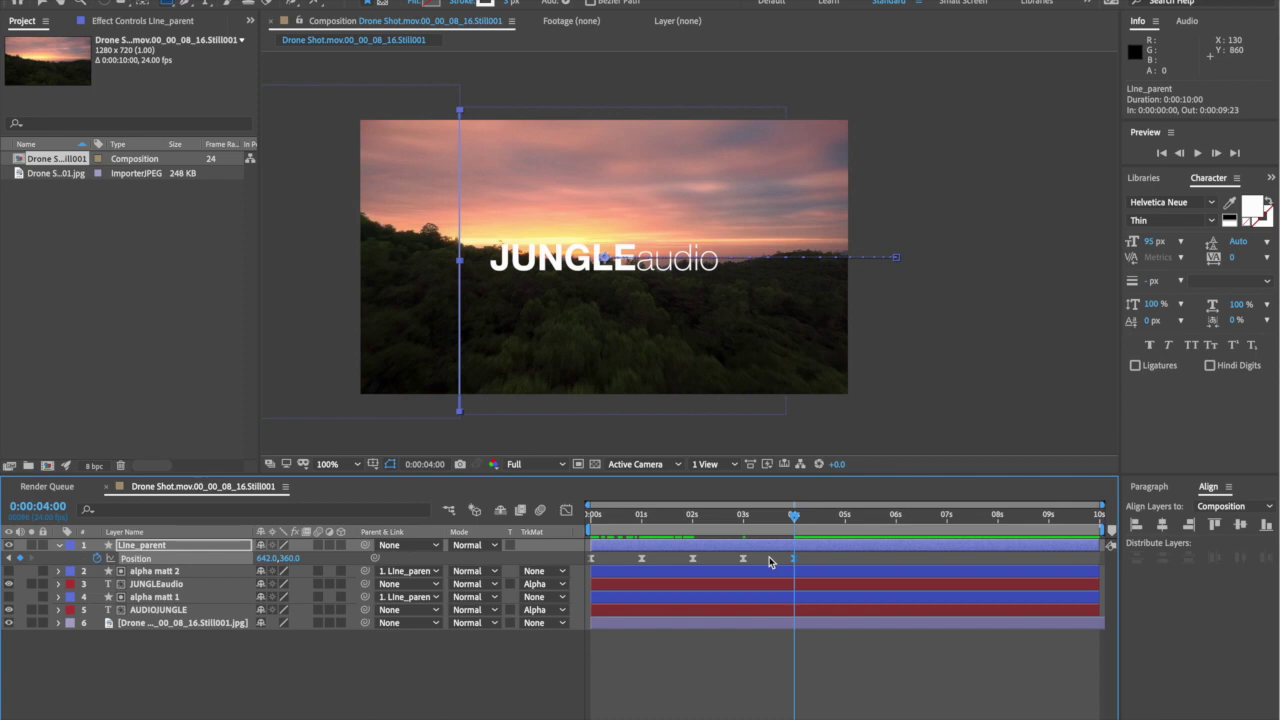
Keyframe Line_parent's horizontal position at about 1426 at 0:00:05:00 so the line moves back past the text
{"action": "left_click", "coordinate": [50, 506]}
{"action": "type", "text": "5"}
{"action": "key", "text": "Return"}
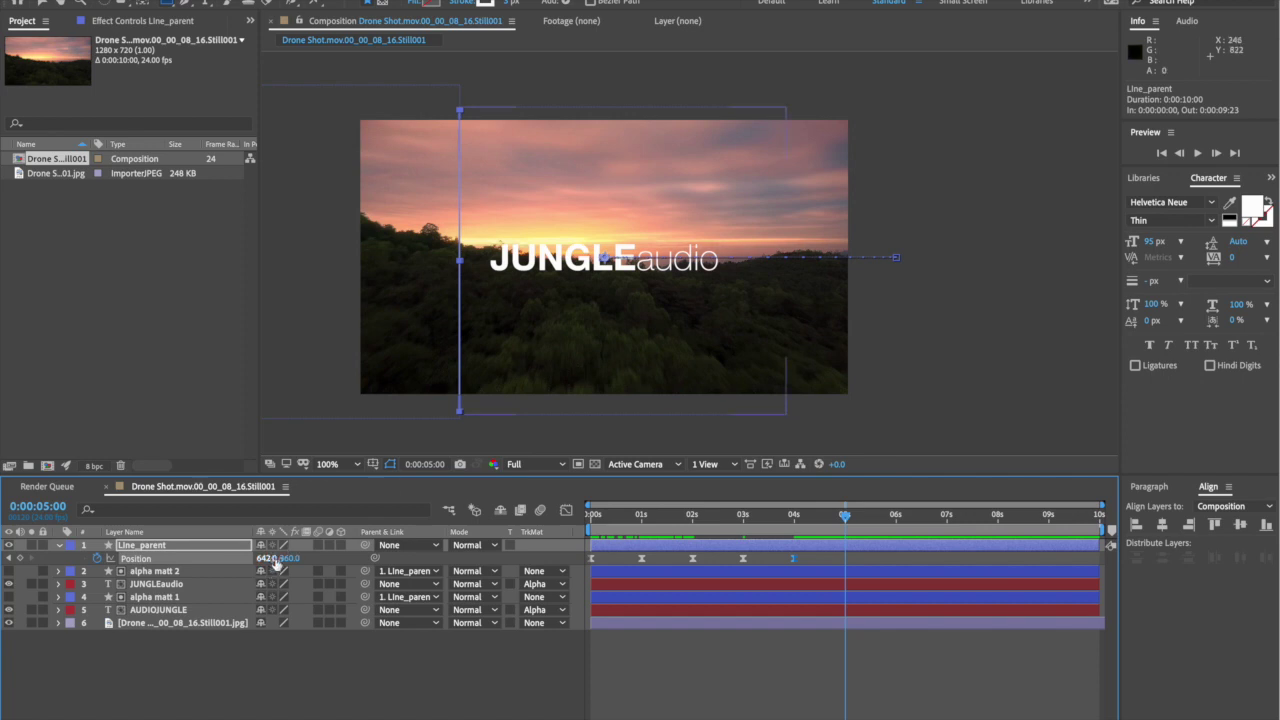
{"action": "left_click_drag", "start_coordinate": [272, 558], "coordinate": [846, 536]}
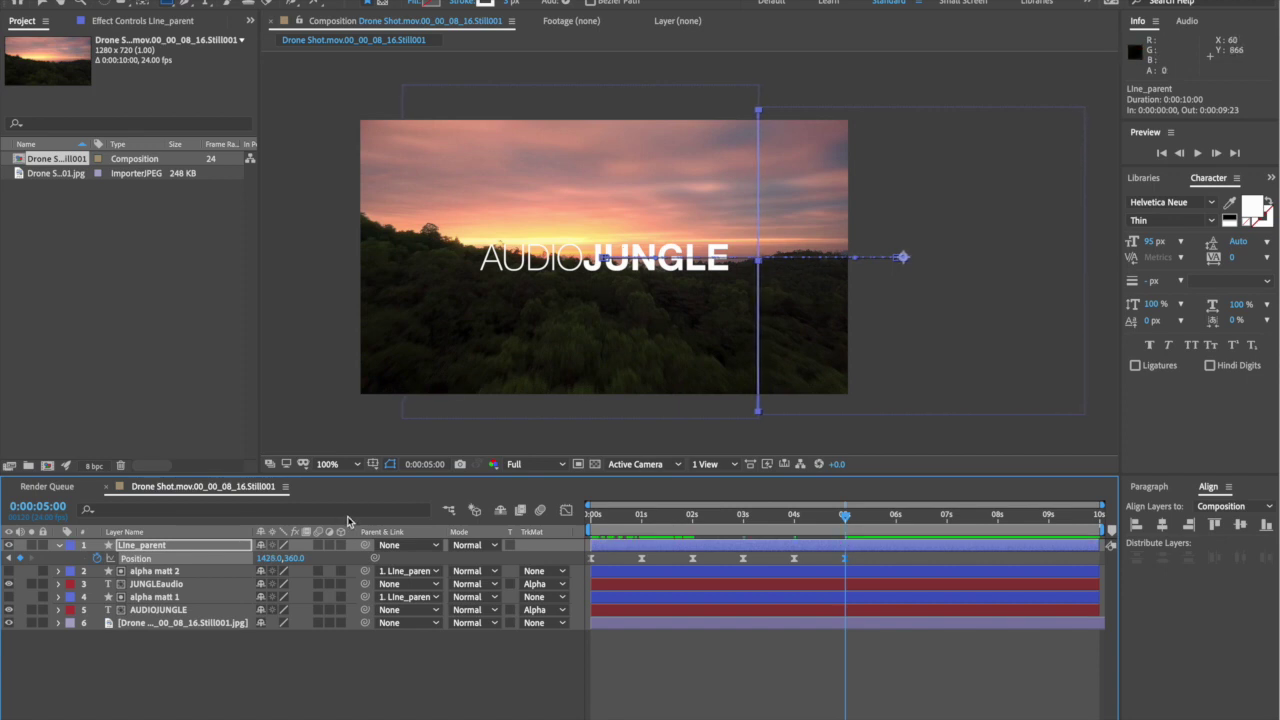
Trim the end of the AUDIOJUNGLE layer to 0:00:03:02
{"action": "left_click", "coordinate": [172, 610]}
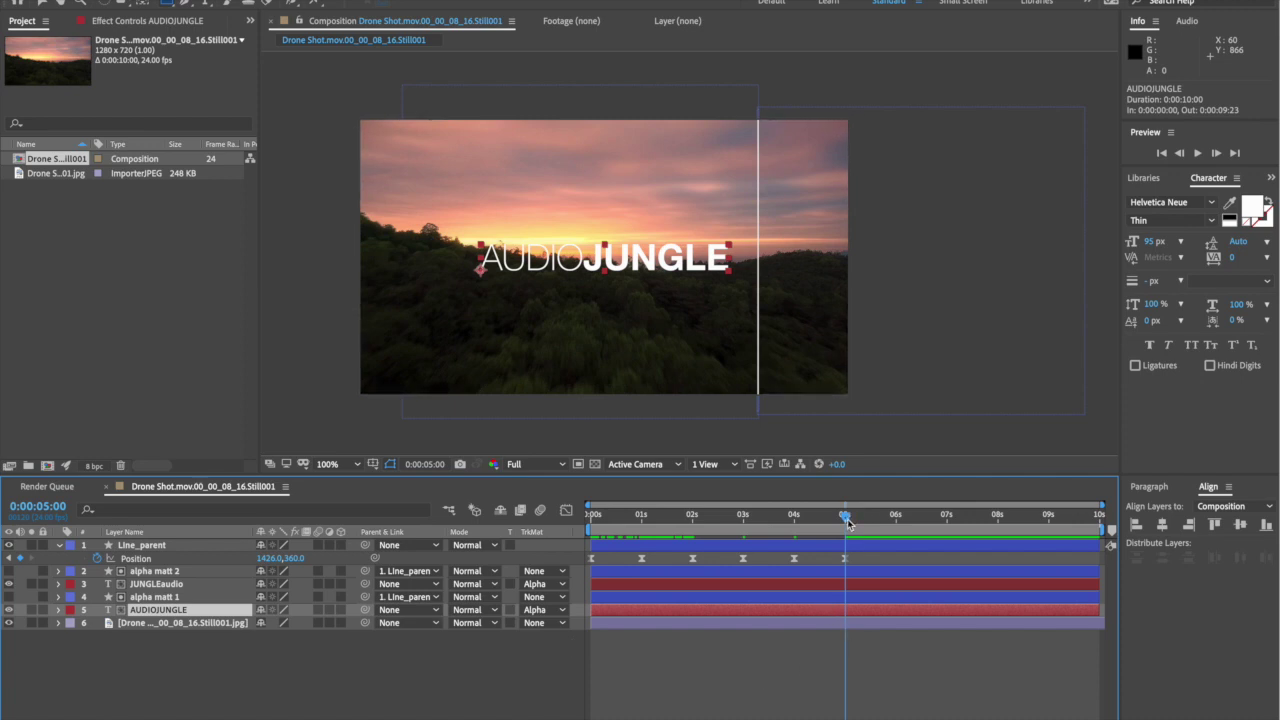
{"action": "left_click_drag", "start_coordinate": [845, 520], "coordinate": [745, 540]}
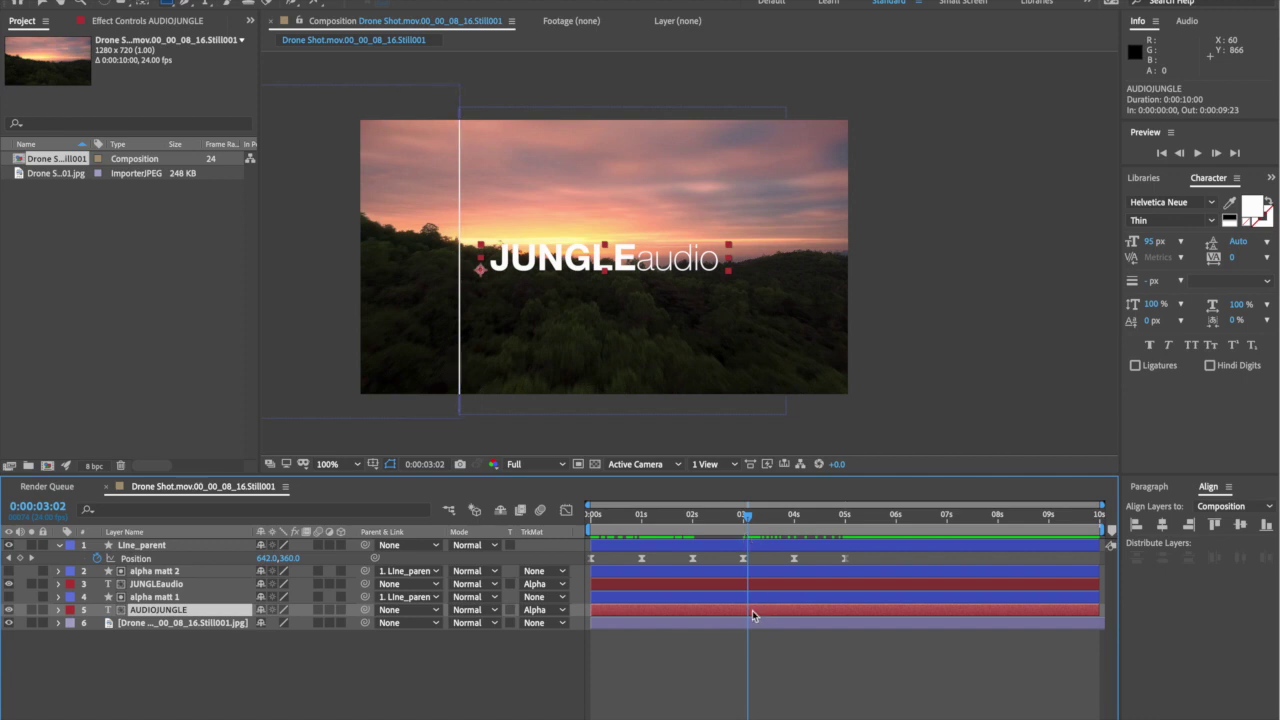
{"action": "key", "text": "alt+bracketright"}
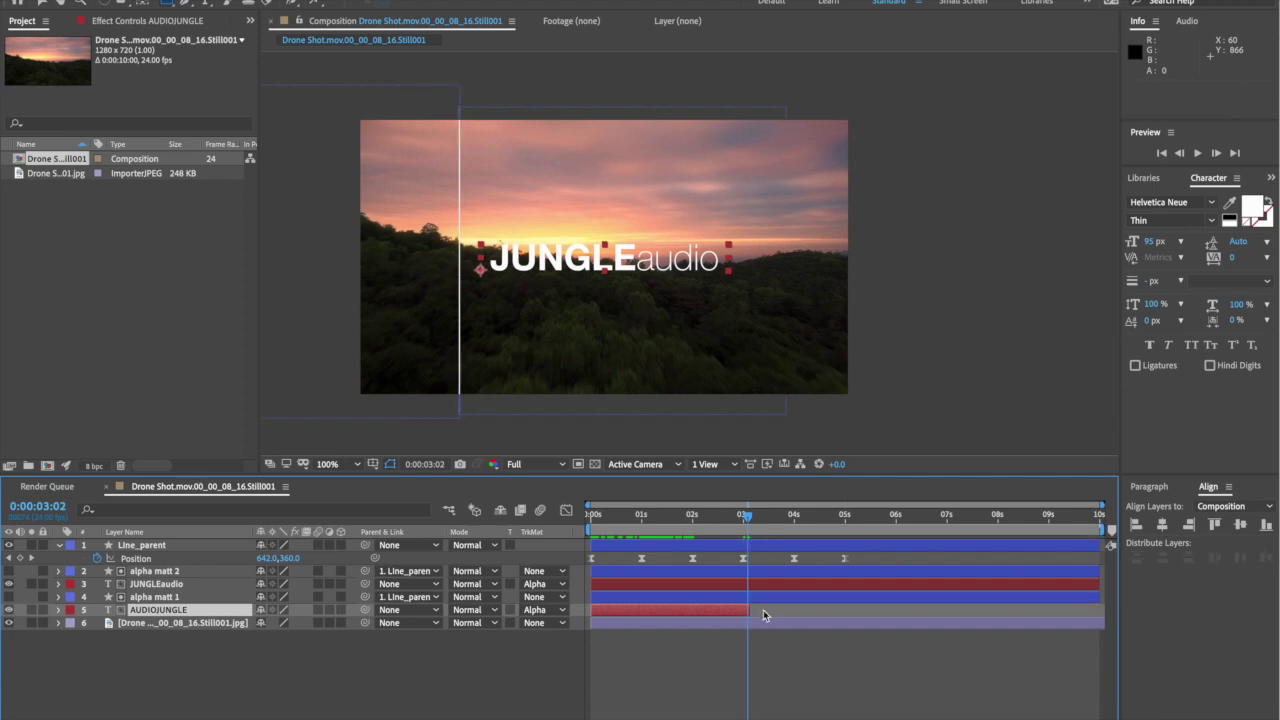
Preview the line and text animation from the start of the timeline
{"action": "left_click_drag", "start_coordinate": [748, 520], "coordinate": [602, 527]}
{"action": "key", "text": "space"}
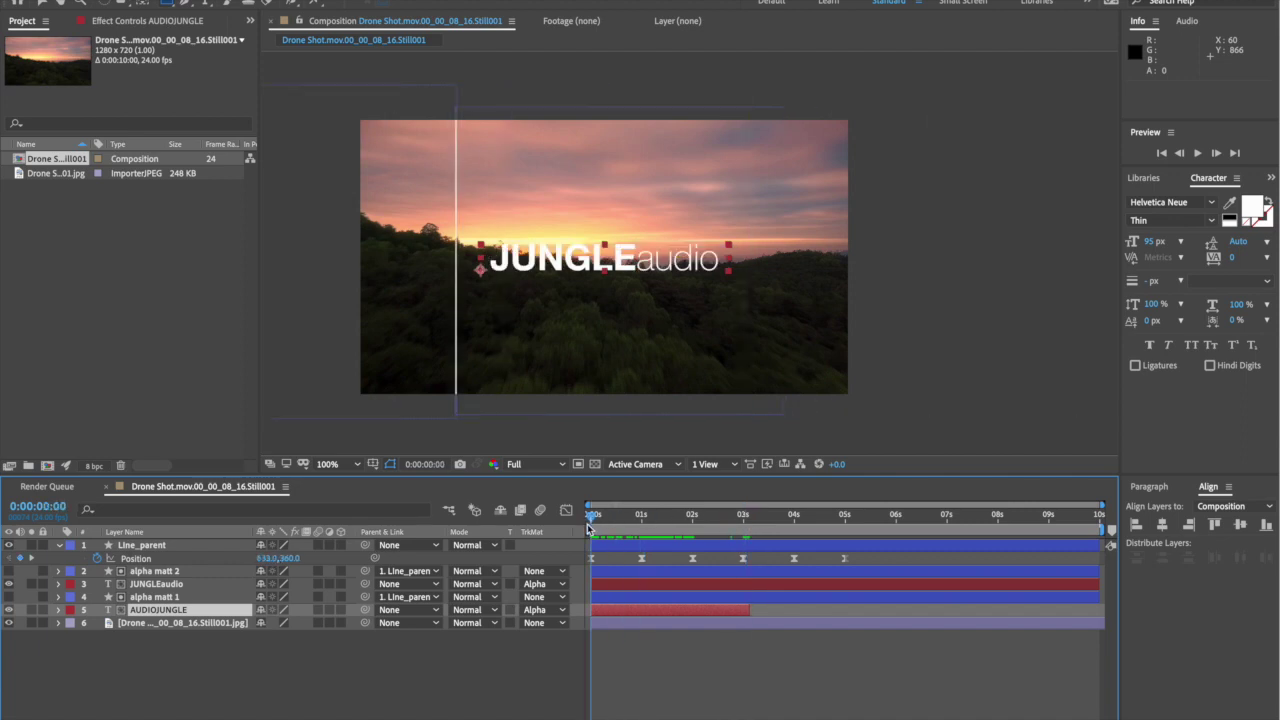
{"action": "left_click_drag", "start_coordinate": [587, 525], "coordinate": [543, 546]}
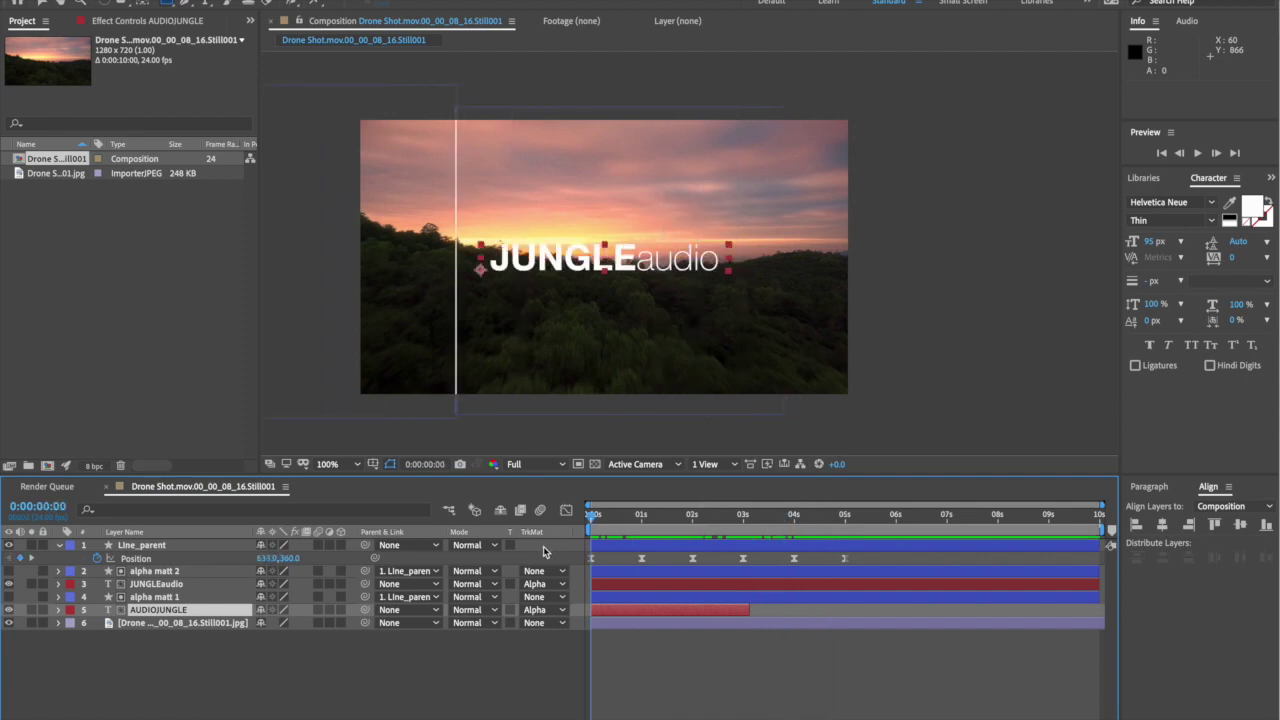
Switch to the Selection tool, deselect all layers and collapse Line_parent's properties
{"action": "left_click", "coordinate": [42, 3]}
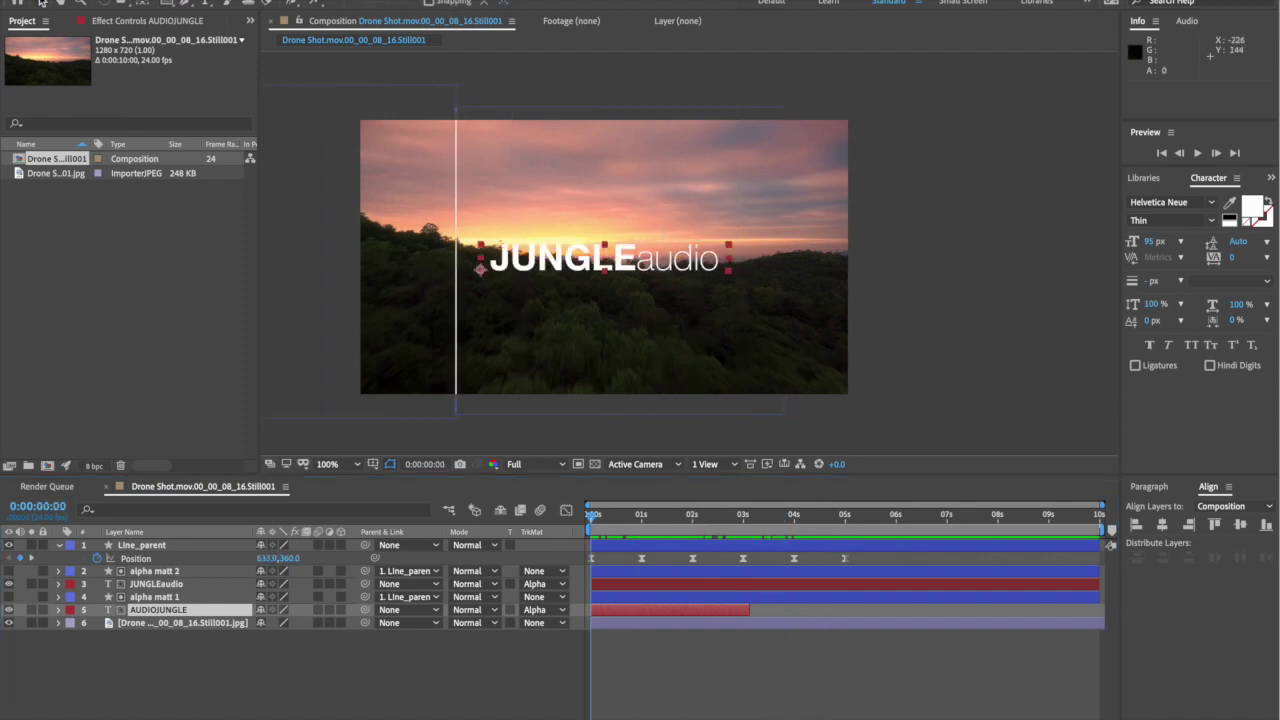
{"action": "left_click", "coordinate": [333, 164]}
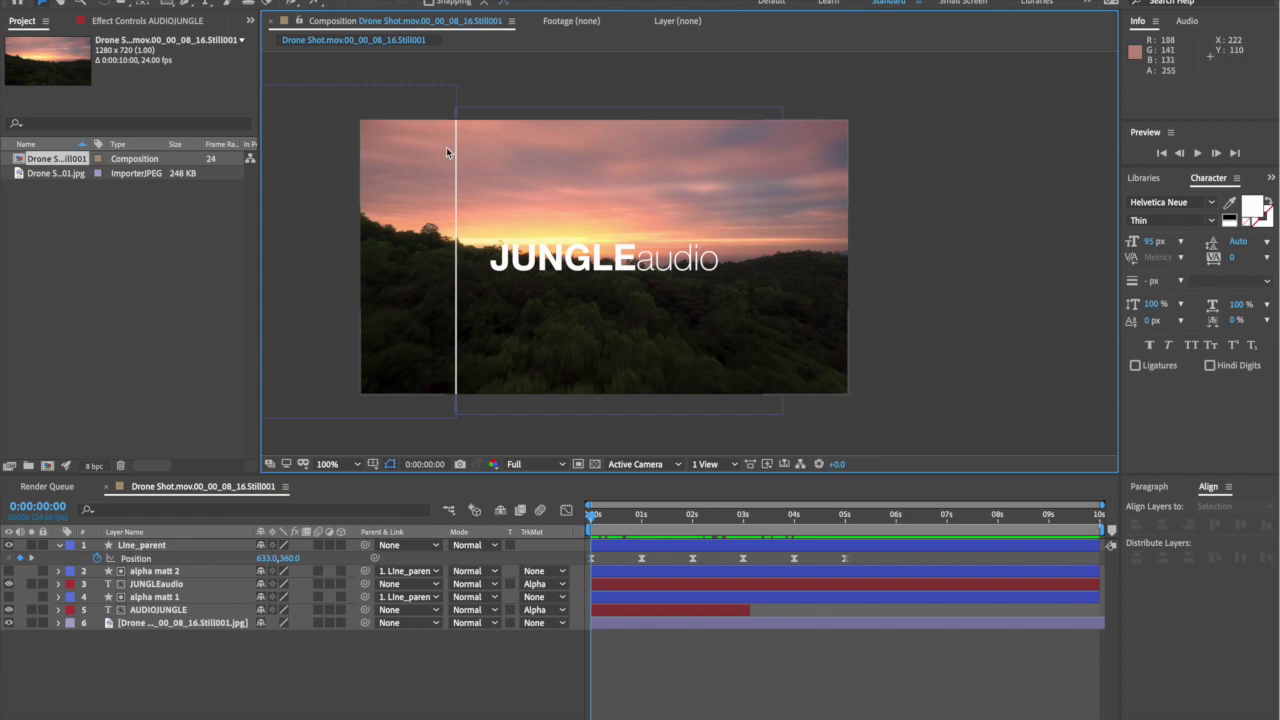
{"action": "left_click", "coordinate": [60, 545]}
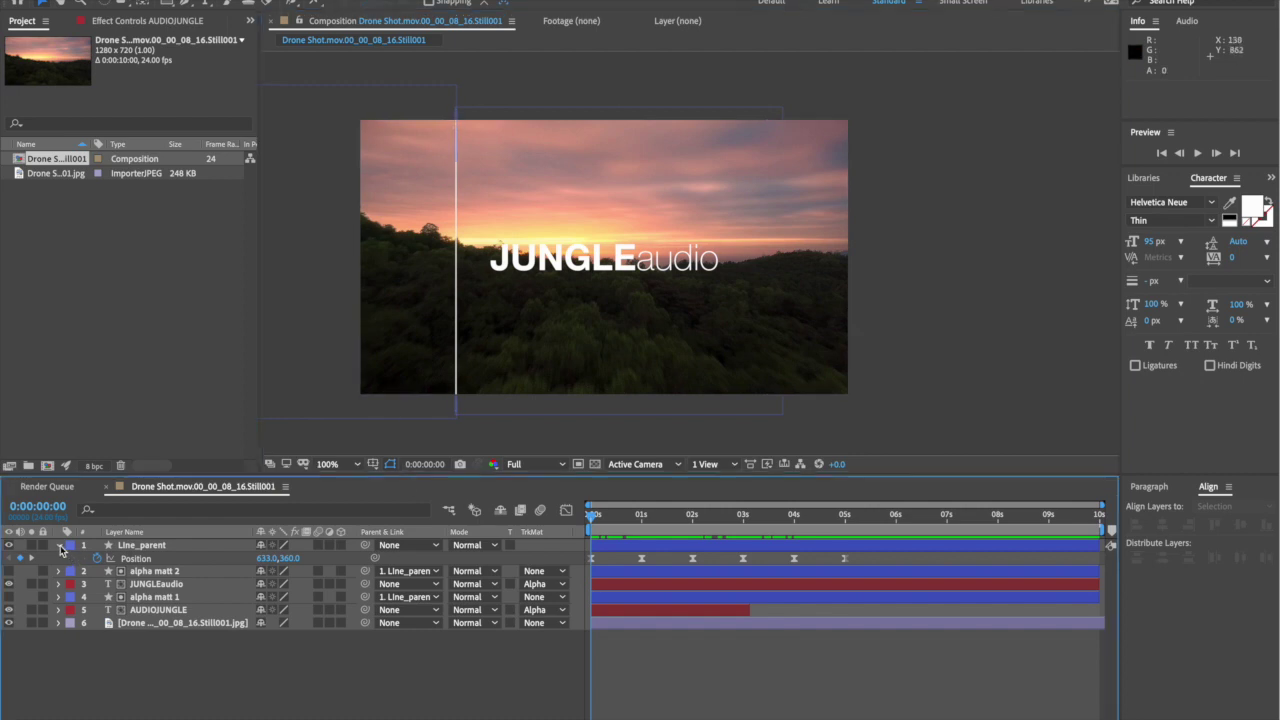
Search the effects for "wipe", apply Linear Wipe to the Line_parent layer and set its Transition Completion to 100%
{"action": "left_click", "coordinate": [150, 545]}
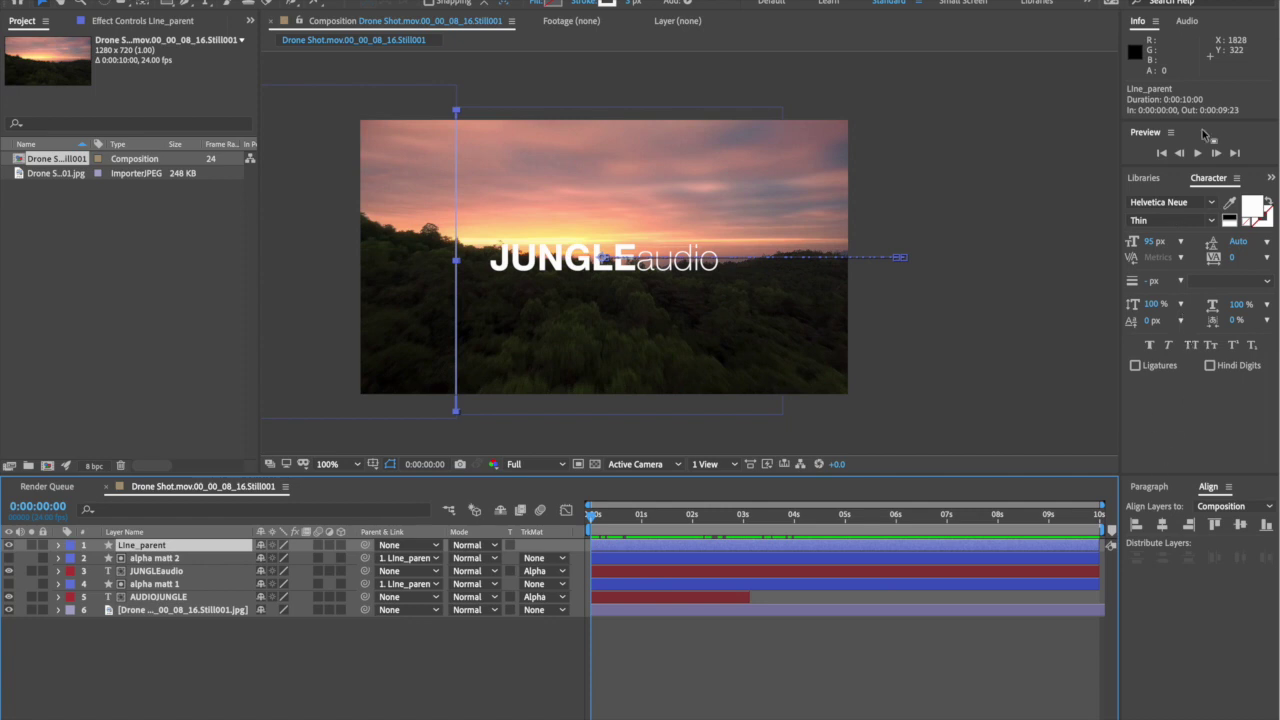
{"action": "left_click", "coordinate": [1271, 177]}
{"action": "left_click", "coordinate": [1232, 196]}
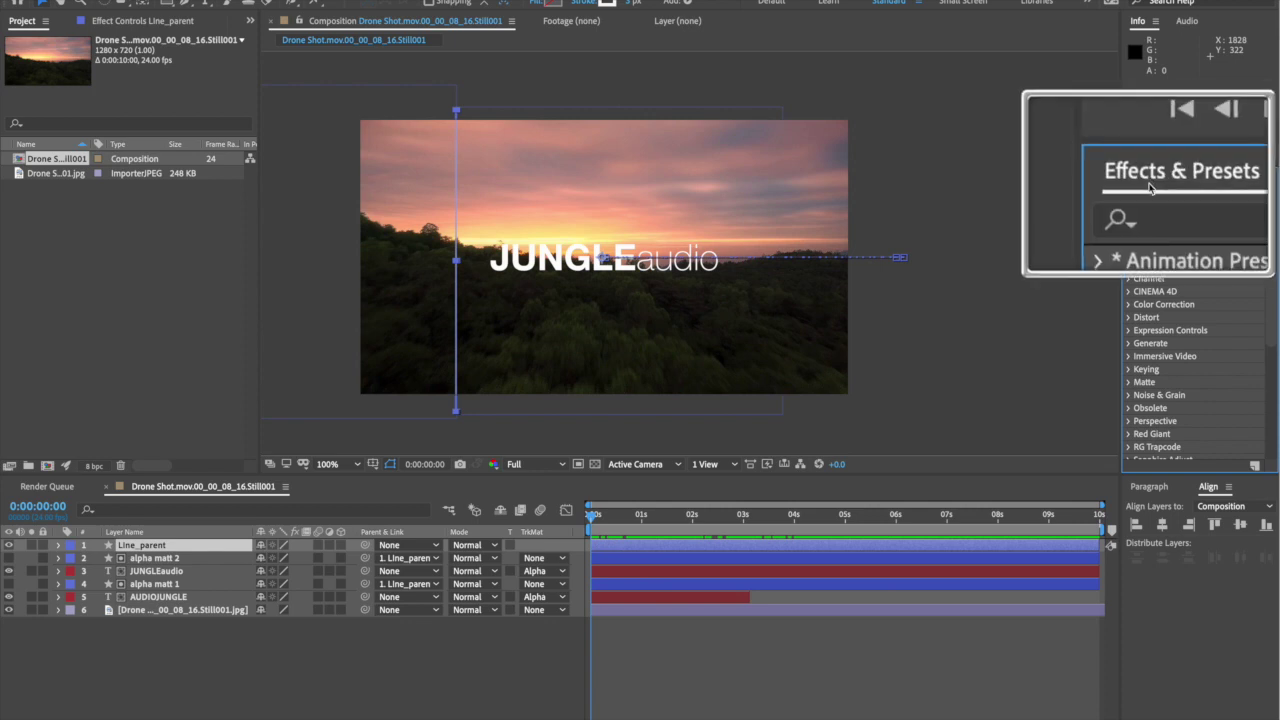
{"action": "left_click", "coordinate": [1159, 202]}
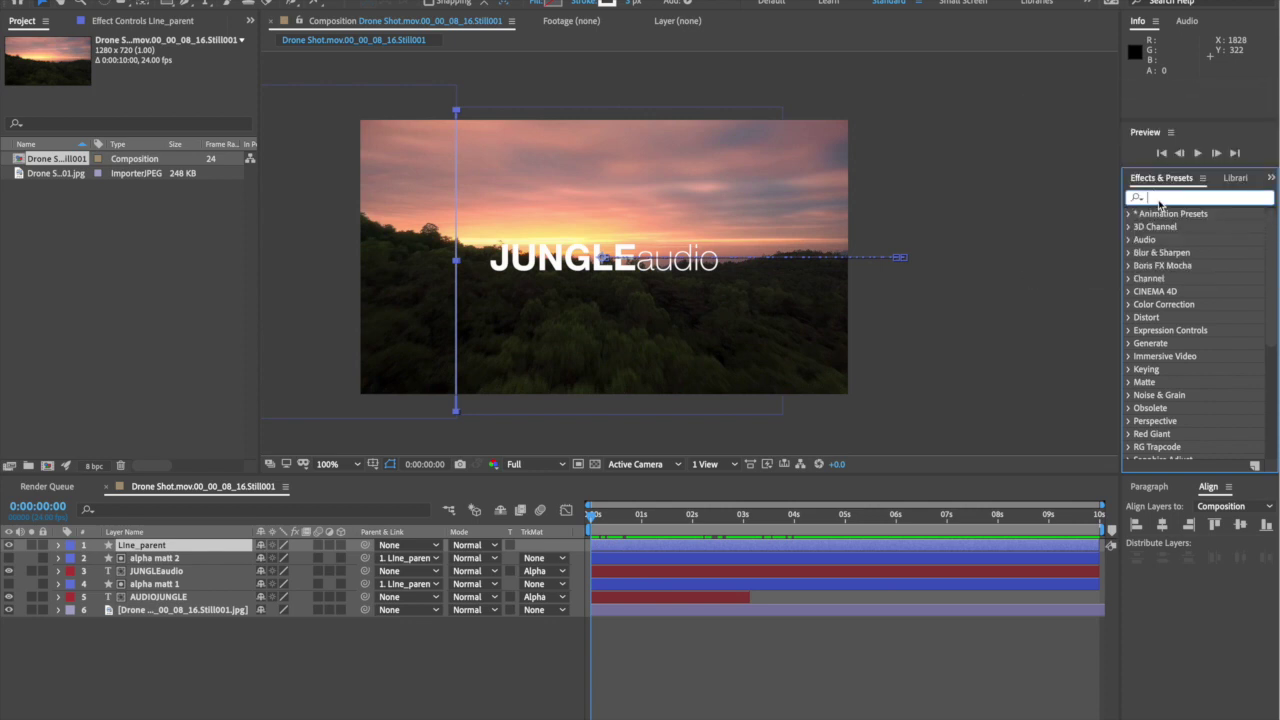
{"action": "type", "text": "wi"}
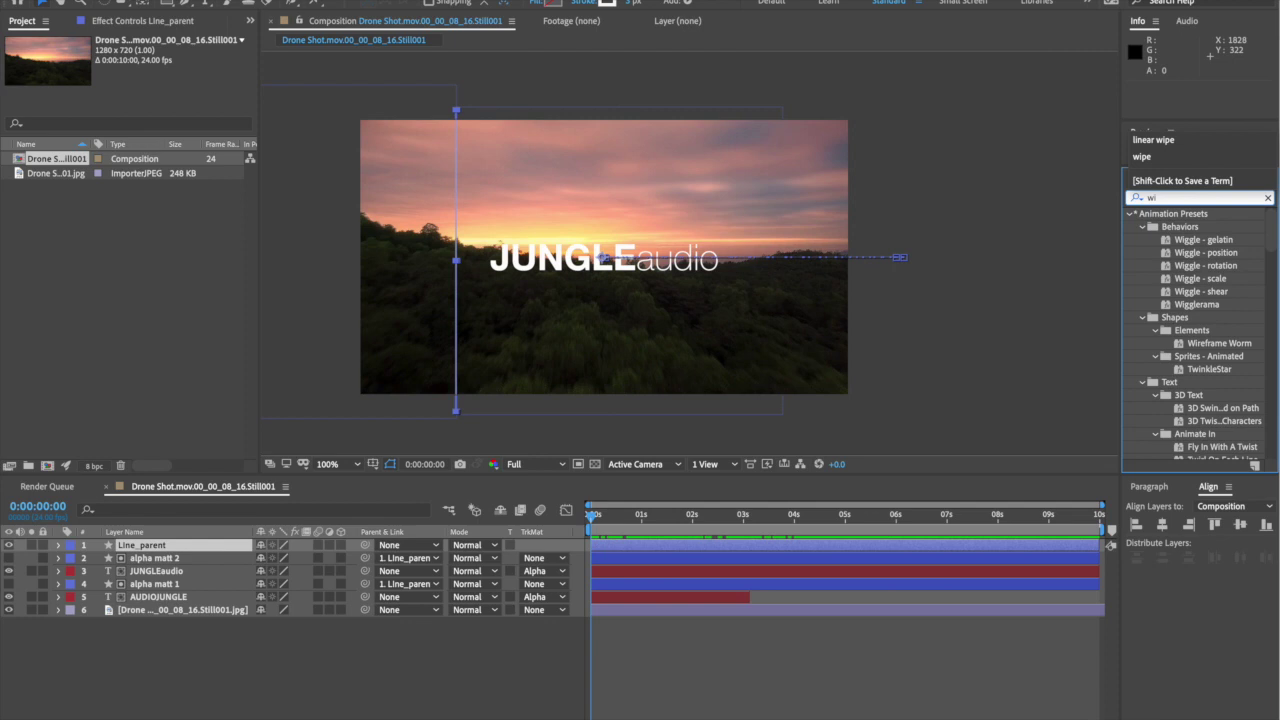
{"action": "type", "text": "pe"}
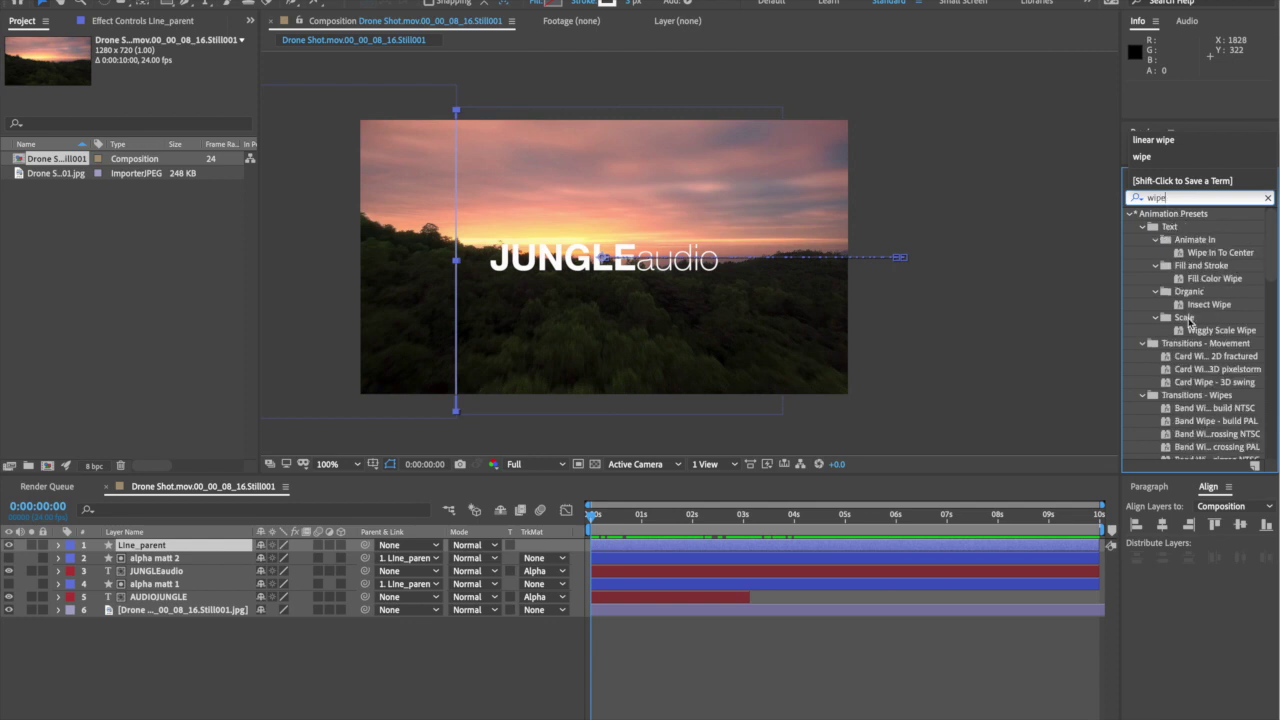
{"action": "scroll", "coordinate": [1189, 321], "scroll_direction": "down", "scroll_amount": 10}
{"action": "scroll", "coordinate": [1189, 321], "scroll_direction": "down", "scroll_amount": 5}
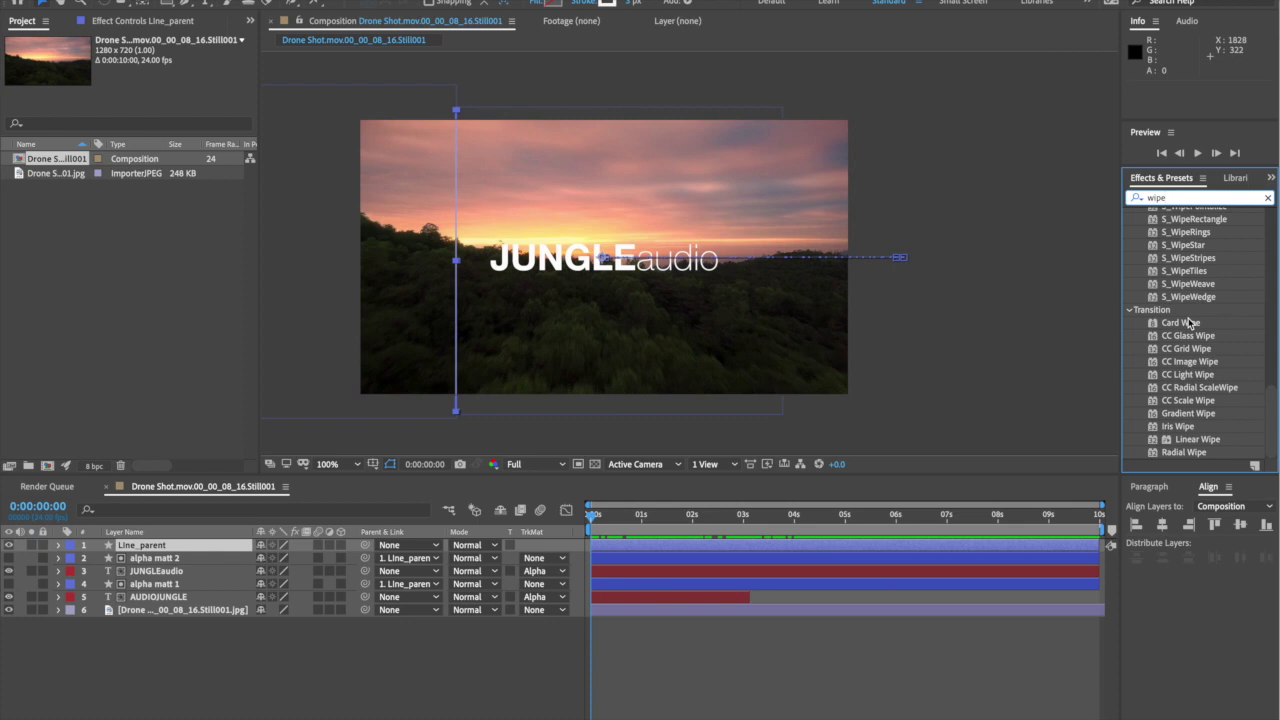
{"action": "left_click", "coordinate": [1198, 440]}
{"action": "left_click_drag", "start_coordinate": [1197, 444], "coordinate": [194, 548]}
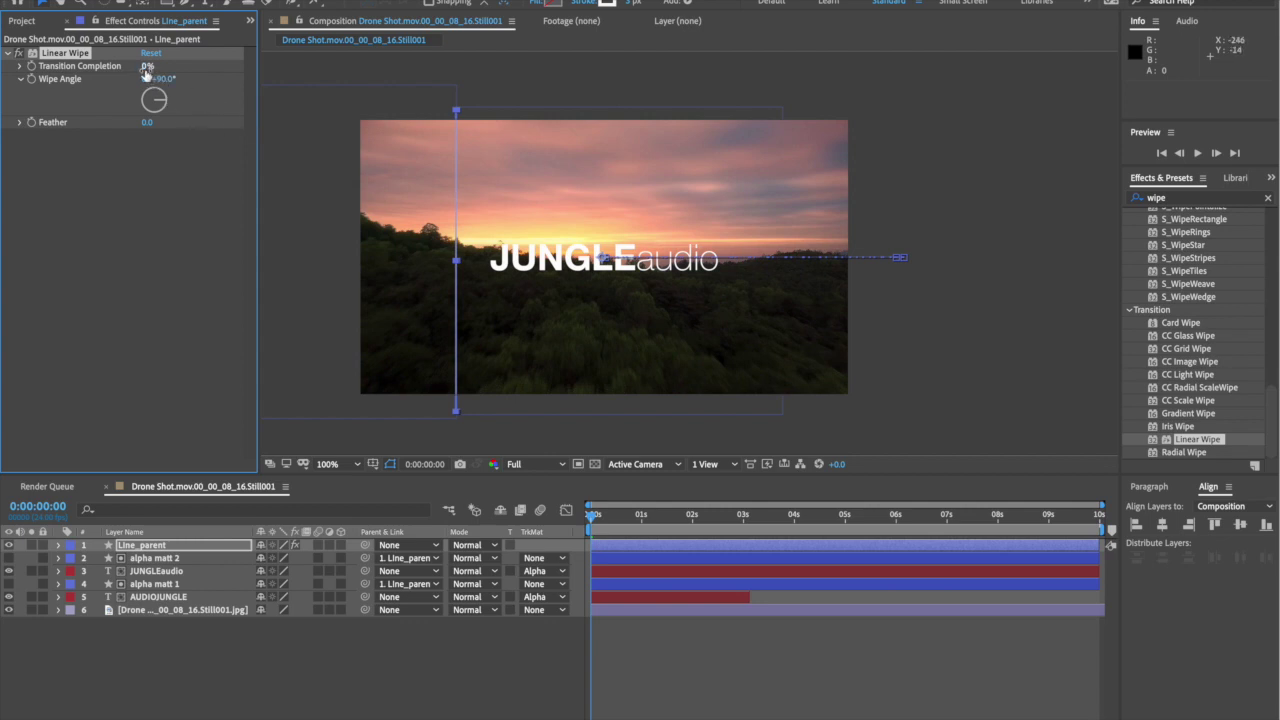
{"action": "left_click_drag", "start_coordinate": [189, 65], "coordinate": [237, 68]}
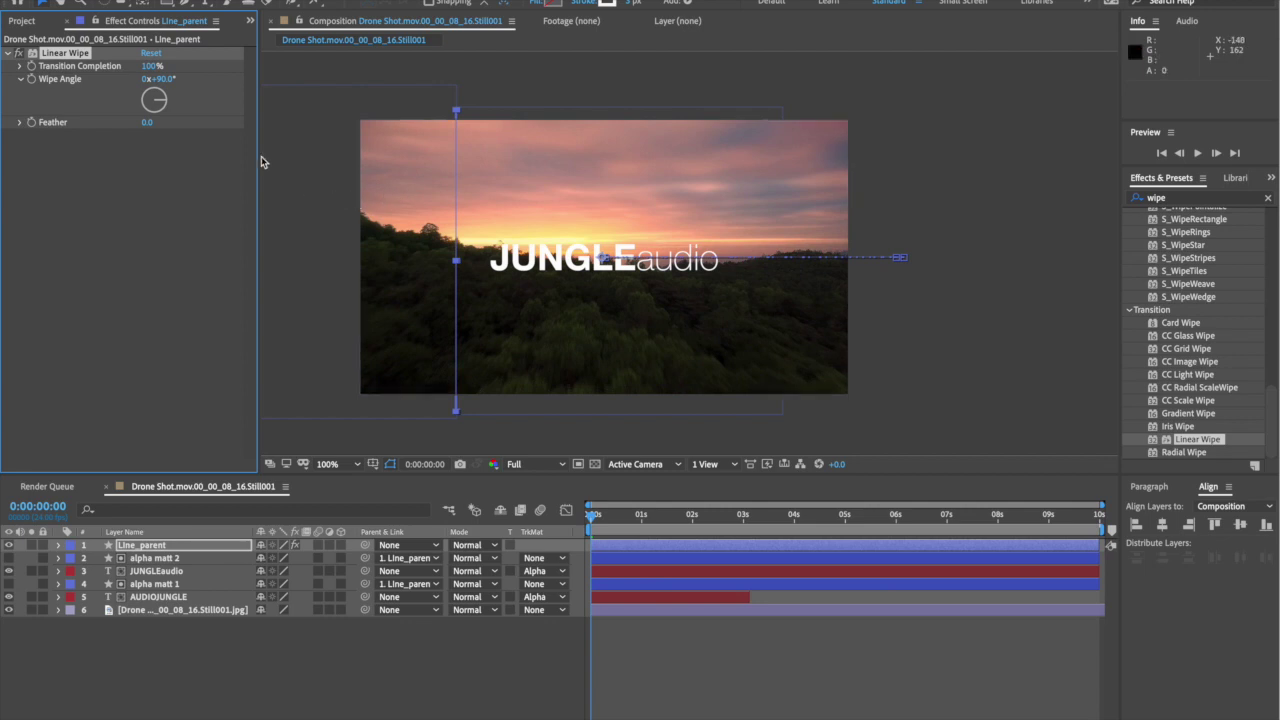
Set Linear Wipe's Wipe Angle to 0° on Line_parent, keyframe Transition Completion at the timeline start and reveal the layer's keyframed properties
{"action": "left_click", "coordinate": [163, 79]}
{"action": "type", "text": "0"}
{"action": "key", "text": "Return"}
{"action": "left_click", "coordinate": [452, 129]}
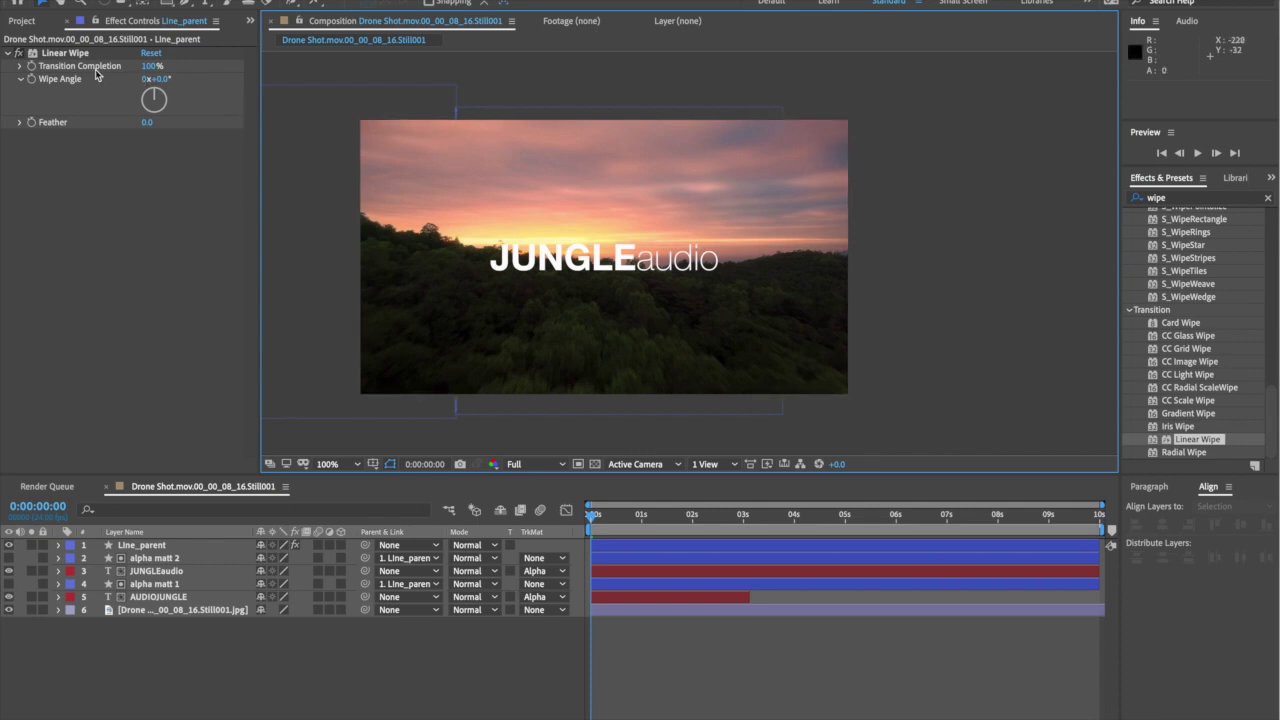
{"action": "left_click", "coordinate": [33, 67]}
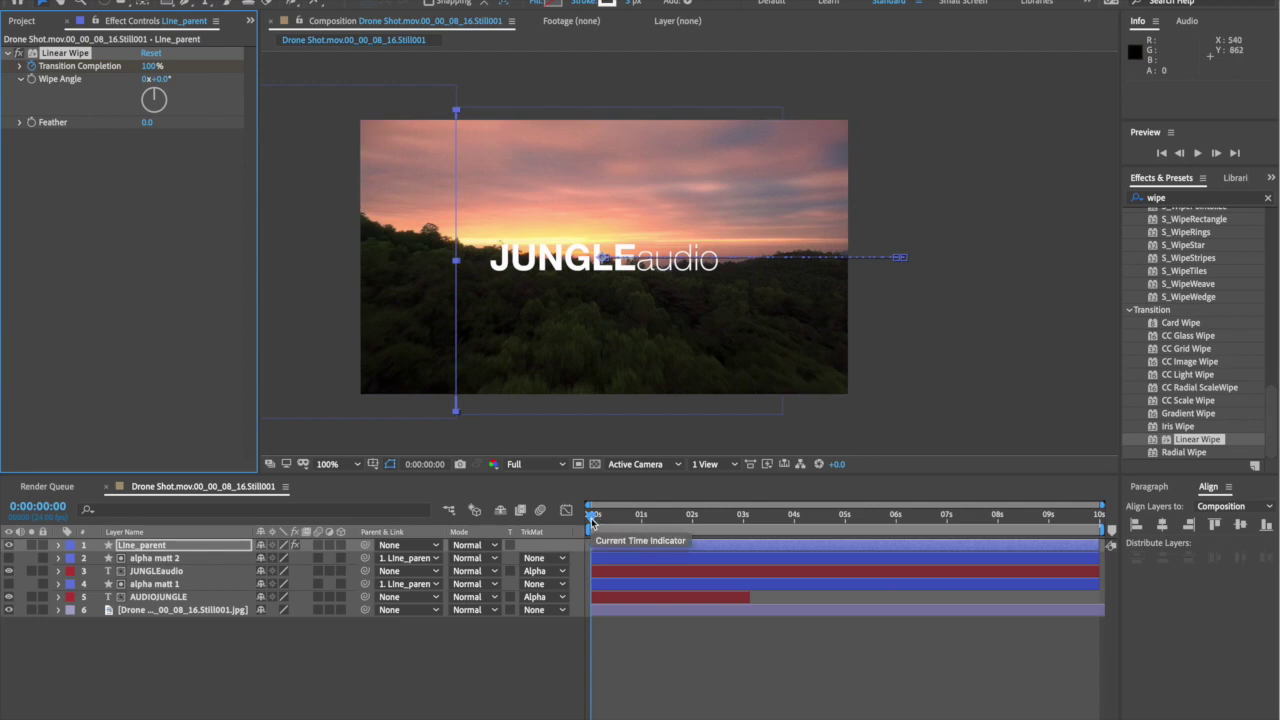
{"action": "key", "text": "u"}
Add a Transition Completion keyframe of 90% at 0:00:00:09 for Line_parent's Linear Wipe
{"action": "left_click_drag", "start_coordinate": [592, 519], "coordinate": [614, 525]}
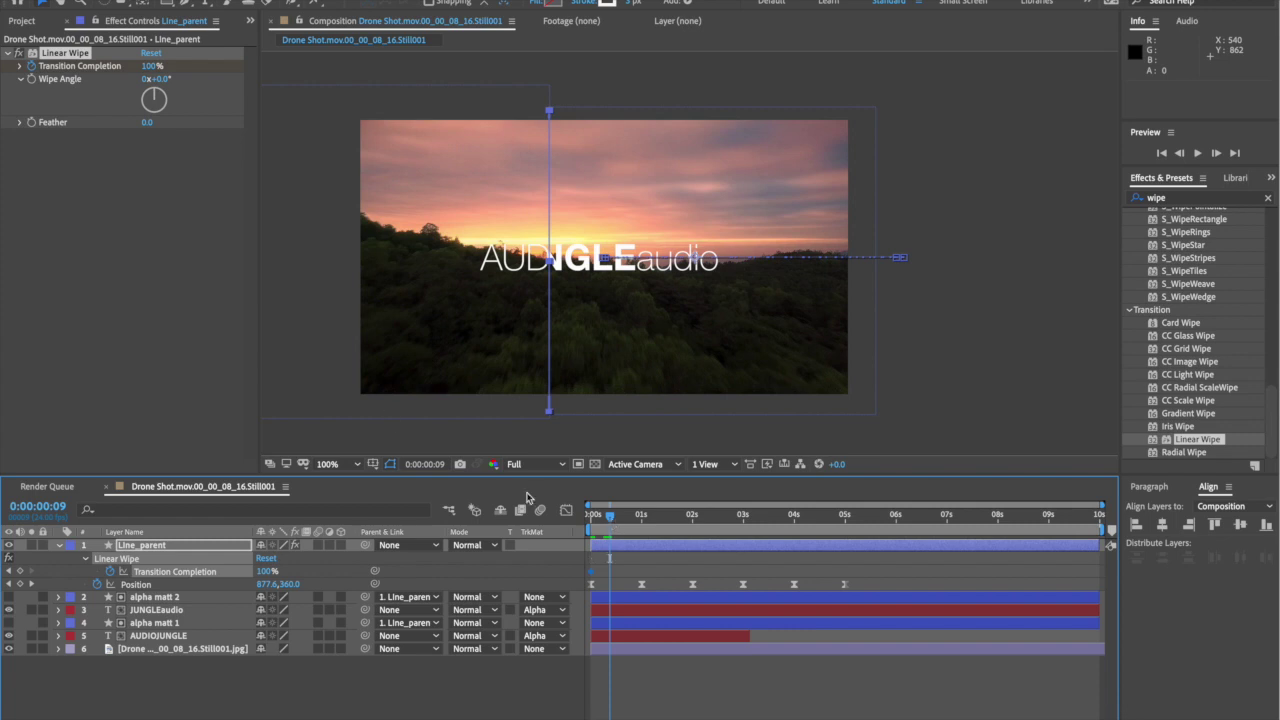
{"action": "left_click", "coordinate": [148, 72]}
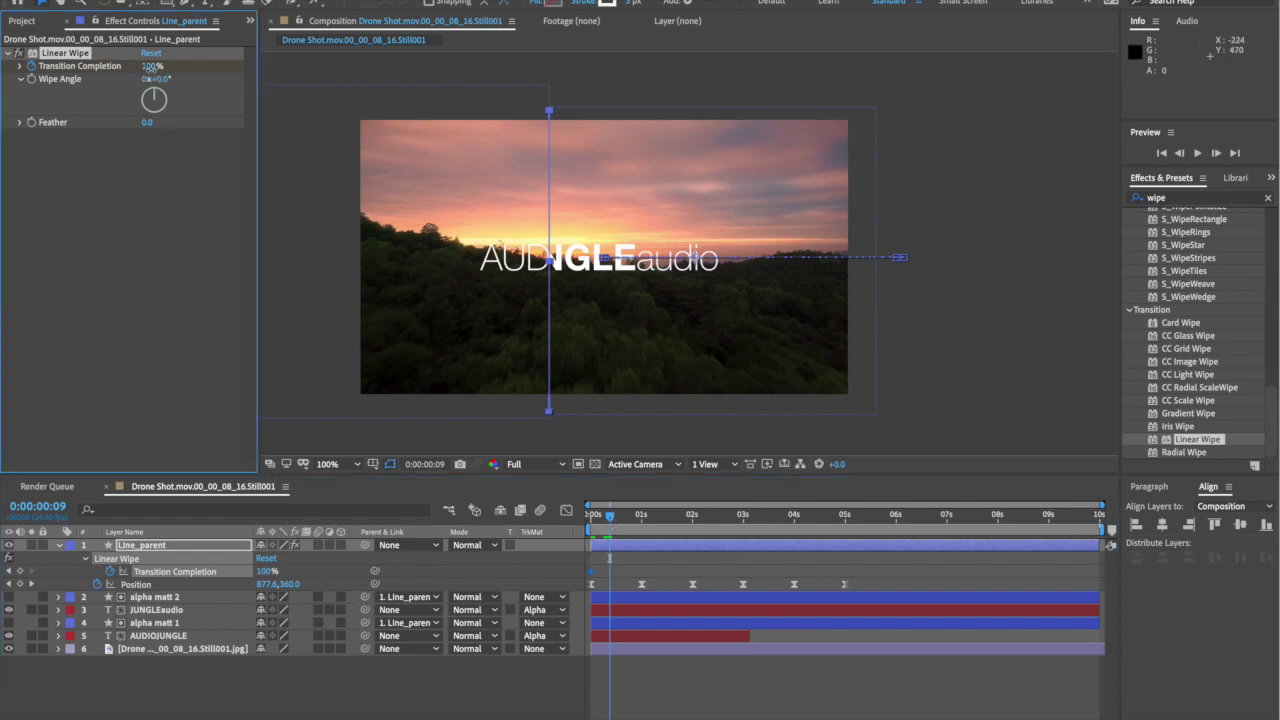
{"action": "left_click_drag", "start_coordinate": [149, 67], "coordinate": [145, 69]}
Shift all of Line_parent's Position keyframes so the first one sits at 0:00:01:01, and scrub through the wipe
{"action": "left_click", "coordinate": [679, 567]}
{"action": "left_click_drag", "start_coordinate": [858, 580], "coordinate": [646, 582]}
{"action": "mouse_move", "coordinate": [606, 514]}
{"action": "left_mouse_down"}
{"action": "mouse_move", "coordinate": [570, 514]}
{"action": "mouse_move", "coordinate": [596, 513]}
{"action": "left_mouse_up"}
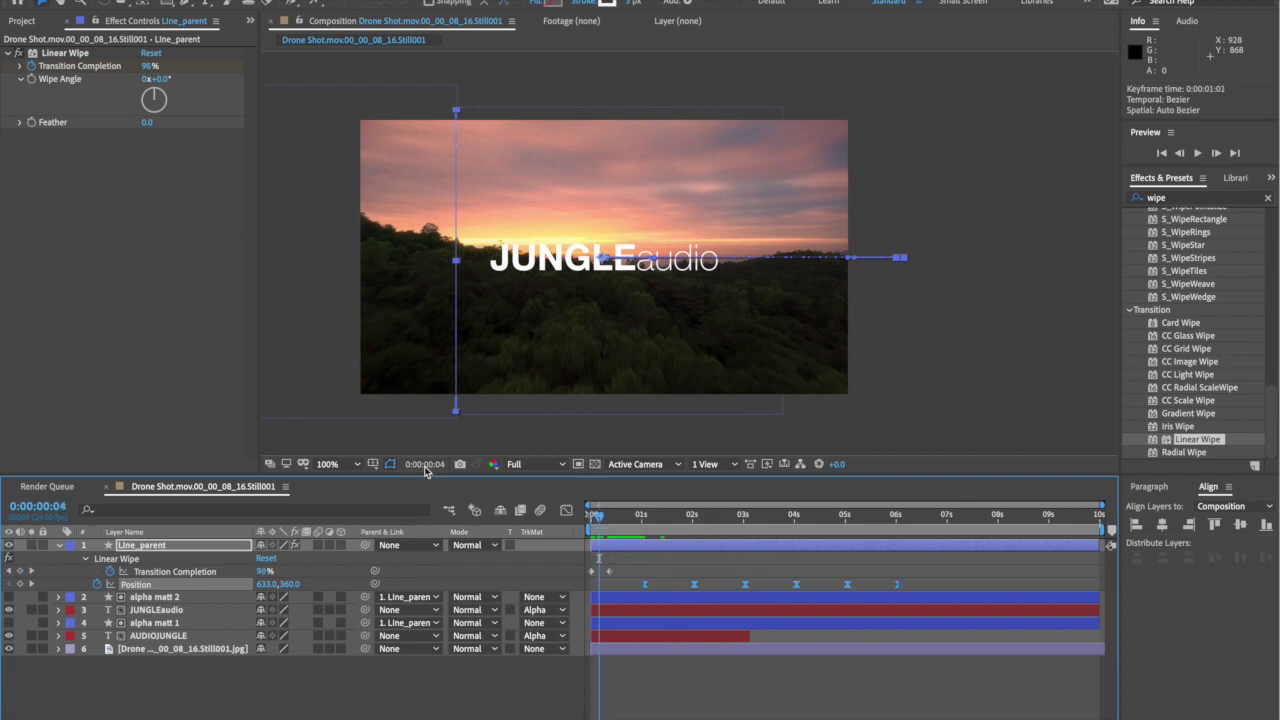
{"action": "left_click", "coordinate": [322, 365]}
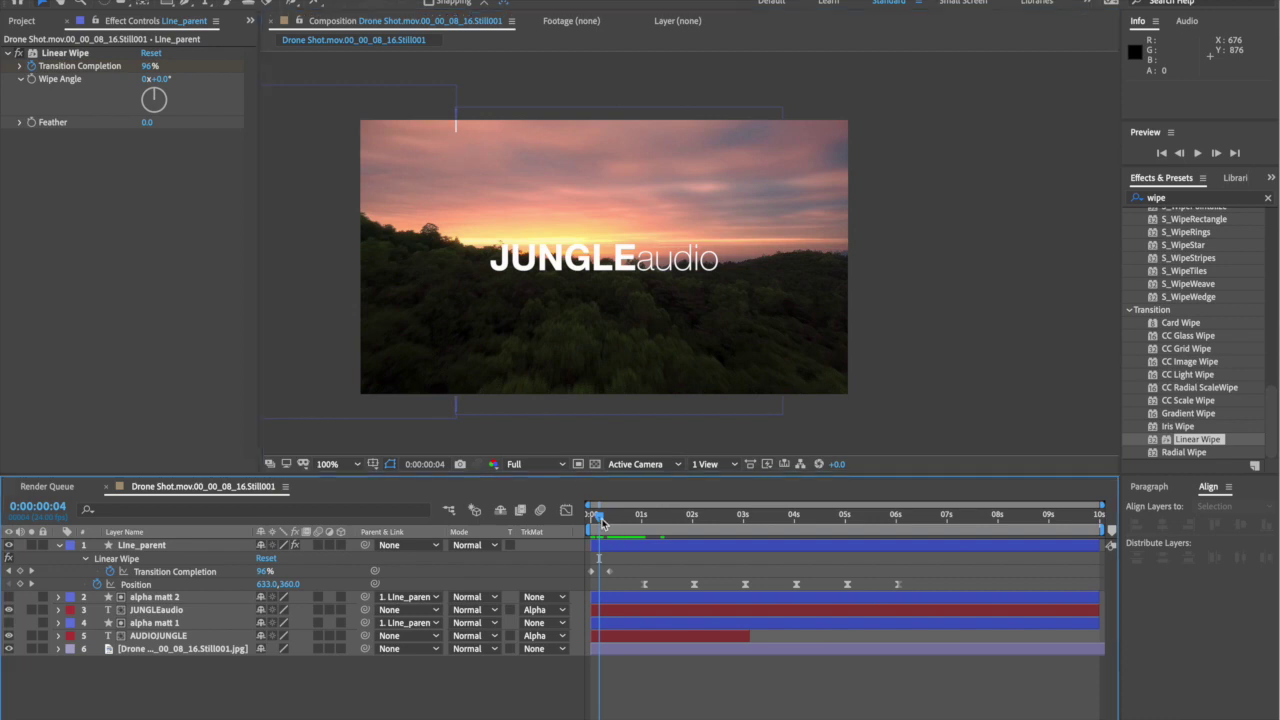
{"action": "mouse_move", "coordinate": [597, 516]}
{"action": "left_mouse_down"}
{"action": "mouse_move", "coordinate": [588, 522]}
{"action": "mouse_move", "coordinate": [615, 522]}
{"action": "left_mouse_up"}
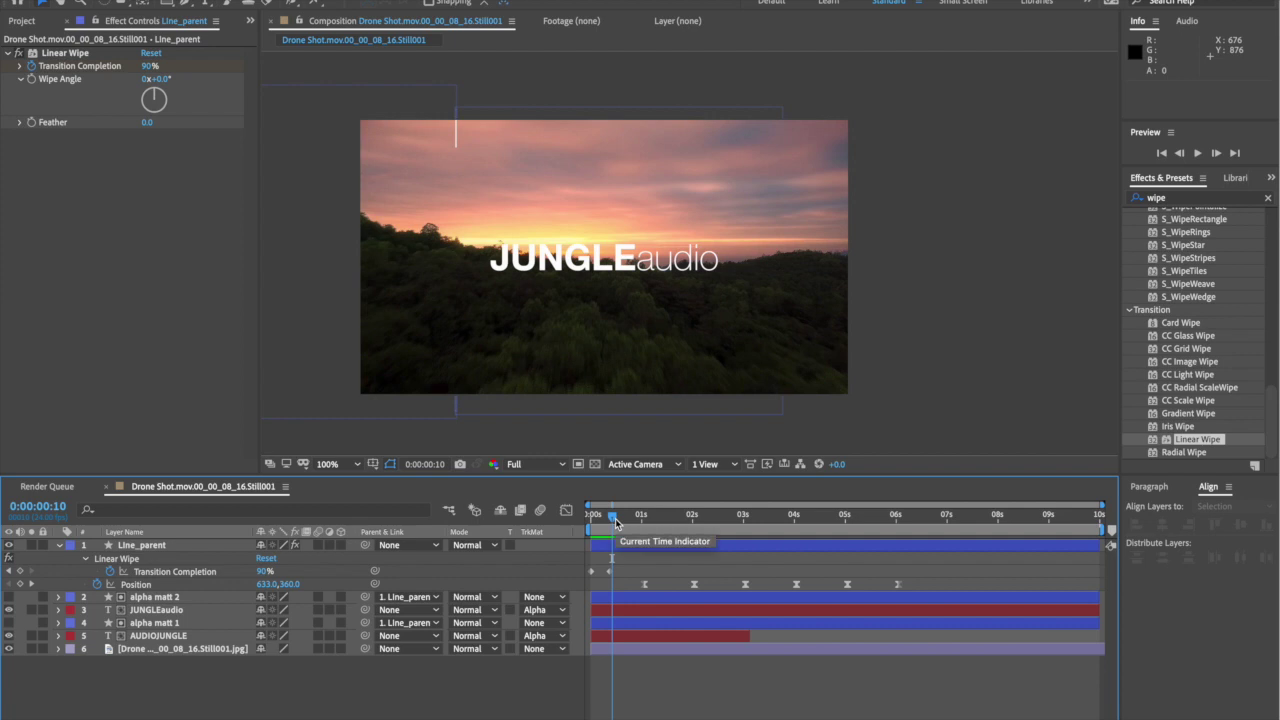
Change the Transition Completion keyframe at 0:00:00:09 to 43%
{"action": "key", "text": "Page_Up"}
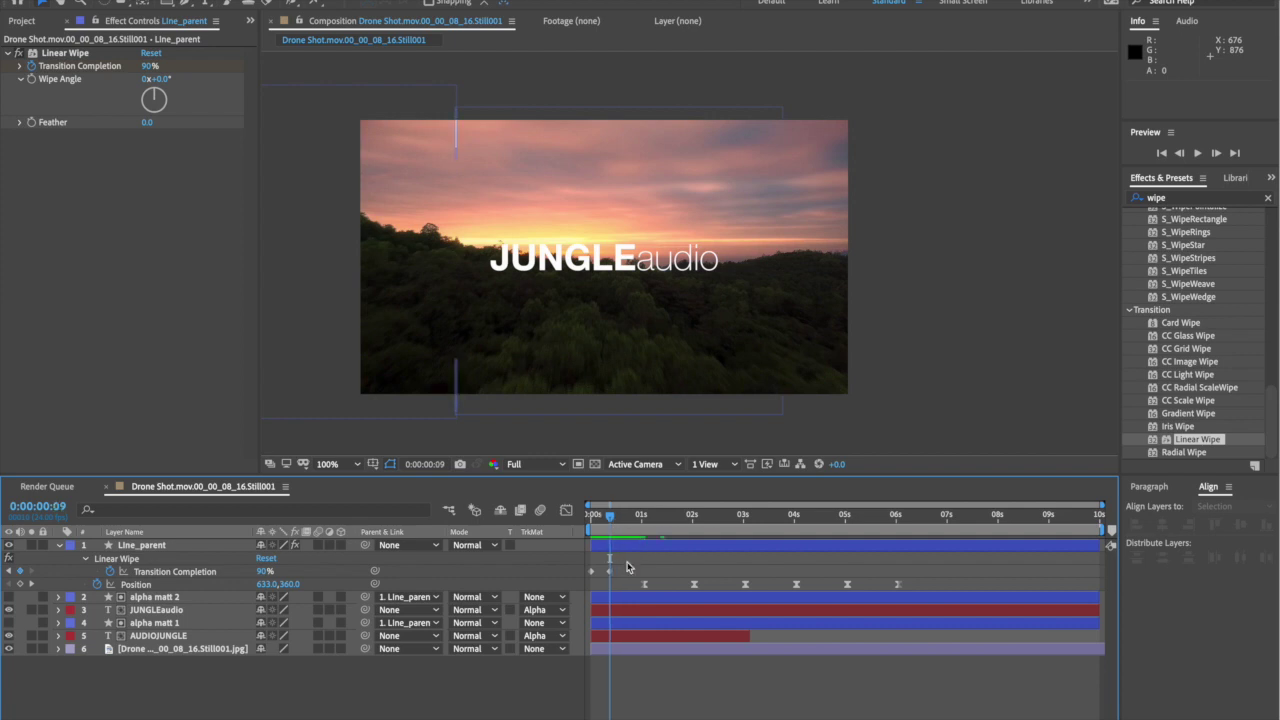
{"action": "left_click", "coordinate": [610, 574]}
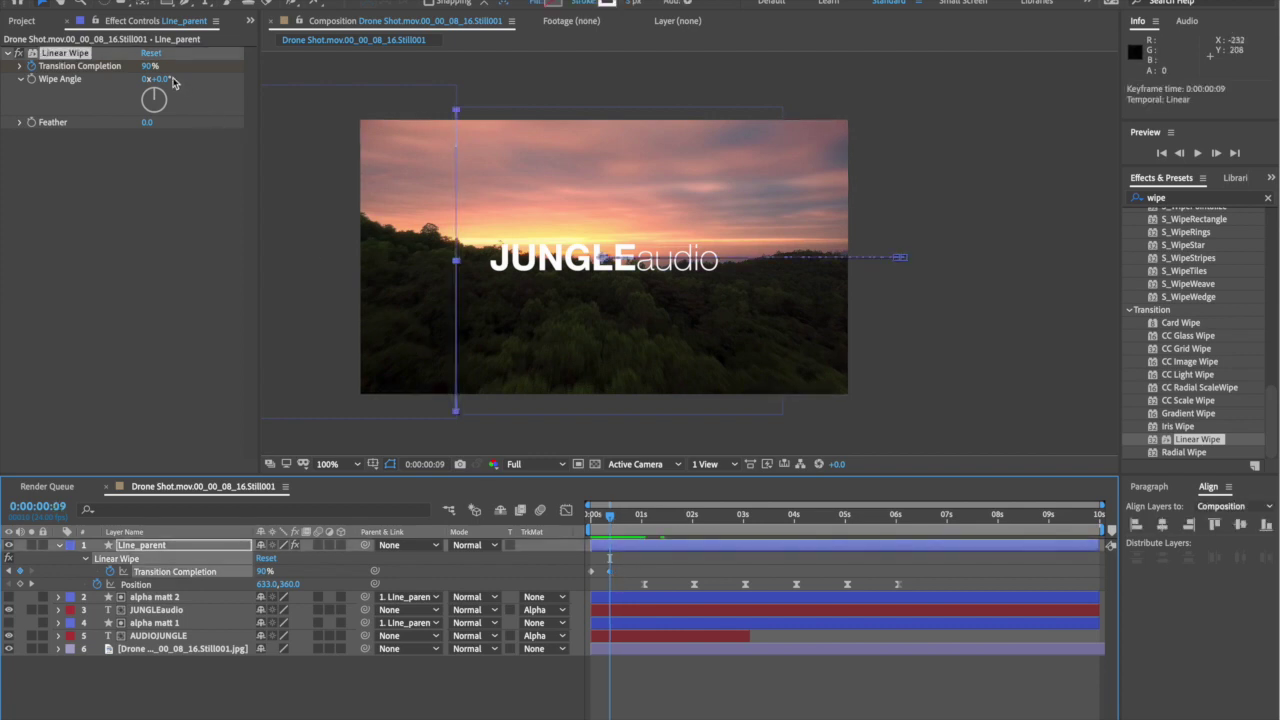
{"action": "left_click_drag", "start_coordinate": [149, 66], "coordinate": [223, 72]}
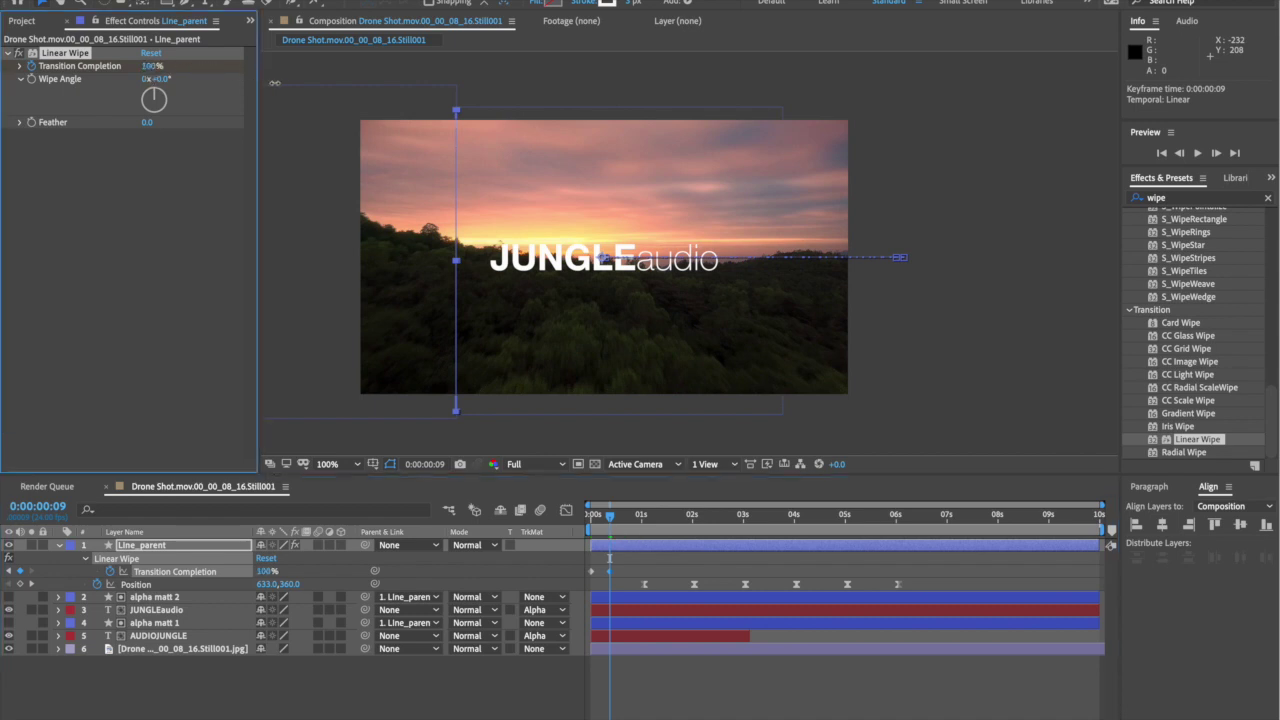
{"action": "left_click", "coordinate": [342, 243]}
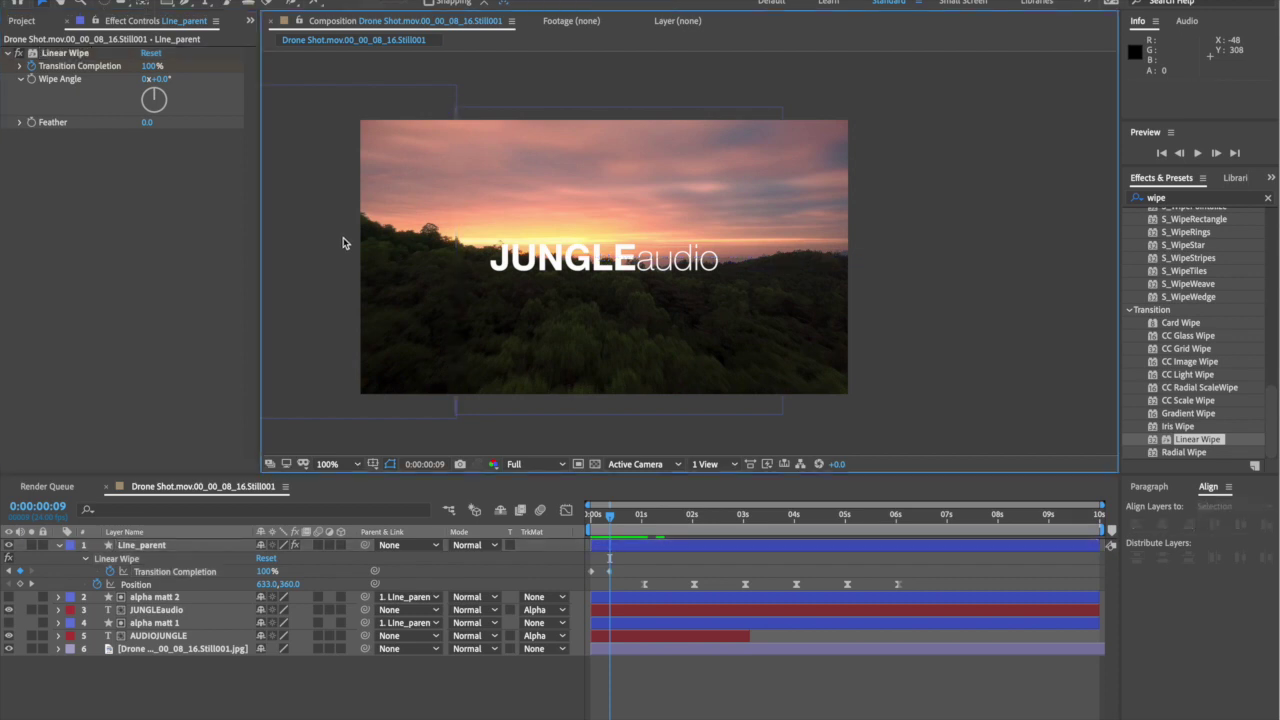
{"action": "left_click_drag", "start_coordinate": [148, 66], "coordinate": [121, 66]}
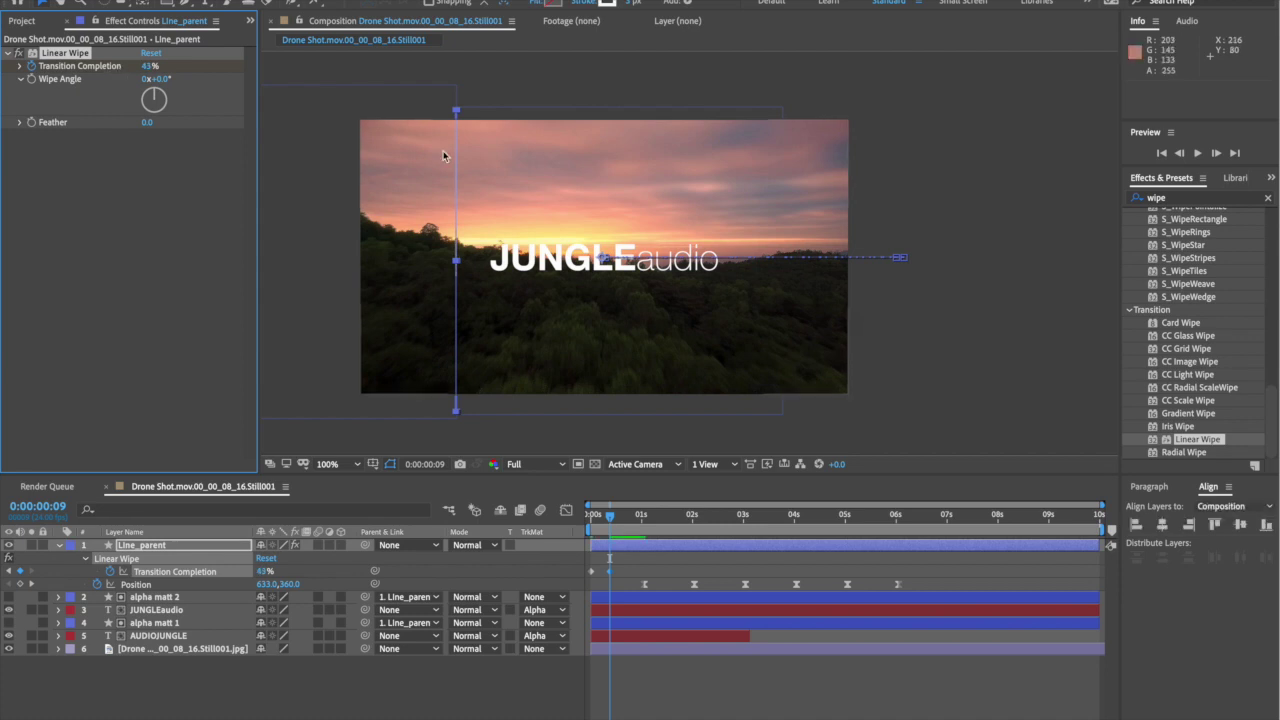
Inspect the line's lower end beside the text up close and fine-tune Transition Completion at 0:00:00:09 to 44%
{"action": "key", "text": "period"}
{"action": "key", "text": "period"}
{"action": "key", "text": "period"}
{"action": "key", "text": "period"}
{"action": "left_click_drag", "start_coordinate": [568, 204], "coordinate": [946, 182]}
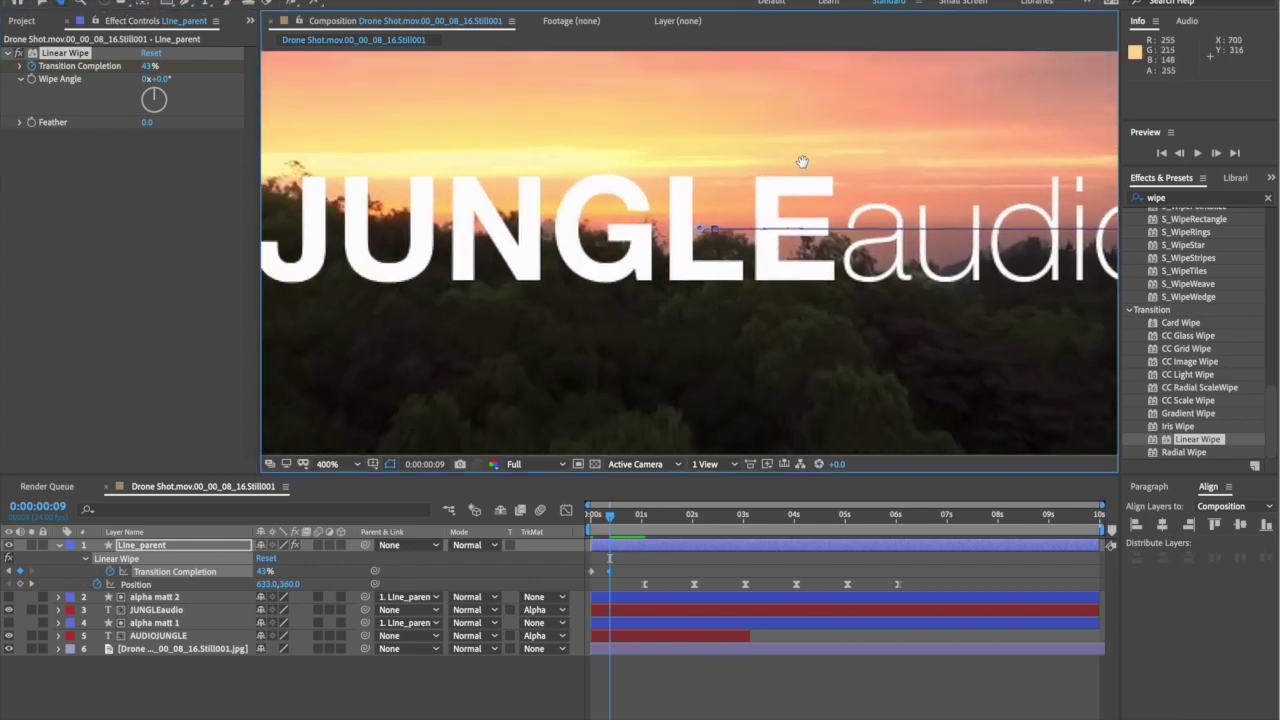
{"action": "left_click_drag", "start_coordinate": [633, 240], "coordinate": [1190, 237]}
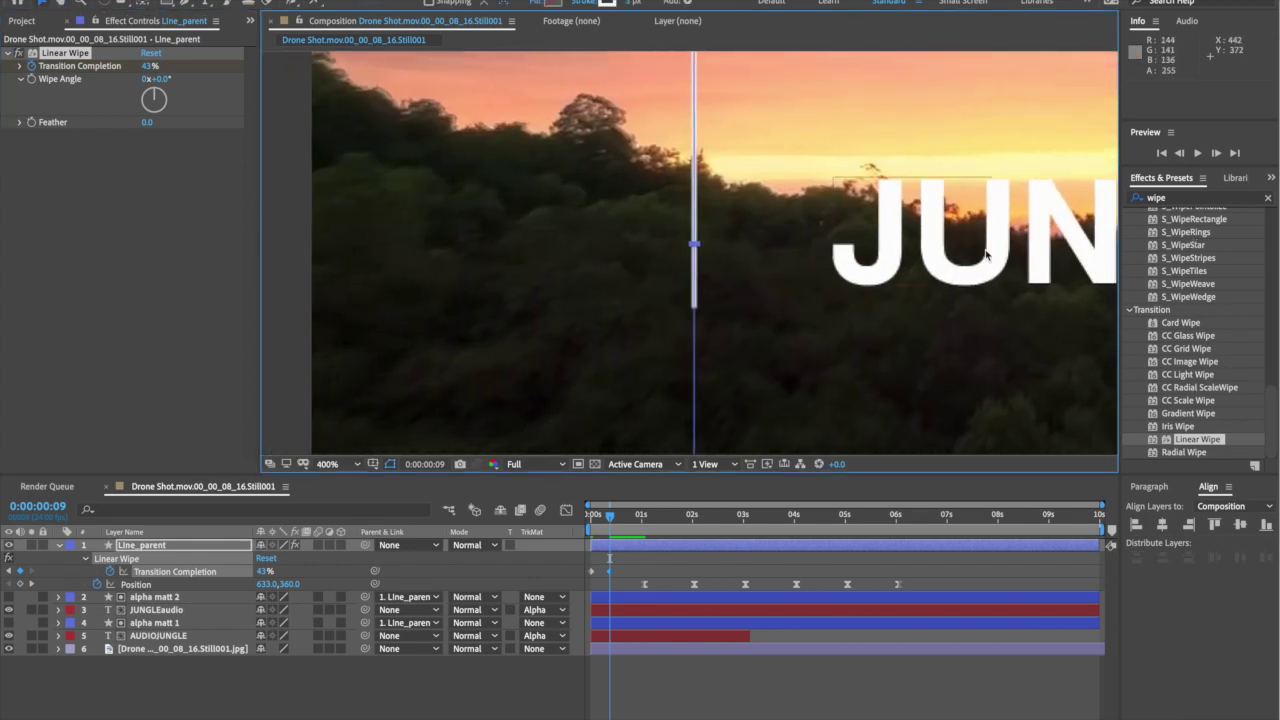
{"action": "left_click", "coordinate": [148, 66]}
{"action": "left_click_drag", "start_coordinate": [148, 66], "coordinate": [144, 68]}
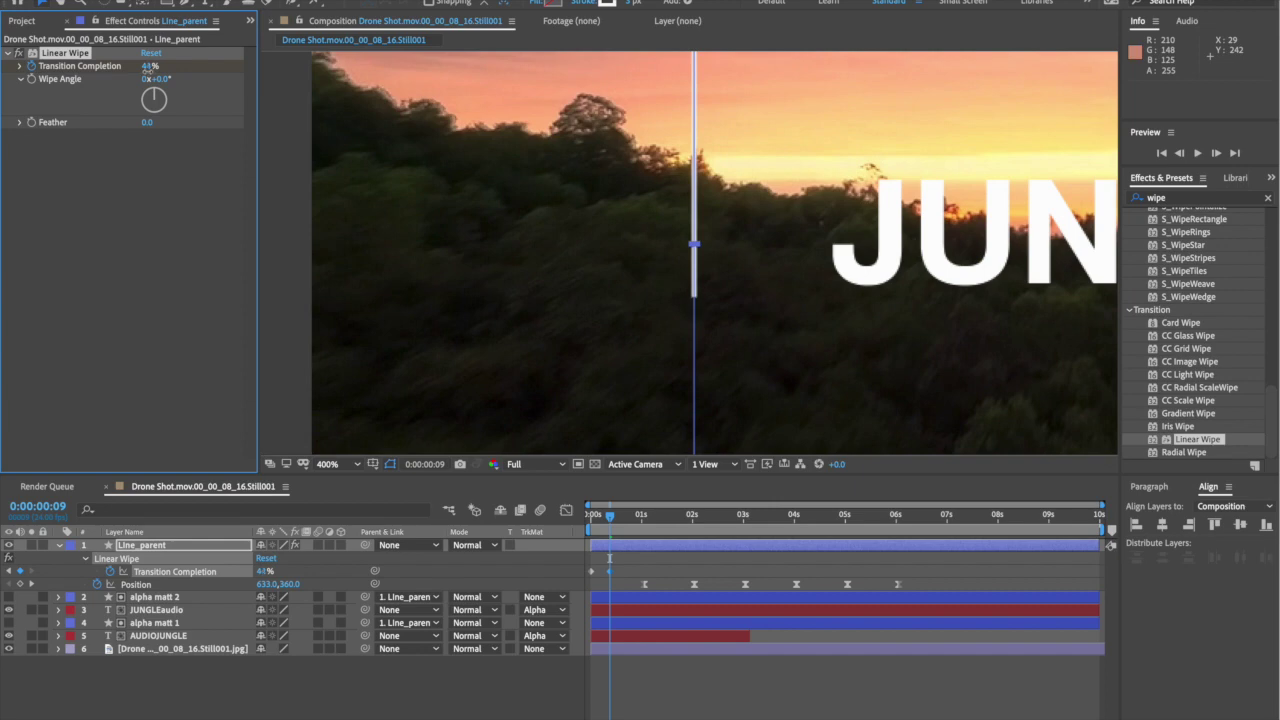
{"action": "left_click_drag", "start_coordinate": [148, 68], "coordinate": [154, 68]}
{"action": "scroll", "coordinate": [713, 249], "scroll_direction": "down", "scroll_amount": 4}
{"action": "left_click_drag", "start_coordinate": [766, 200], "coordinate": [630, 198]}
{"action": "left_click", "coordinate": [476, 217]}
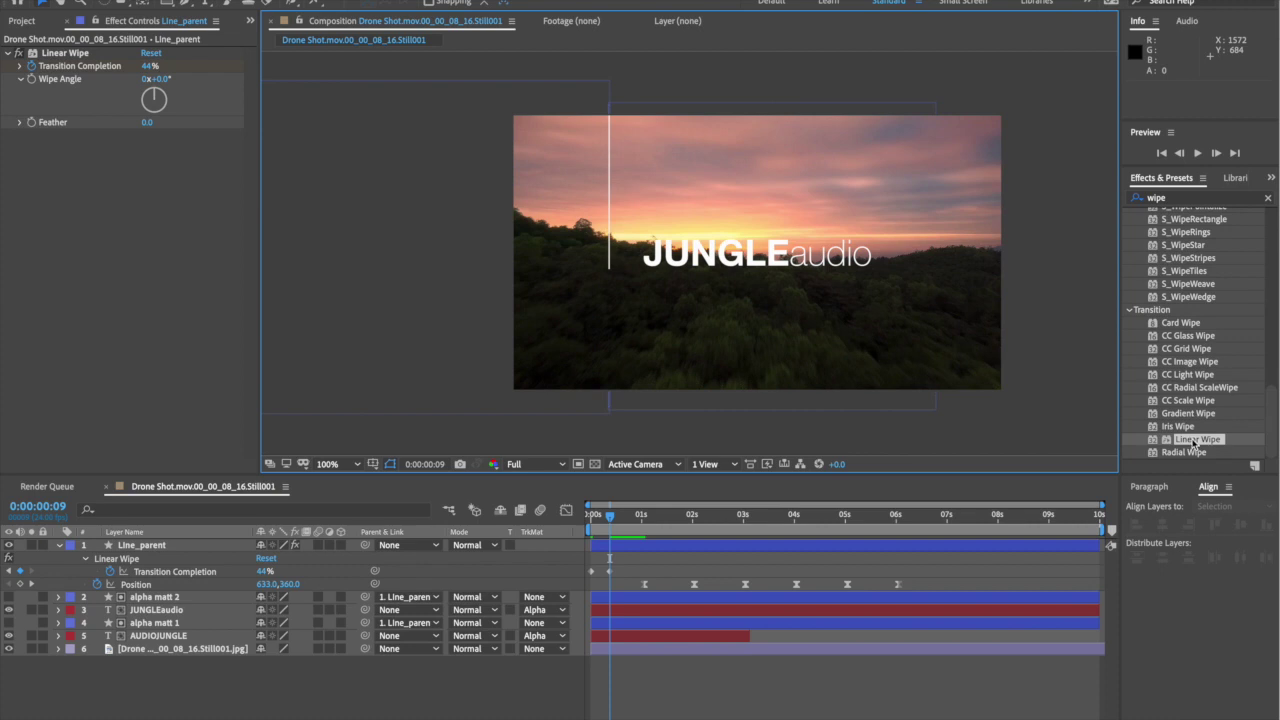
Apply a second Linear Wipe to the Line_parent layer and set its Wipe Angle to 180°
{"action": "left_click_drag", "start_coordinate": [1192, 442], "coordinate": [230, 540]}
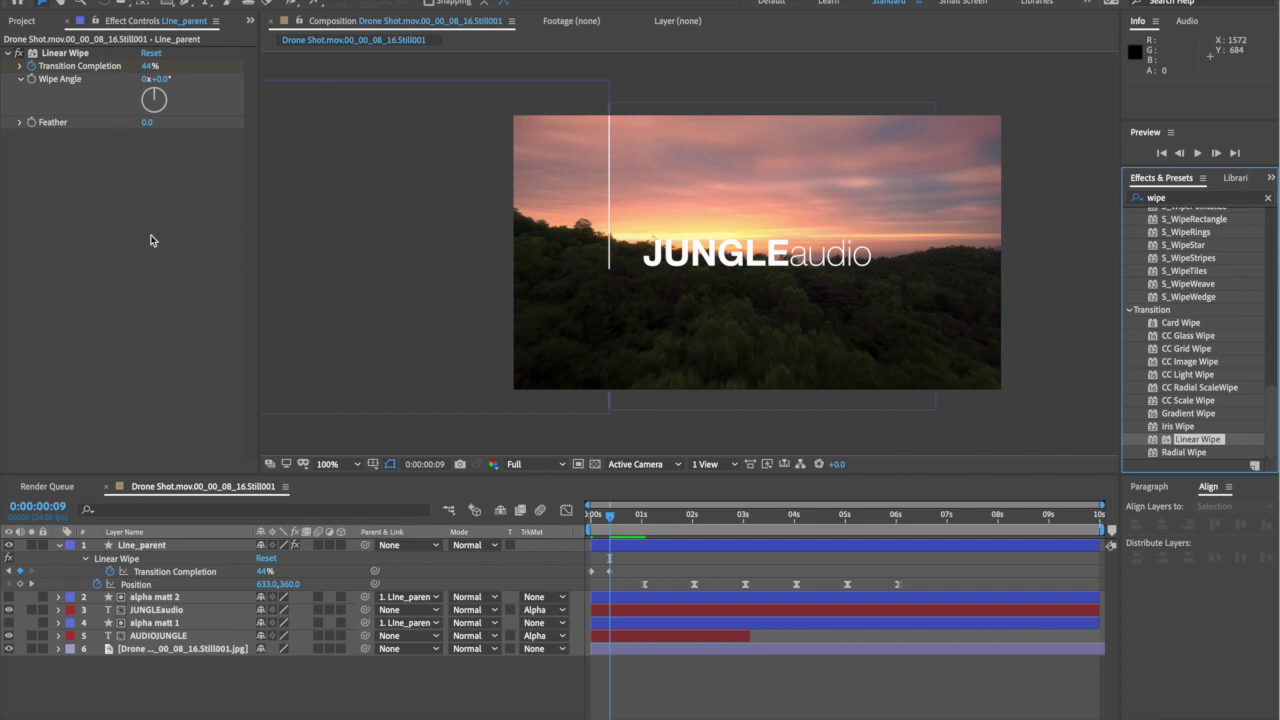
{"action": "left_click", "coordinate": [182, 547]}
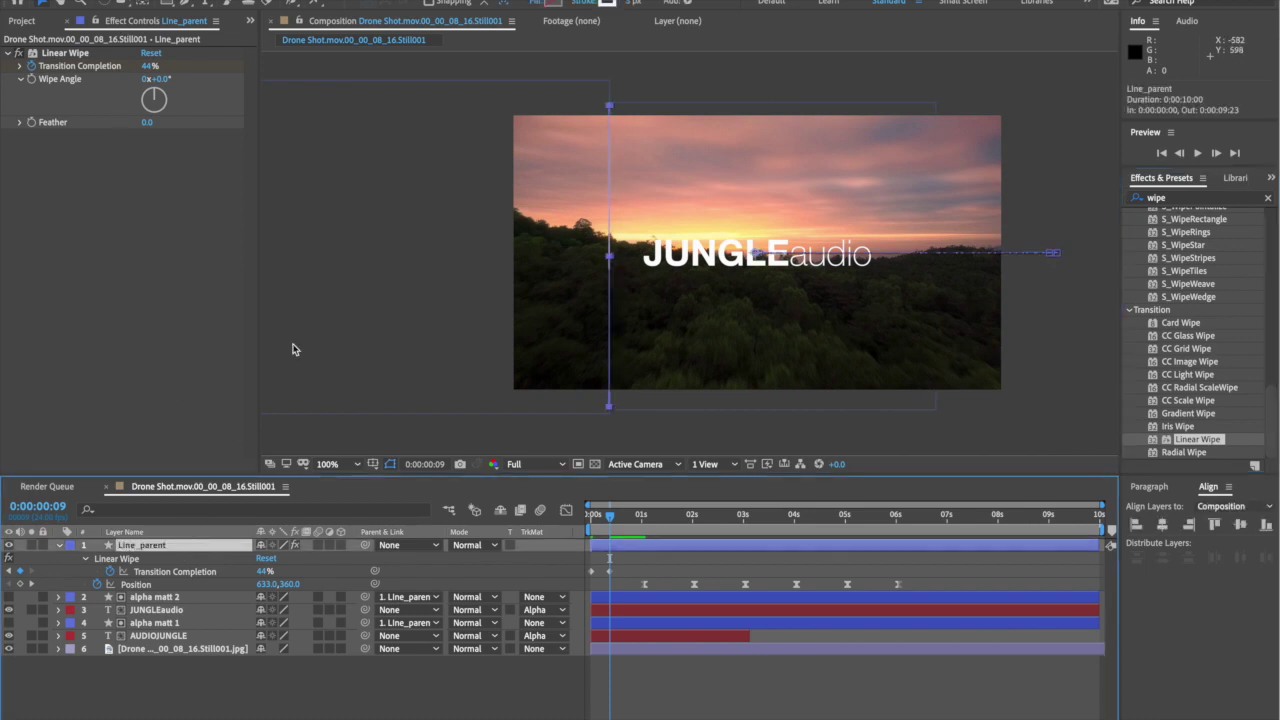
{"action": "left_click_drag", "start_coordinate": [1192, 444], "coordinate": [254, 554]}
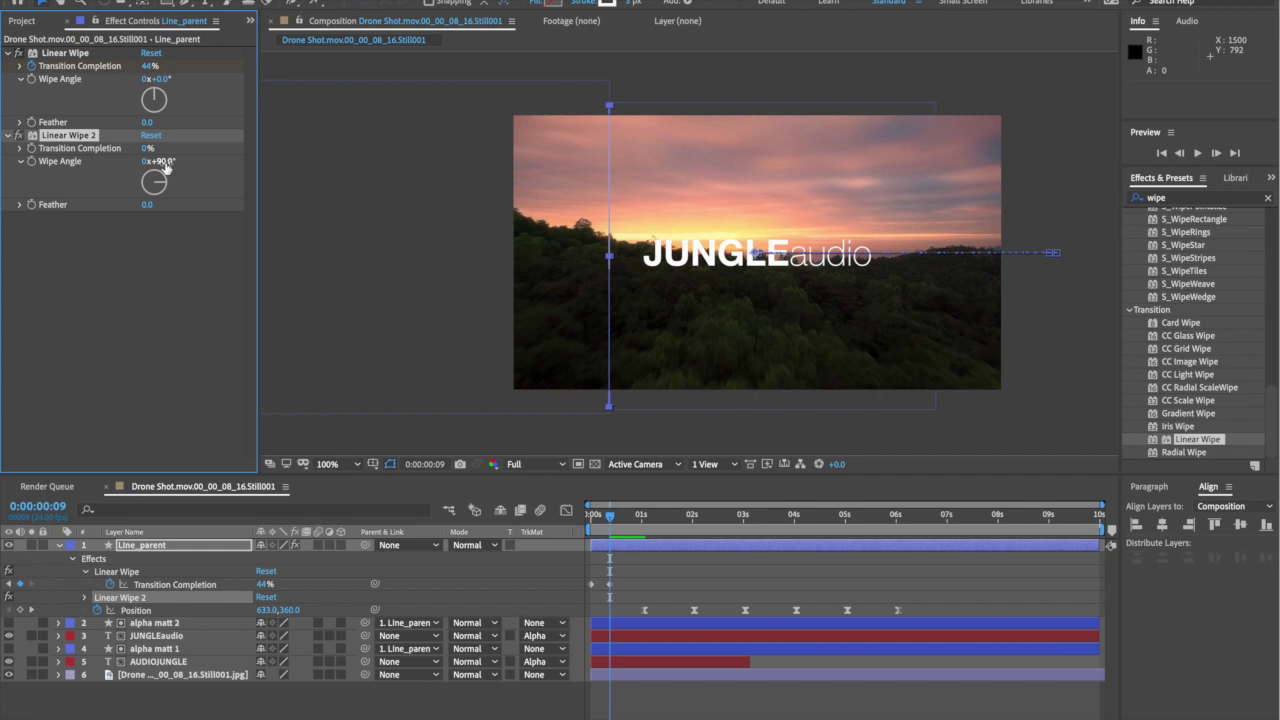
{"action": "left_click", "coordinate": [163, 162]}
{"action": "key", "text": "Return"}
Keyframe the second Linear Wipe's Transition Completion from 0% at 0:00:00:09 to 43% at 0:00:00:17, checking the line's upper end against the text
{"action": "left_click_drag", "start_coordinate": [611, 517], "coordinate": [628, 520]}
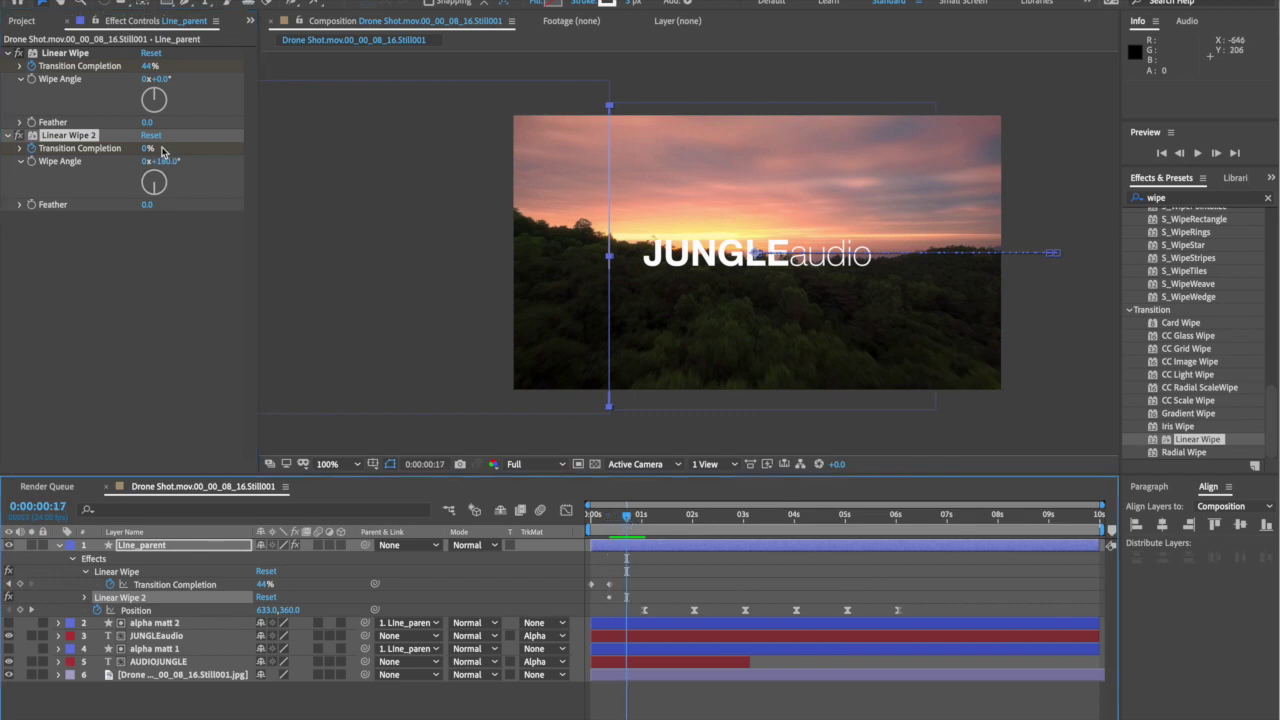
{"action": "left_click_drag", "start_coordinate": [147, 150], "coordinate": [178, 150]}
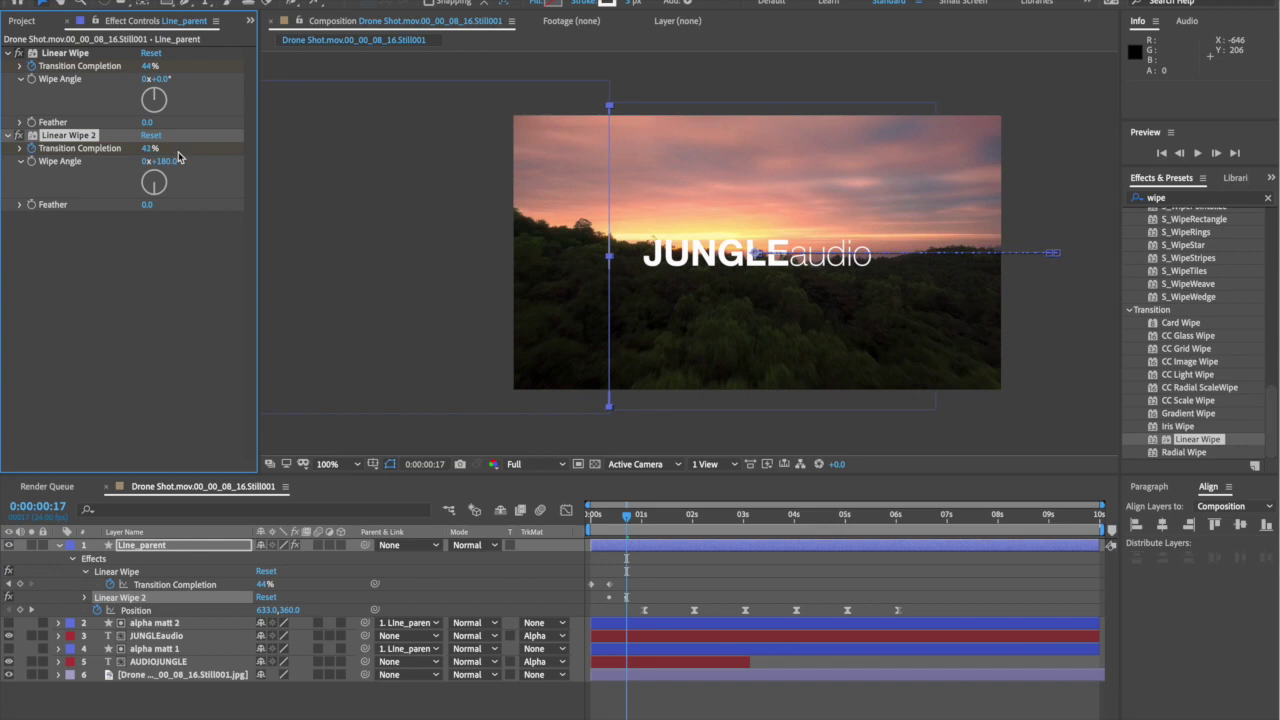
{"action": "scroll", "coordinate": [648, 299], "scroll_direction": "up", "scroll_amount": 1}
{"action": "key", "text": "space"}
{"action": "left_click_drag", "start_coordinate": [563, 202], "coordinate": [649, 321]}
{"action": "left_click", "coordinate": [388, 308]}
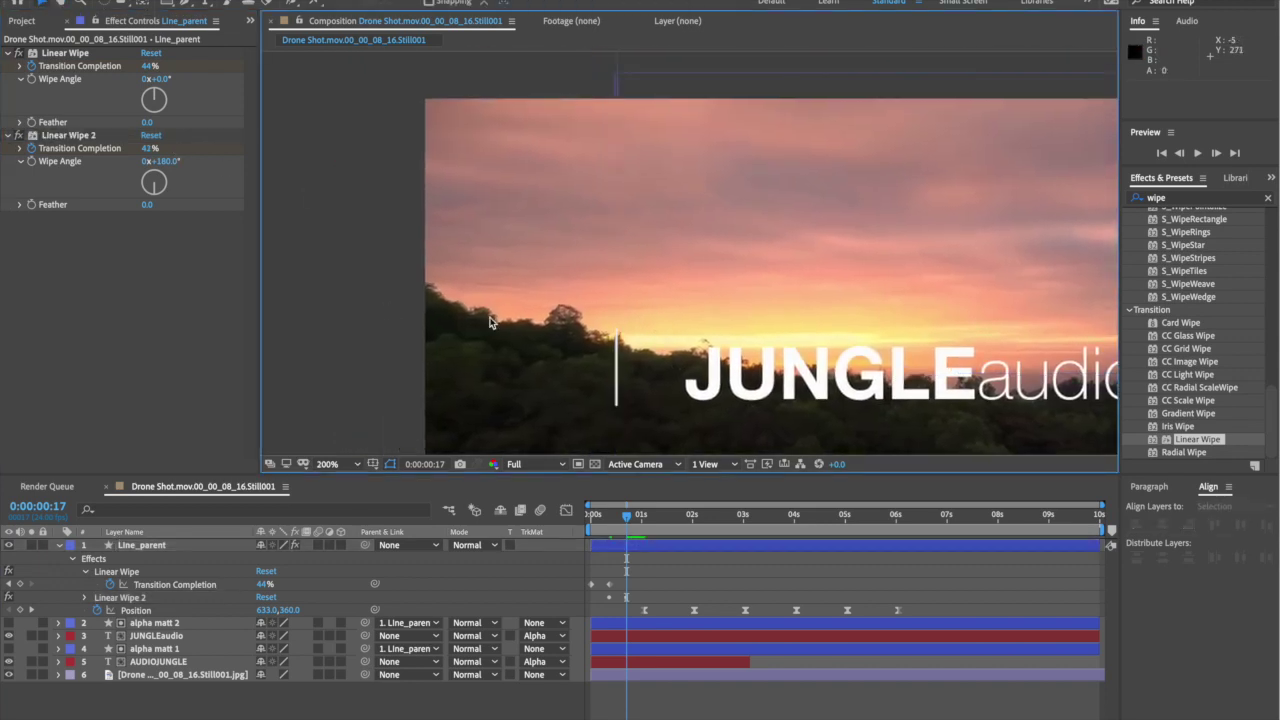
{"action": "left_click", "coordinate": [148, 147]}
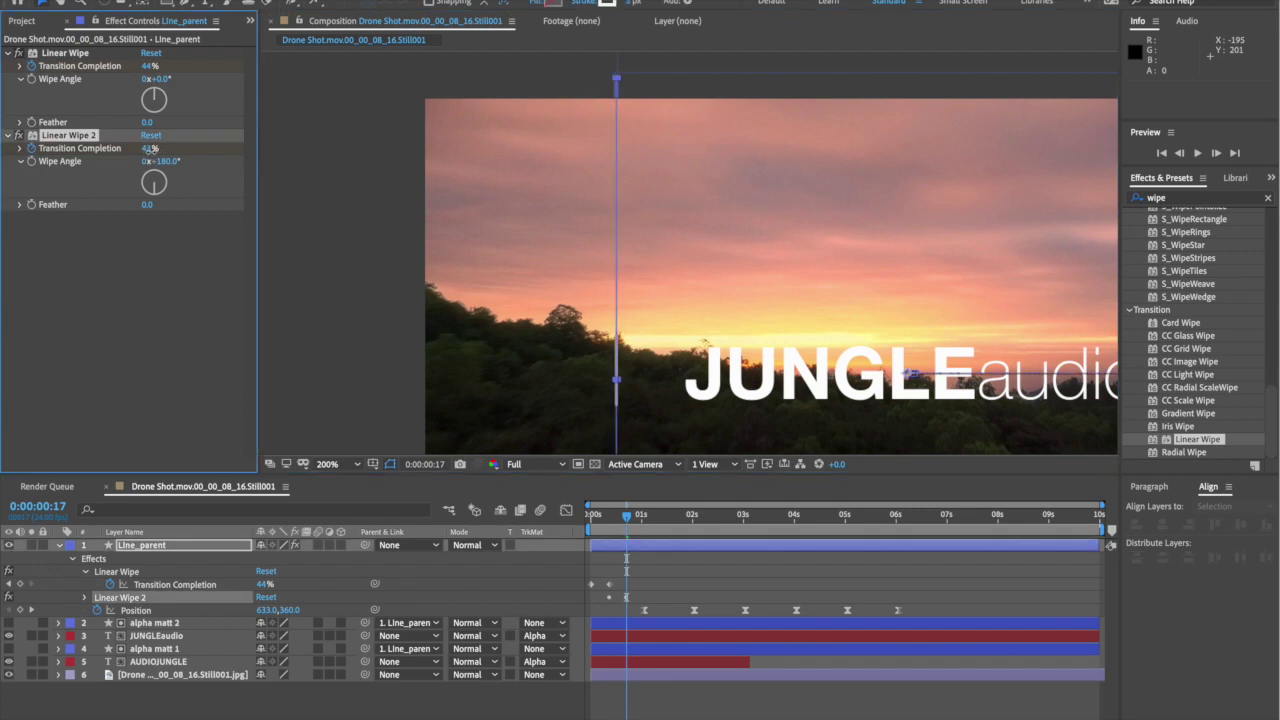
{"action": "left_click_drag", "start_coordinate": [148, 147], "coordinate": [141, 148]}
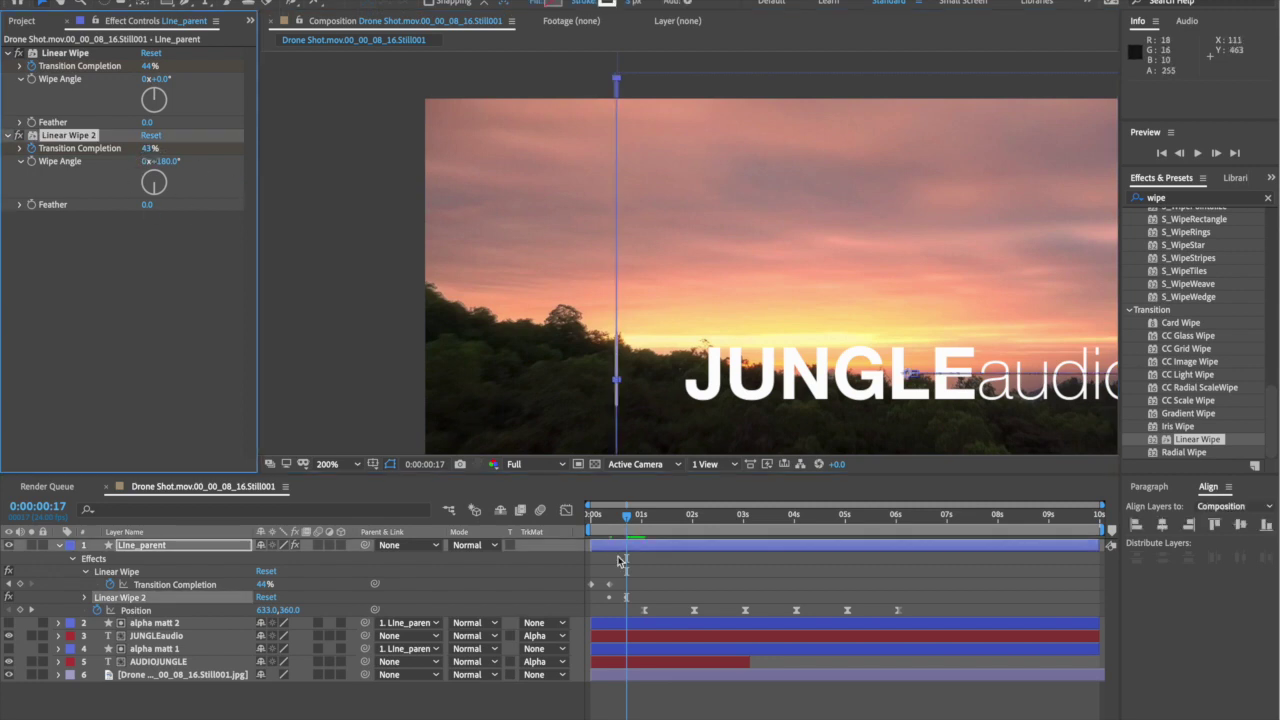
Reveal Line_parent's modified properties and apply Easy Ease to the Transition Completion keyframes of both Linear Wipes
{"action": "key", "text": "u"}
{"action": "key", "text": "u"}
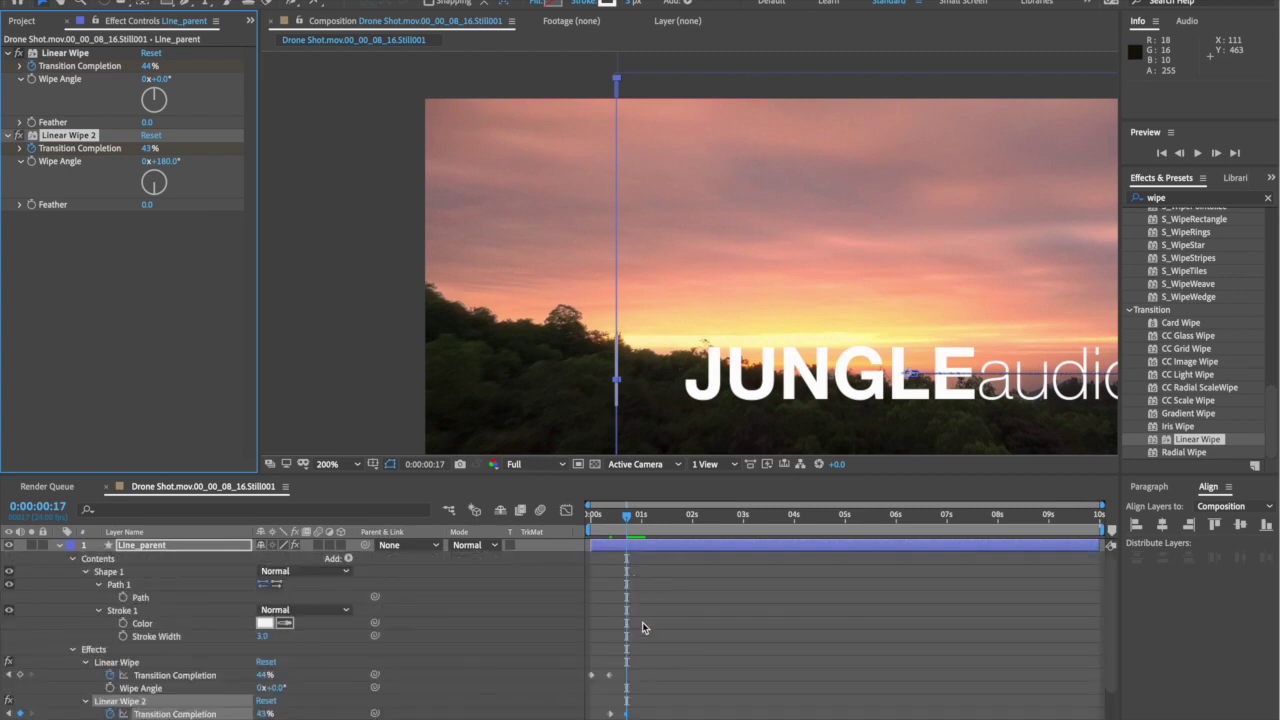
{"action": "scroll", "coordinate": [642, 627], "scroll_direction": "down", "scroll_amount": 3}
{"action": "left_click_drag", "start_coordinate": [643, 642], "coordinate": [578, 590]}
{"action": "mouse_move", "coordinate": [628, 522]}
{"action": "left_mouse_down"}
{"action": "mouse_move", "coordinate": [586, 520]}
{"action": "mouse_move", "coordinate": [635, 523]}
{"action": "mouse_move", "coordinate": [587, 531]}
{"action": "mouse_move", "coordinate": [628, 523]}
{"action": "left_mouse_up"}
{"action": "left_click_drag", "start_coordinate": [646, 596], "coordinate": [561, 658]}
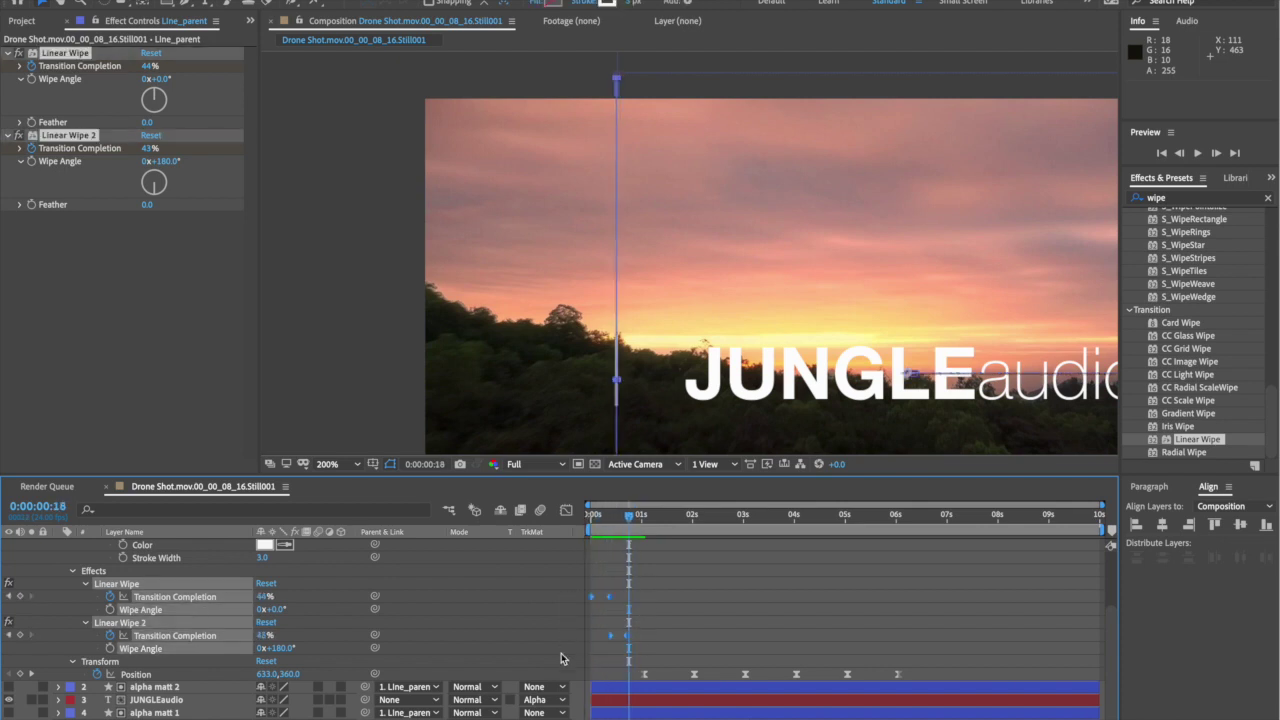
{"action": "key", "text": "F9"}
{"action": "left_click", "coordinate": [368, 278]}
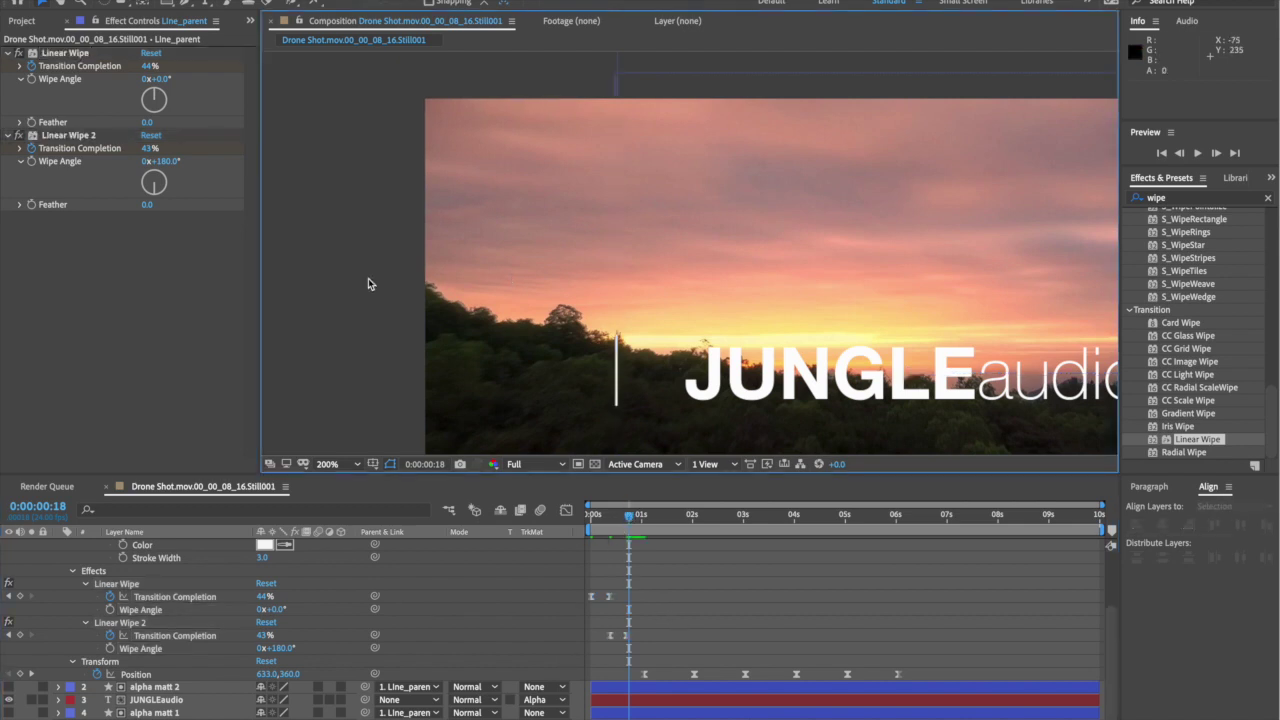
Fit the whole composition in view and preview the line and text animation from the start
{"action": "key", "text": "comma"}
{"action": "left_click_drag", "start_coordinate": [651, 217], "coordinate": [507, 145]}
{"action": "left_click_drag", "start_coordinate": [622, 474], "coordinate": [569, 468]}
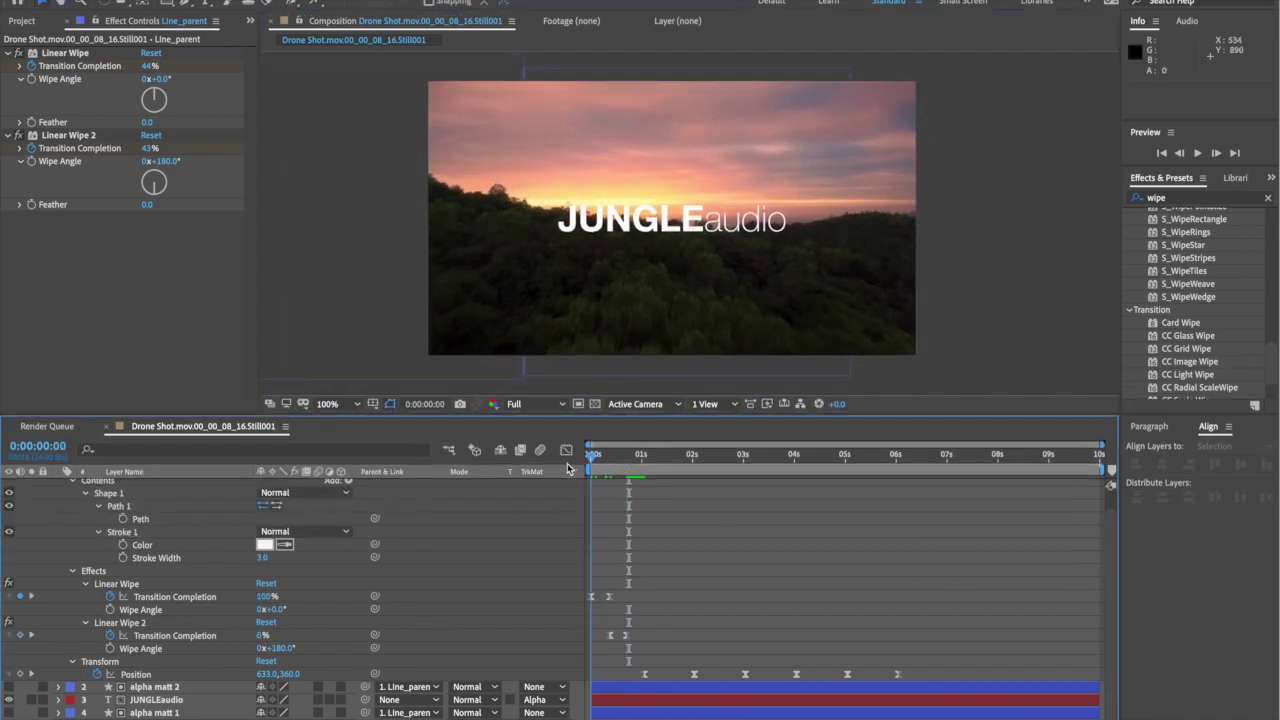
{"action": "key", "text": "space"}
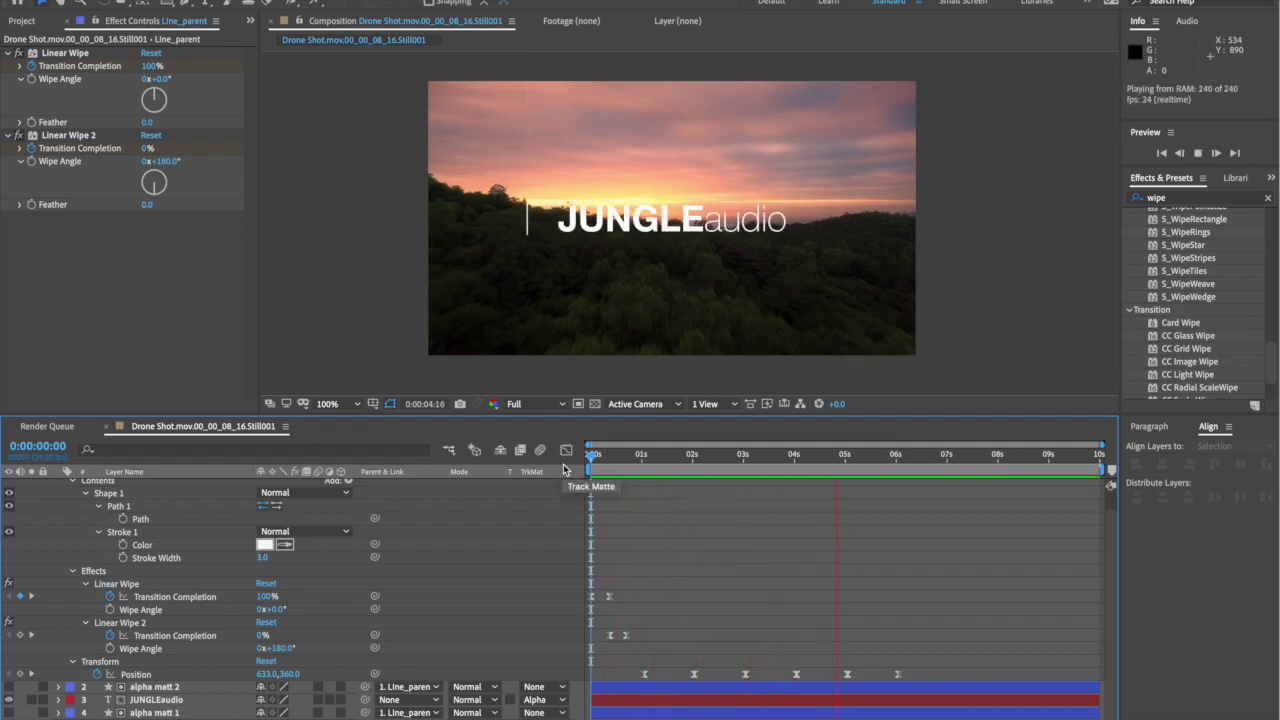
{"action": "key", "text": "space"}
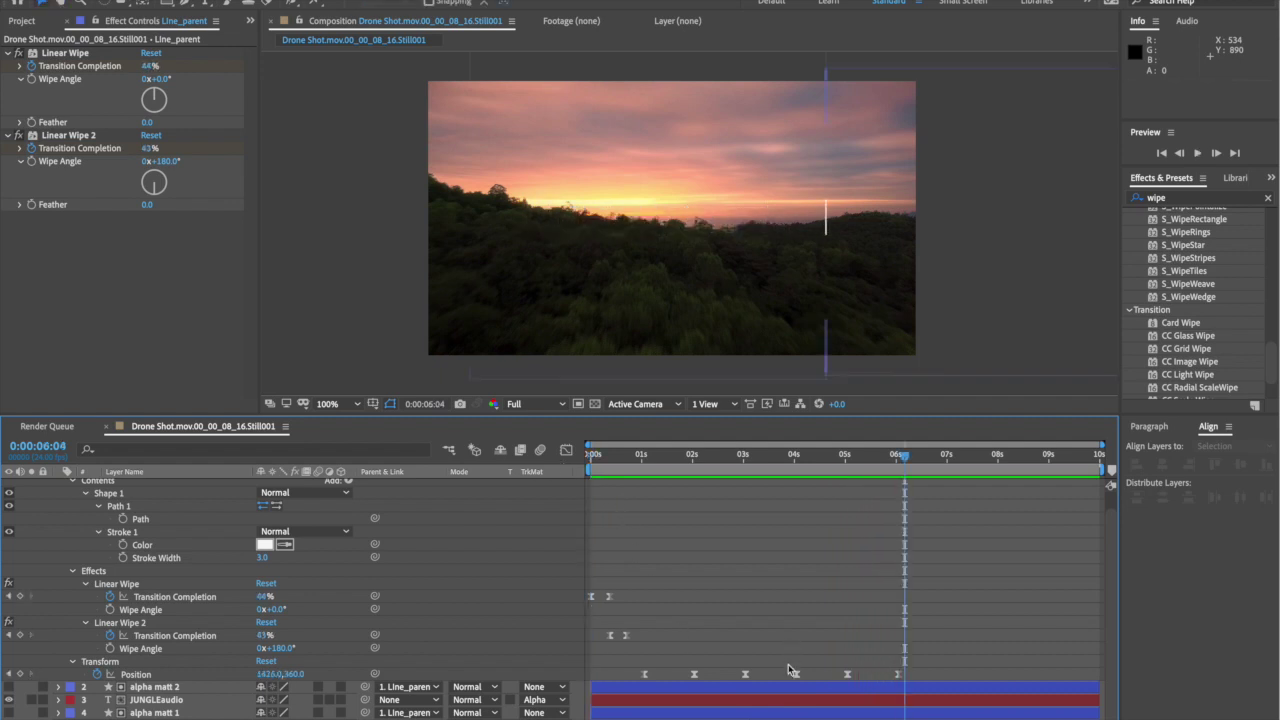
Extend the end of the AUDIOJUNGLE layer to 0:00:03:22 and preview the animation from the start
{"action": "left_click_drag", "start_coordinate": [750, 719], "coordinate": [792, 719]}
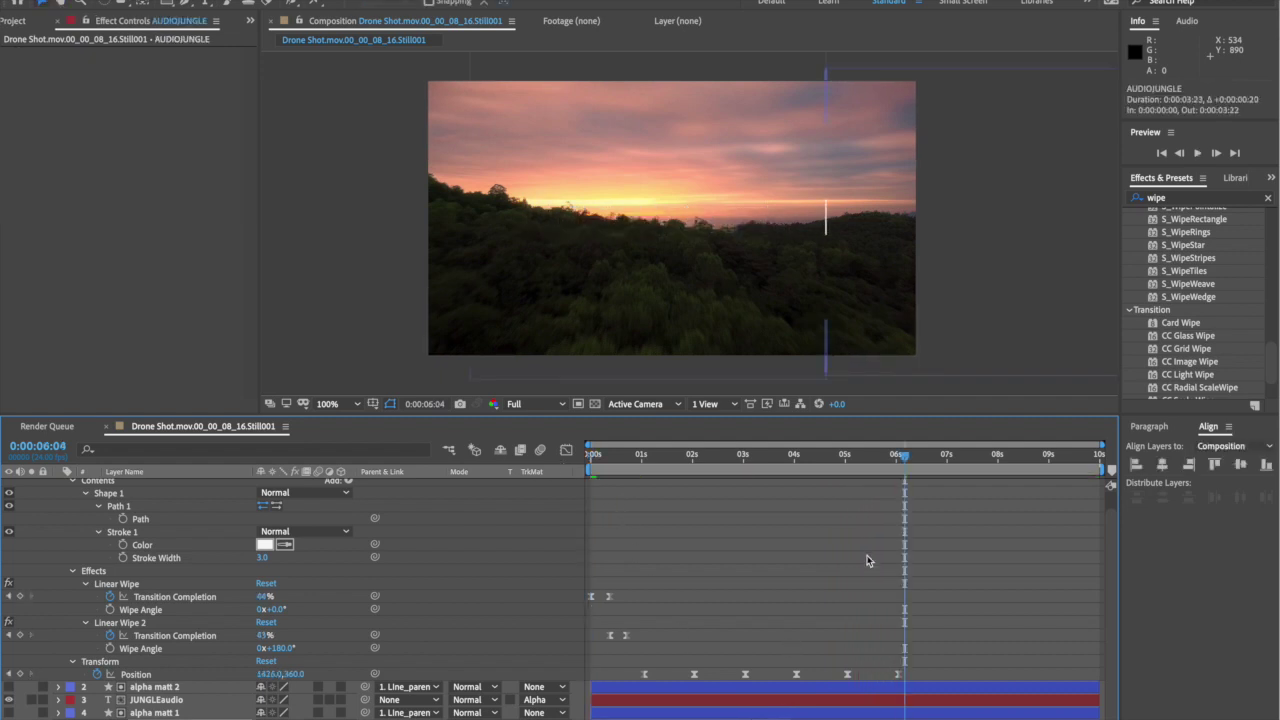
{"action": "key", "text": "space"}
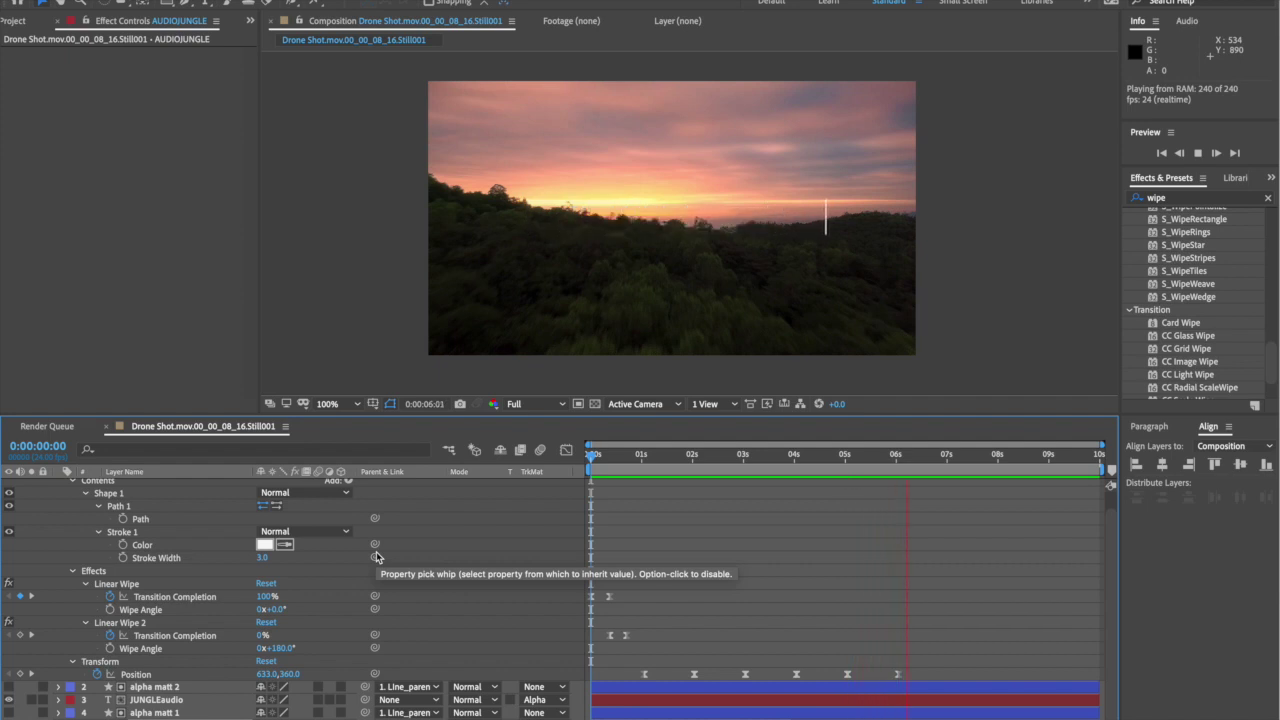
{"action": "key", "text": "space"}
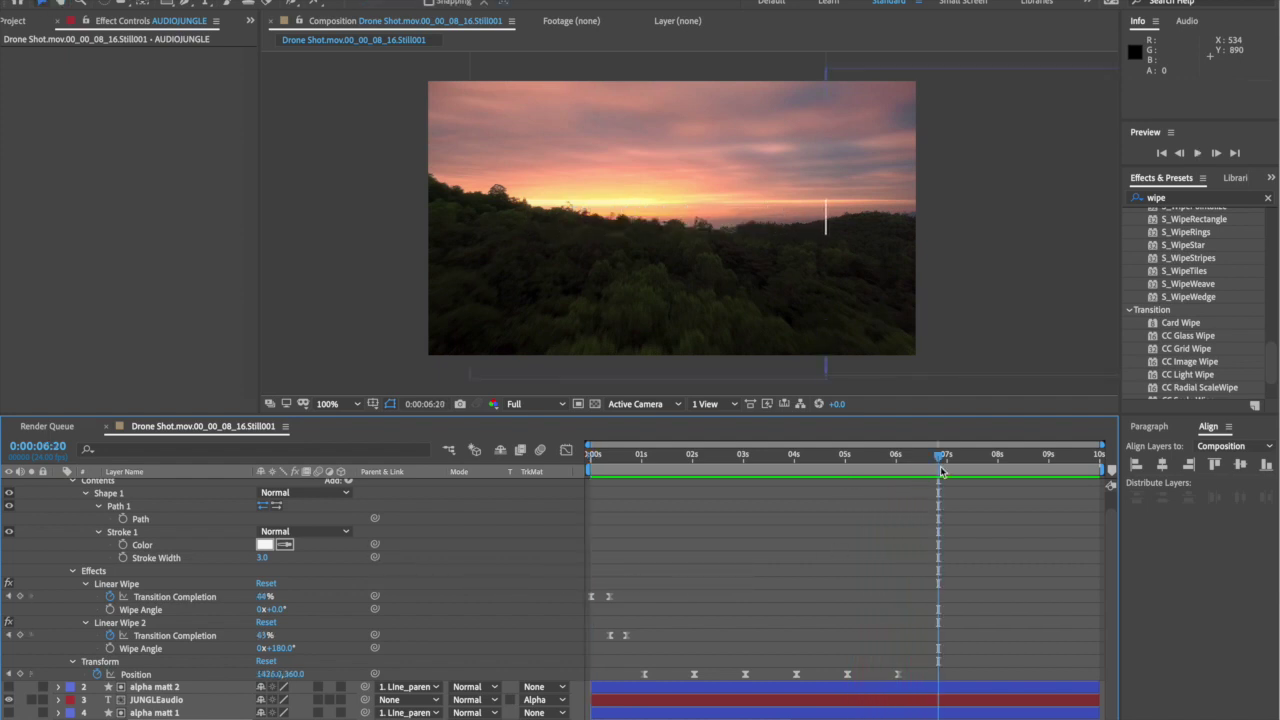
Add Transition Completion keyframes holding the current values of both Linear Wipes on Line_parent at 0:00:06:01
{"action": "left_click_drag", "start_coordinate": [940, 458], "coordinate": [903, 485]}
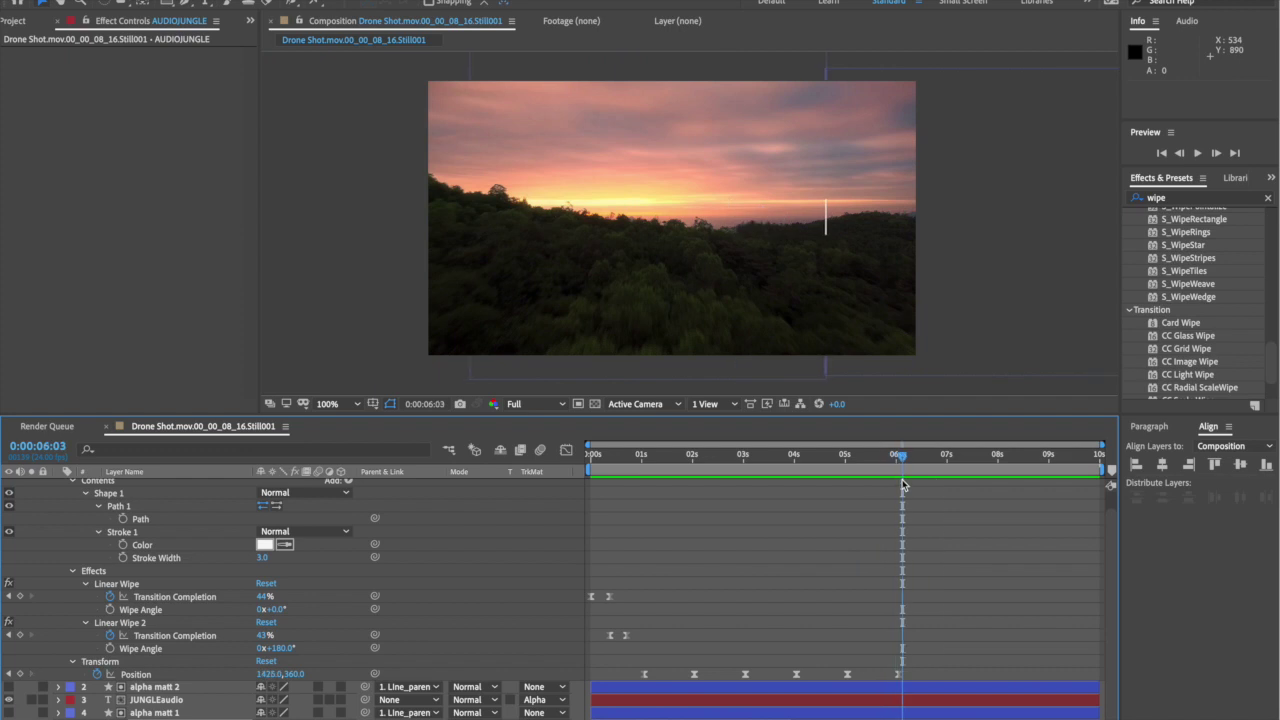
{"action": "scroll", "coordinate": [139, 548], "scroll_direction": "up", "scroll_amount": 1}
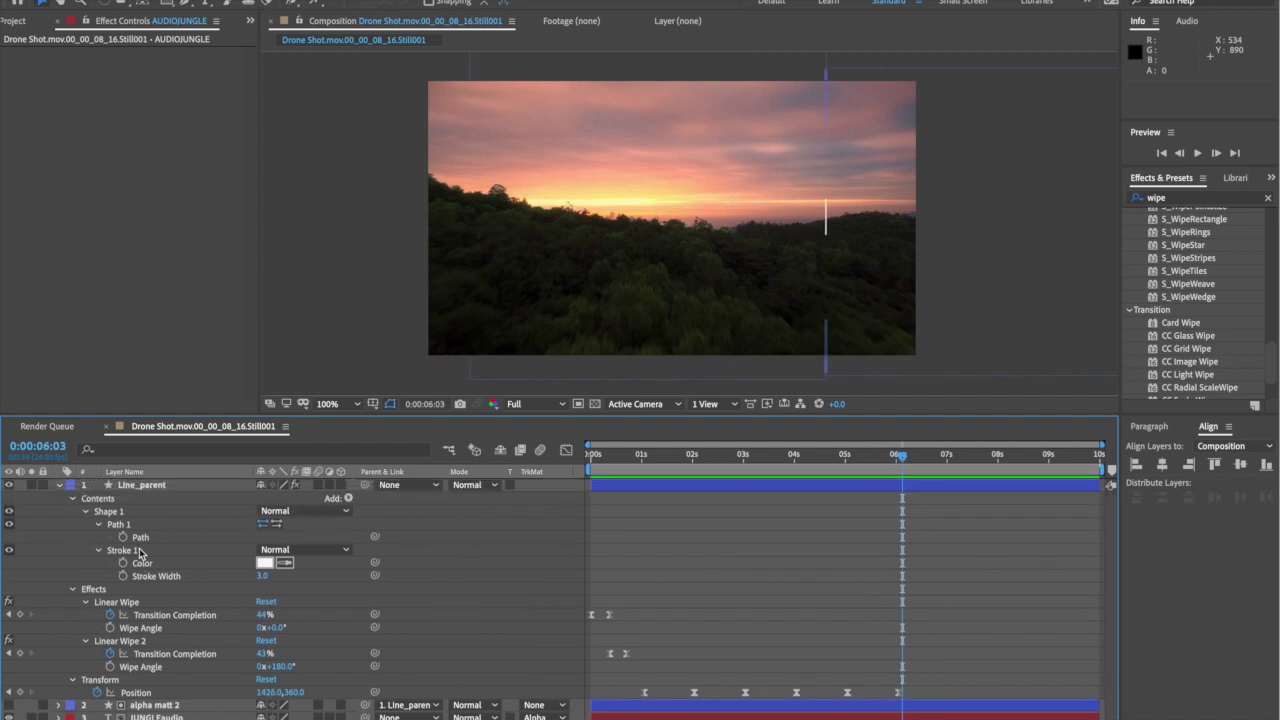
{"action": "left_click", "coordinate": [160, 486]}
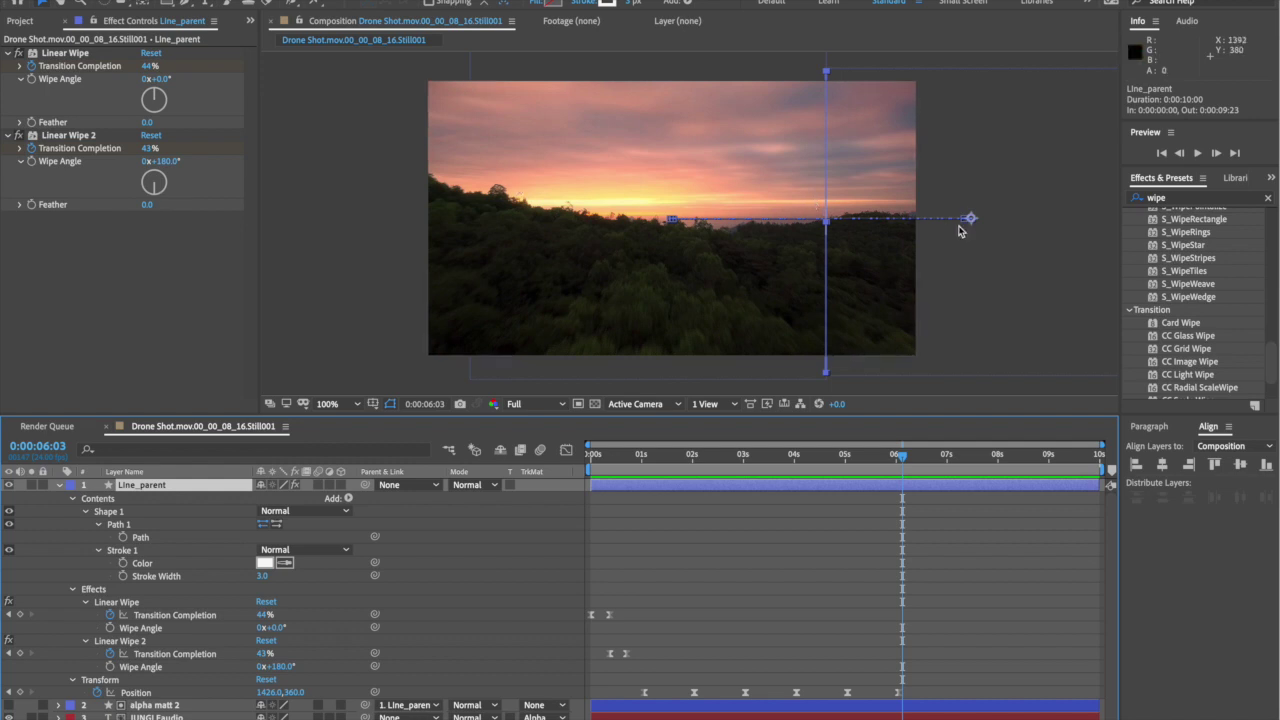
{"action": "left_click", "coordinate": [989, 253]}
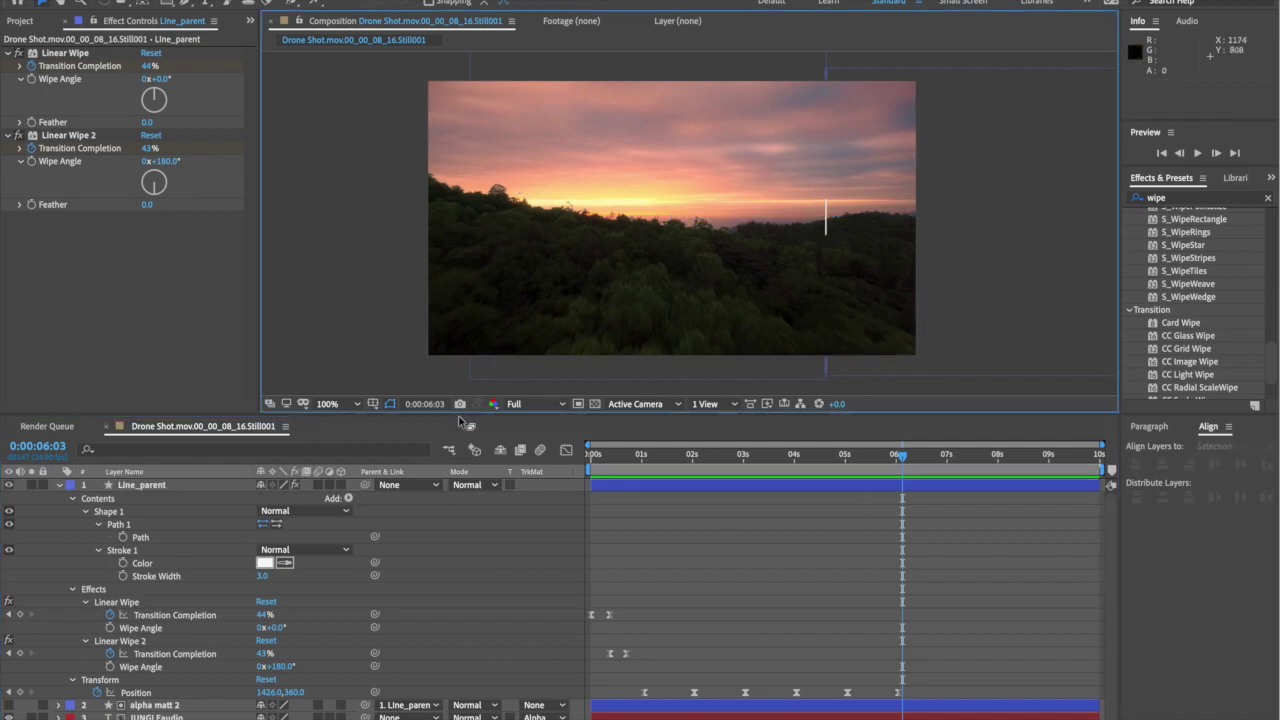
{"action": "mouse_move", "coordinate": [902, 456]}
{"action": "left_mouse_down"}
{"action": "mouse_move", "coordinate": [880, 456]}
{"action": "mouse_move", "coordinate": [903, 459]}
{"action": "left_mouse_up"}
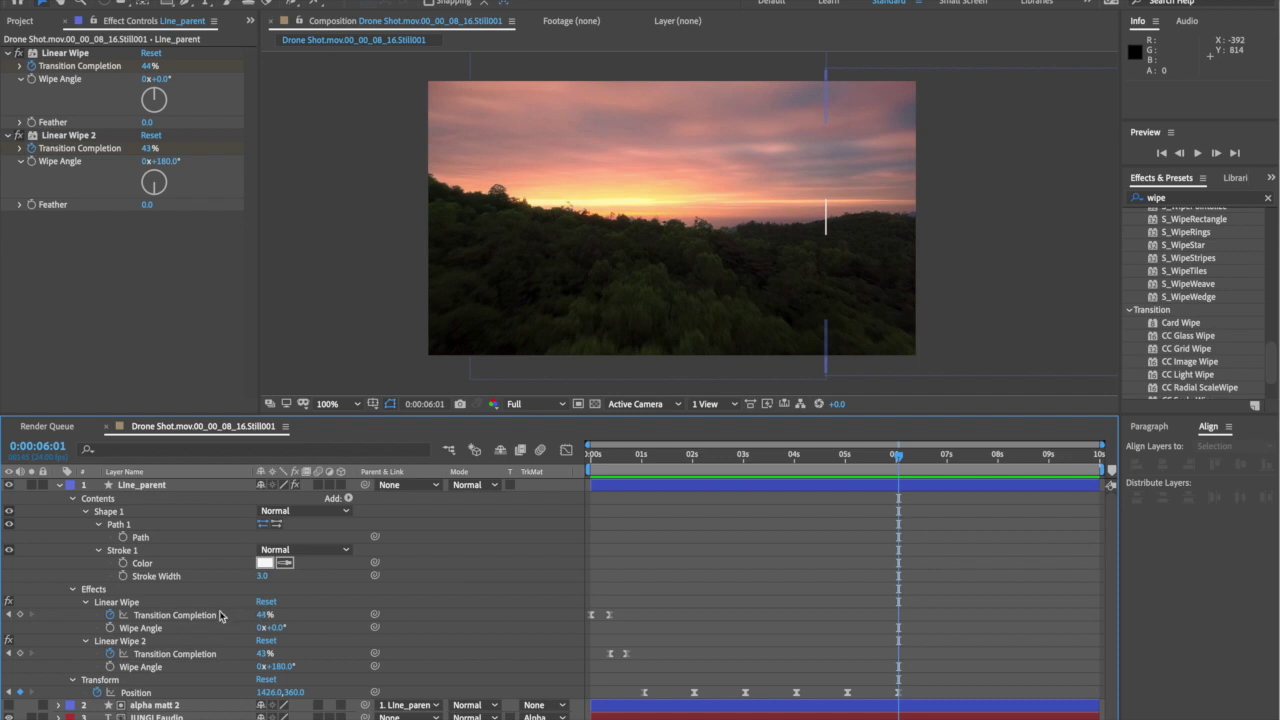
{"action": "left_click", "coordinate": [21, 615]}
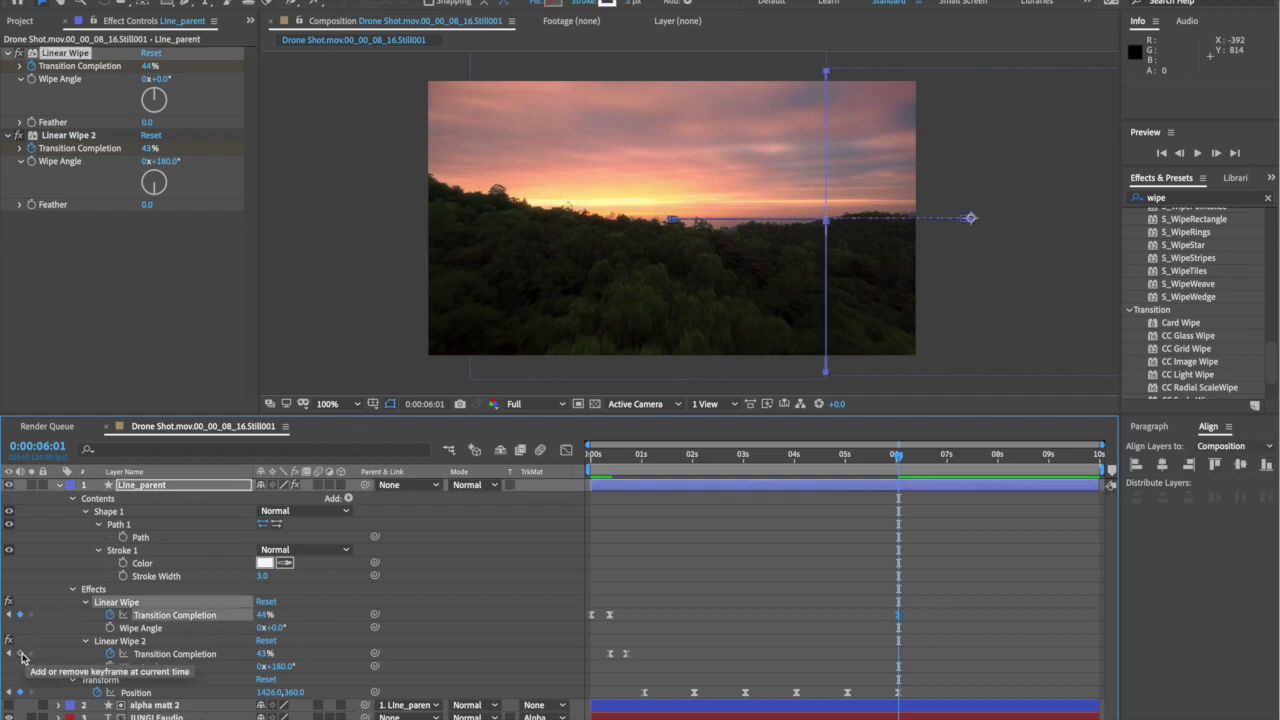
{"action": "left_click", "coordinate": [21, 654]}
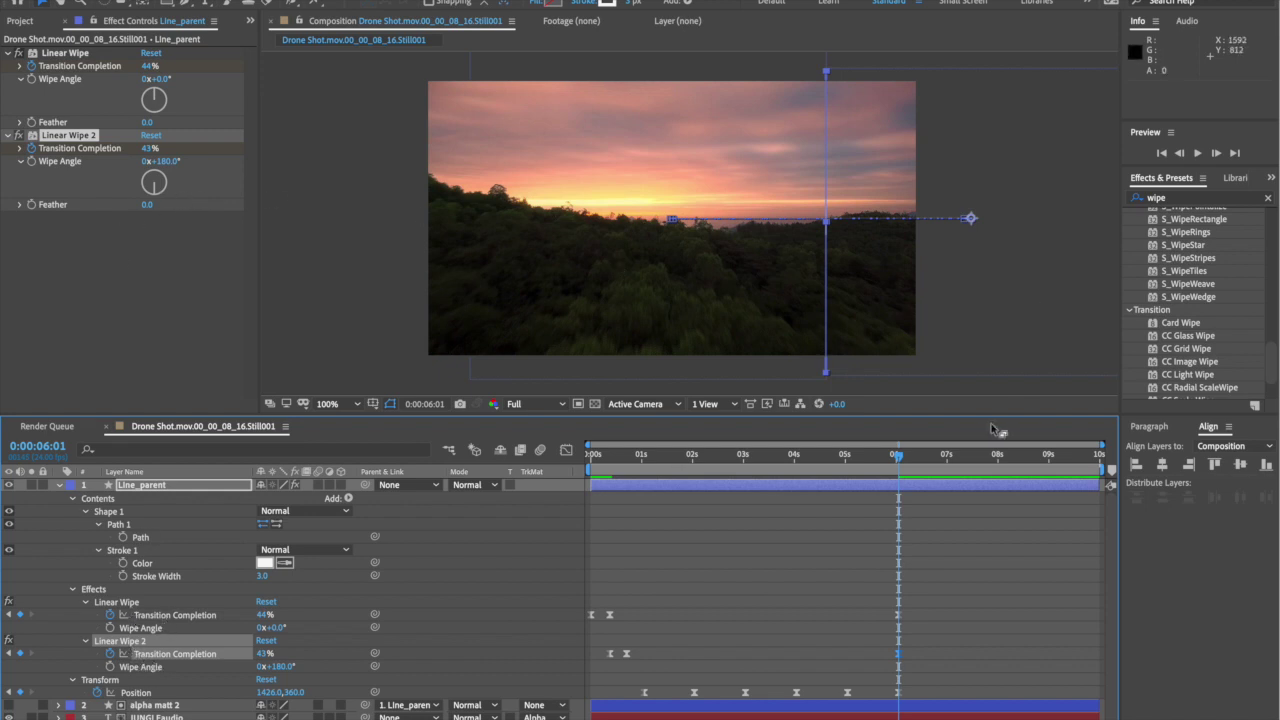
Set the first Linear Wipe's Transition Completion to 0% at 0:00:06:10 and check the line in the composition
{"action": "left_click_drag", "start_coordinate": [903, 459], "coordinate": [924, 458]}
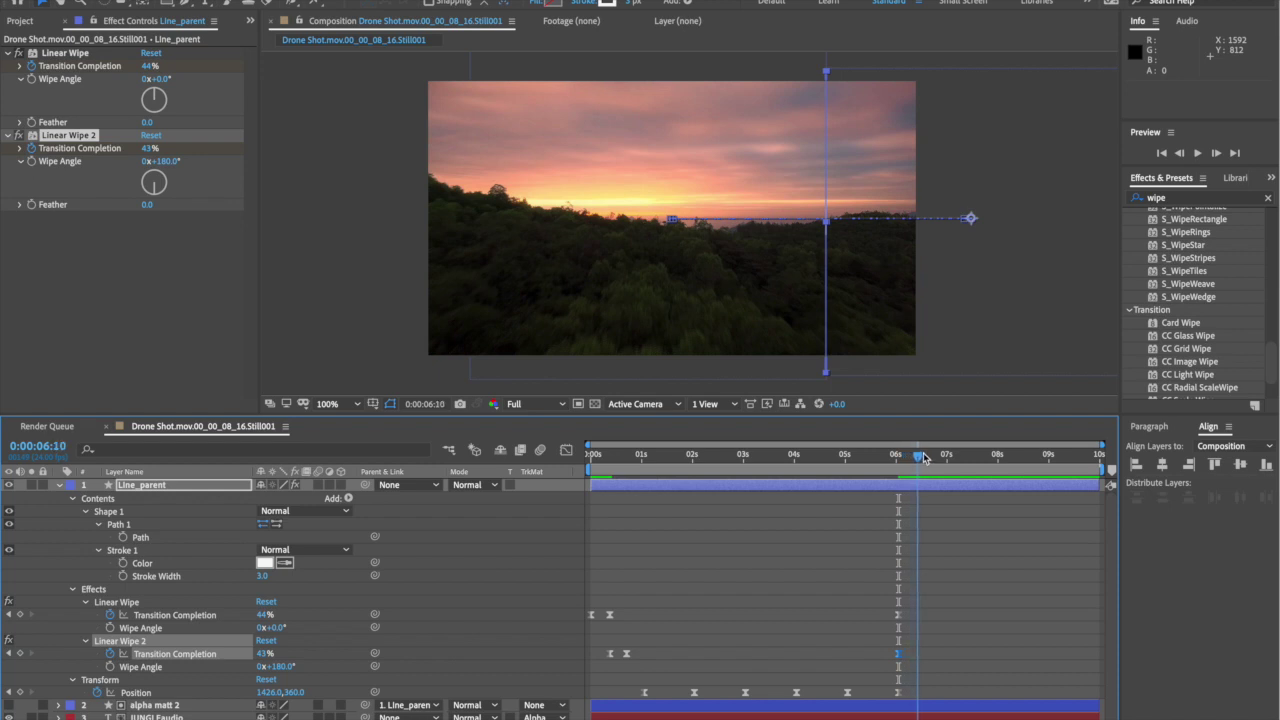
{"action": "left_click", "coordinate": [148, 66]}
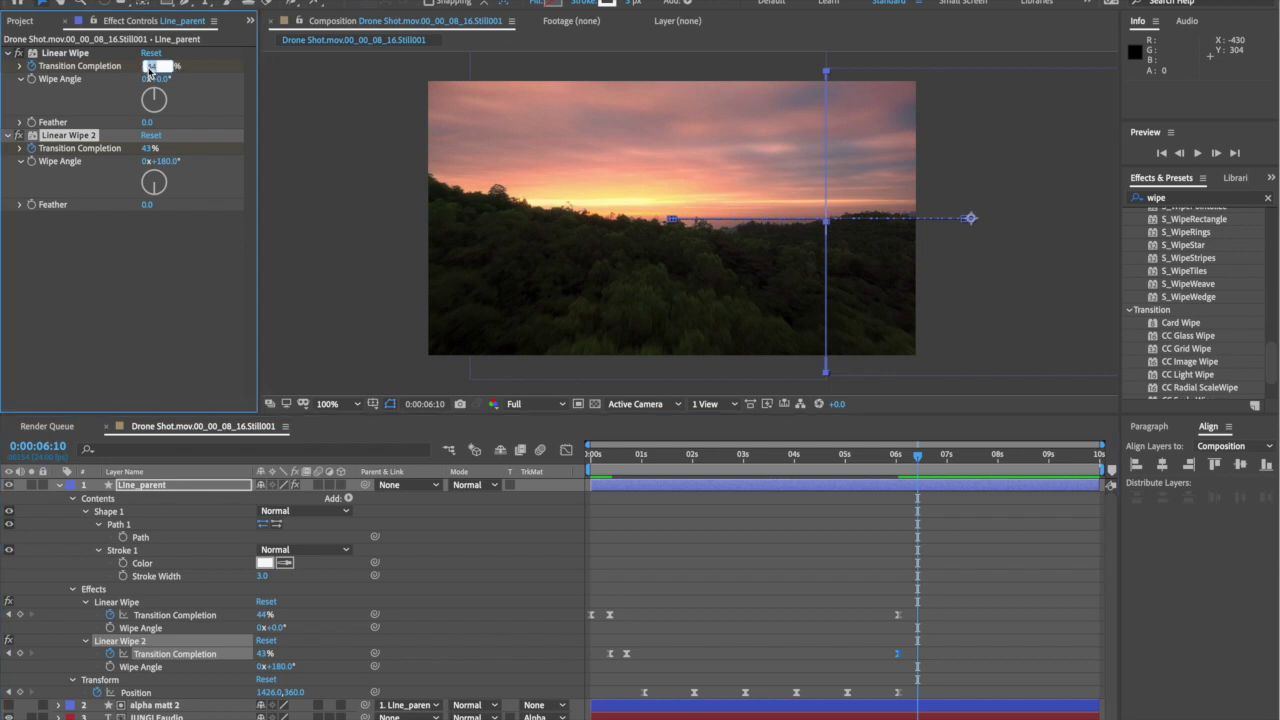
{"action": "type", "text": "0"}
{"action": "key", "text": "Return"}
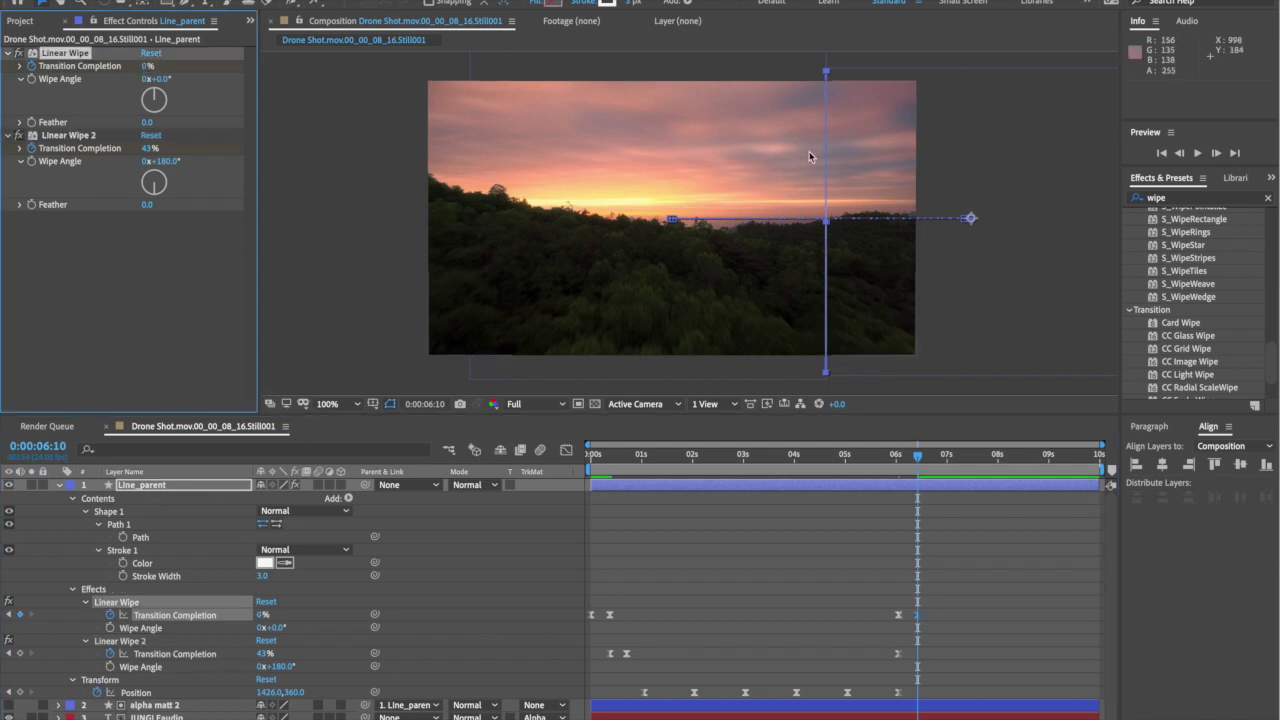
{"action": "left_click", "coordinate": [963, 195]}
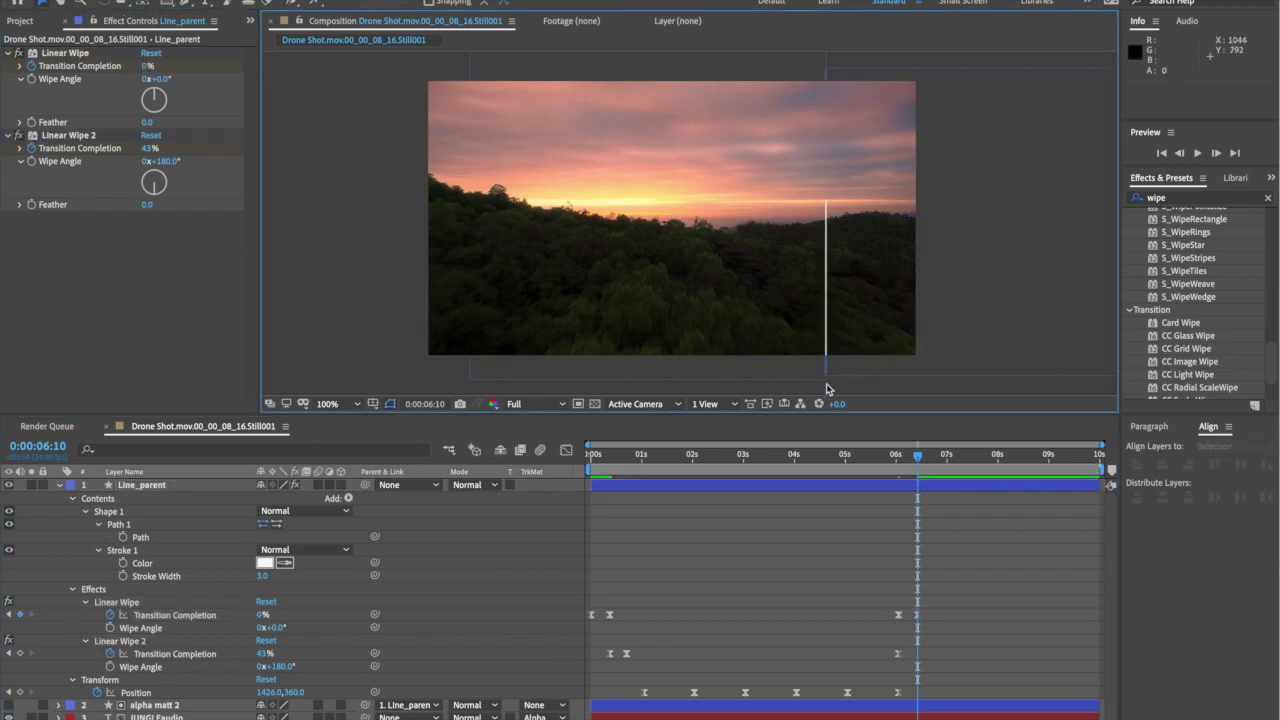
Set Linear Wipe 2's Transition Completion to 100% at 0:00:06:10 and check the line in the composition
{"action": "left_click", "coordinate": [150, 149]}
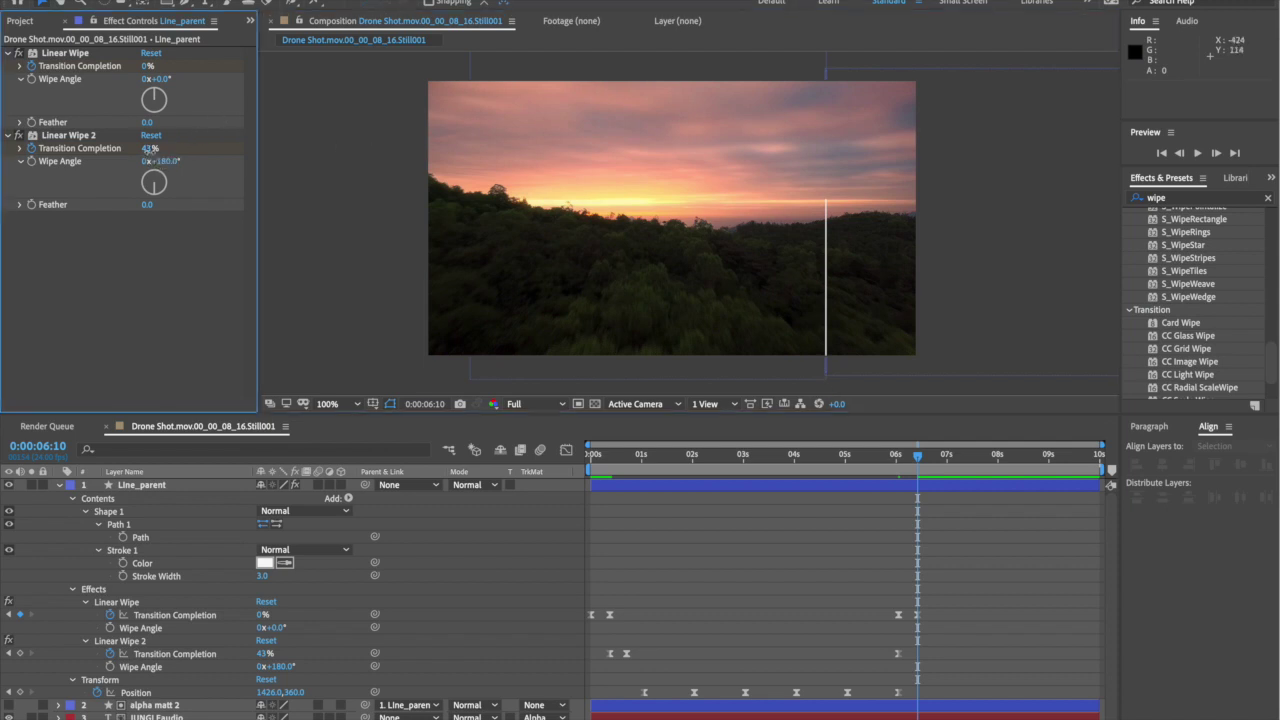
{"action": "type", "text": "100"}
{"action": "key", "text": "Return"}
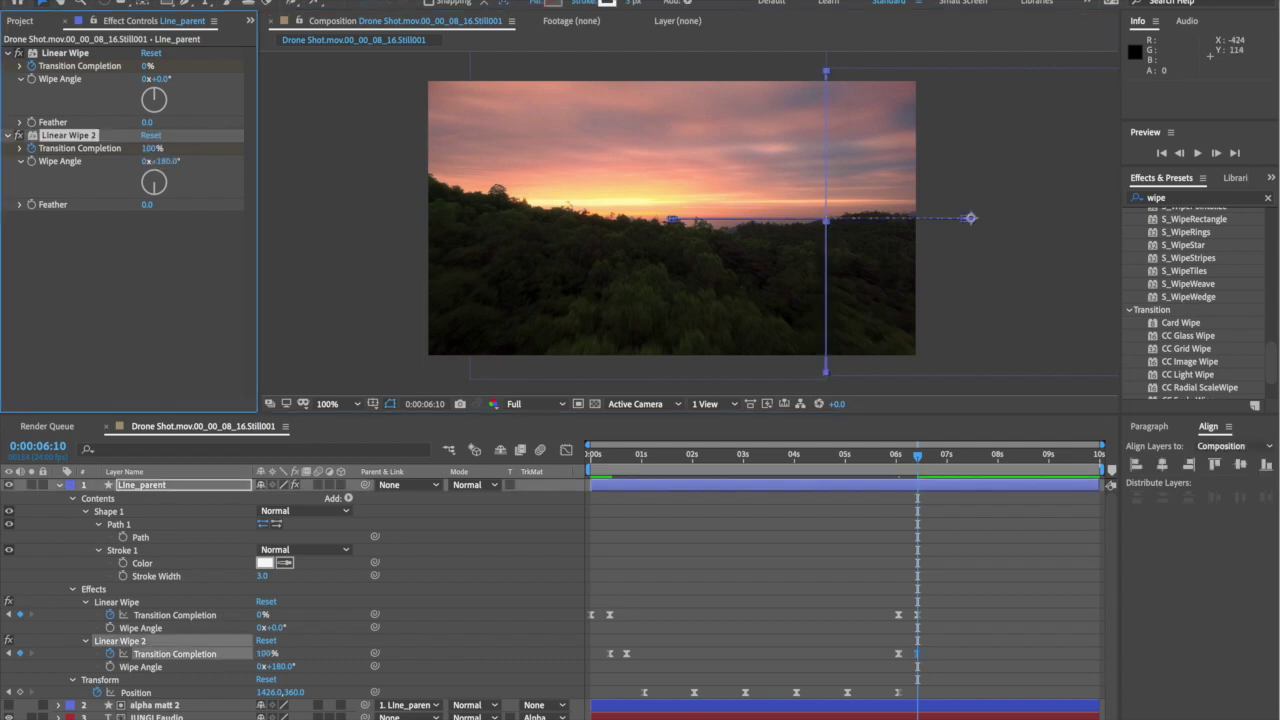
{"action": "left_click", "coordinate": [976, 323]}
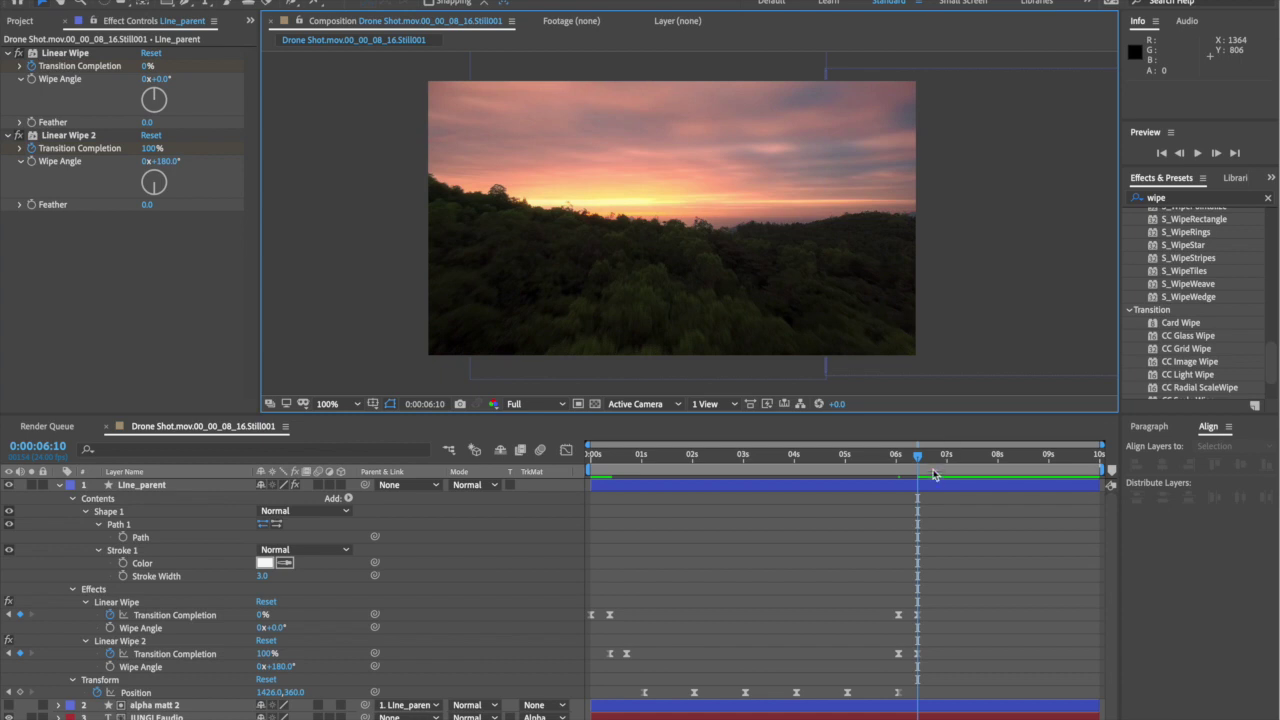
Shift Linear Wipe 2's last two Transition Completion keyframes so the final one sits at 0:00:06:16, and scrub through the change
{"action": "mouse_move", "coordinate": [917, 458]}
{"action": "left_mouse_down"}
{"action": "mouse_move", "coordinate": [897, 462]}
{"action": "mouse_move", "coordinate": [925, 472]}
{"action": "mouse_move", "coordinate": [890, 474]}
{"action": "mouse_move", "coordinate": [923, 479]}
{"action": "mouse_move", "coordinate": [907, 476]}
{"action": "left_mouse_up"}
{"action": "mouse_move", "coordinate": [928, 648]}
{"action": "left_mouse_down"}
{"action": "mouse_move", "coordinate": [888, 676]}
{"action": "mouse_move", "coordinate": [932, 659]}
{"action": "left_mouse_up"}
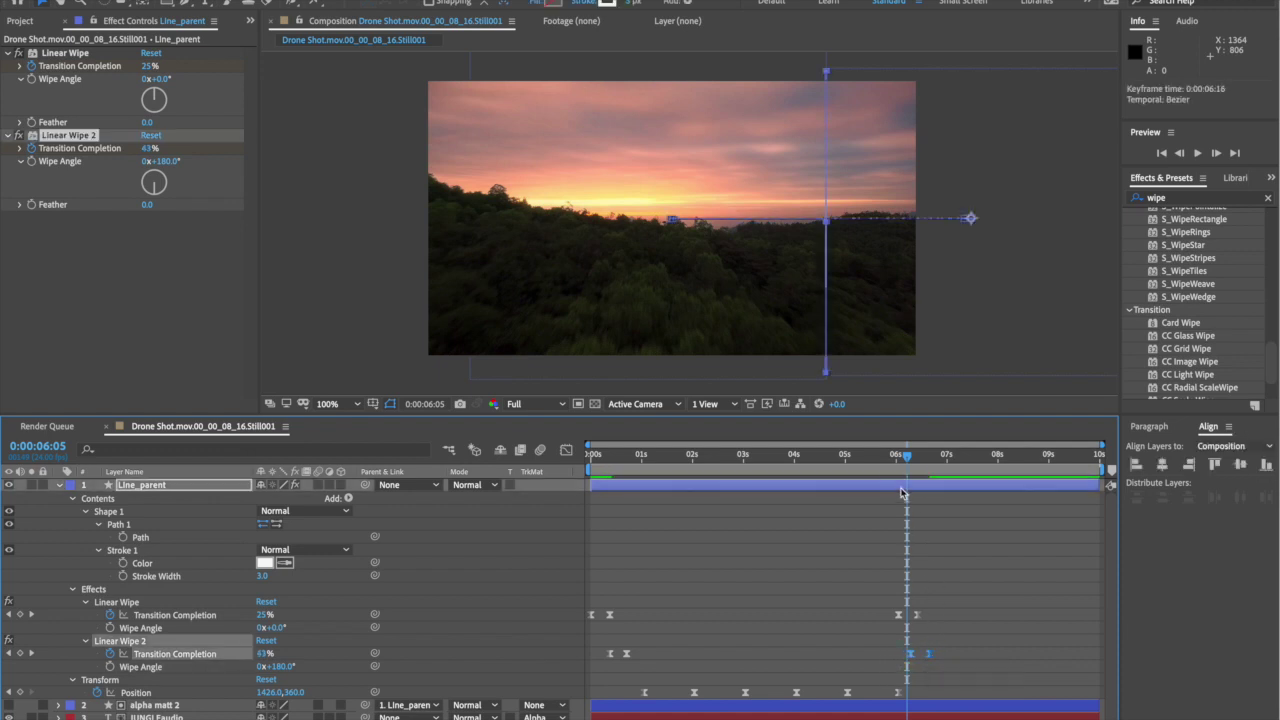
{"action": "left_click_drag", "start_coordinate": [909, 464], "coordinate": [948, 460]}
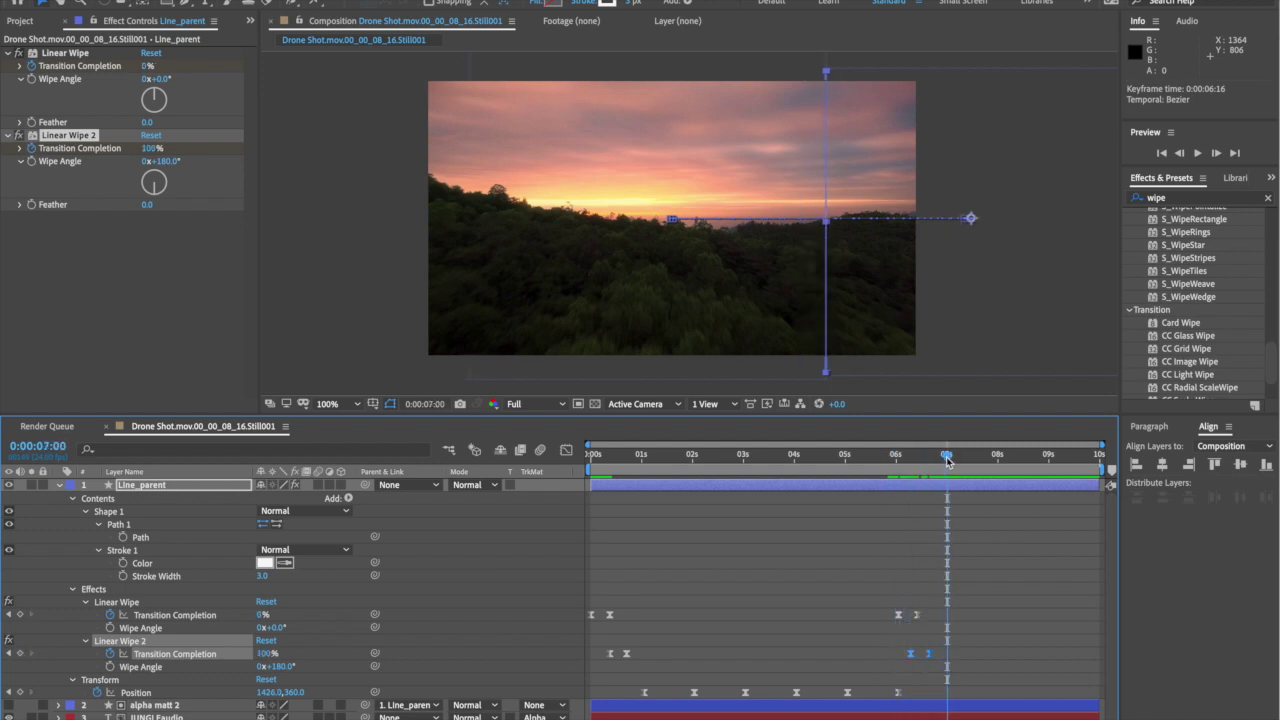
Hide the Drone Shot still image layer and preview the title animation from the start
{"action": "left_click_drag", "start_coordinate": [947, 459], "coordinate": [591, 460]}
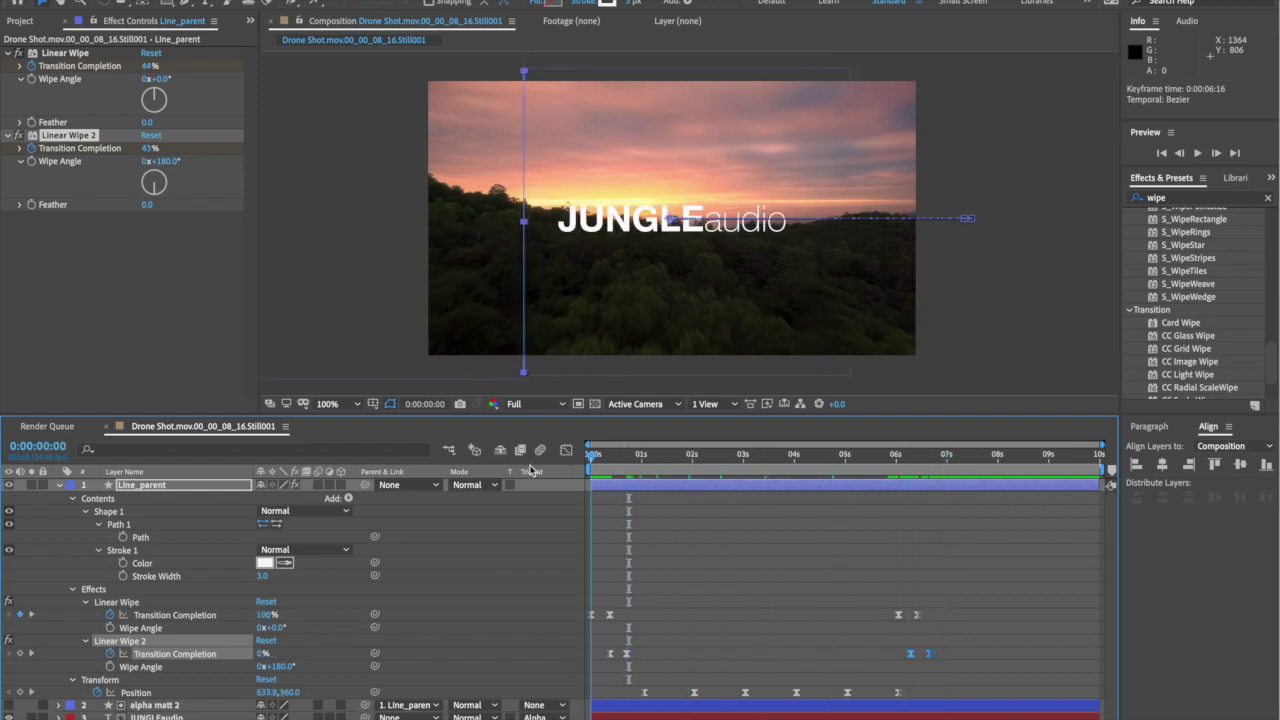
{"action": "left_click", "coordinate": [365, 279]}
{"action": "key", "text": "space"}
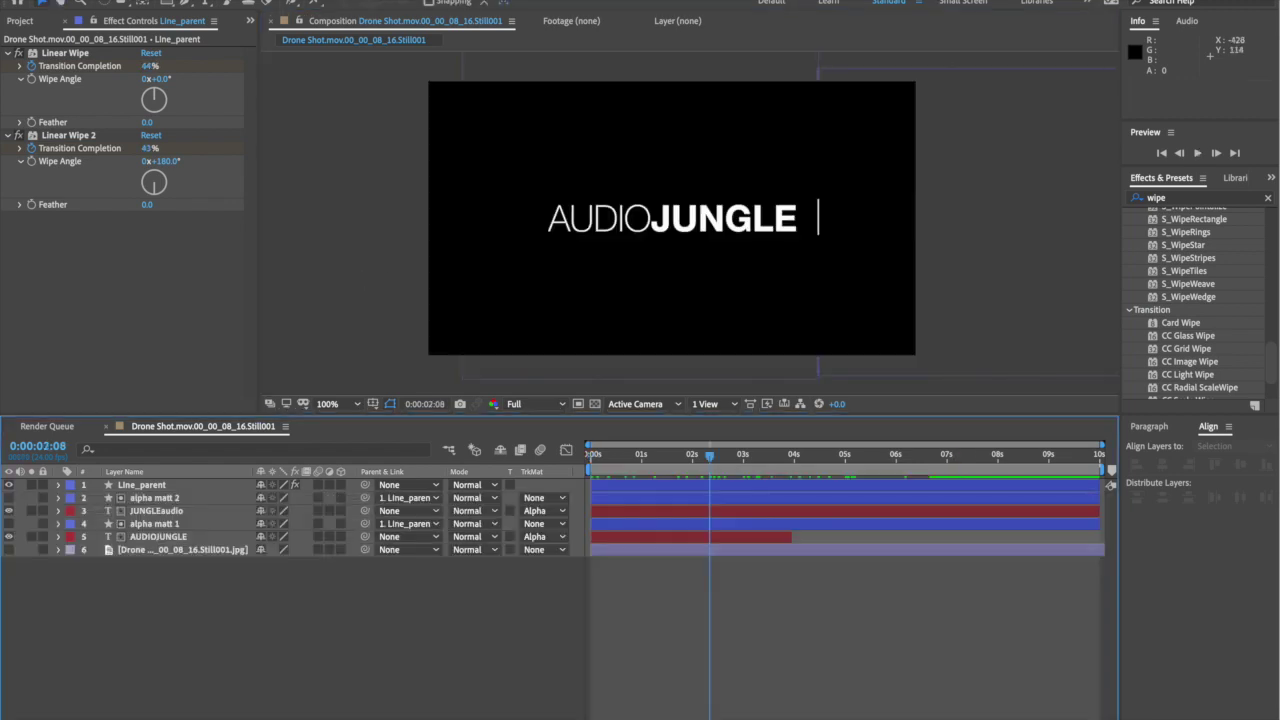
Save the title project and switch to Premiere Pro
{"action": "left_click", "coordinate": [140, 0]}
{"action": "mouse_move", "coordinate": [162, 111]}
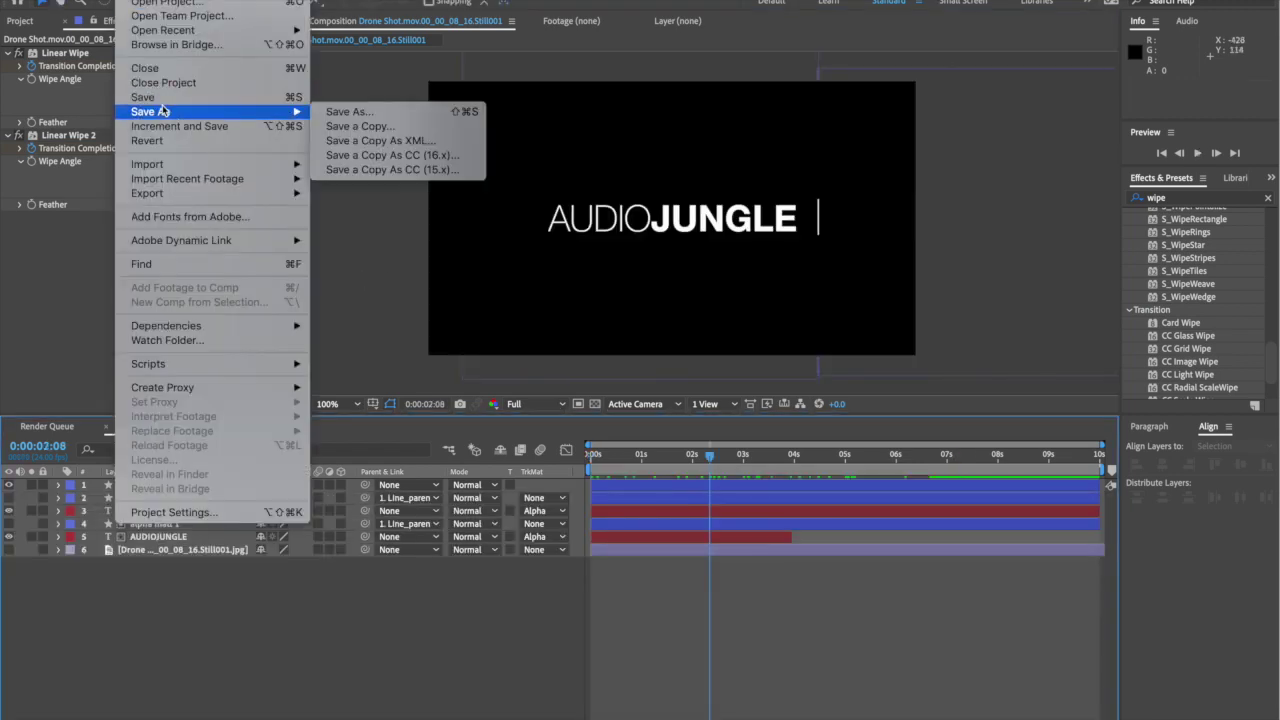
{"action": "left_click", "coordinate": [161, 98]}
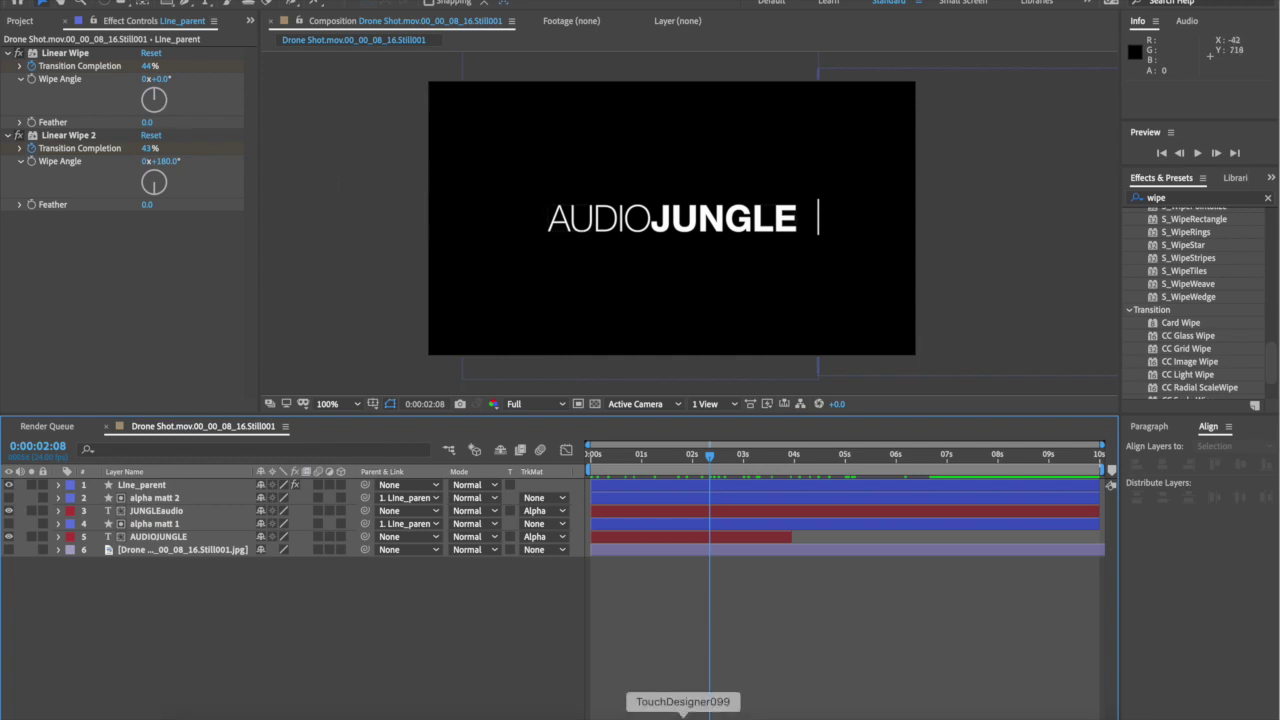
{"action": "left_click", "coordinate": [798, 718]}
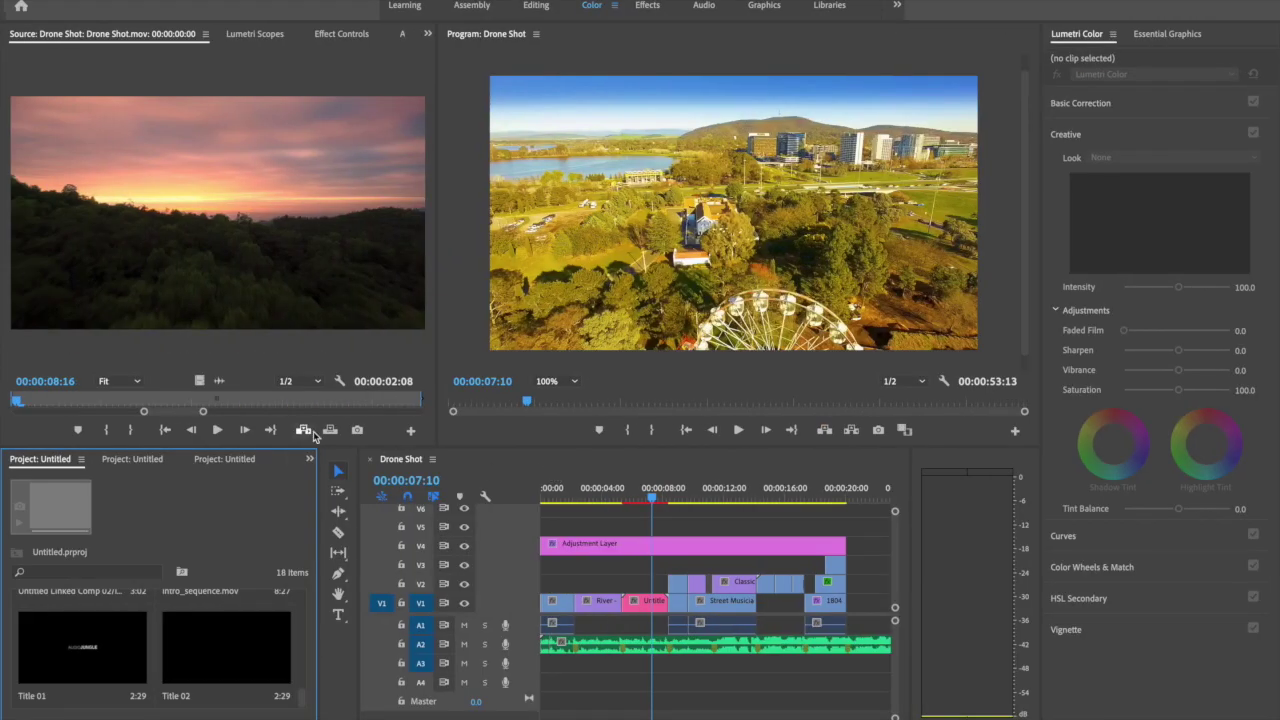
Import the composition Drone Shot.mov.00_00_08_16.Still001 from main title.aep through Adobe Dynamic Link
{"action": "left_click", "coordinate": [140, 1]}
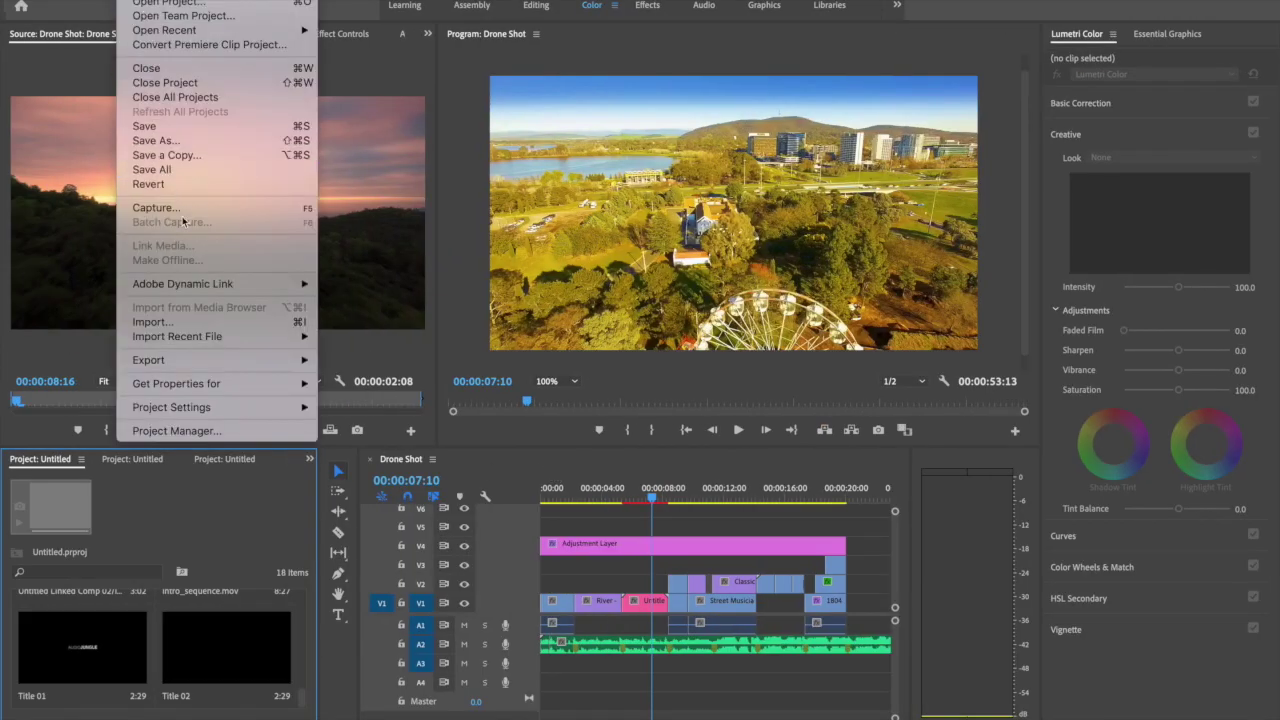
{"action": "mouse_move", "coordinate": [316, 273]}
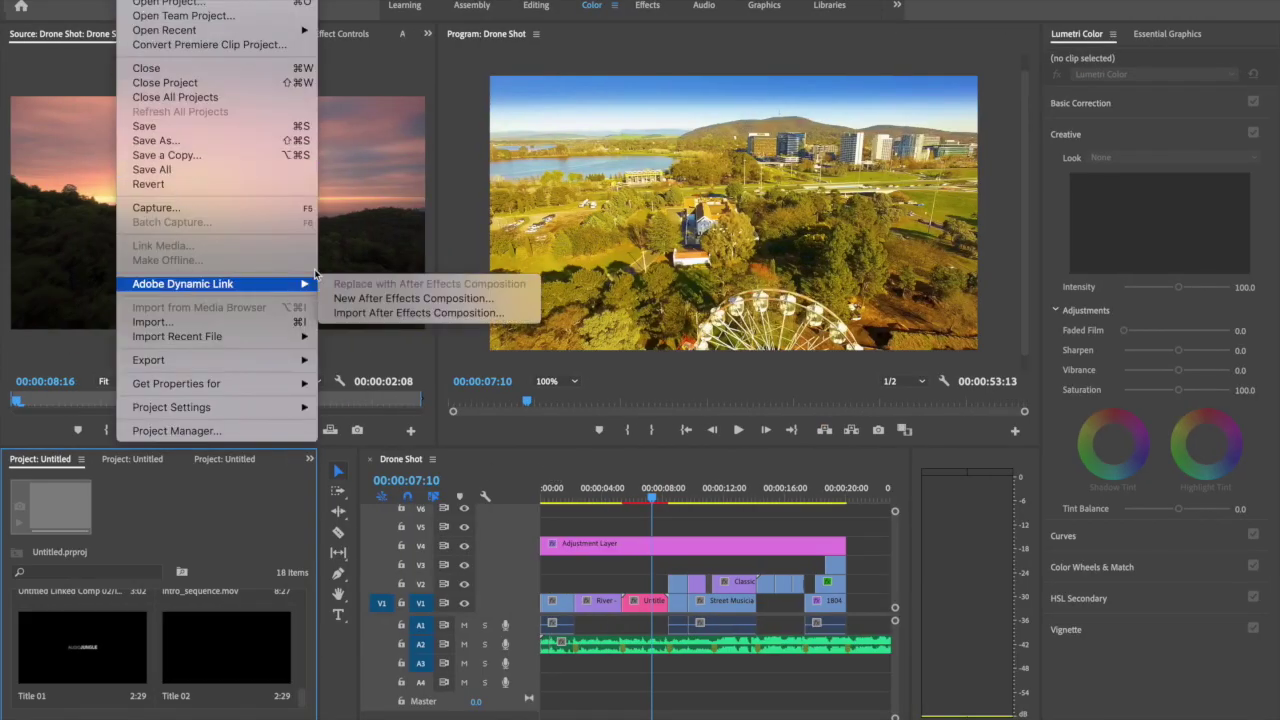
{"action": "left_click", "coordinate": [387, 313]}
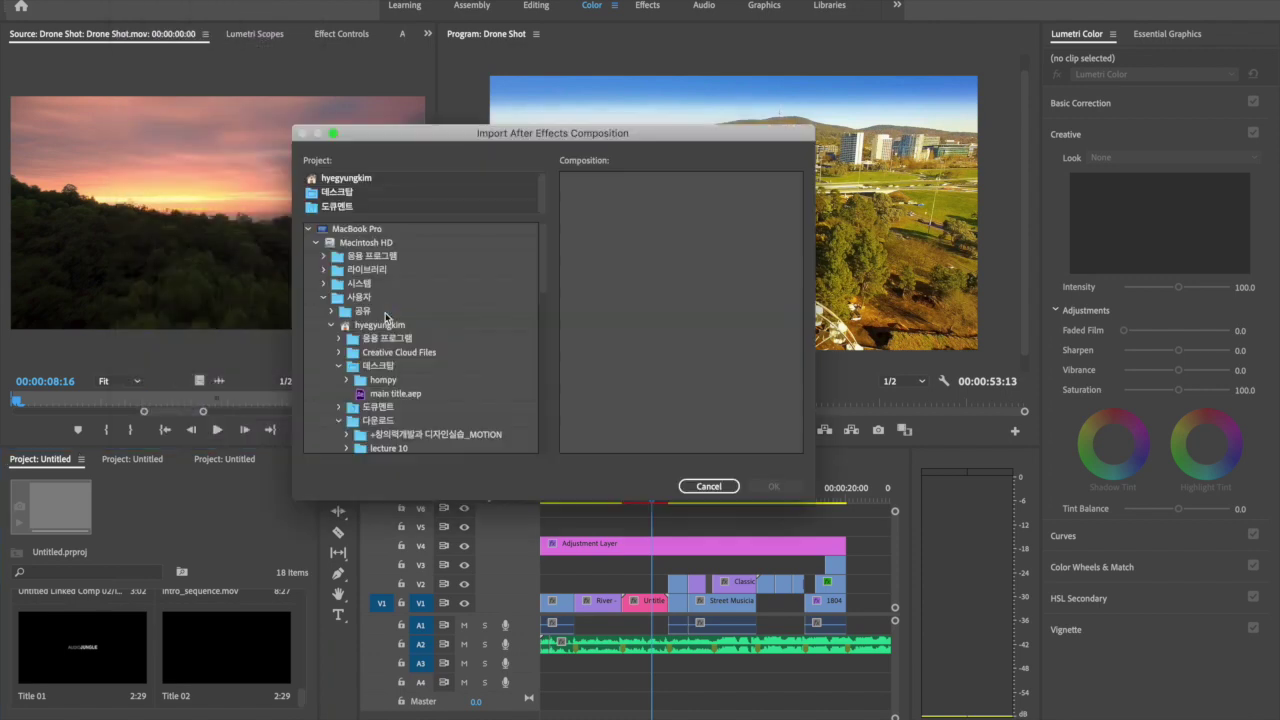
{"action": "left_click", "coordinate": [392, 394]}
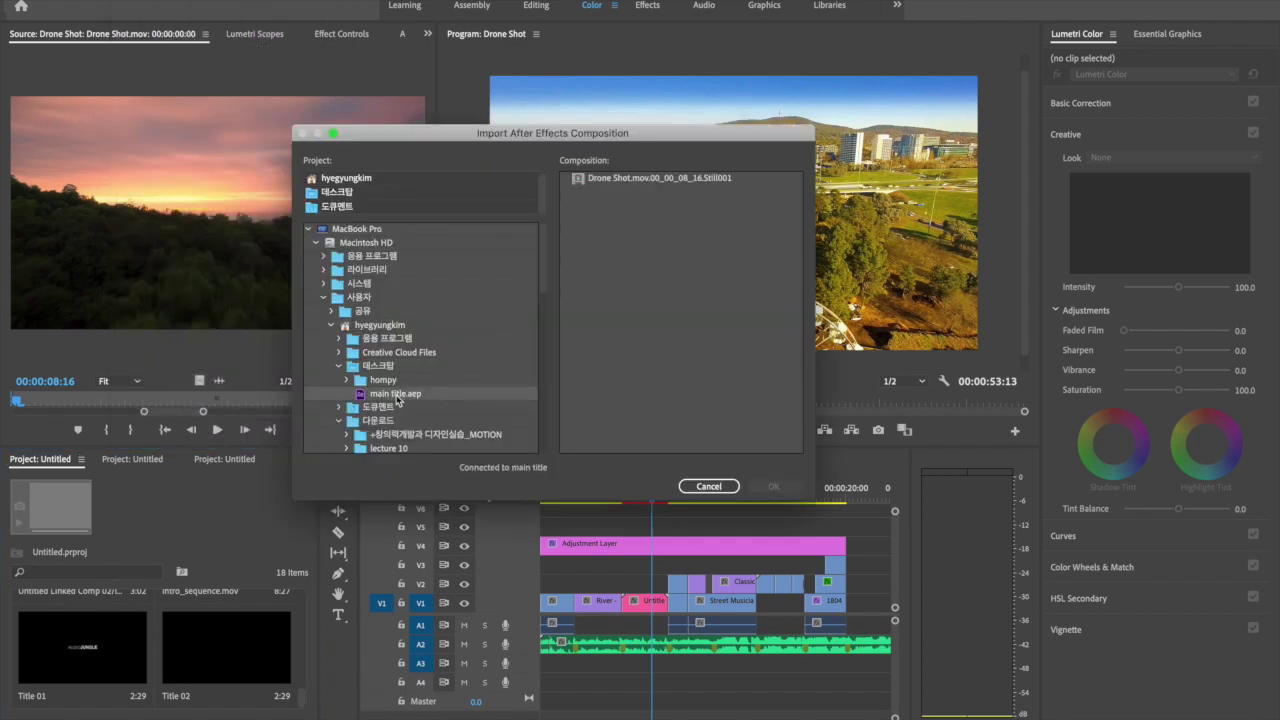
{"action": "left_click", "coordinate": [646, 180]}
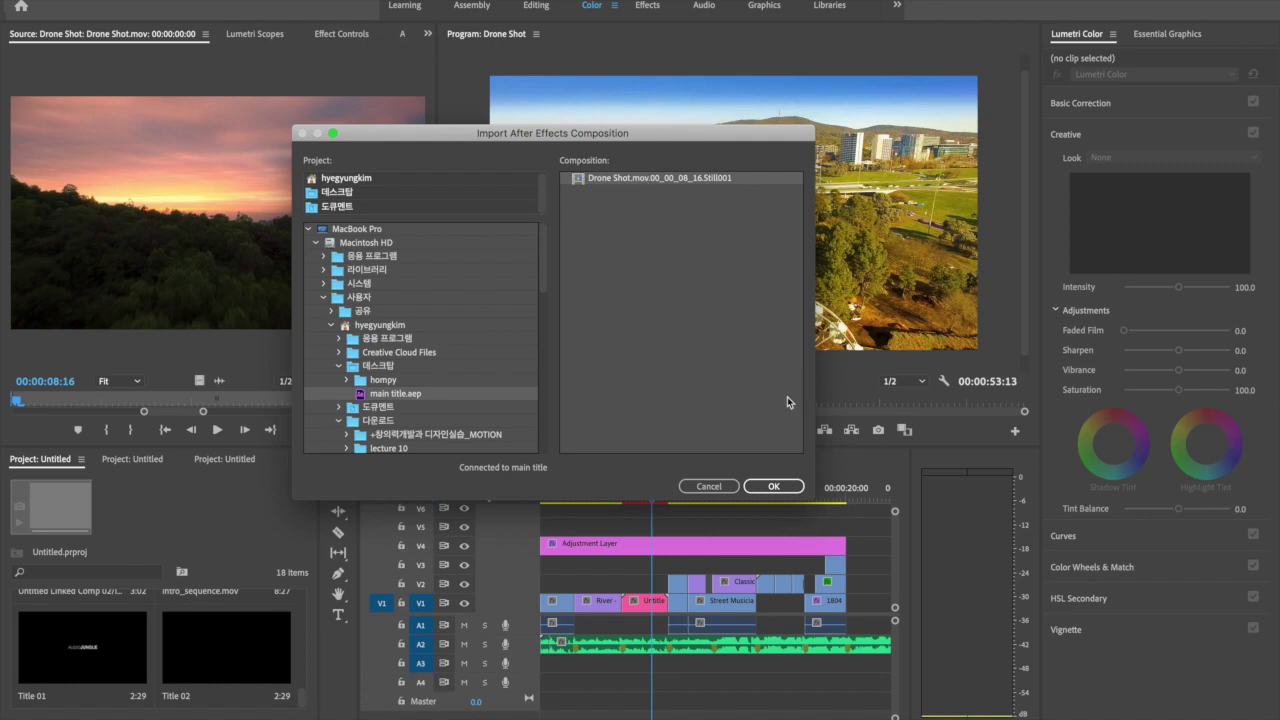
{"action": "left_click", "coordinate": [760, 486]}
Place the imported title composition on track V3 at the start of the Drone Shot sequence and play it back over the footage
{"action": "left_click_drag", "start_coordinate": [148, 641], "coordinate": [551, 572]}
{"action": "left_click_drag", "start_coordinate": [653, 499], "coordinate": [513, 509]}
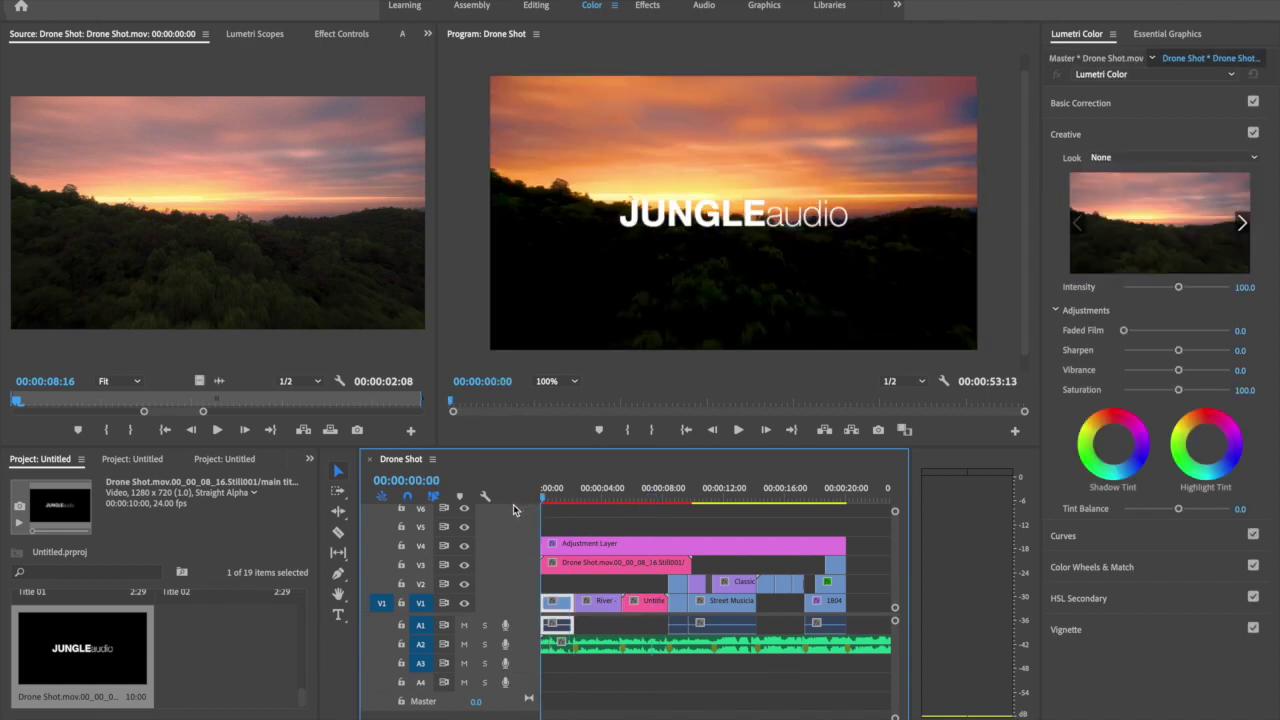
{"action": "key", "text": "space"}
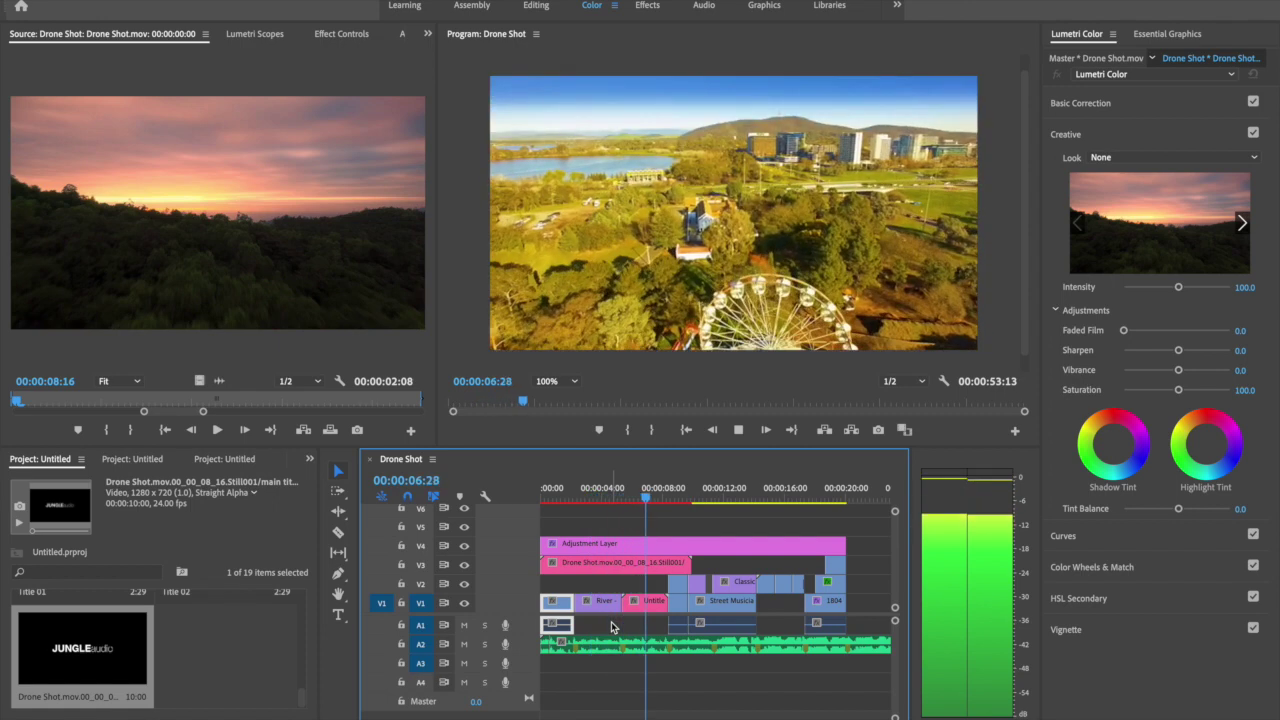
{"action": "left_click_drag", "start_coordinate": [654, 495], "coordinate": [621, 500]}
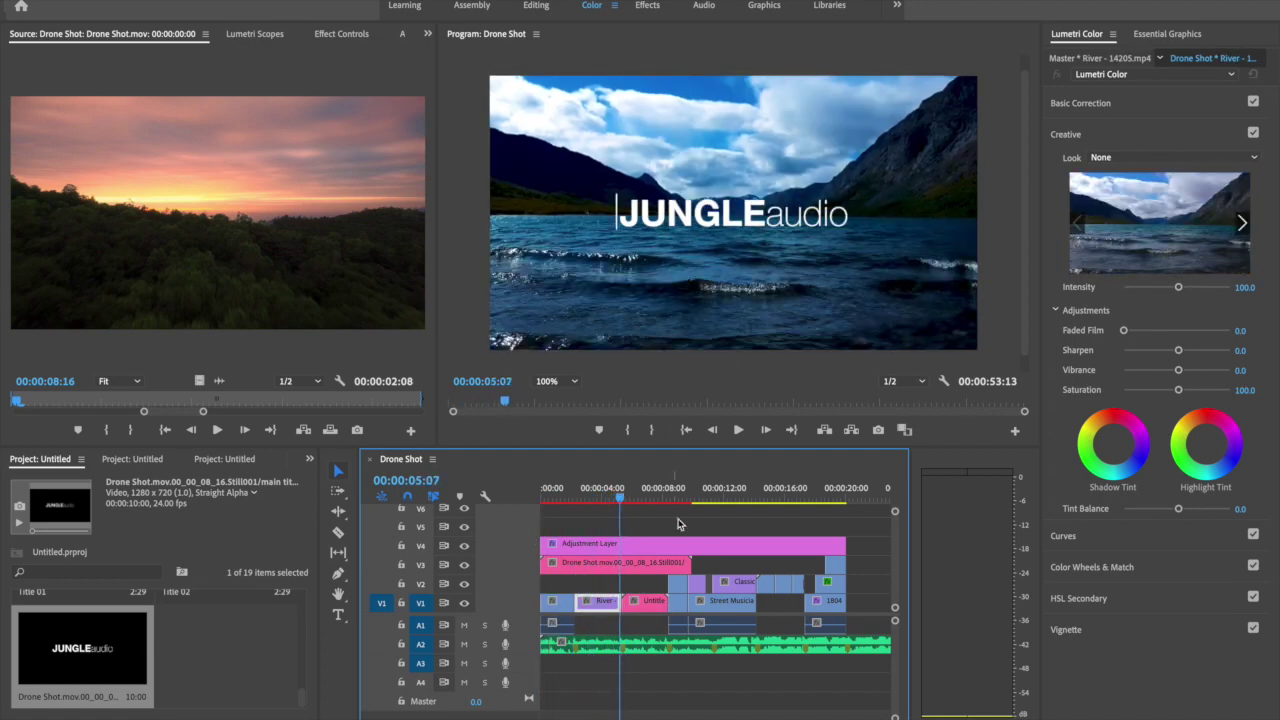
Find the Crop video effect and apply it to the Adjustment Layer on track V4
{"action": "left_click", "coordinate": [693, 546]}
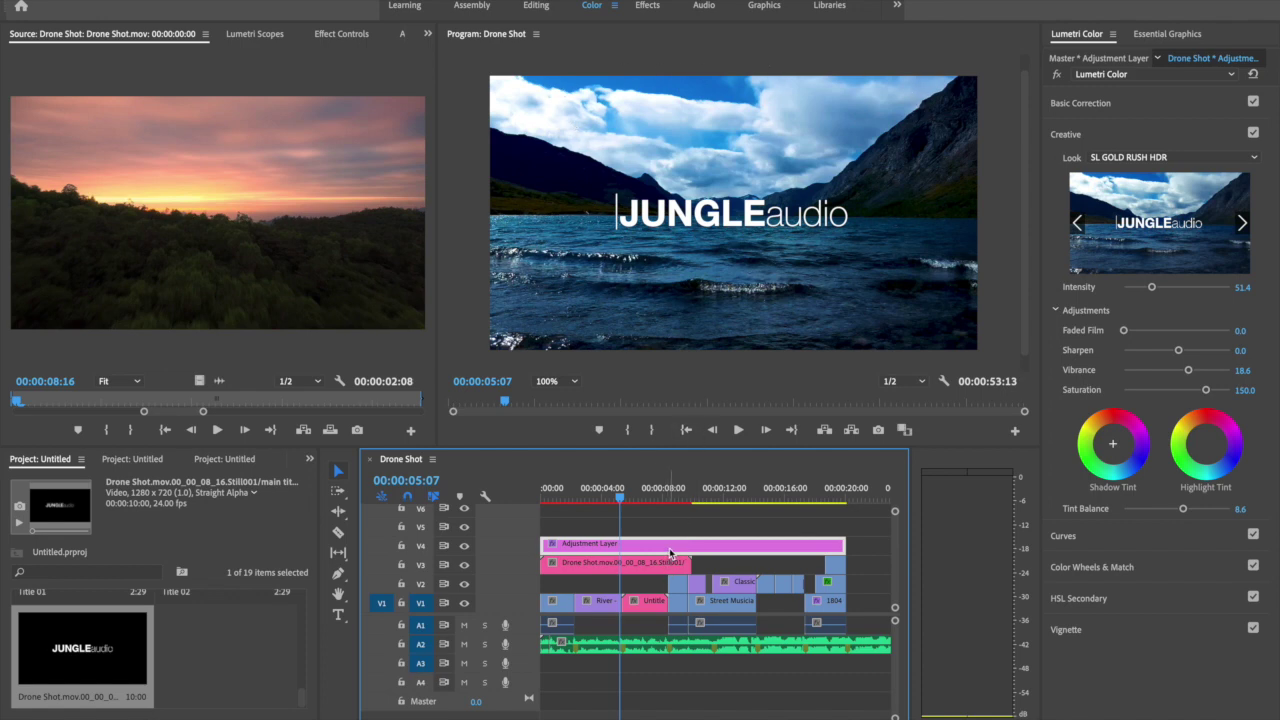
{"action": "left_click", "coordinate": [310, 459]}
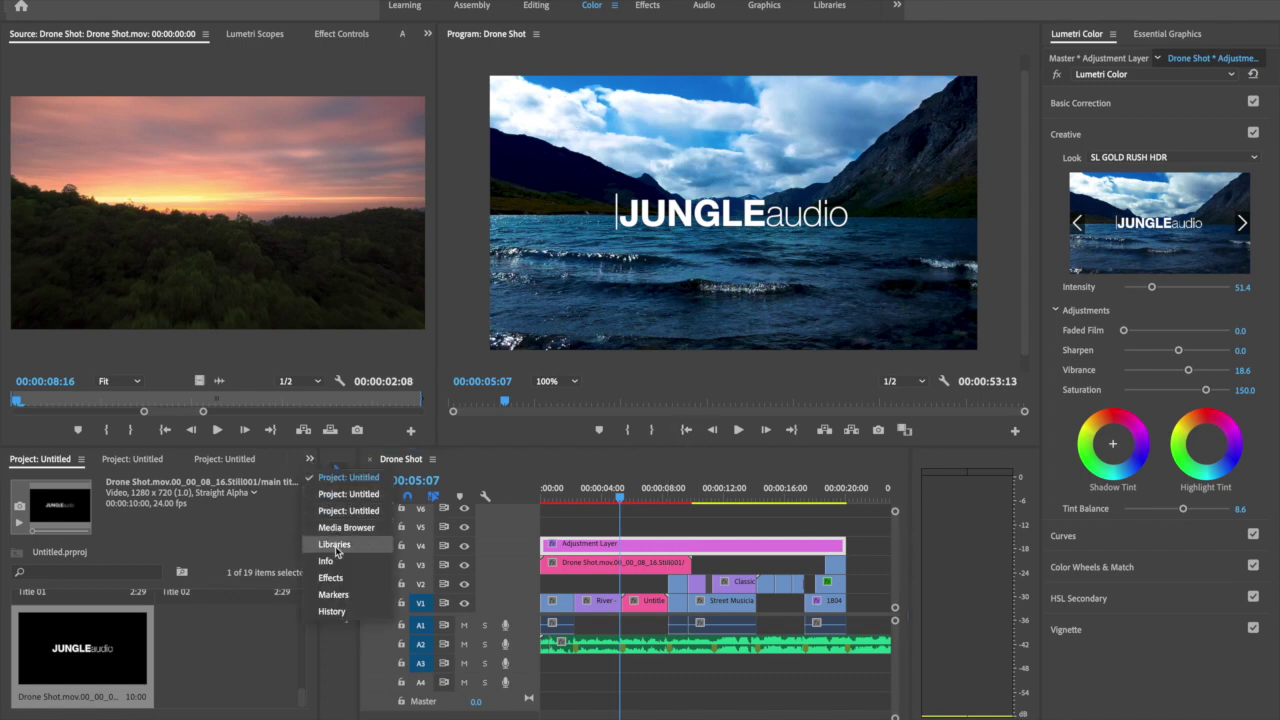
{"action": "left_click", "coordinate": [333, 578]}
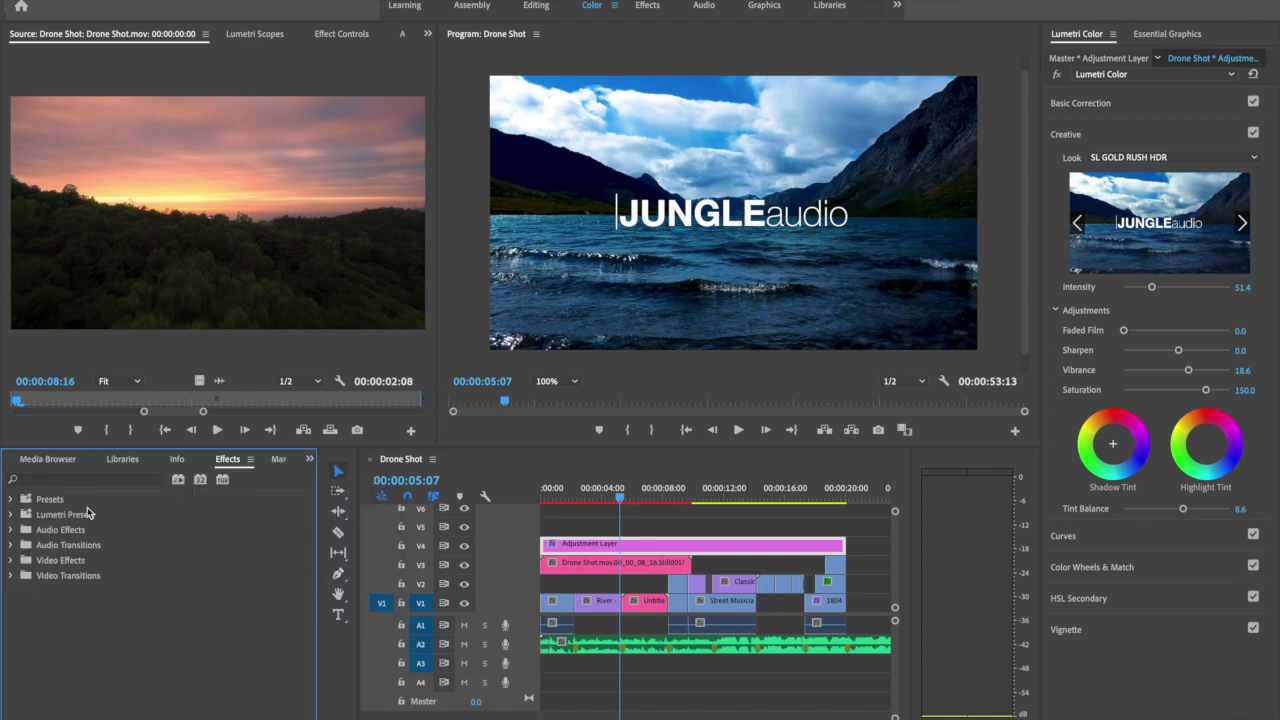
{"action": "left_click", "coordinate": [63, 481]}
{"action": "type", "text": "crop"}
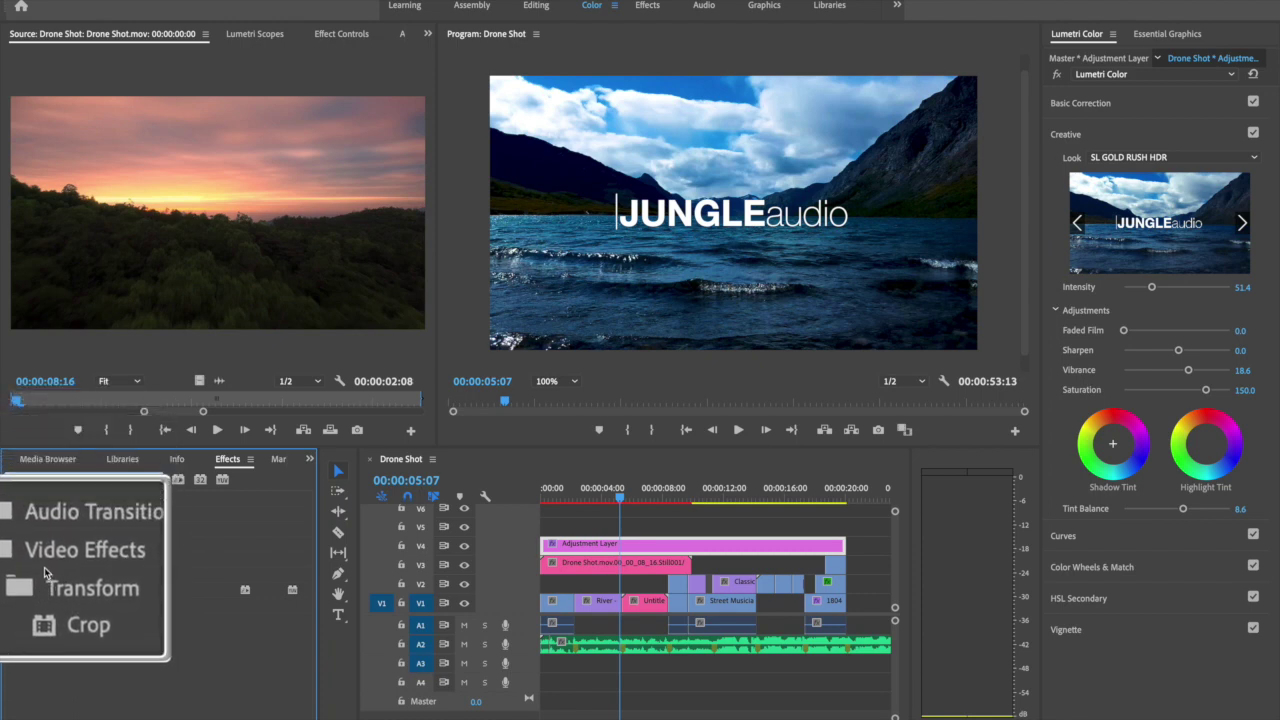
{"action": "left_click", "coordinate": [59, 597]}
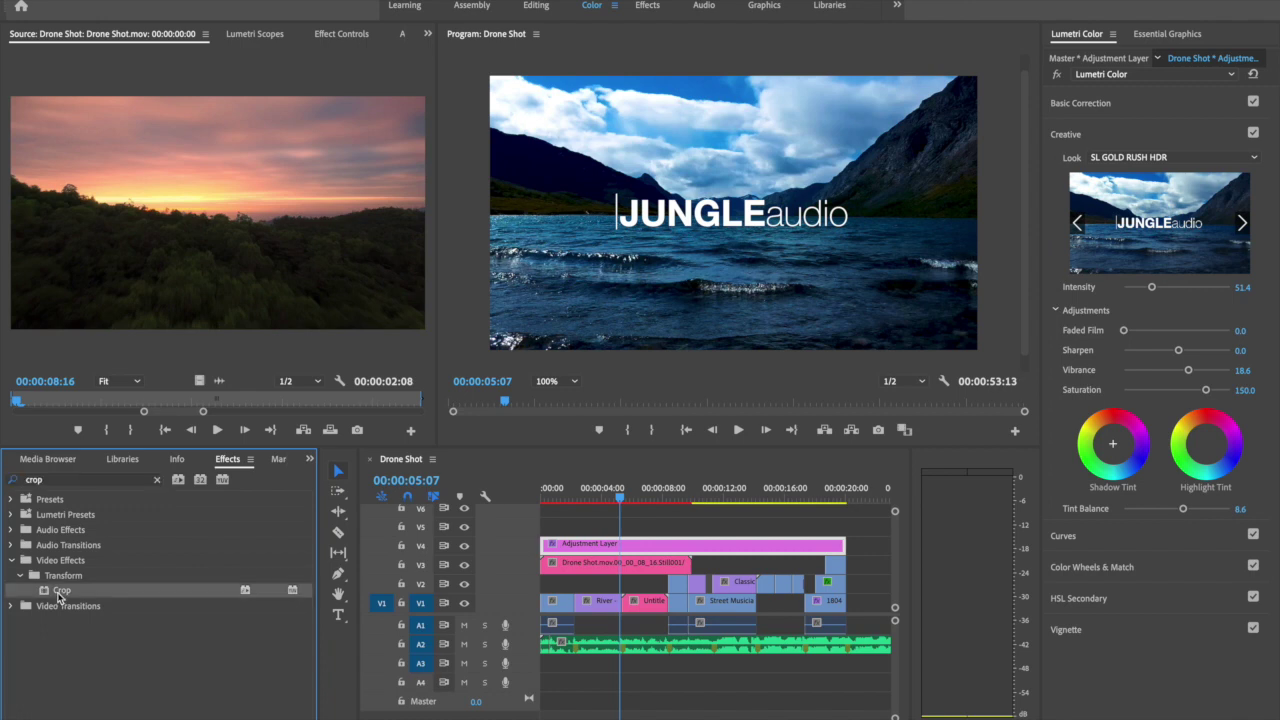
{"action": "left_click_drag", "start_coordinate": [599, 480], "coordinate": [598, 544]}
Open the Adjustment Layer's effect settings and set the Crop effect's Top value to 11%
{"action": "left_click", "coordinate": [428, 35]}
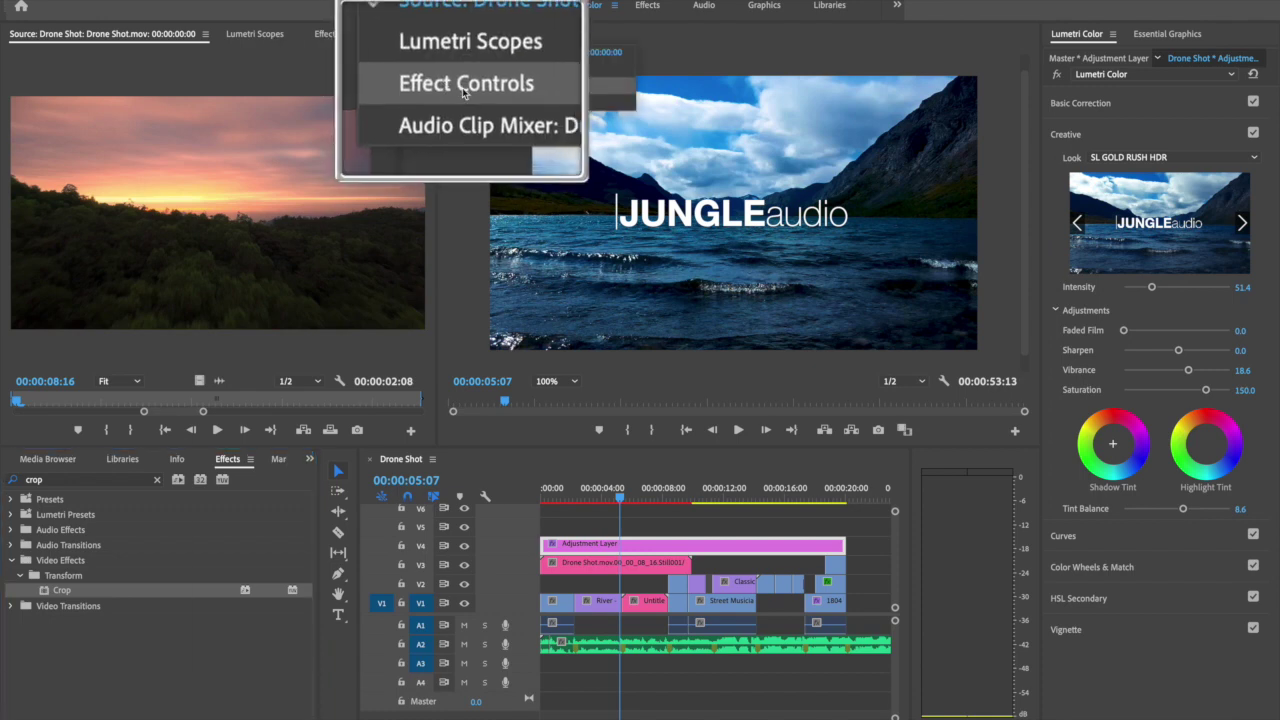
{"action": "left_click", "coordinate": [462, 87]}
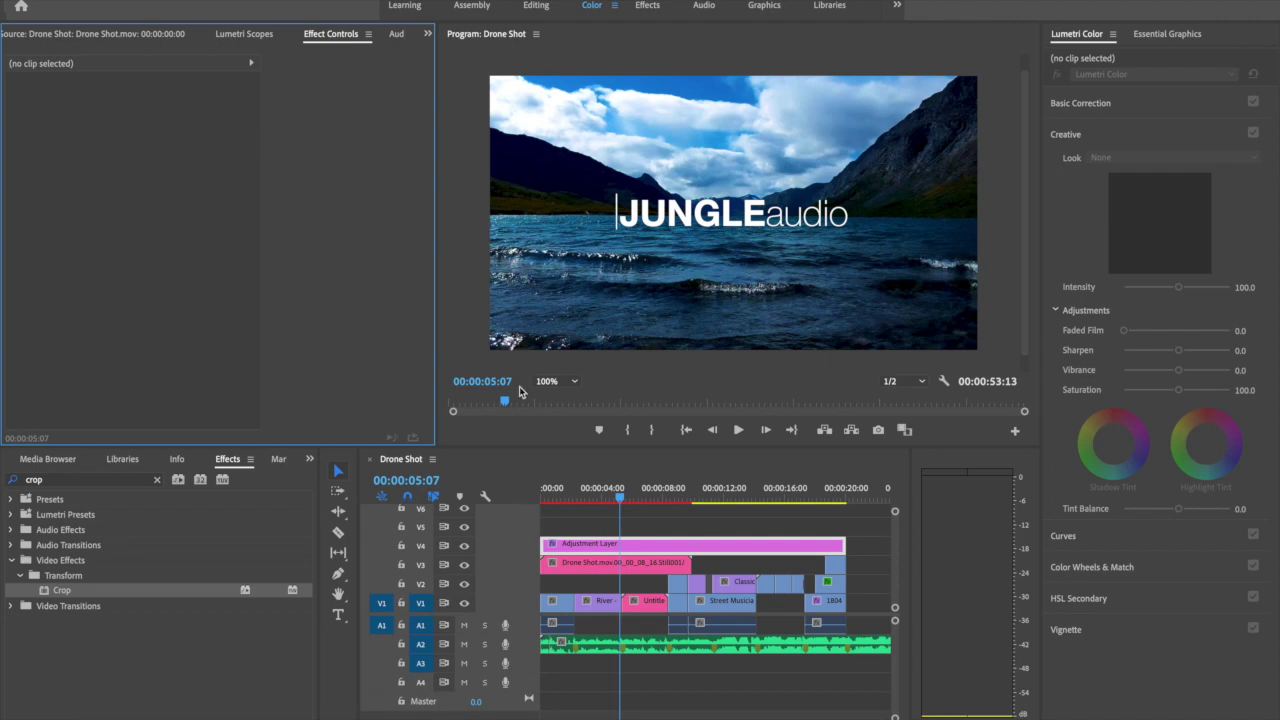
{"action": "left_click", "coordinate": [563, 548]}
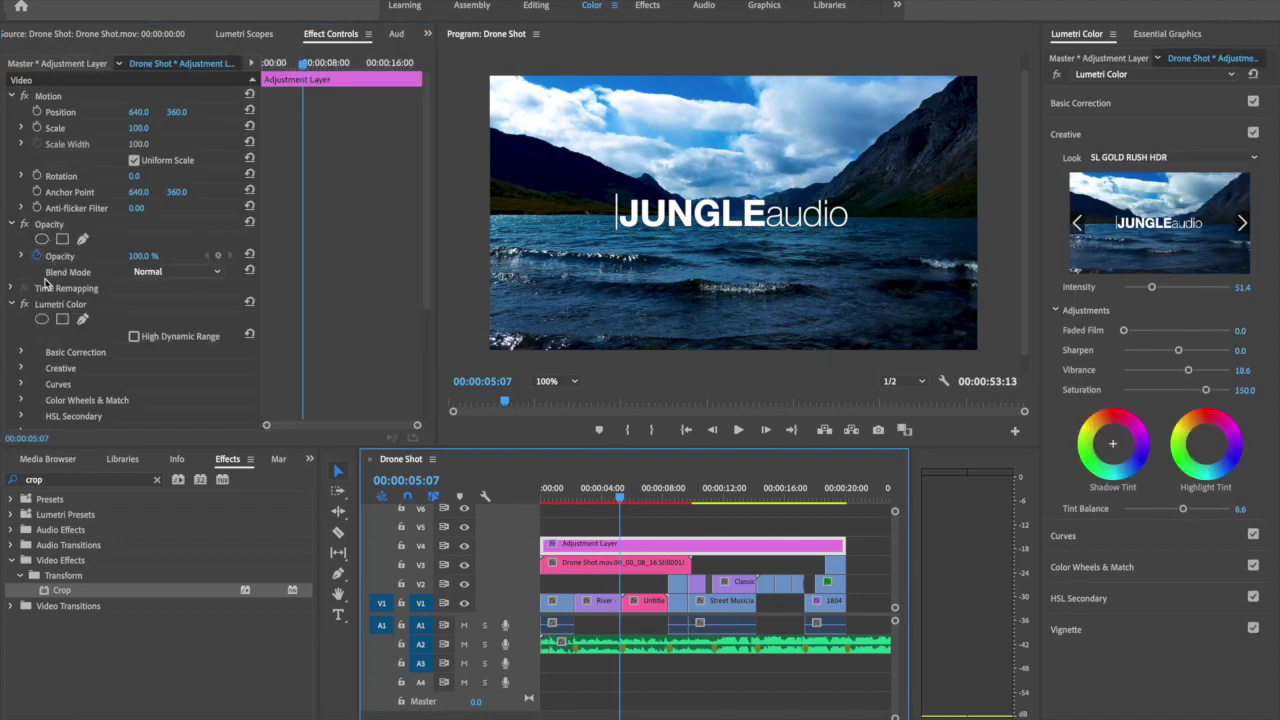
{"action": "scroll", "coordinate": [56, 320], "scroll_direction": "down", "scroll_amount": 4}
{"action": "scroll", "coordinate": [47, 333], "scroll_direction": "down", "scroll_amount": 1}
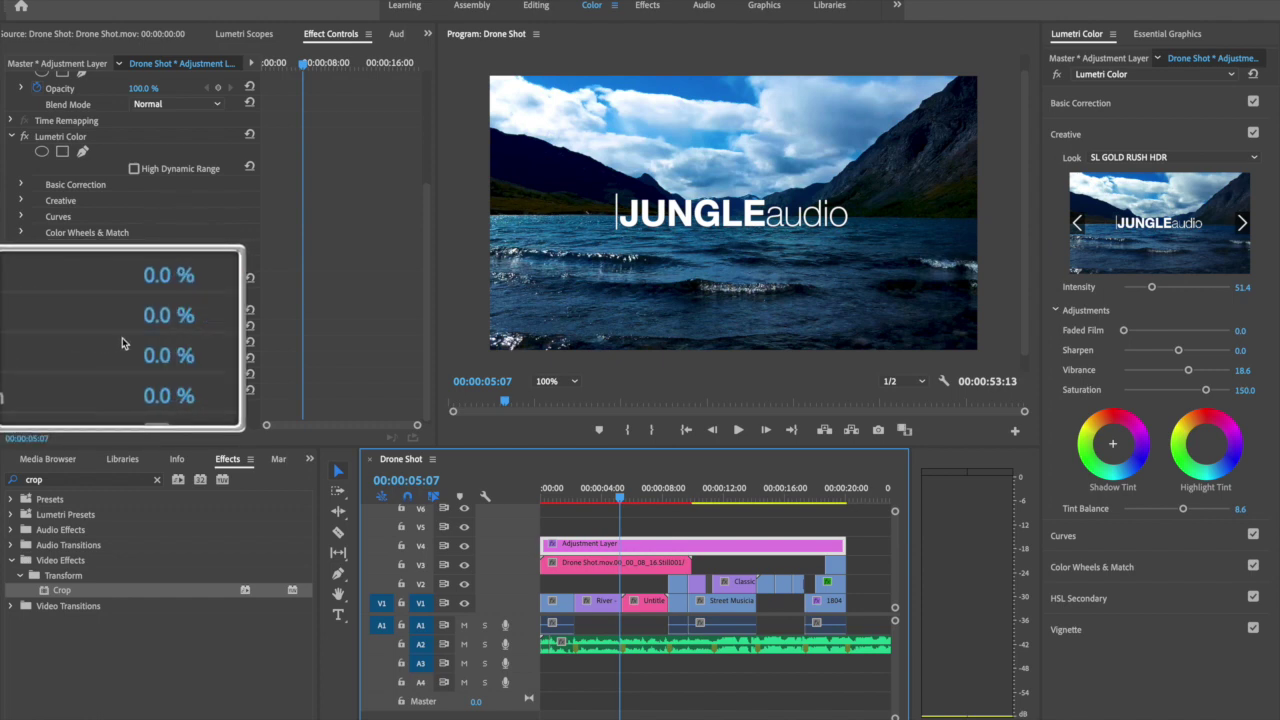
{"action": "left_click", "coordinate": [149, 323]}
{"action": "type", "text": "11"}
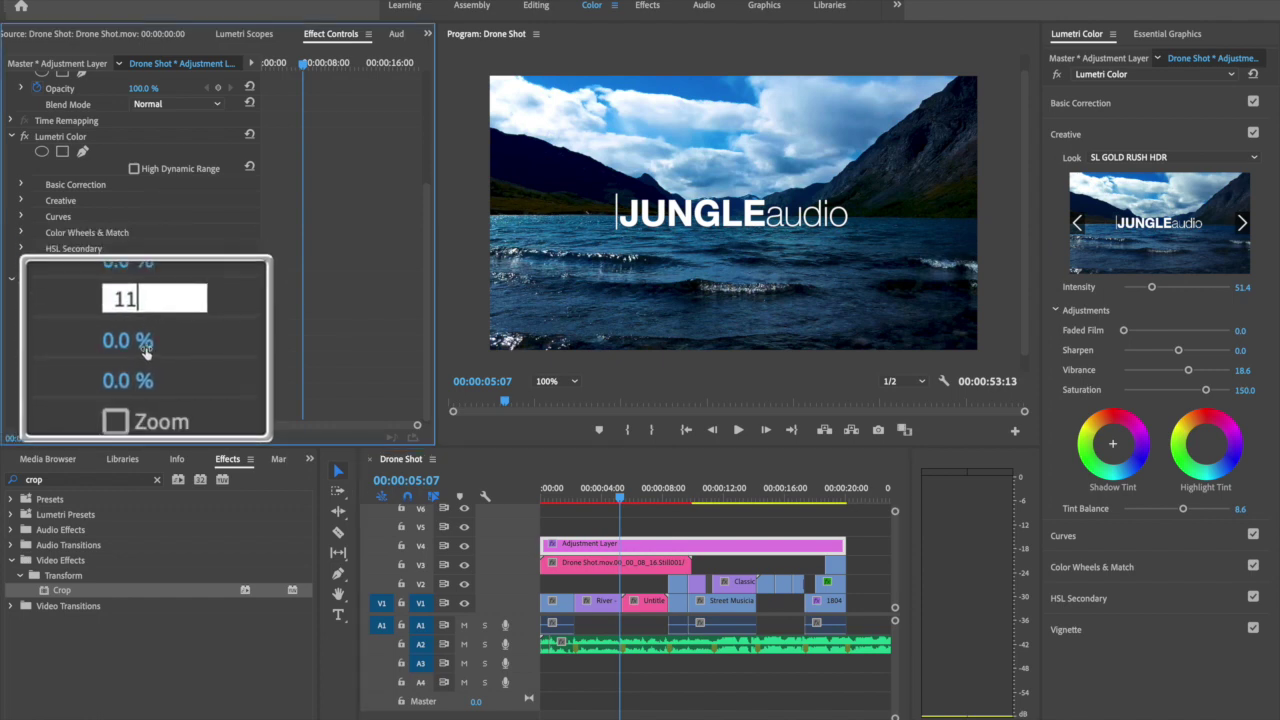
{"action": "key", "text": "Tab"}
{"action": "type", "text": "11"}
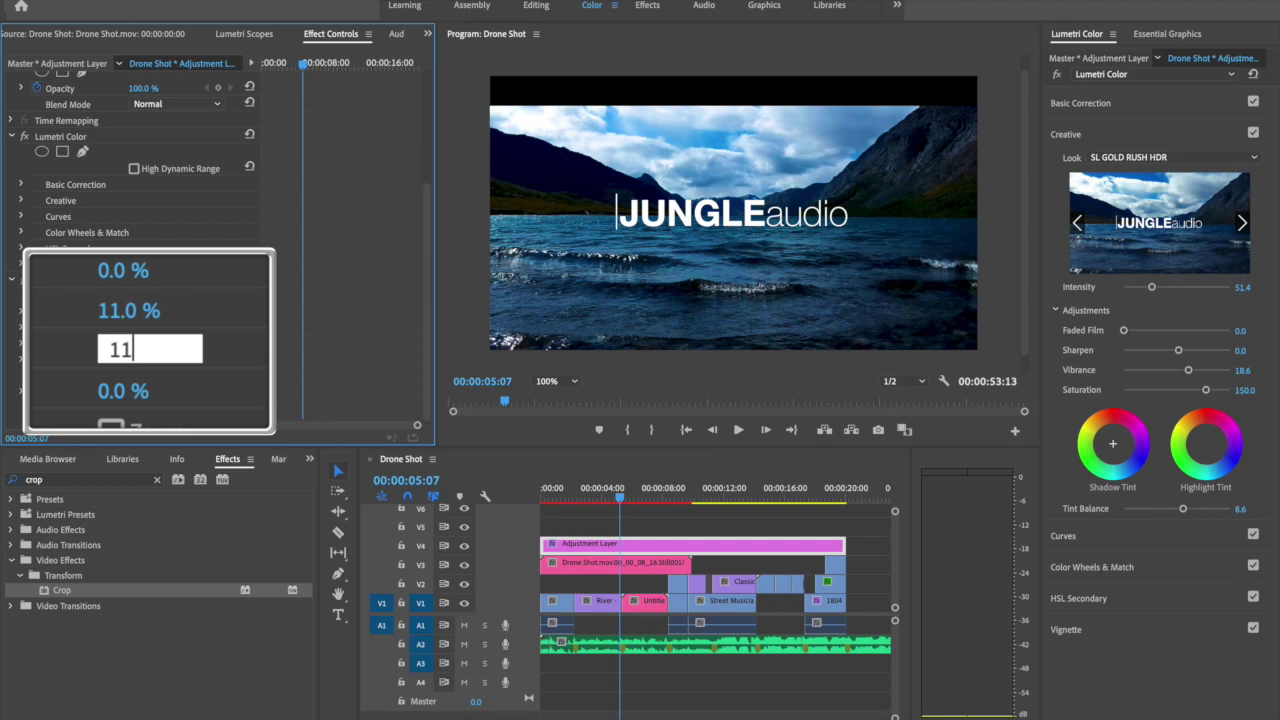
{"action": "key", "text": "Return"}
{"action": "key", "text": "ctrl+z"}
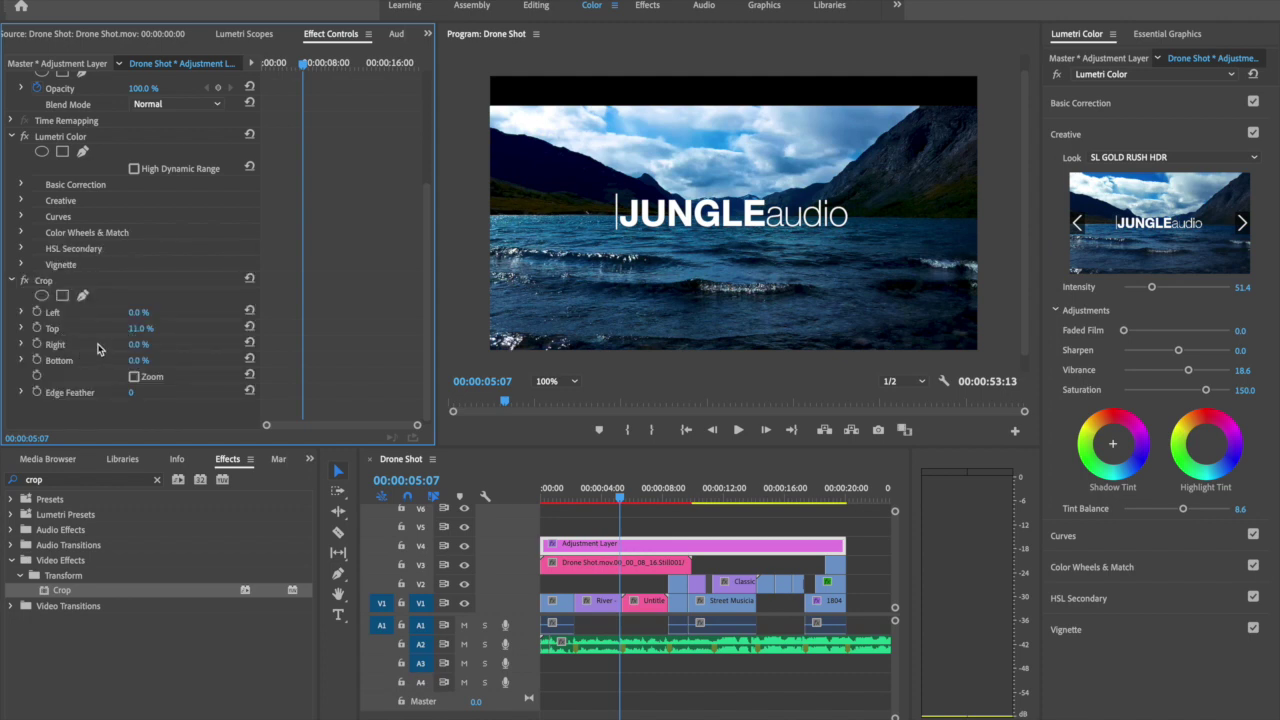
Set the Crop effect's Bottom value to 11% on the Adjustment Layer
{"action": "left_click", "coordinate": [148, 359]}
{"action": "type", "text": "11"}
{"action": "key", "text": "Return"}
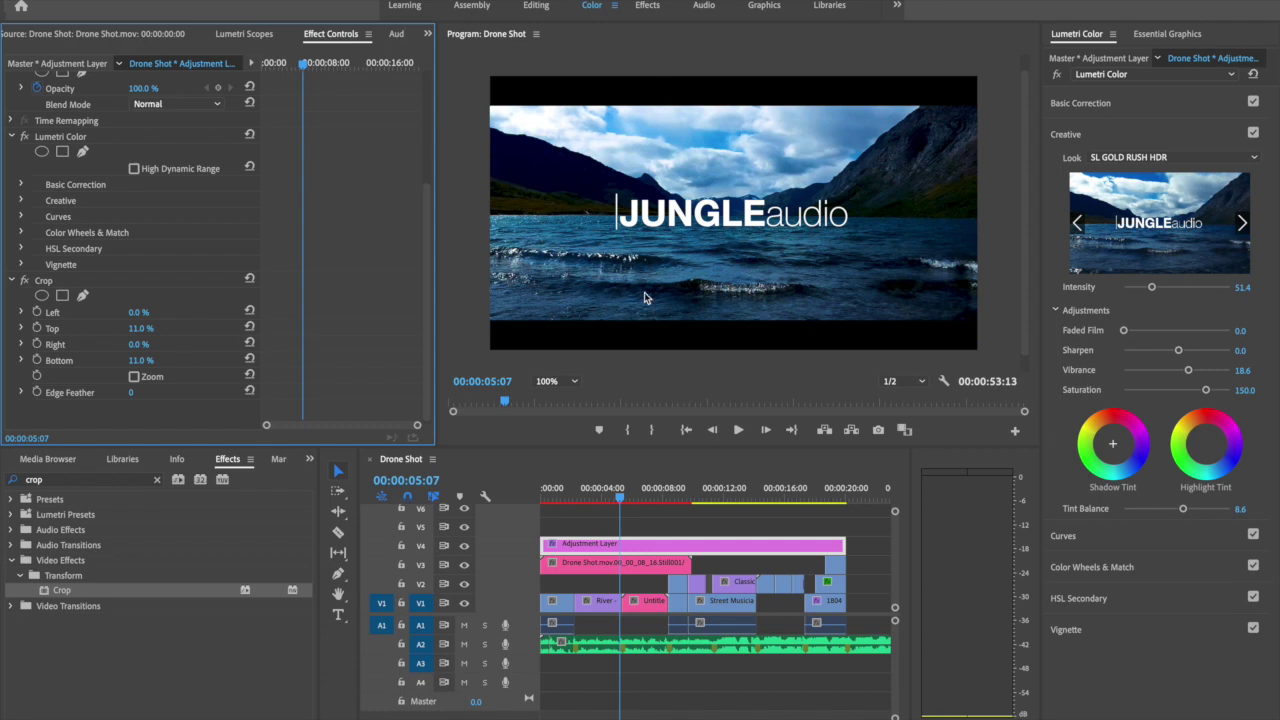
Scrub the Drone Shot sequence to 00:00:19:17 to check the letterbox bars over the clips
{"action": "left_click_drag", "start_coordinate": [615, 502], "coordinate": [808, 498]}
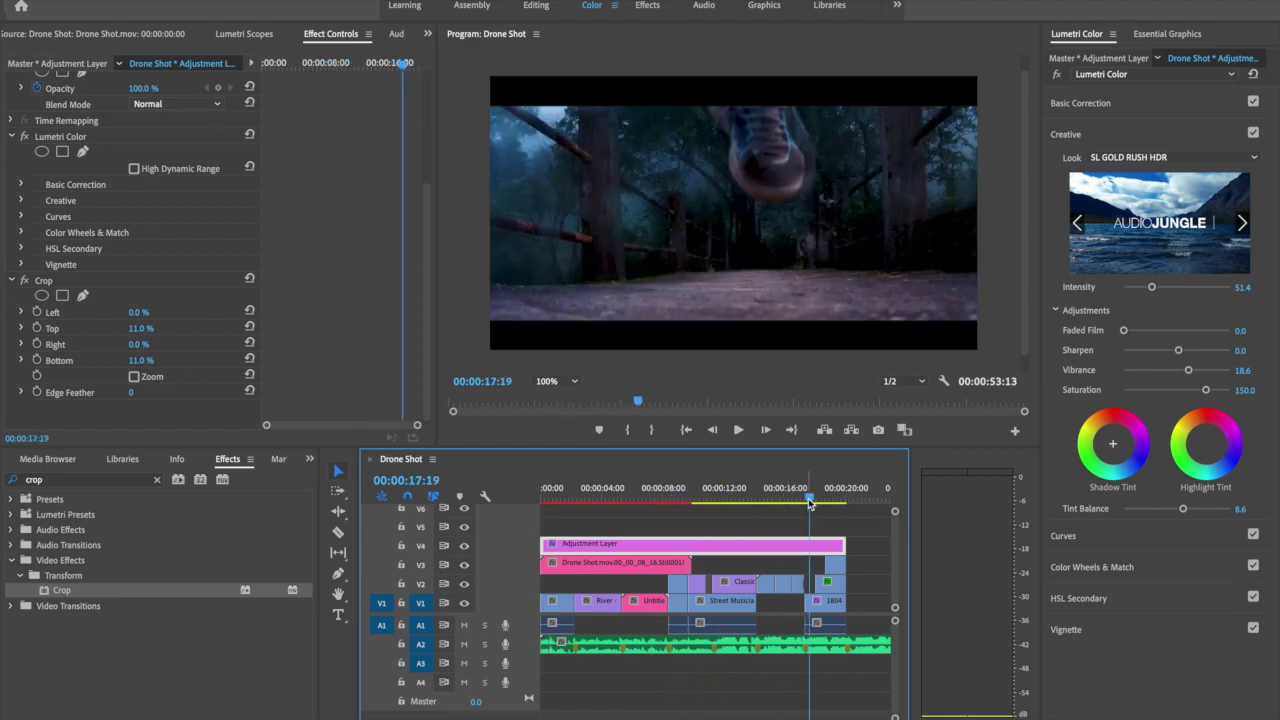
{"action": "left_click_drag", "start_coordinate": [811, 499], "coordinate": [840, 502]}
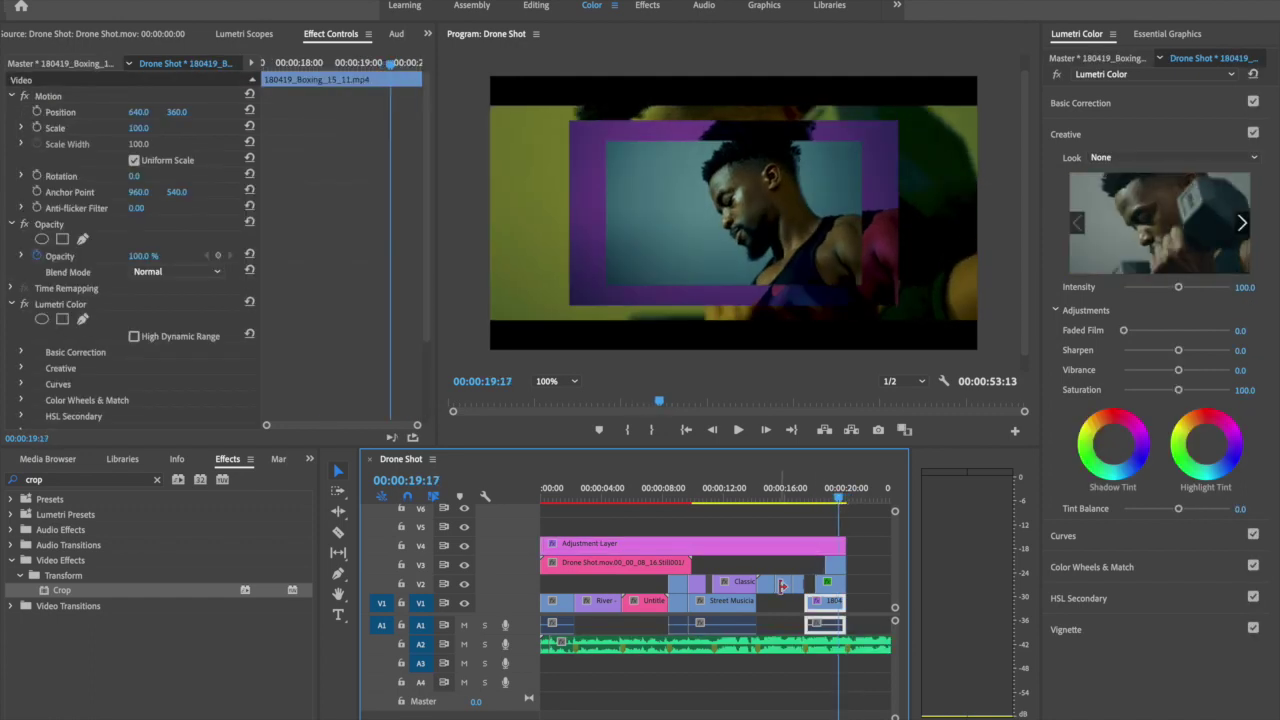
{"action": "left_click", "coordinate": [781, 587]}
{"action": "scroll", "coordinate": [780, 590], "scroll_direction": "right", "scroll_amount": 5}
{"action": "scroll", "coordinate": [779, 591], "scroll_direction": "left", "scroll_amount": 1}
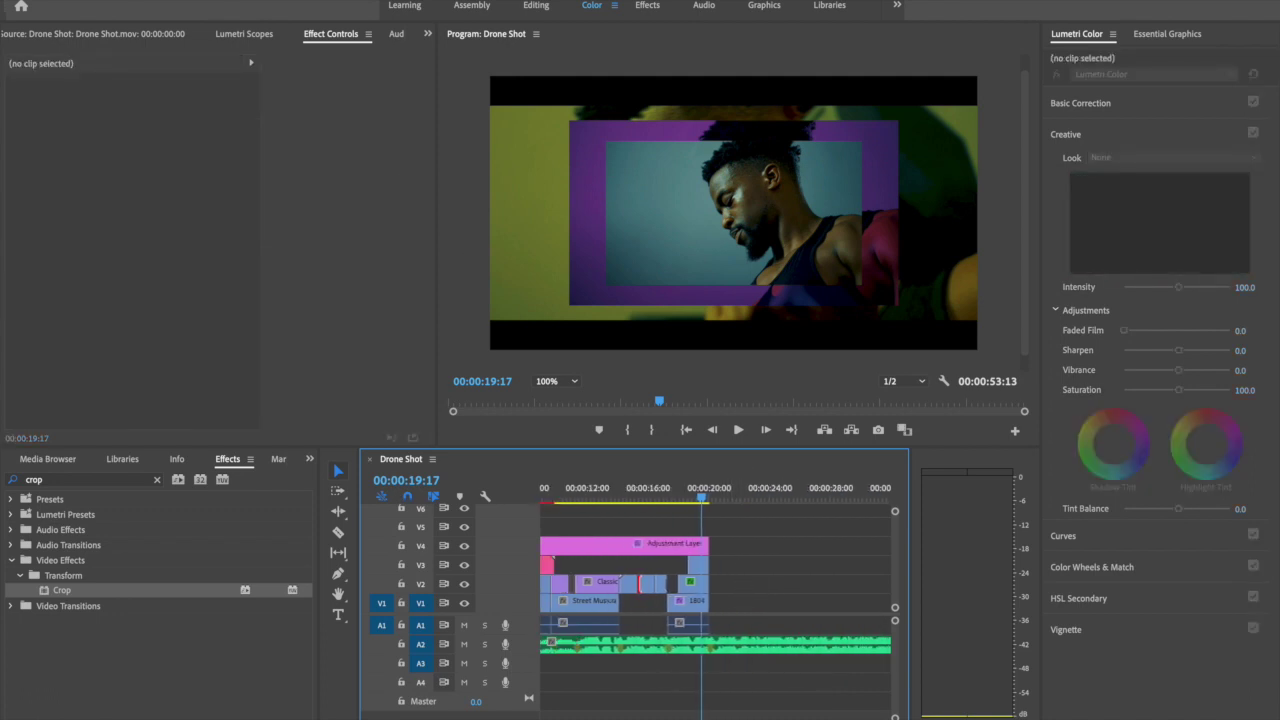
Create a new 1280 × 720 legacy title named Title 03 at 29.97 fps with square pixels
{"action": "left_click", "coordinate": [132, 0]}
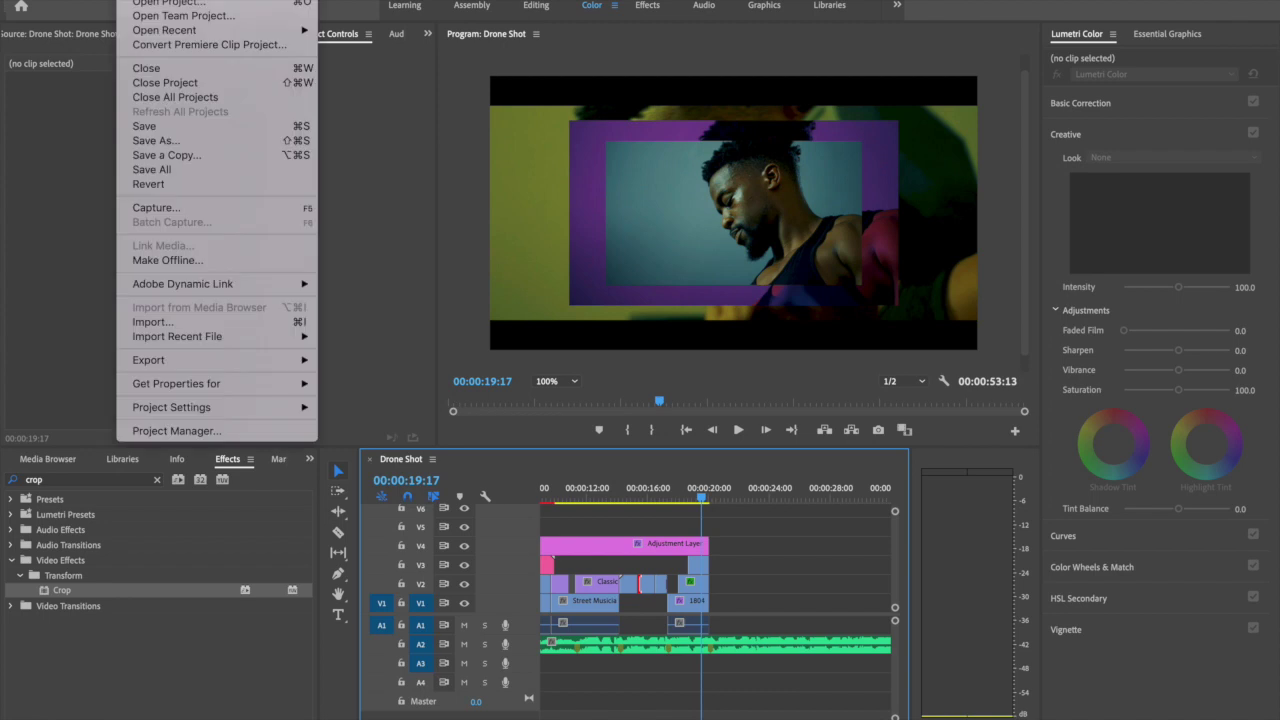
{"action": "mouse_move", "coordinate": [150, 0]}
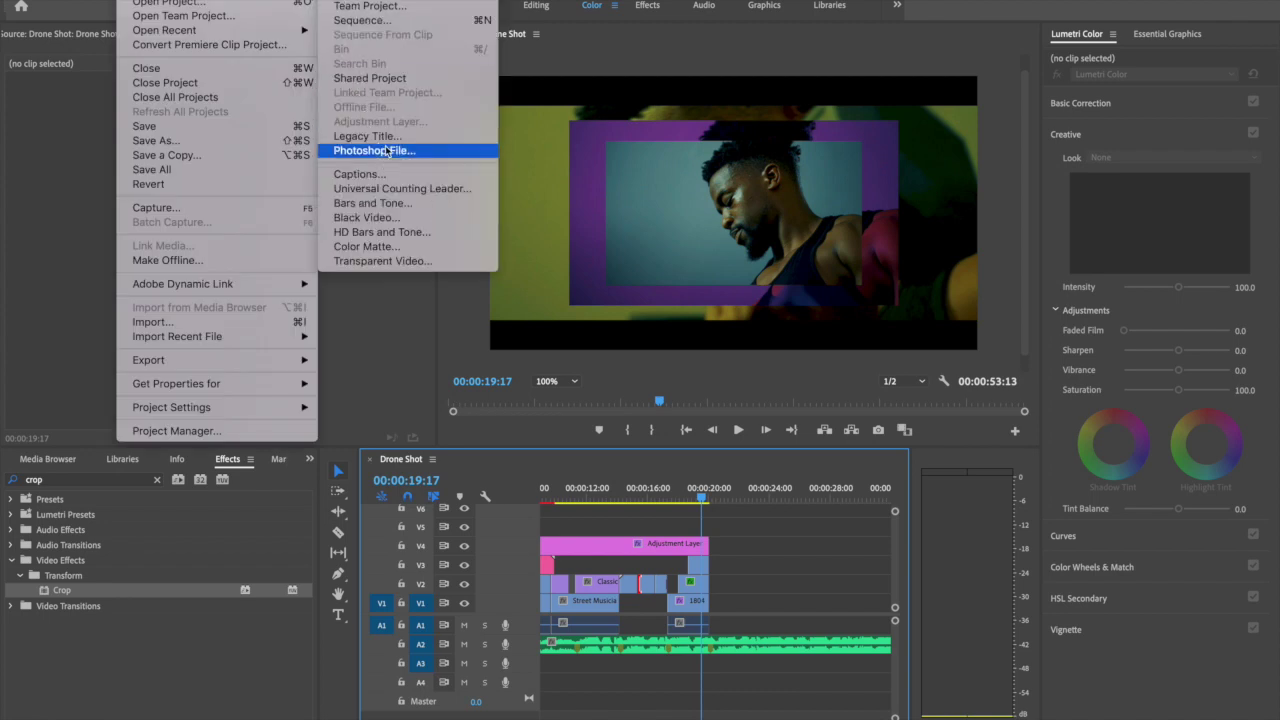
{"action": "left_click", "coordinate": [368, 136]}
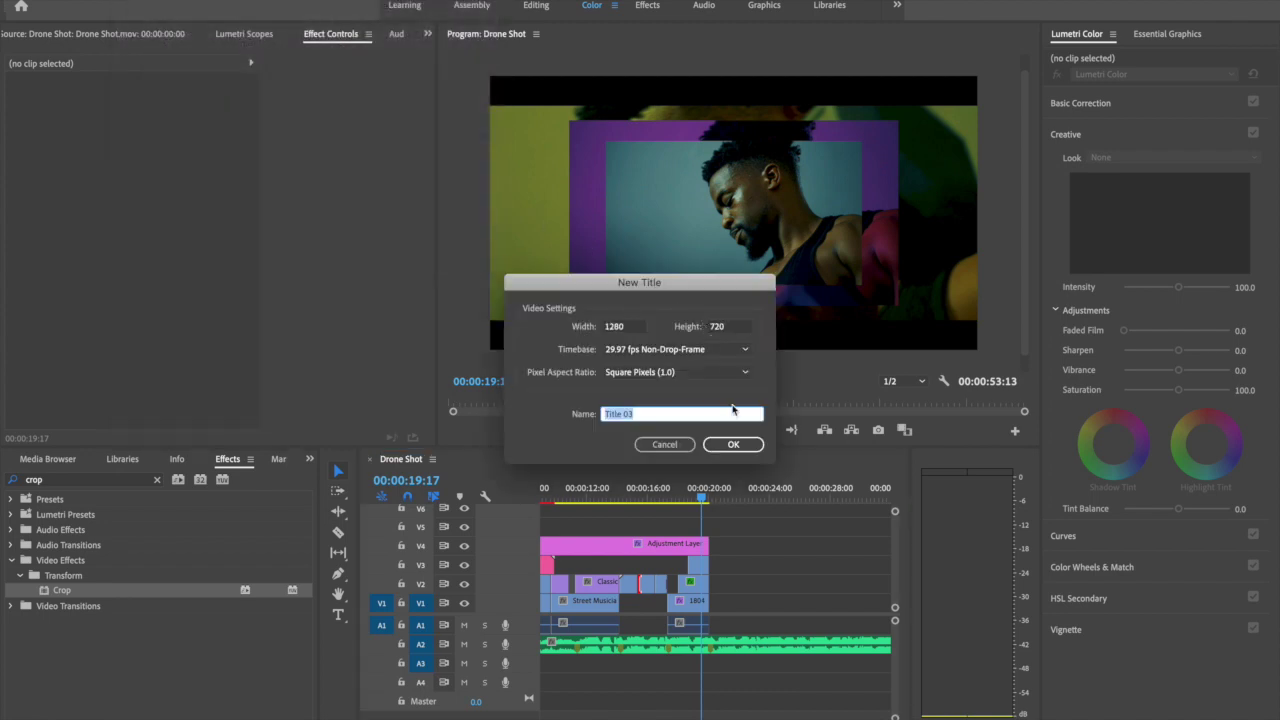
{"action": "left_click", "coordinate": [733, 444]}
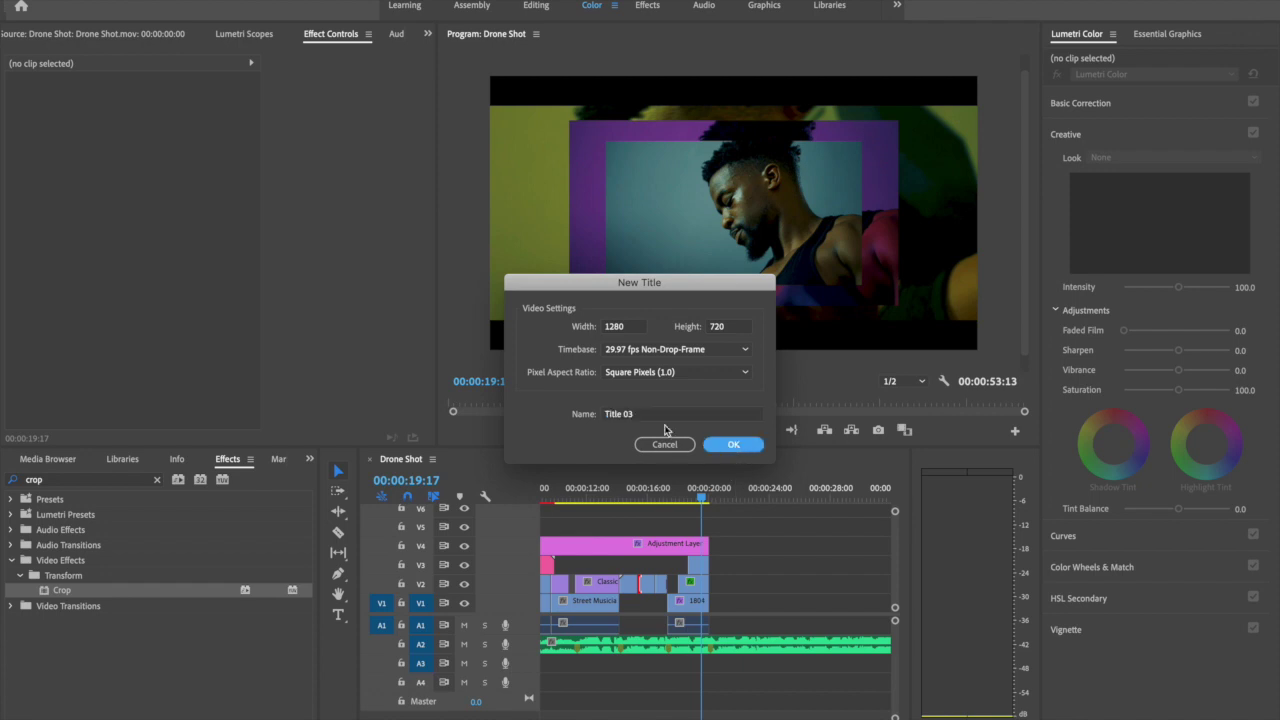
Add the text audiojungle at the centre of Title 03, with jungle in bold, and close the title editor
{"action": "left_click_drag", "start_coordinate": [464, 28], "coordinate": [663, 38]}
{"action": "left_click", "coordinate": [548, 279]}
{"action": "type", "text": "audiojungle"}
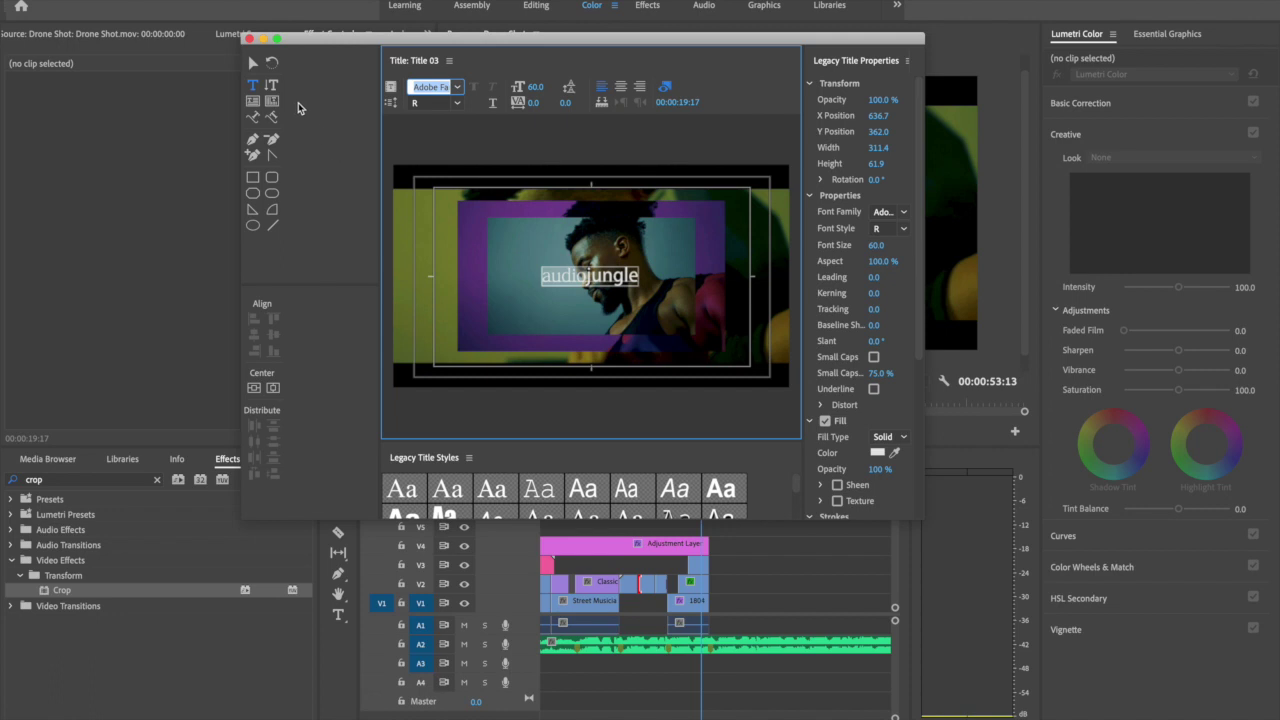
{"action": "left_click", "coordinate": [250, 38]}
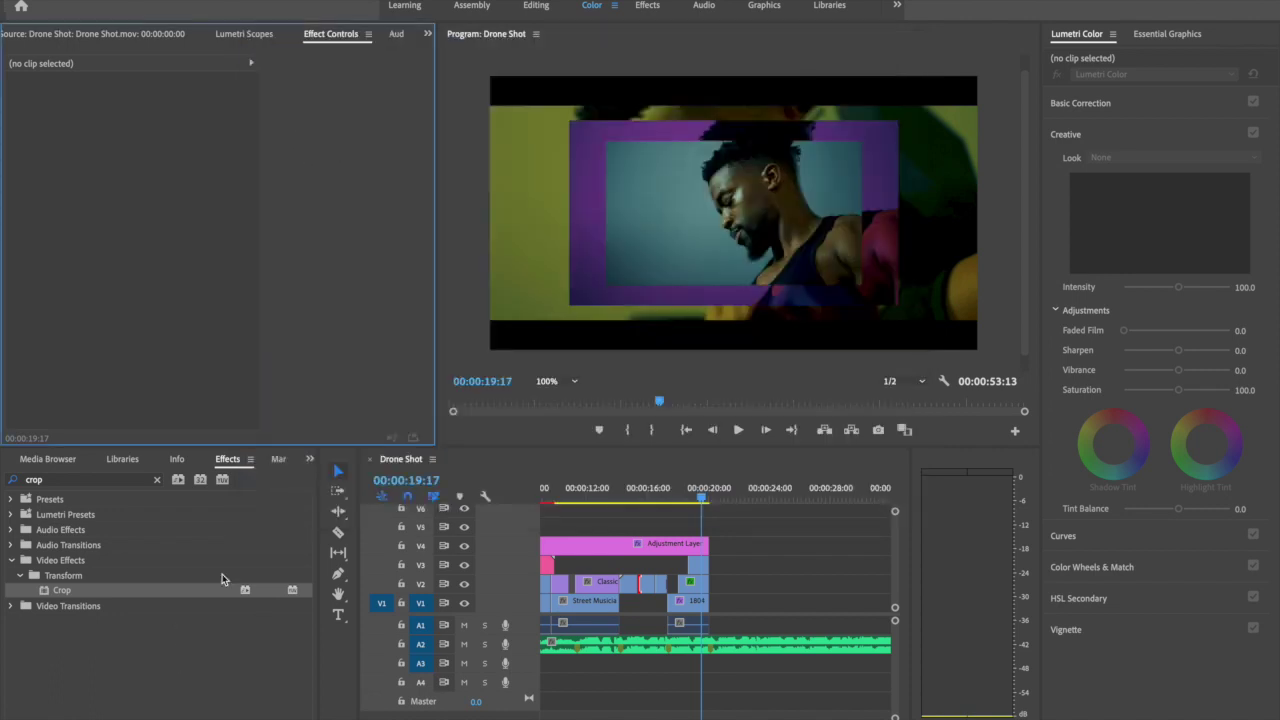
Place Title 03 on track V2 directly after the last clip and play it back to about 00:00:22:26
{"action": "left_click", "coordinate": [315, 457]}
{"action": "left_click", "coordinate": [325, 483]}
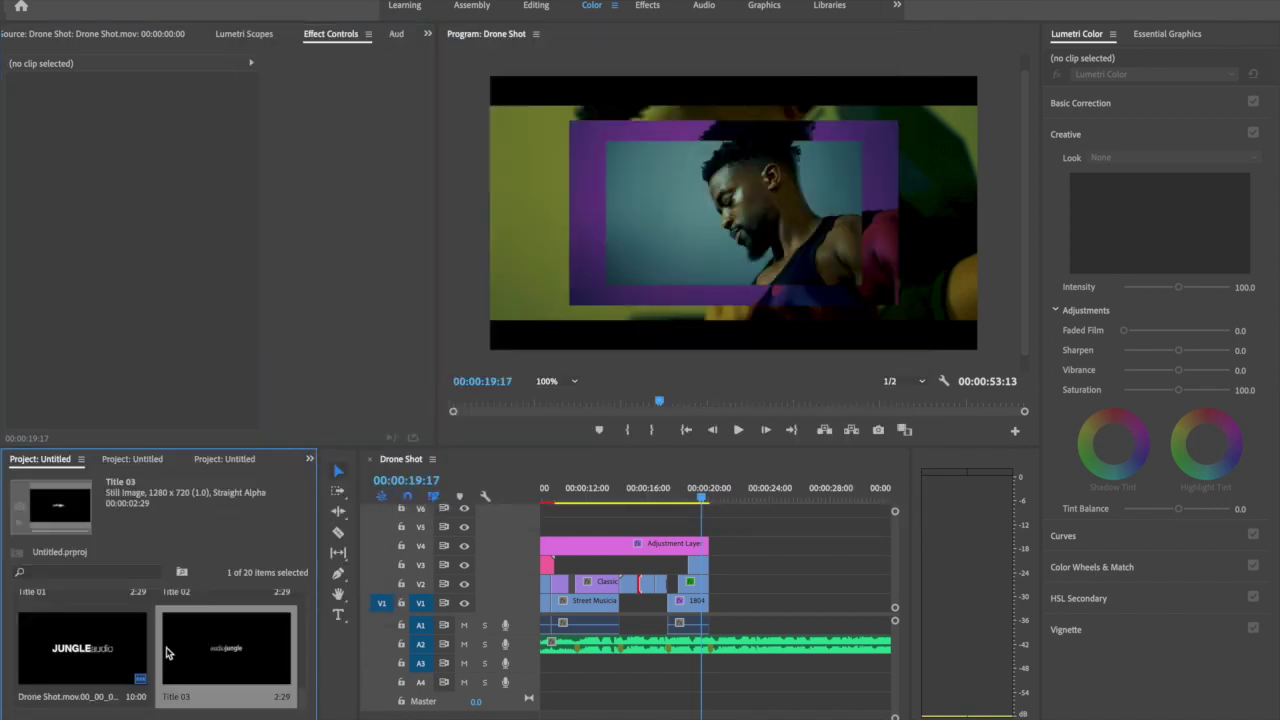
{"action": "left_click_drag", "start_coordinate": [250, 637], "coordinate": [715, 582]}
{"action": "key", "text": "space"}
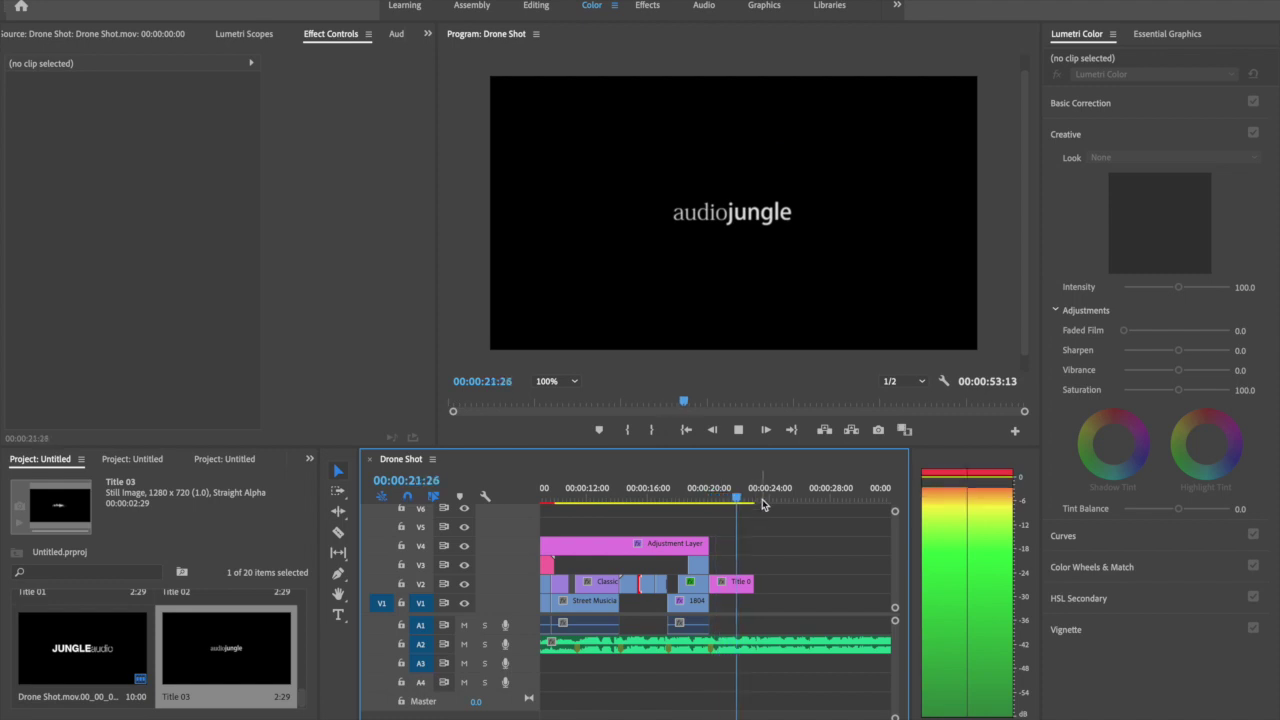
{"action": "key", "text": "space"}
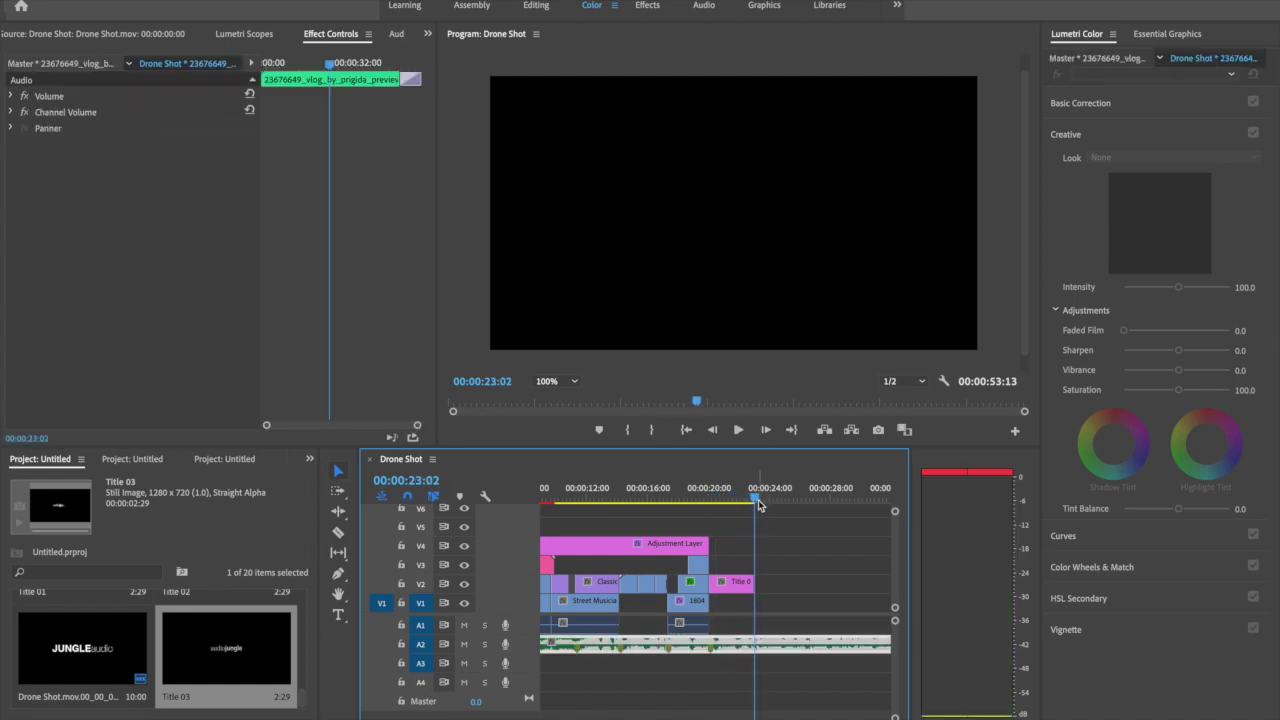
{"action": "left_click_drag", "start_coordinate": [757, 500], "coordinate": [754, 500]}
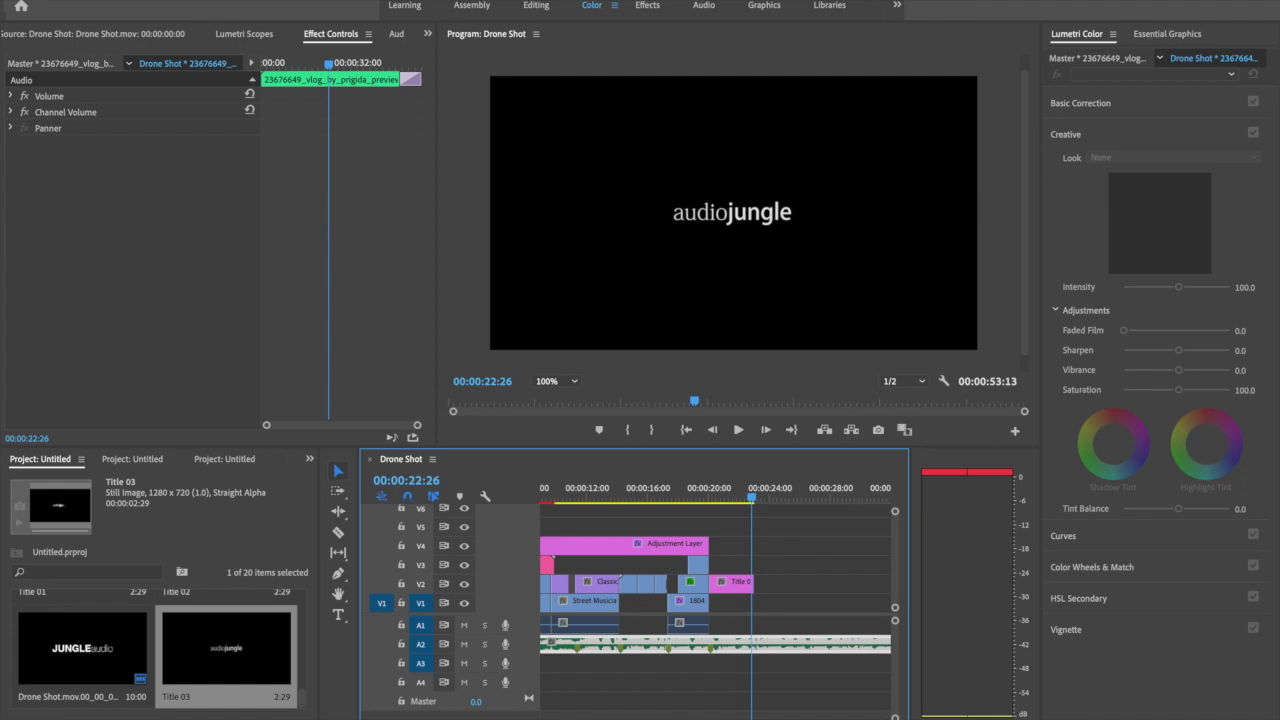
Create a new 1280 × 720 legacy title named credit at 29.97 fps with square pixels
{"action": "left_click", "coordinate": [136, 0]}
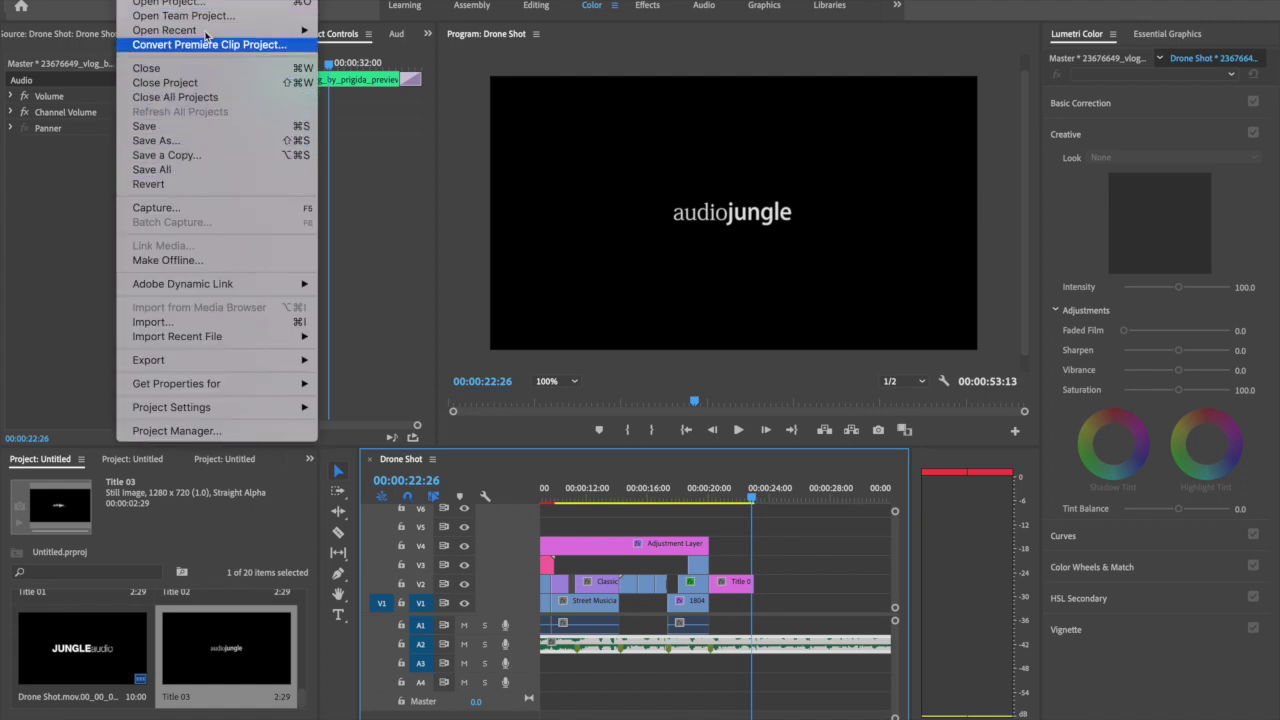
{"action": "mouse_move", "coordinate": [172, 0]}
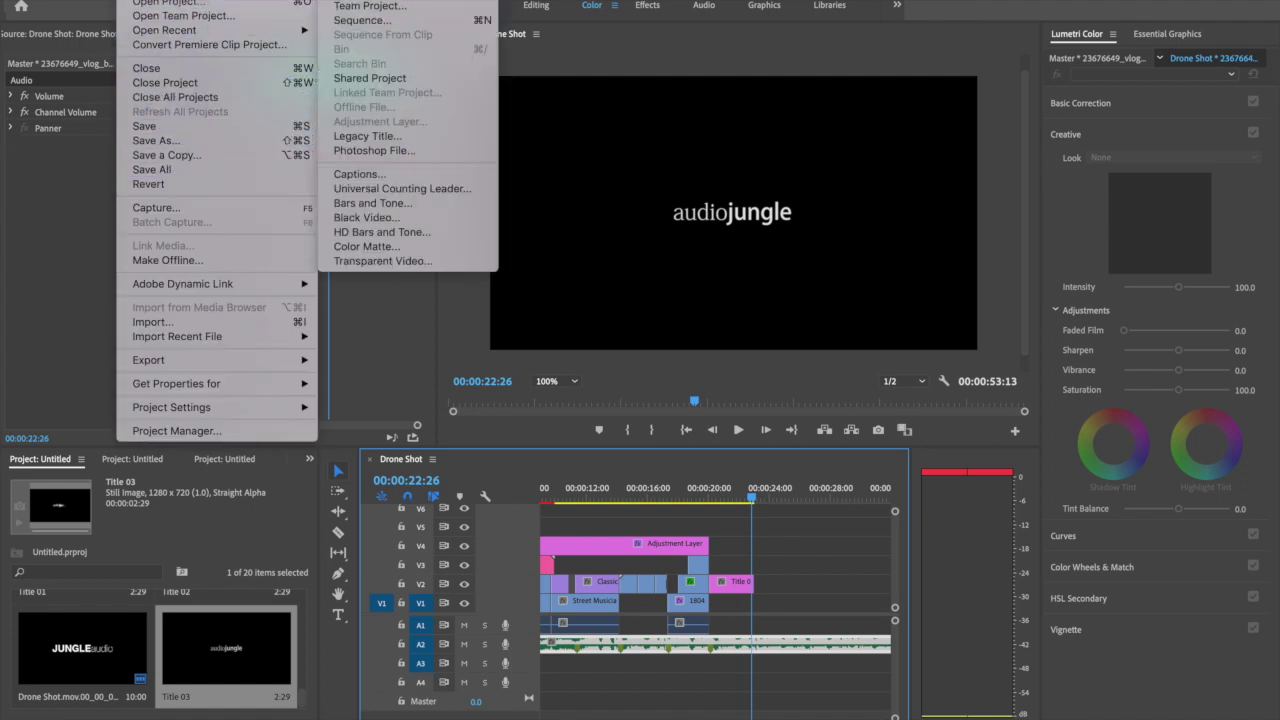
{"action": "left_click", "coordinate": [385, 136]}
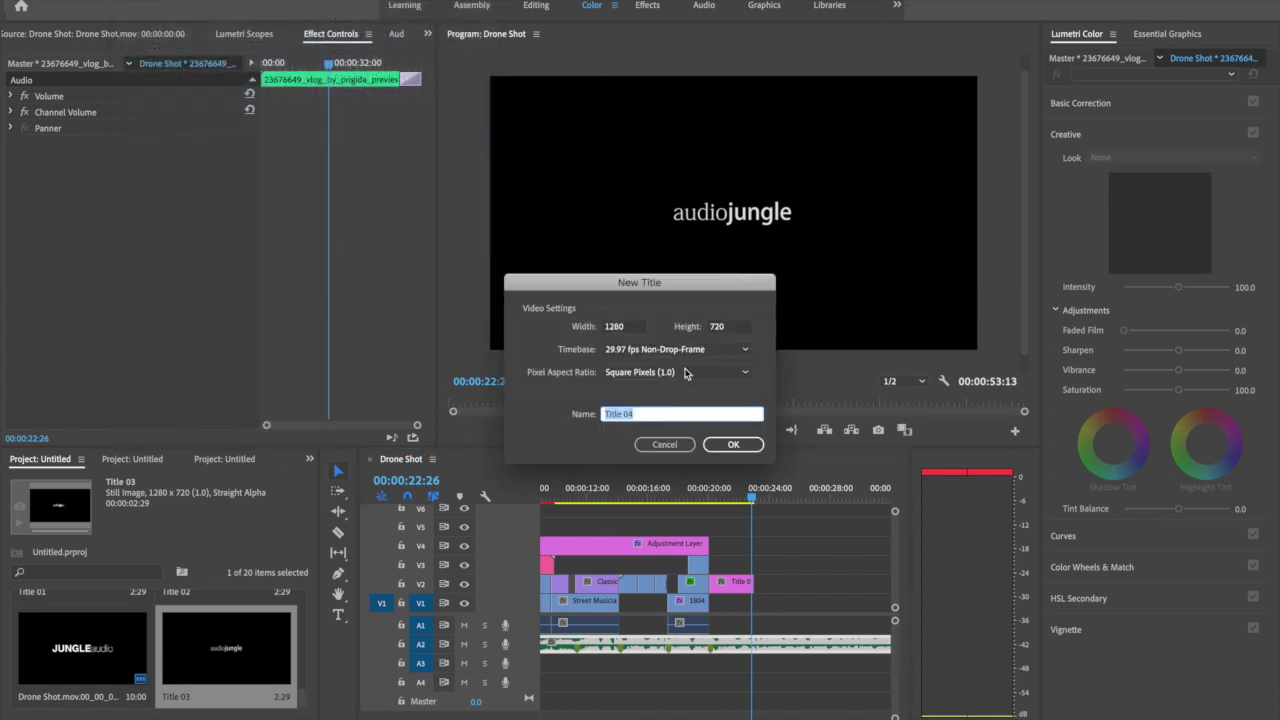
{"action": "type", "text": "credit"}
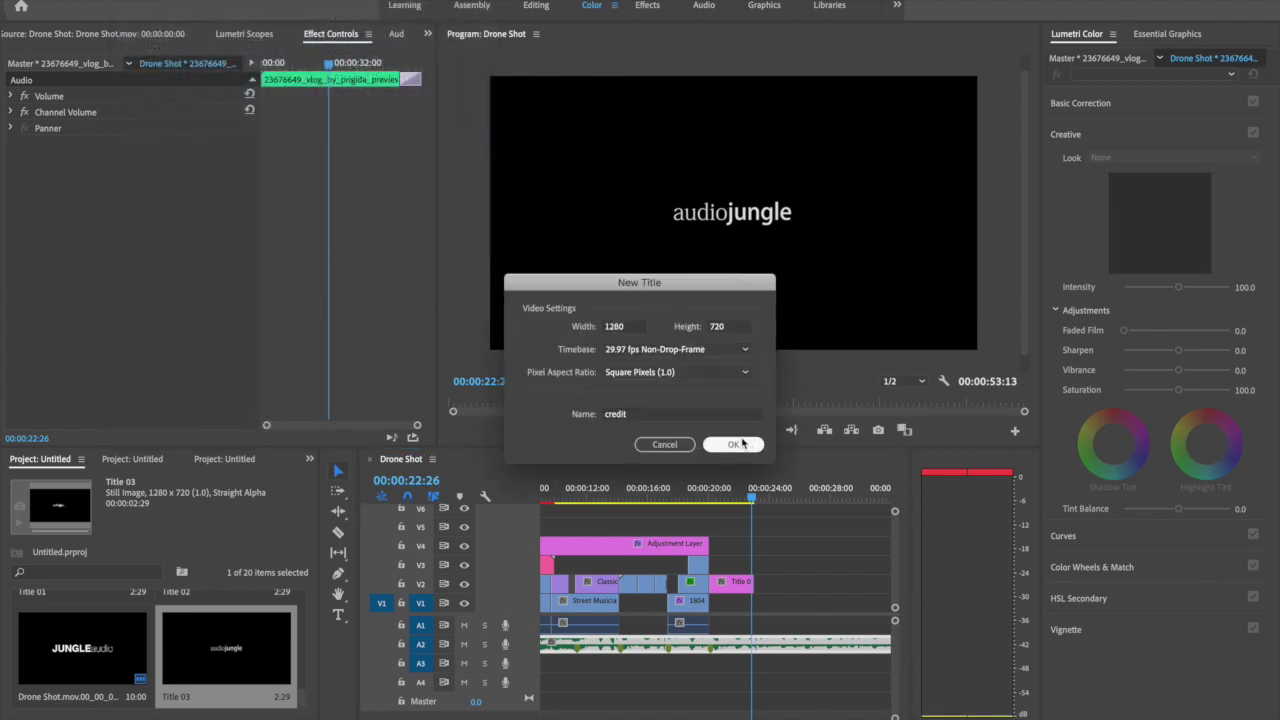
{"action": "left_click", "coordinate": [738, 444]}
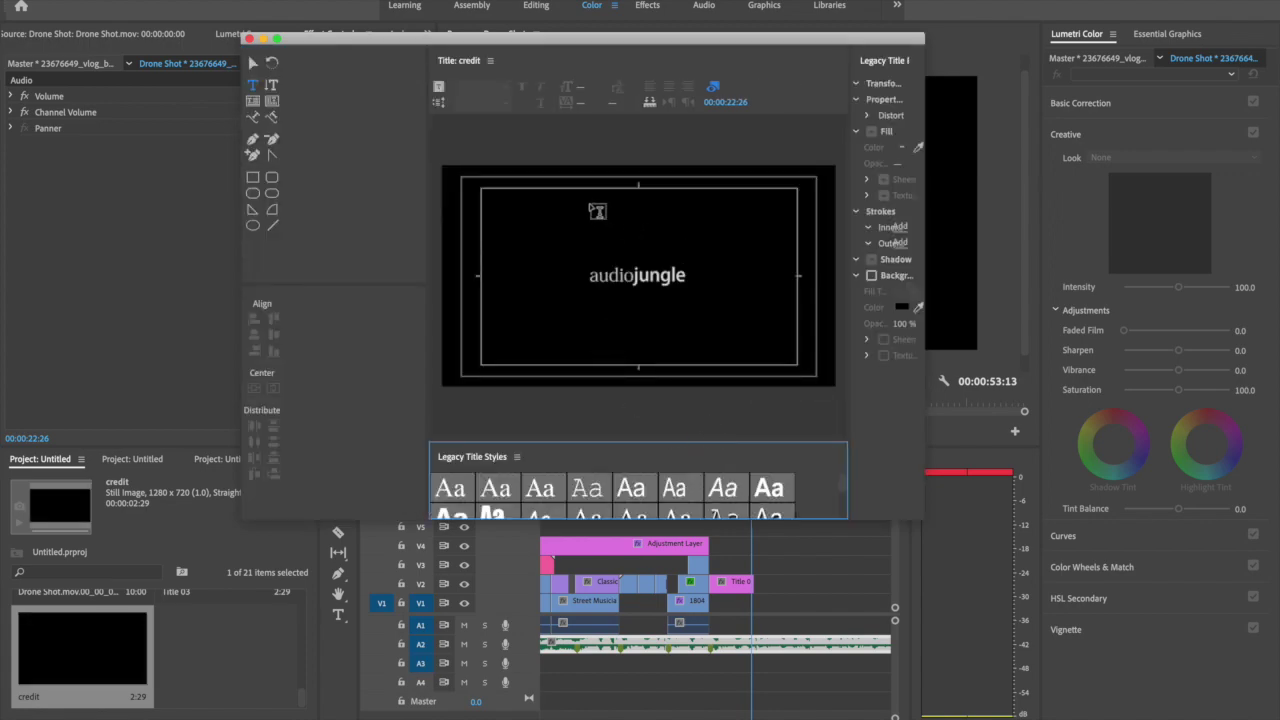
Draw a text box about 415 × 880 px in the credit title and enter director with the director's name on the next line
{"action": "left_click_drag", "start_coordinate": [578, 172], "coordinate": [706, 447]}
{"action": "type", "text": "d"}
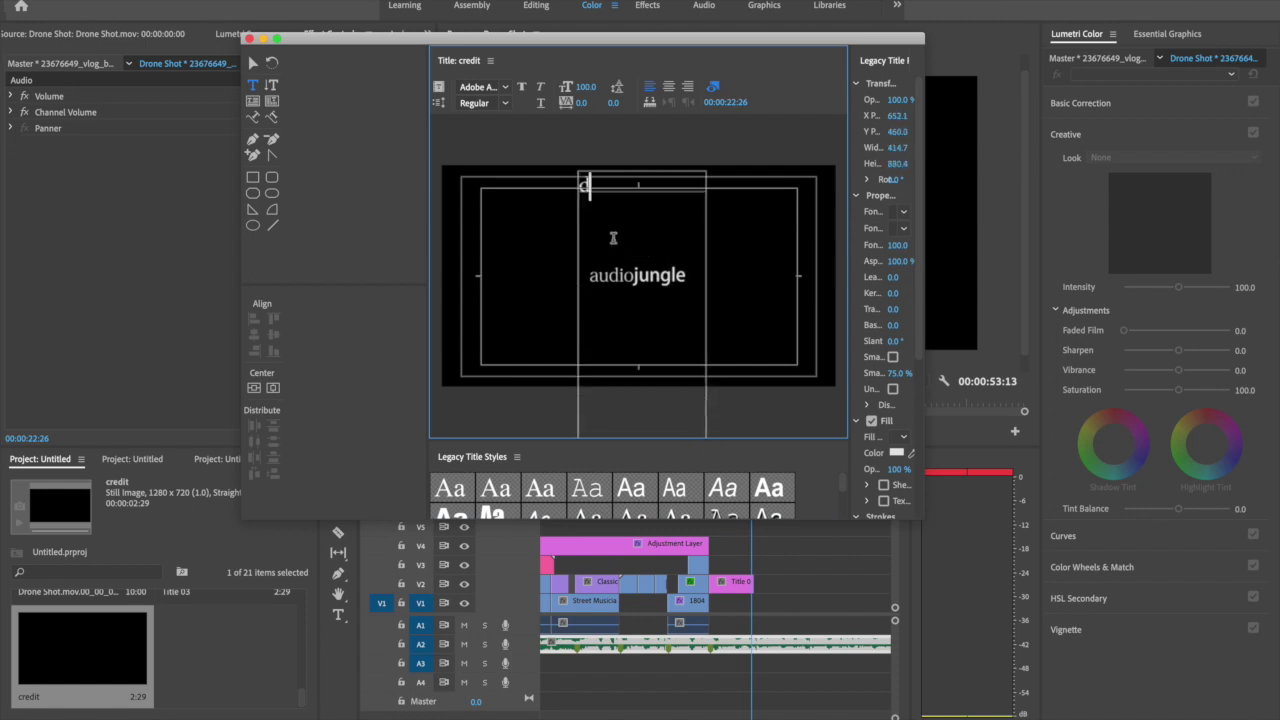
{"action": "type", "text": "irector"}
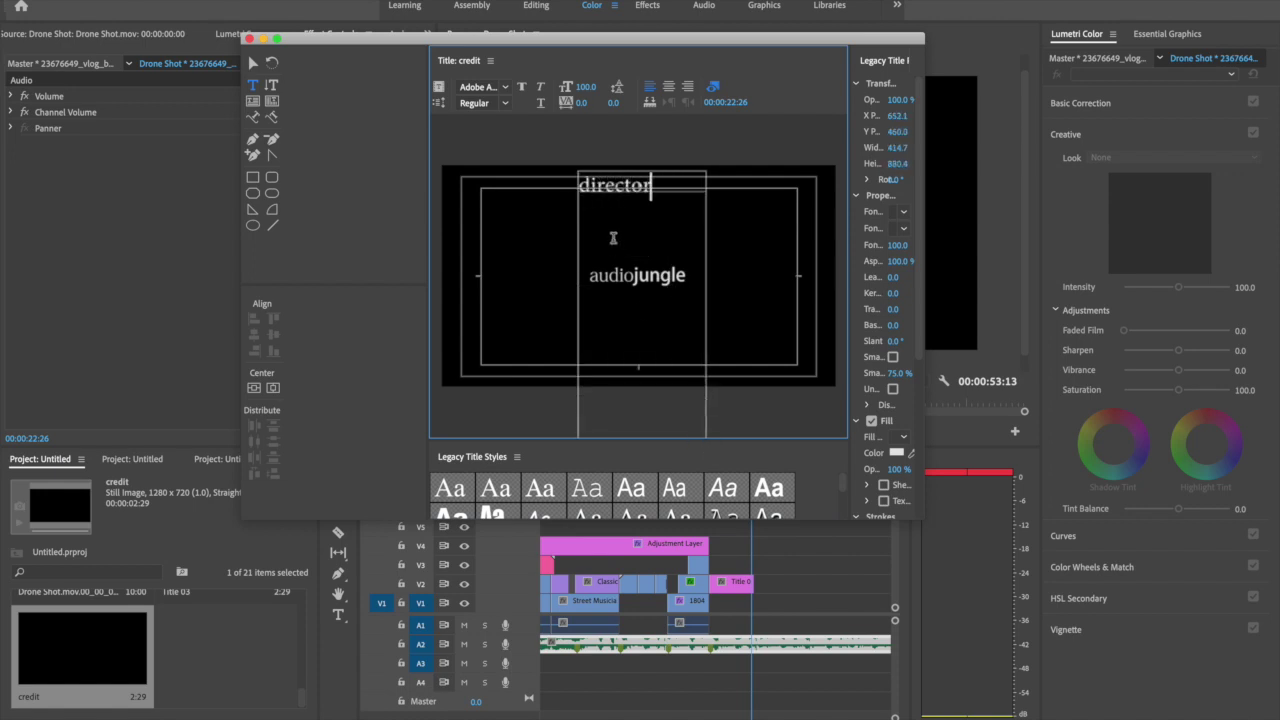
{"action": "key", "text": "Return"}
{"action": "type", "text": "ha"}
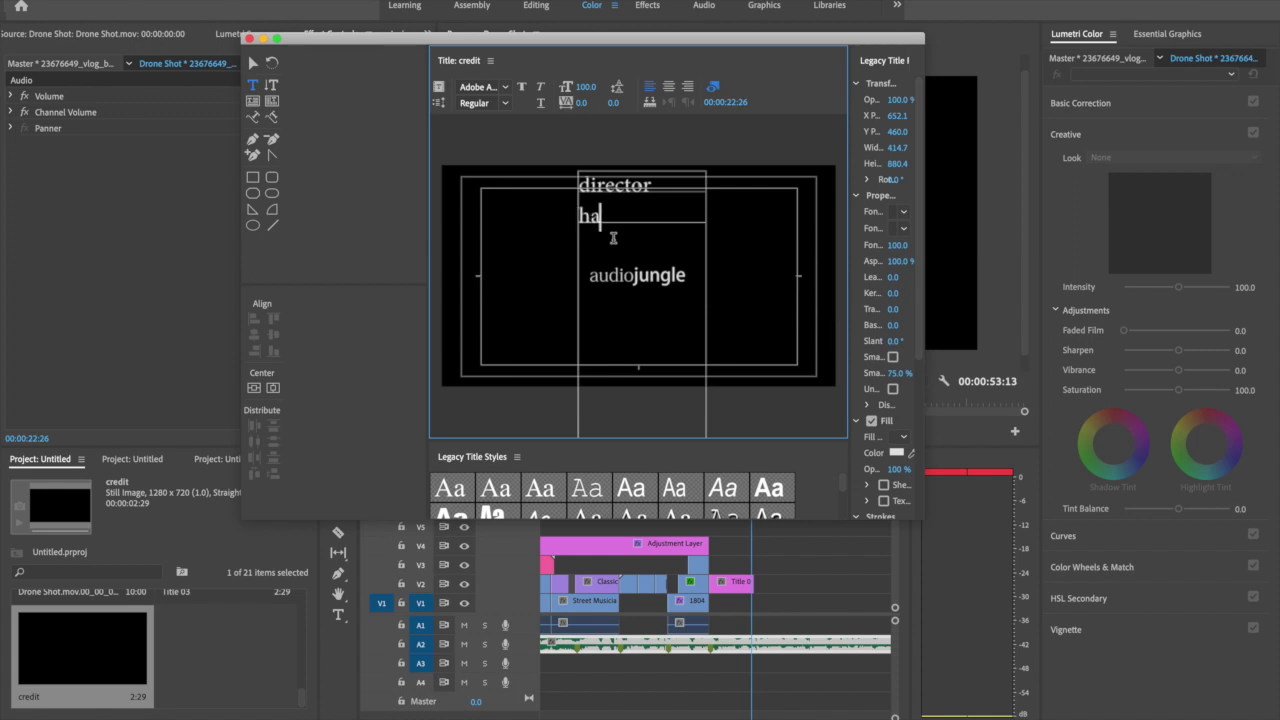
{"action": "type", "text": "n"}
{"action": "key", "text": "BackSpace"}
{"action": "key", "text": "BackSpace"}
{"action": "key", "text": "BackSpace"}
{"action": "type", "text": "H Kim"}
Duplicate the director credit block below itself in the text box and change the copied role lines to Editor and Designer
{"action": "left_click_drag", "start_coordinate": [648, 224], "coordinate": [557, 194]}
{"action": "key", "text": "ctrl+c"}
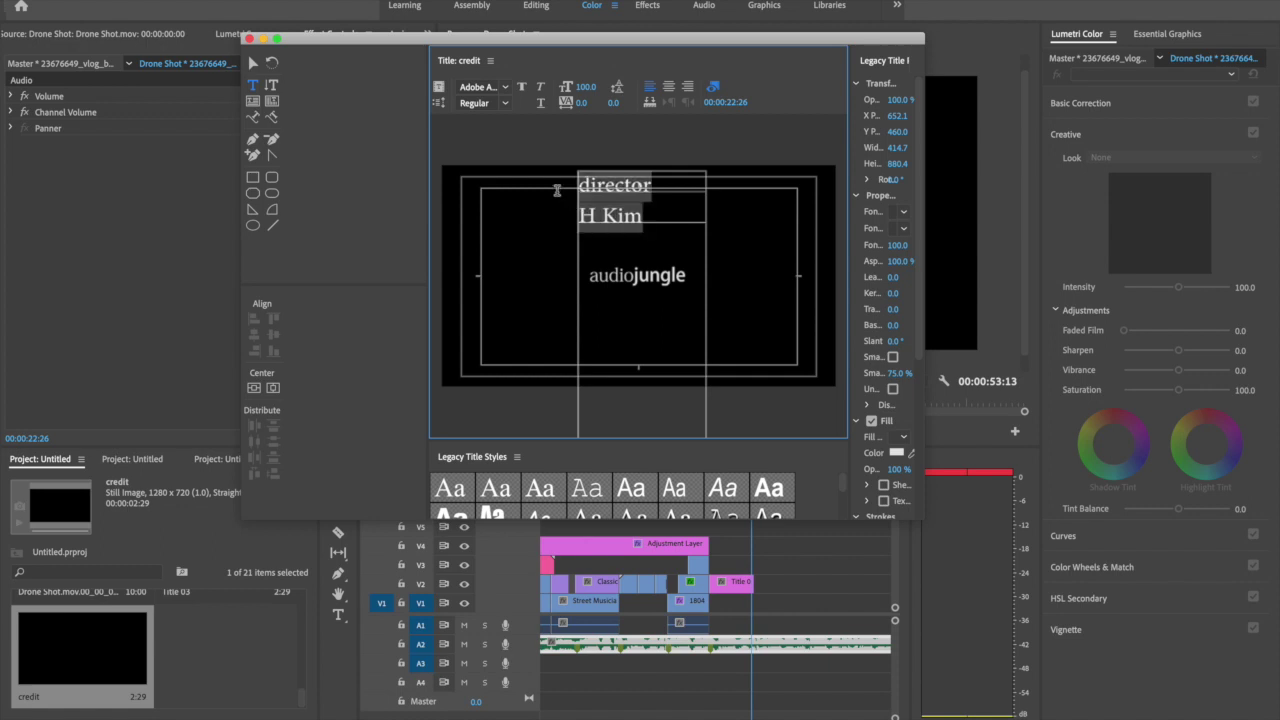
{"action": "left_click", "coordinate": [646, 224]}
{"action": "key", "text": "Return"}
{"action": "key", "text": "Return"}
{"action": "key", "text": "ctrl+v"}
{"action": "left_click_drag", "start_coordinate": [668, 272], "coordinate": [558, 277]}
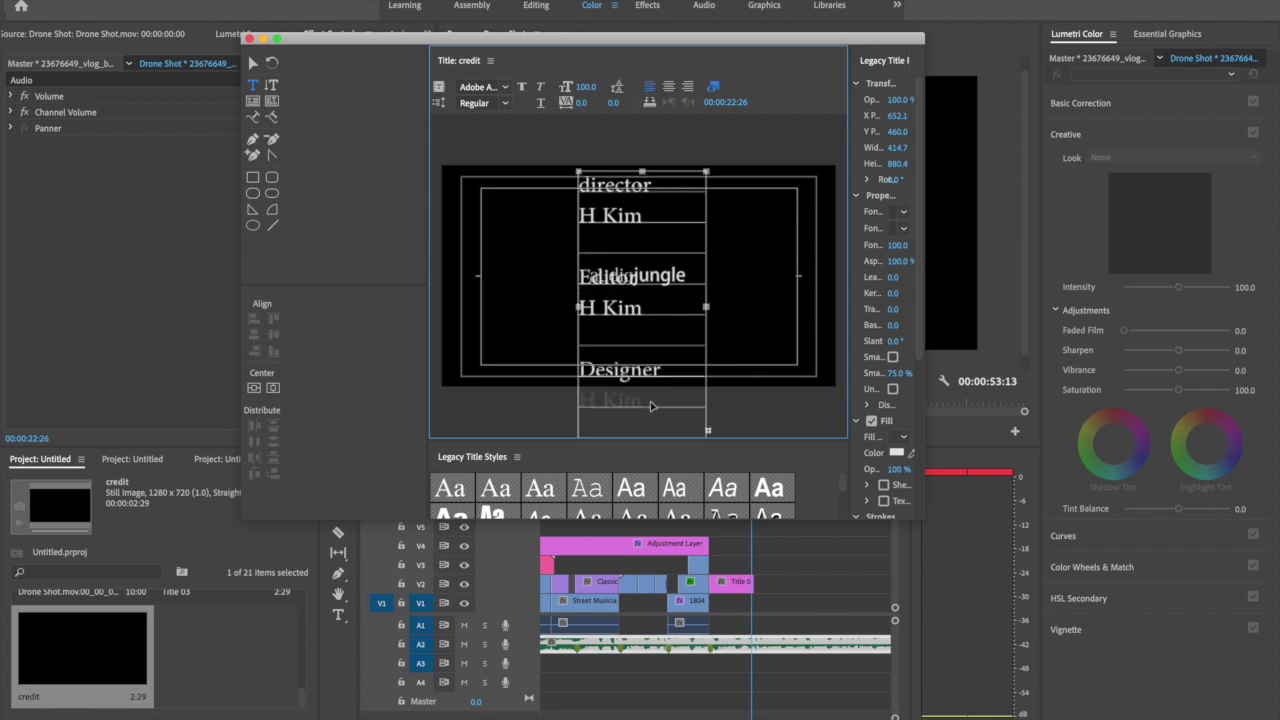
Set the font size of all the credit text to 50 and centre-align it
{"action": "key", "text": "ctrl+a"}
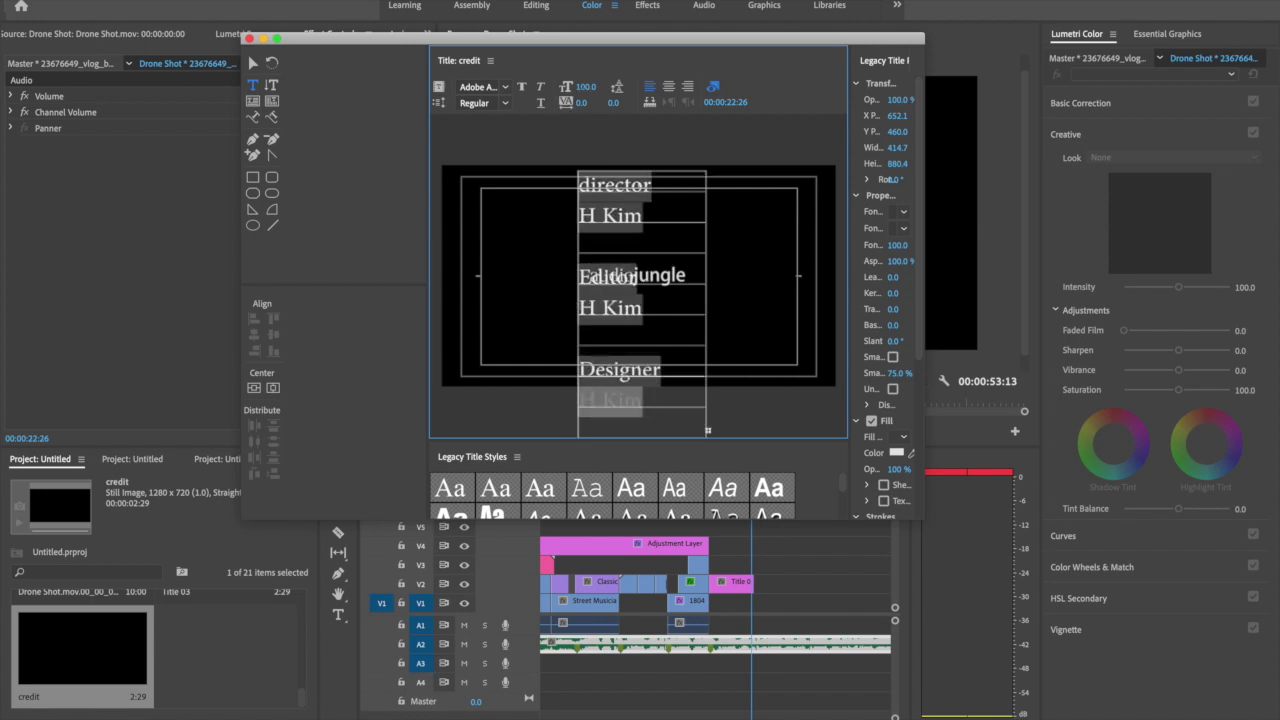
{"action": "left_click", "coordinate": [590, 86]}
{"action": "key", "text": "Tab"}
{"action": "key", "text": "Return"}
{"action": "left_click_drag", "start_coordinate": [585, 86], "coordinate": [535, 86]}
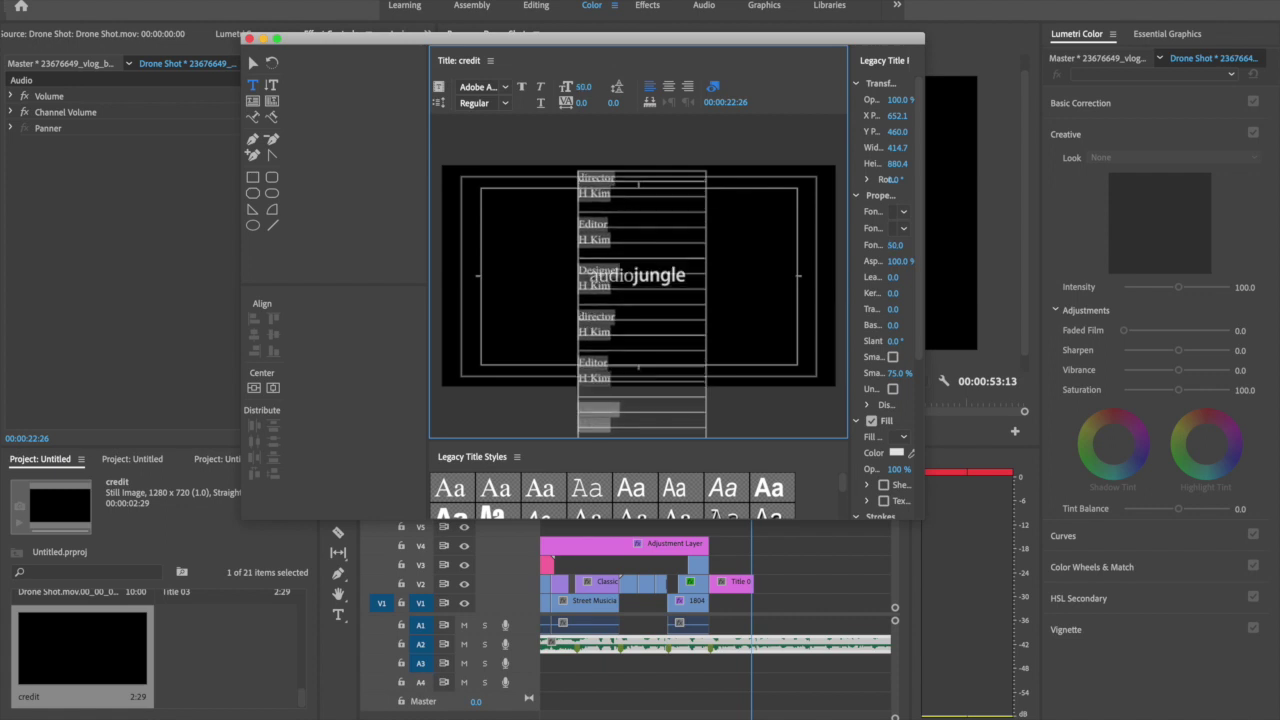
{"action": "left_click", "coordinate": [668, 86]}
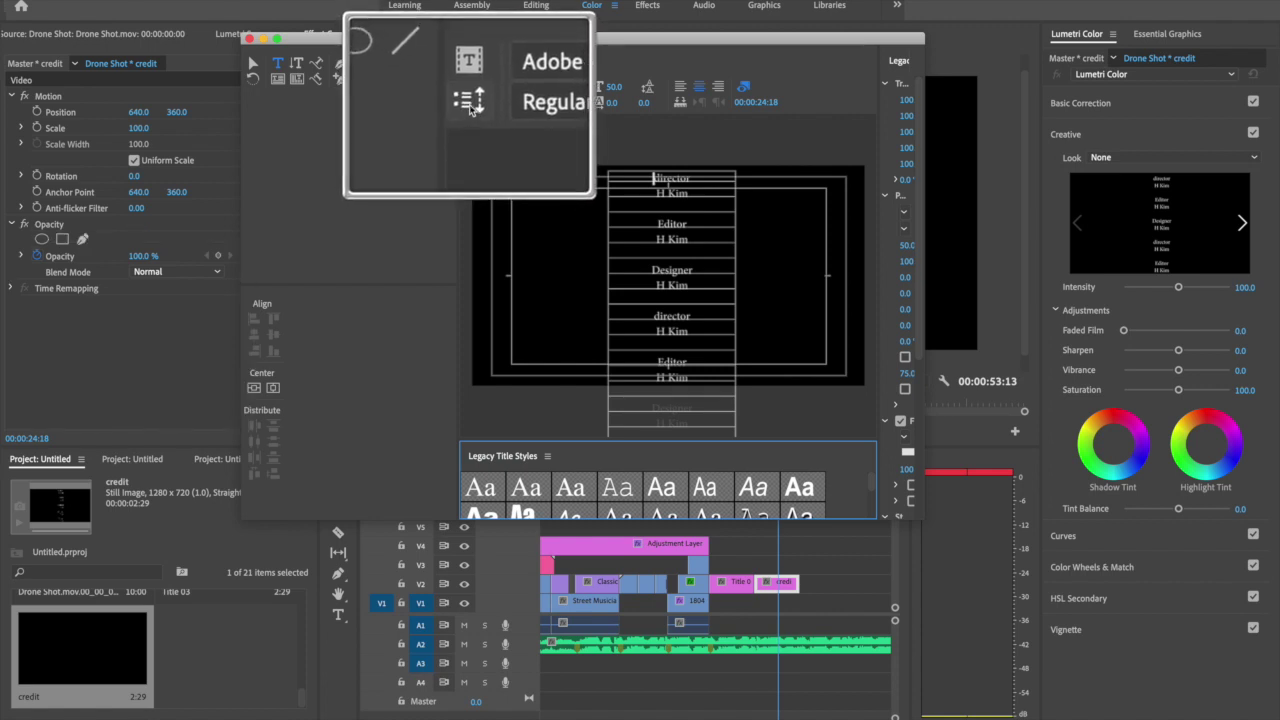
Make the credit title a roll that starts and ends off screen with an ease-out of 15 frames, and close the title editor
{"action": "left_click", "coordinate": [468, 105]}
{"action": "left_click", "coordinate": [531, 336]}
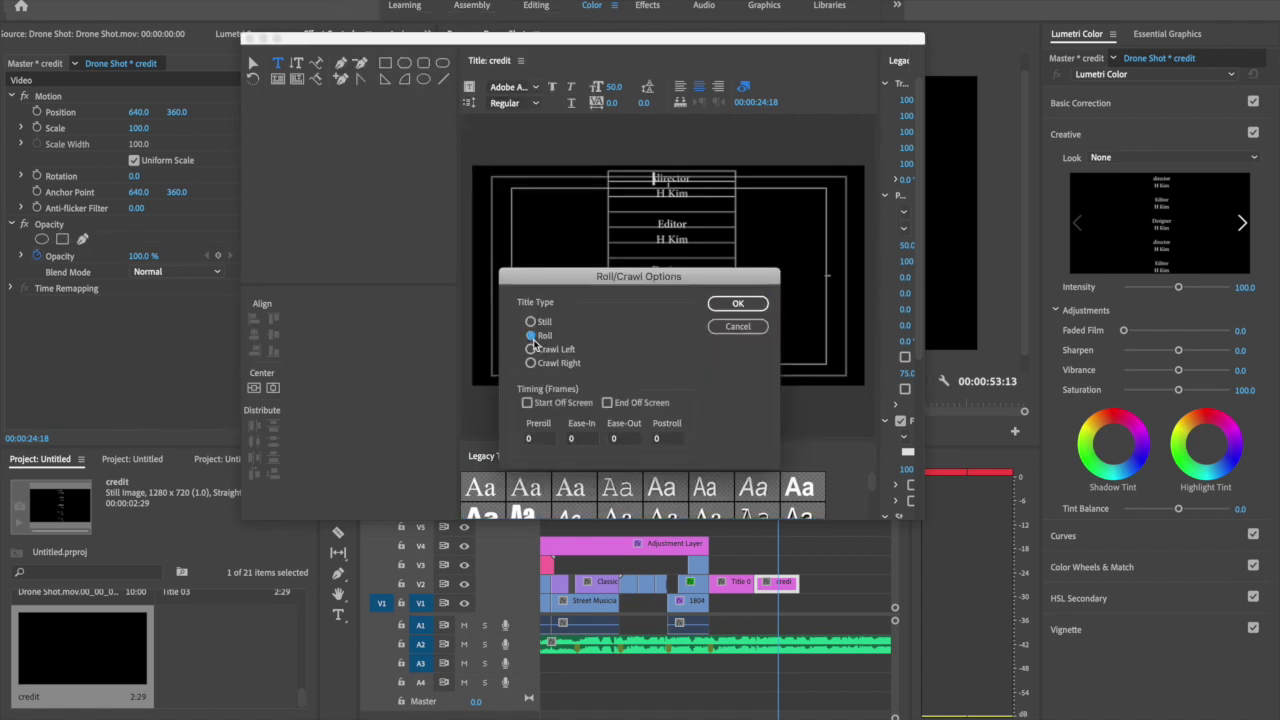
{"action": "left_click", "coordinate": [527, 402]}
{"action": "left_click", "coordinate": [607, 402]}
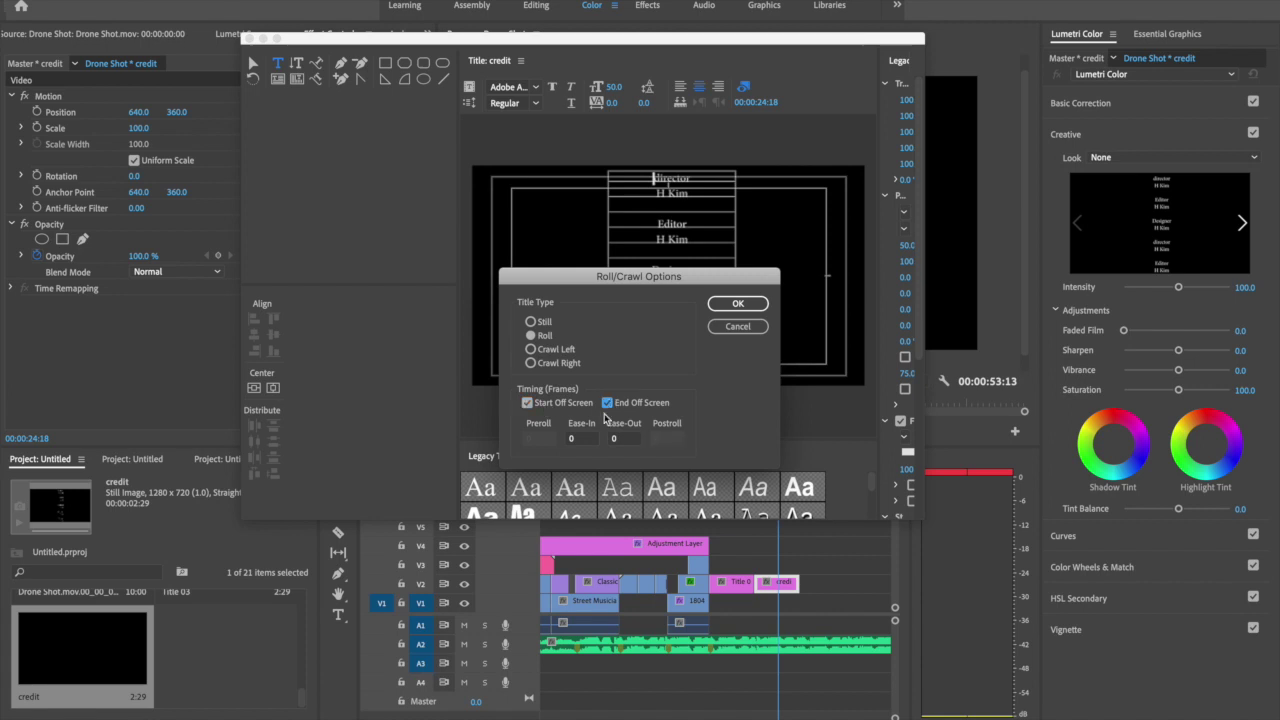
{"action": "left_click", "coordinate": [579, 441]}
{"action": "left_click", "coordinate": [618, 440]}
{"action": "type", "text": "15"}
{"action": "left_click", "coordinate": [736, 304]}
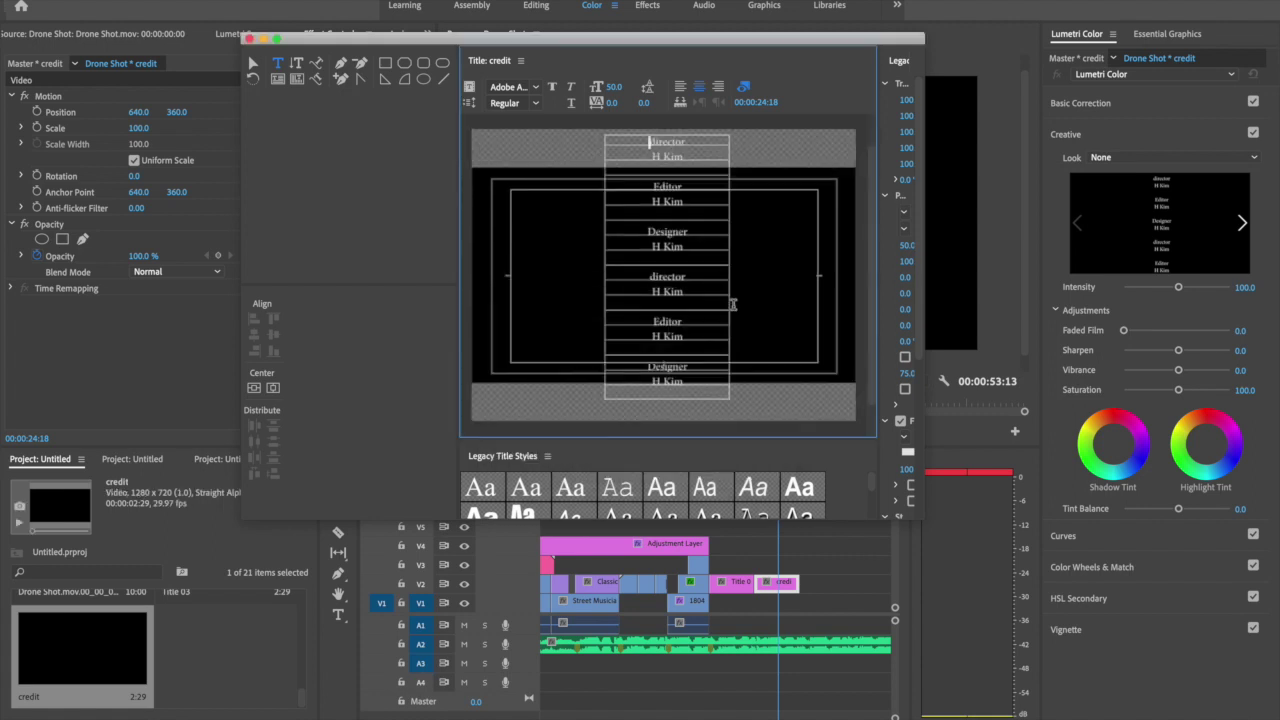
{"action": "left_click", "coordinate": [249, 39]}
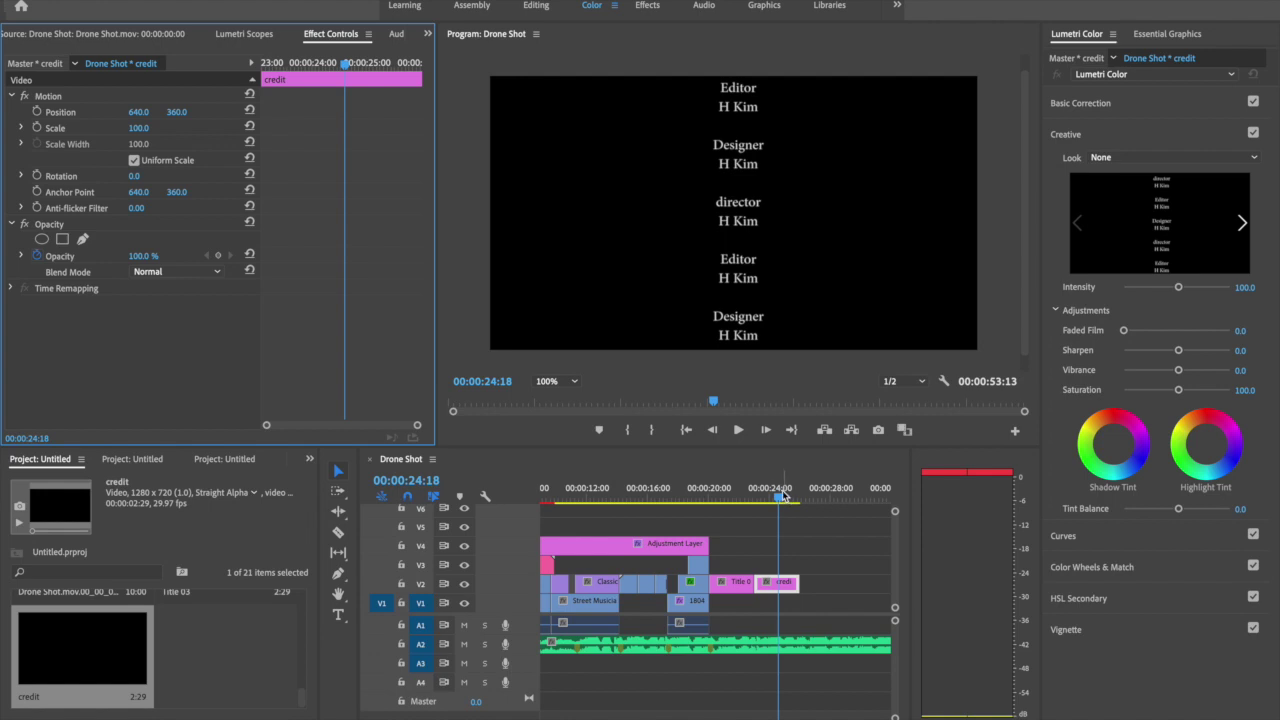
Play back the rolling credit on track V2 from the start of its clip
{"action": "left_click_drag", "start_coordinate": [783, 495], "coordinate": [755, 496]}
{"action": "key", "text": "space"}
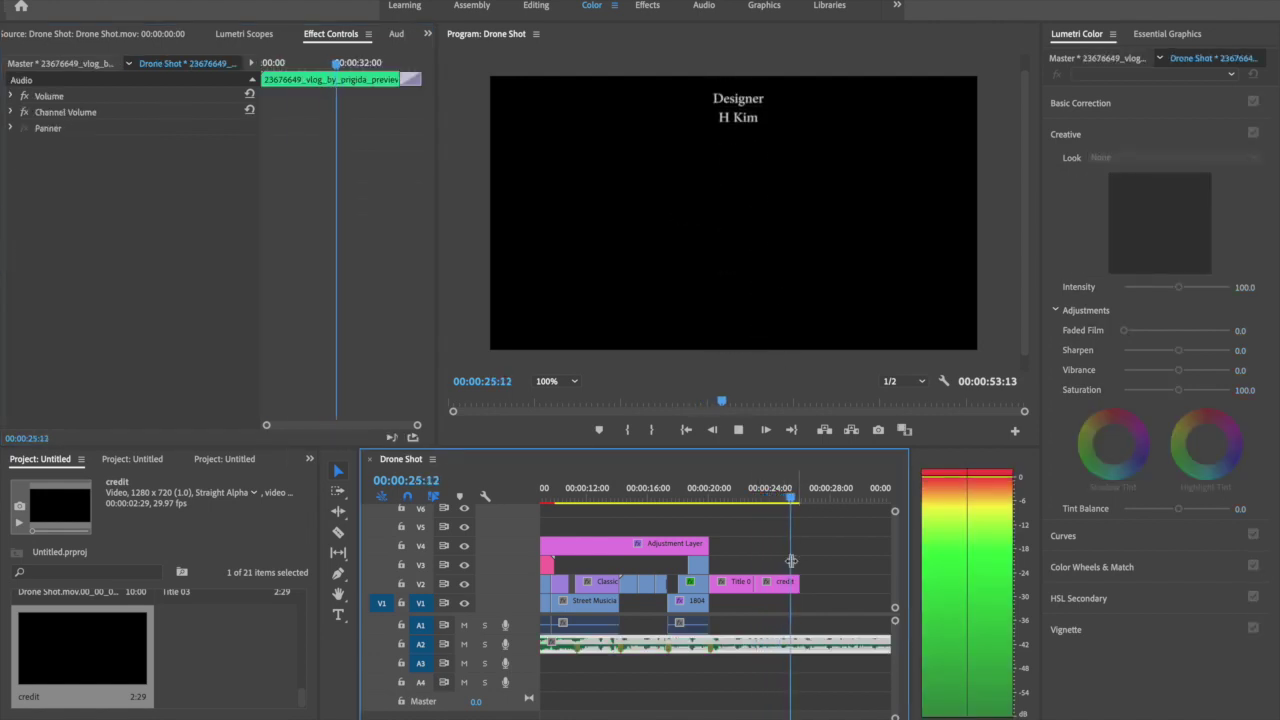
{"action": "key", "text": "space"}
Extend the end of the credit clip on track V2 to about 00:00:33 and play back the slower roll
{"action": "left_click_drag", "start_coordinate": [798, 582], "coordinate": [843, 583]}
{"action": "left_click_drag", "start_coordinate": [911, 558], "coordinate": [993, 554]}
{"action": "left_click_drag", "start_coordinate": [846, 582], "coordinate": [904, 582]}
{"action": "key", "text": "space"}
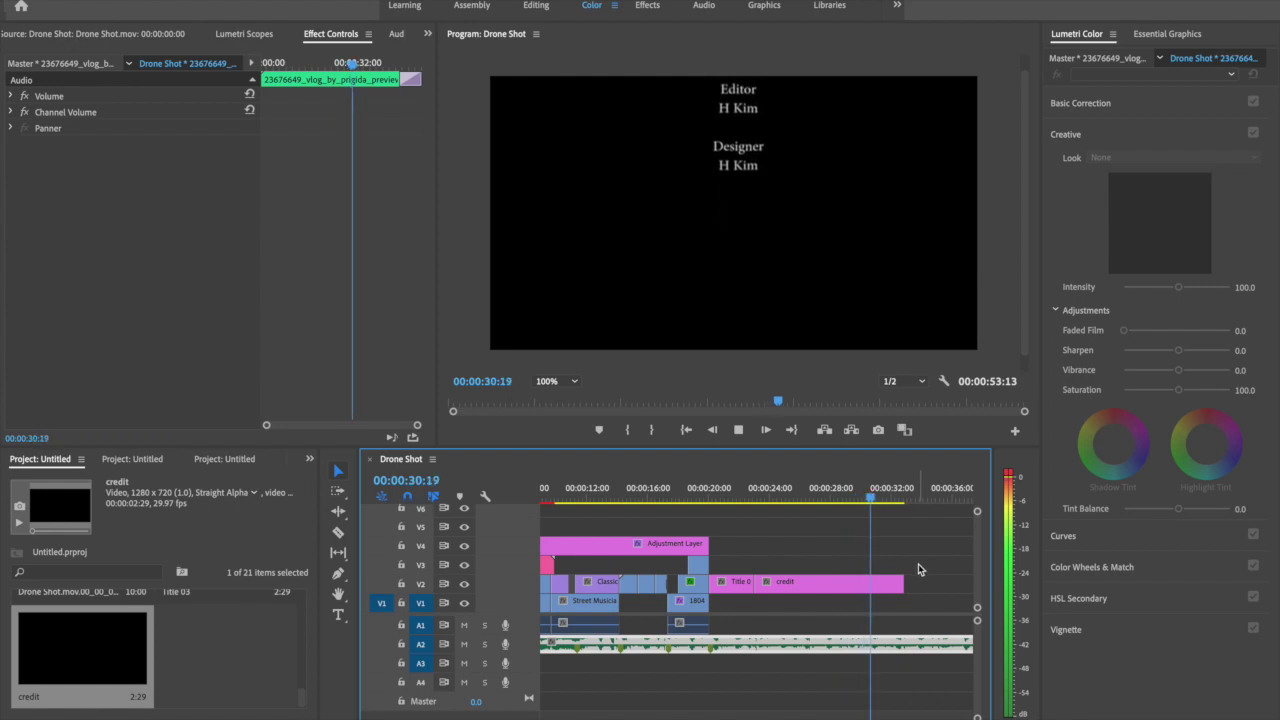
{"action": "key", "text": "space"}
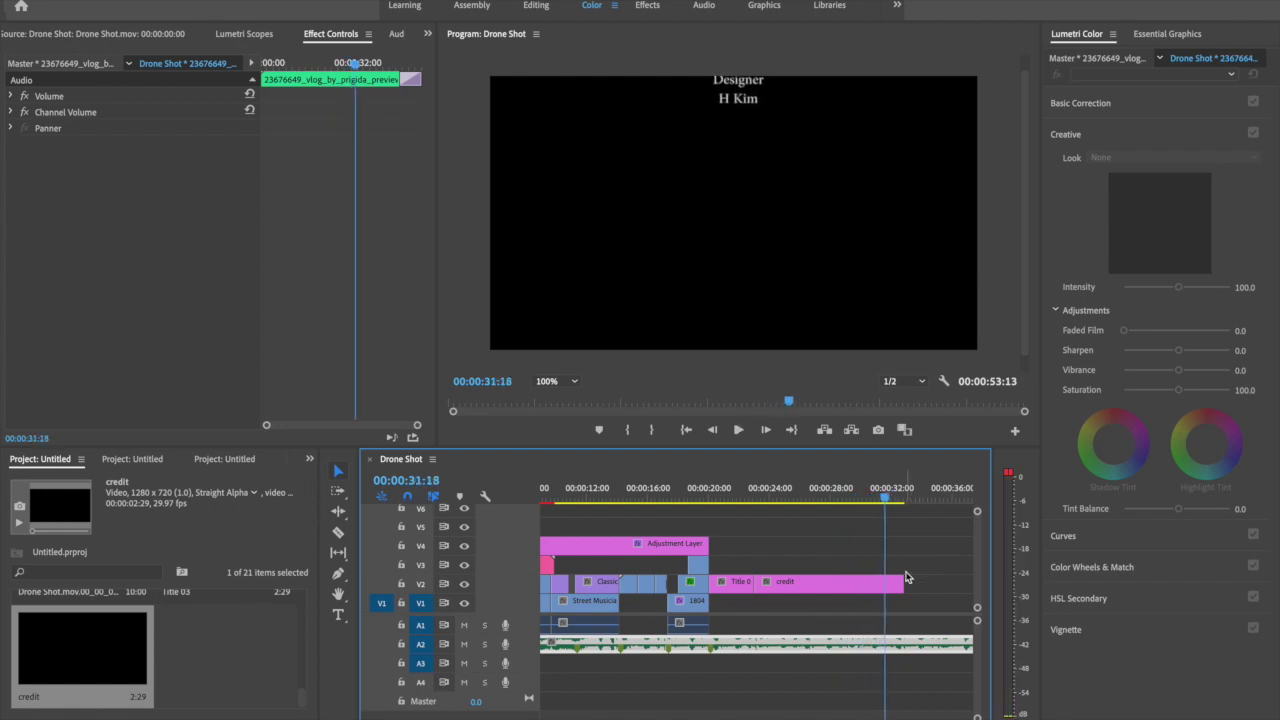
Cut the music clip on track A2 at 00:00:42:29 and delete its end transition and the part after the cut
{"action": "key", "text": "minus"}
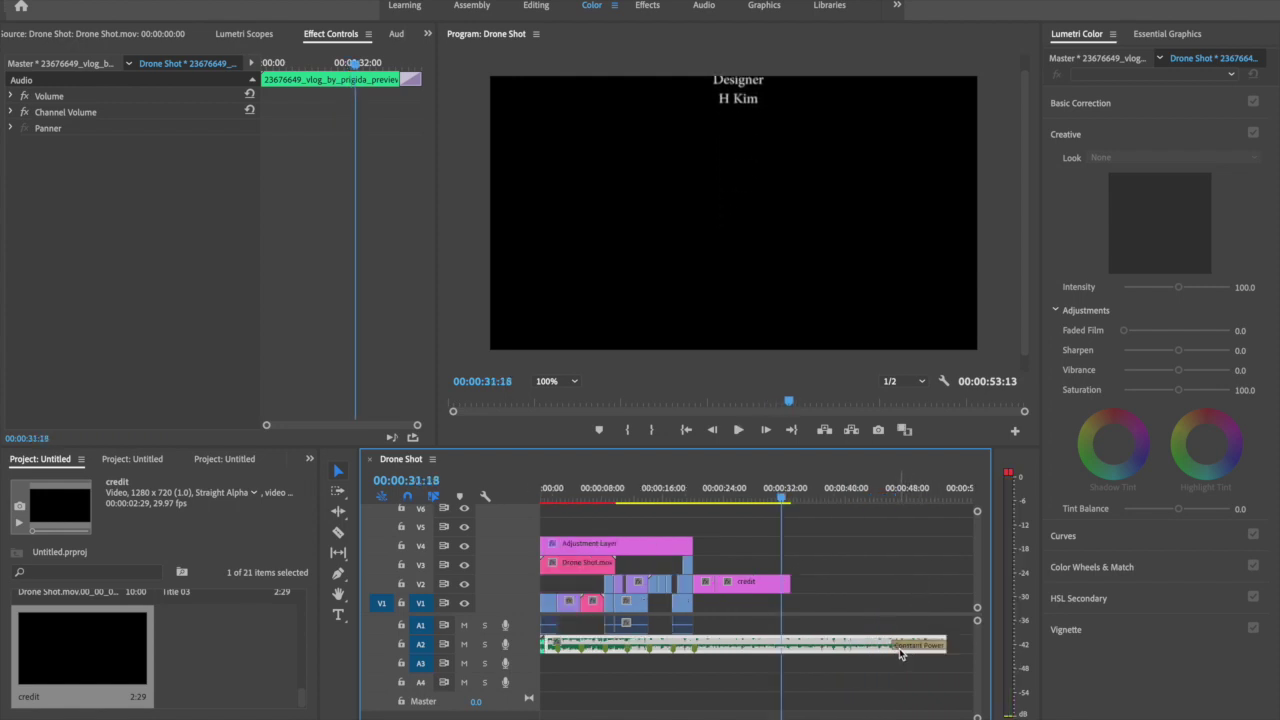
{"action": "left_click_drag", "start_coordinate": [783, 498], "coordinate": [870, 510]}
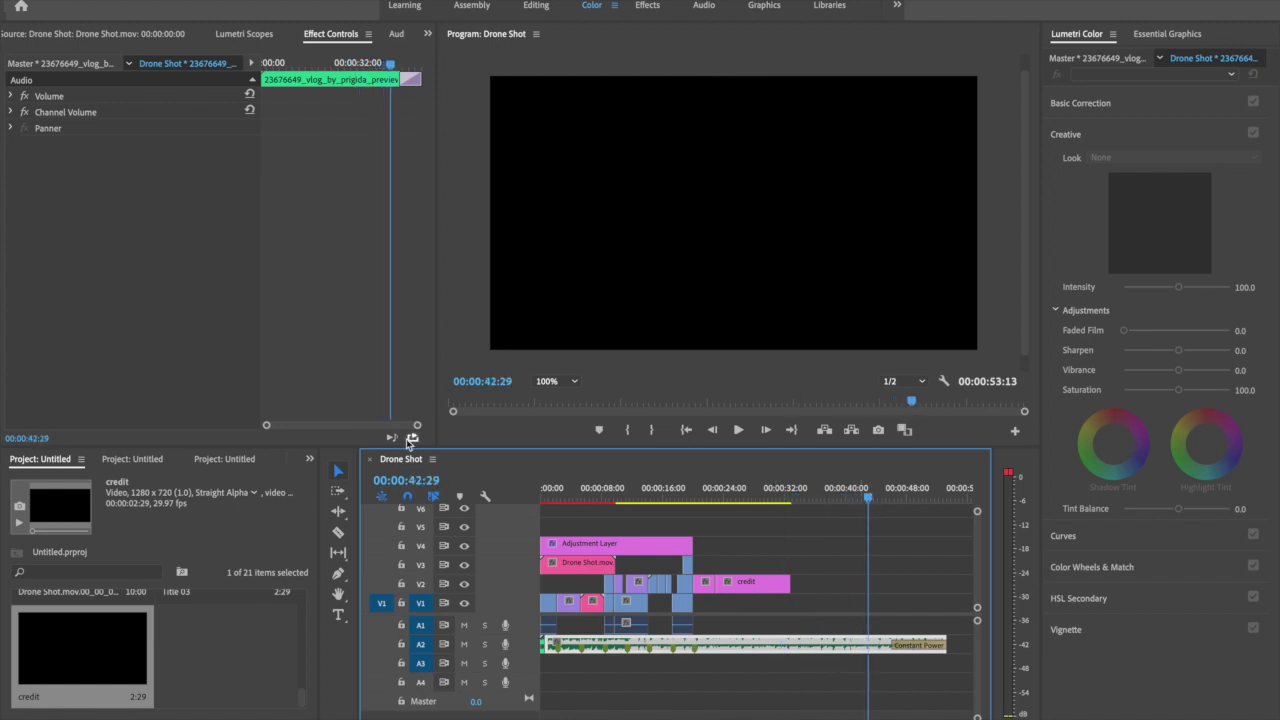
{"action": "left_click", "coordinate": [338, 531]}
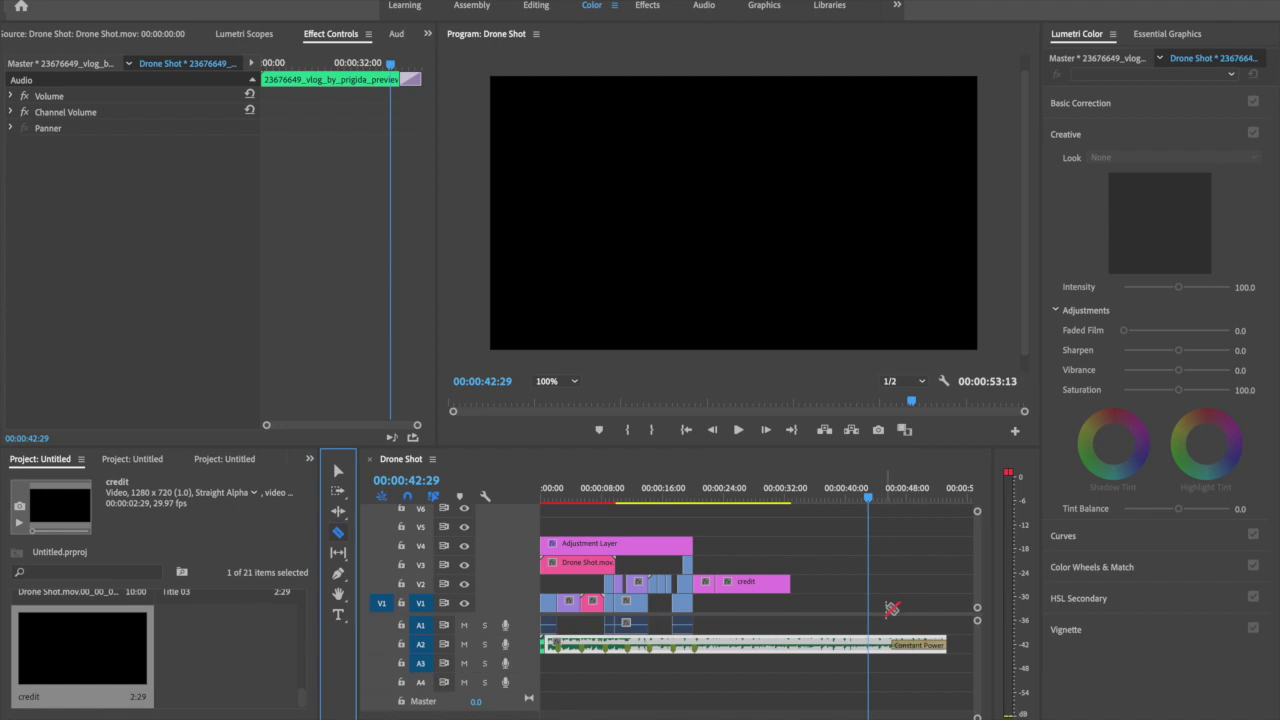
{"action": "left_click", "coordinate": [870, 645]}
{"action": "left_click", "coordinate": [339, 471]}
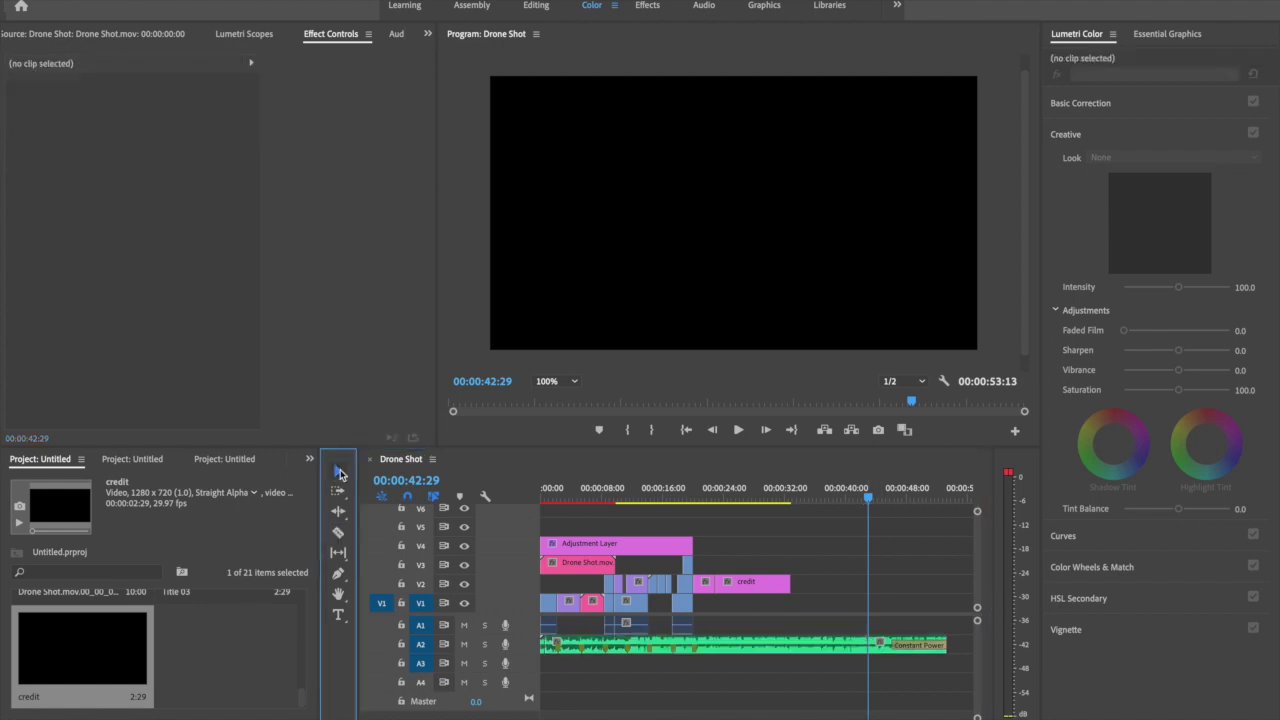
{"action": "left_click", "coordinate": [922, 646]}
{"action": "key", "text": "Delete"}
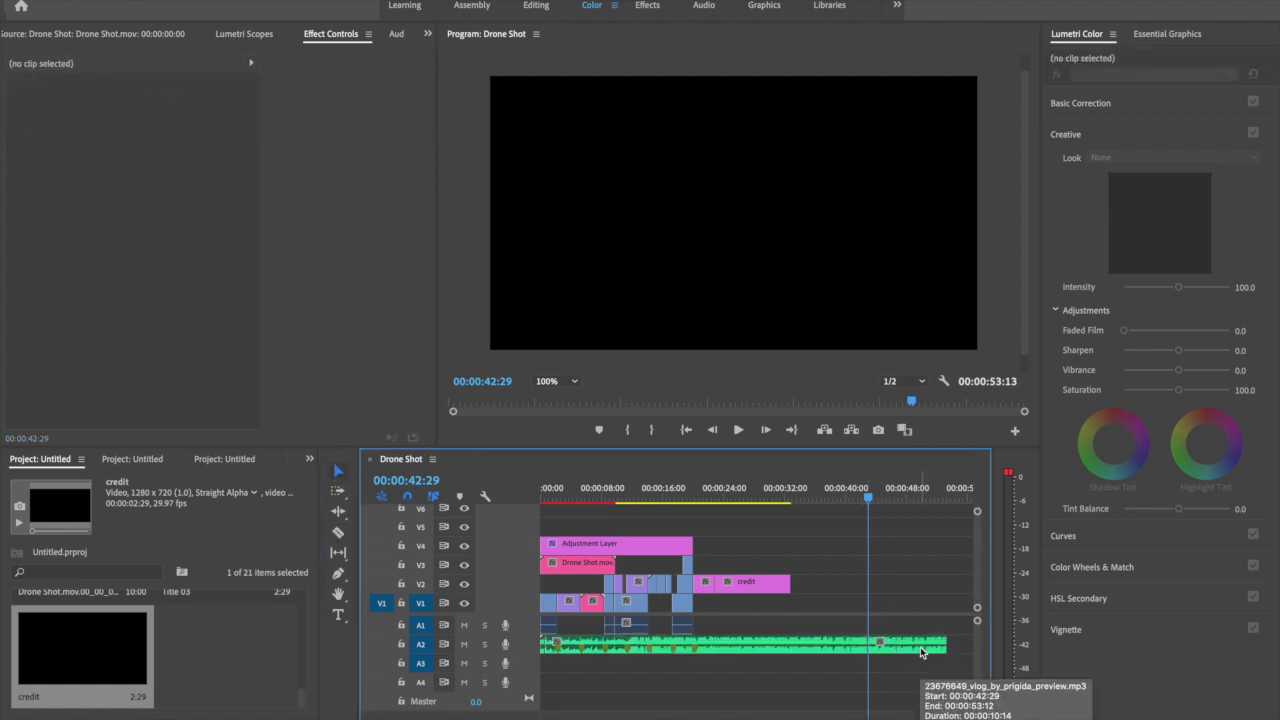
{"action": "left_click", "coordinate": [916, 652]}
{"action": "key", "text": "Delete"}
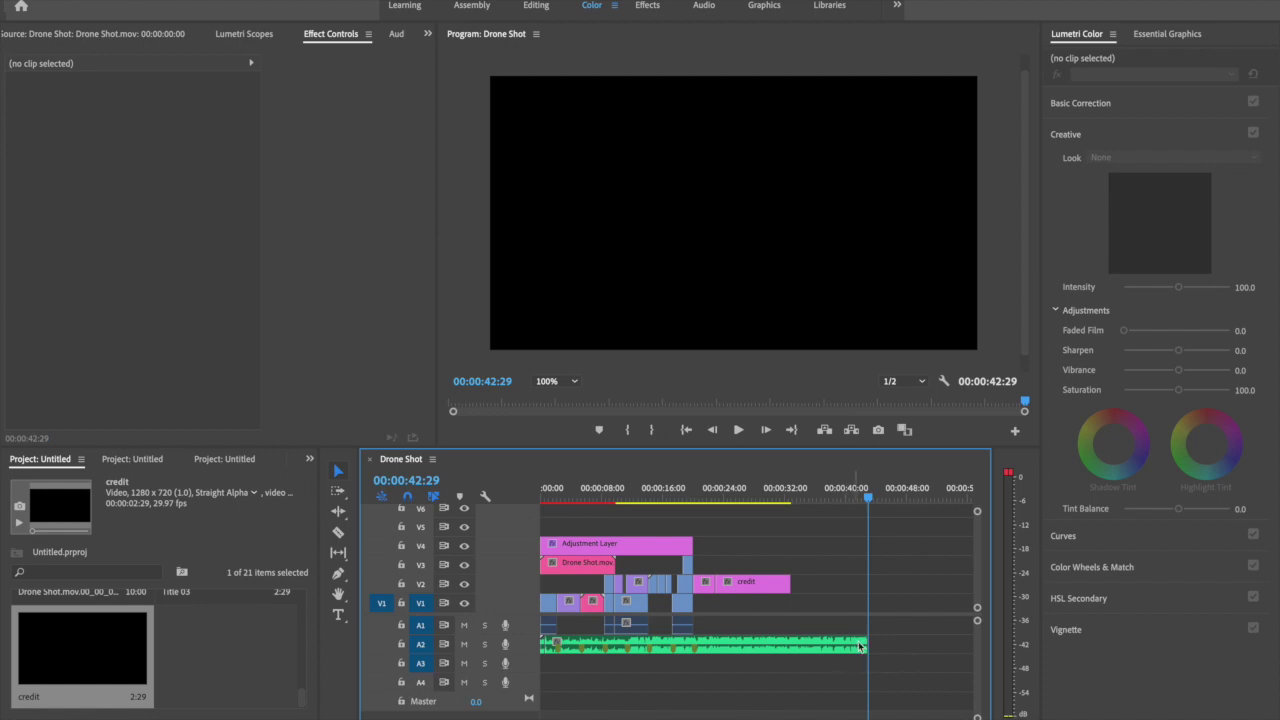
Place the playhead at 00:00:34:02 and apply the Constant Power audio crossfade to the end of the music on track A2
{"action": "left_click_drag", "start_coordinate": [868, 498], "coordinate": [800, 505]}
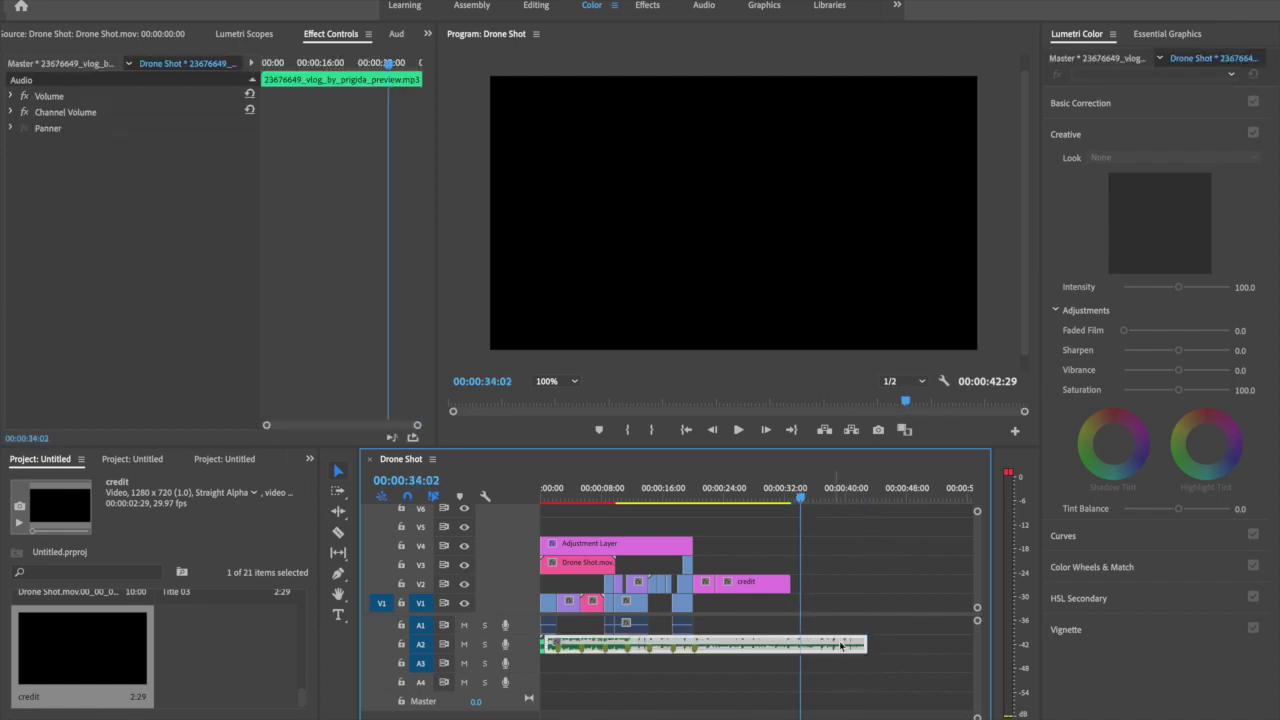
{"action": "left_click", "coordinate": [312, 459]}
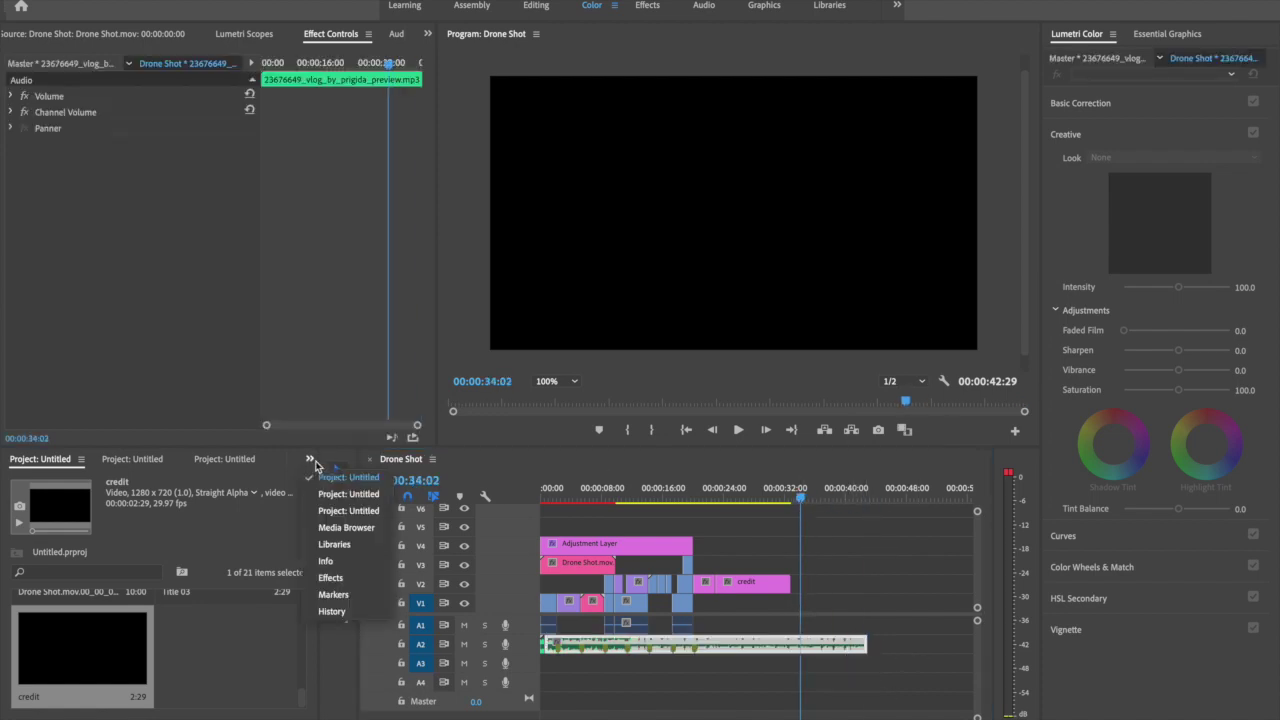
{"action": "left_click", "coordinate": [338, 577]}
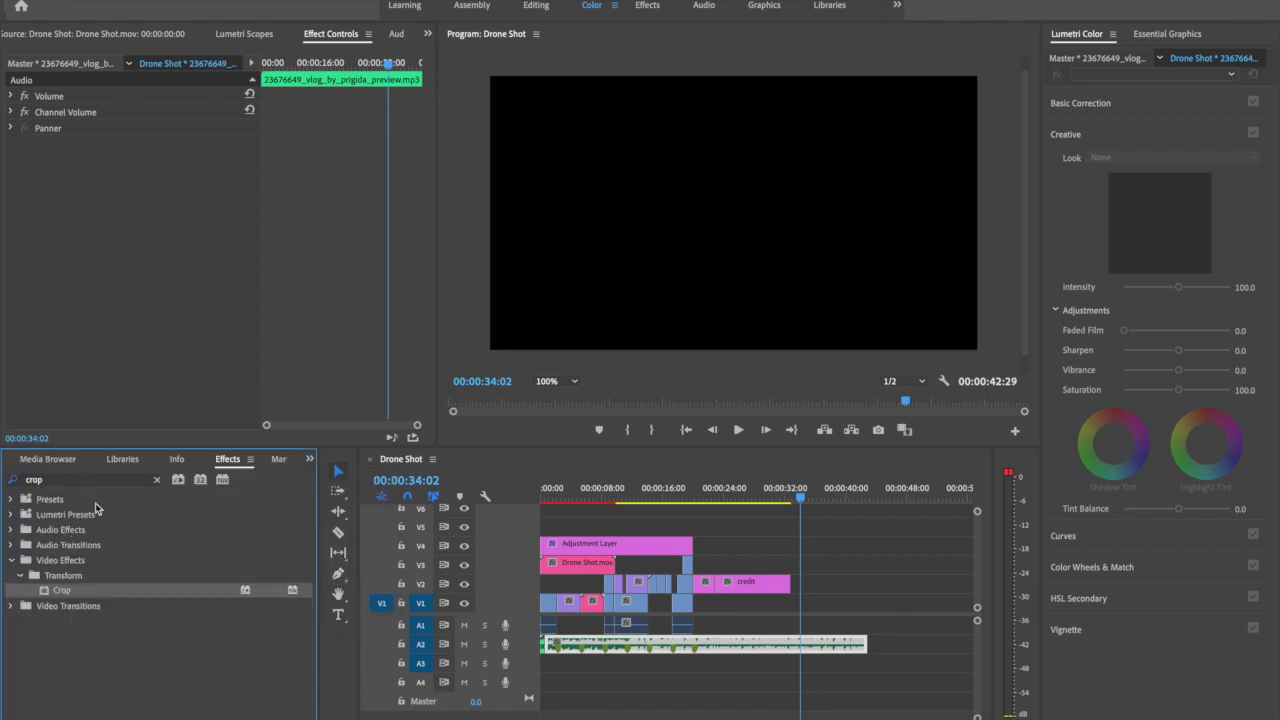
{"action": "left_click", "coordinate": [156, 480]}
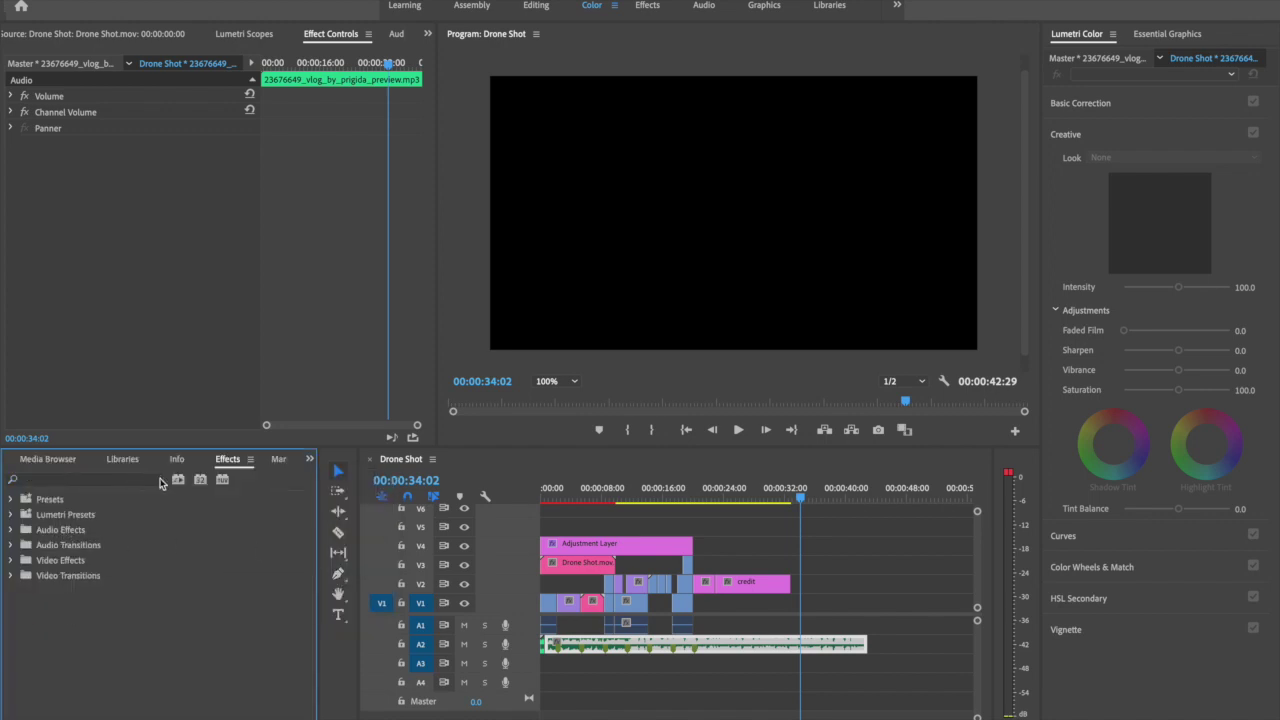
{"action": "left_click", "coordinate": [55, 546]}
{"action": "left_click", "coordinate": [11, 545]}
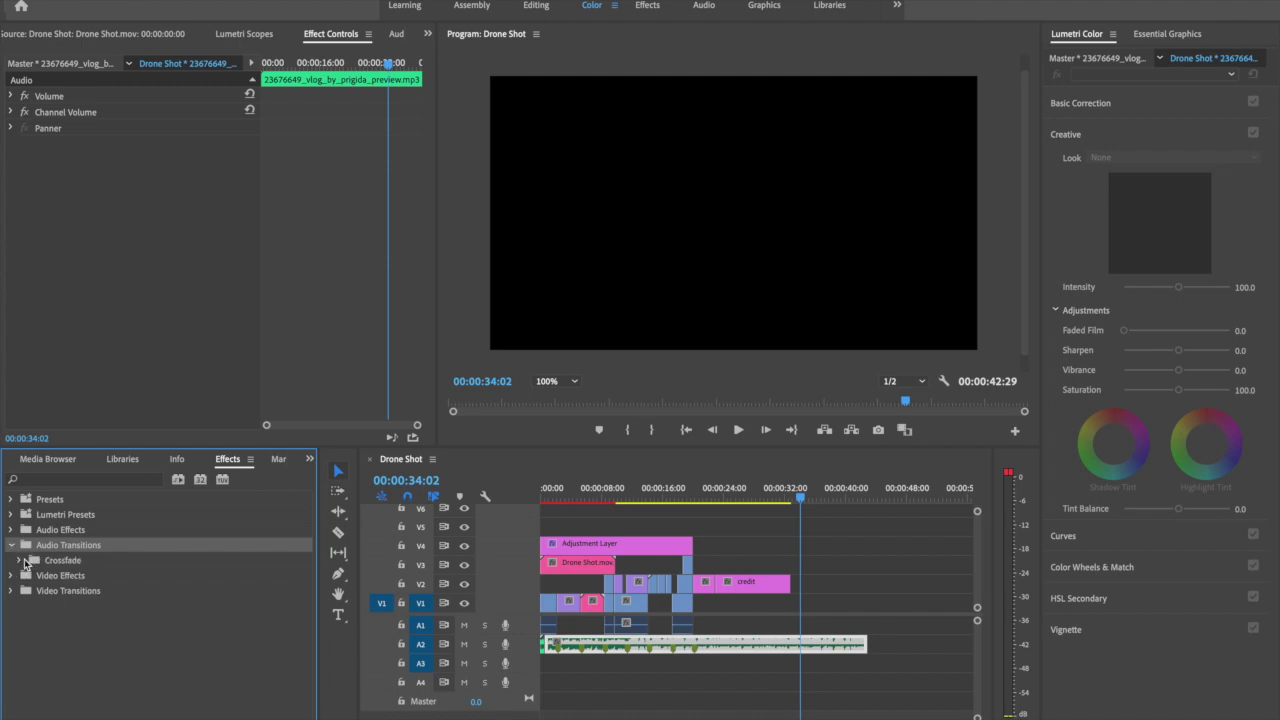
{"action": "left_click", "coordinate": [22, 561]}
{"action": "left_click", "coordinate": [67, 596]}
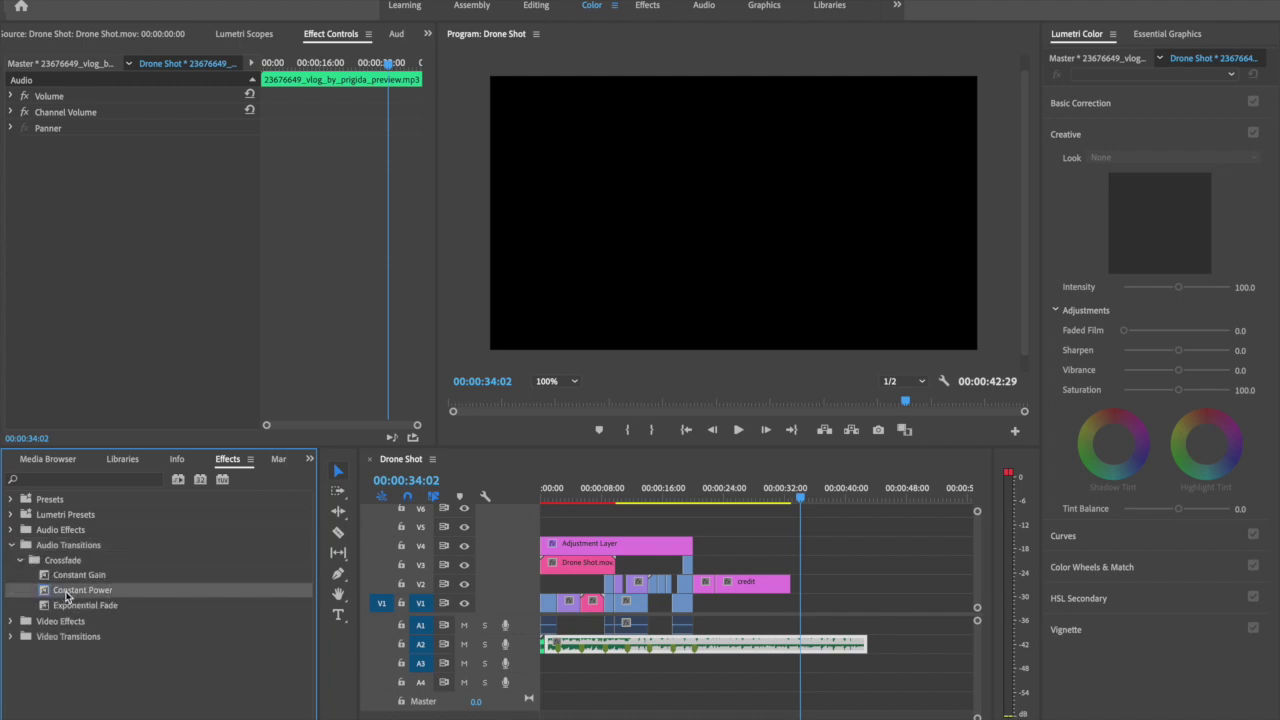
{"action": "left_click_drag", "start_coordinate": [845, 617], "coordinate": [863, 651]}
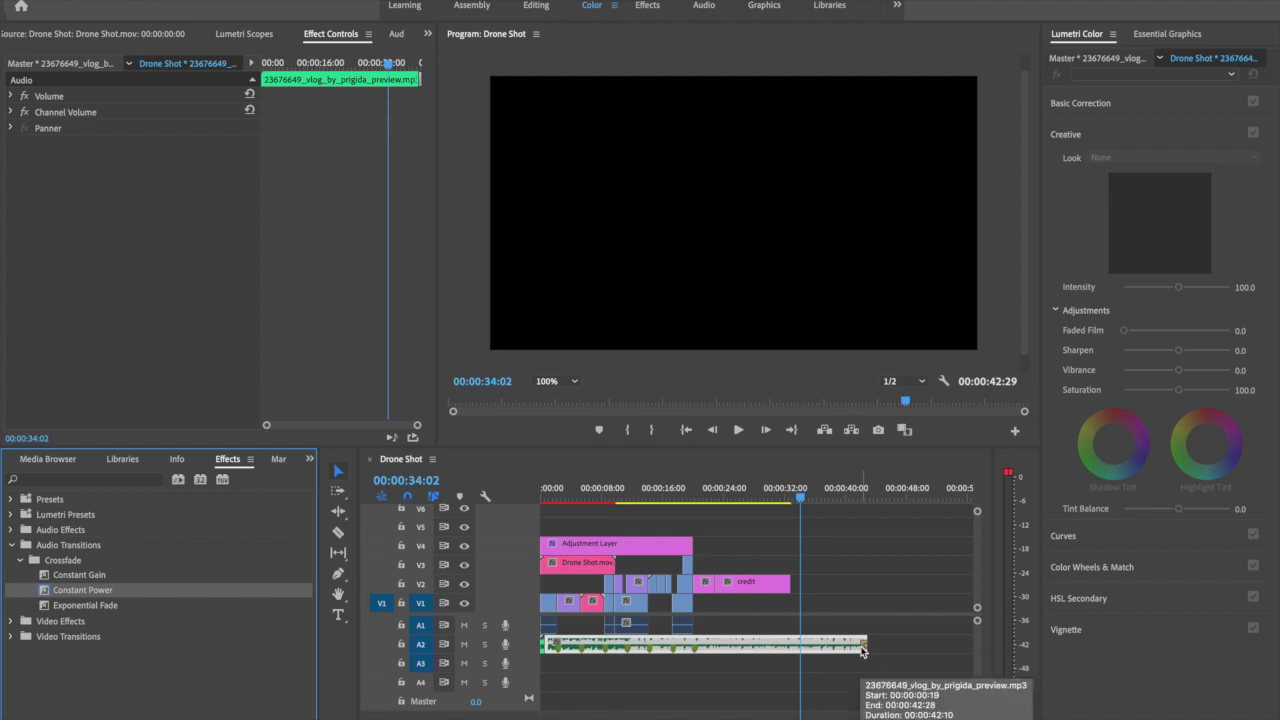
Lengthen the Constant Power fade at the music's end to a duration of 00:00:09:02, starting at 00:00:34:02
{"action": "key", "text": "equal"}
{"action": "key", "text": "equal"}
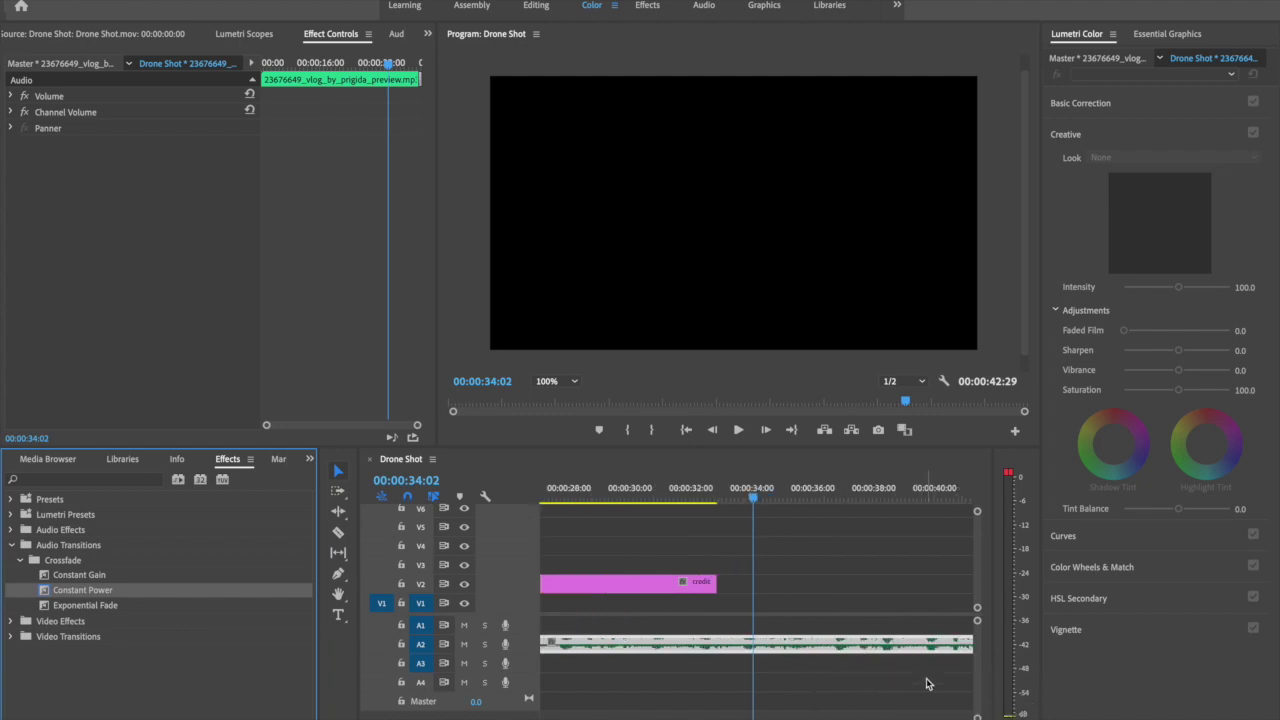
{"action": "scroll", "coordinate": [909, 703], "scroll_direction": "down", "scroll_amount": 3}
{"action": "left_click_drag", "start_coordinate": [815, 643], "coordinate": [569, 638]}
{"action": "key", "text": "minus"}
{"action": "key", "text": "minus"}
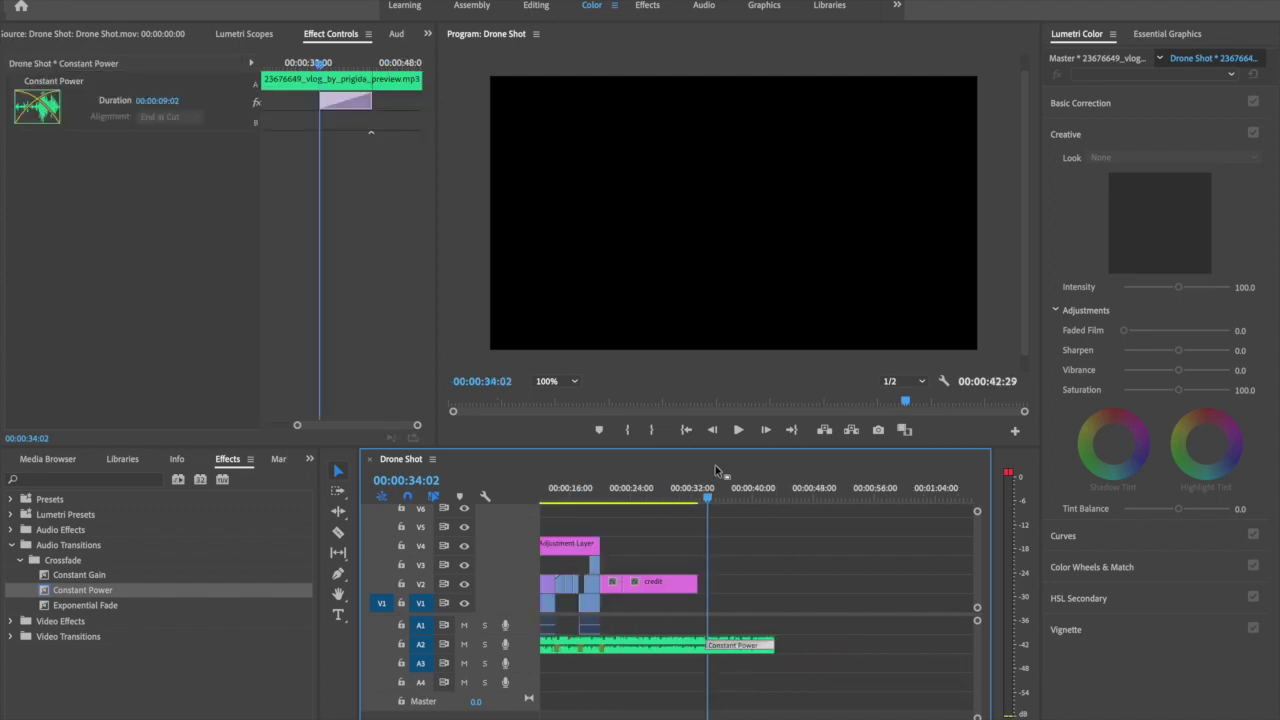
Play back the end of the sequence and scrub through it from the start to 00:00:33:11
{"action": "left_click", "coordinate": [687, 497]}
{"action": "key", "text": "space"}
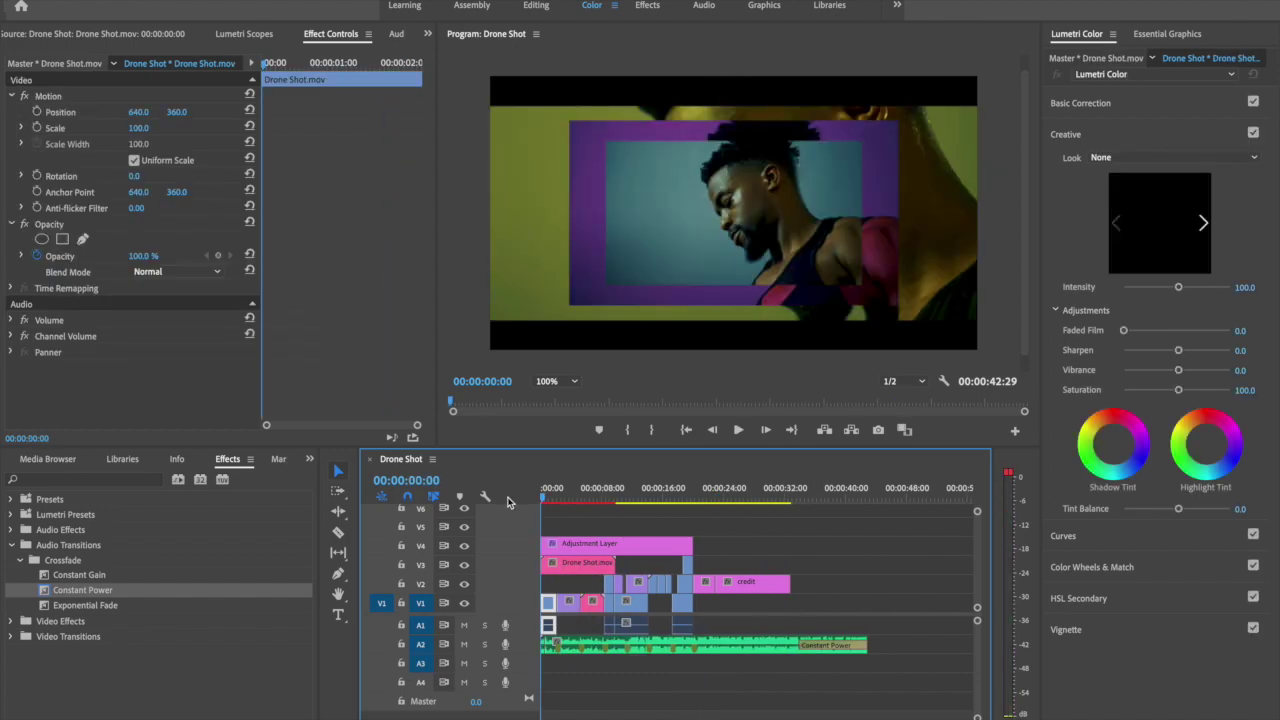
{"action": "left_click_drag", "start_coordinate": [545, 499], "coordinate": [795, 500]}
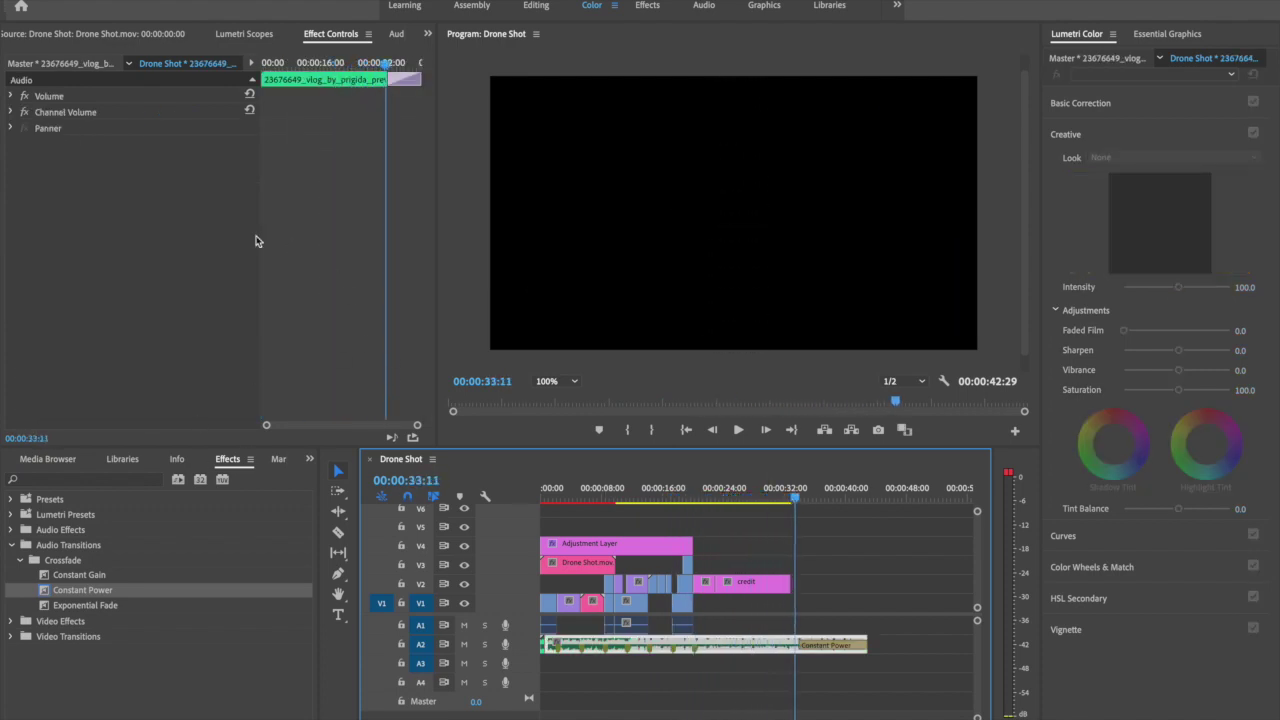
Open the media export settings for the Drone Shot sequence and choose H.264 as the format
{"action": "left_click", "coordinate": [134, 1]}
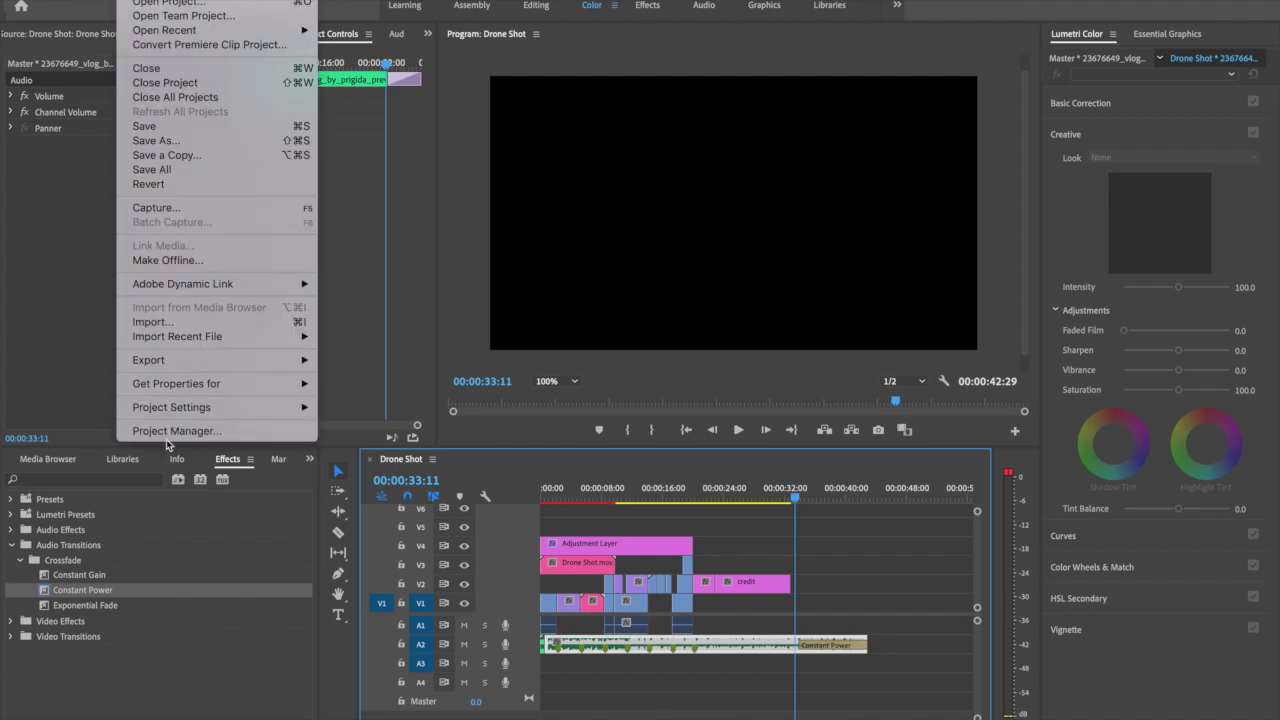
{"action": "mouse_move", "coordinate": [176, 365]}
{"action": "left_click", "coordinate": [355, 359]}
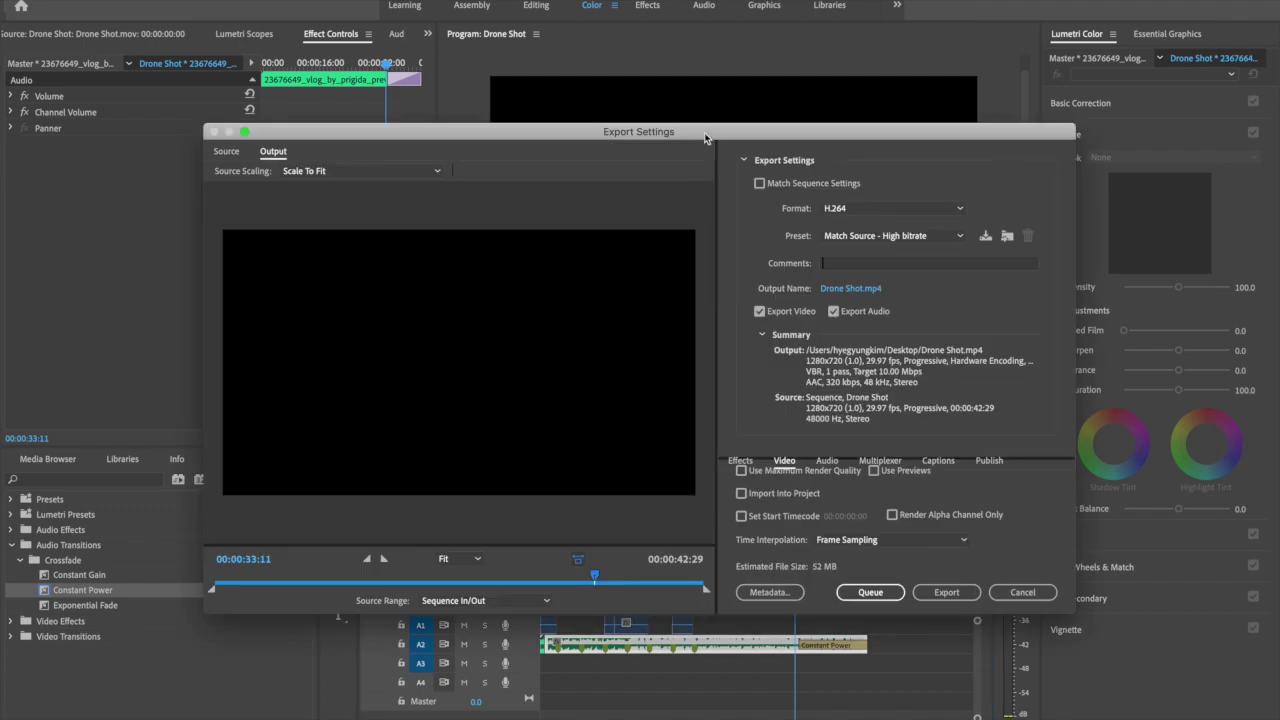
{"action": "left_click_drag", "start_coordinate": [705, 138], "coordinate": [711, 143]}
{"action": "left_click", "coordinate": [866, 215]}
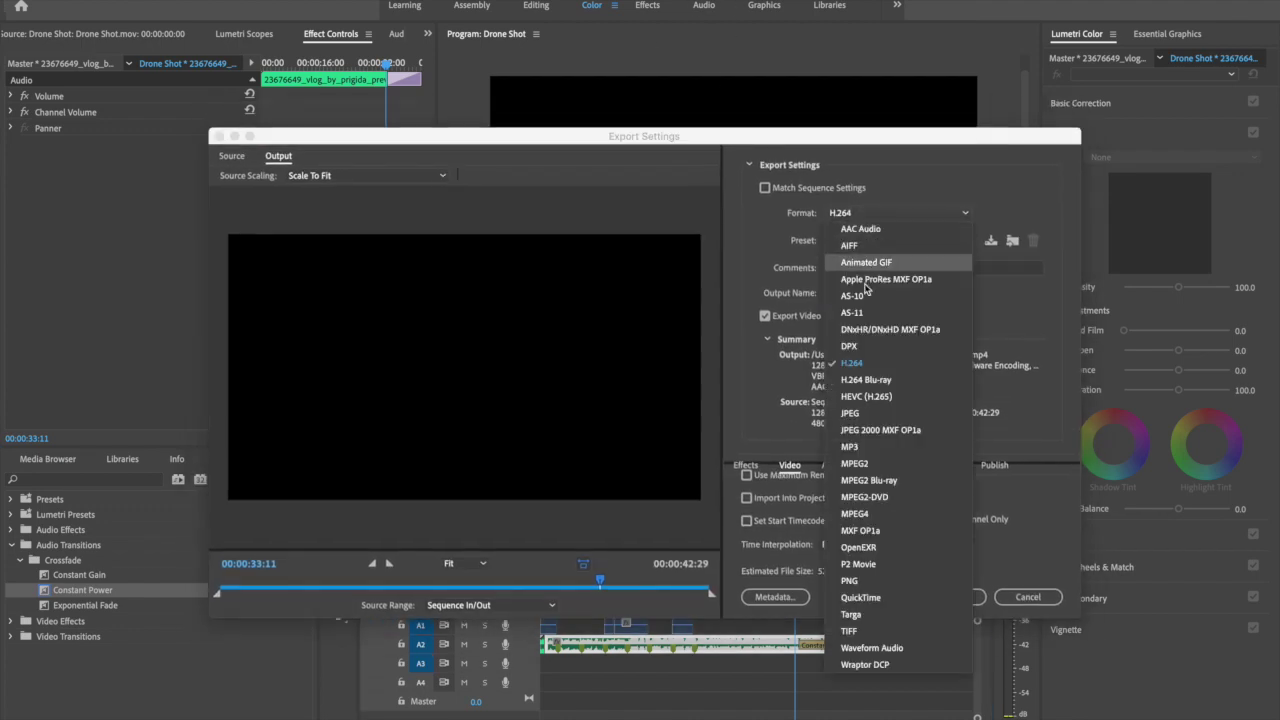
{"action": "left_click", "coordinate": [866, 363]}
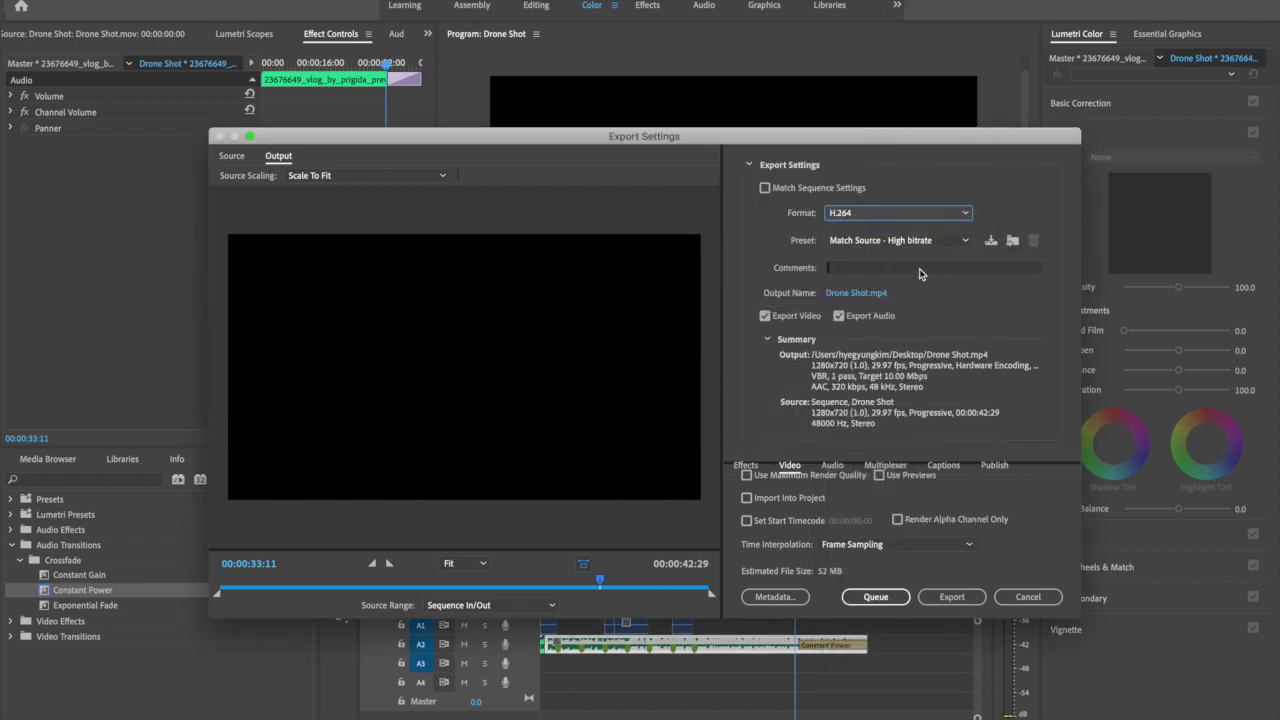
Apply the YouTube 720p HD preset and export the sequence as Drone Shot.mp4
{"action": "left_click", "coordinate": [964, 242]}
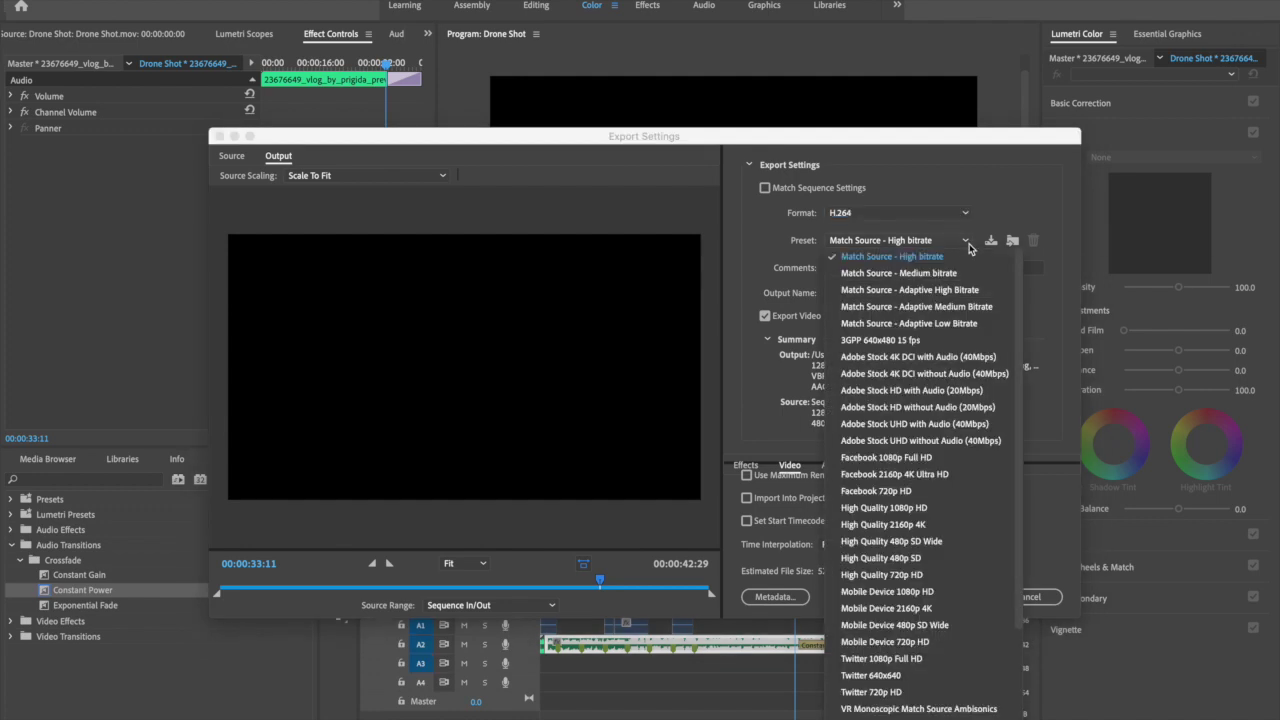
{"action": "scroll", "coordinate": [903, 580], "scroll_direction": "down", "scroll_amount": 3}
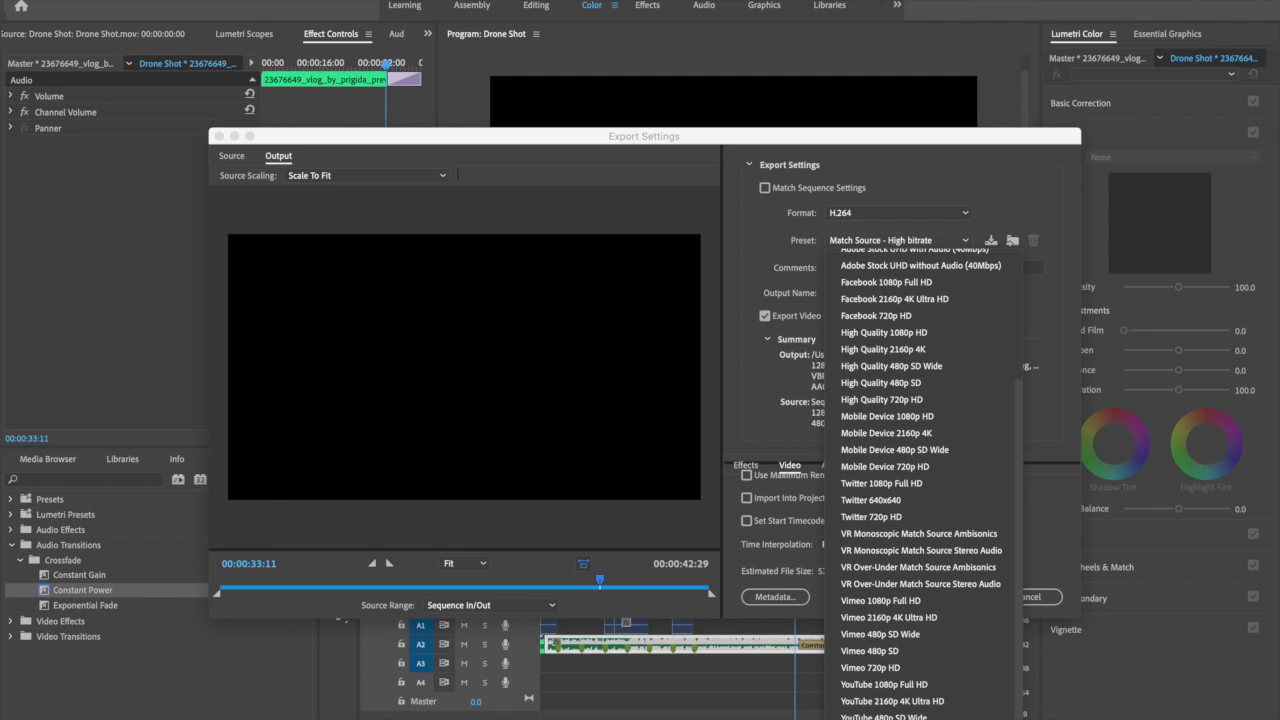
{"action": "left_click", "coordinate": [884, 719]}
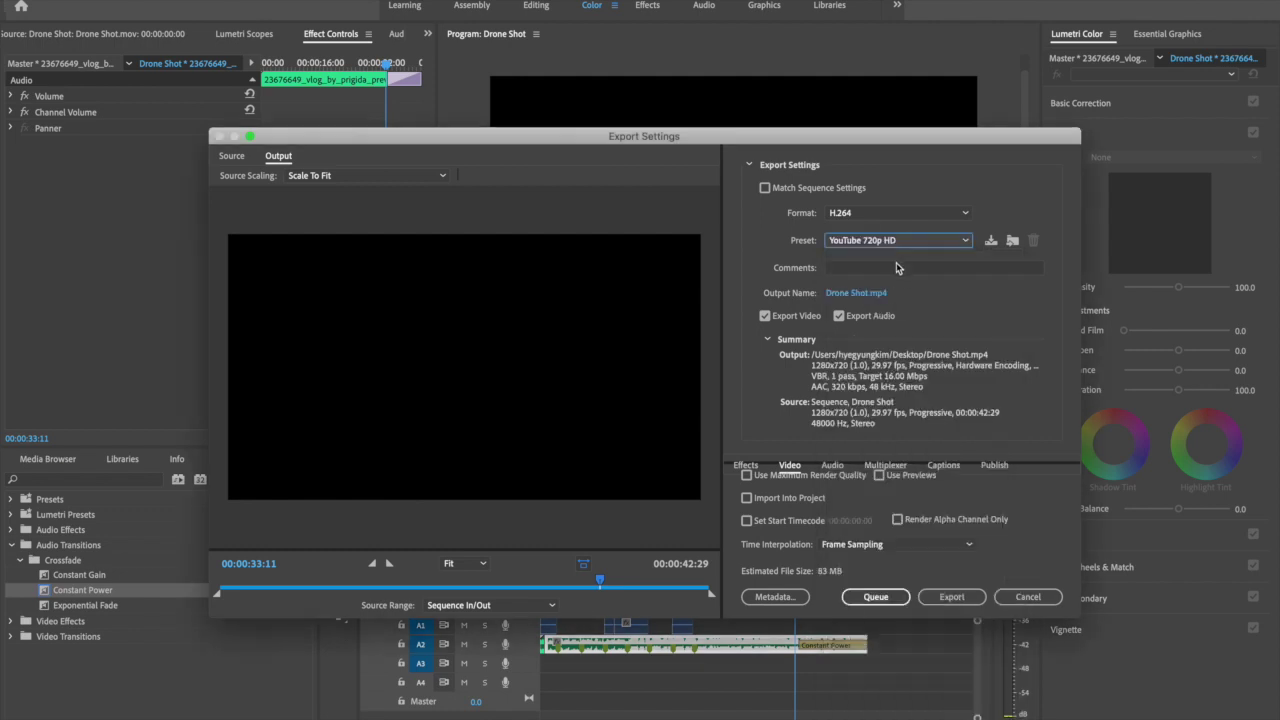
{"action": "left_click", "coordinate": [938, 599]}
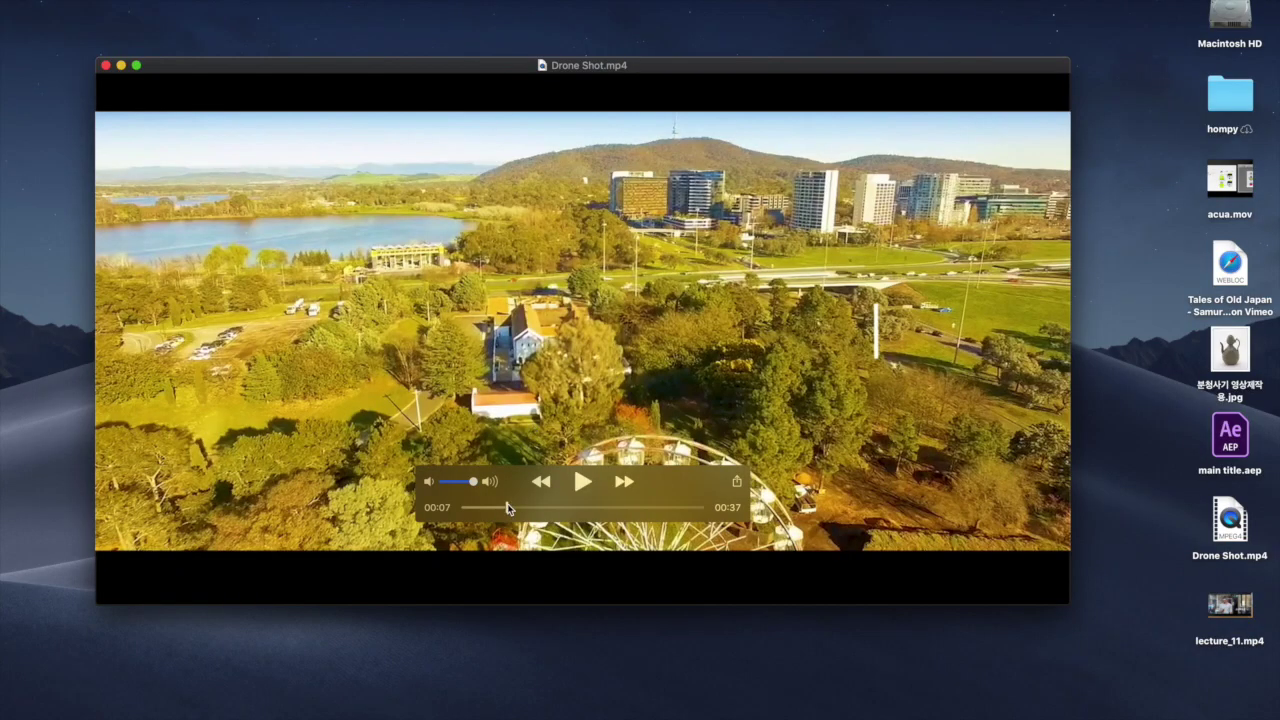
Review the exported Drone Shot.mp4 in the video player, scrubbing back to the start and forward to 00:20
{"action": "left_click_drag", "start_coordinate": [507, 508], "coordinate": [445, 511]}
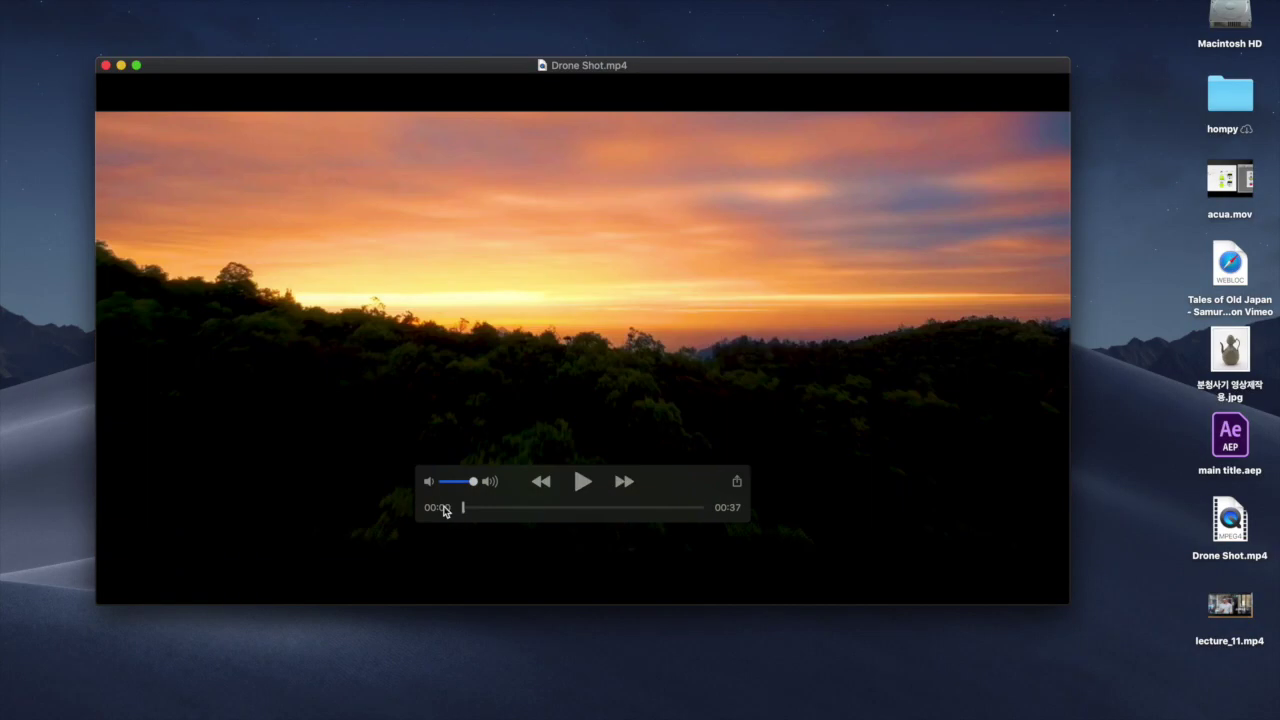
{"action": "left_click_drag", "start_coordinate": [469, 508], "coordinate": [595, 520]}
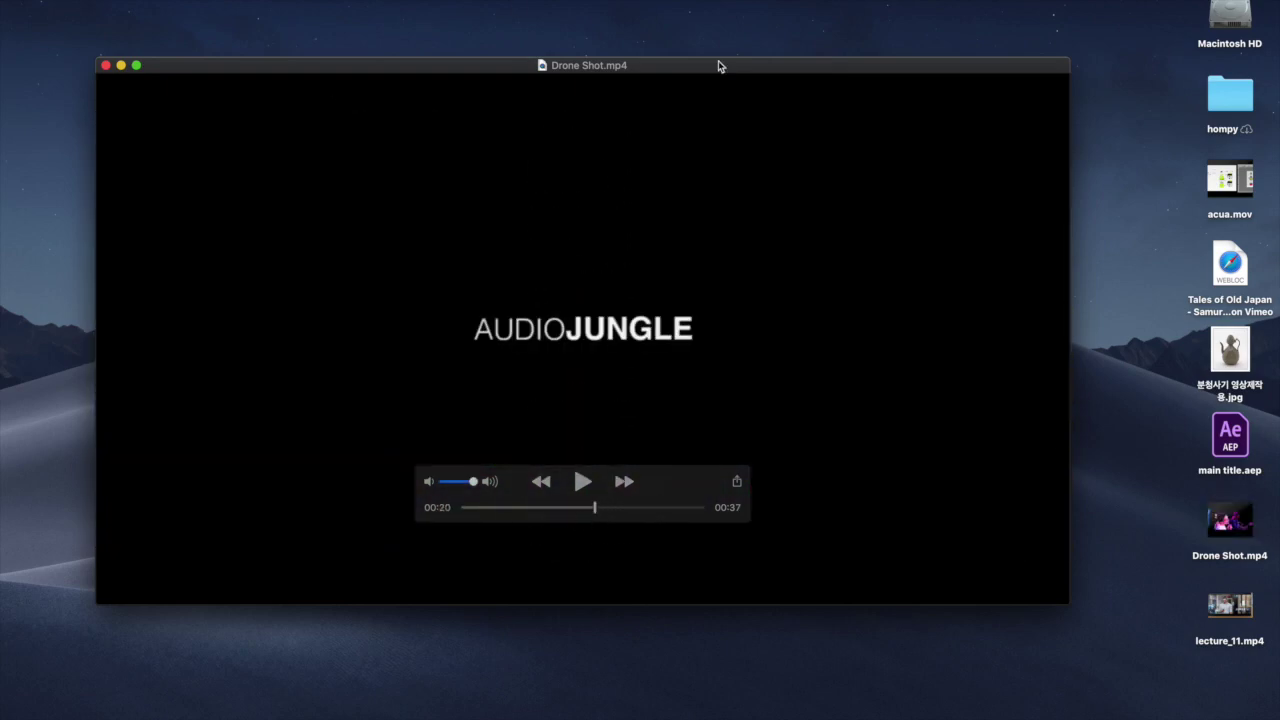